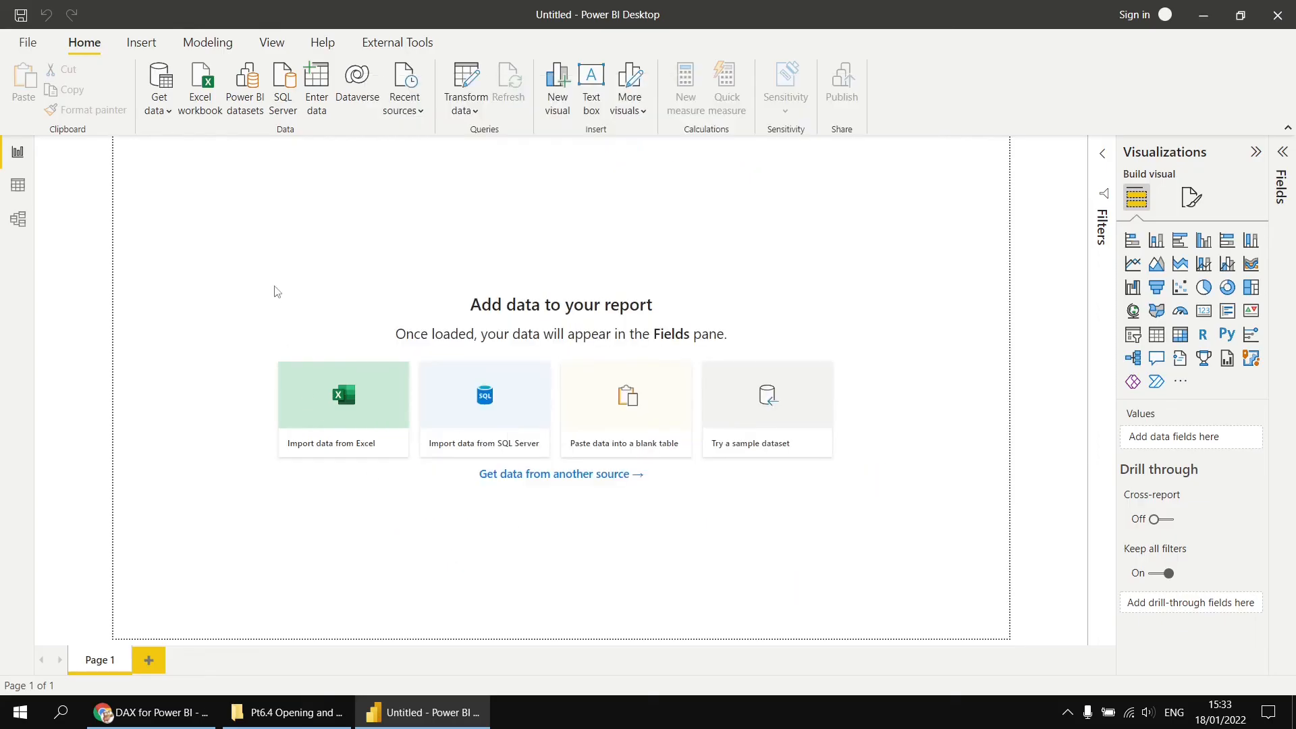
- Import the AllMeasures, SharePrices and StockLevel tables from the Excel workbook Wise Owl Widgets.xlsx
left_click(343, 414)
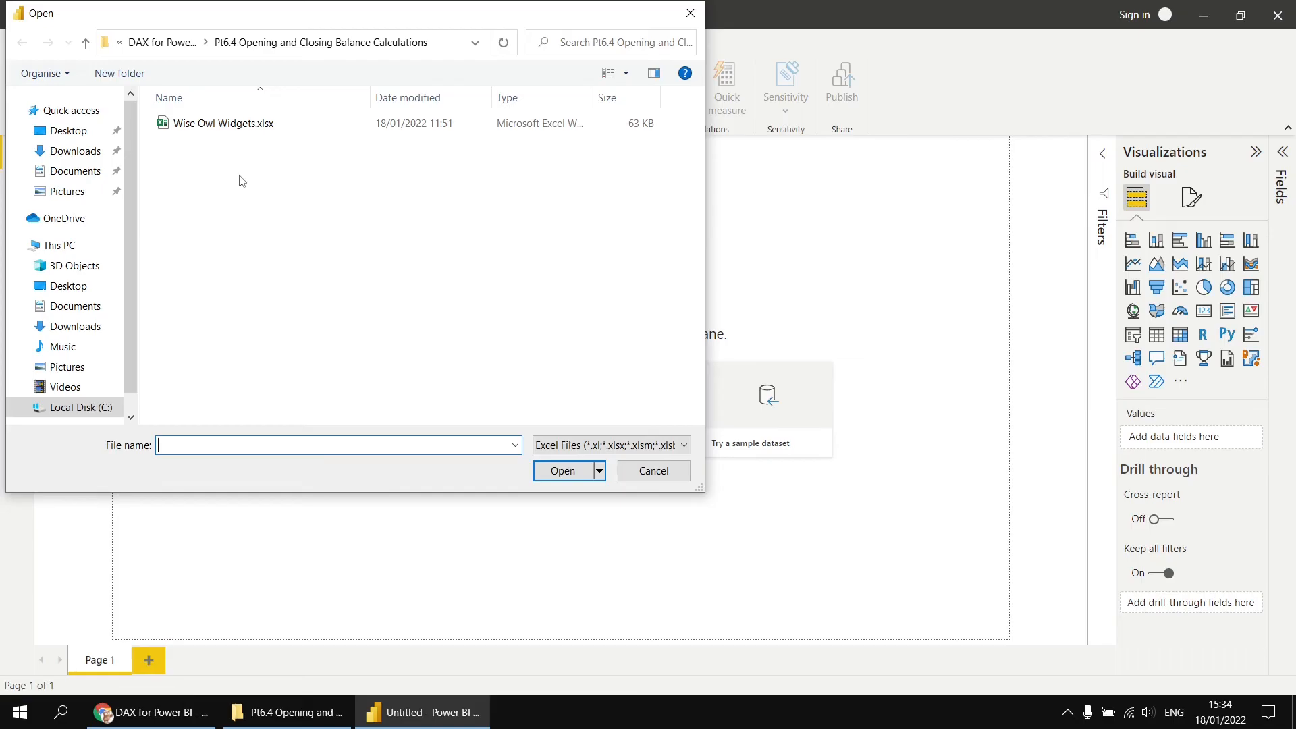
double_click(206, 129)
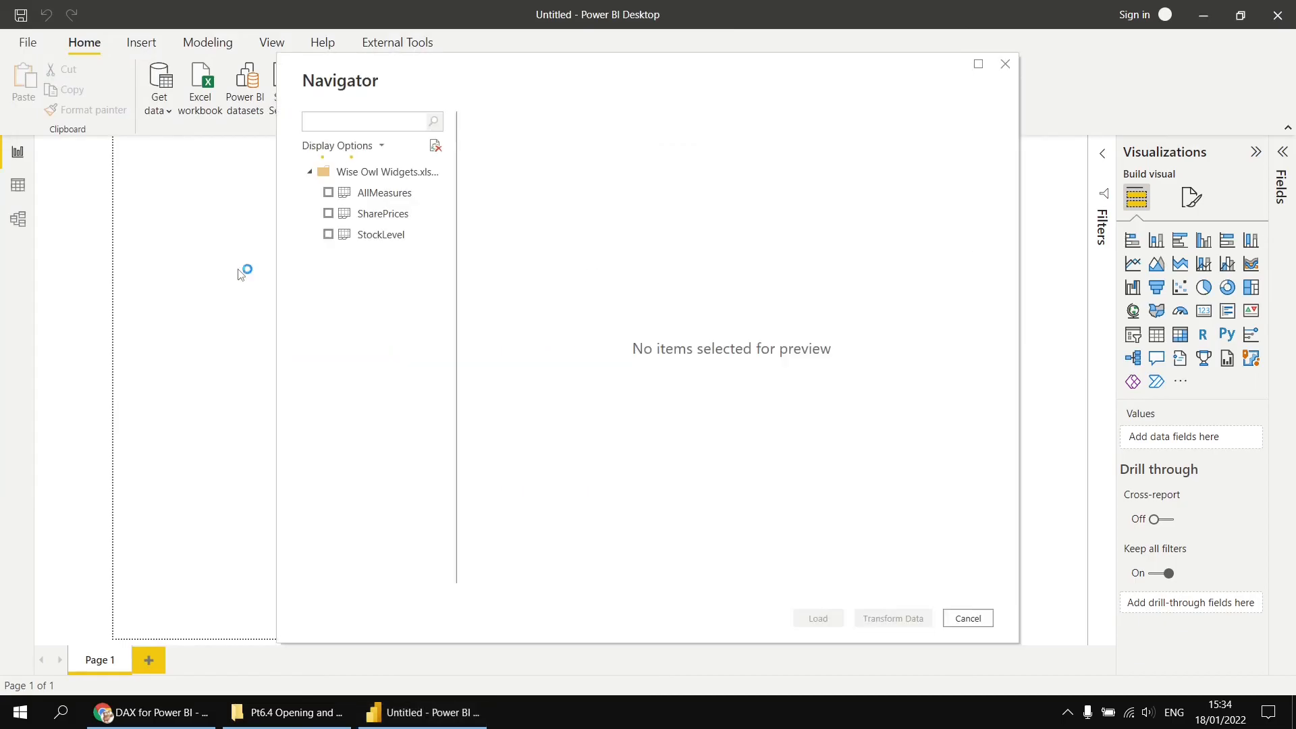
left_click(387, 197)
left_click(390, 215)
left_click(399, 236)
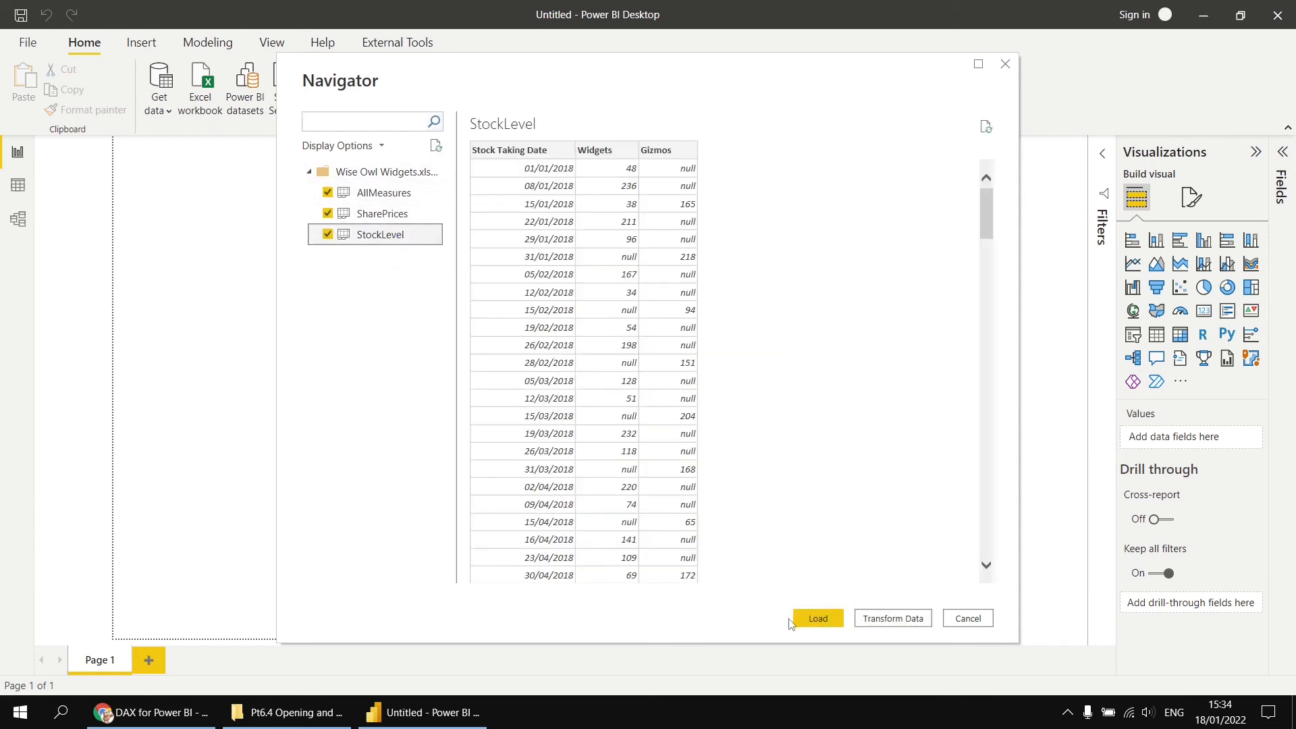
left_click(815, 619)
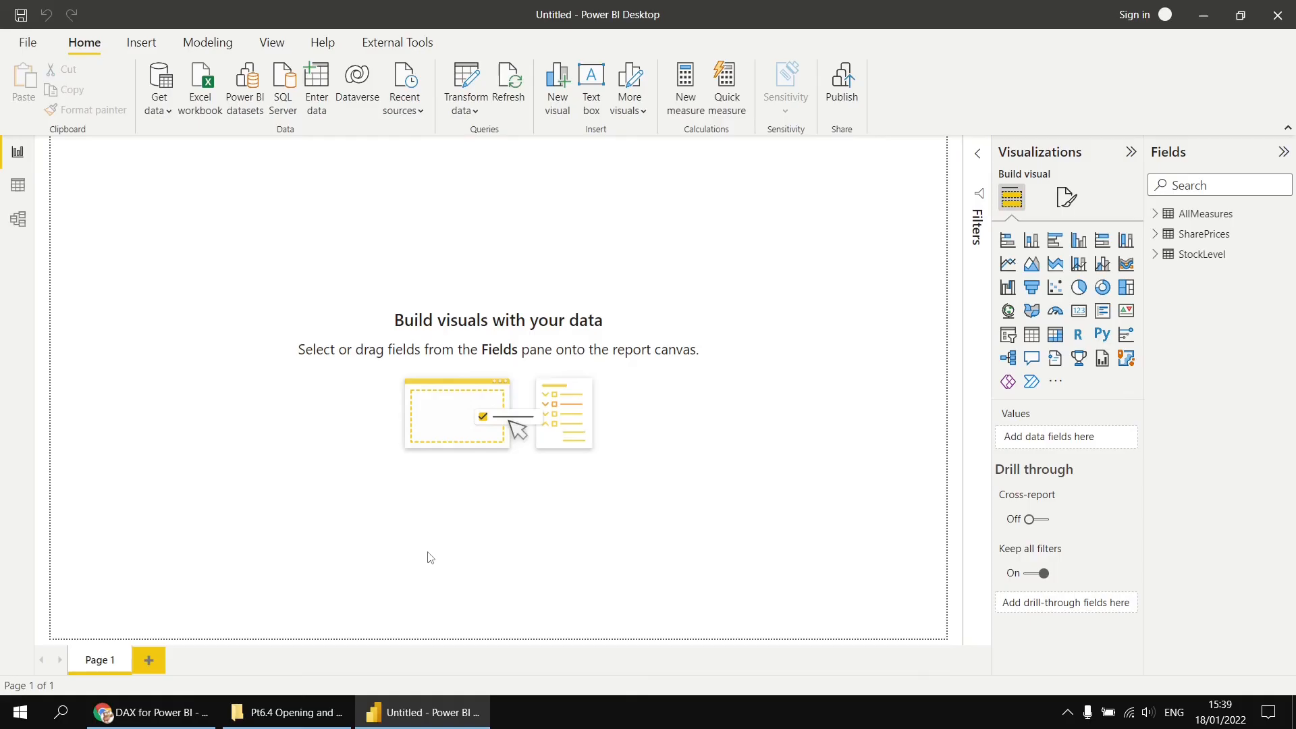
- Examine the SharePrices and StockLevel tables in data view
left_click(18, 193)
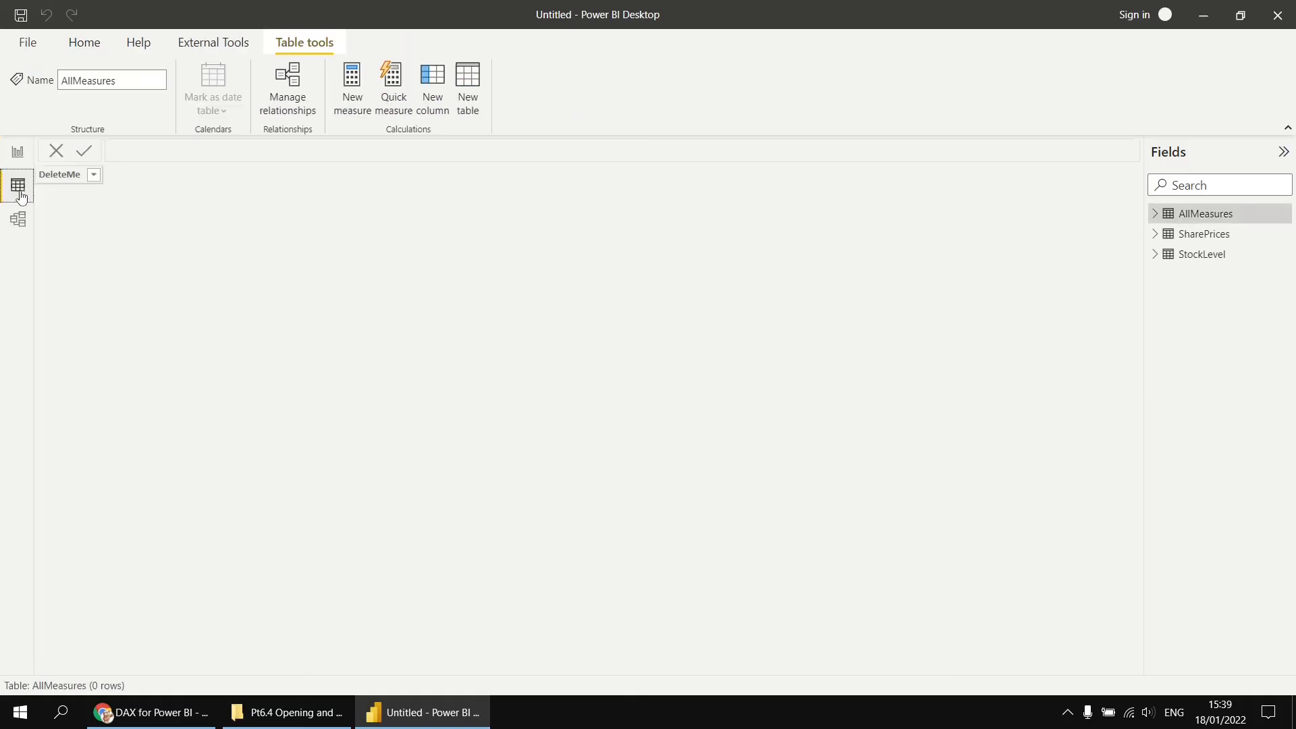
left_click(1199, 236)
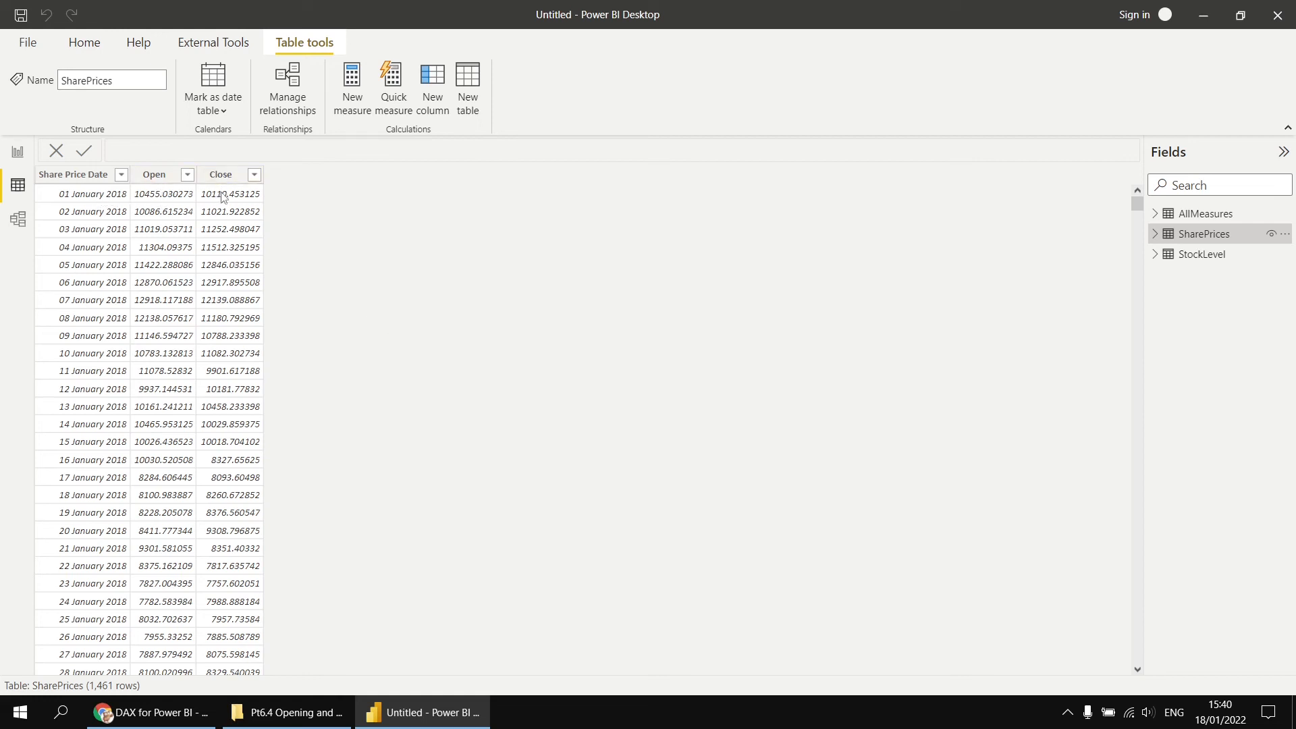
scroll(110, 356, "down", 7)
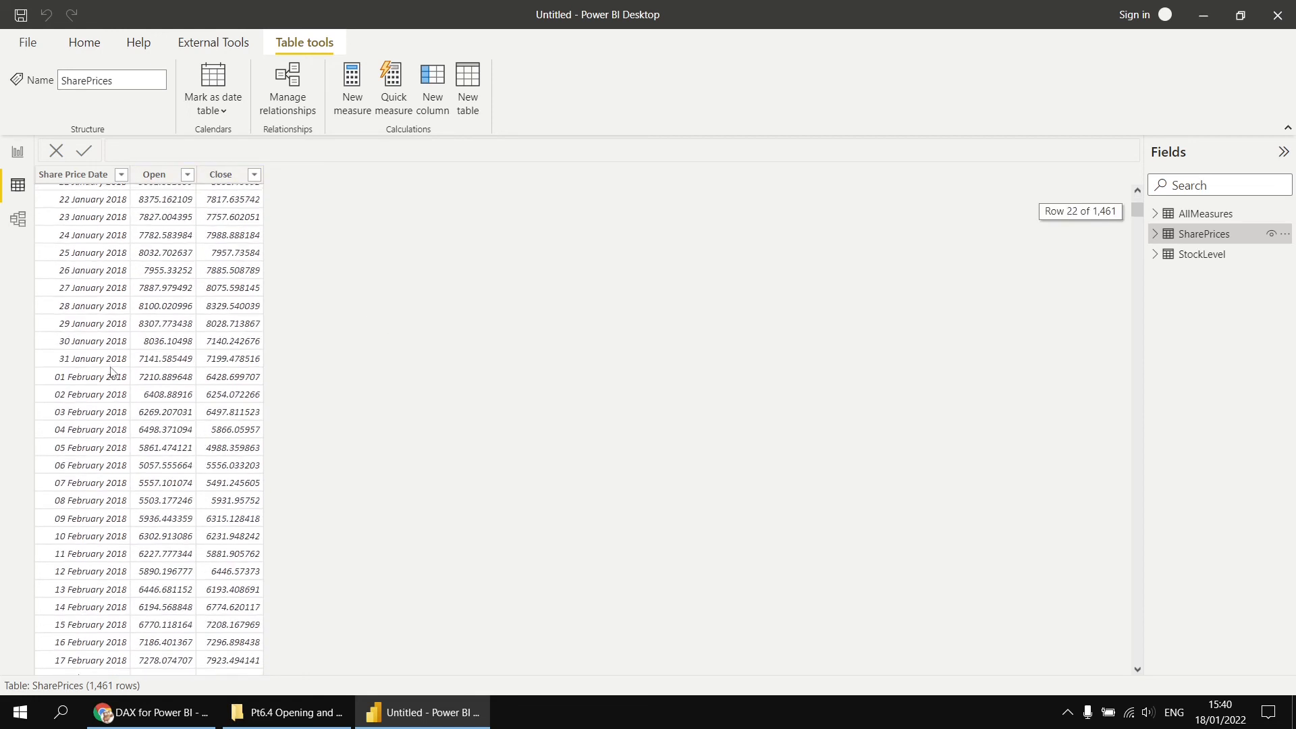
scroll(110, 368, "up", 7)
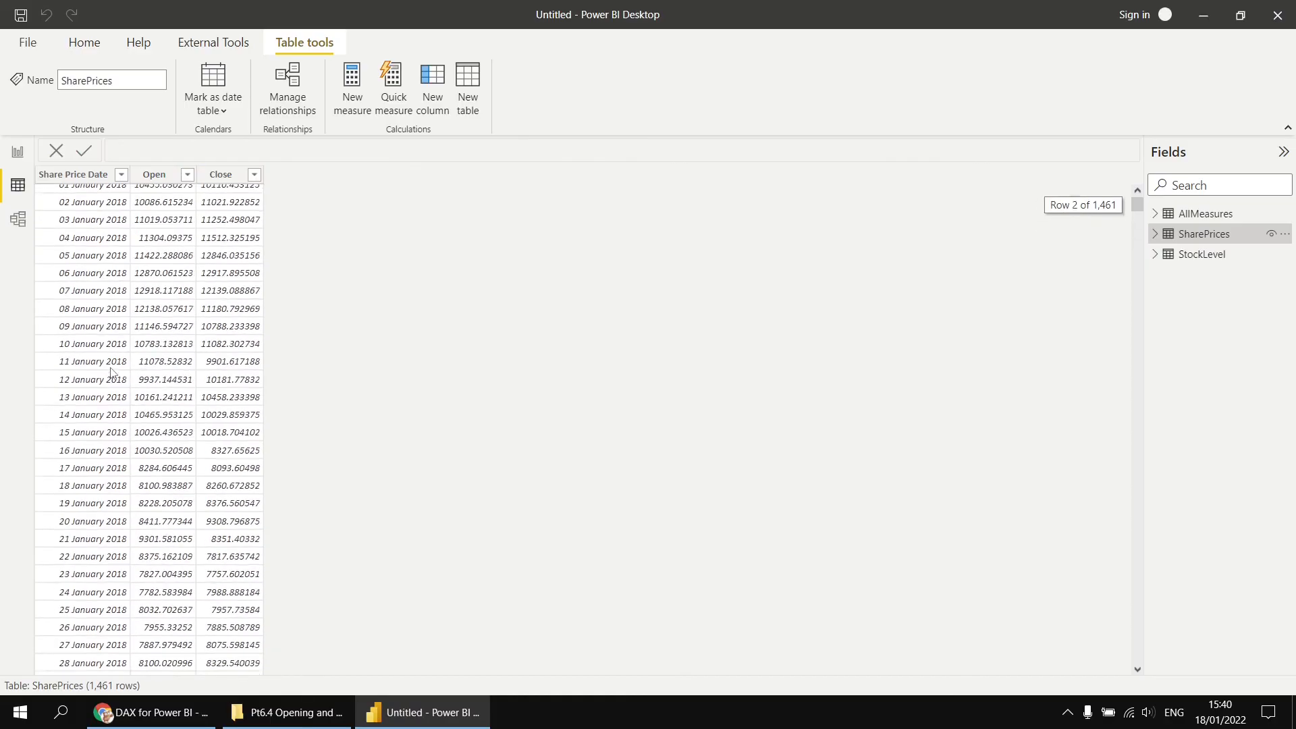
left_click(1183, 255)
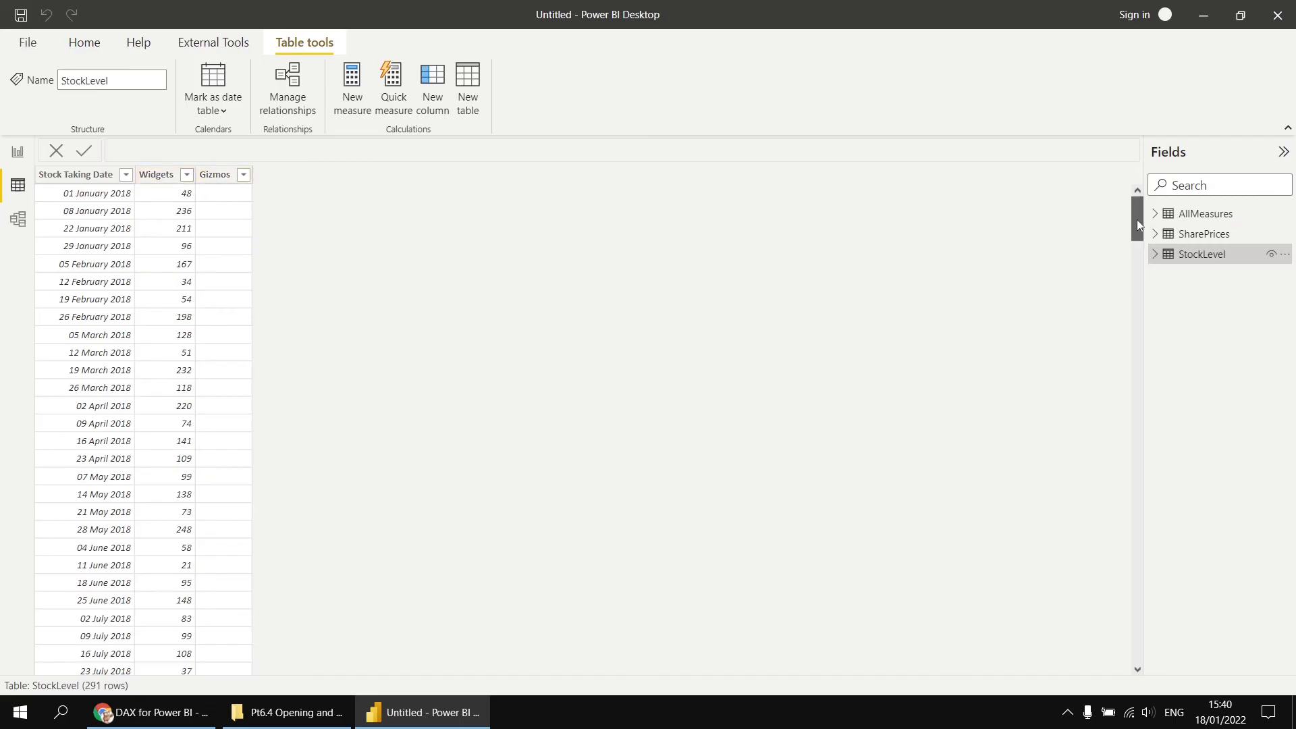
mouse_move(1137, 220)
left_mouse_down()
mouse_move(1149, 627)
mouse_move(1167, 666)
mouse_move(1137, 596)
mouse_move(1126, 220)
left_mouse_up()
- Insert a matrix visual on the report page and add the SharePrices Share Price Date hierarchy to its rows
left_click(17, 151)
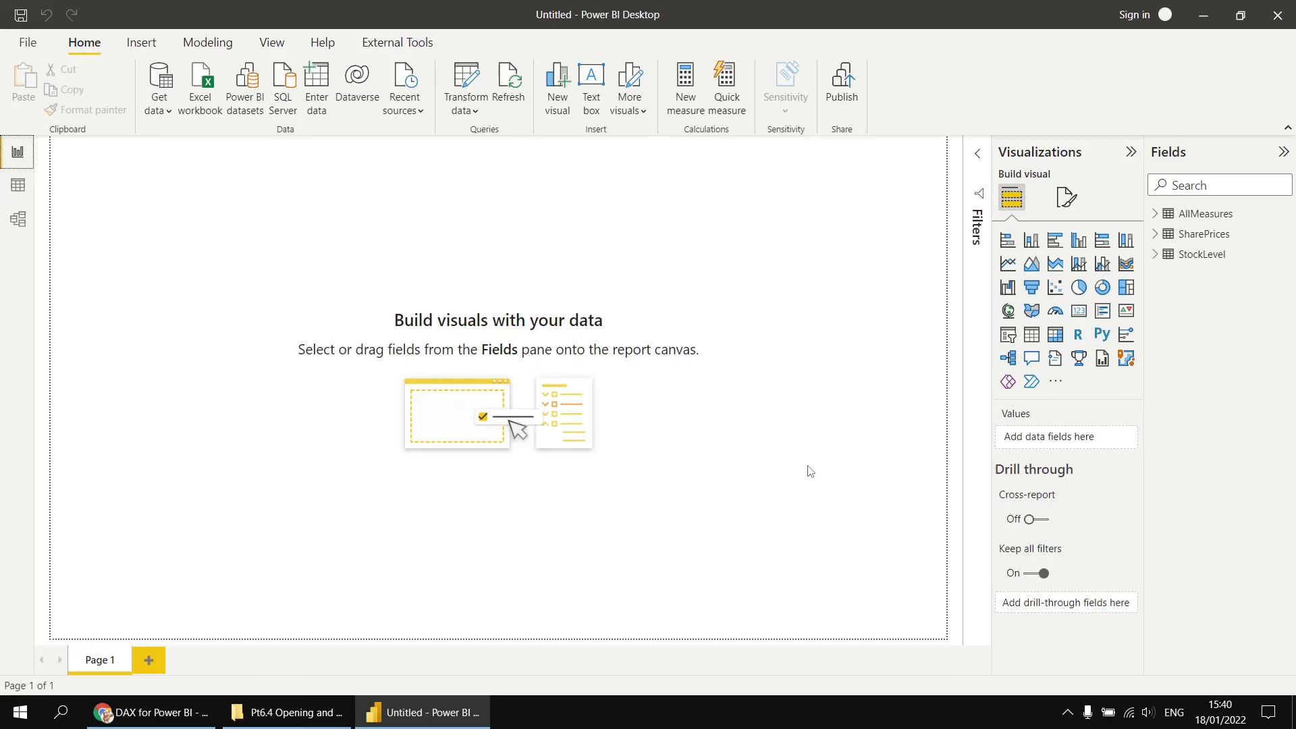
left_click(1055, 335)
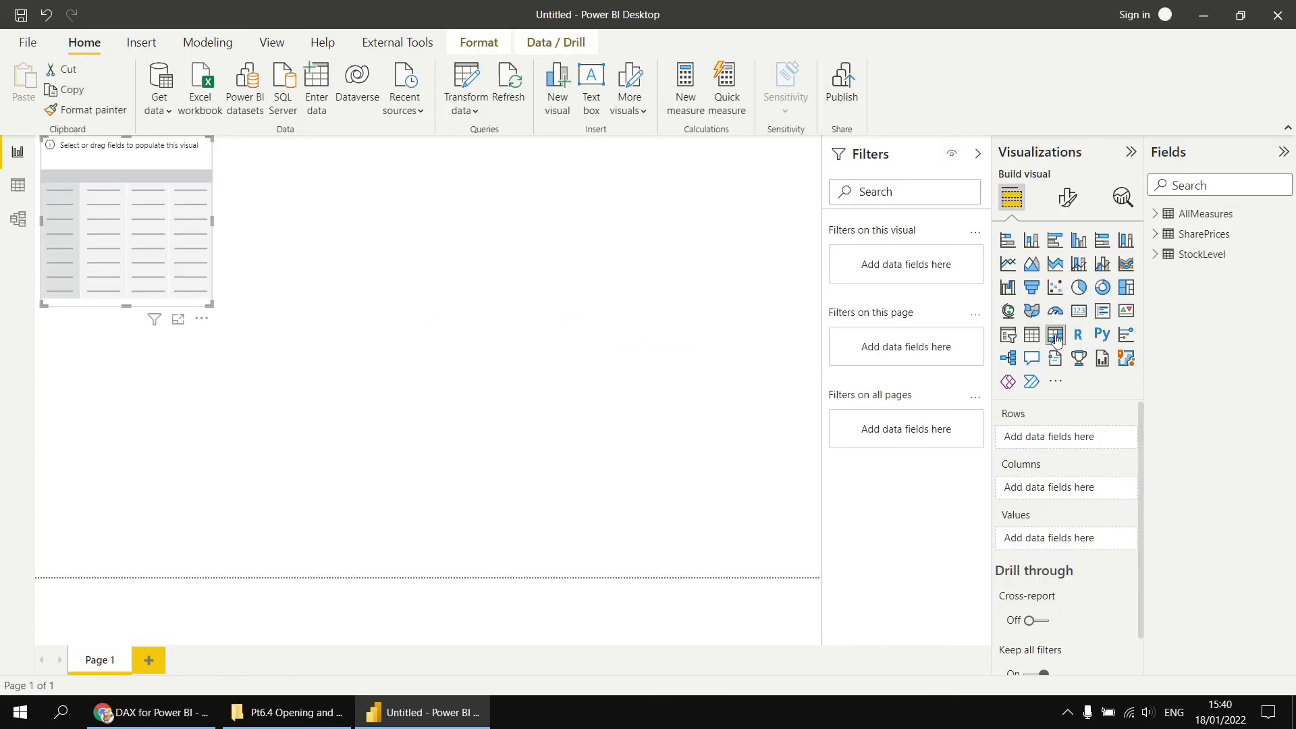
left_click(1155, 235)
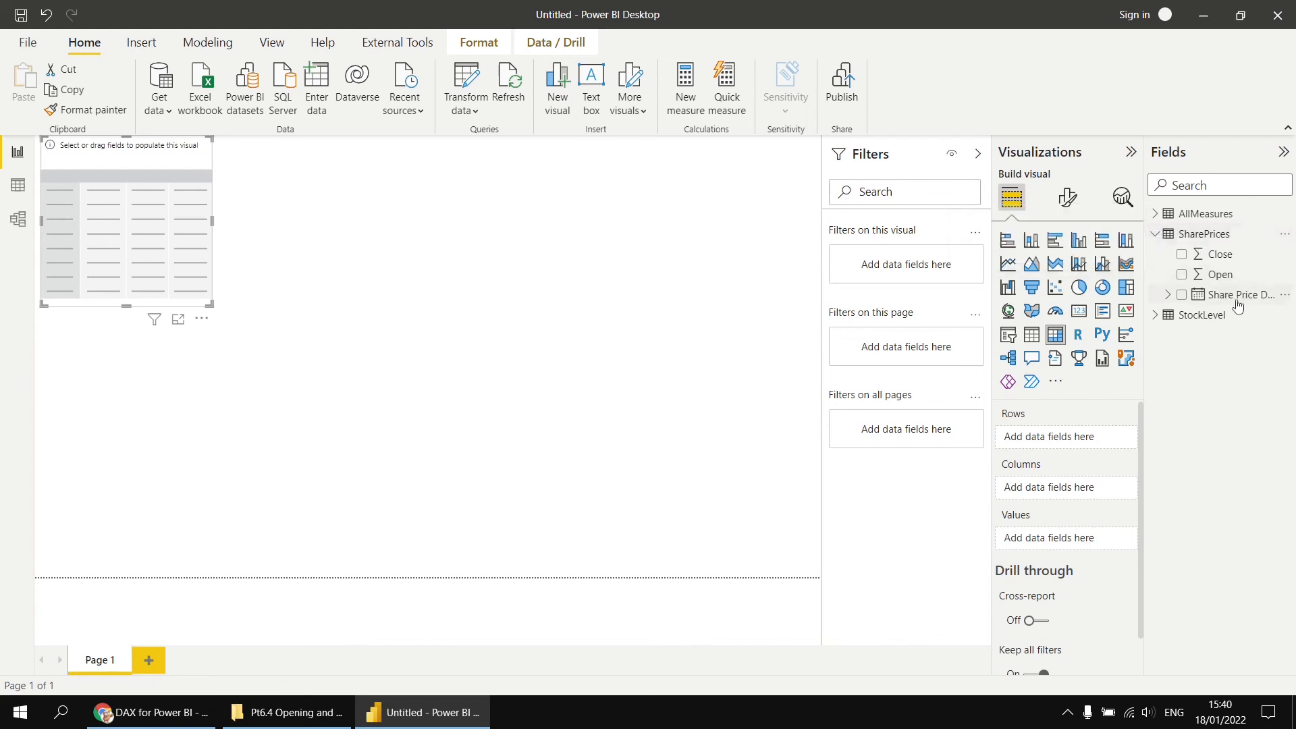
left_click(1168, 297)
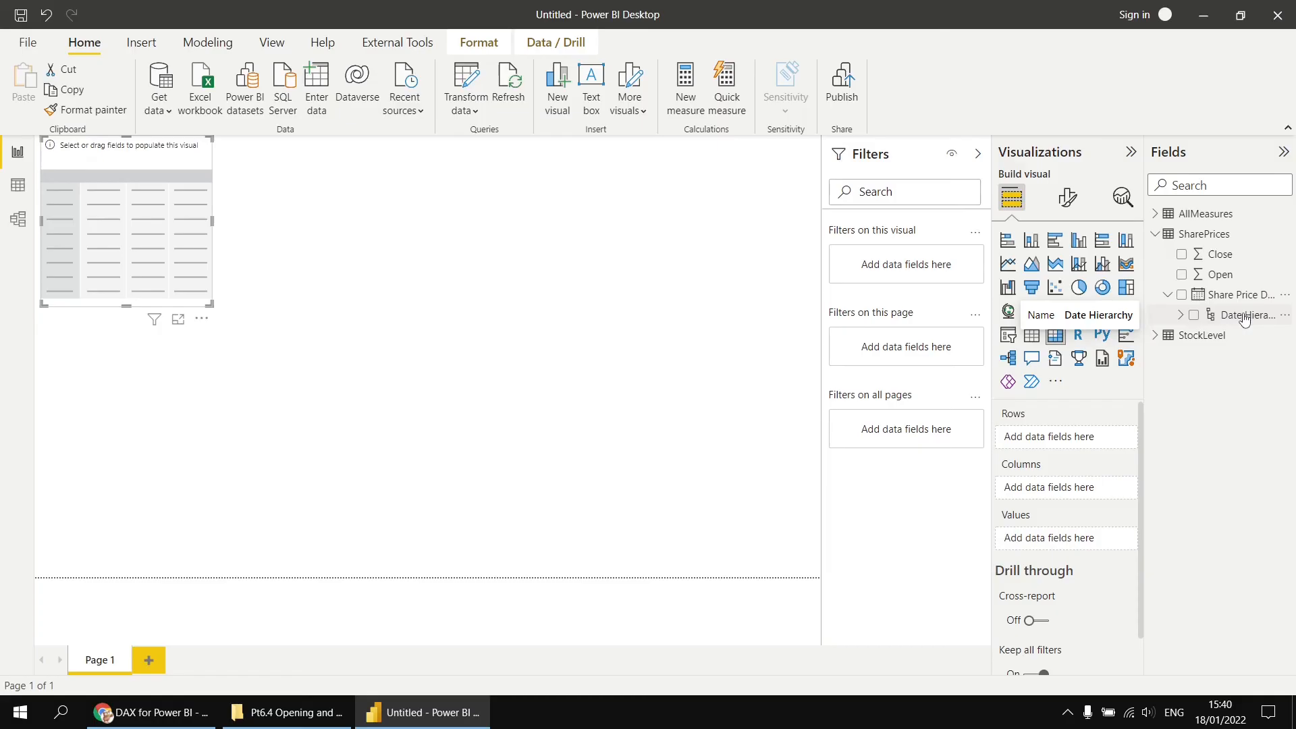
left_click(1181, 296)
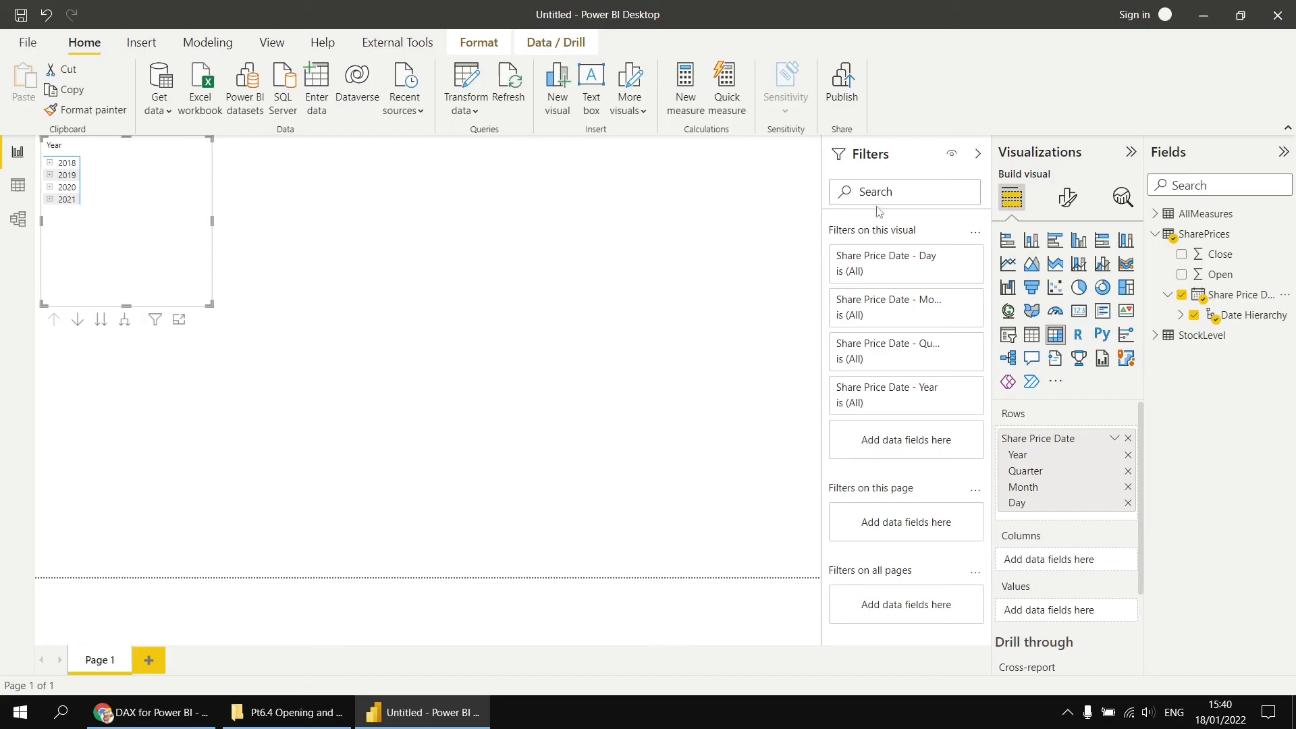
- Create a measure in AllMeasures: Sum Open Price = SUM(SharePrices[Open])
left_click(978, 154)
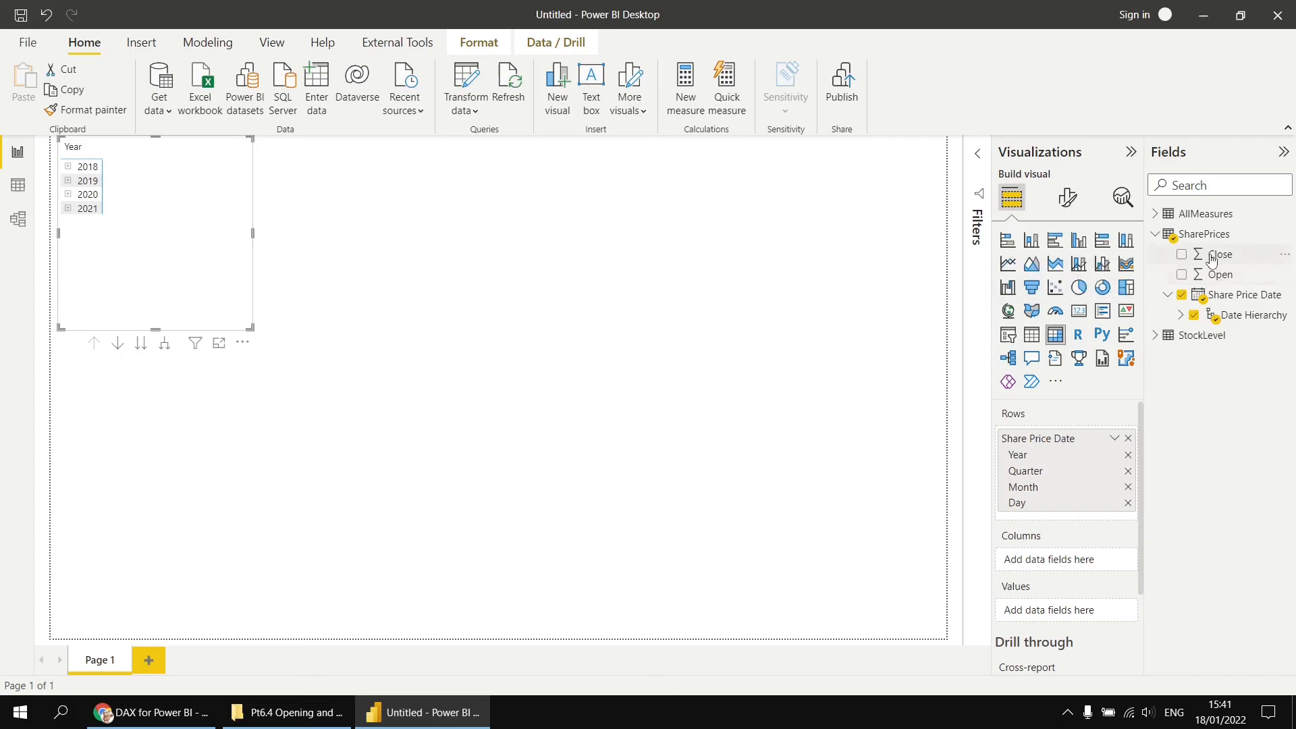
left_click(1155, 213)
right_click(1189, 217)
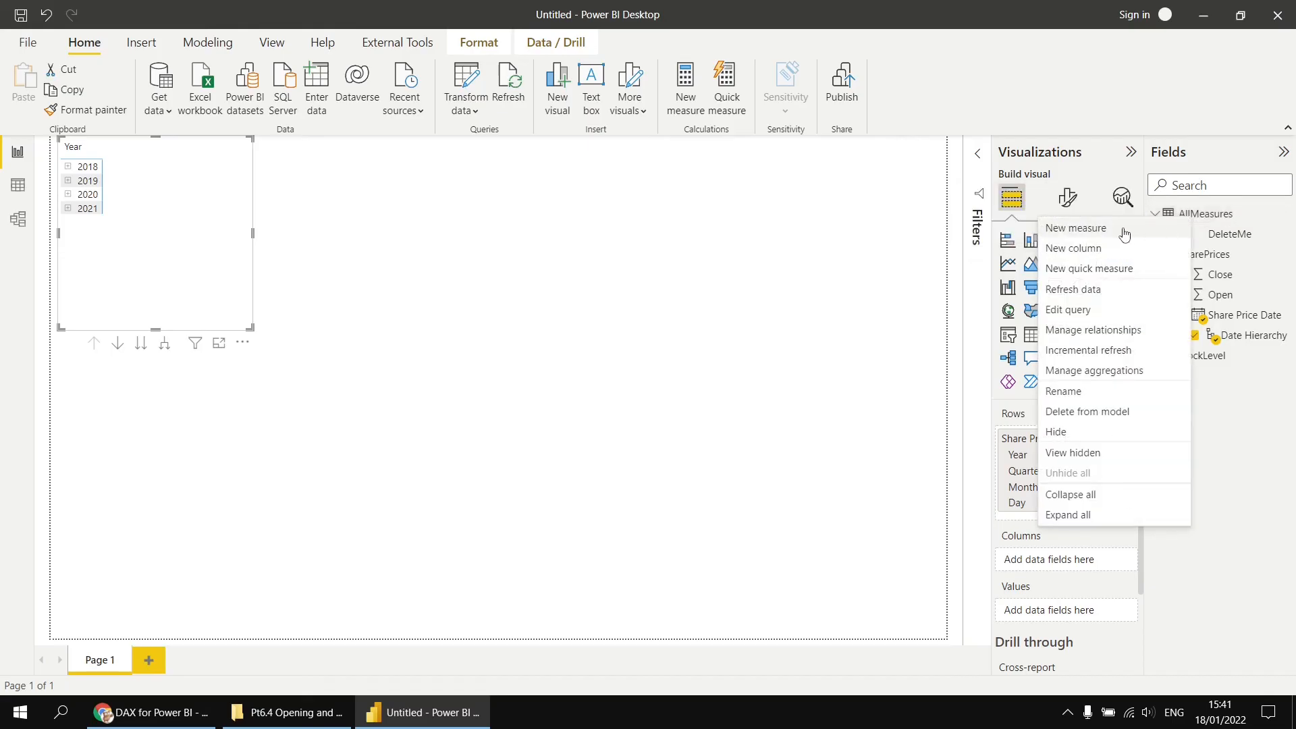
left_click(1122, 229)
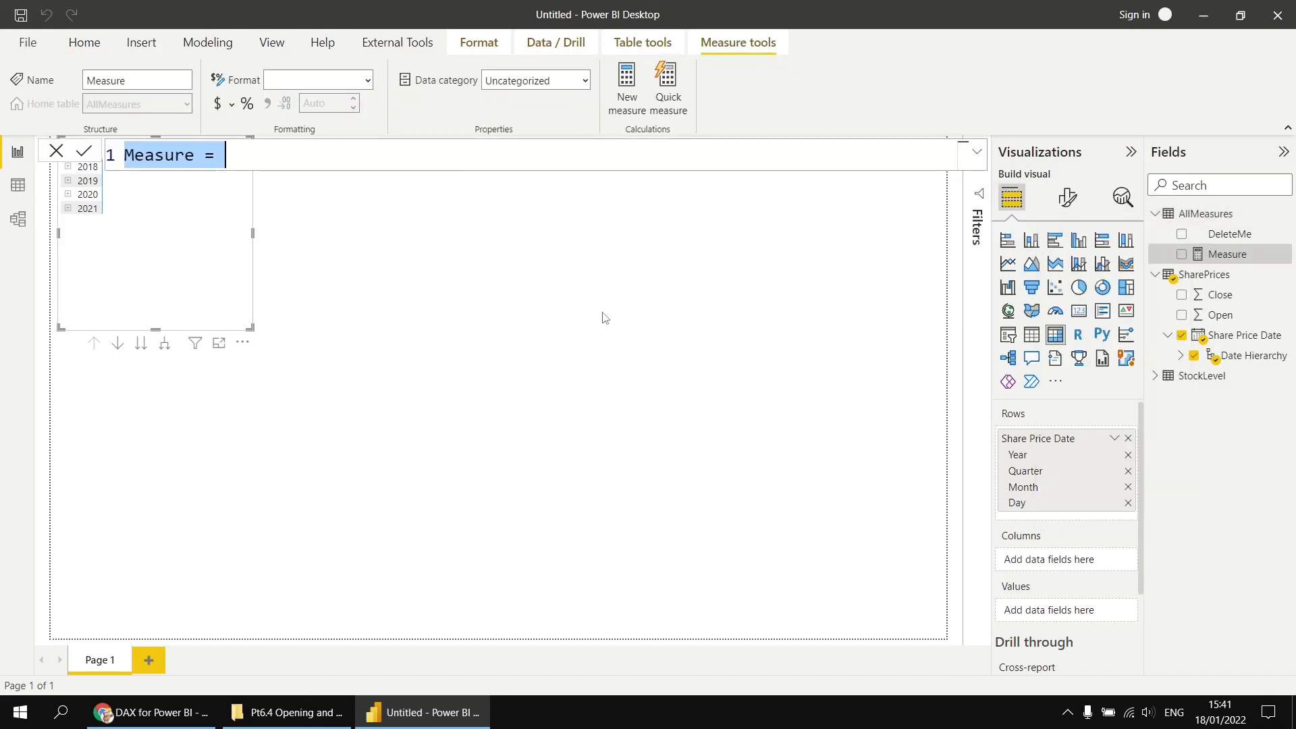
type("Sum ")
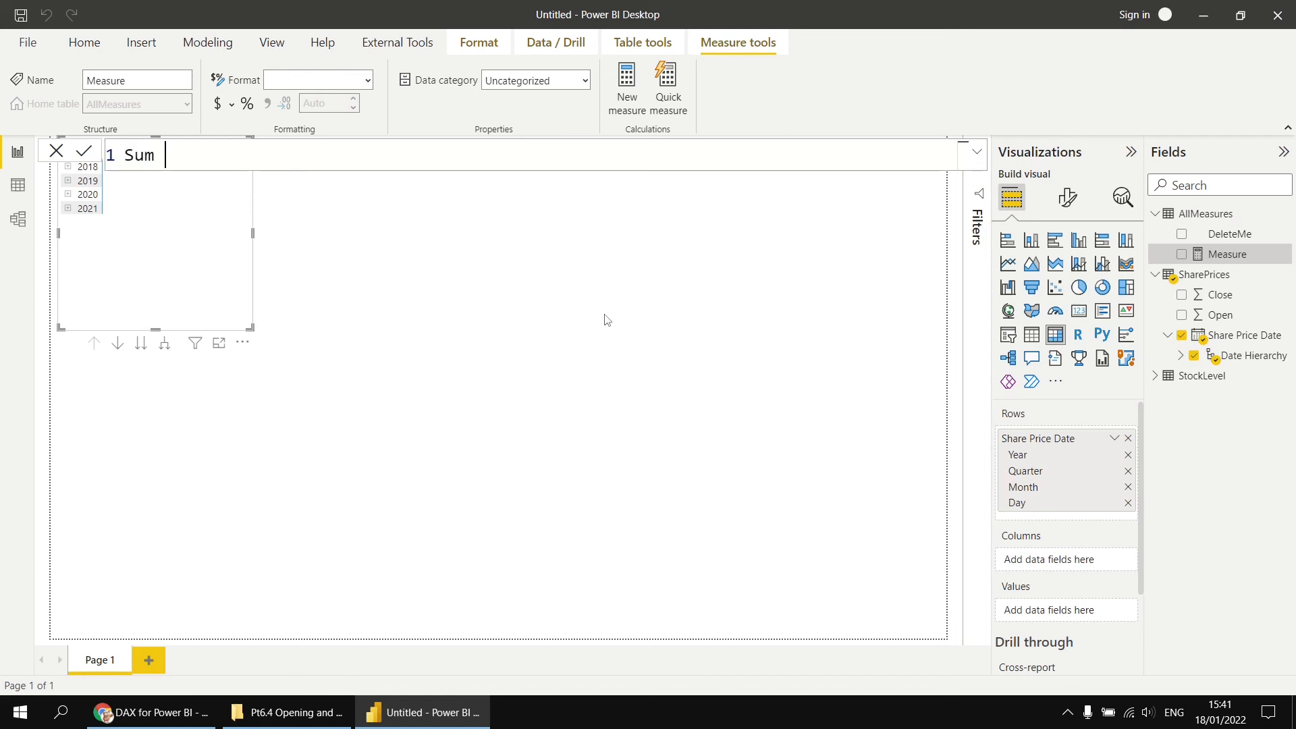
type("Open Pei")
key("BackSpace")
key("BackSpace")
type("rice = sum")
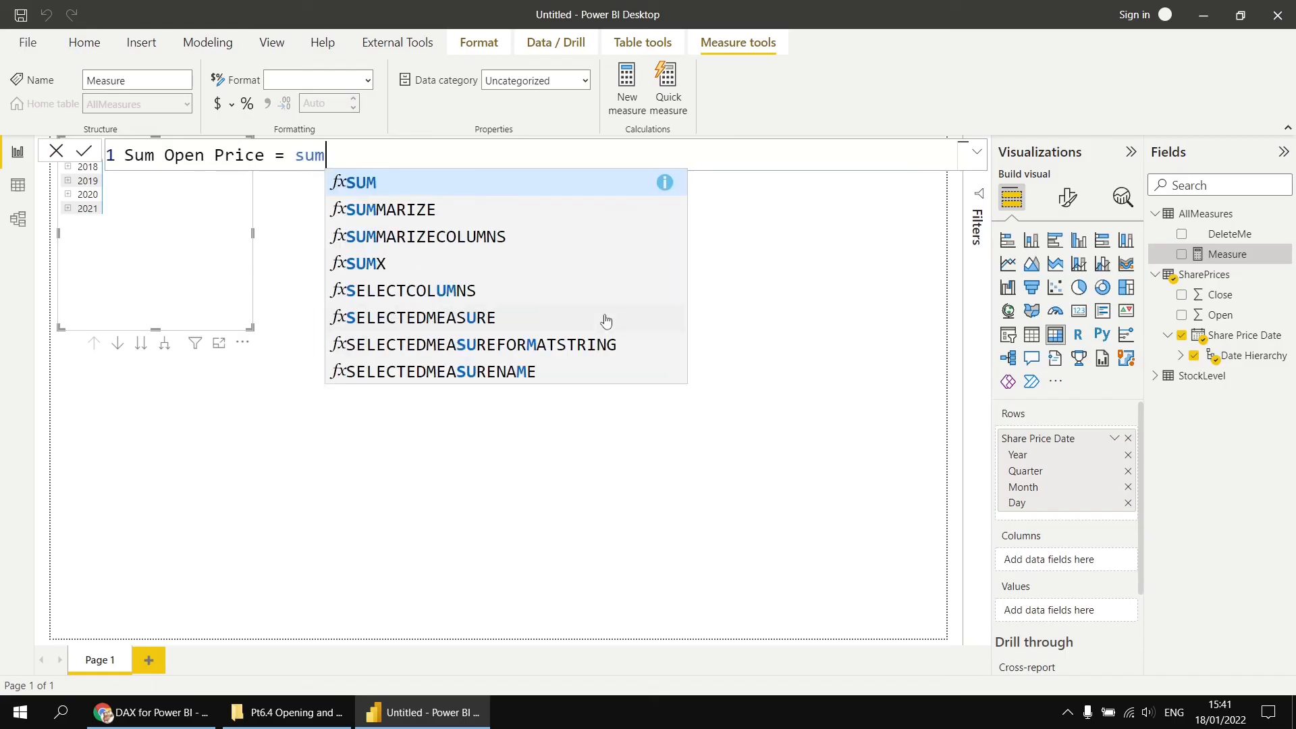
key("Tab")
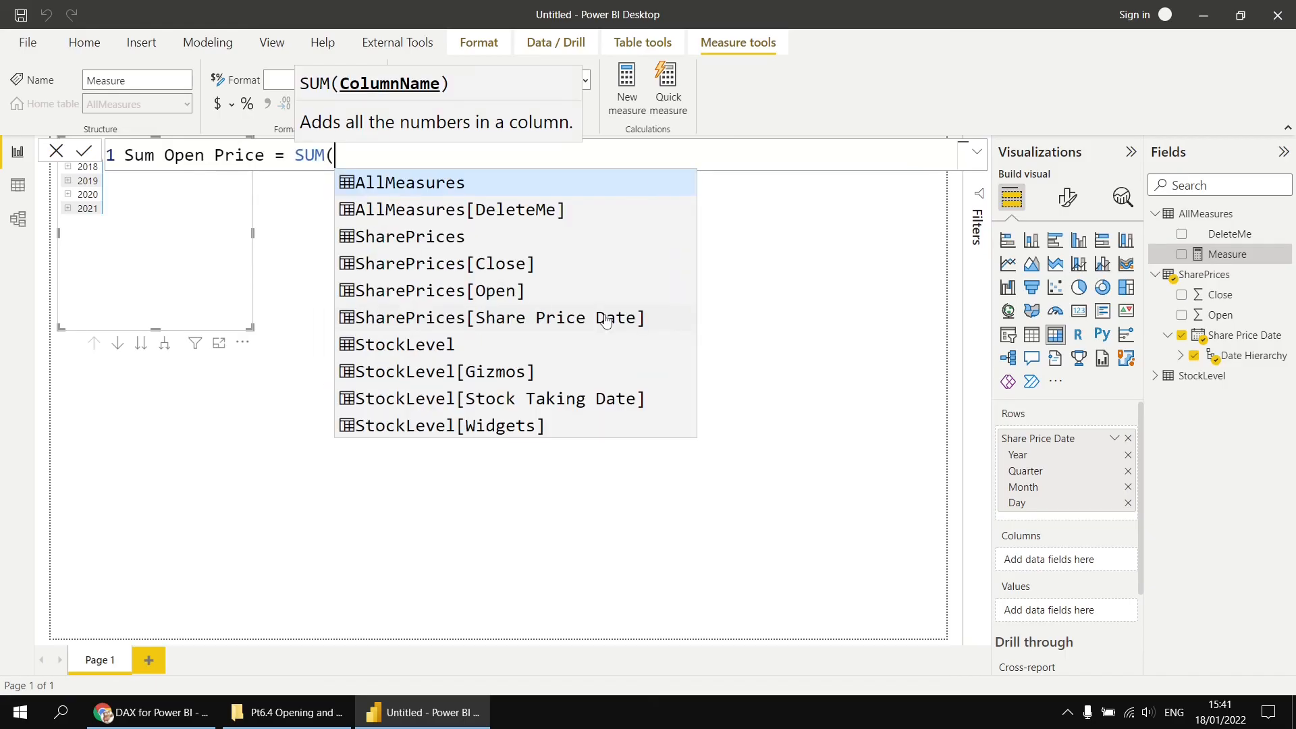
key("Down")
key("Down")
key("Down")
key("Down")
key("Tab")
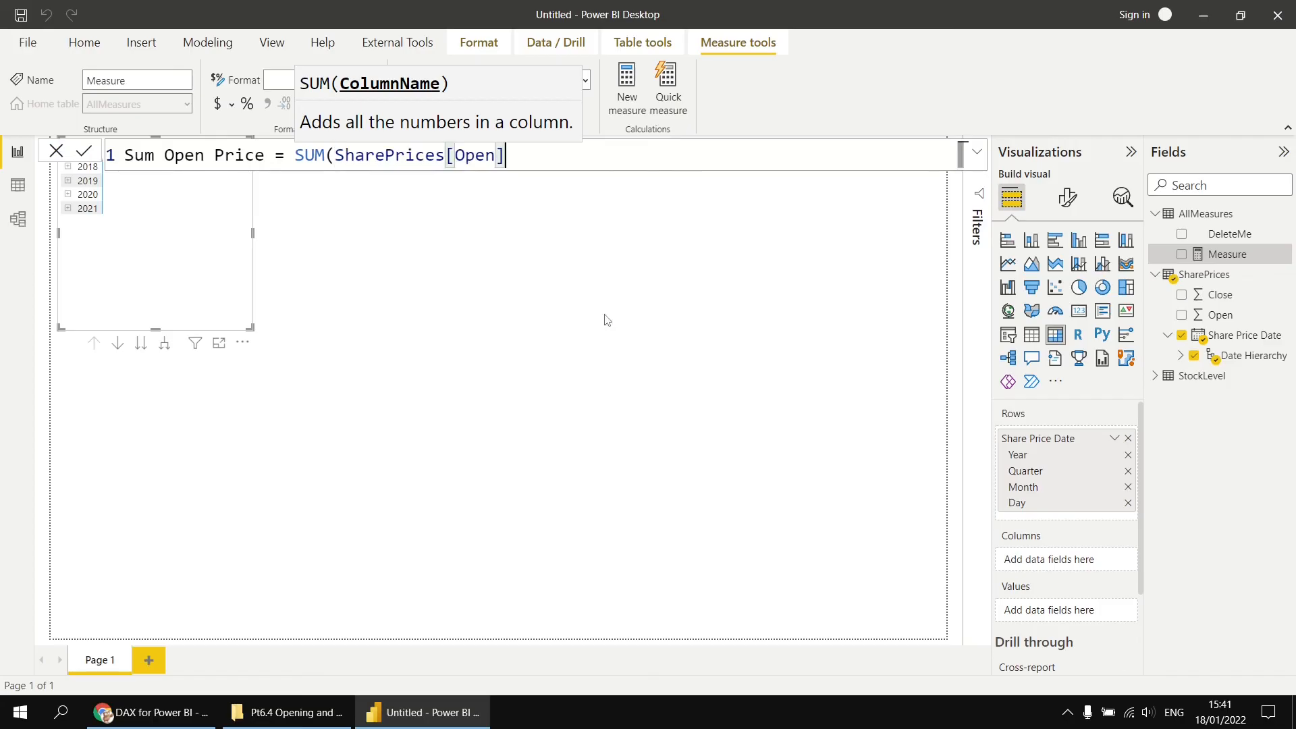
type(")")
key("Return")
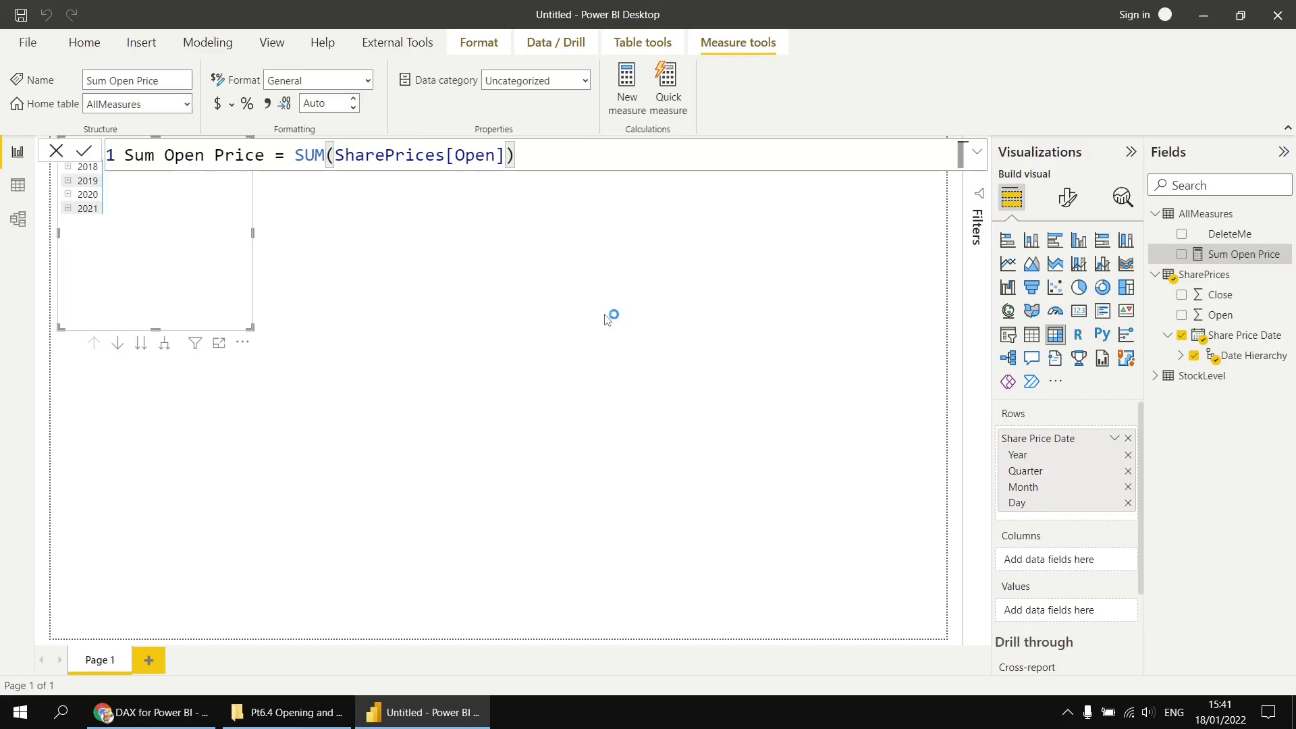
- Copy that formula into a new AllMeasures measure and edit it to Sum Close Price = SUM(SharePrices[Close])
left_click_drag(539, 155, 124, 157)
key("ctrl+c")
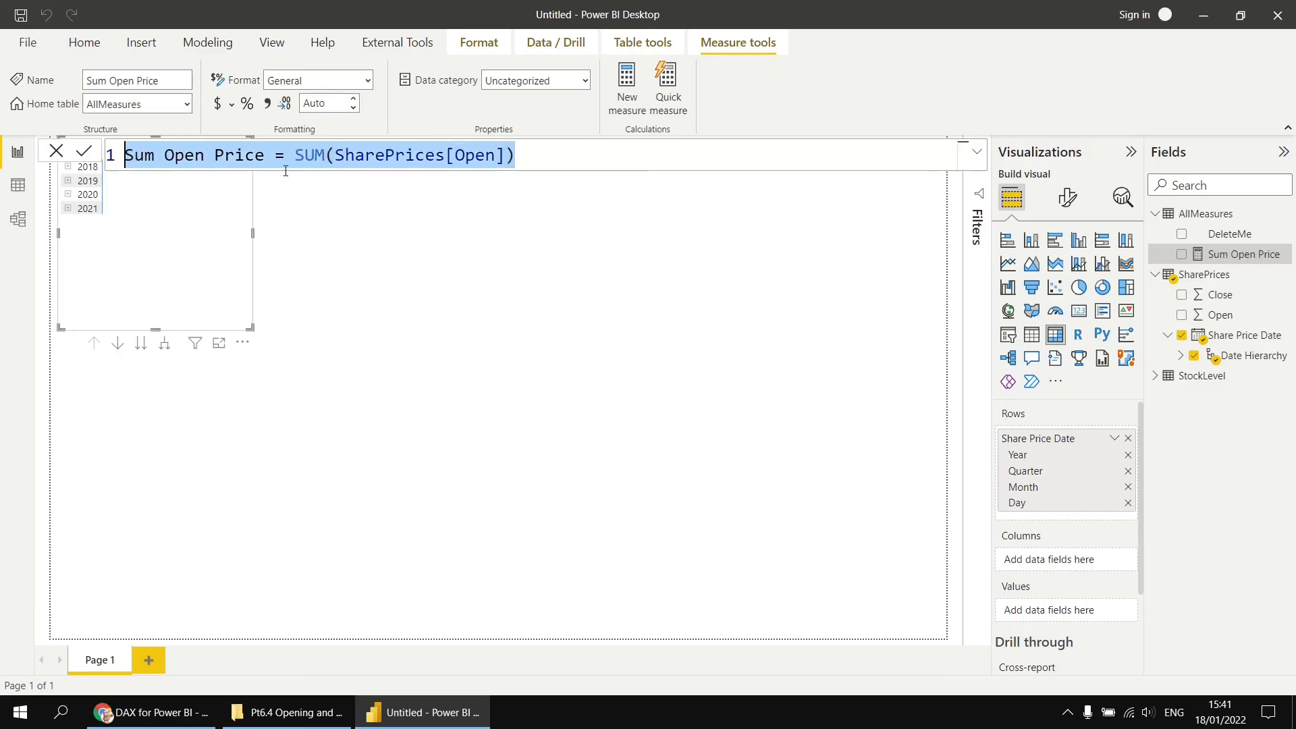
right_click(1192, 220)
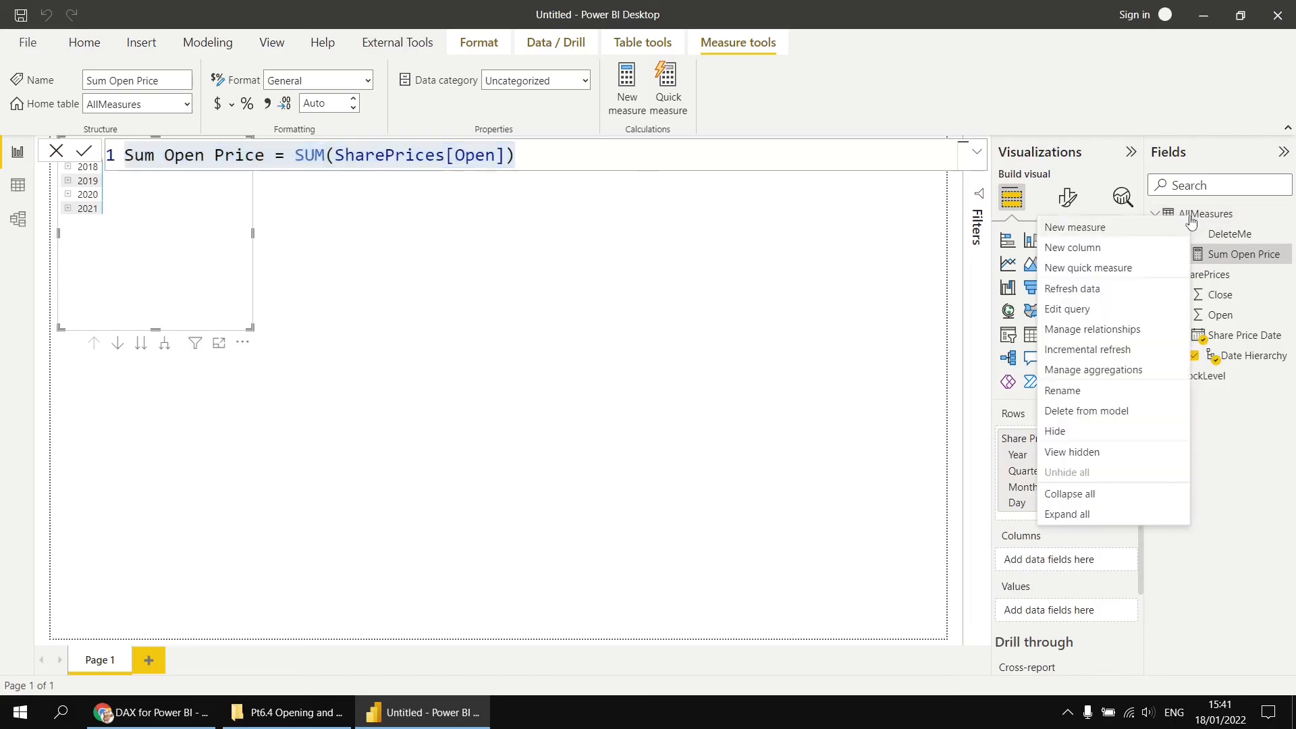
left_click(1102, 229)
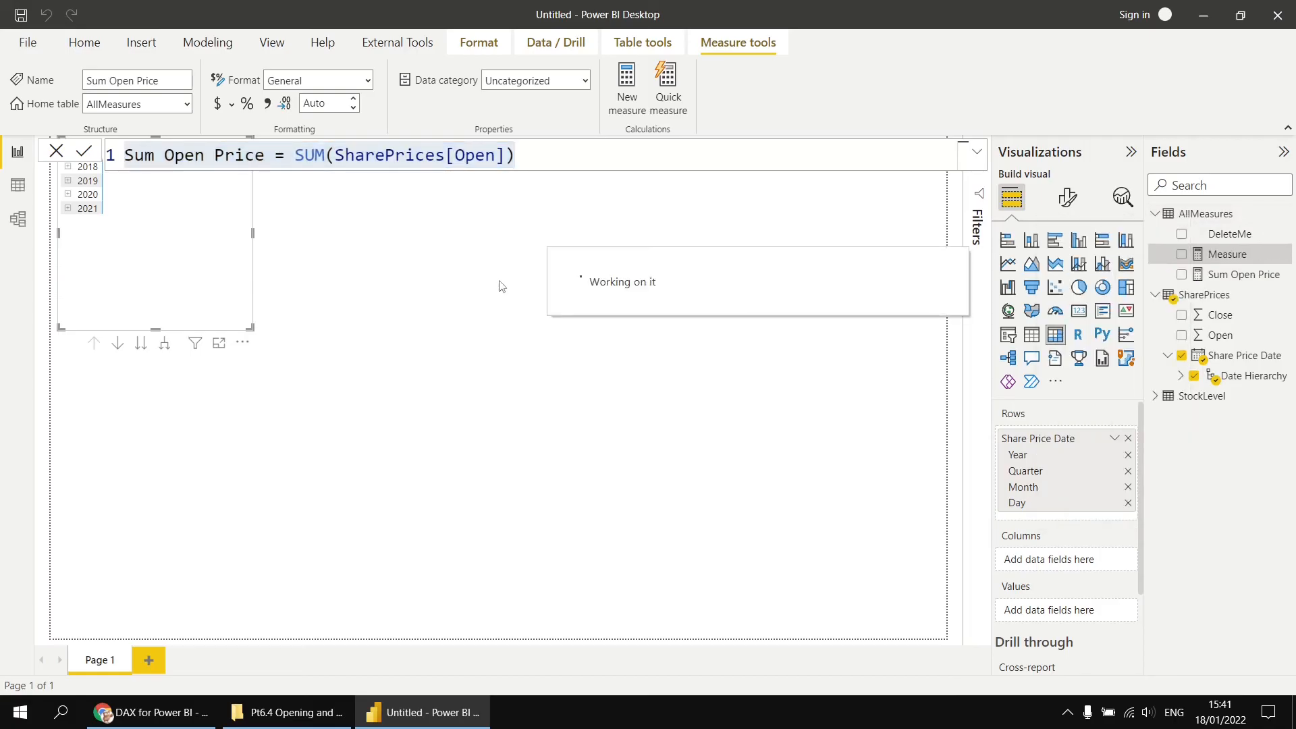
key("ctrl+v")
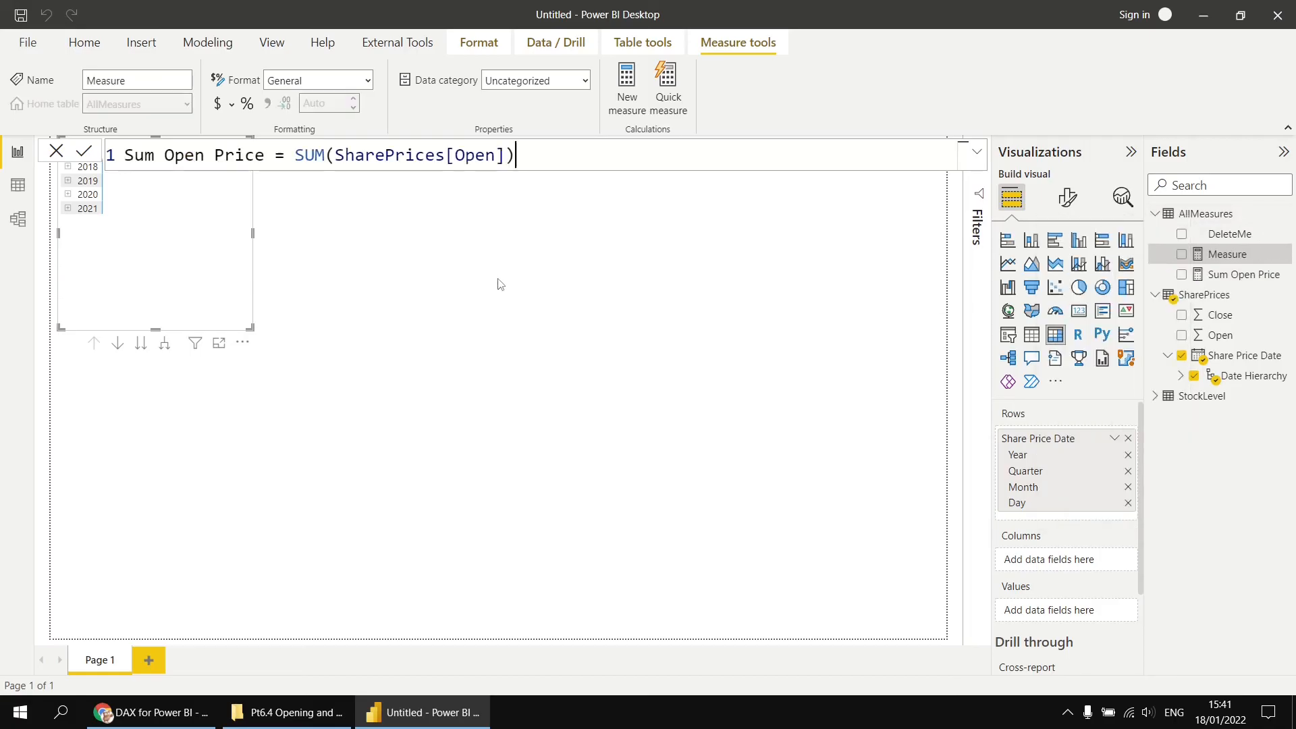
double_click(182, 154)
type("Close")
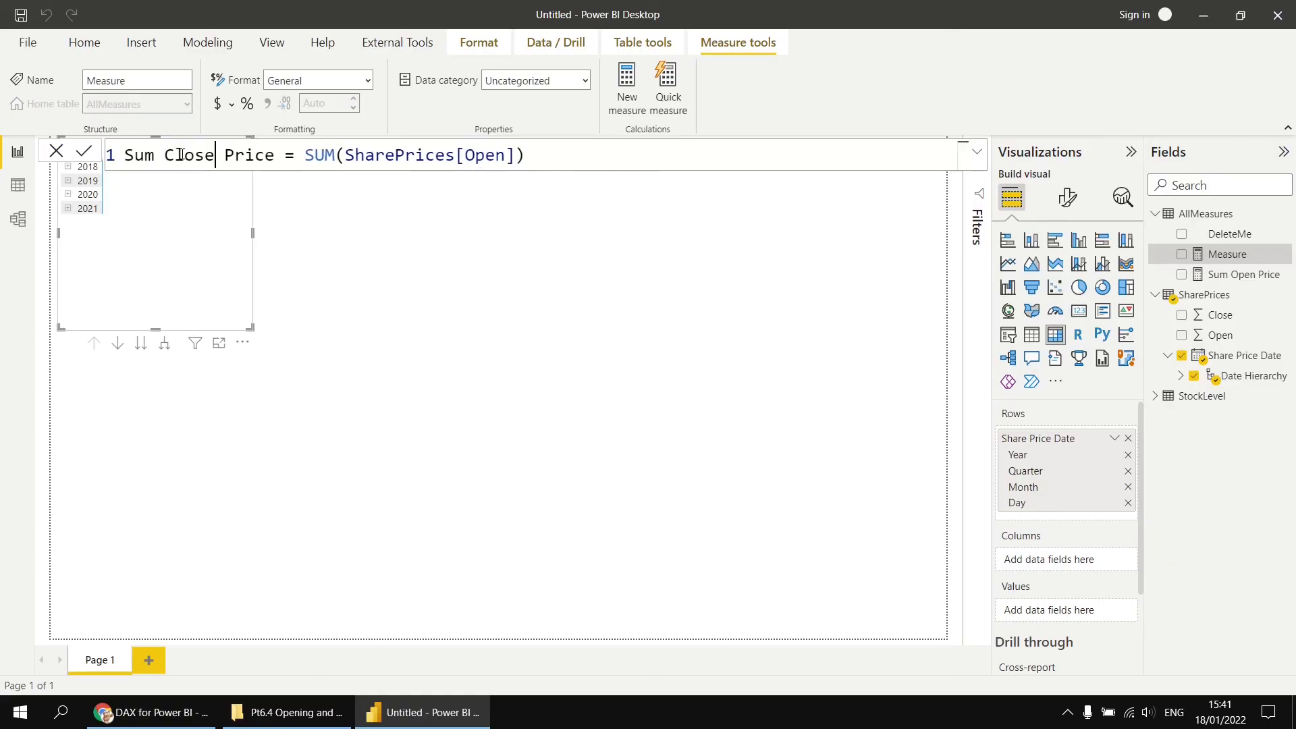
left_click_drag(465, 155, 501, 156)
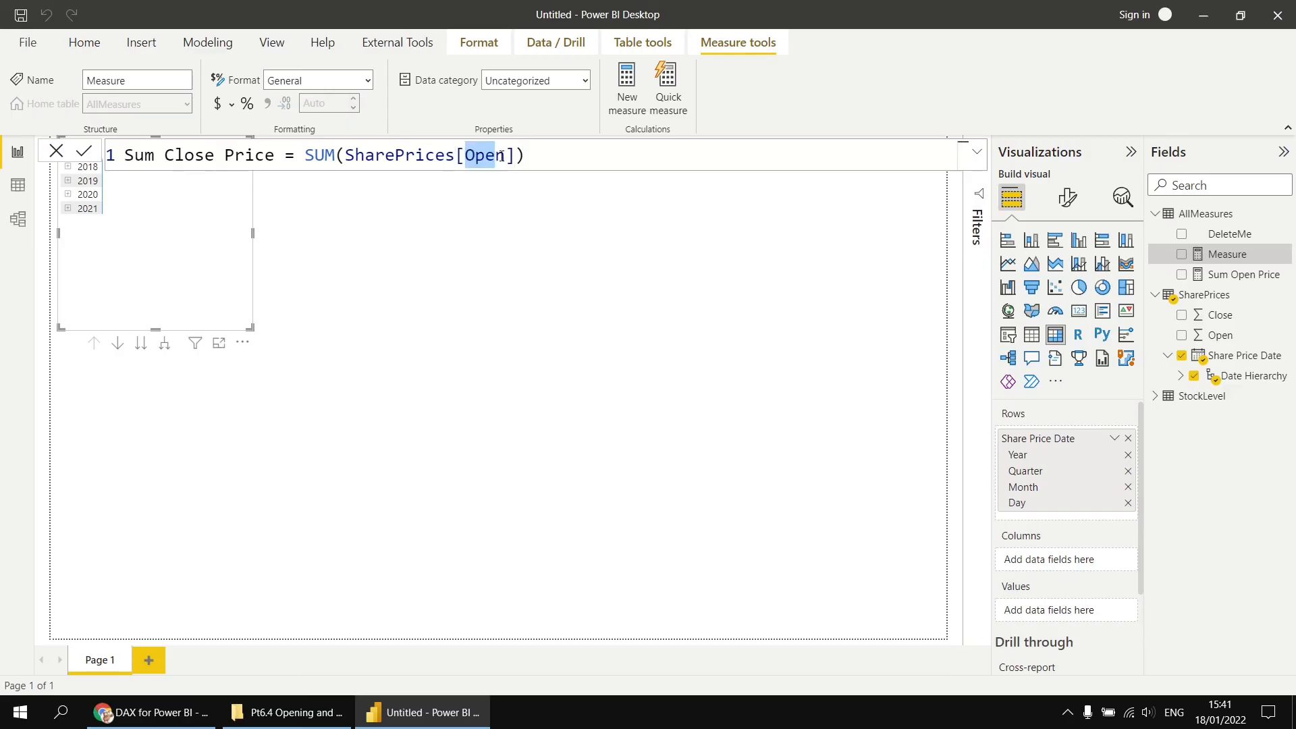
key("BackSpace")
type("Close")
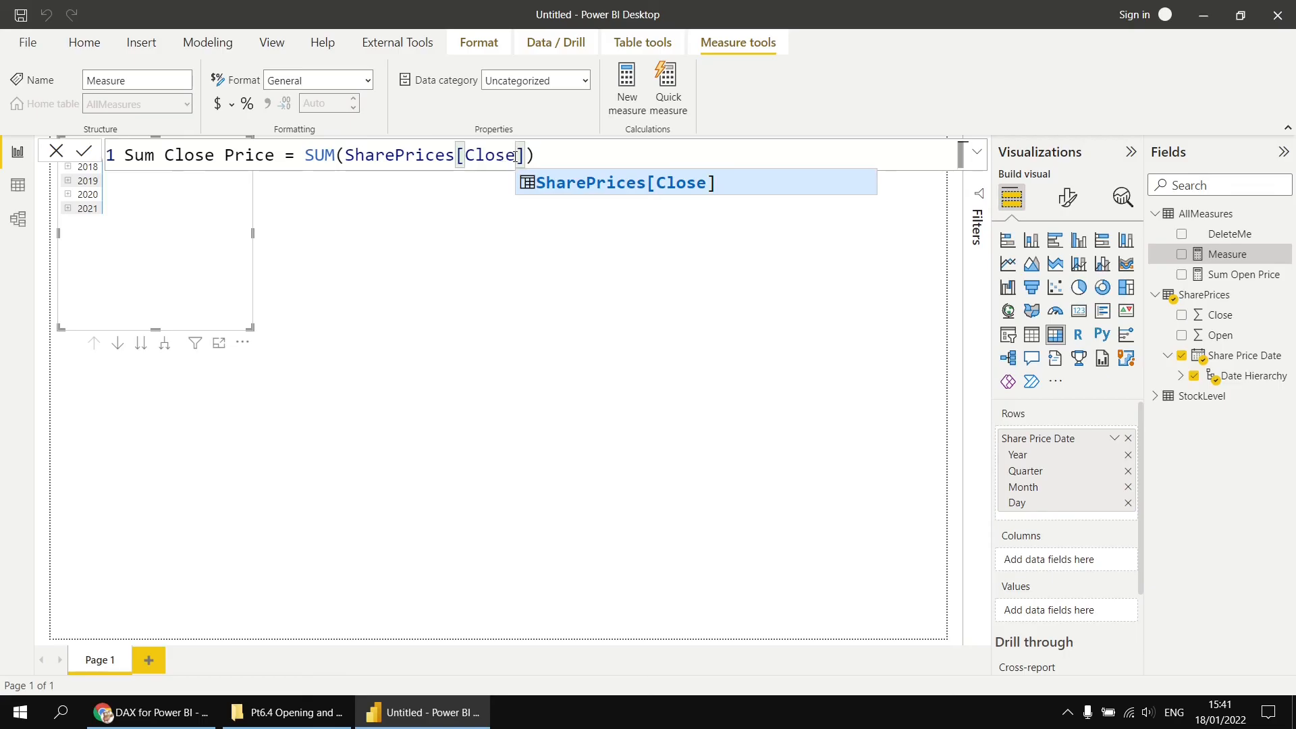
key("End")
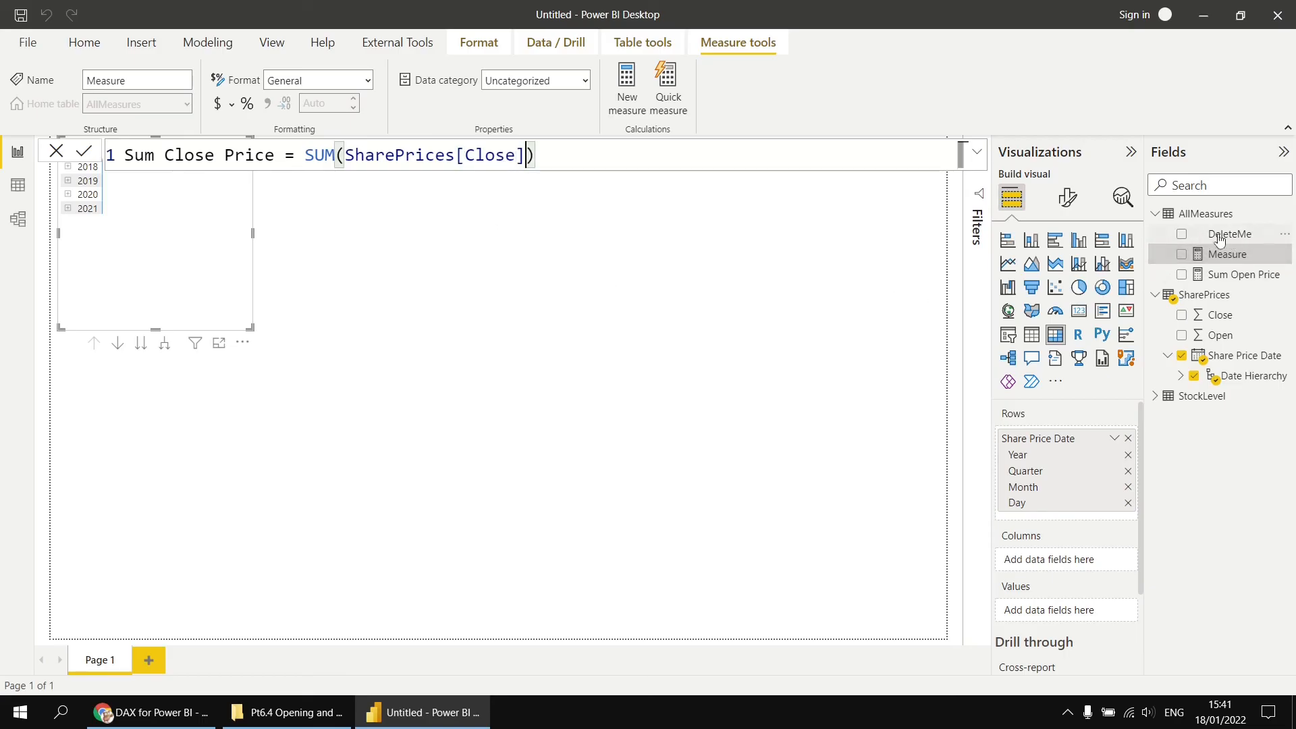
key("Return")
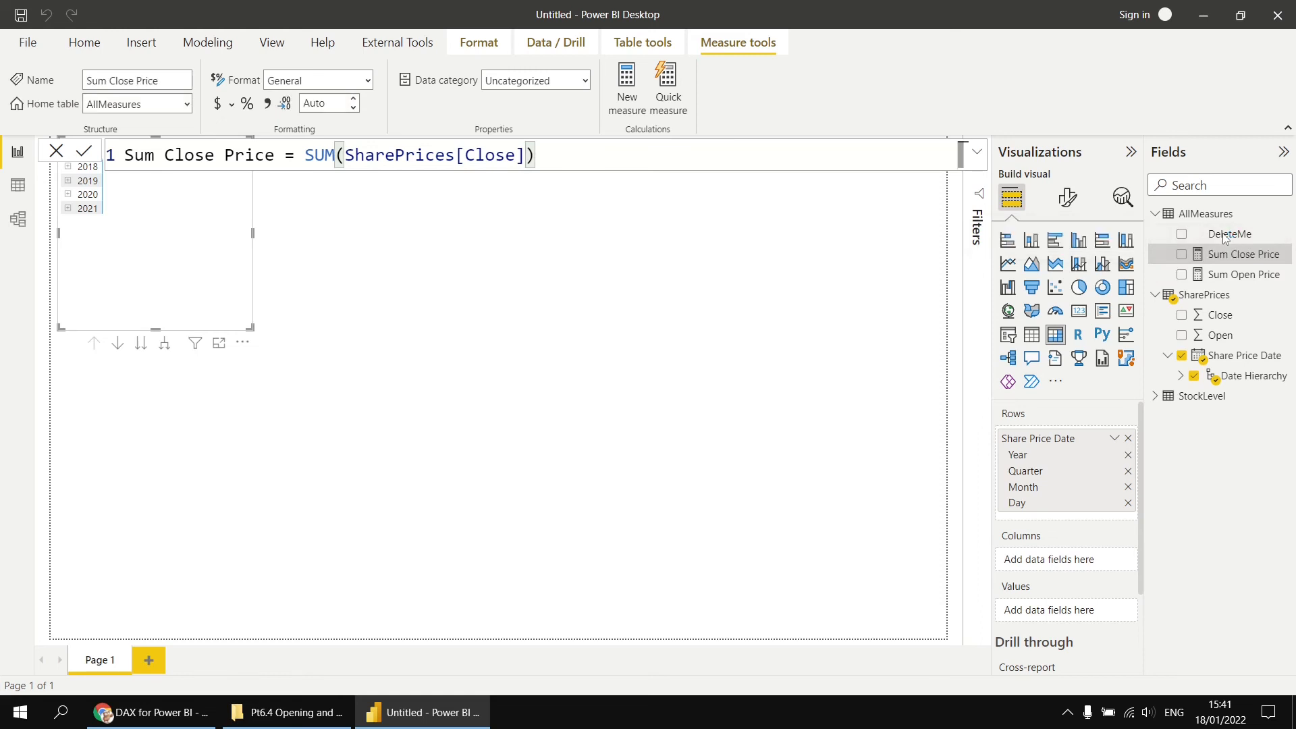
- Delete the DeleteMe column from the AllMeasures table
right_click(1224, 238)
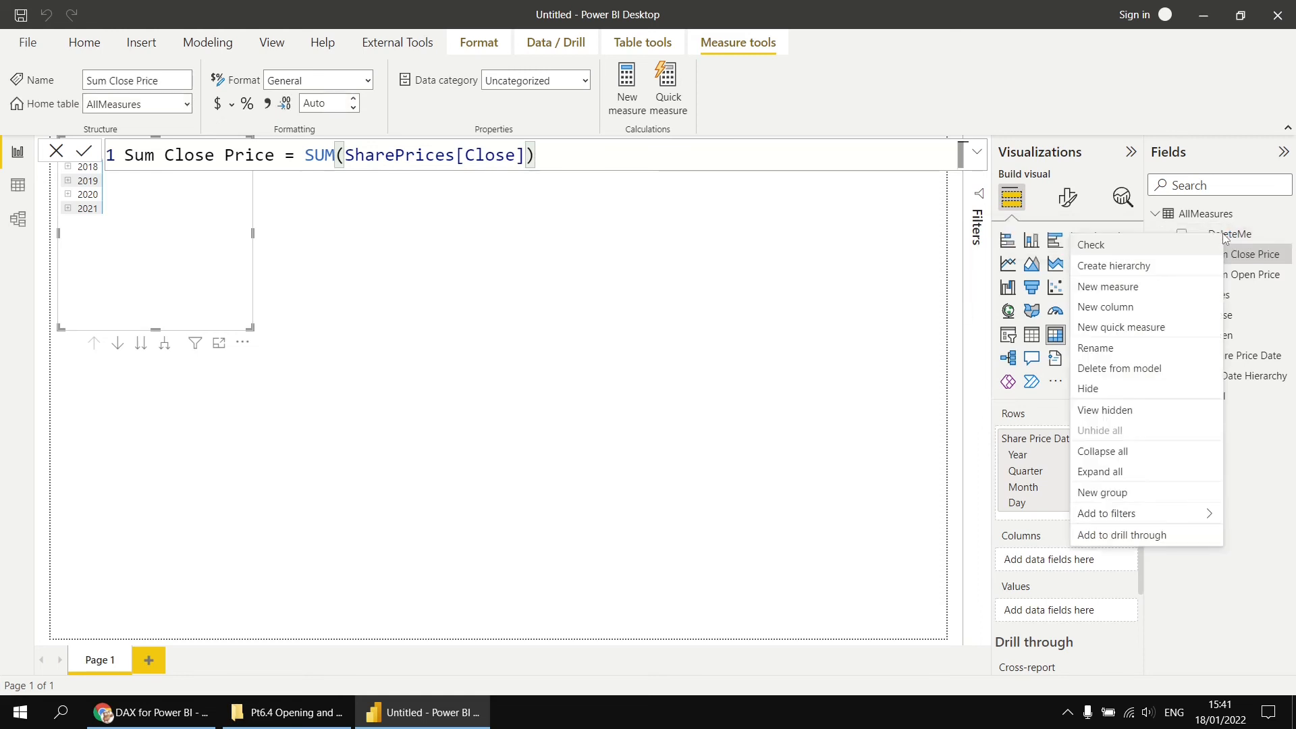
left_click(1129, 373)
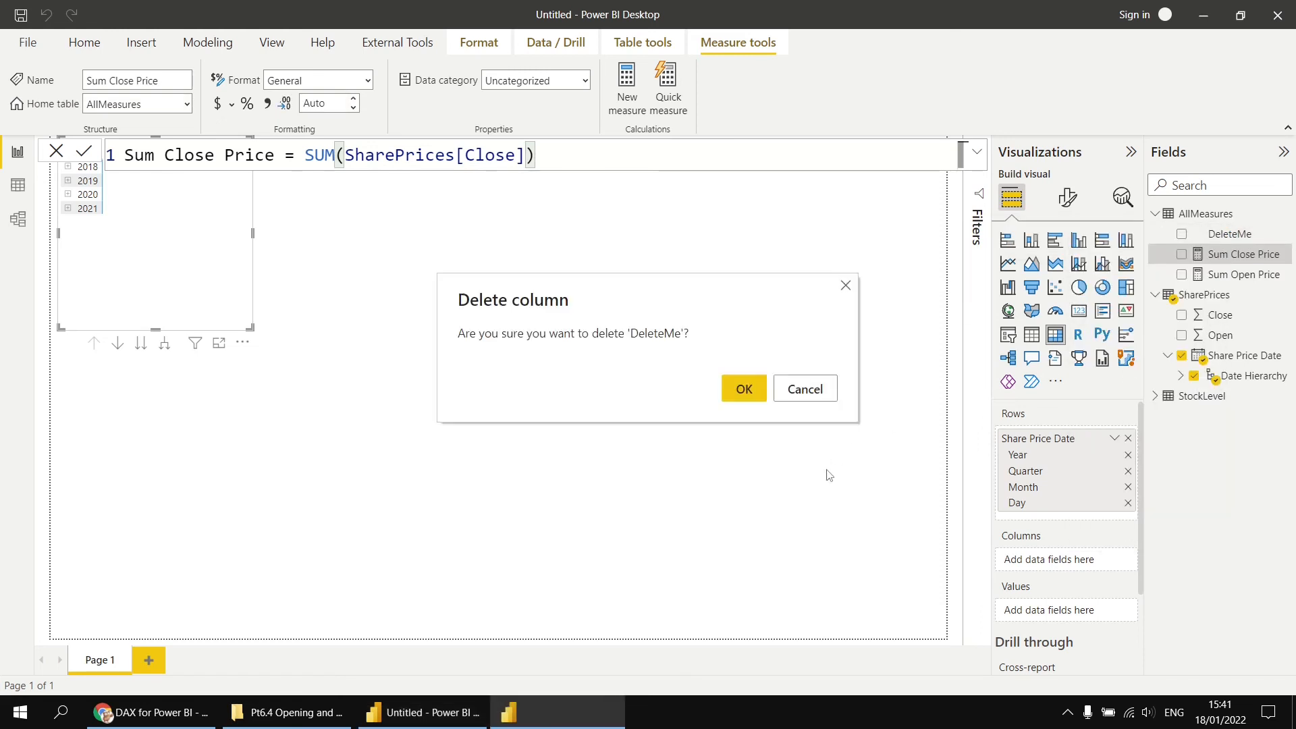
left_click(743, 389)
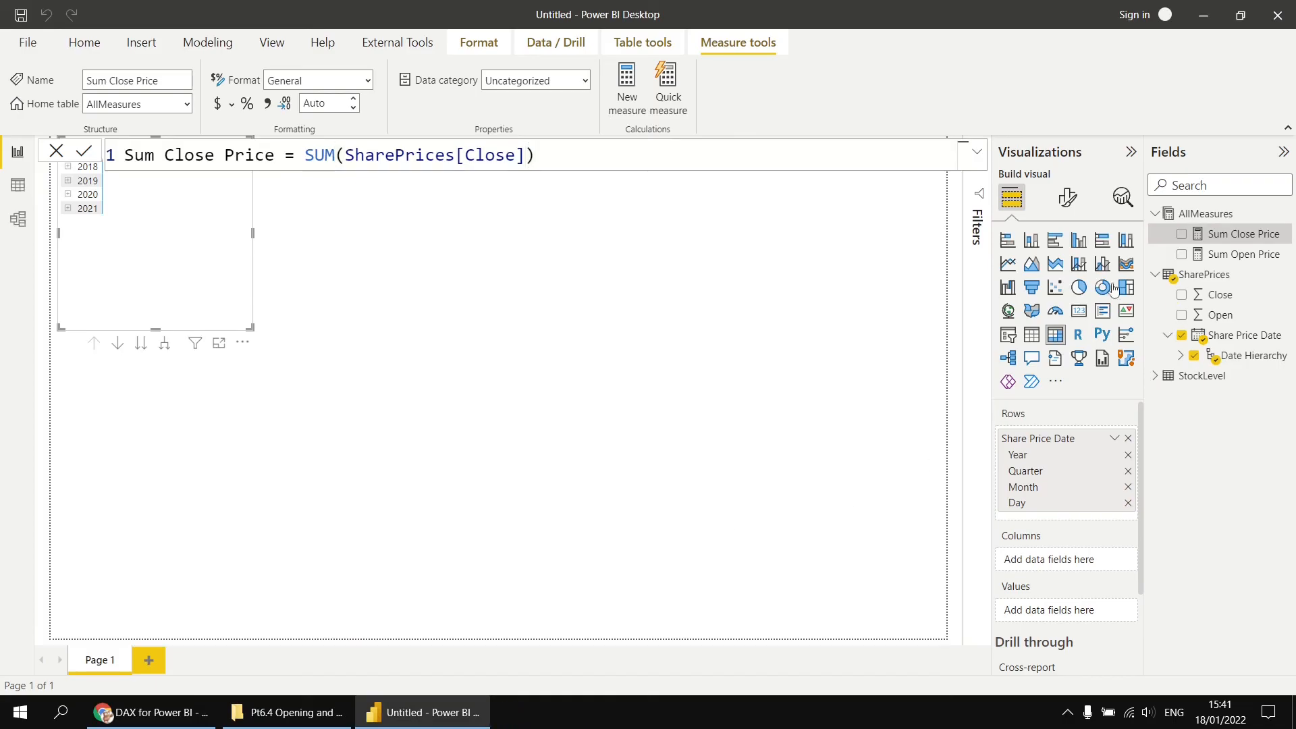
left_click_drag(1191, 256, 1191, 256)
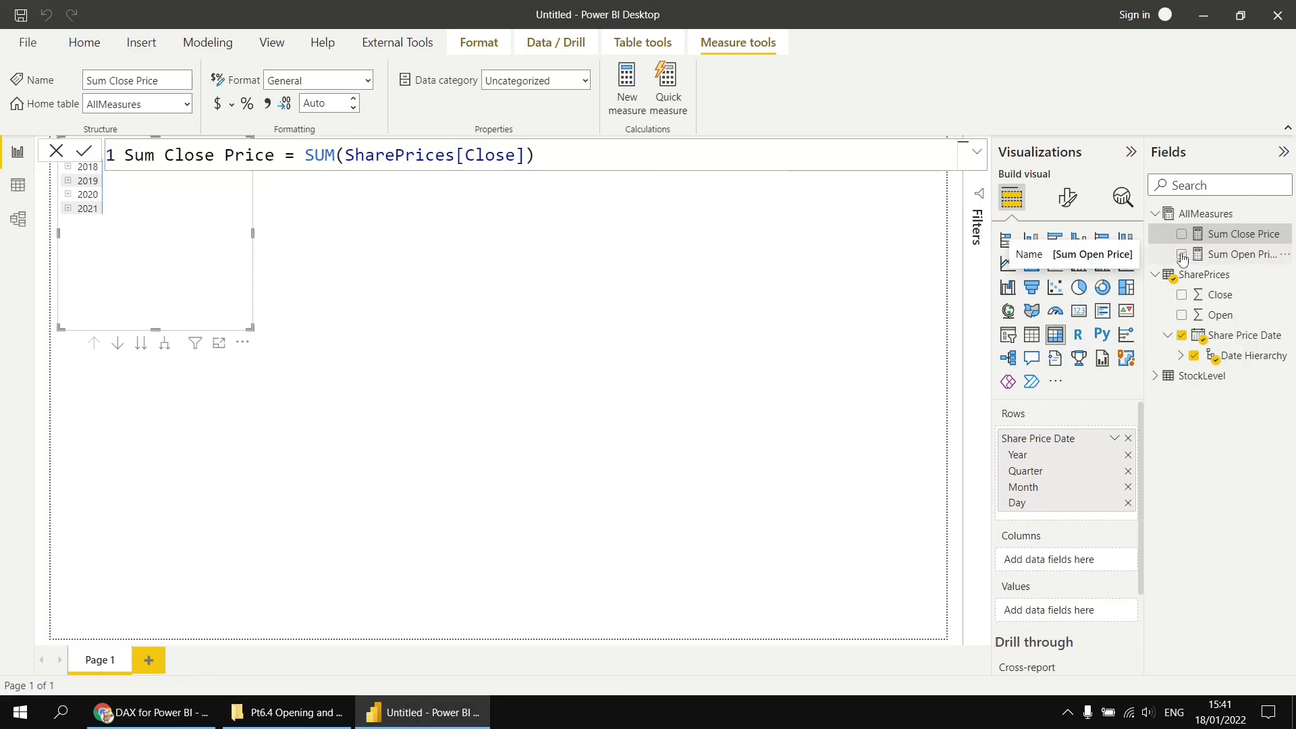
- Add the Sum Open Price and Sum Close Price measures to the matrix values and enlarge the matrix visual
left_click(1180, 236)
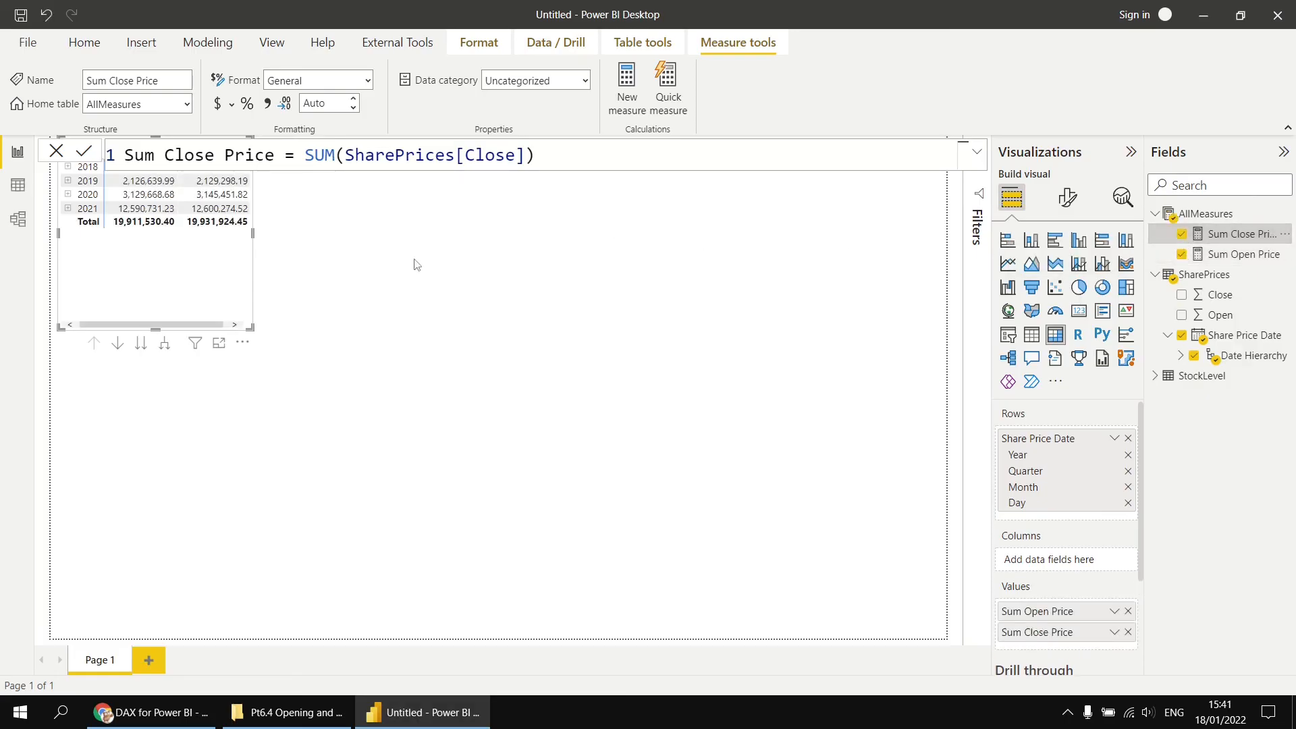
left_click_drag(398, 422, 837, 654)
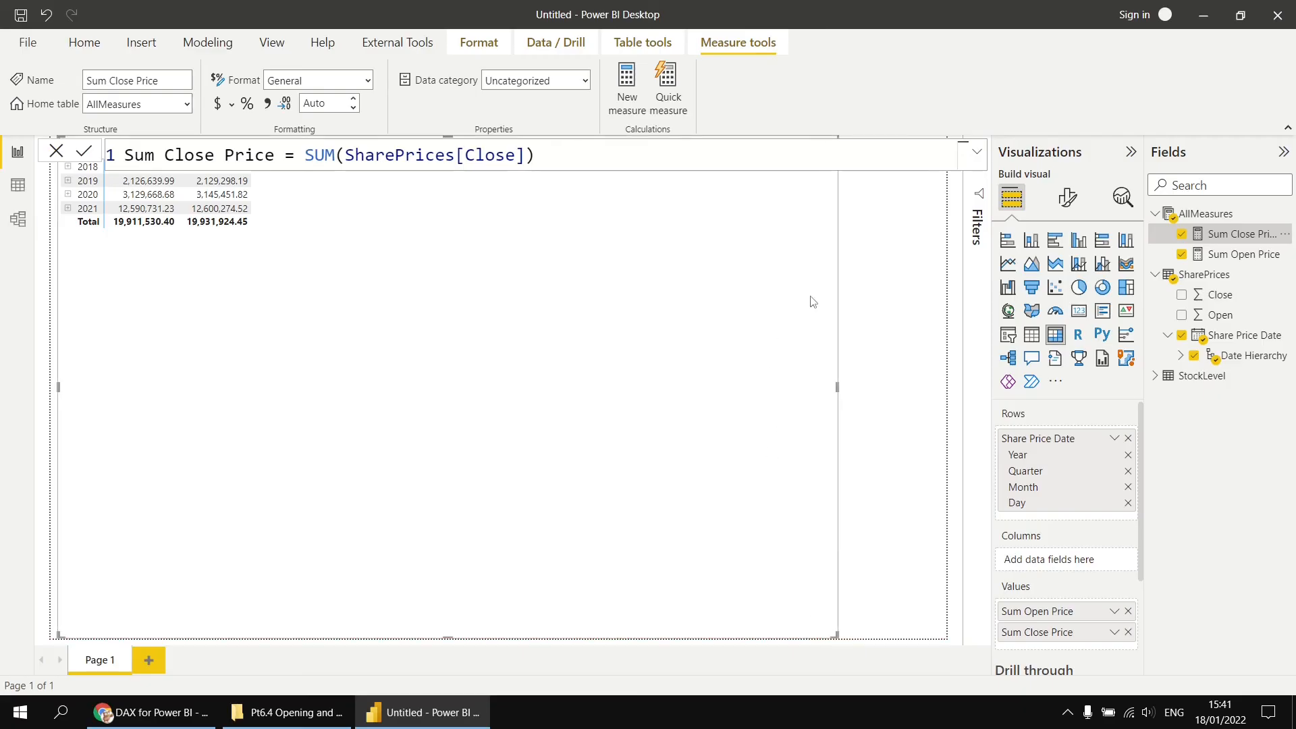
- Set the matrix values font size to 13 pt
left_click(1067, 202)
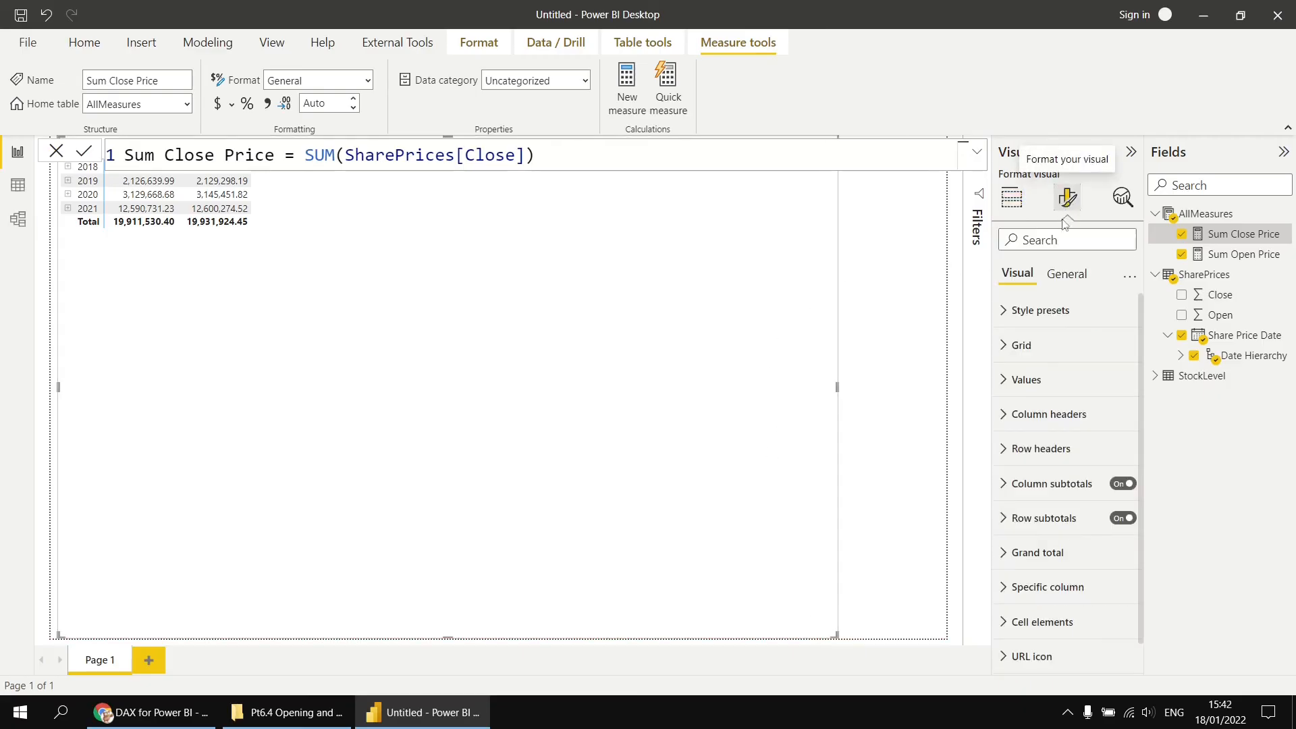
left_click(1006, 380)
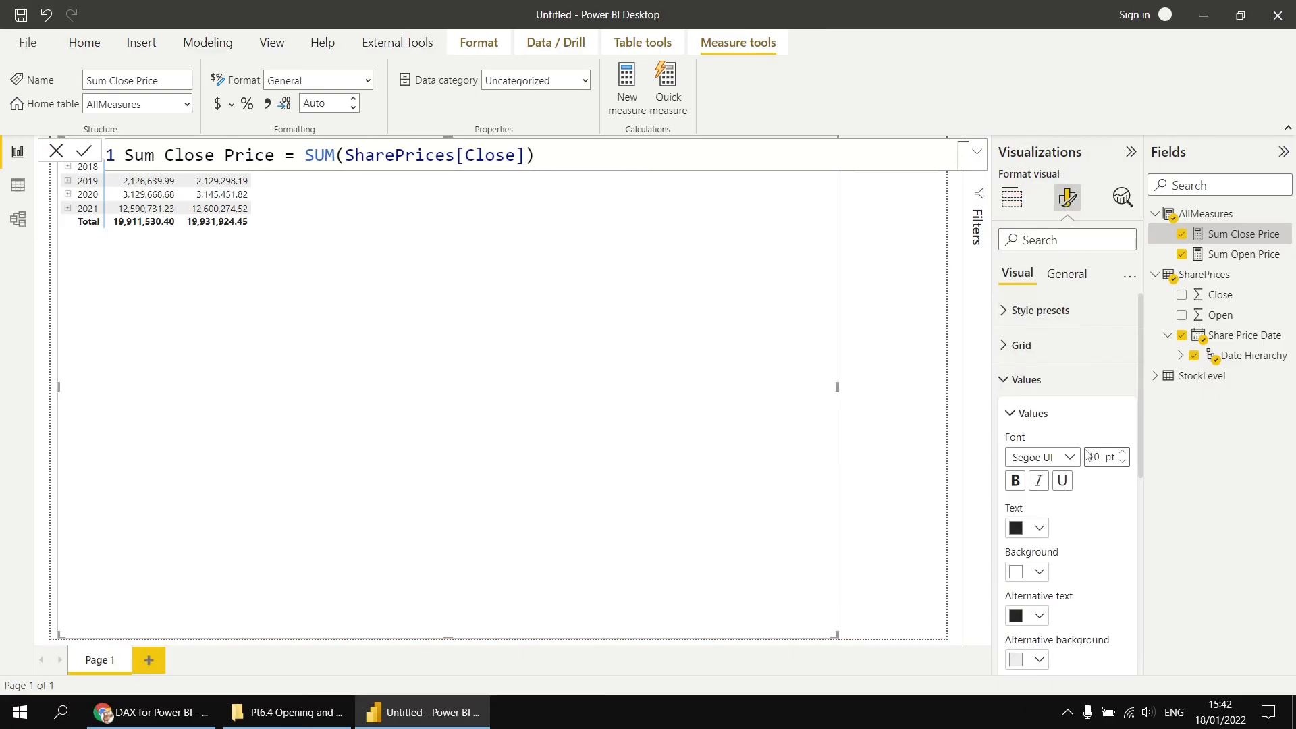
type("3")
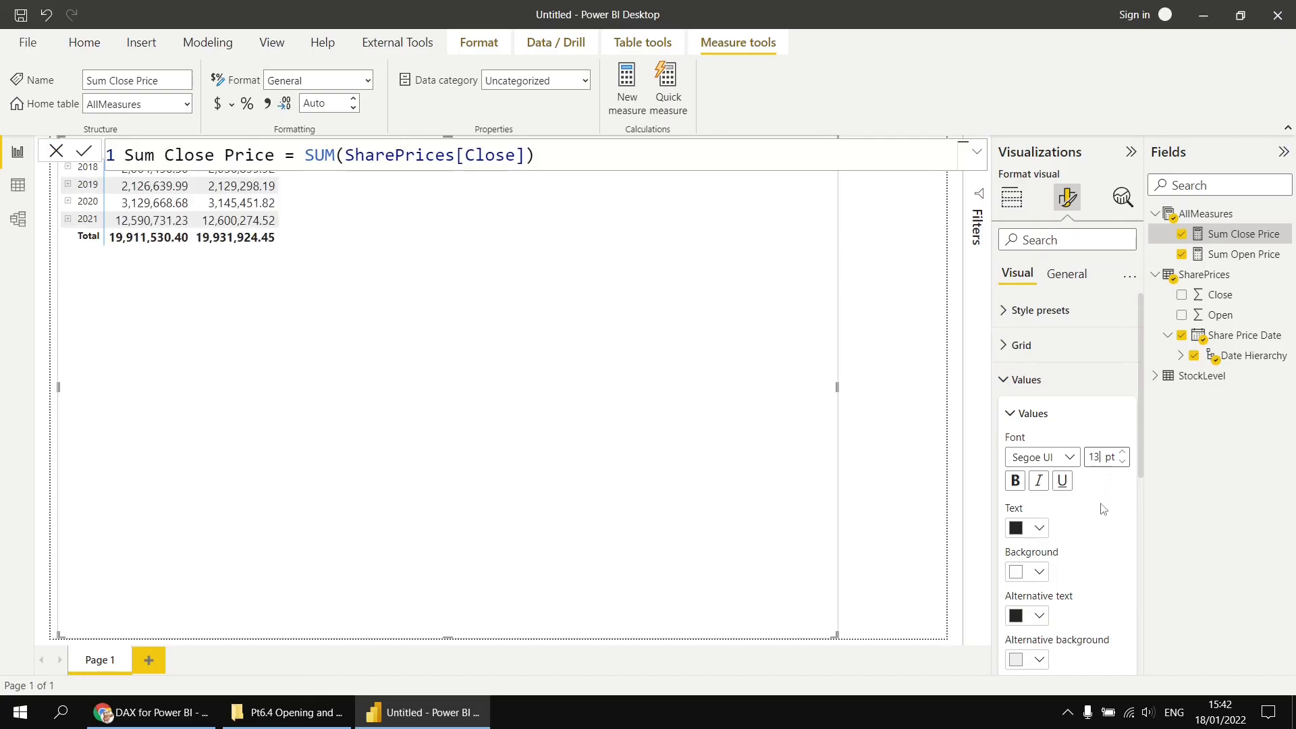
left_click(1009, 380)
left_click(1012, 198)
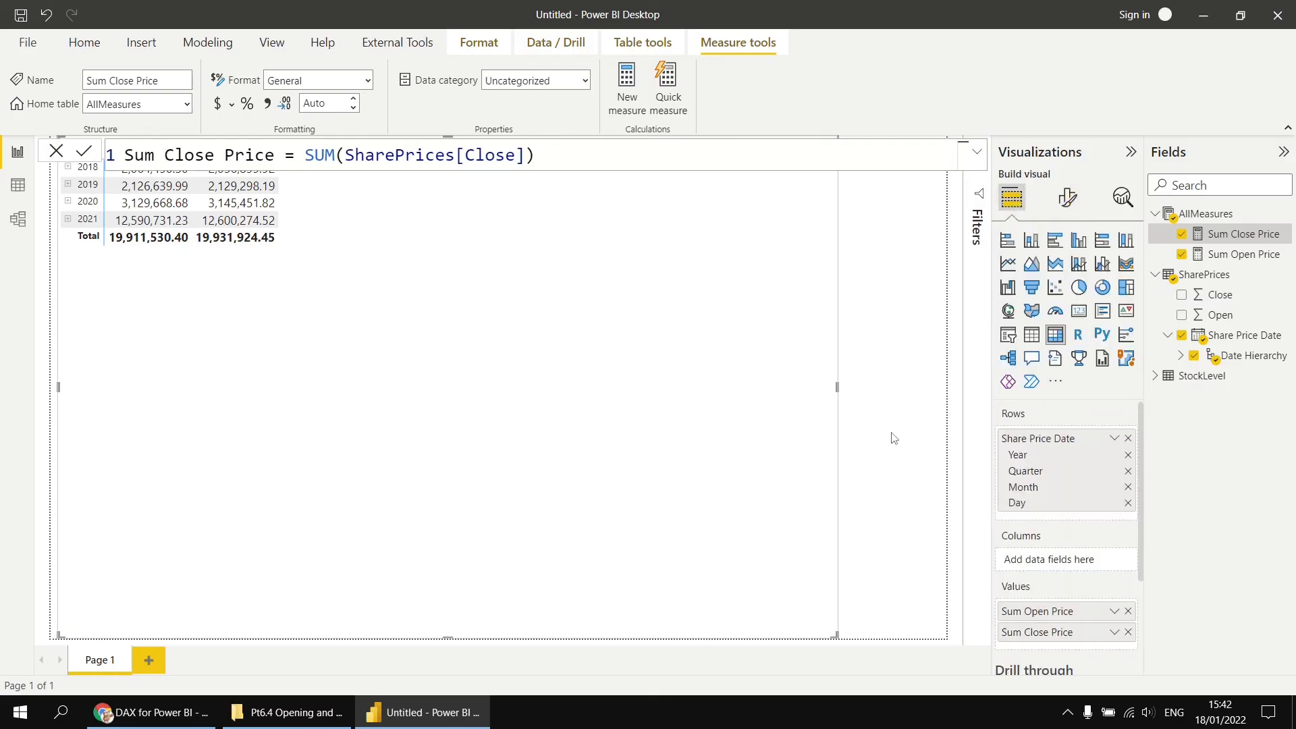
- Expand the matrix all down through the date hierarchy to quarter, month and day levels
left_click(908, 463)
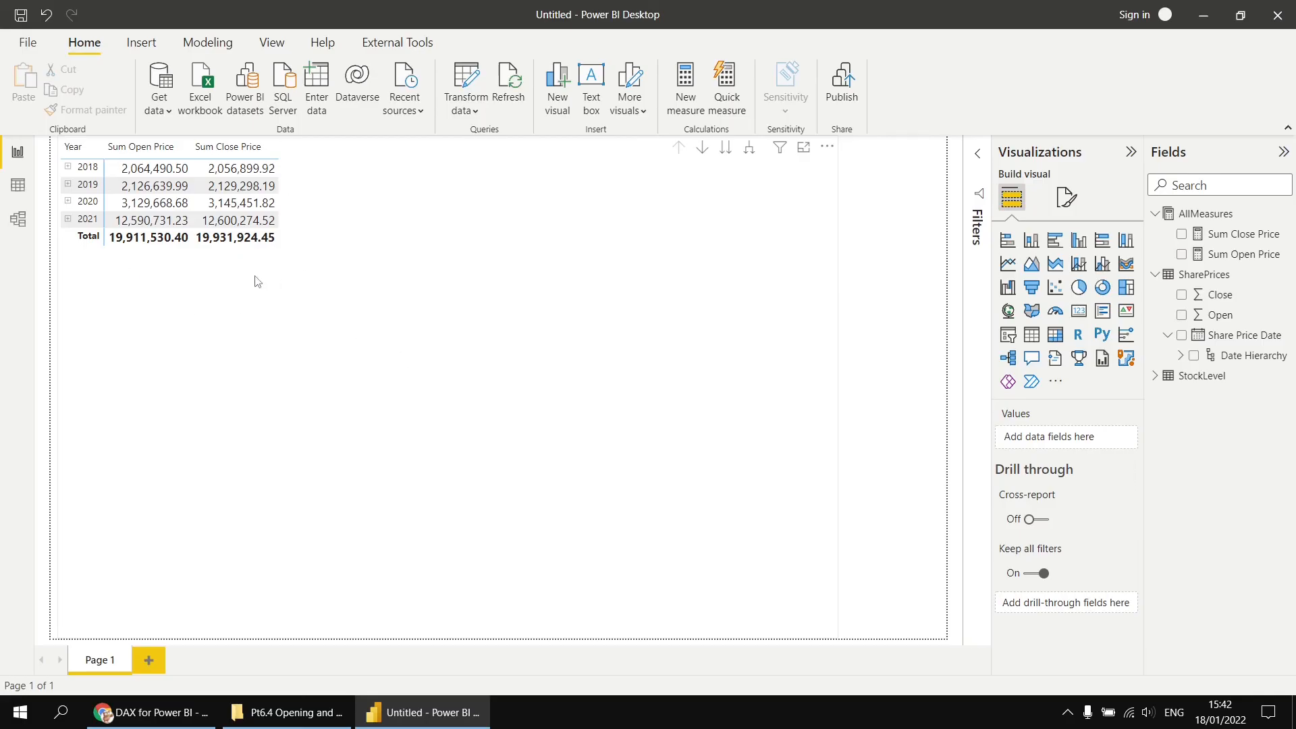
left_click(749, 155)
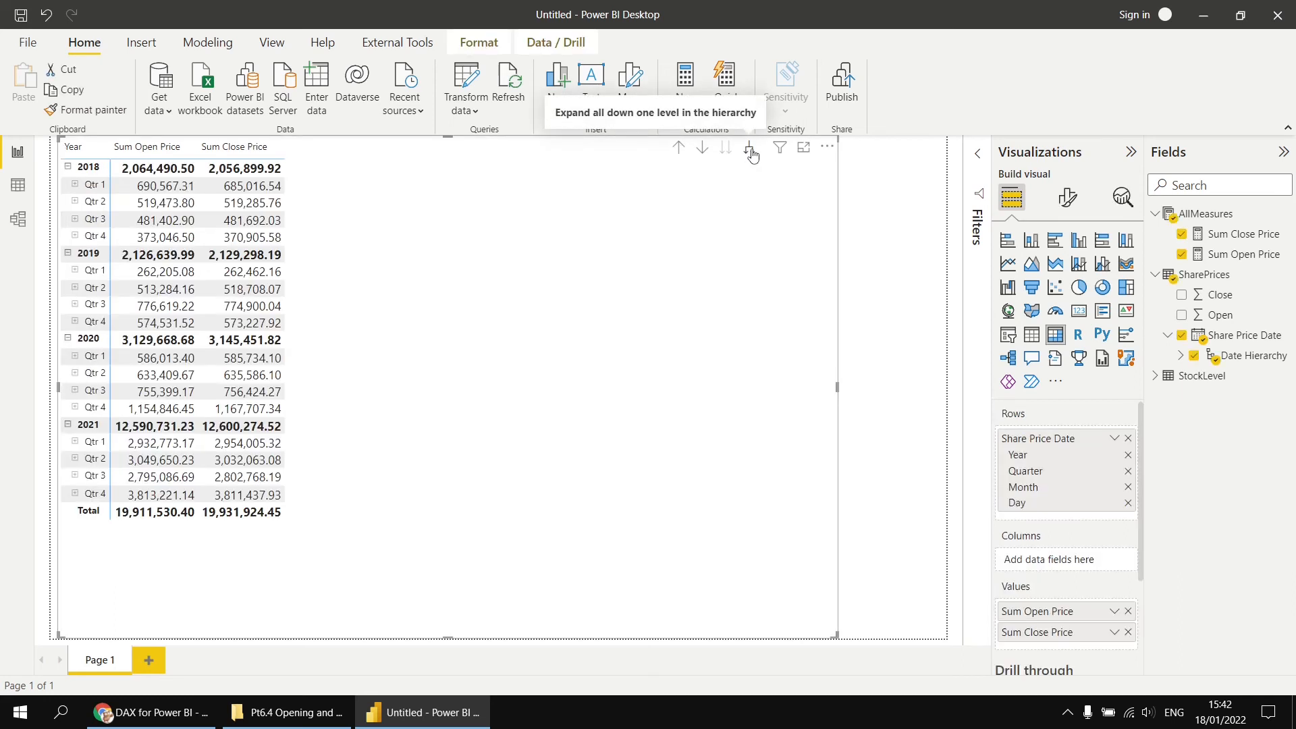
left_click(750, 155)
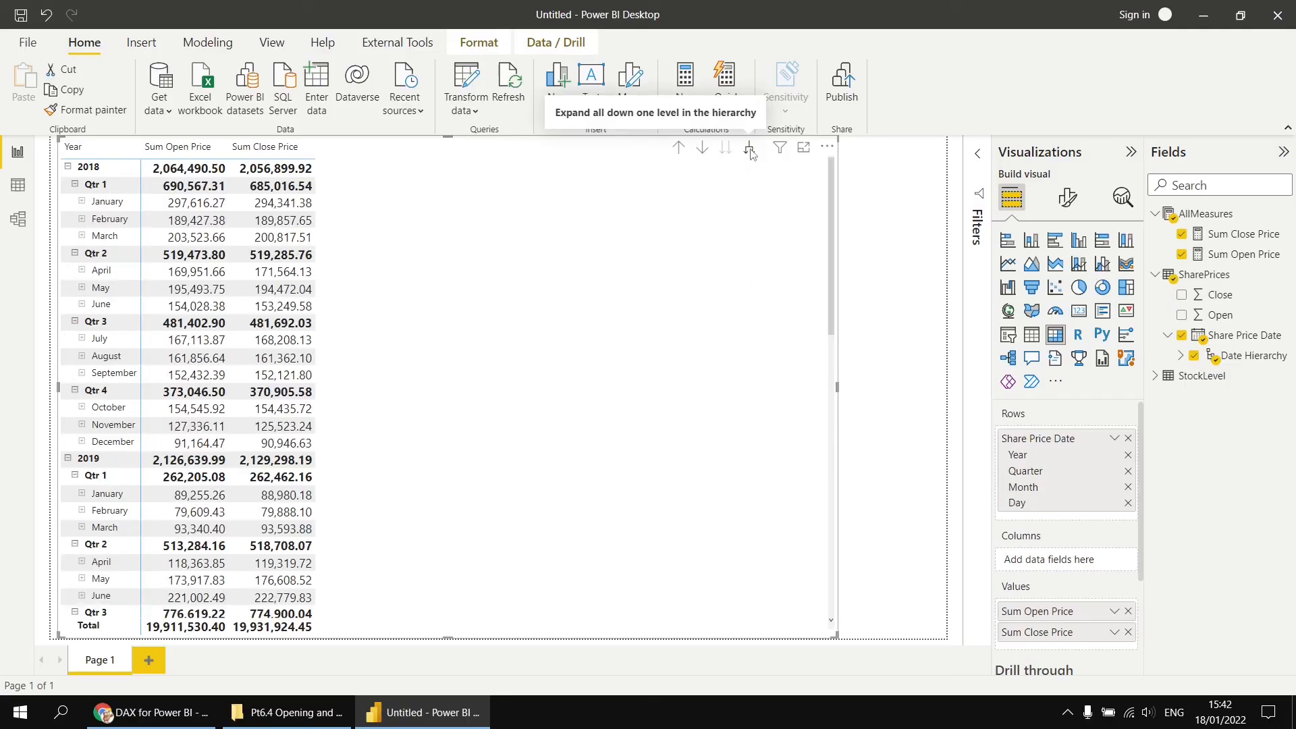
left_click(750, 155)
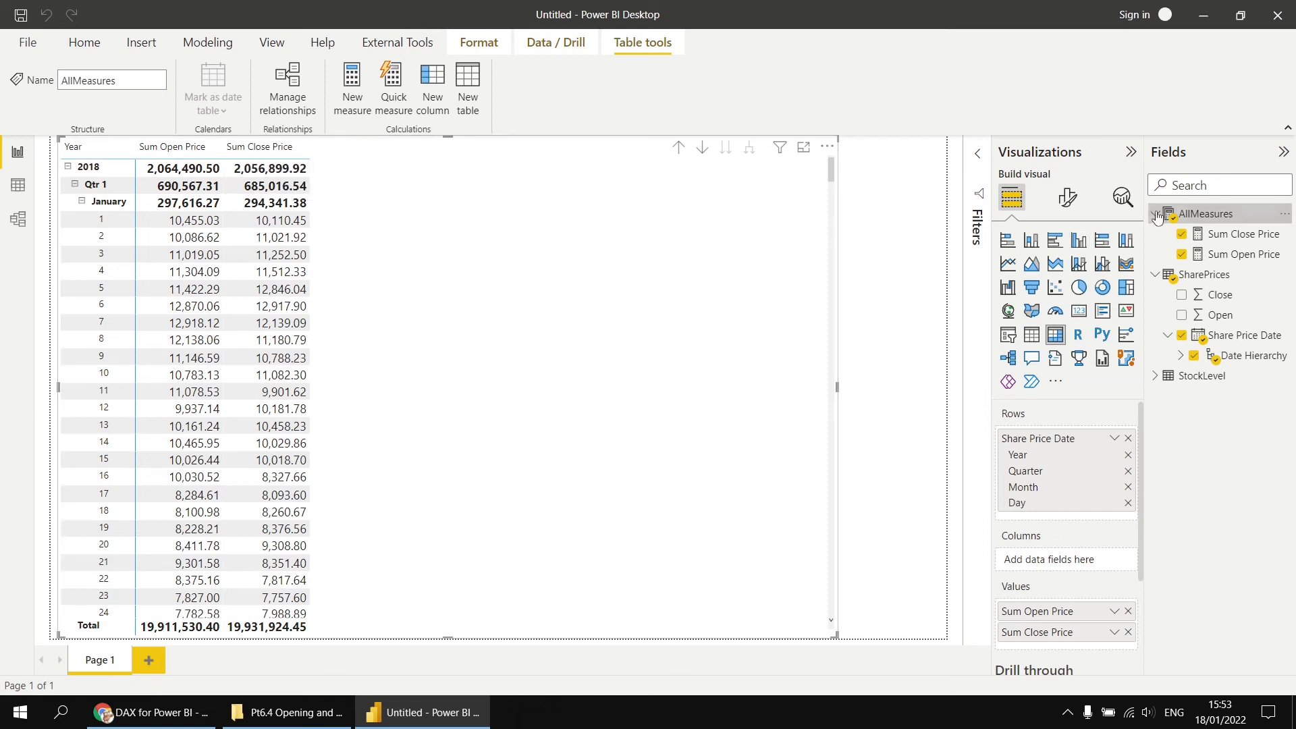
- Create an AllMeasures measure: First Date of Interval = FIRSTDATE(SharePrices[Share Price Date].[Date])
right_click(1192, 215)
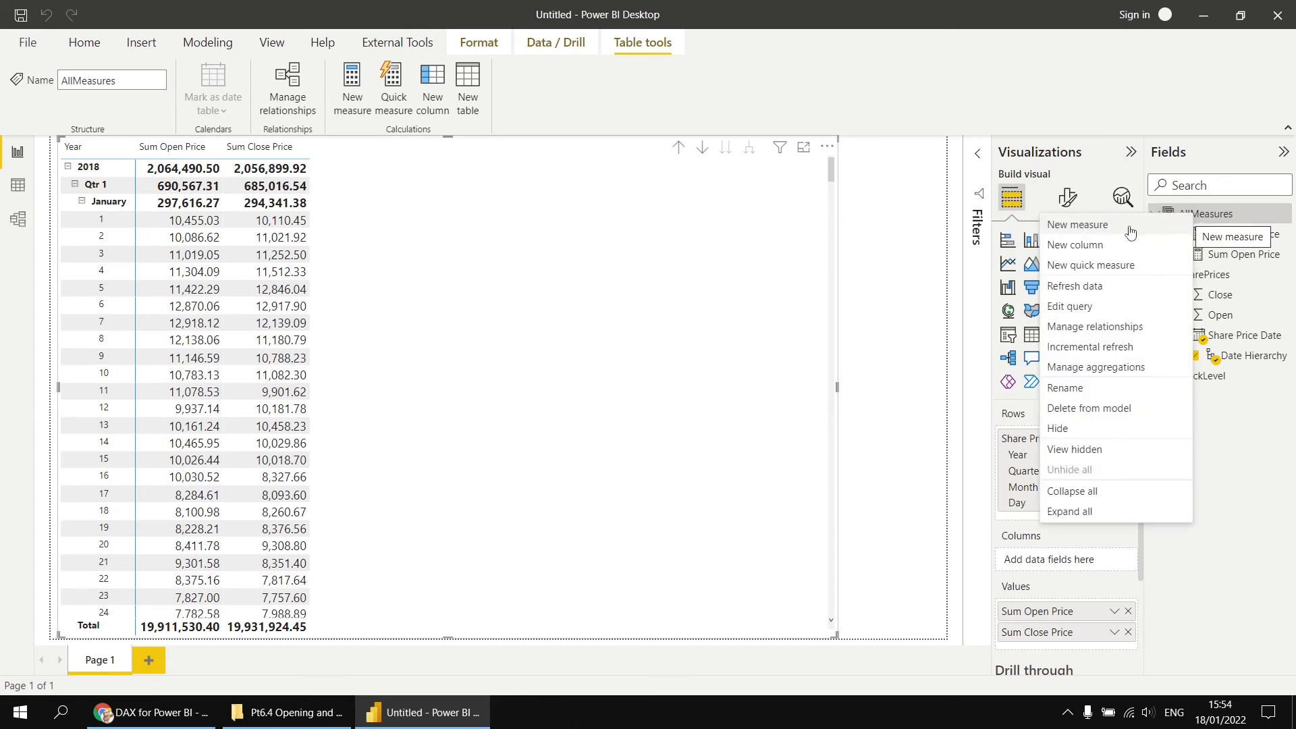
key("Escape")
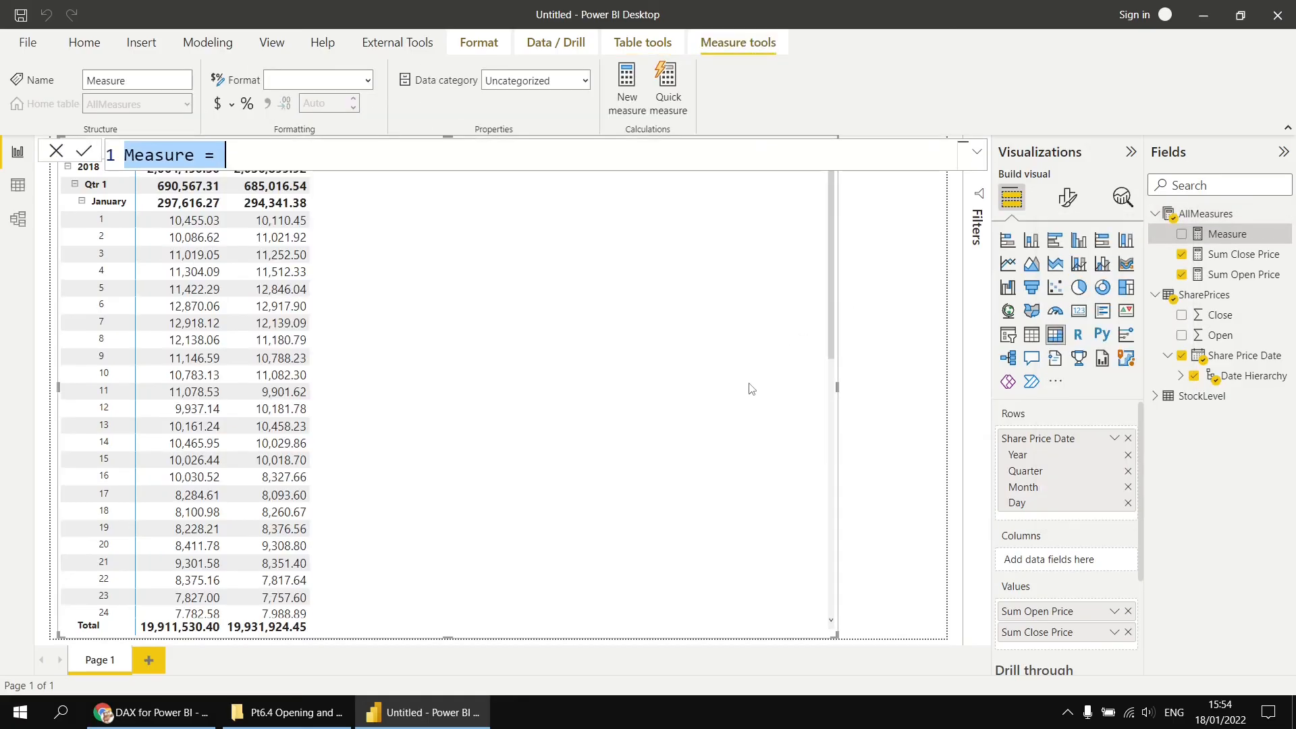
type("Fi")
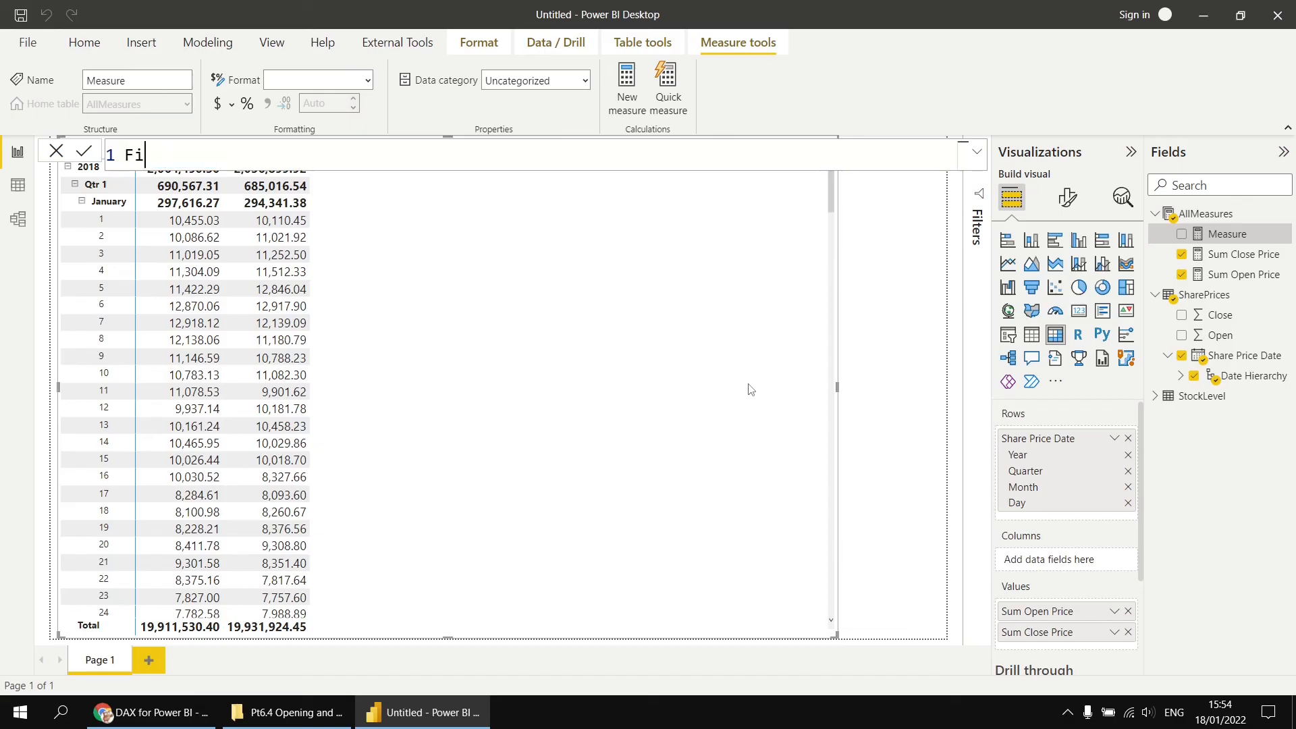
type("srrst Date of In")
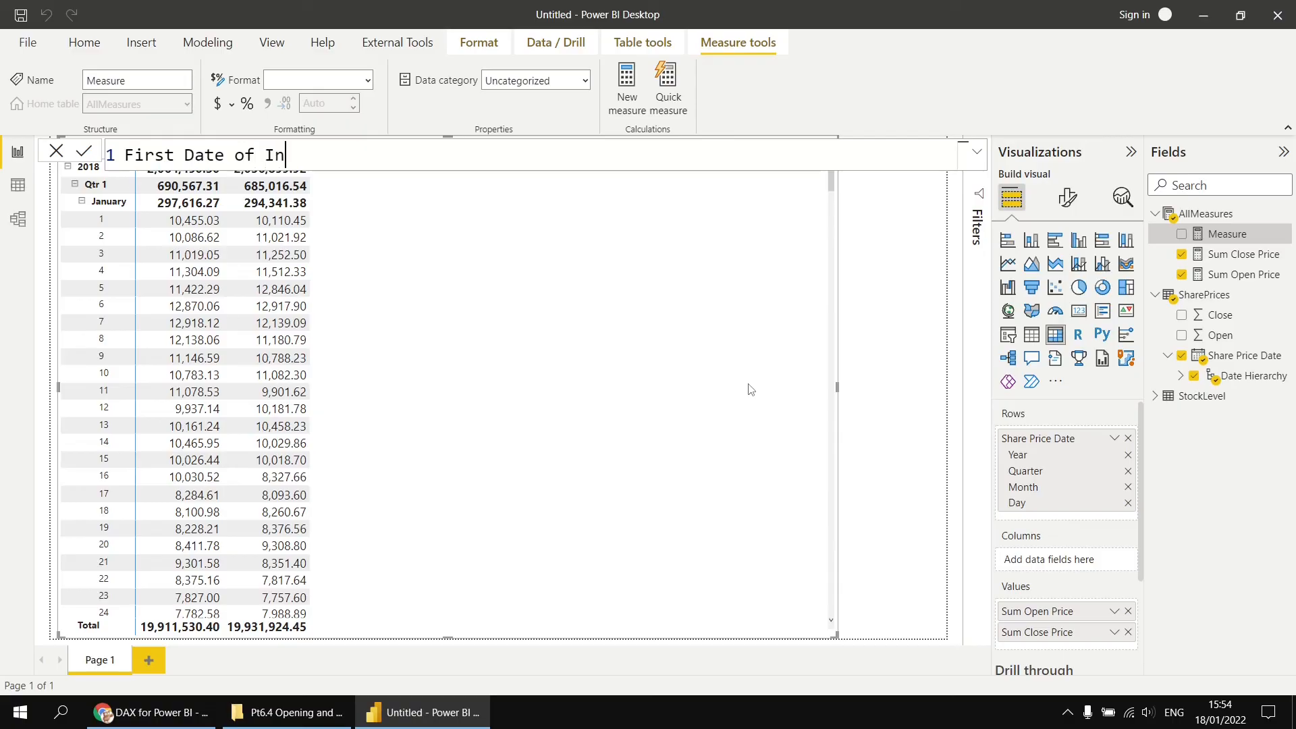
type("tervale =")
key("BackSpace")
key("BackSpace")
key("BackSpace")
key("BackSpace")
type("= firs")
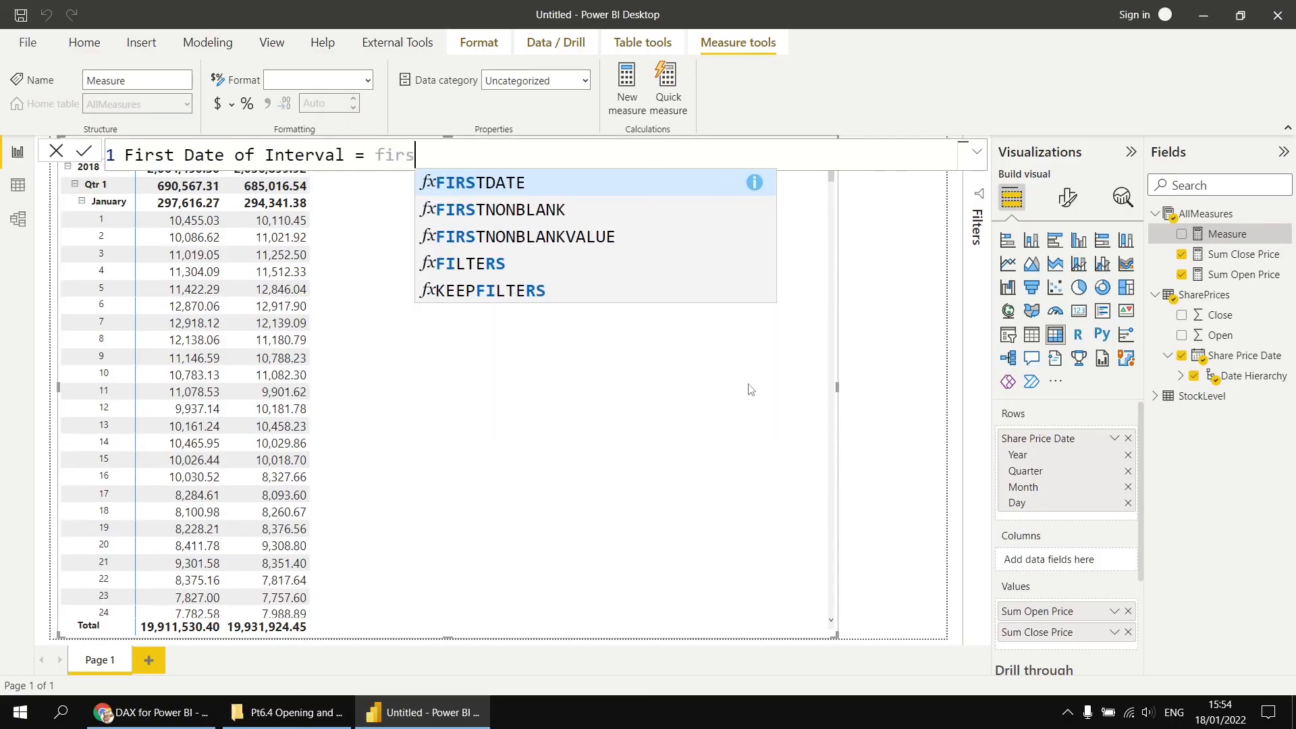
key("Tab")
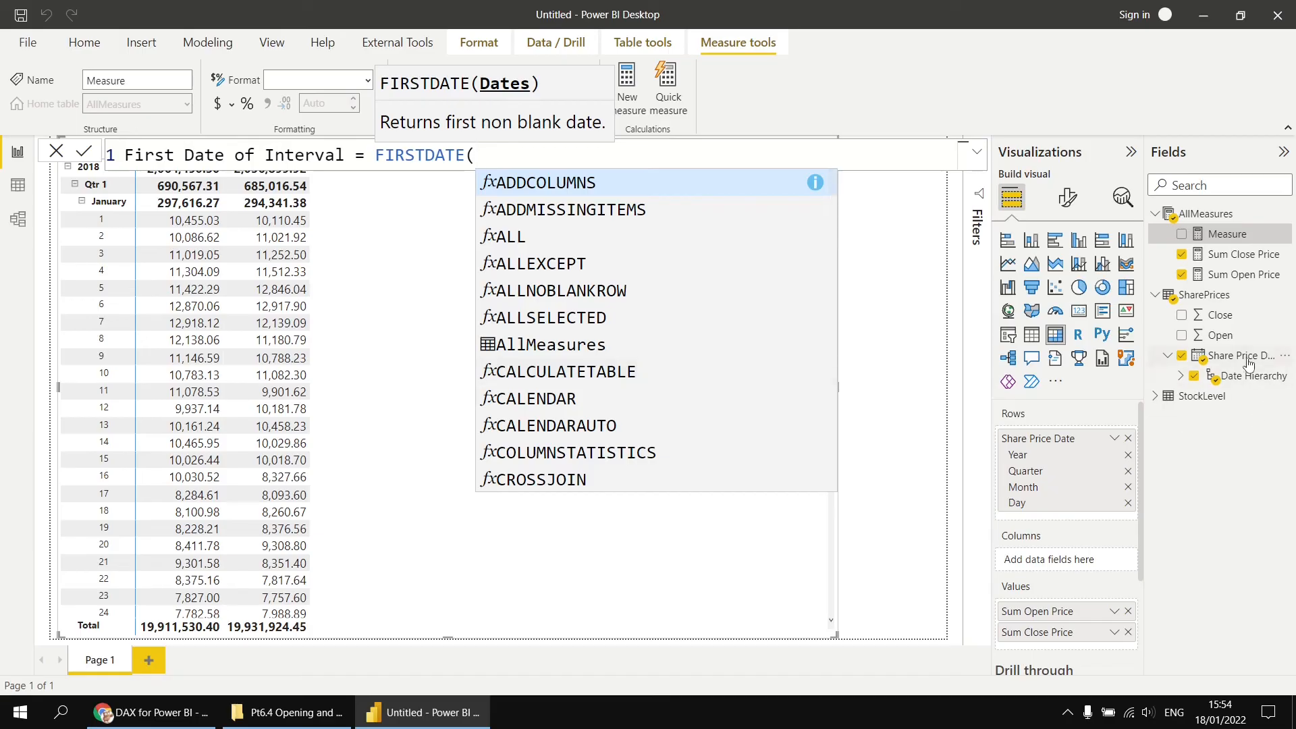
type("share")
key("Down")
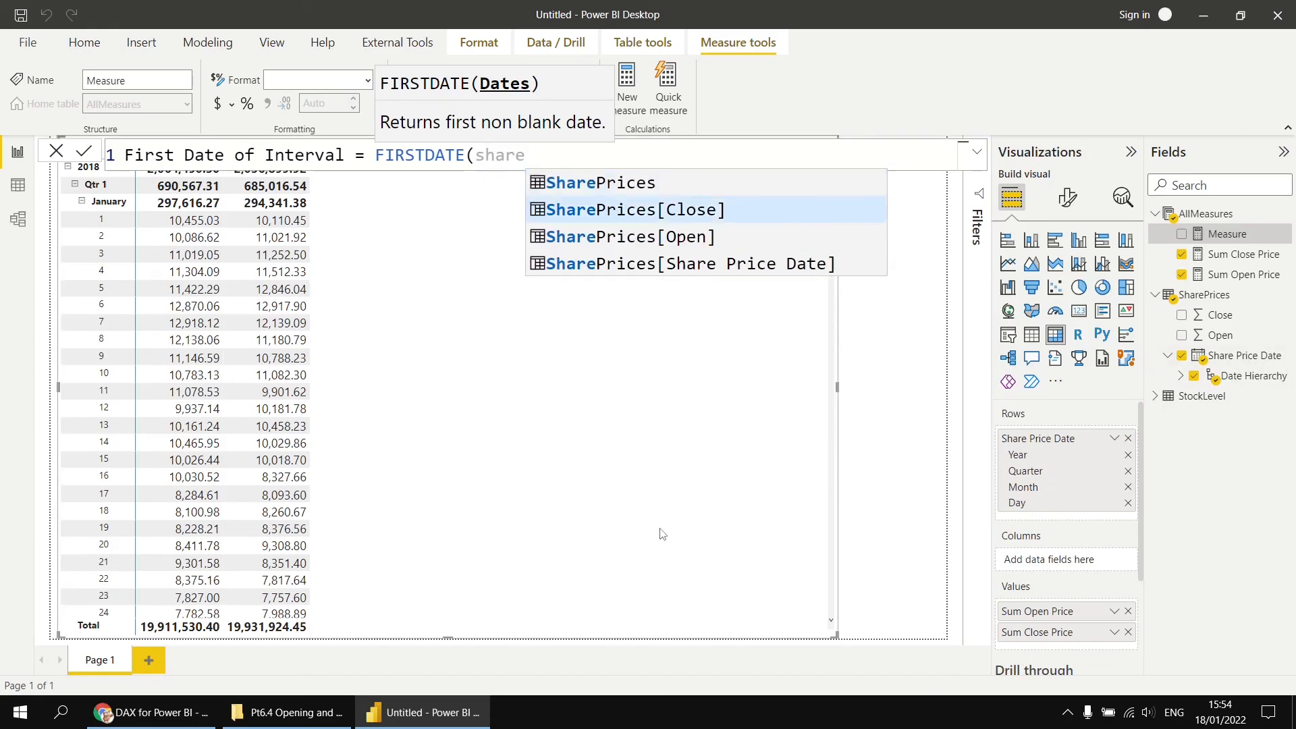
key("Down")
key("Down")
key("Tab")
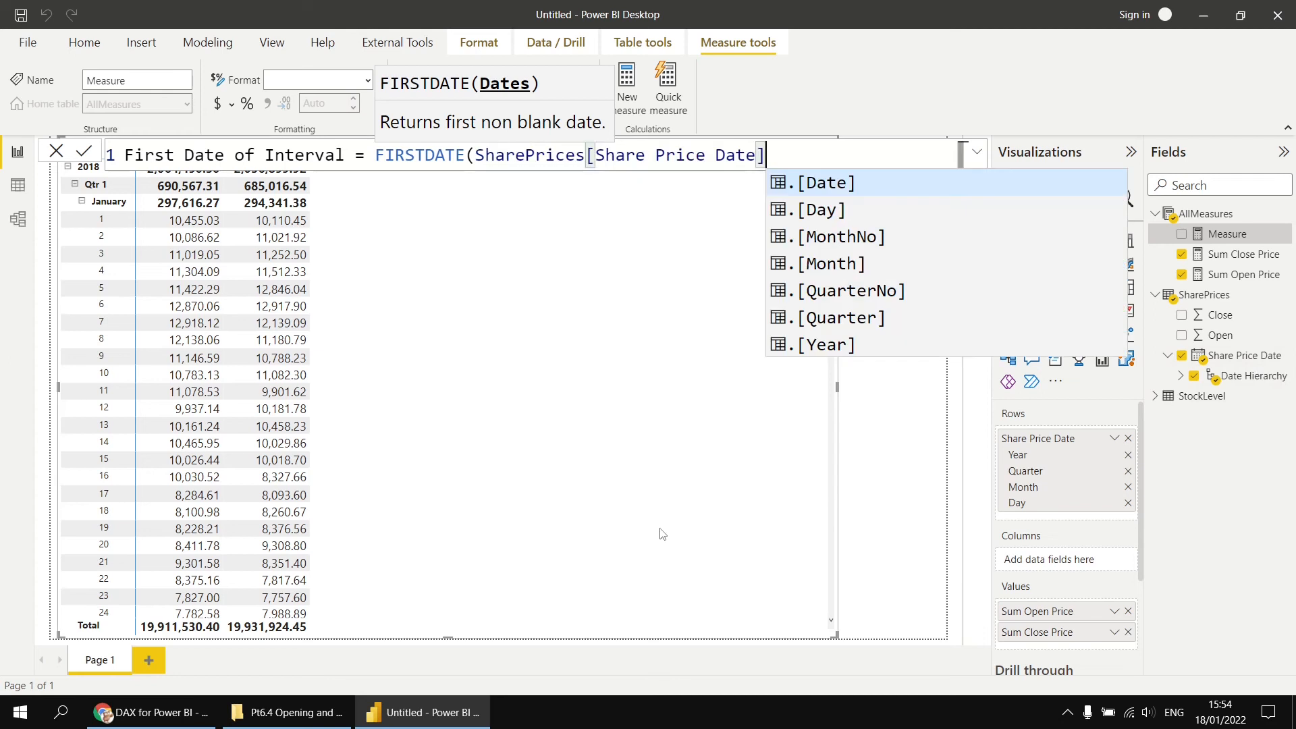
key("Tab")
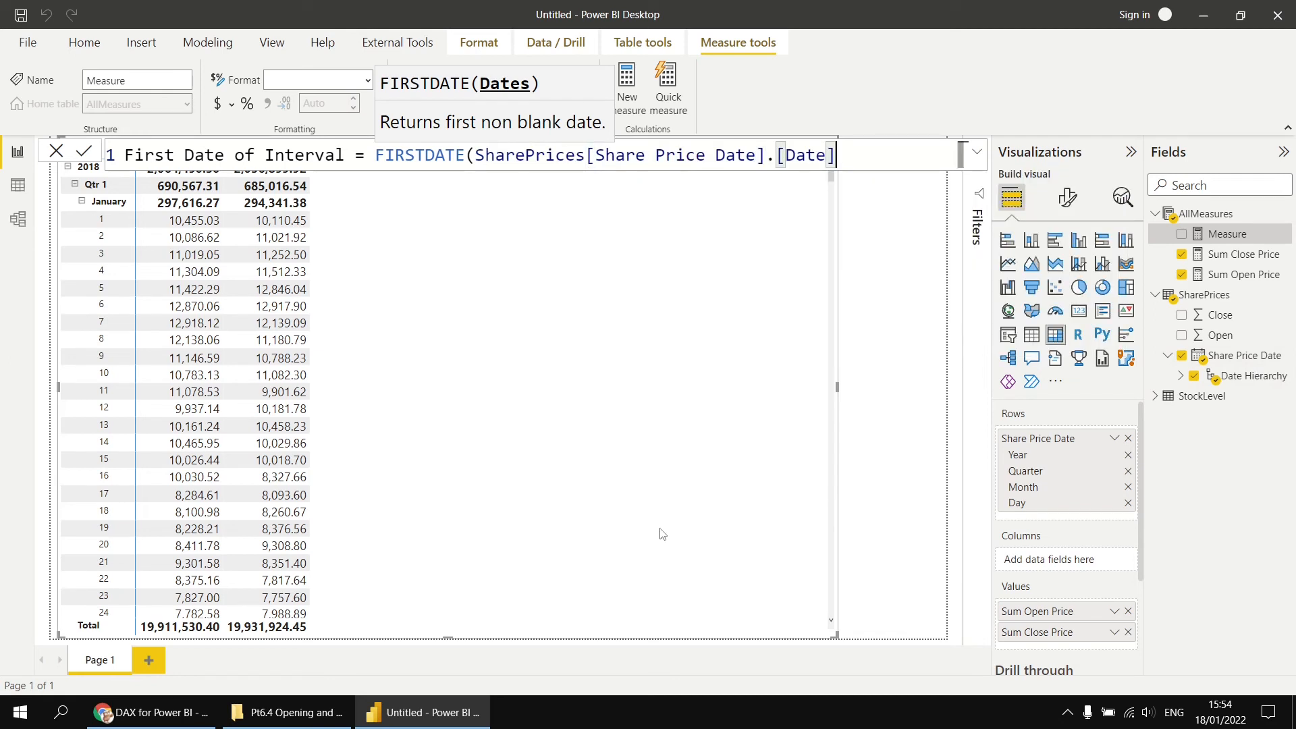
type(")")
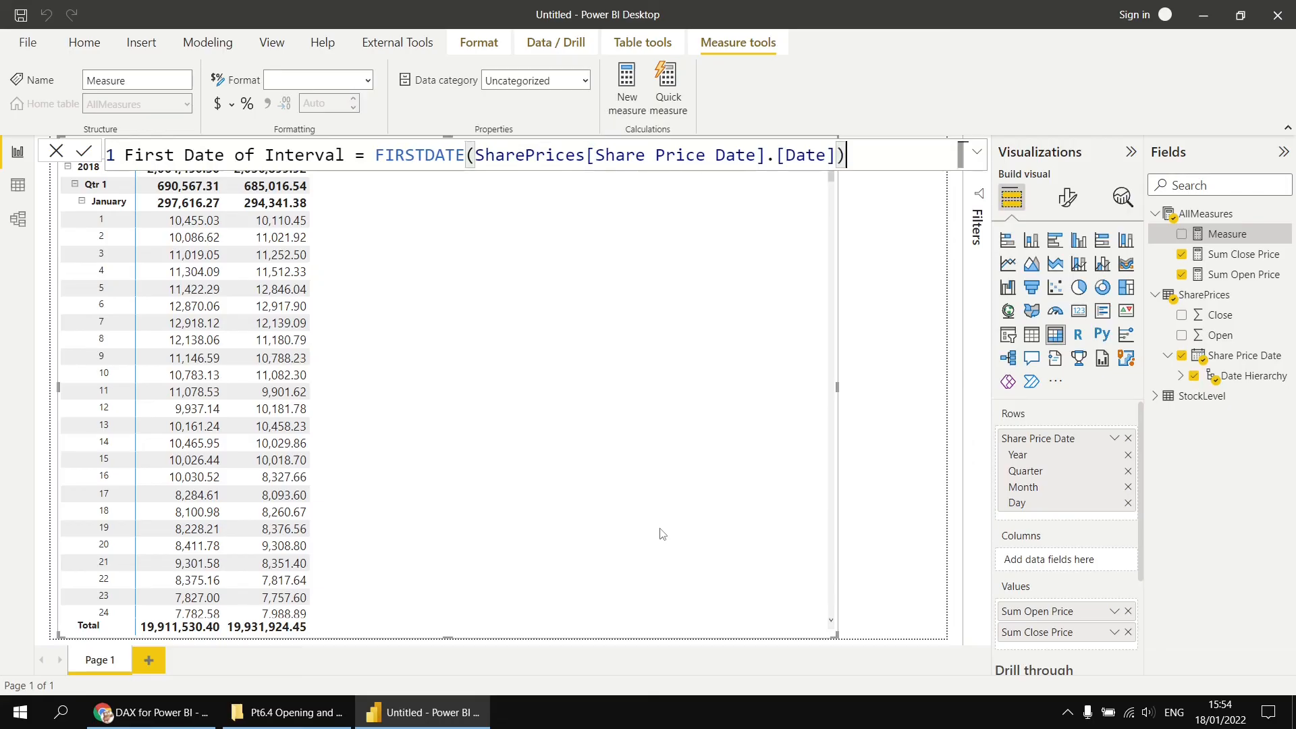
key("Return")
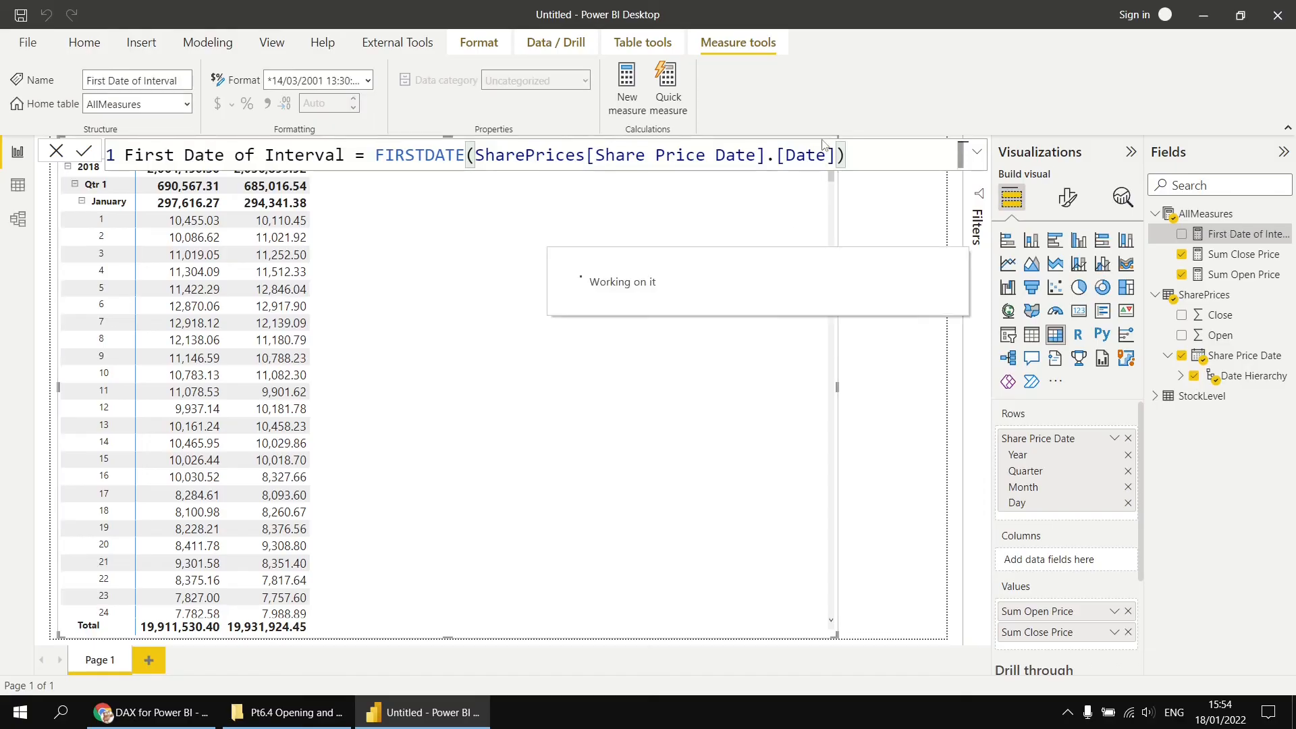
- Copy that formula into a new measure and edit it to Last Date of Interval = LASTDATE(SharePrices[Share Price Date].[Date])
left_click_drag(855, 156, 125, 156)
key("ctrl+c")
right_click(1213, 233)
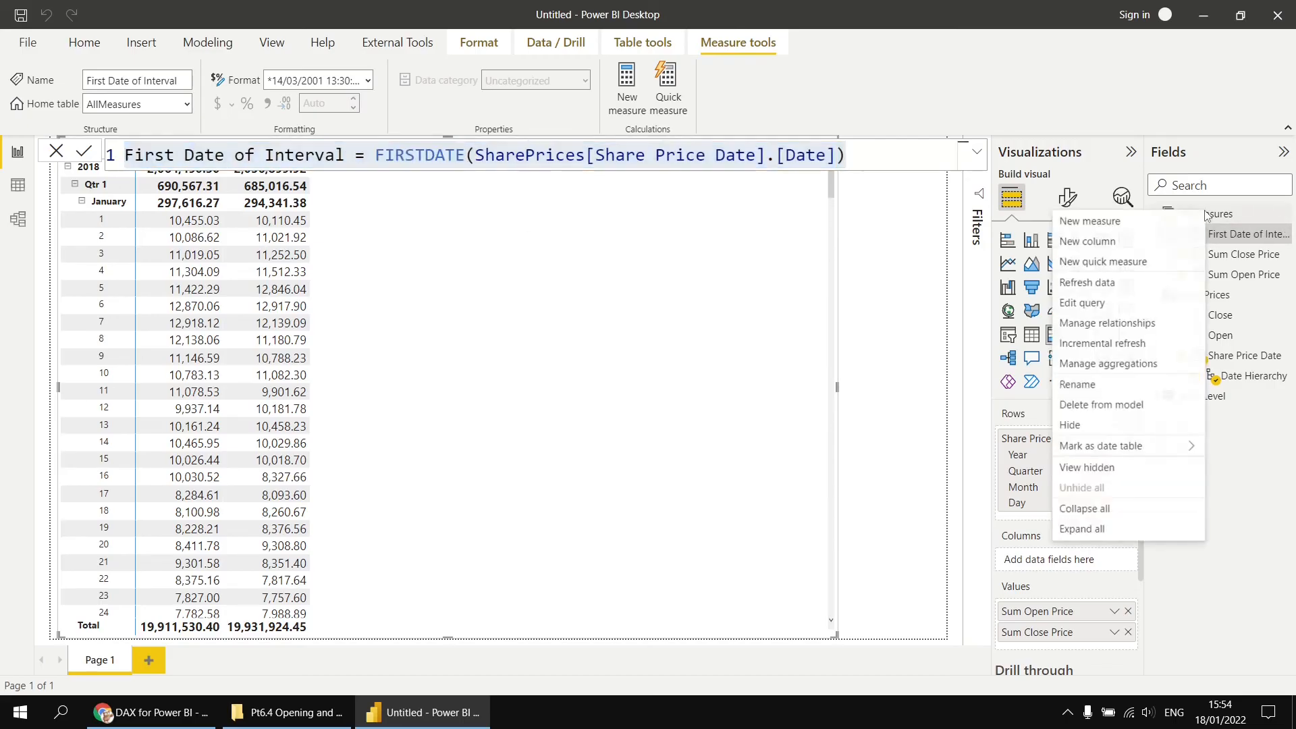
left_click(883, 247)
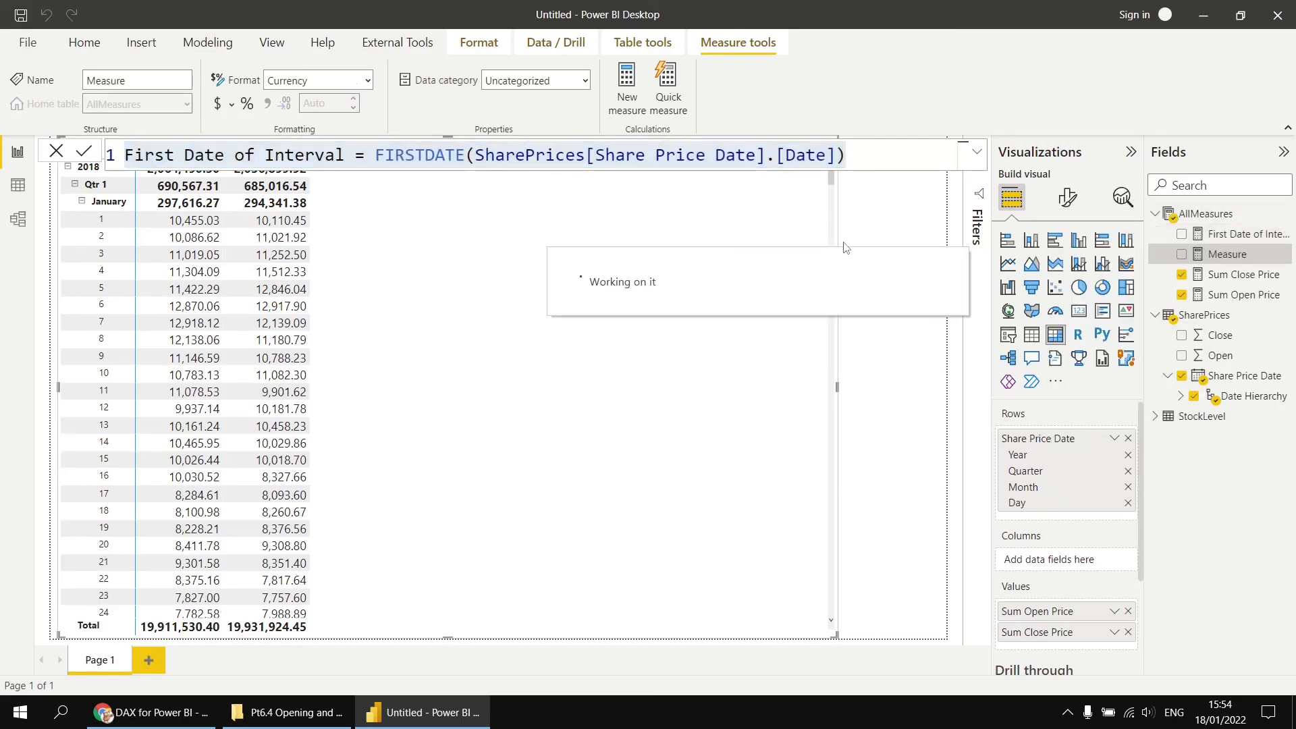
key("ctrl+v")
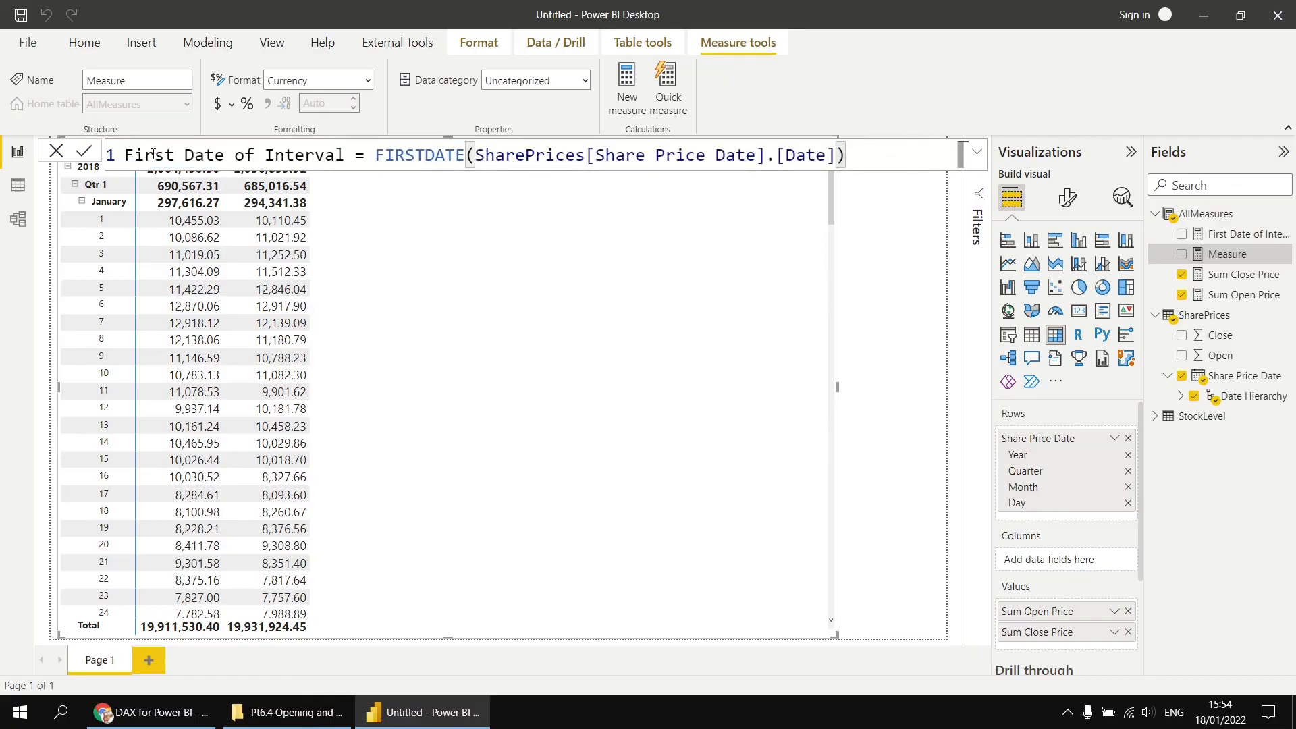
left_click_drag(155, 156, 122, 158)
type("Las")
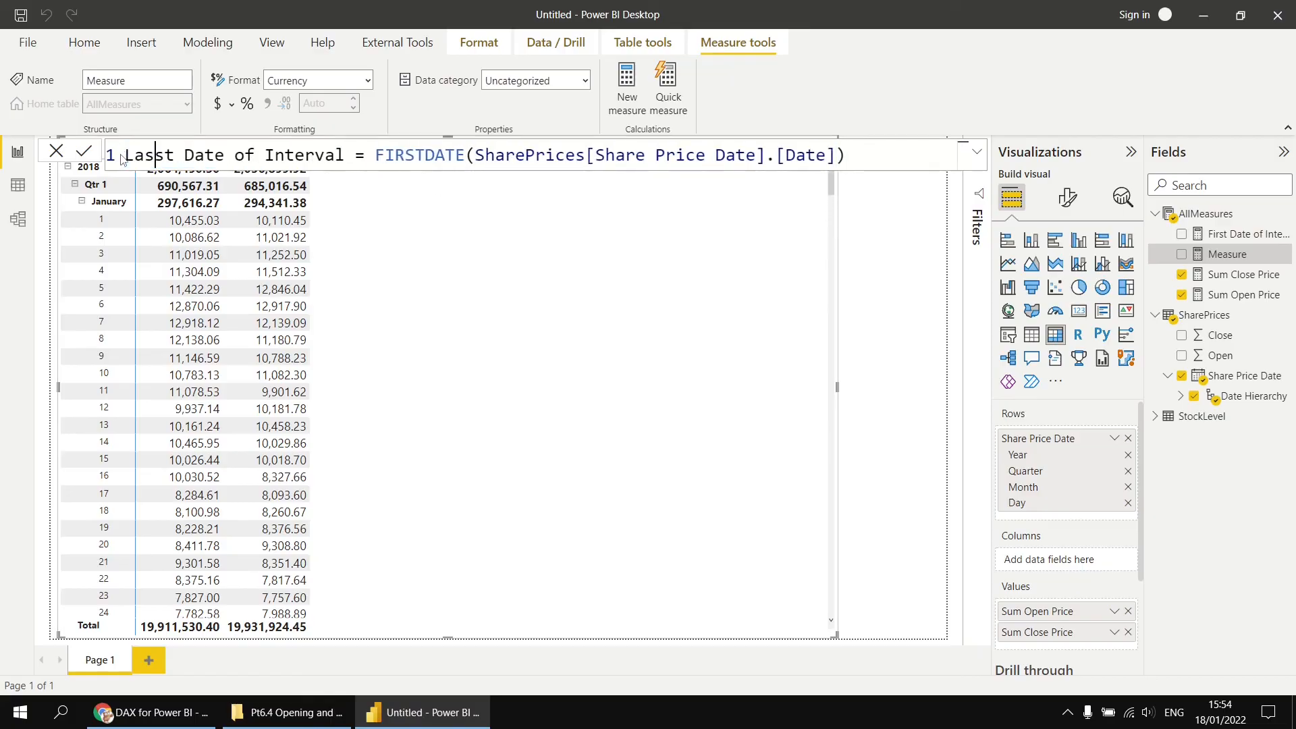
key("BackSpace")
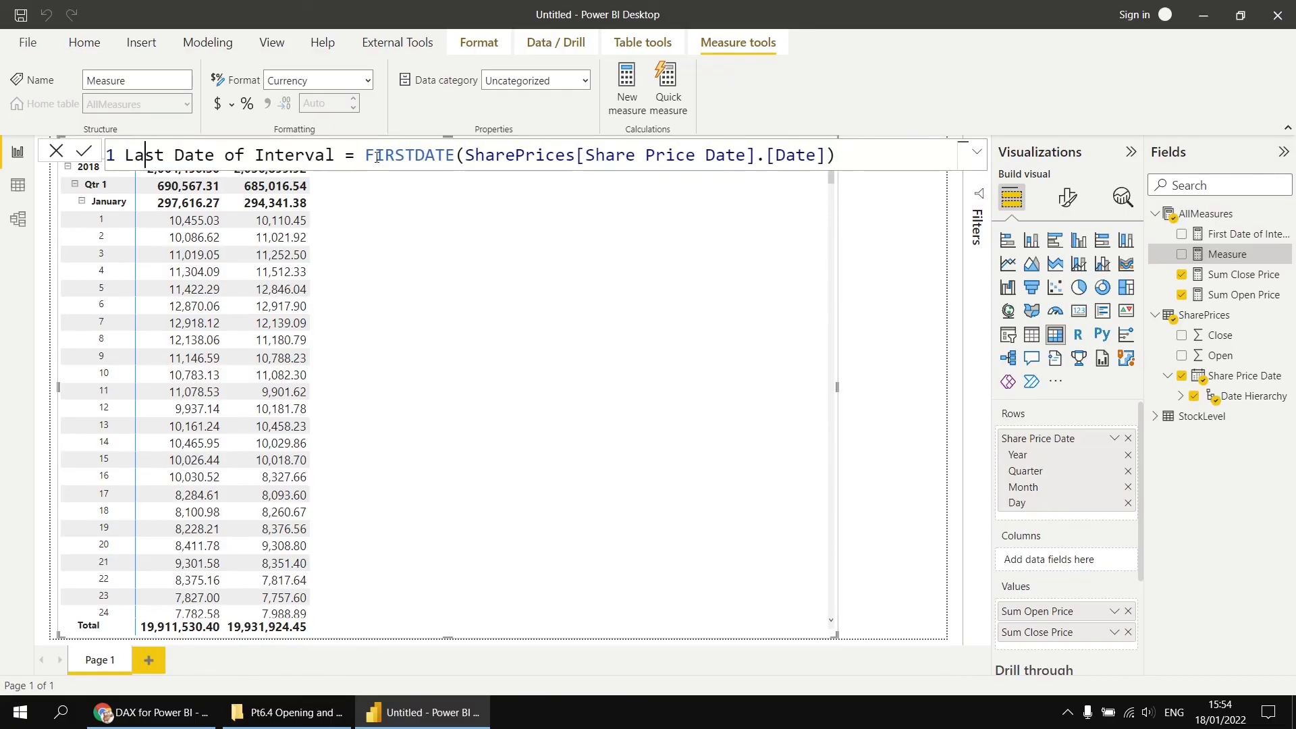
left_click_drag(396, 156, 366, 156)
type("LA")
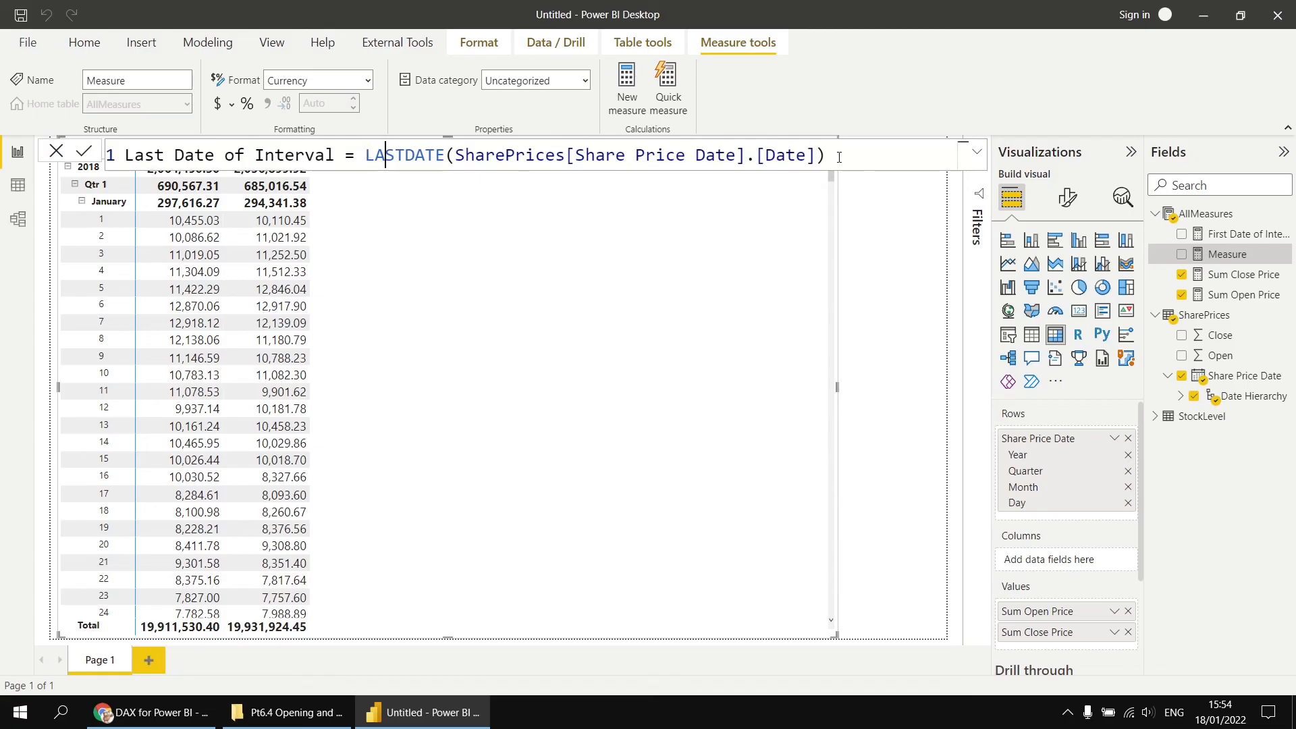
left_click(838, 158)
key("Return")
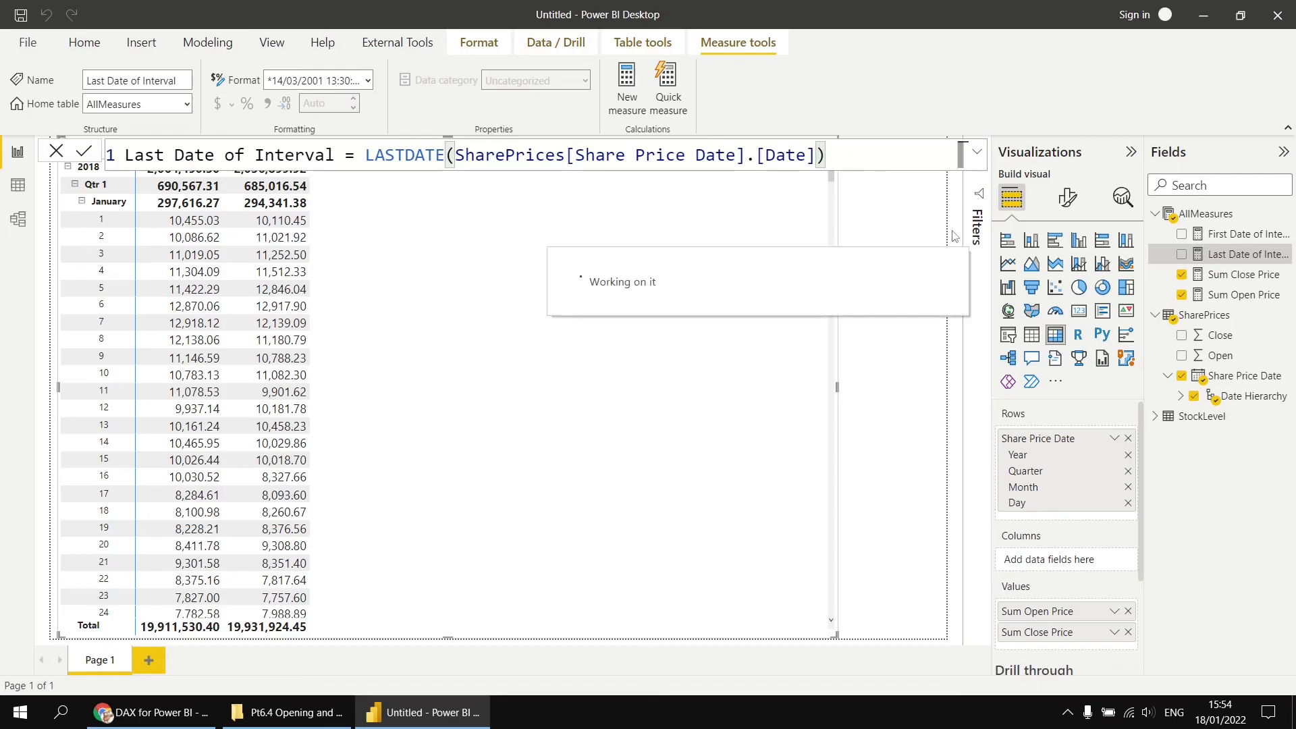
- Add the First Date of Interval and Last Date of Interval measures to the matrix and drill up one level to months
left_click(1181, 236)
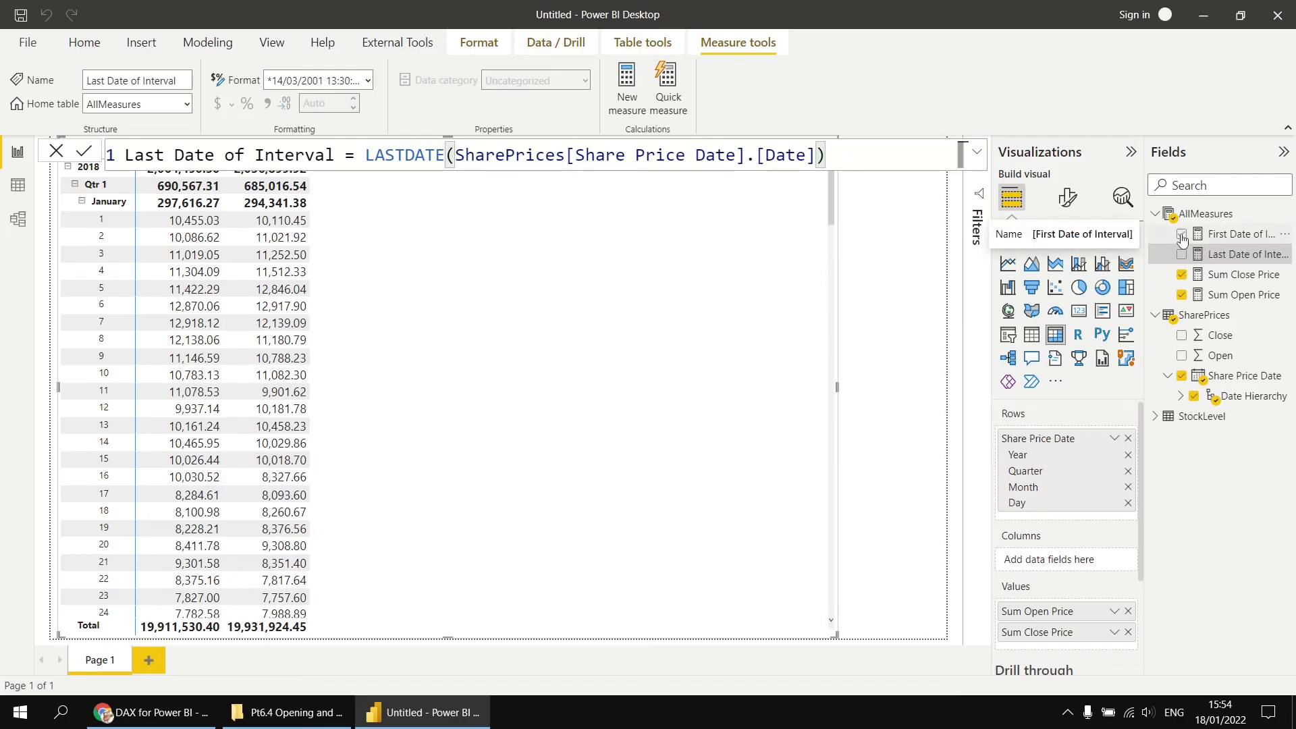
left_click(1181, 255)
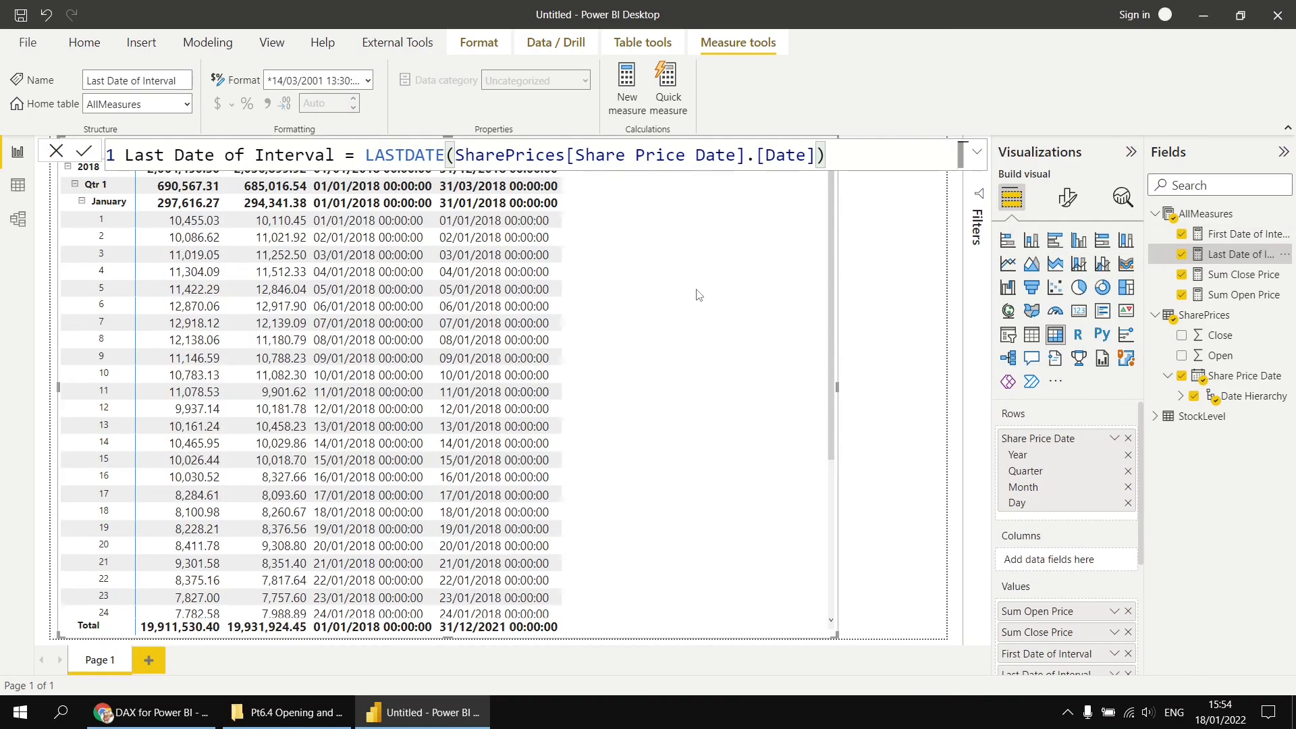
left_click(872, 319)
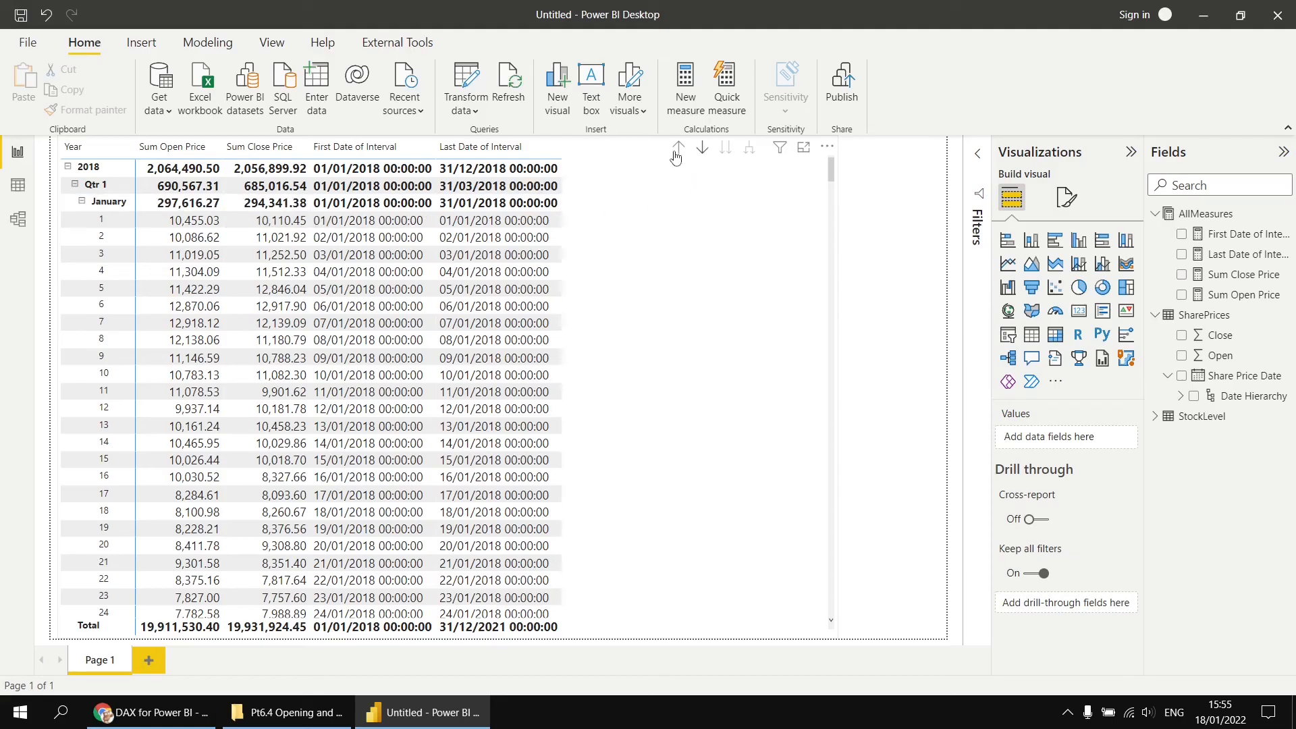
left_click(678, 150)
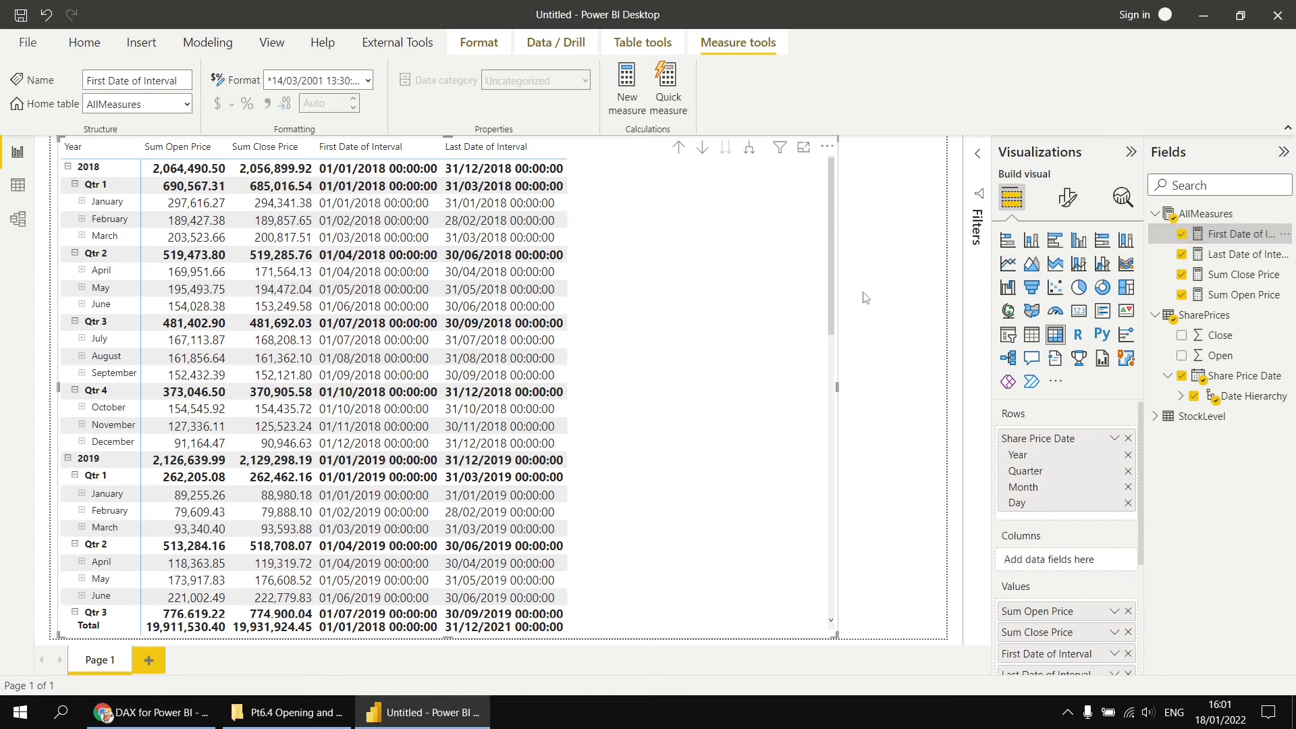
- Rename the First Date of Interval measure to Open Price on First Date of Interval
left_click(1224, 255)
left_click(1227, 236)
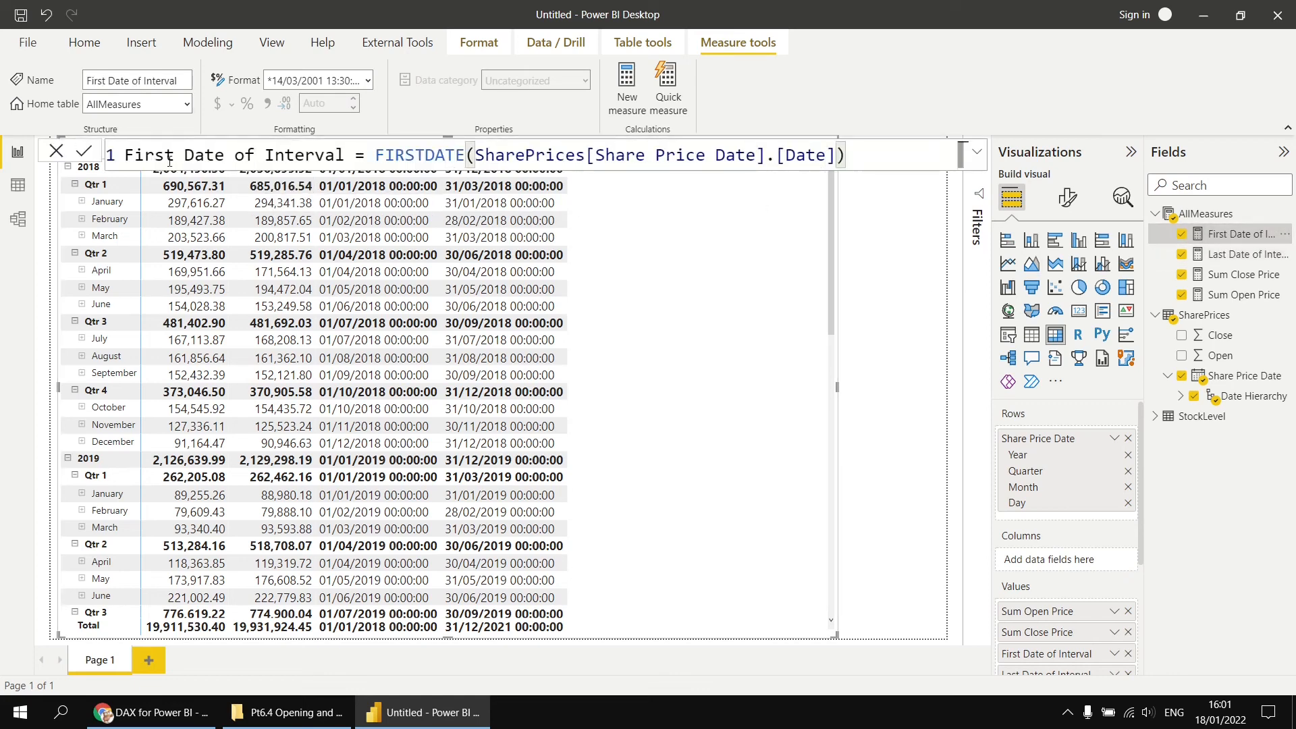
left_click(126, 155)
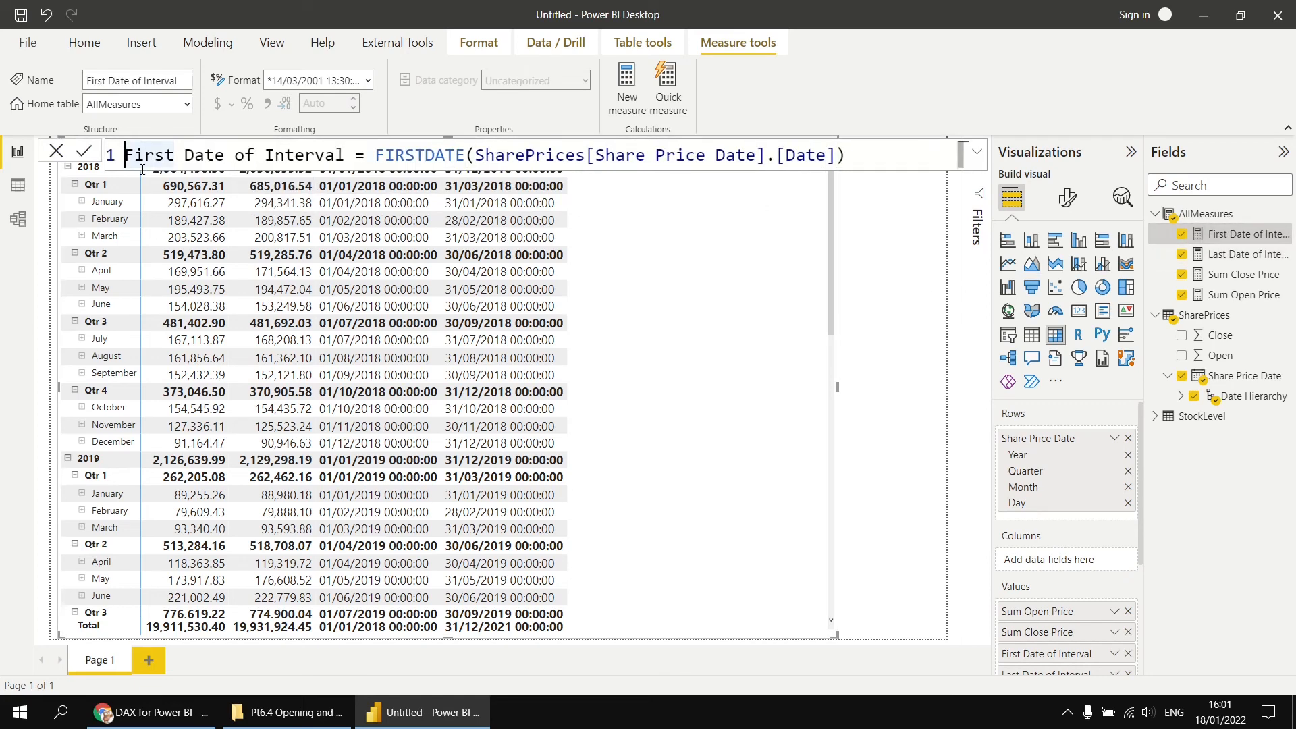
type("Open ")
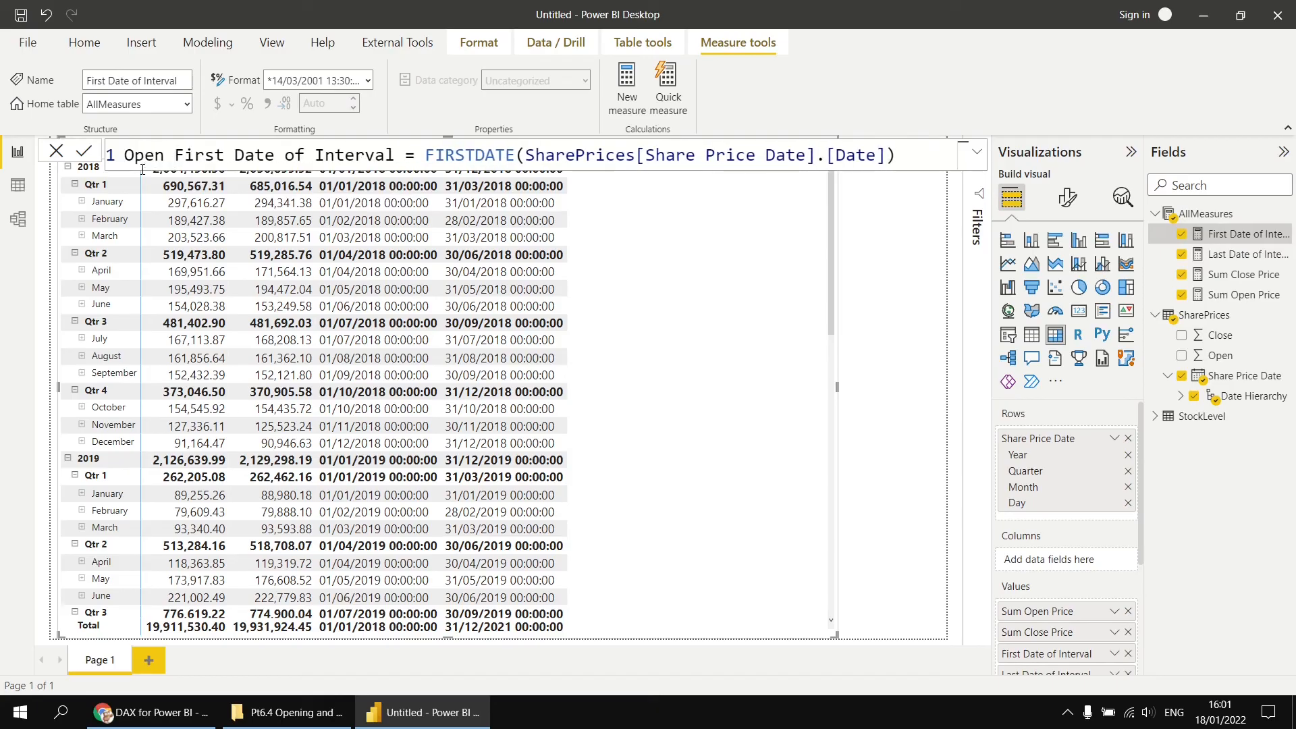
type("Price on")
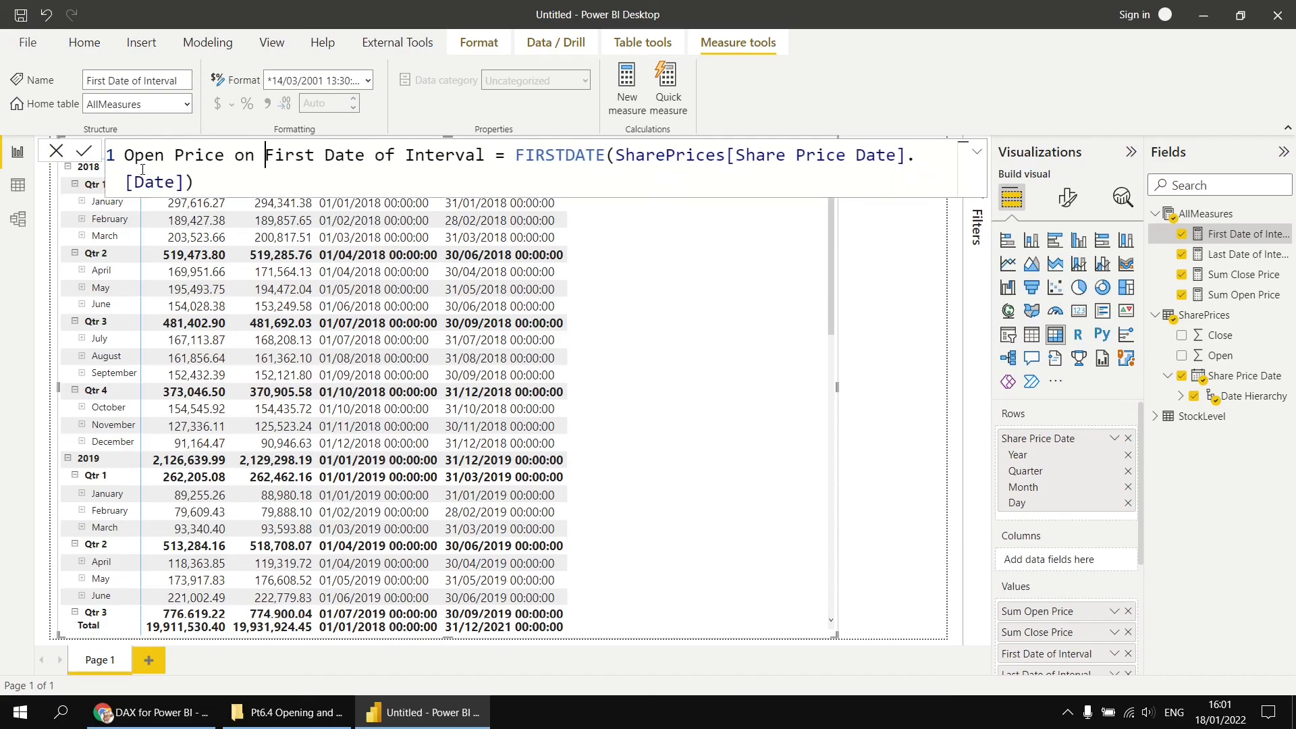
- Wrap the formula in CALCULATE so it returns [Sum Open Price] filtered by FIRSTDATE(SharePrices[Share Price Date].[Date])
left_click(516, 155)
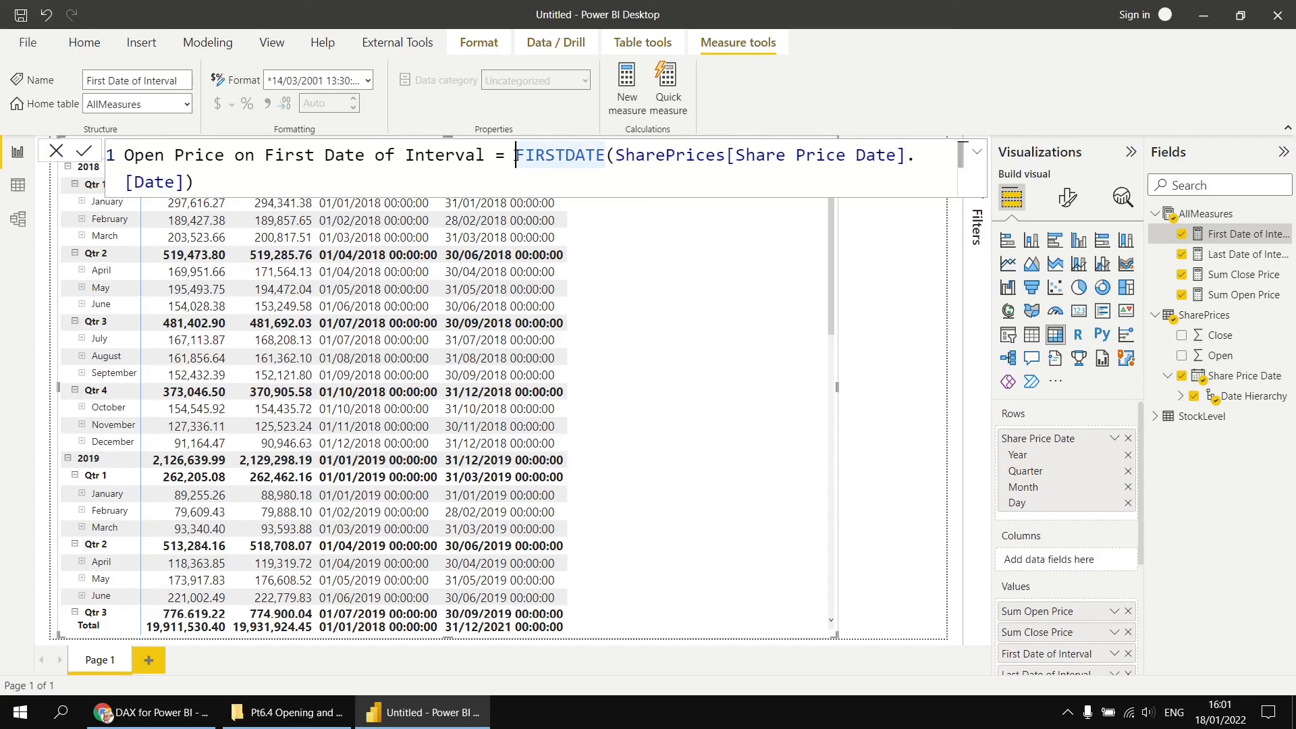
type("CAL")
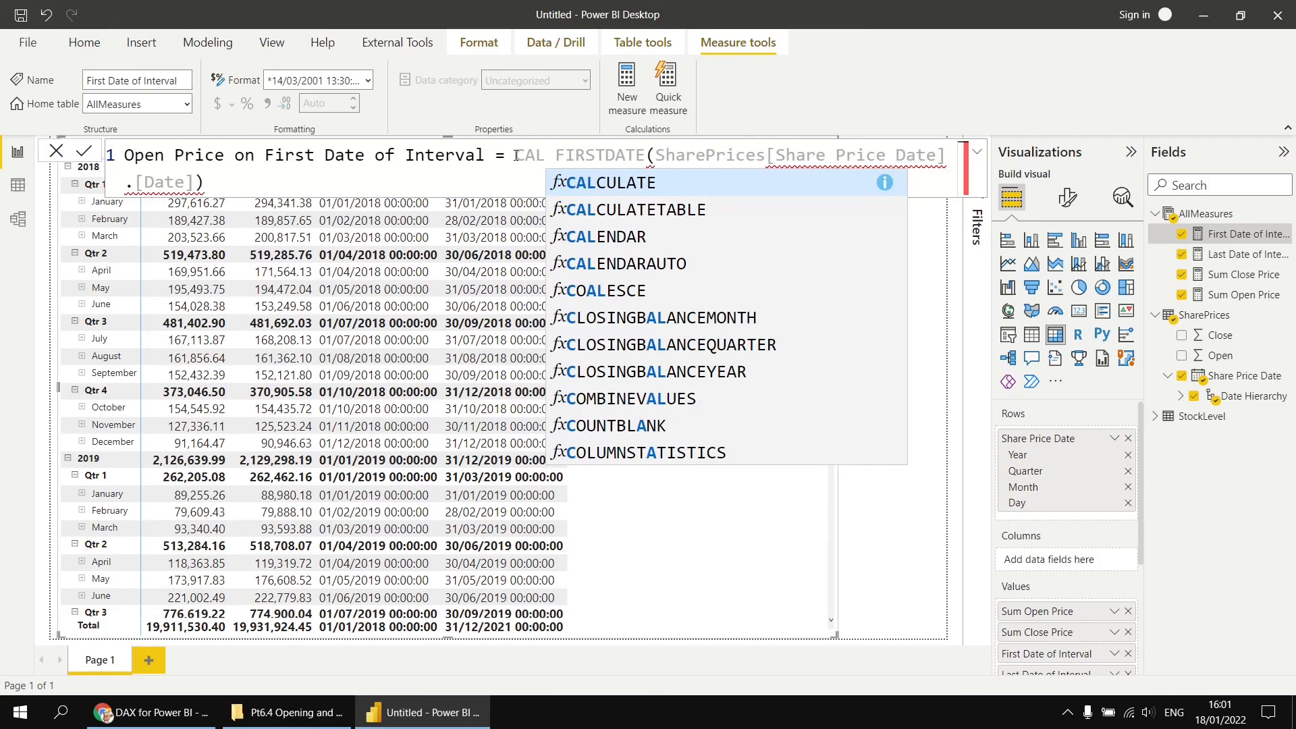
key("Tab")
key("shift+Return")
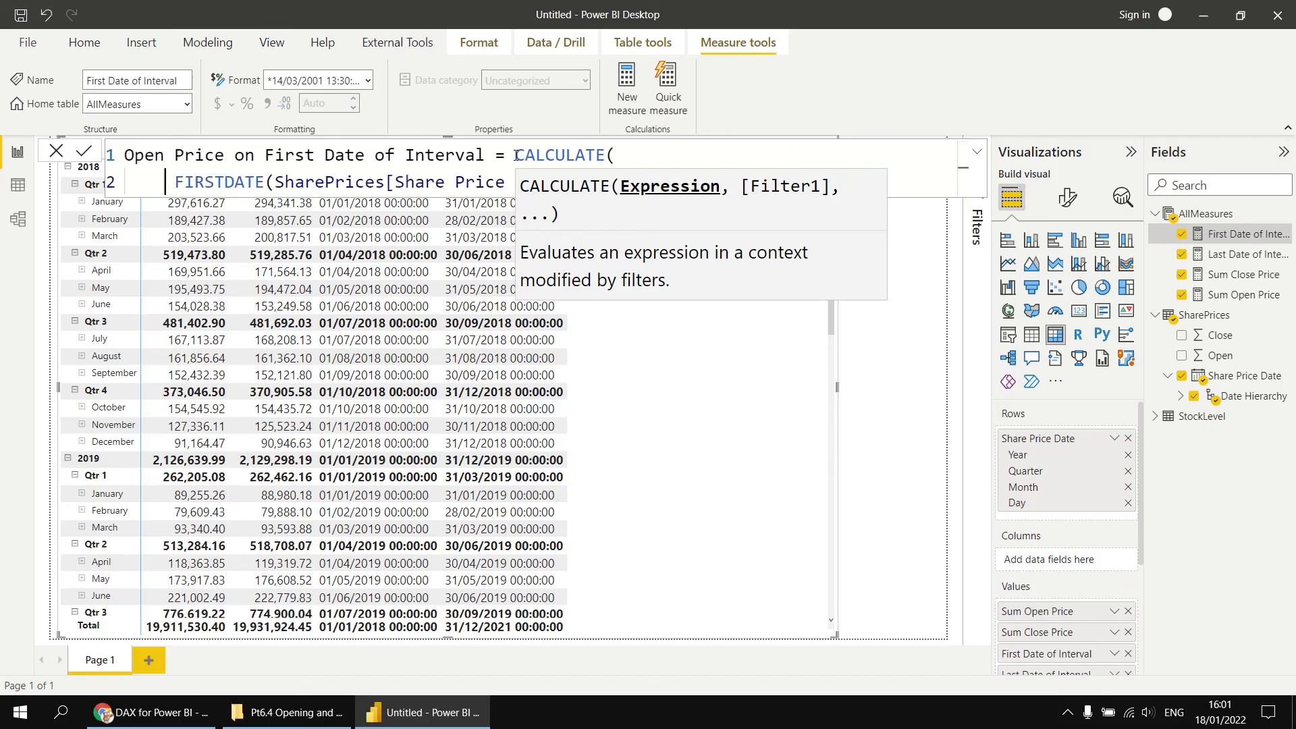
key("BackSpace")
key("shift+Return")
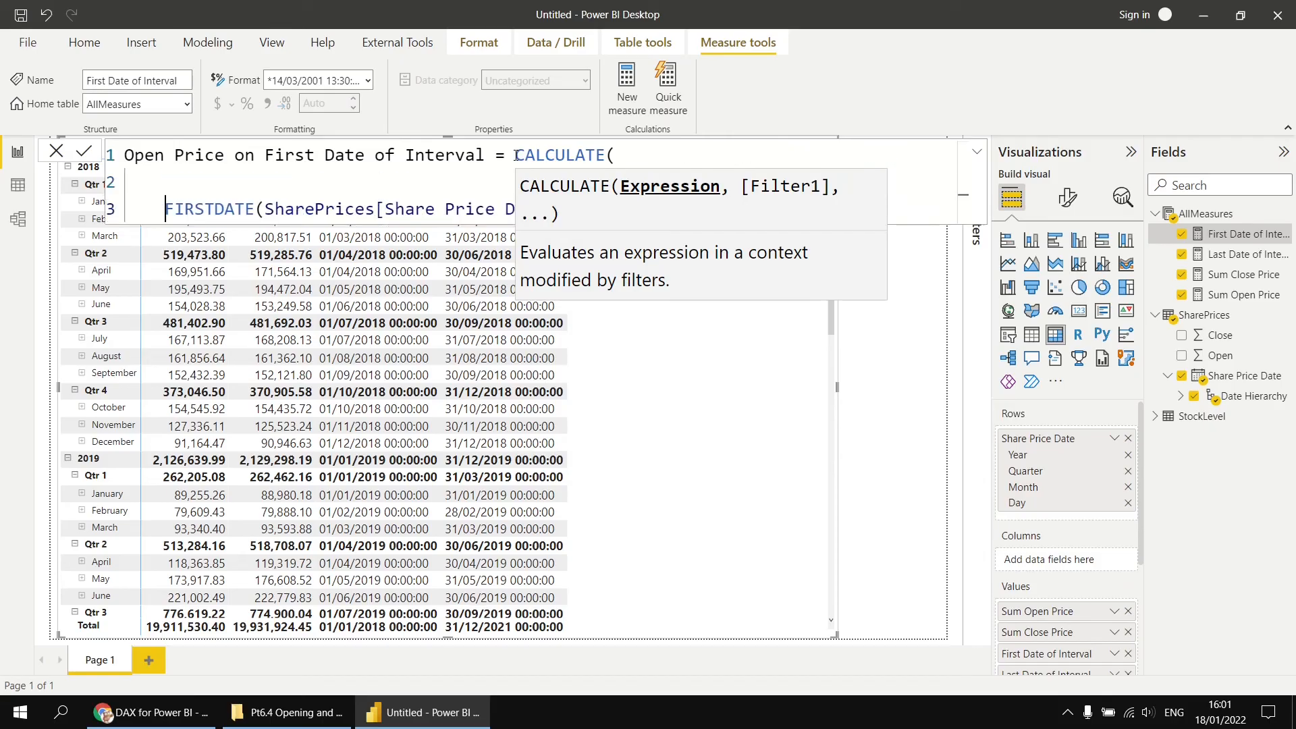
key("Up")
type("[")
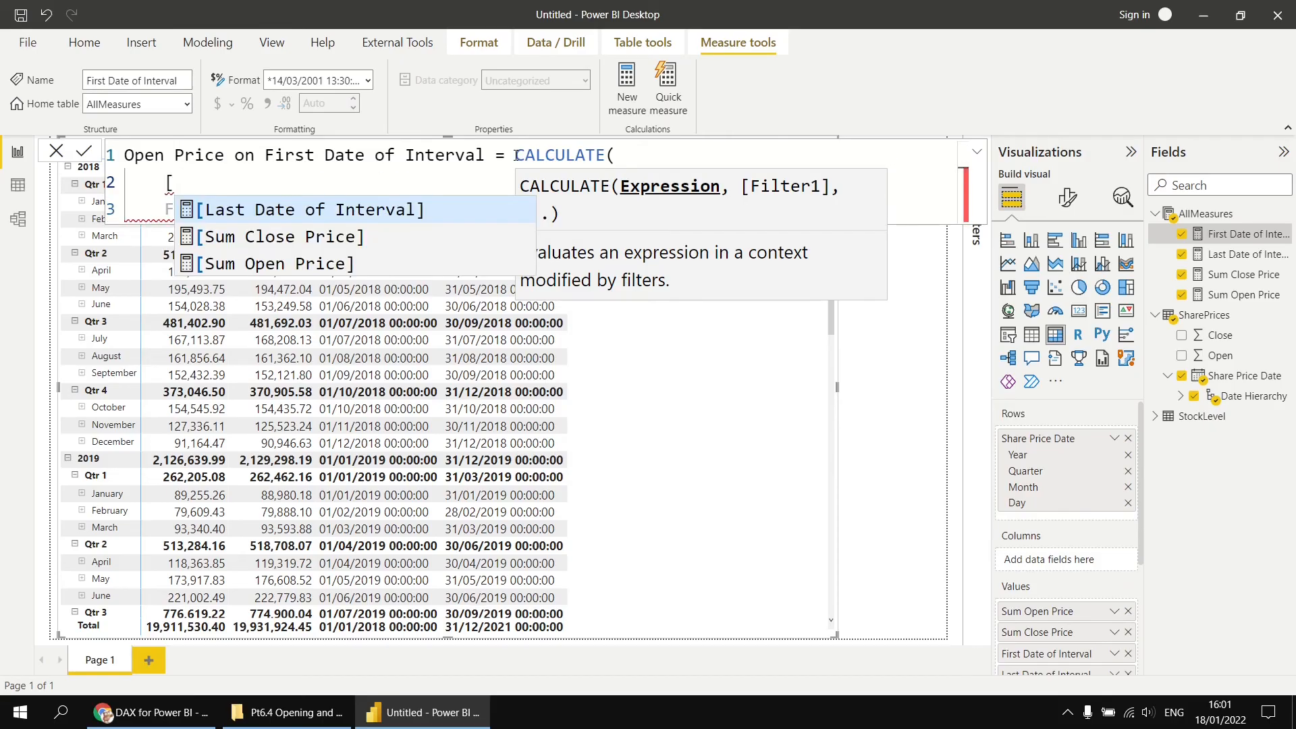
key("Down")
key("Down")
key("Tab")
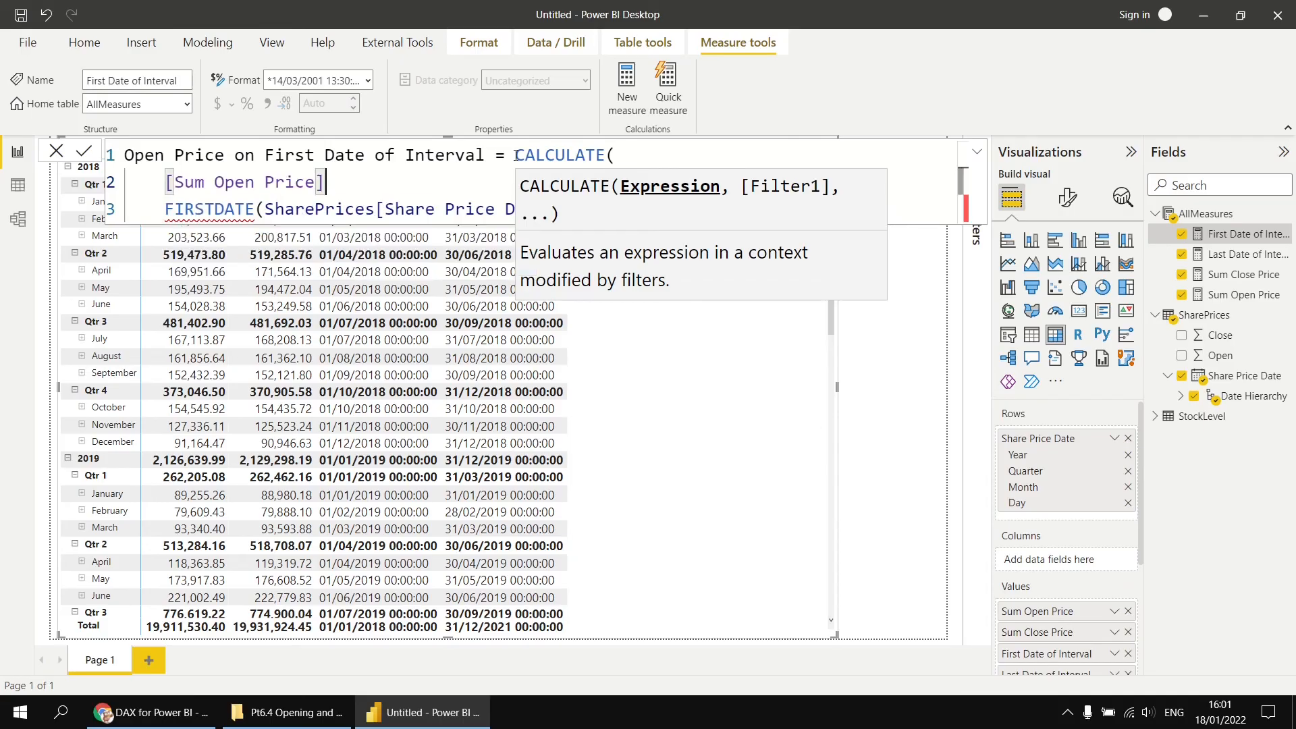
type(",")
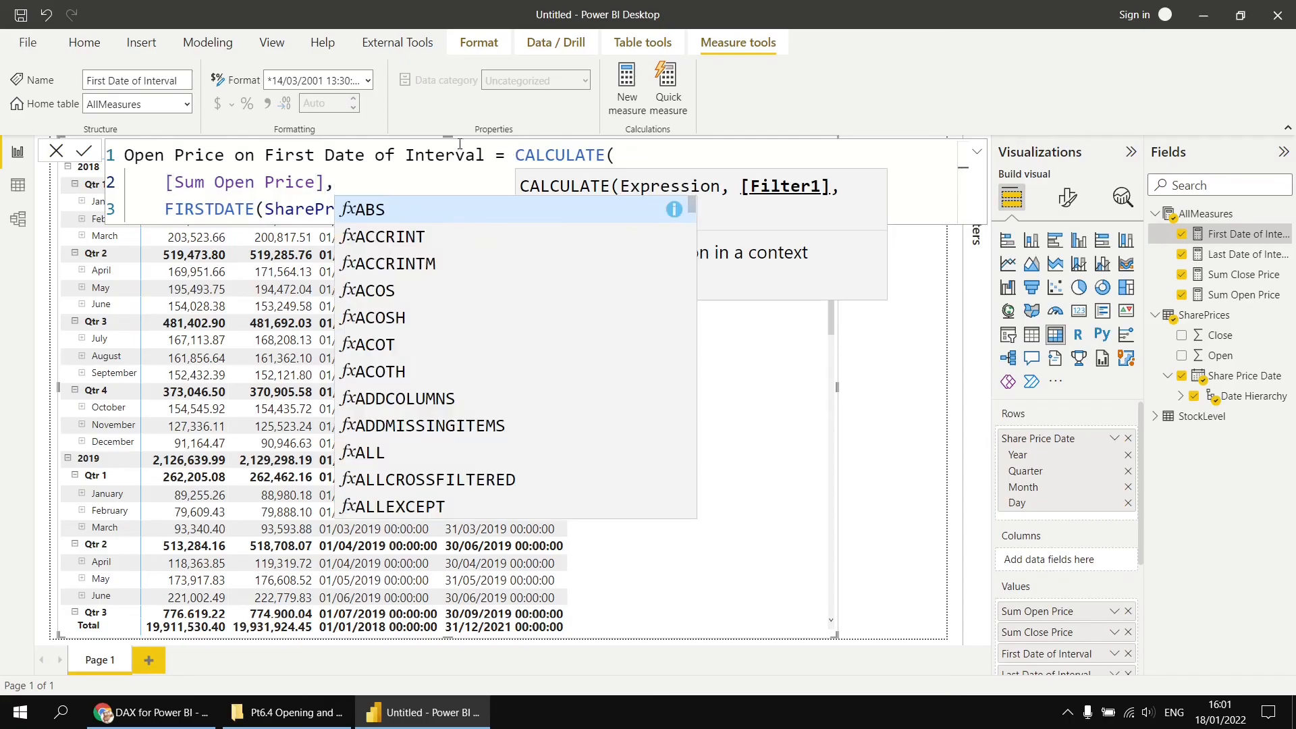
key("Escape")
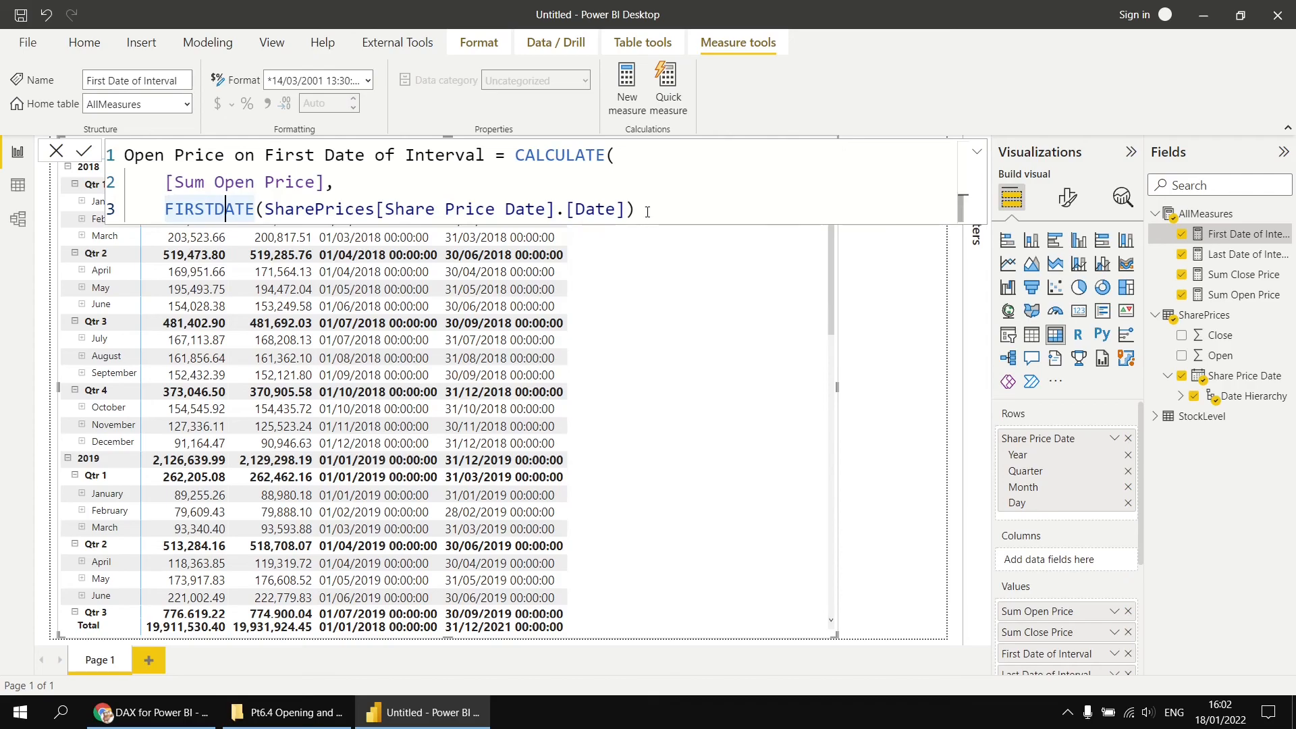
left_click(647, 211)
key("Return")
type(")")
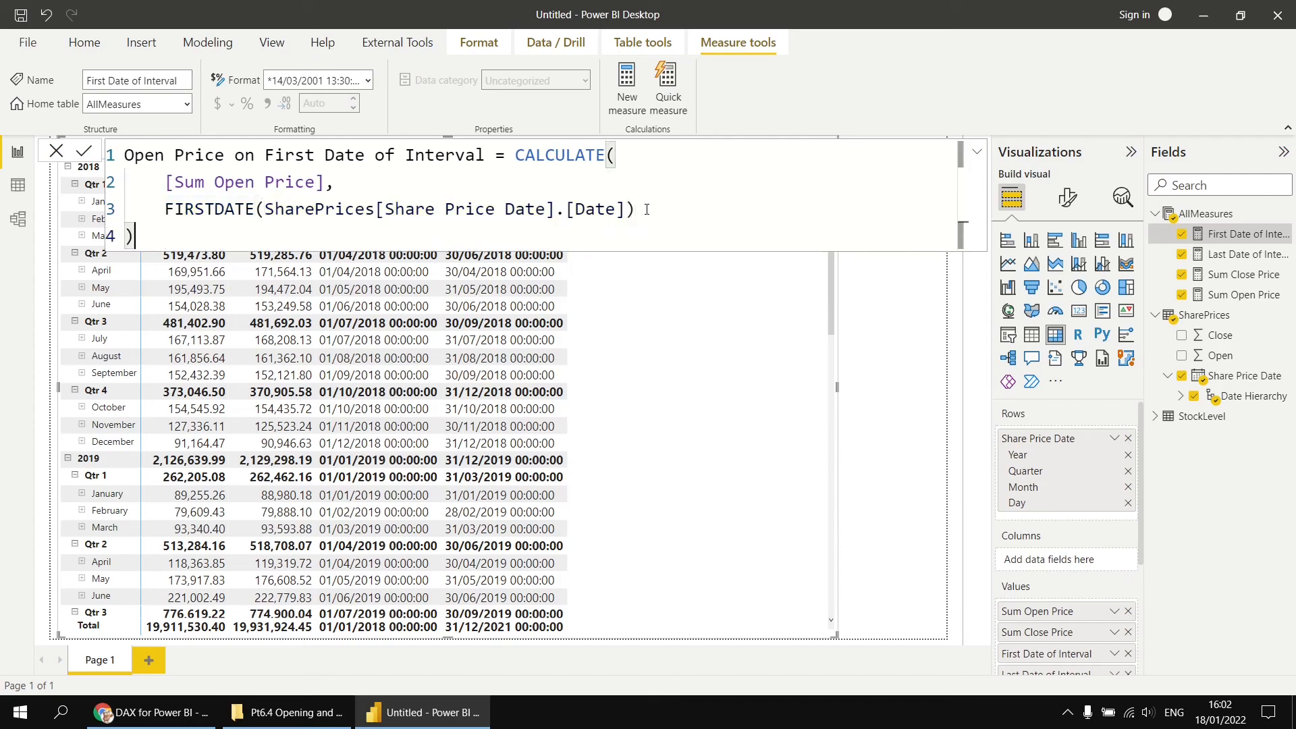
key("Return")
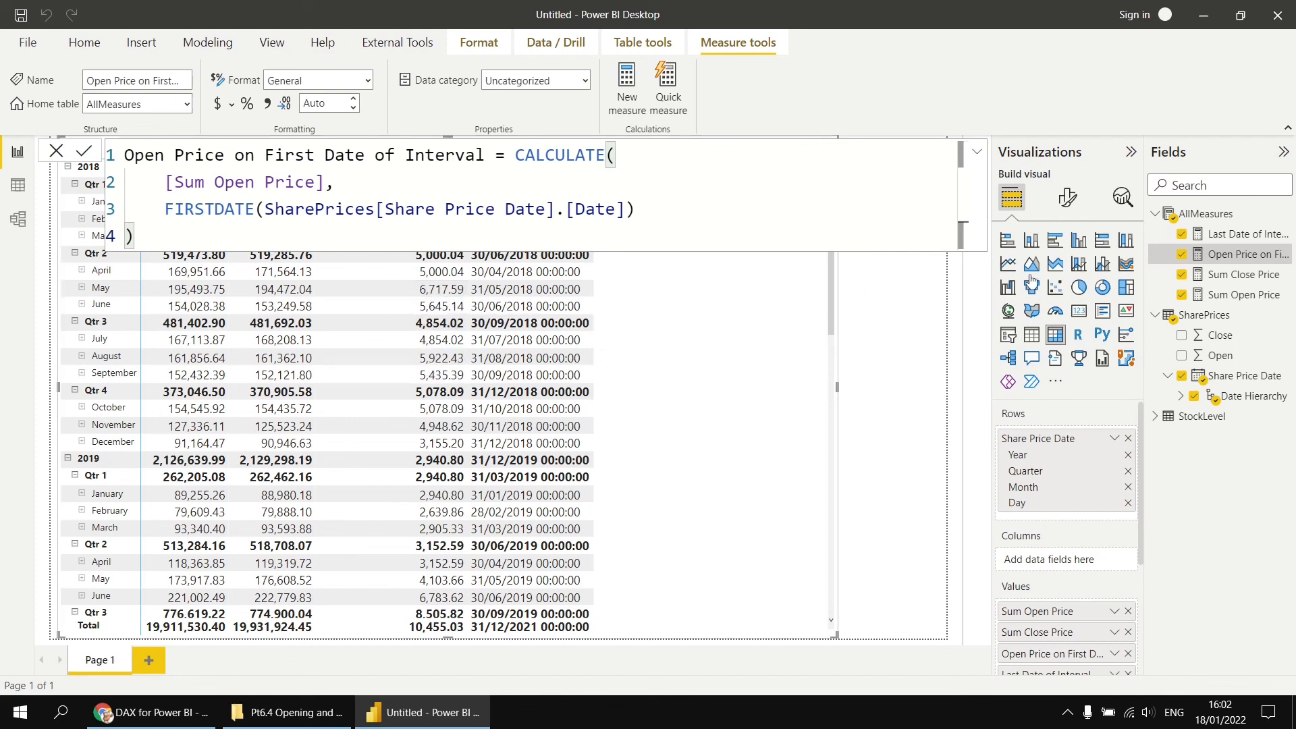
- Rename the Last Date of Interval measure to Close Price on Last Date of Interval
left_click(1242, 234)
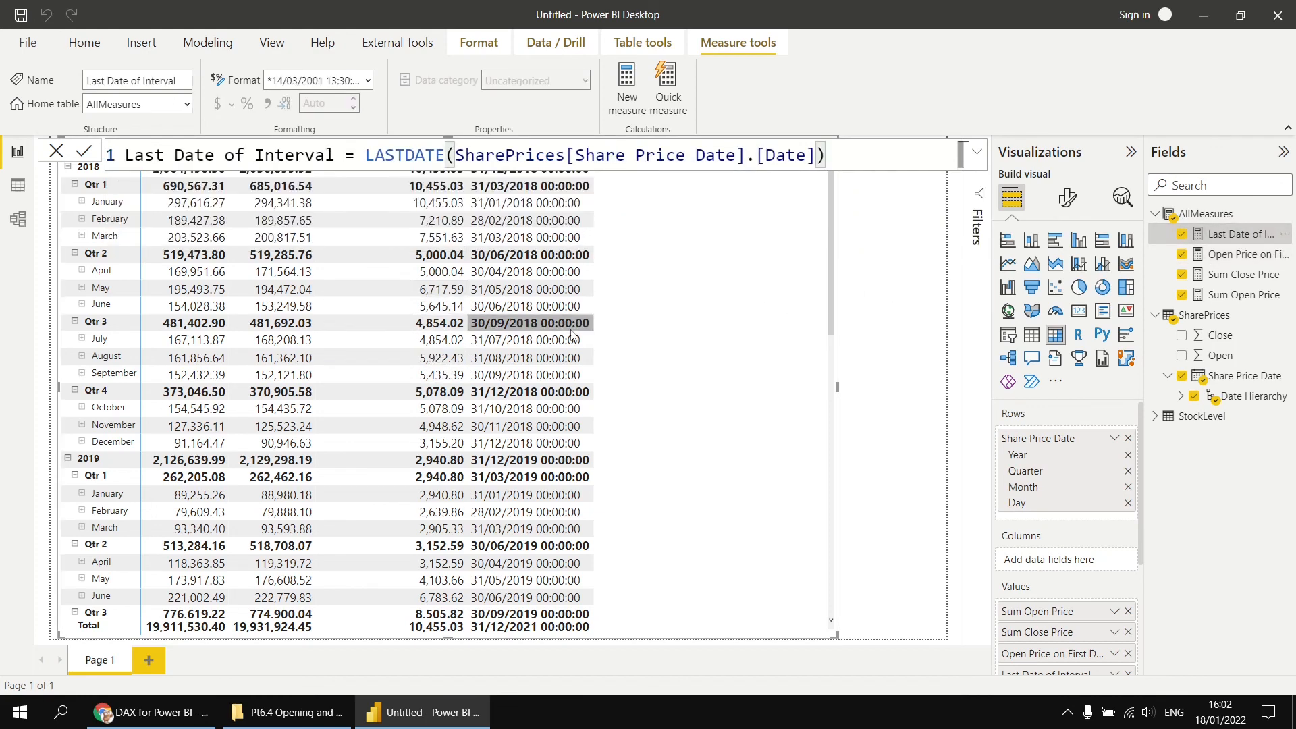
left_click(124, 155)
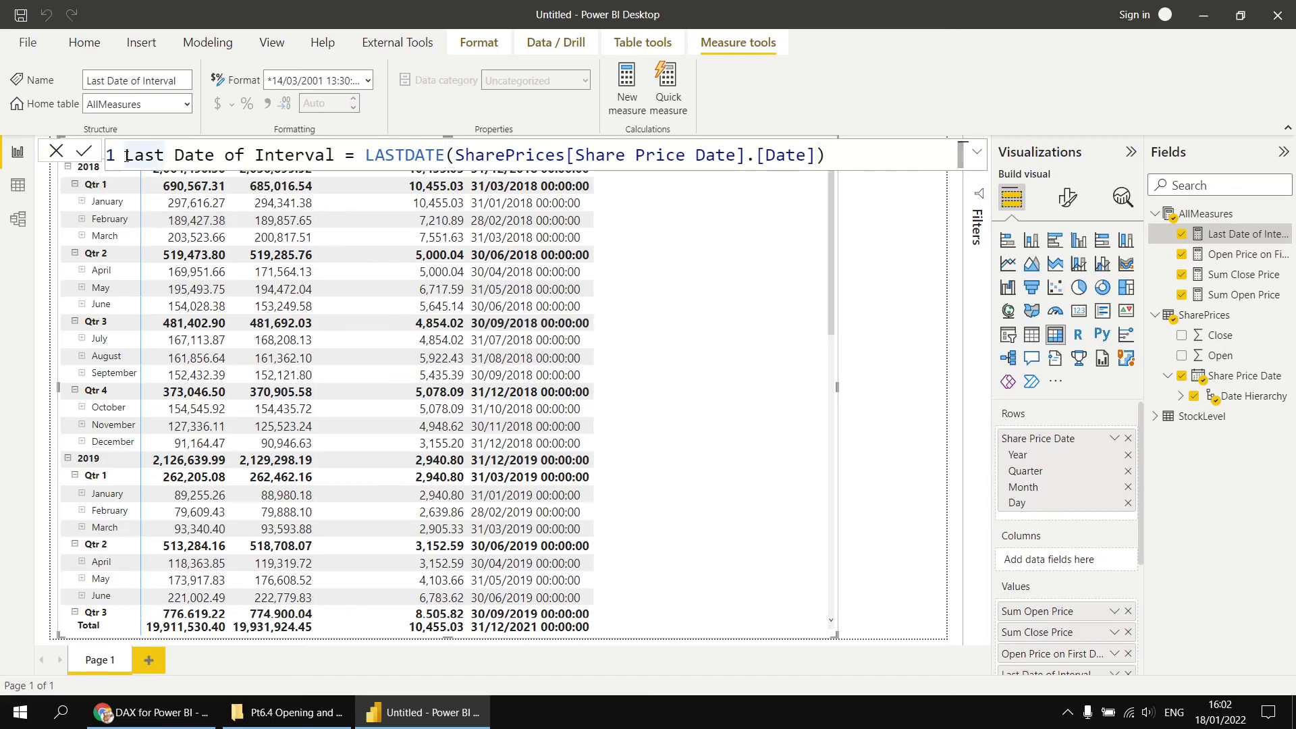
type("Close Price on Last")
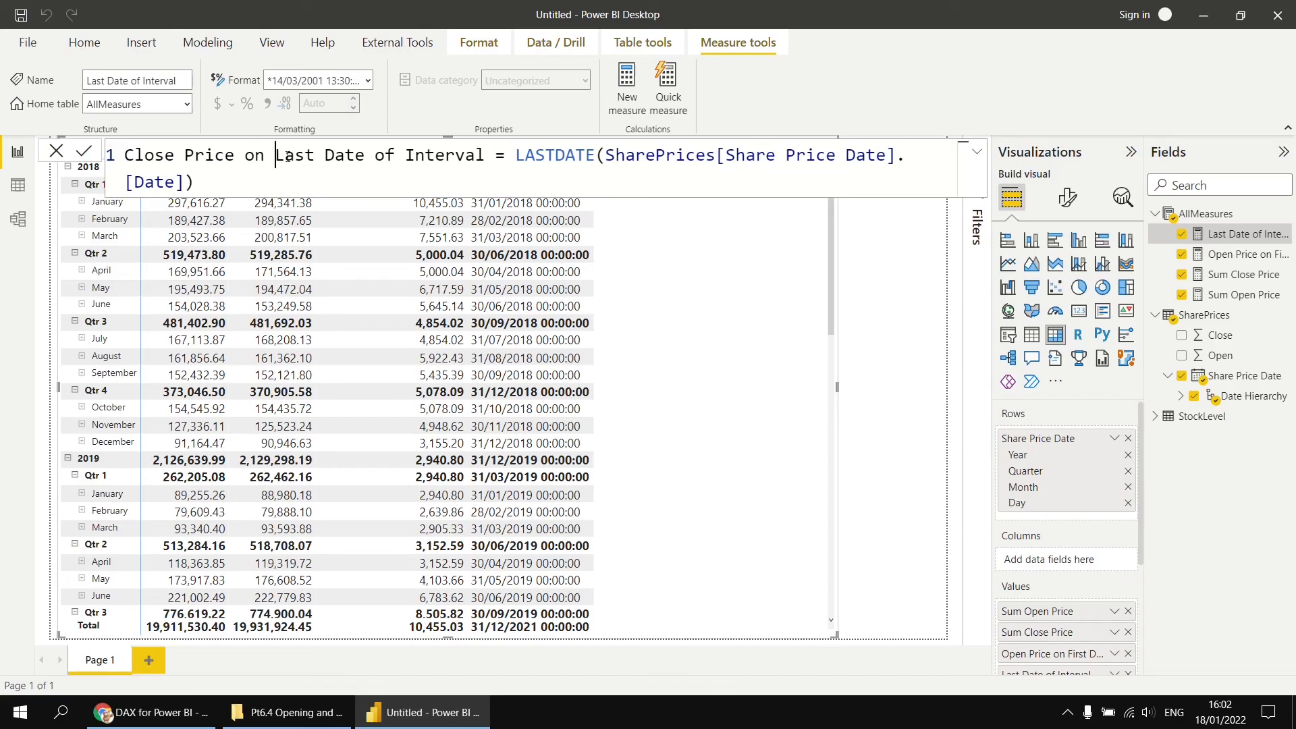
type(" Date of Interval = CALCULATE(")
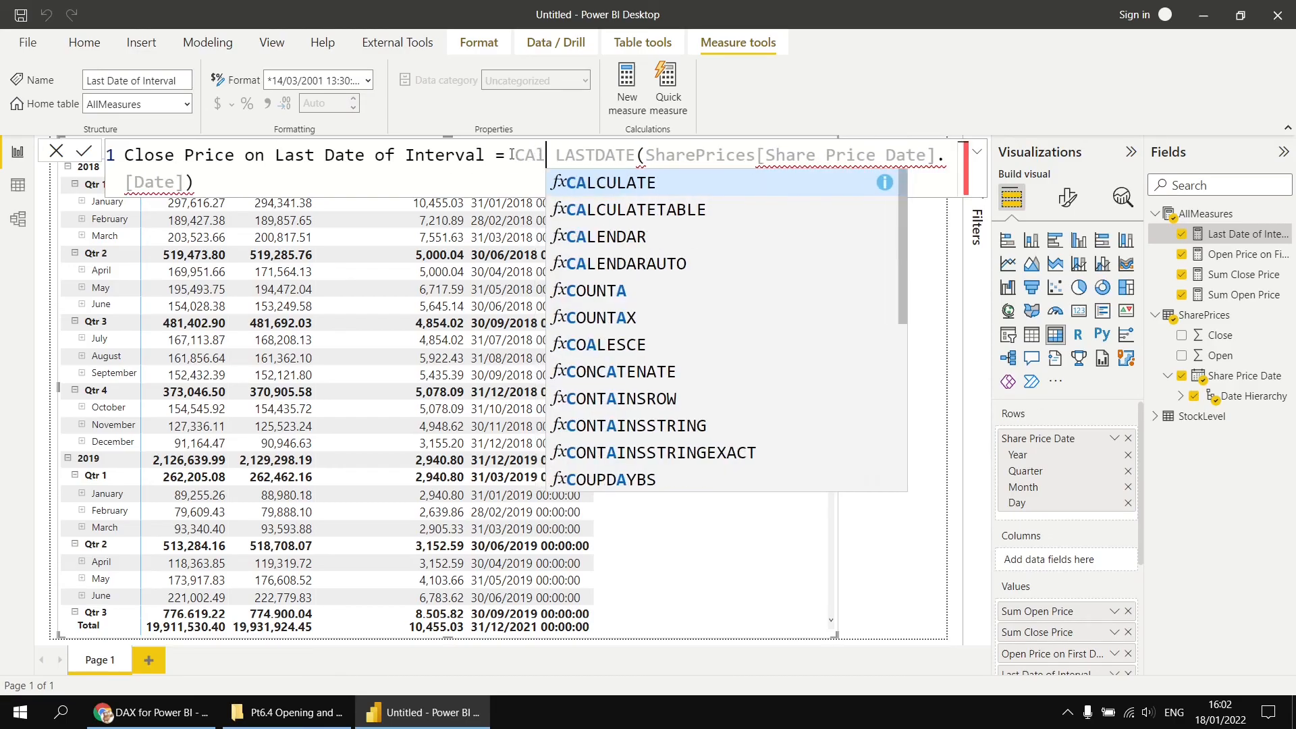
- Rewrite it as CALCULATE([Sum Close Price], LASTDATE(SharePrices[Share Price Date].[Date])) and commit the measure
key("shift+Return")
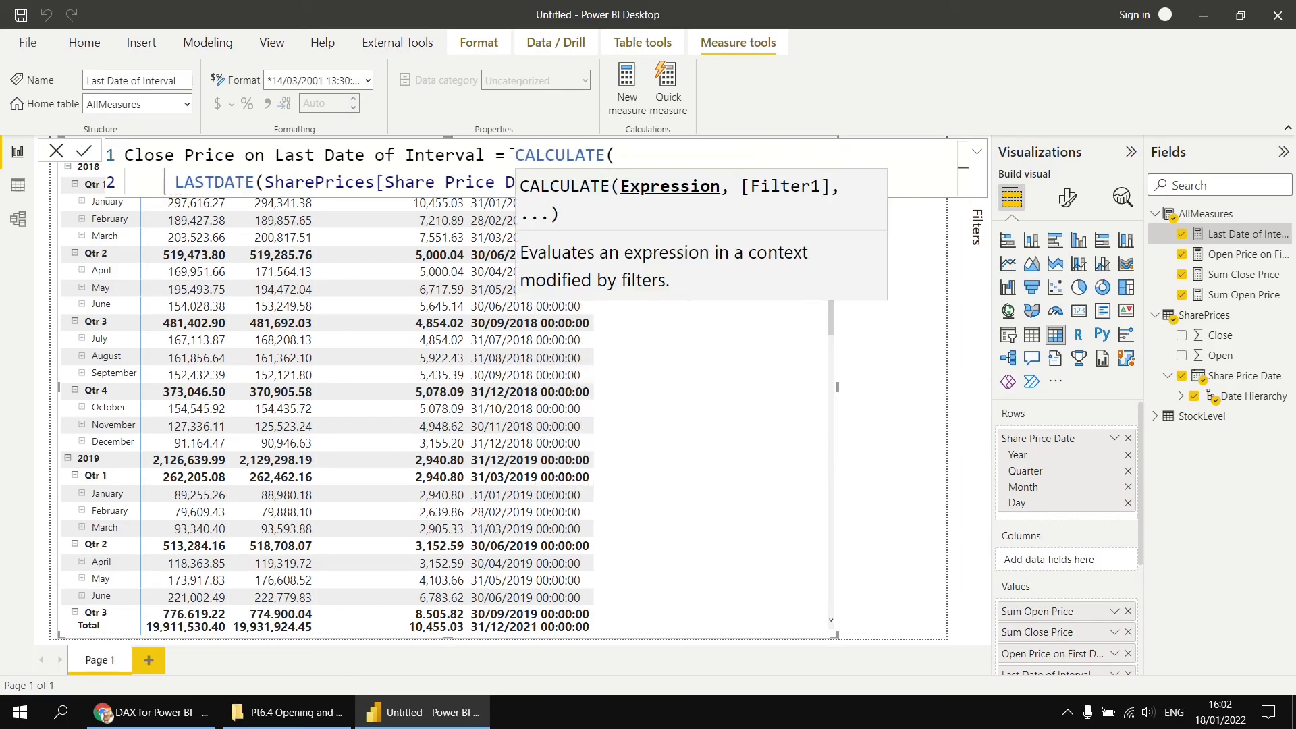
type("[")
key("Down")
key("Down")
key("Up")
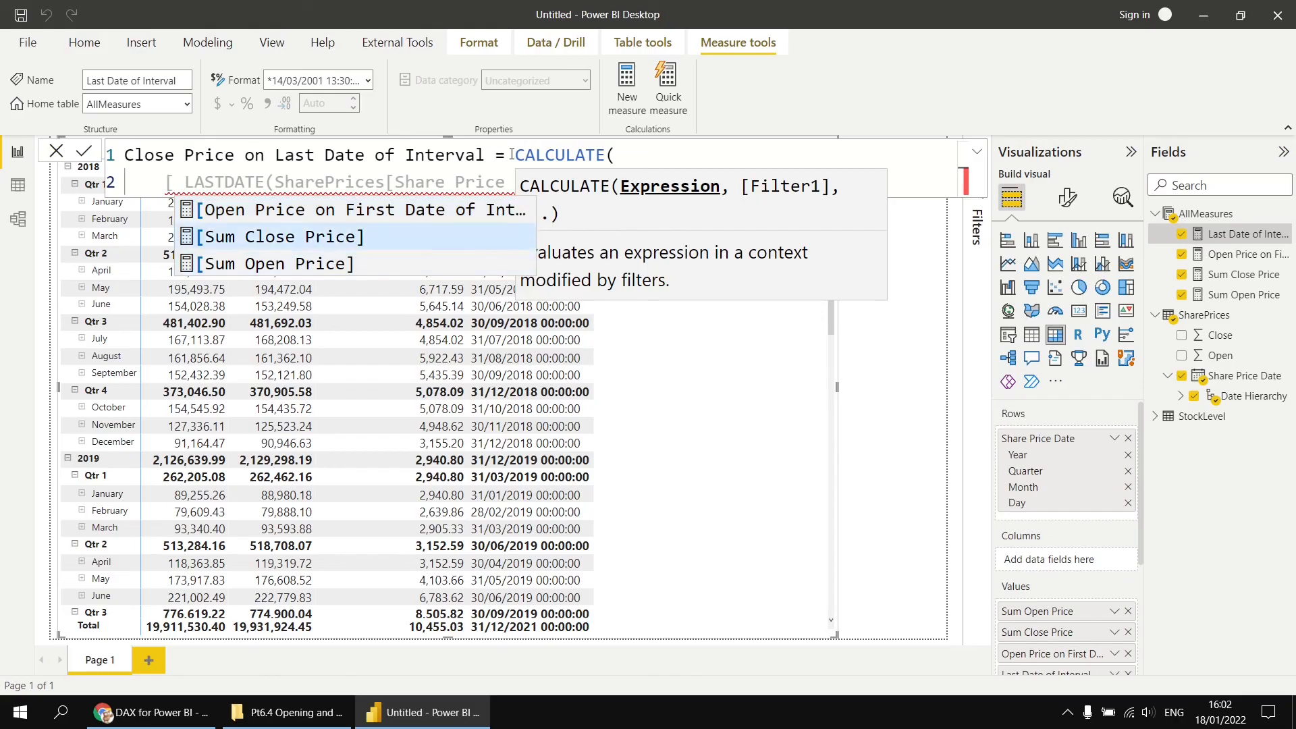
key("Tab")
type(",")
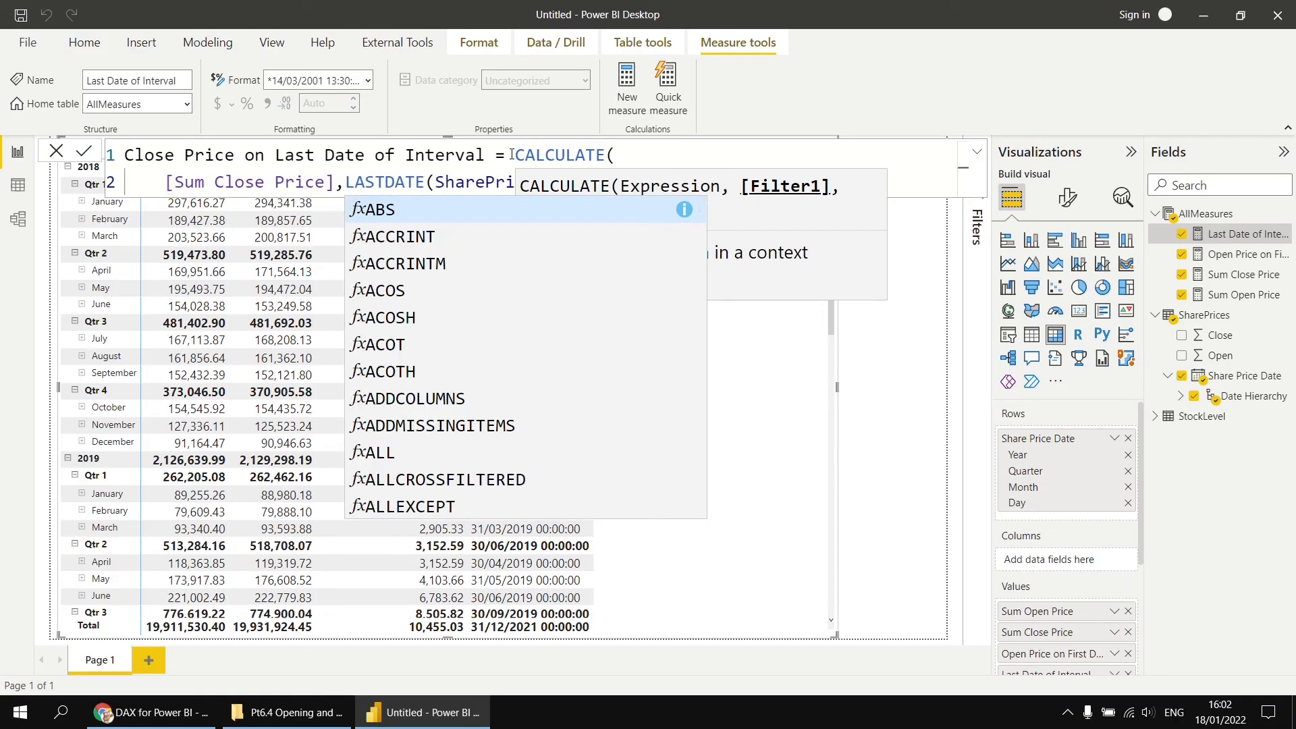
key("shift+Return")
key("End")
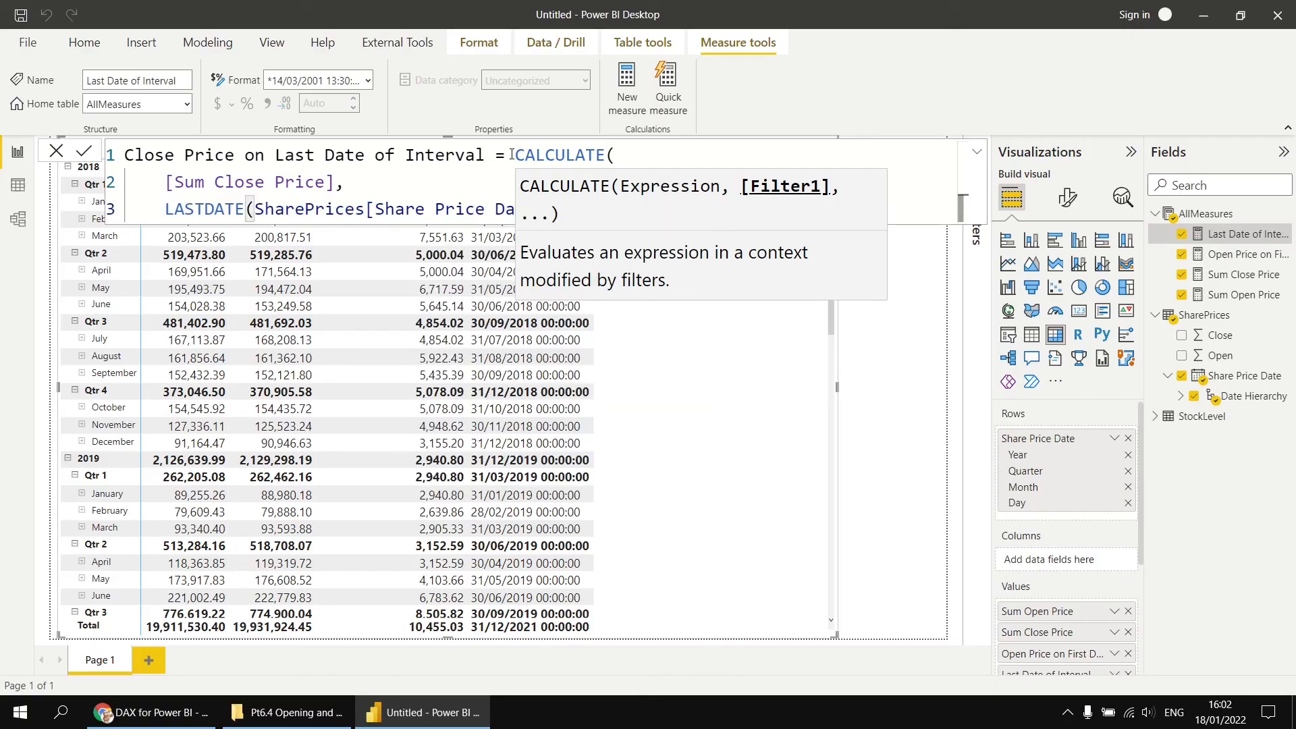
key("shift+Return")
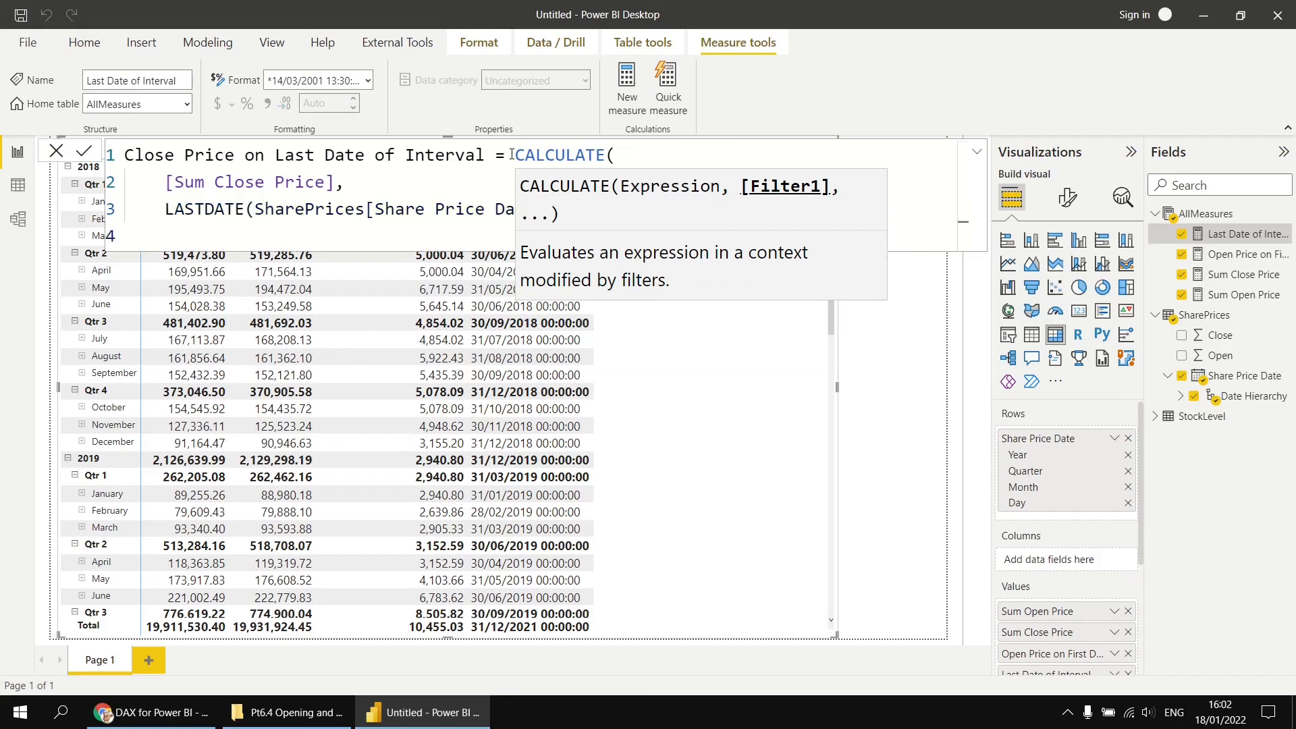
type(")")
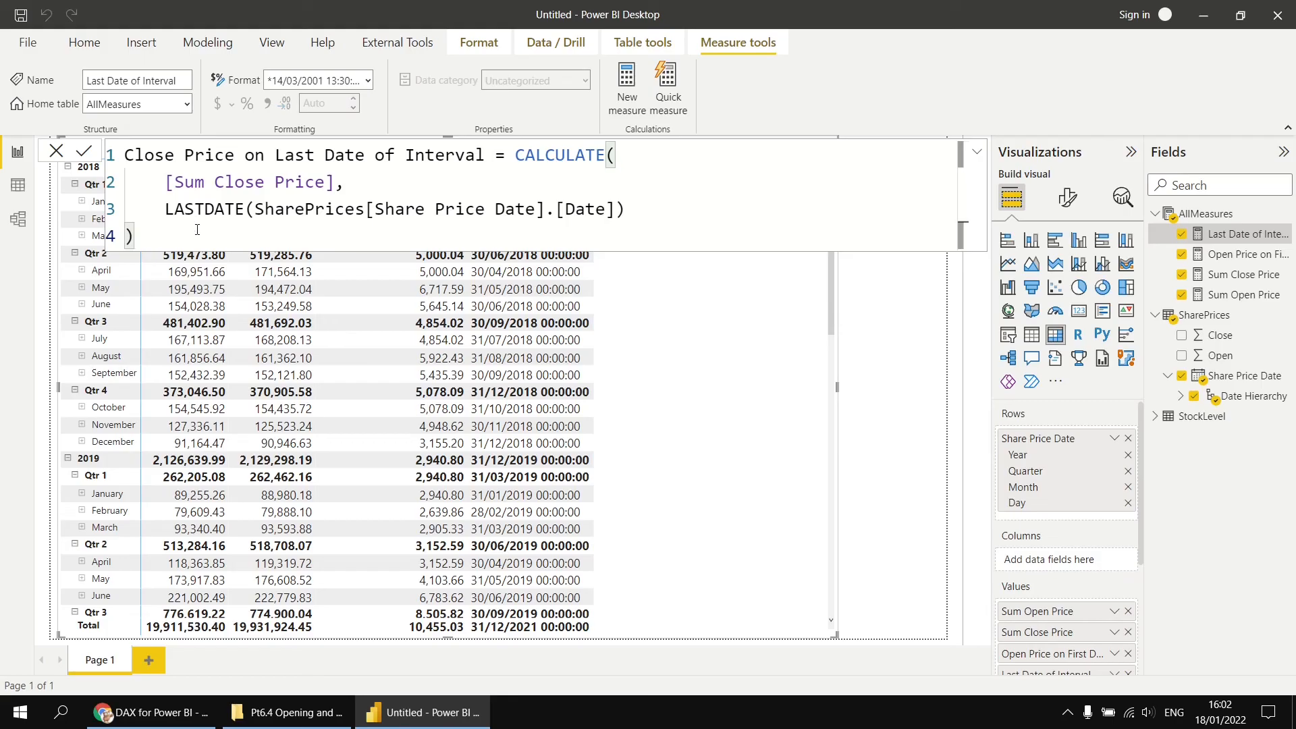
left_click(83, 150)
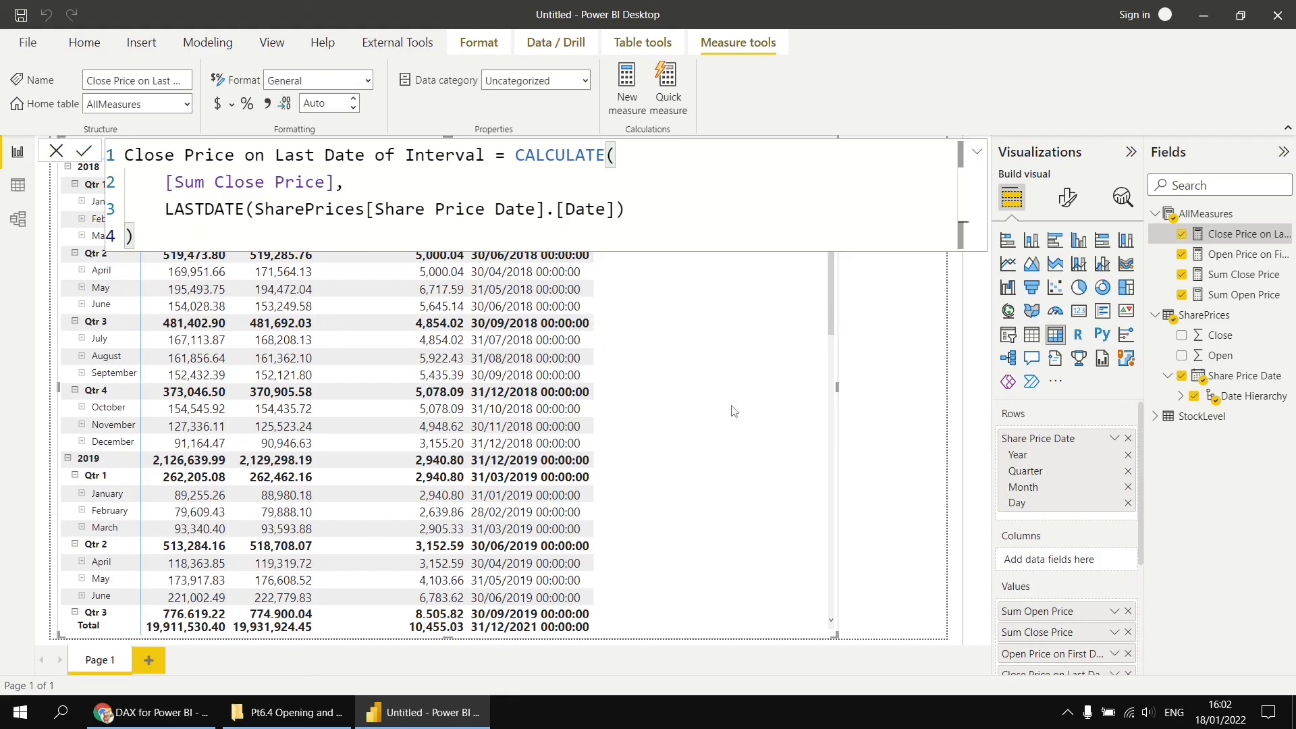
- Expand the matrix down to day level and inspect the daily prices for January and February 2018 against the new measures
left_click(898, 423)
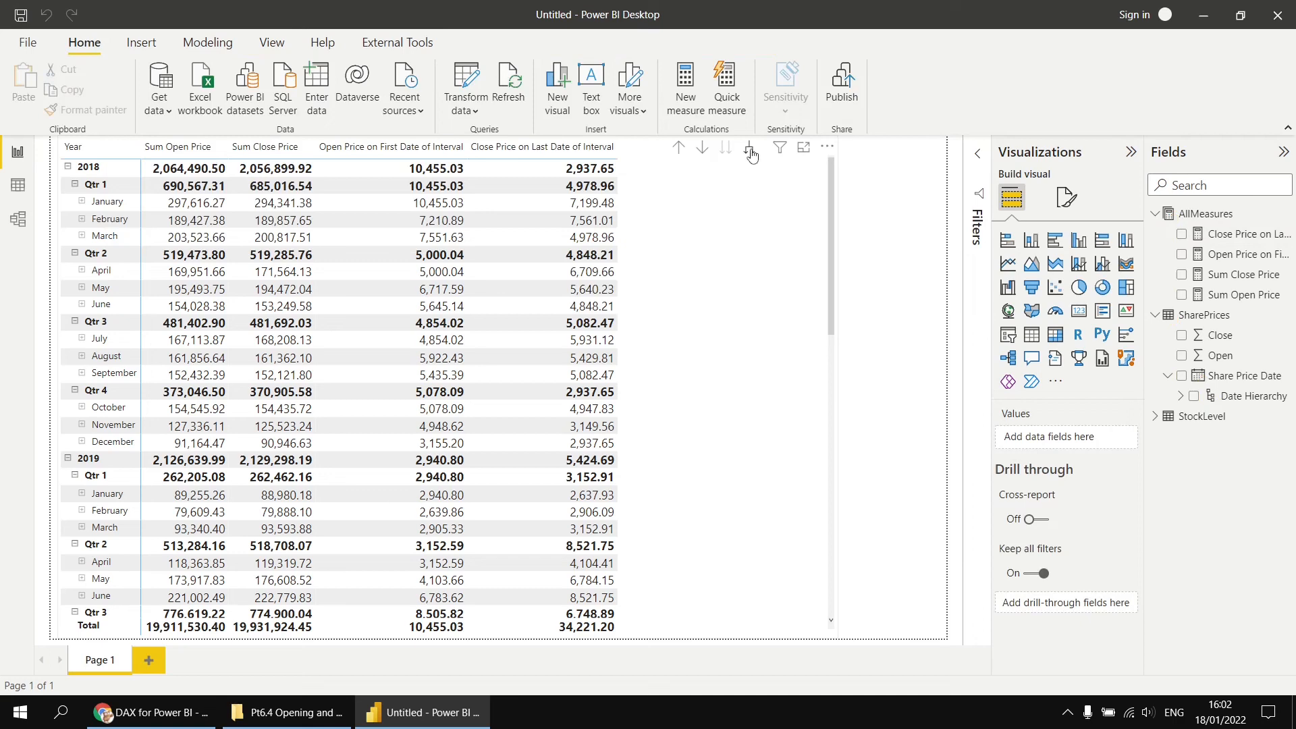
left_click(750, 149)
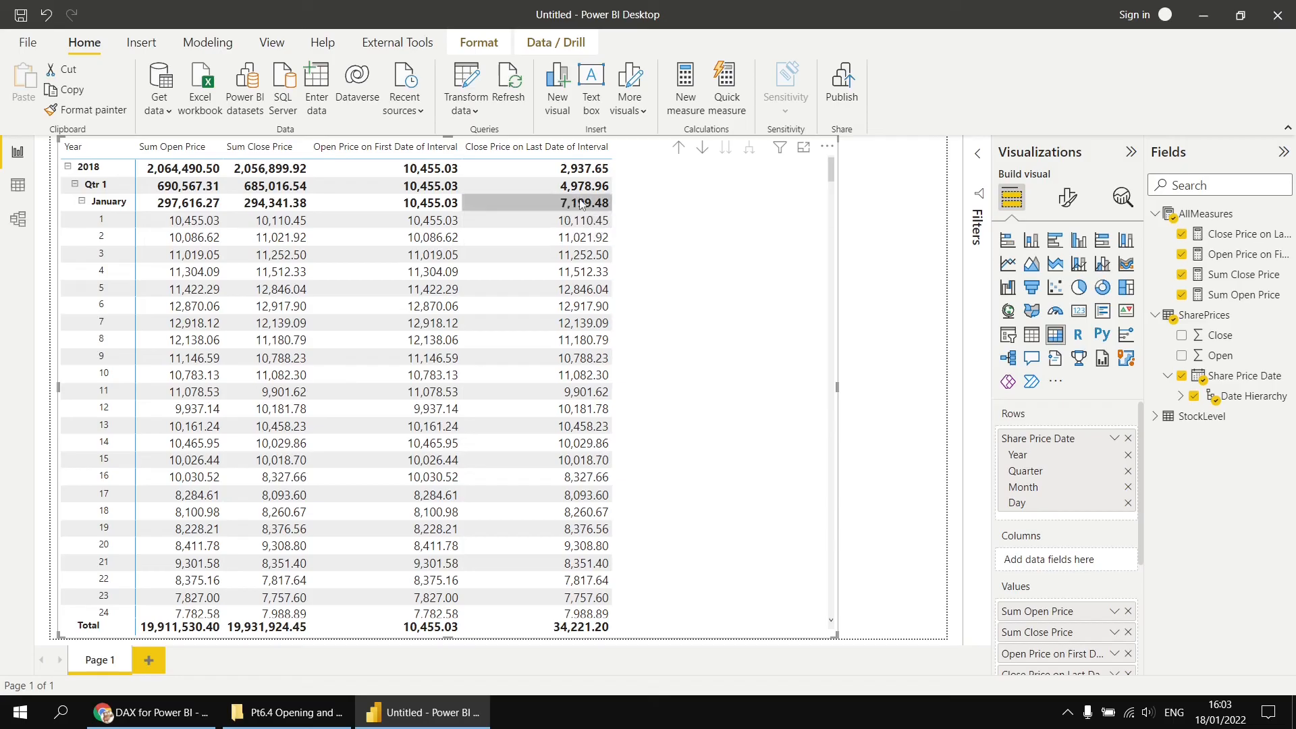
scroll(372, 520, "down", 3)
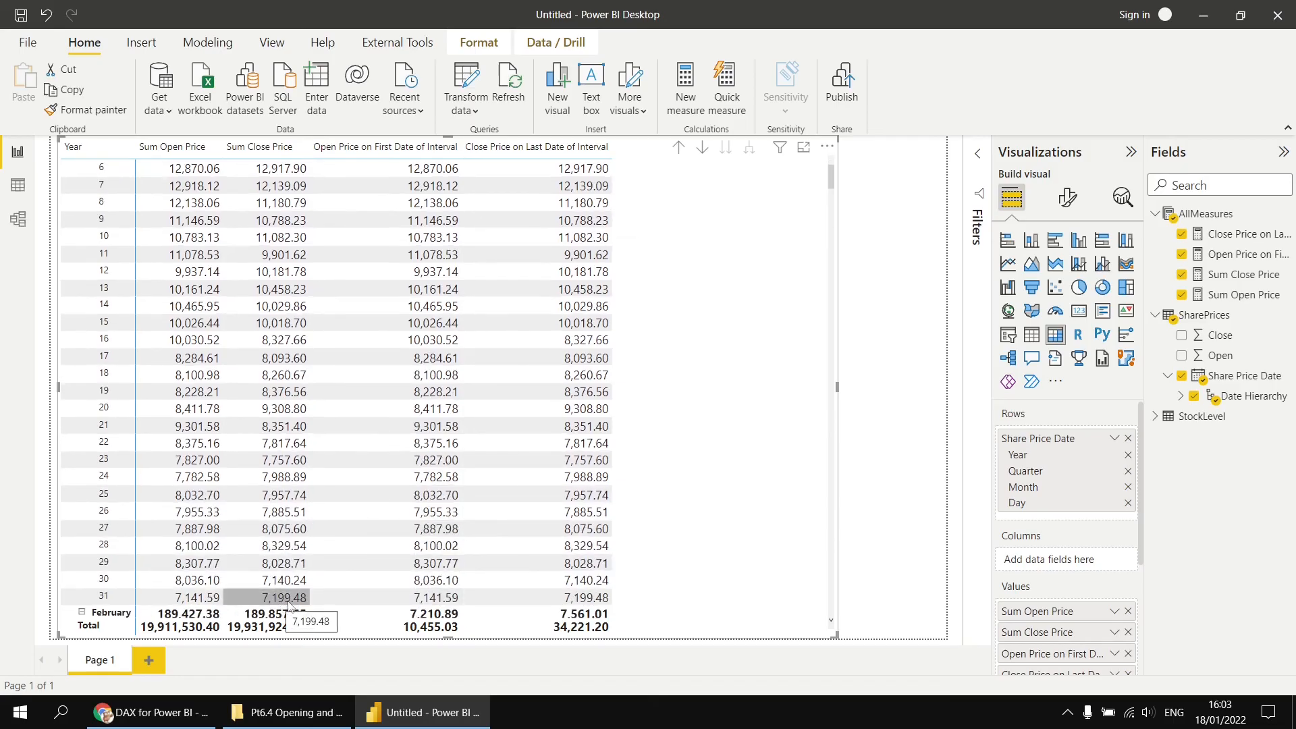
scroll(550, 381, "up", 3)
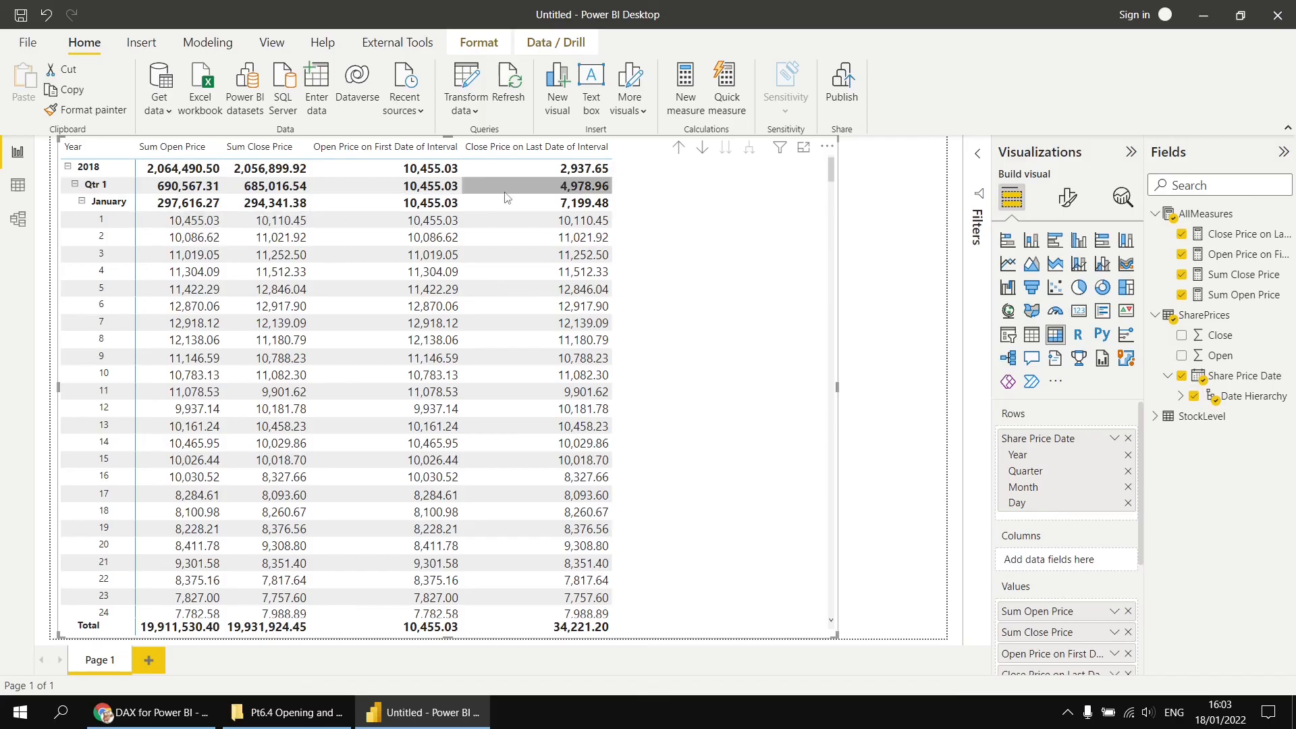
left_click(82, 202)
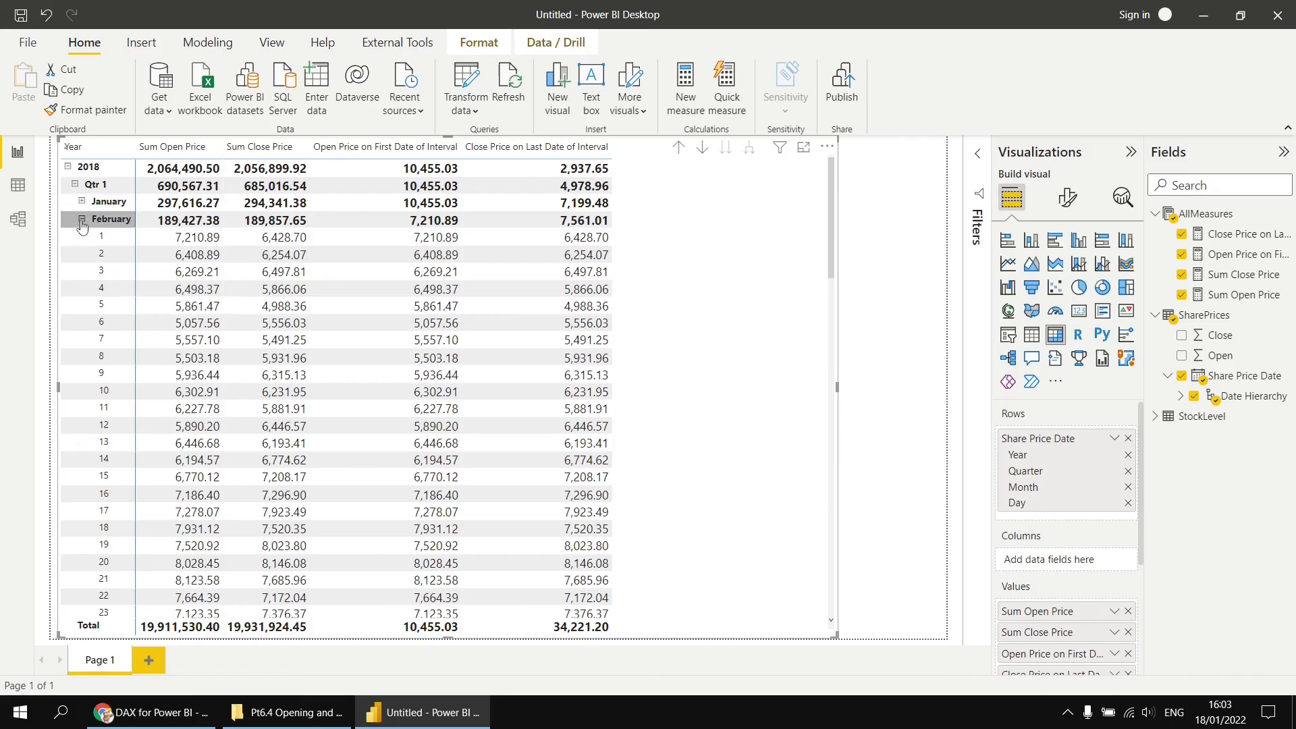
left_click(82, 218)
scroll(270, 421, "down", 4)
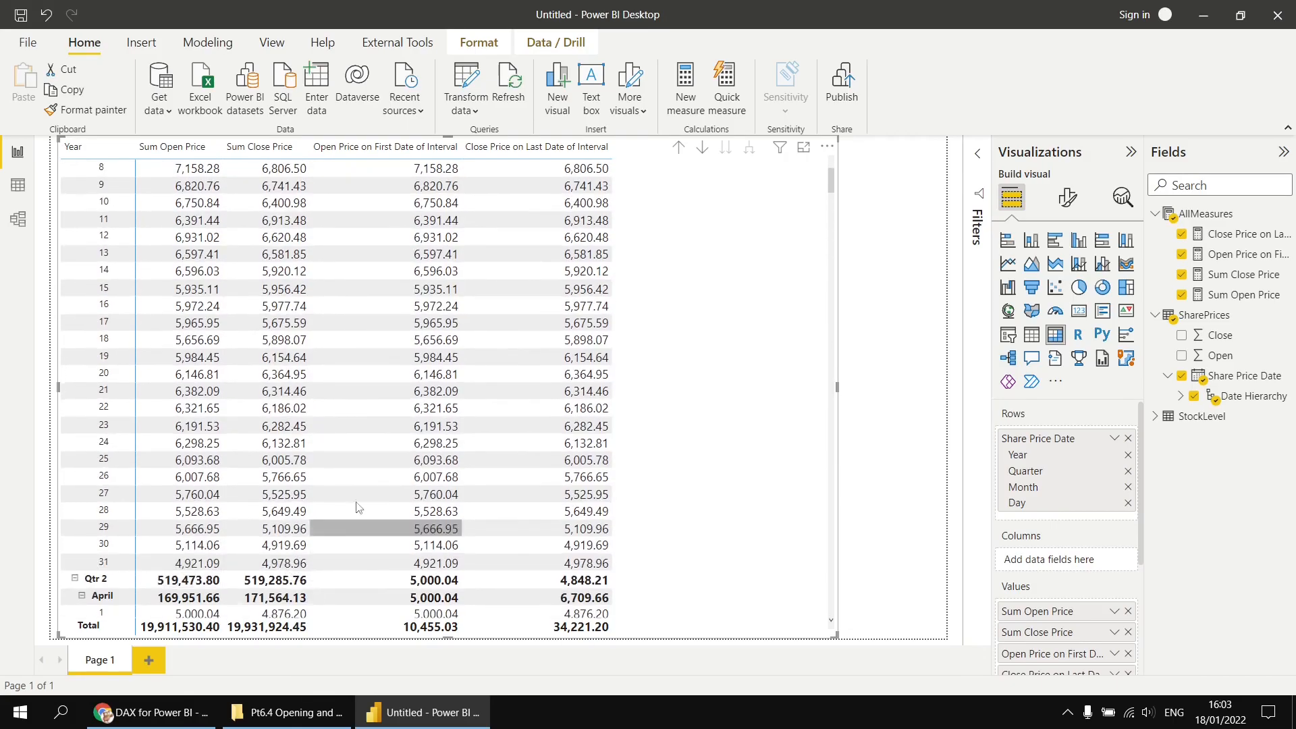
scroll(364, 513, "up", 4)
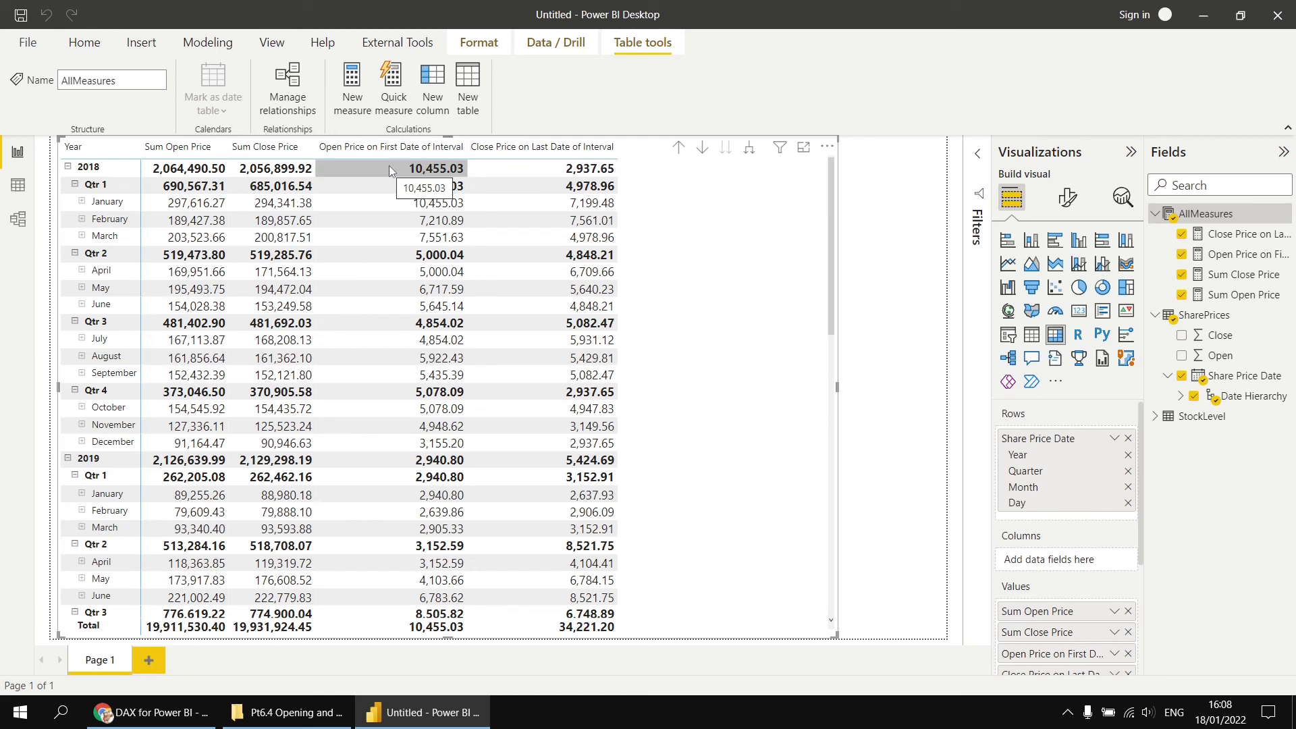
- Create a measure Share Price Growth Value = [Close Price on Last Date of Interval] - [Open Price on First Date of Interval] and add it to the matrix
right_click(1200, 214)
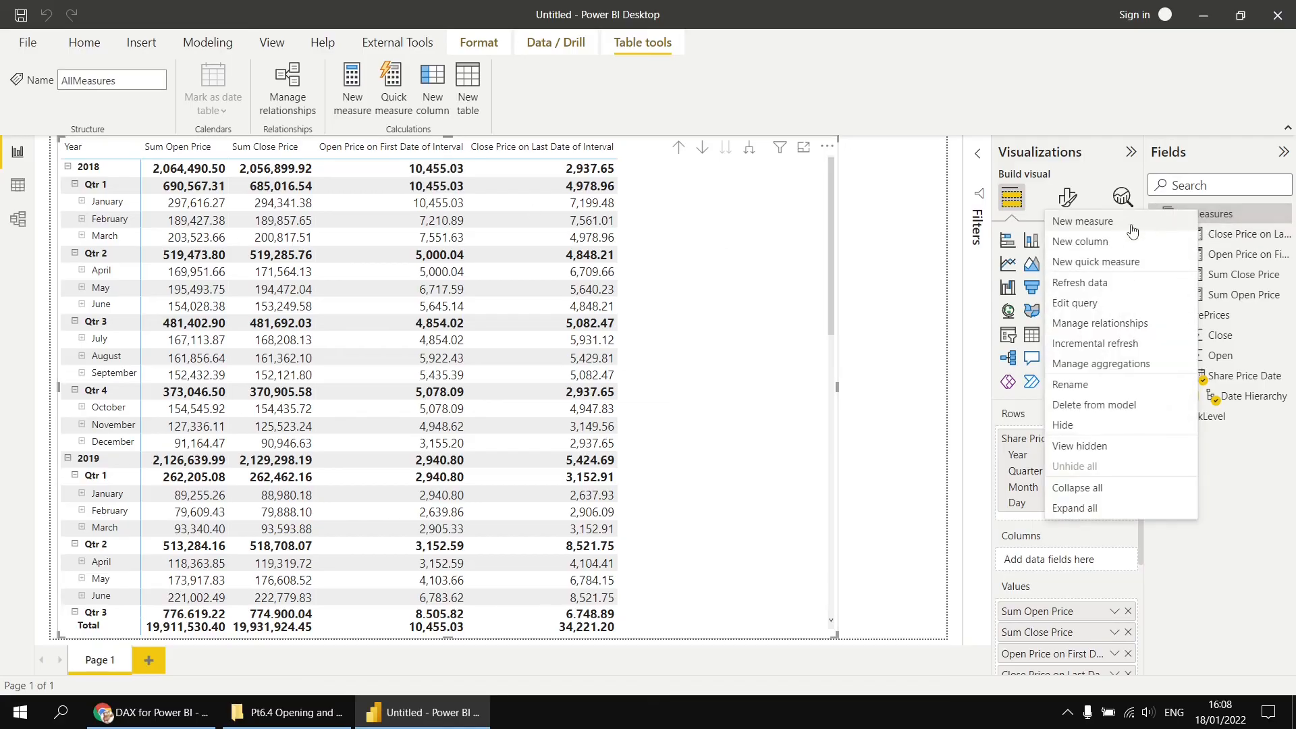
left_click(1132, 223)
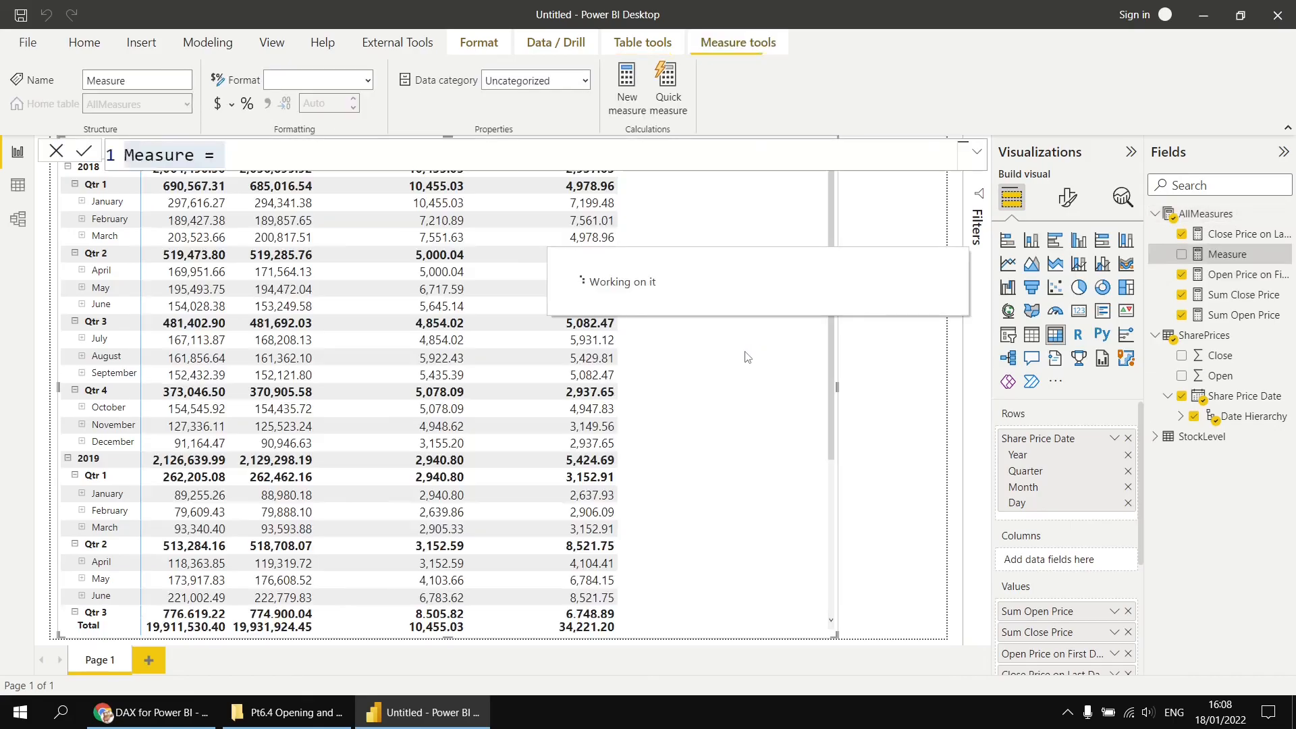
type("Share ")
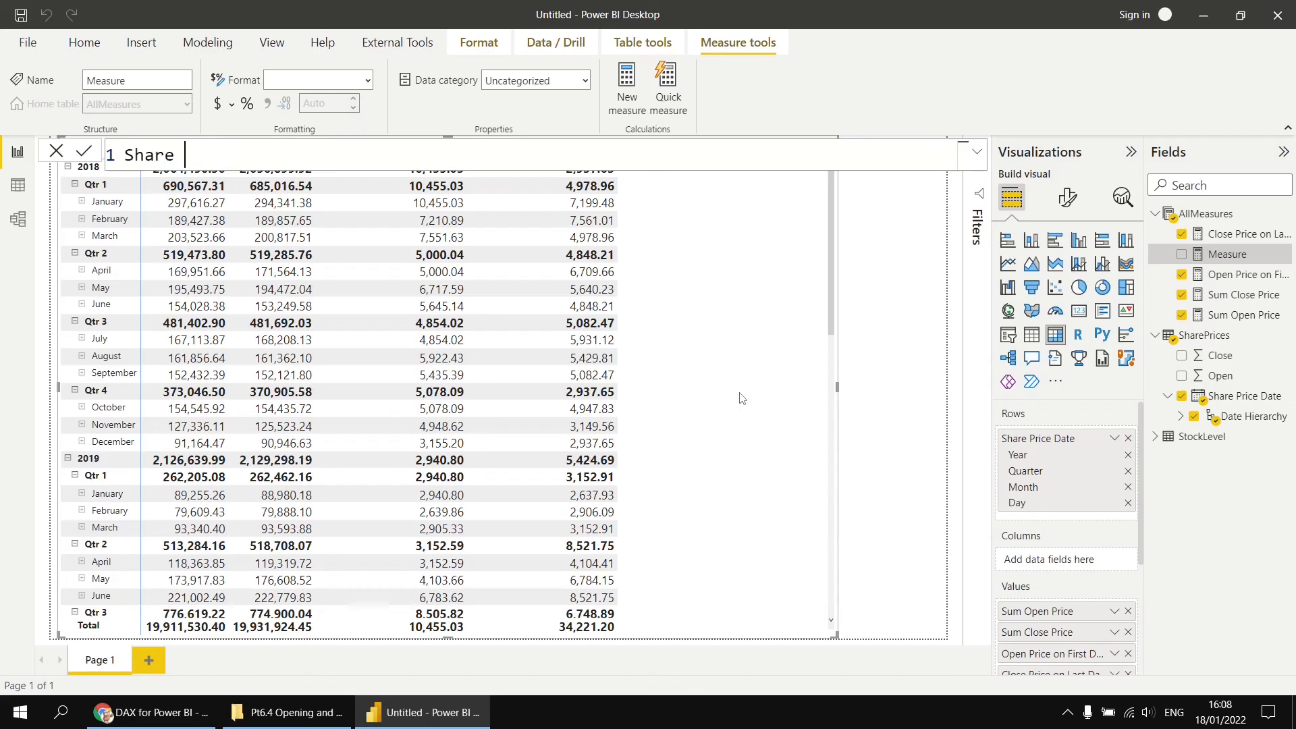
type("Price Growth Va")
key("BackSpace")
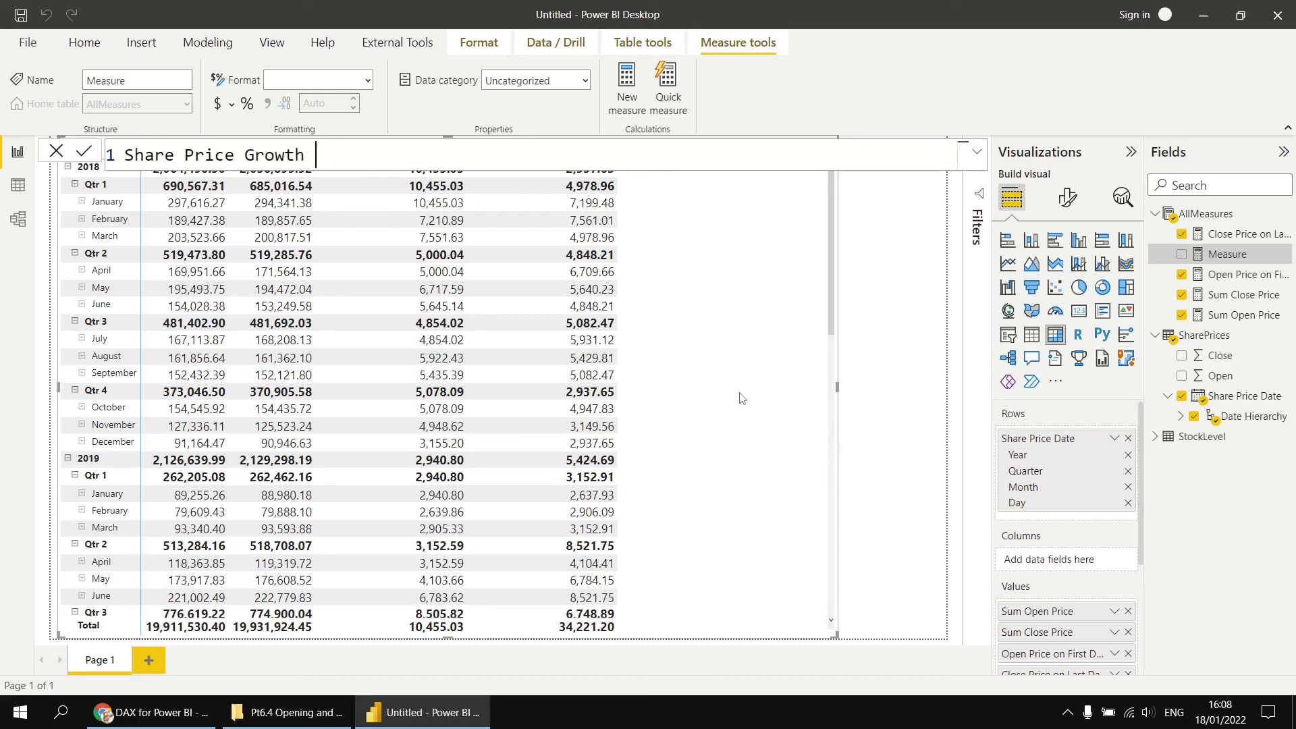
type("Value = [")
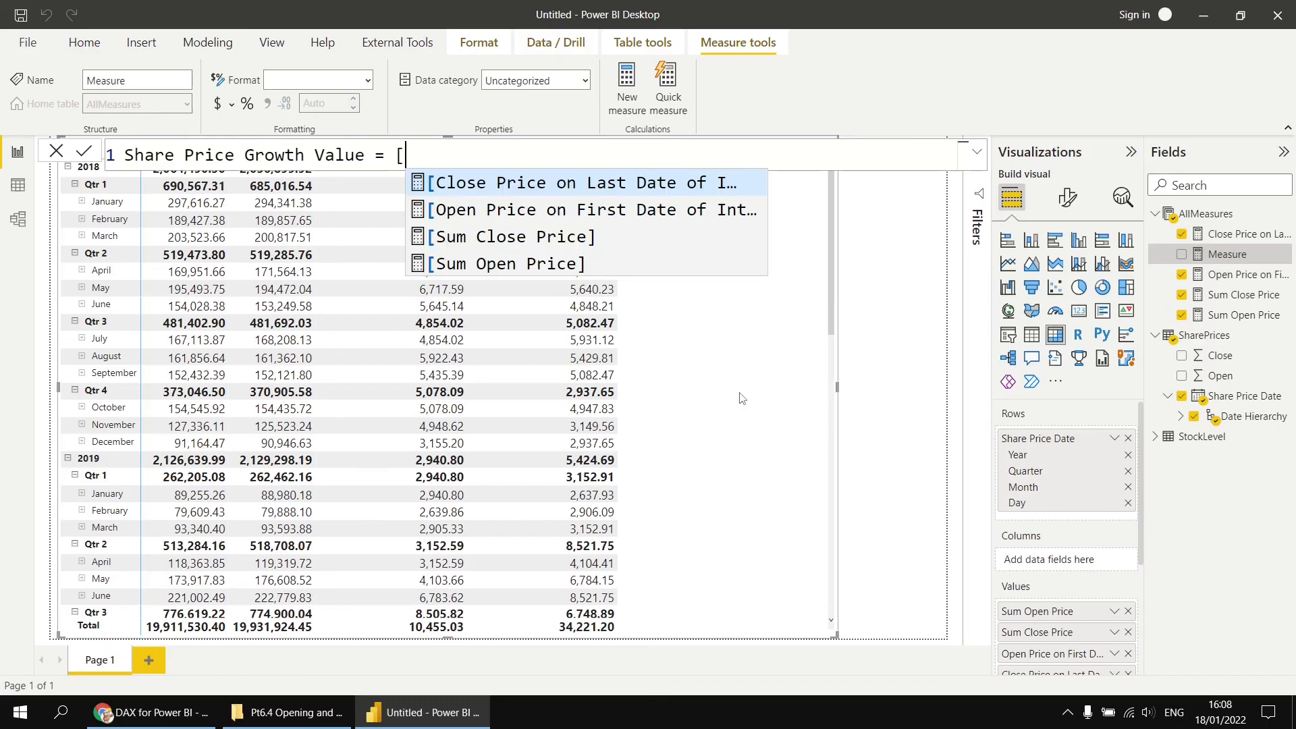
key("Tab")
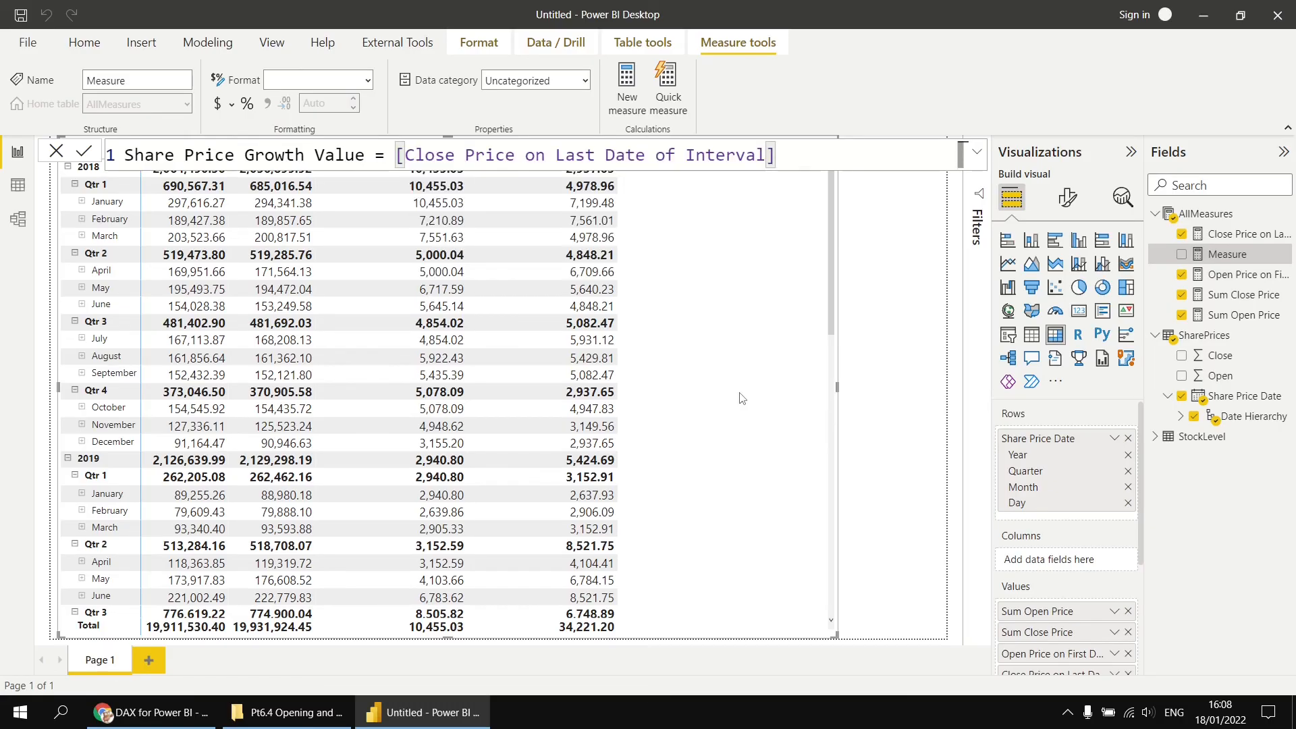
type("- [")
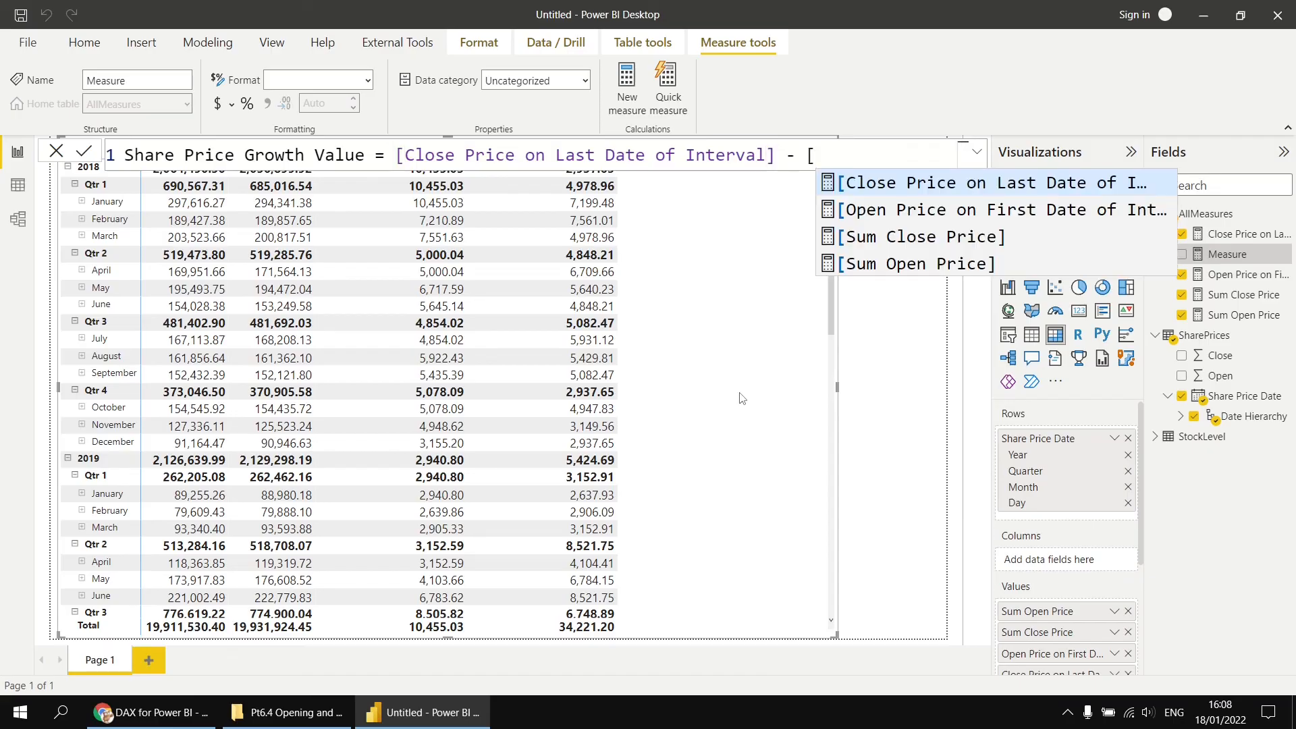
type("op")
key("Tab")
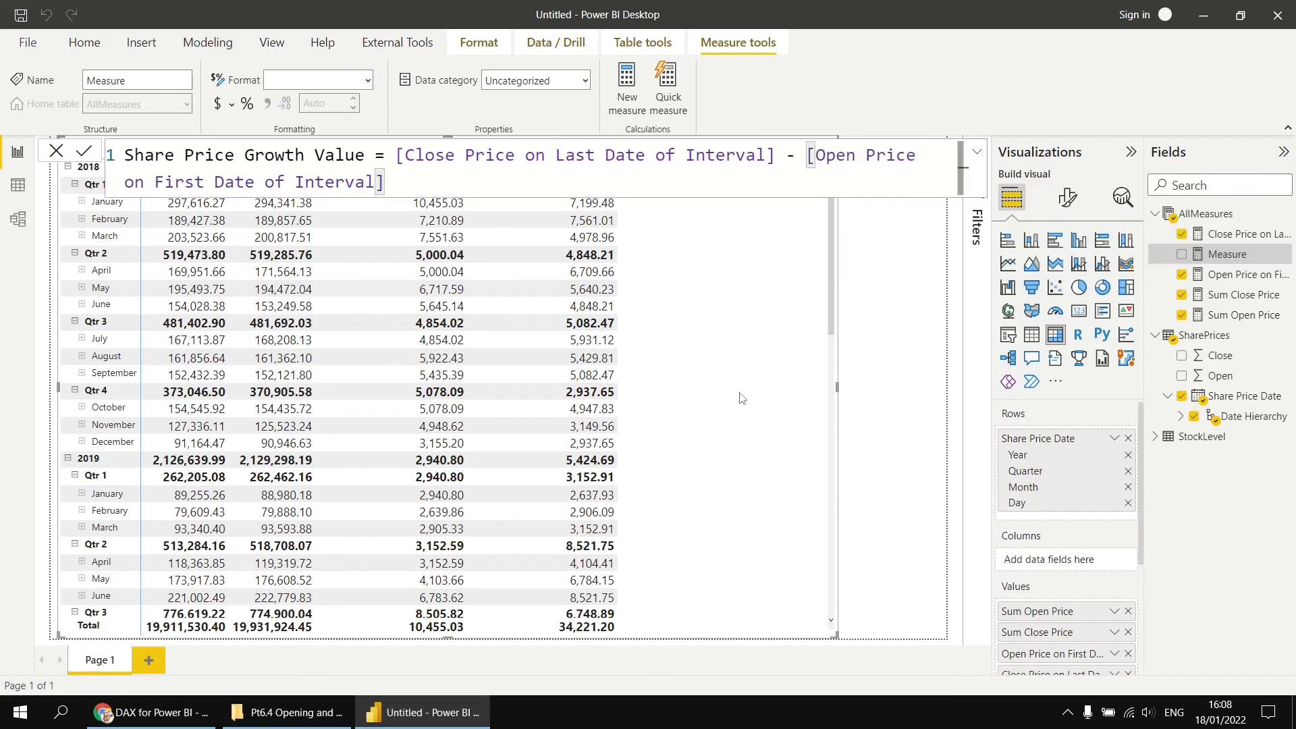
key("Return")
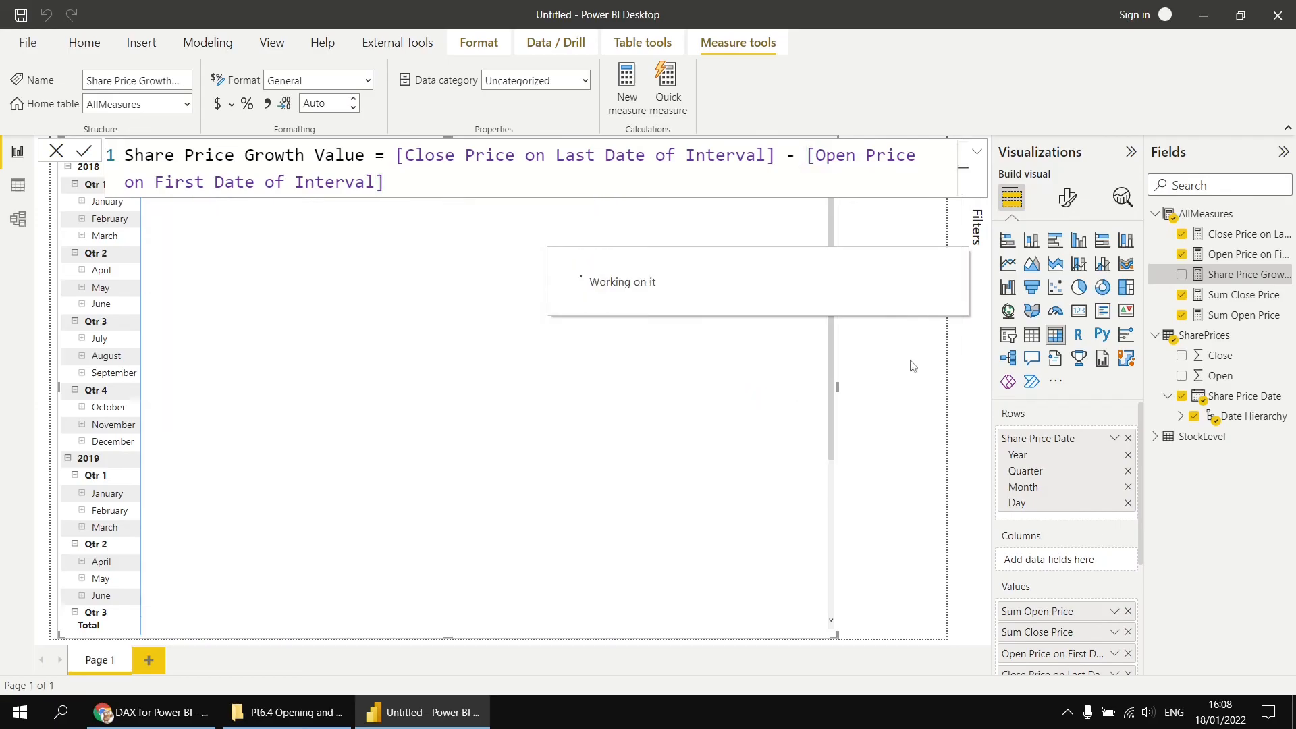
left_click_drag(1234, 275, 759, 308)
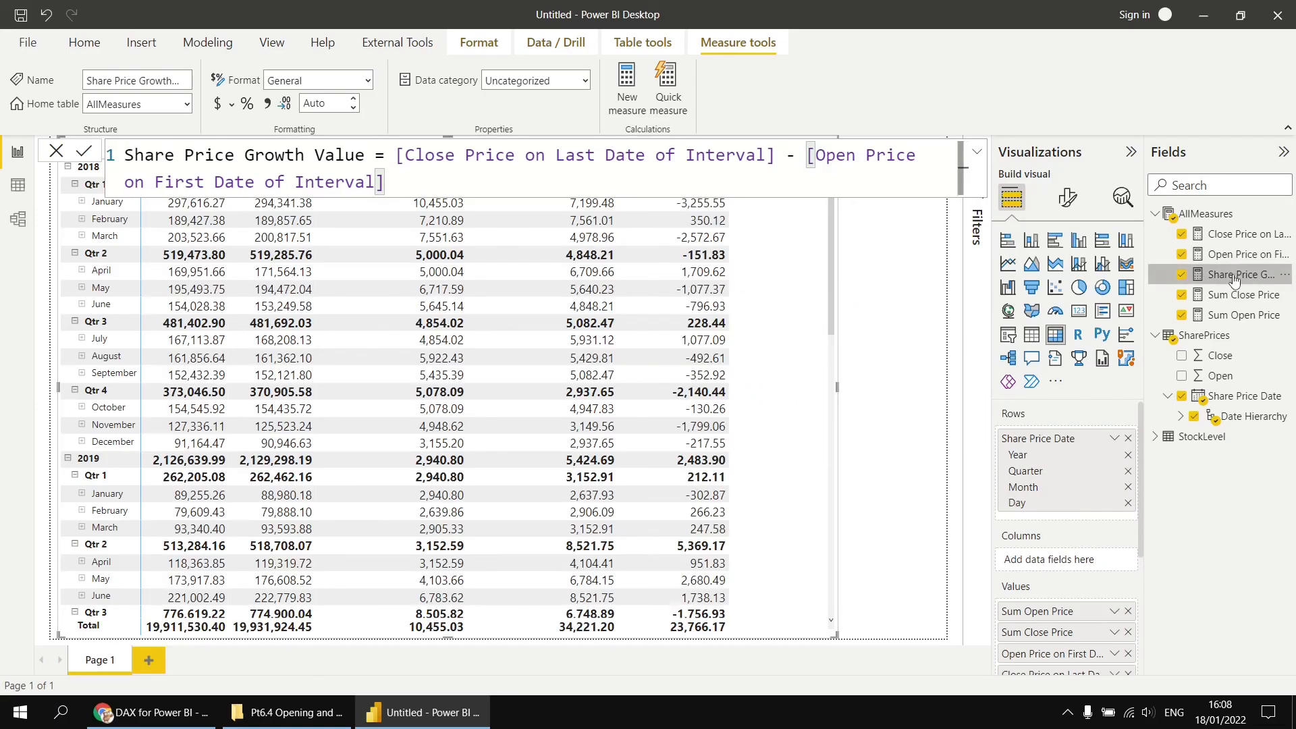
- Create a measure Share Price Growth % = DIVIDE([Share Price Growth Value], [Open Price on First Date of Interval]) and commit it
right_click(1202, 216)
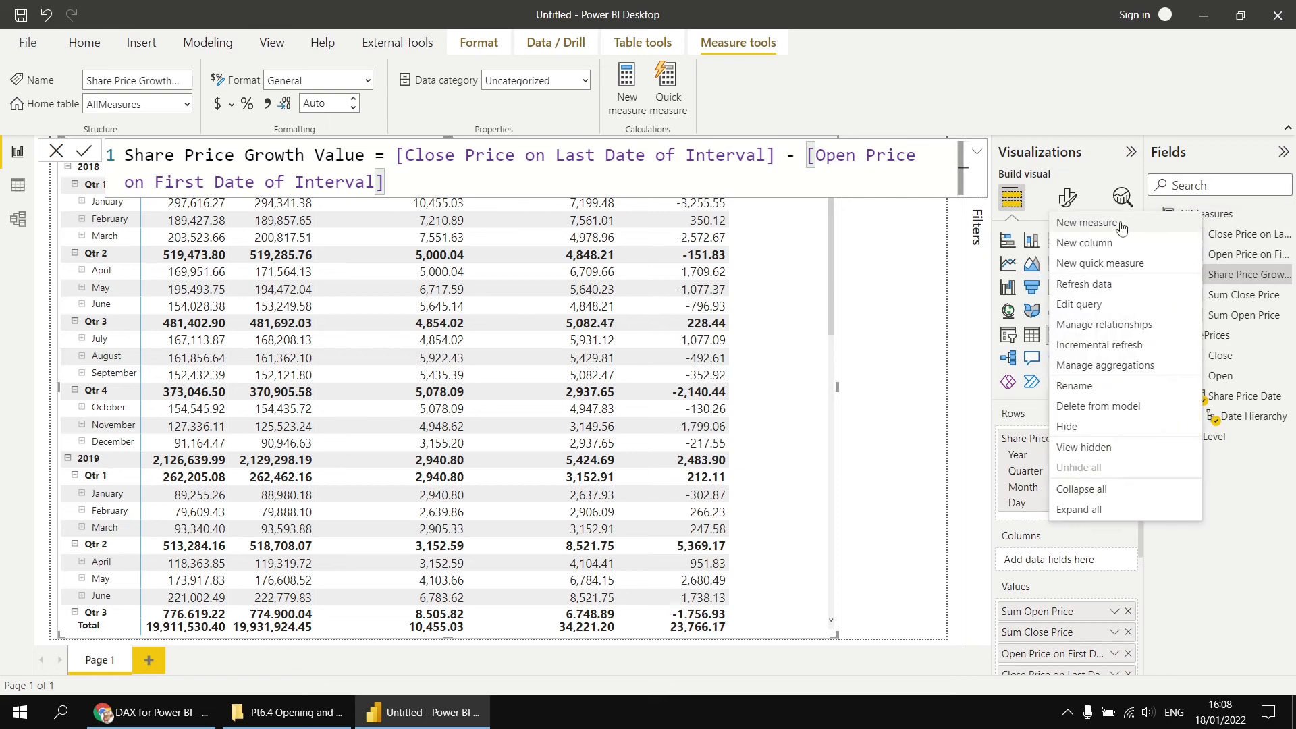
left_click(1094, 217)
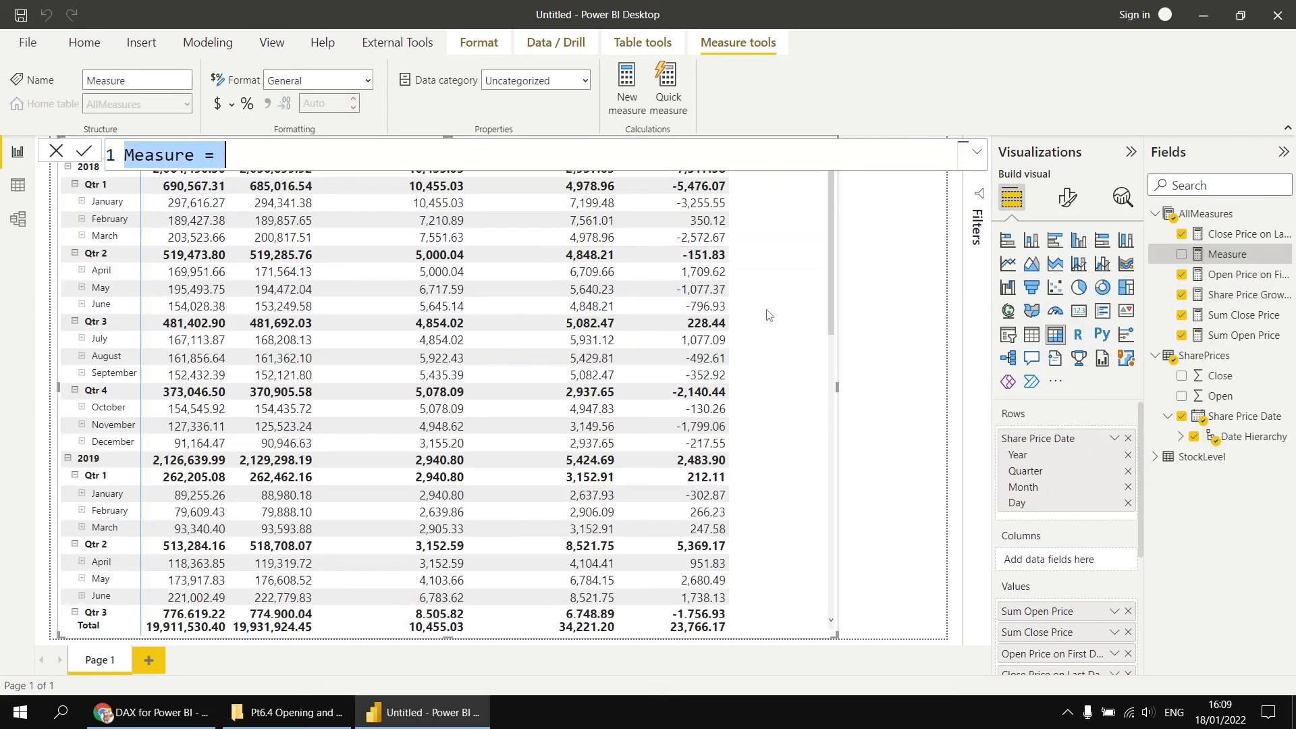
type("Share Proce")
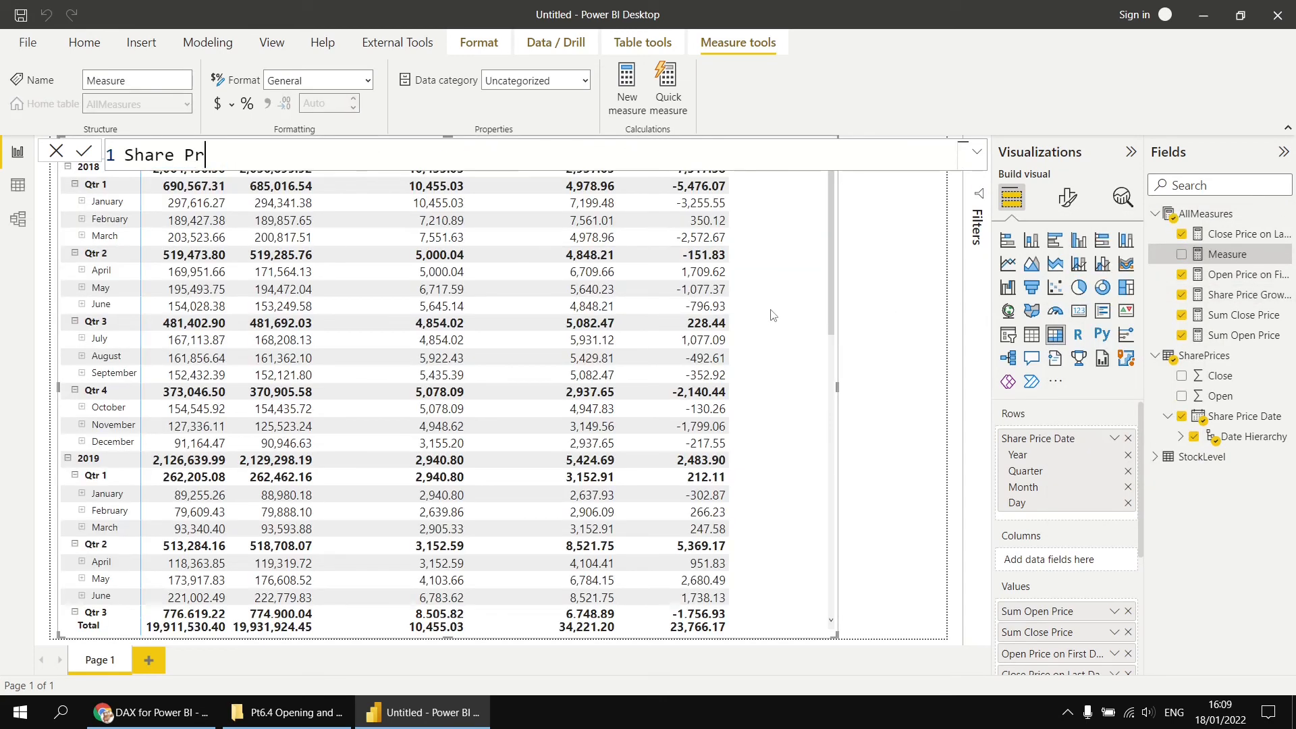
key("BackSpace")
key("BackSpace")
key("BackSpace")
type("ice Growth % ")
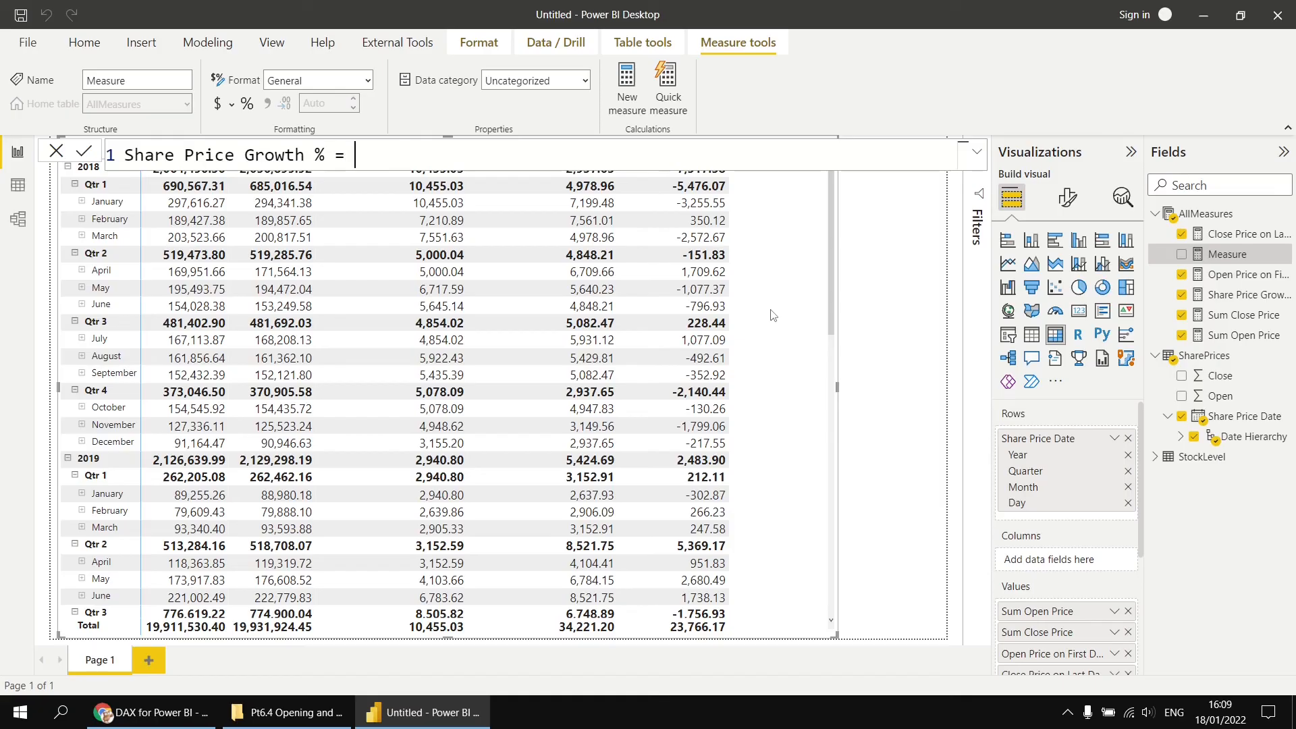
type("= DIVIDE(")
key("shift+Return")
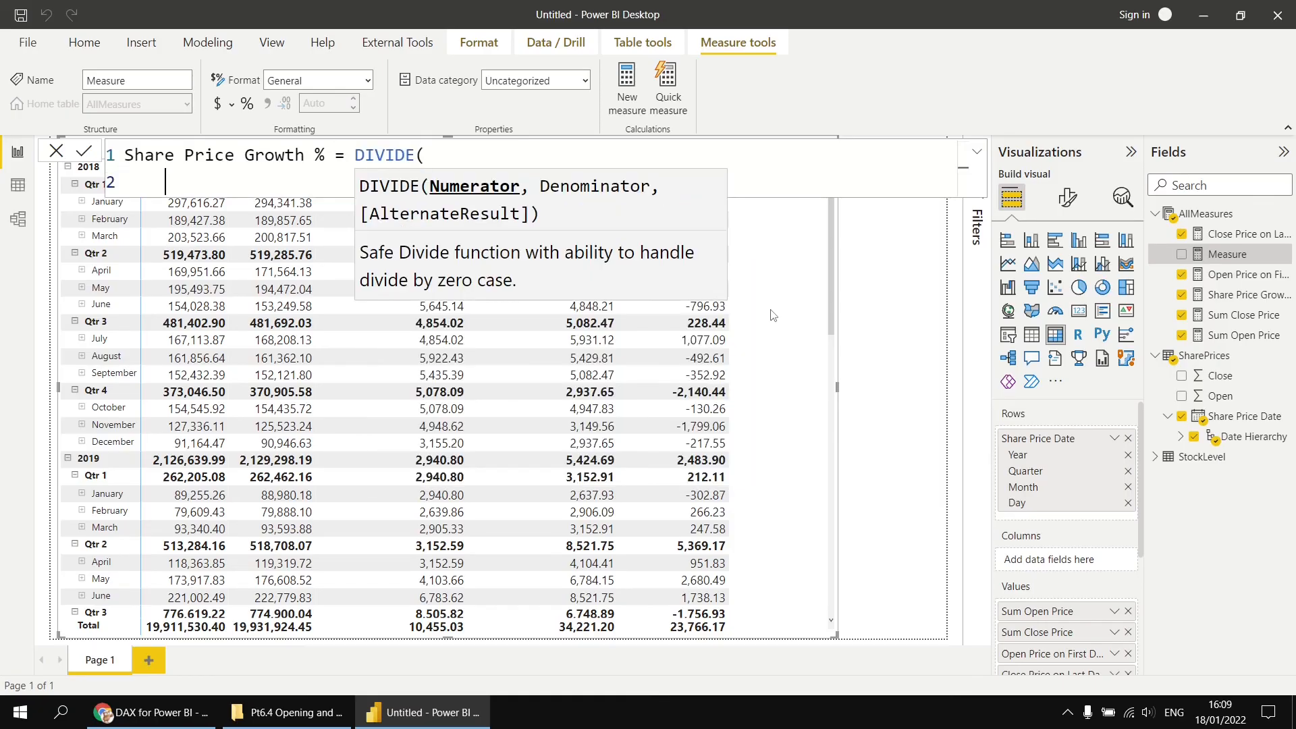
type("[")
key("Down")
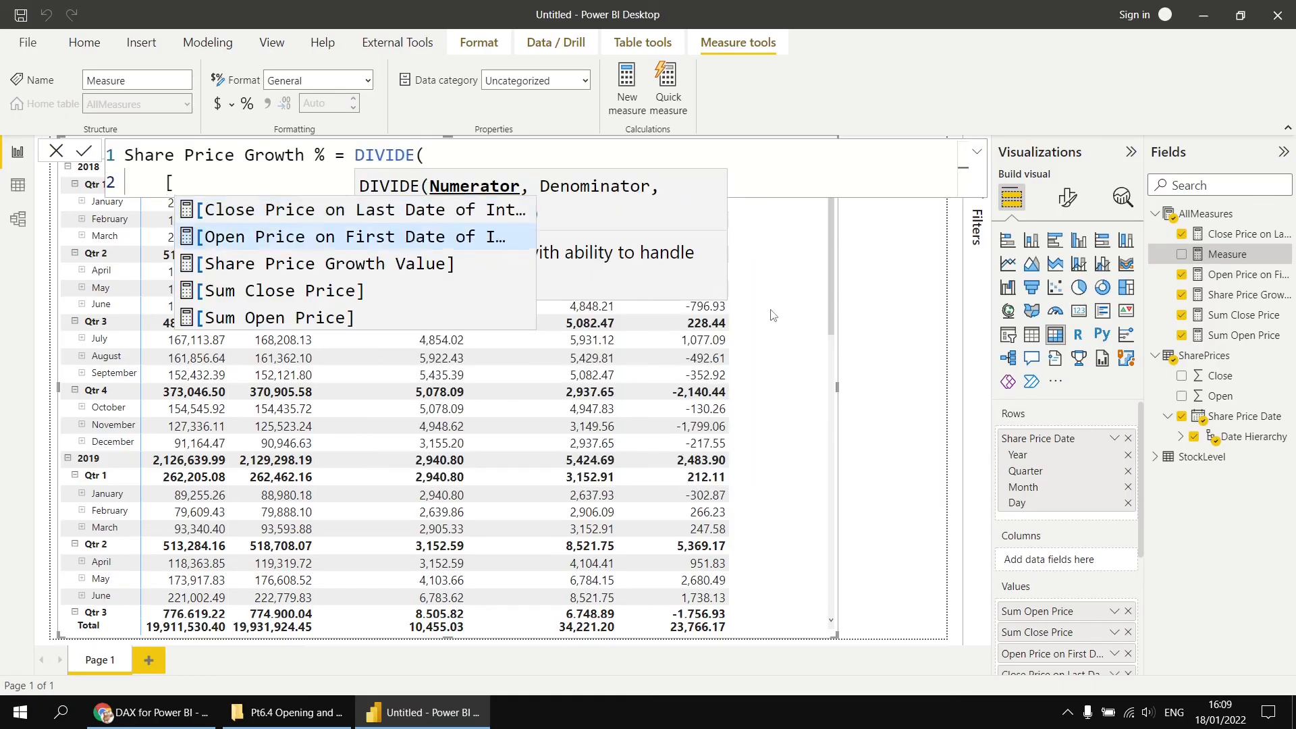
key("Down")
key("Tab")
type(",")
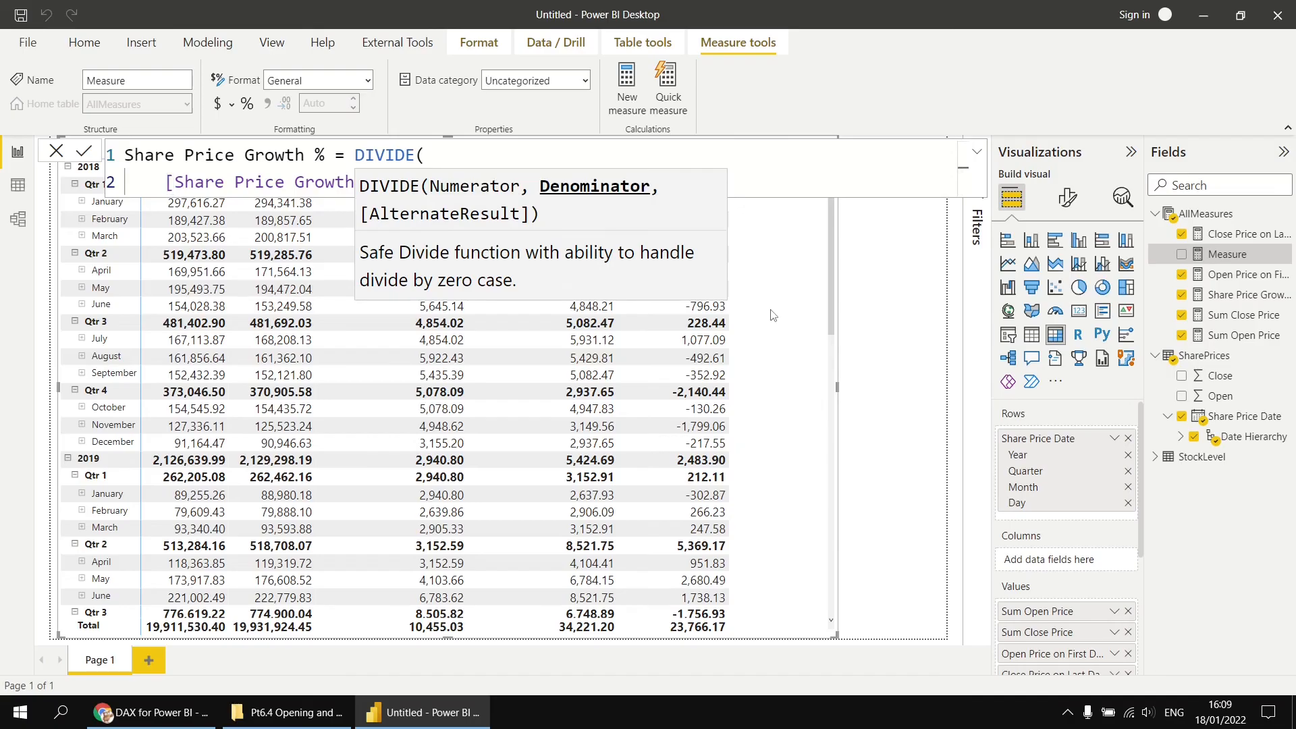
key("shift+Return")
type("[o")
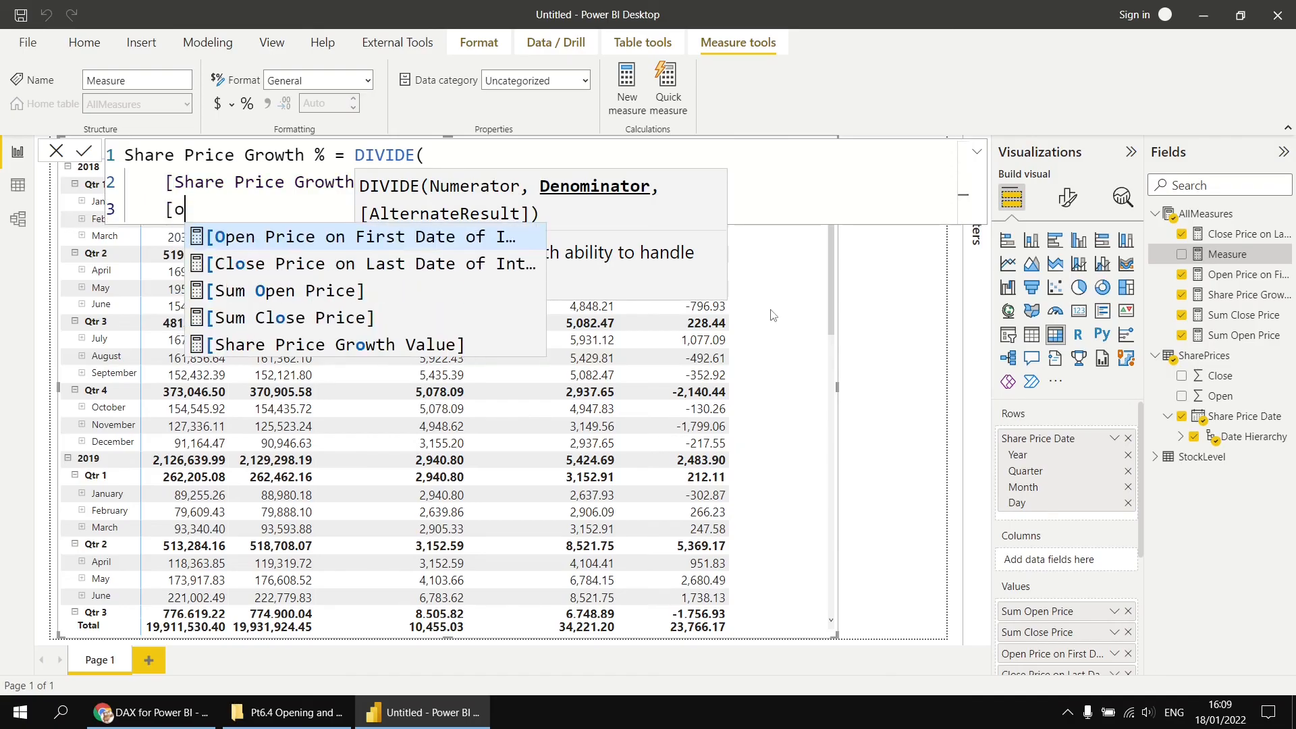
key("Tab")
key("shift+Return")
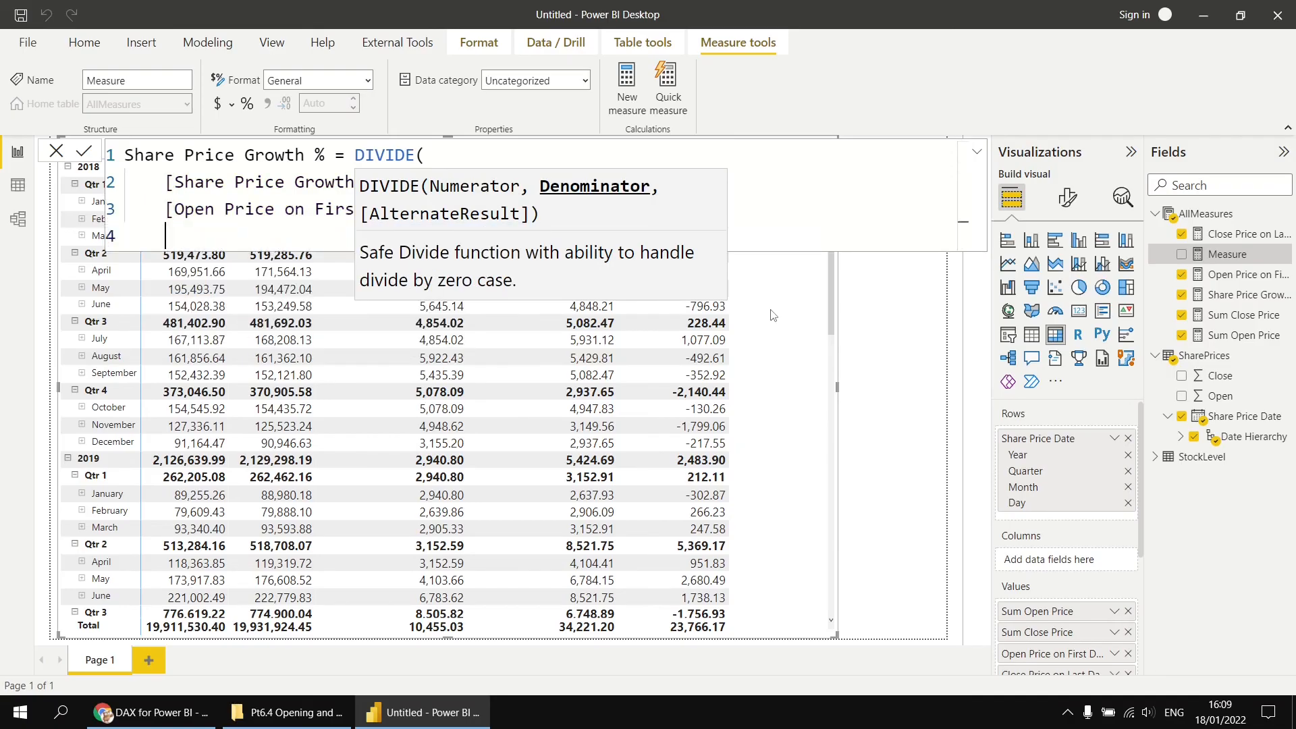
type(")")
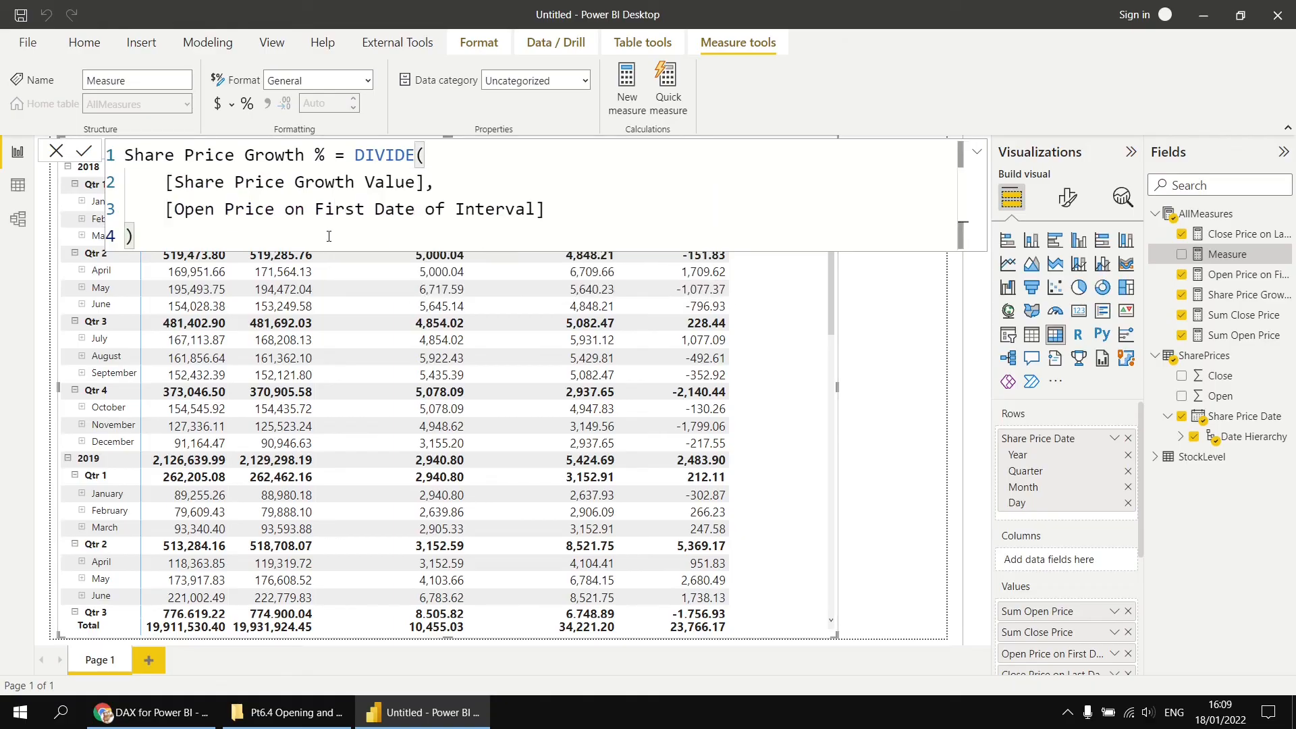
left_click(85, 153)
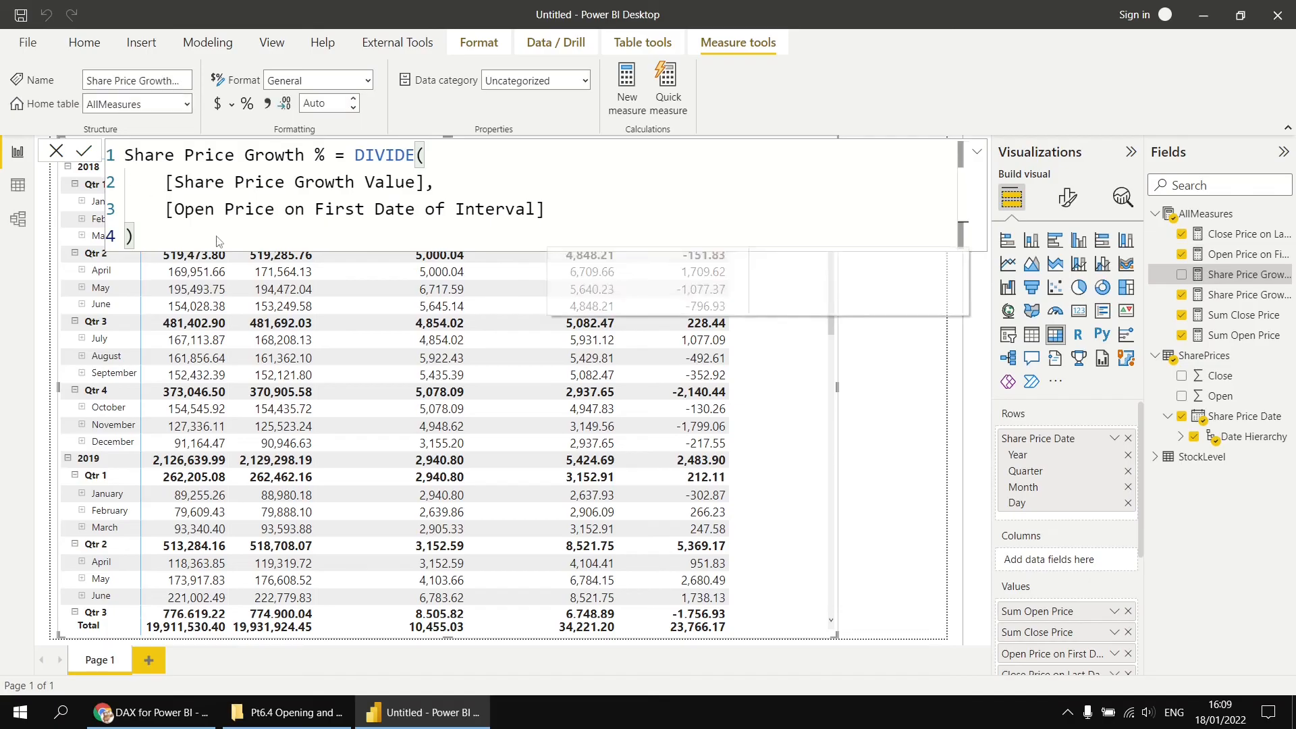
- Format Share Price Growth % as a percentage and add it to the matrix
left_click(247, 104)
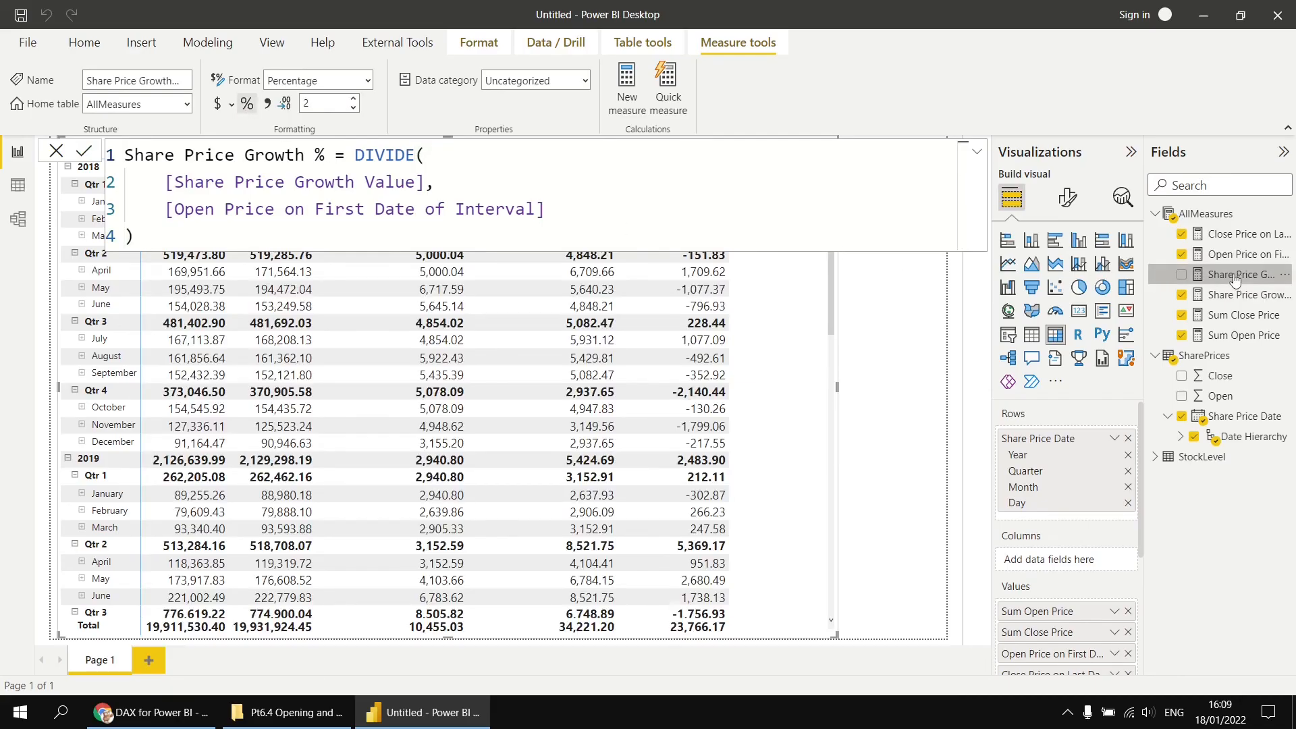
left_click_drag(1234, 280, 901, 365)
left_click(908, 392)
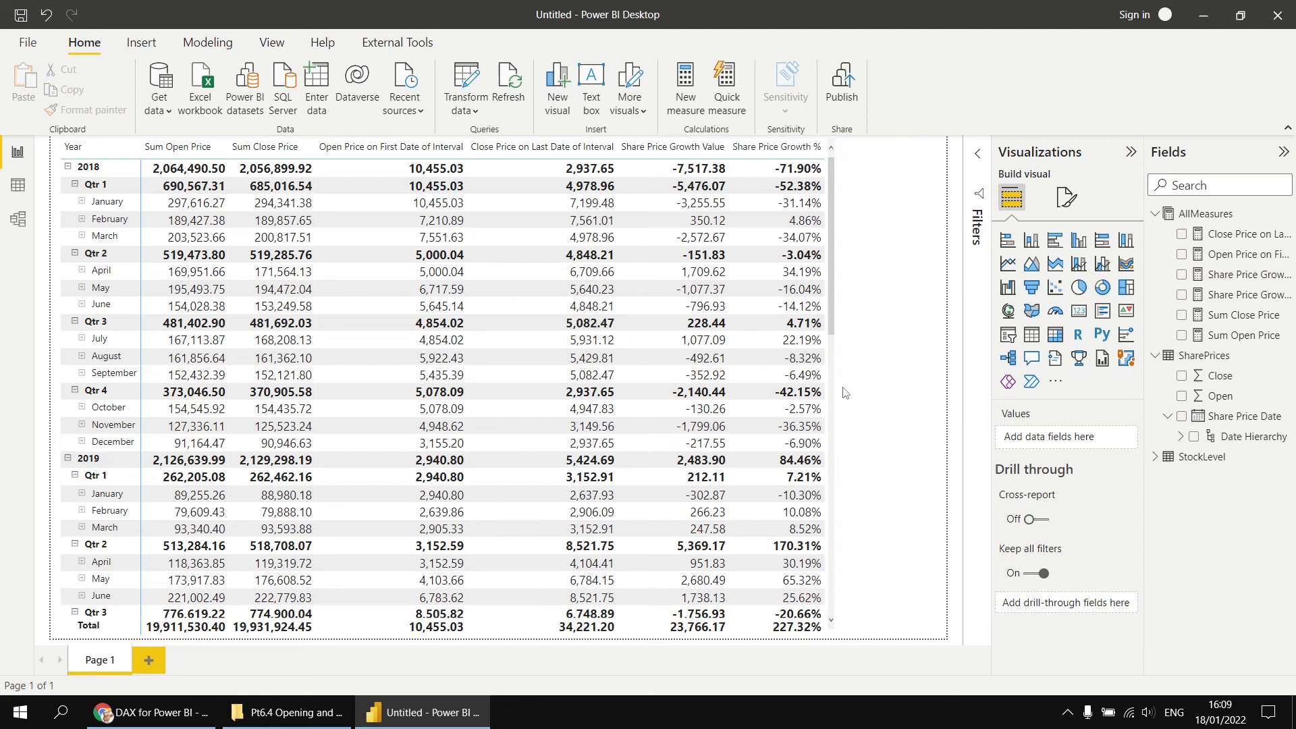
- Remove Sum Open Price and Sum Close Price from the matrix values
left_click(430, 339)
scroll(429, 338, "down", 5)
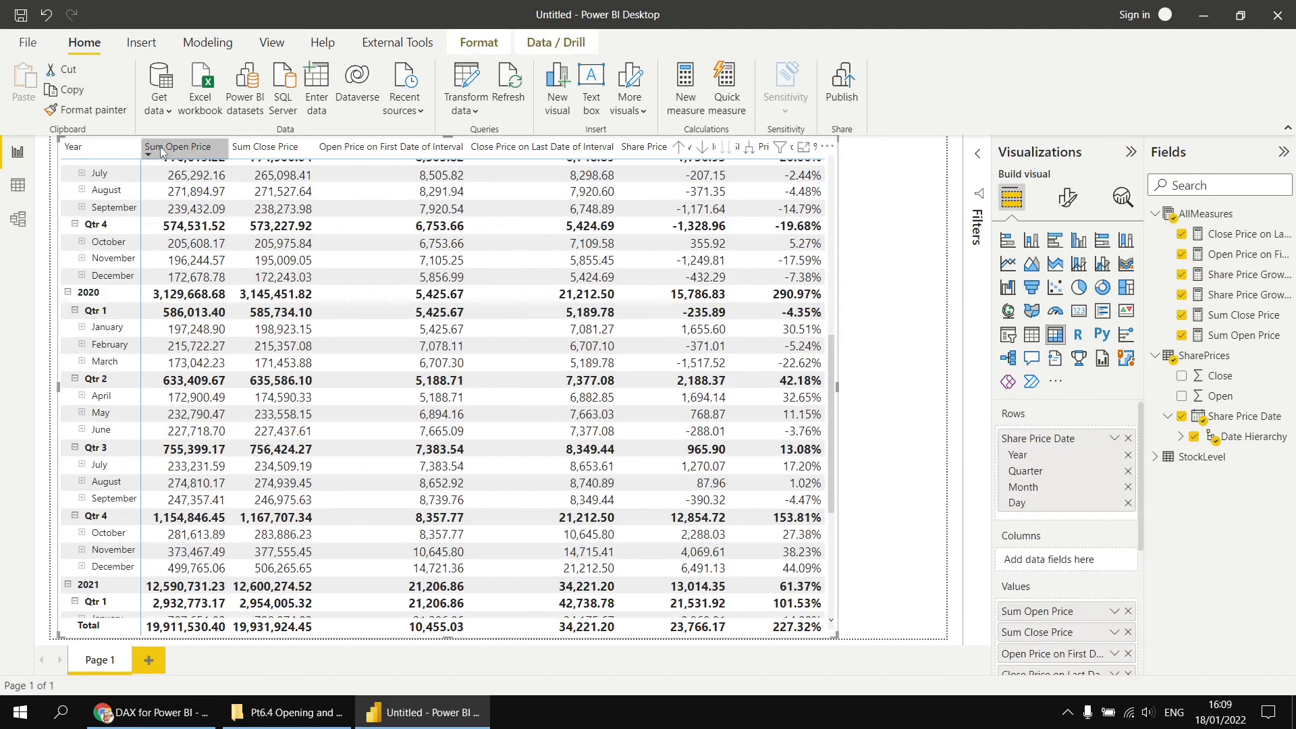
left_click(1128, 611)
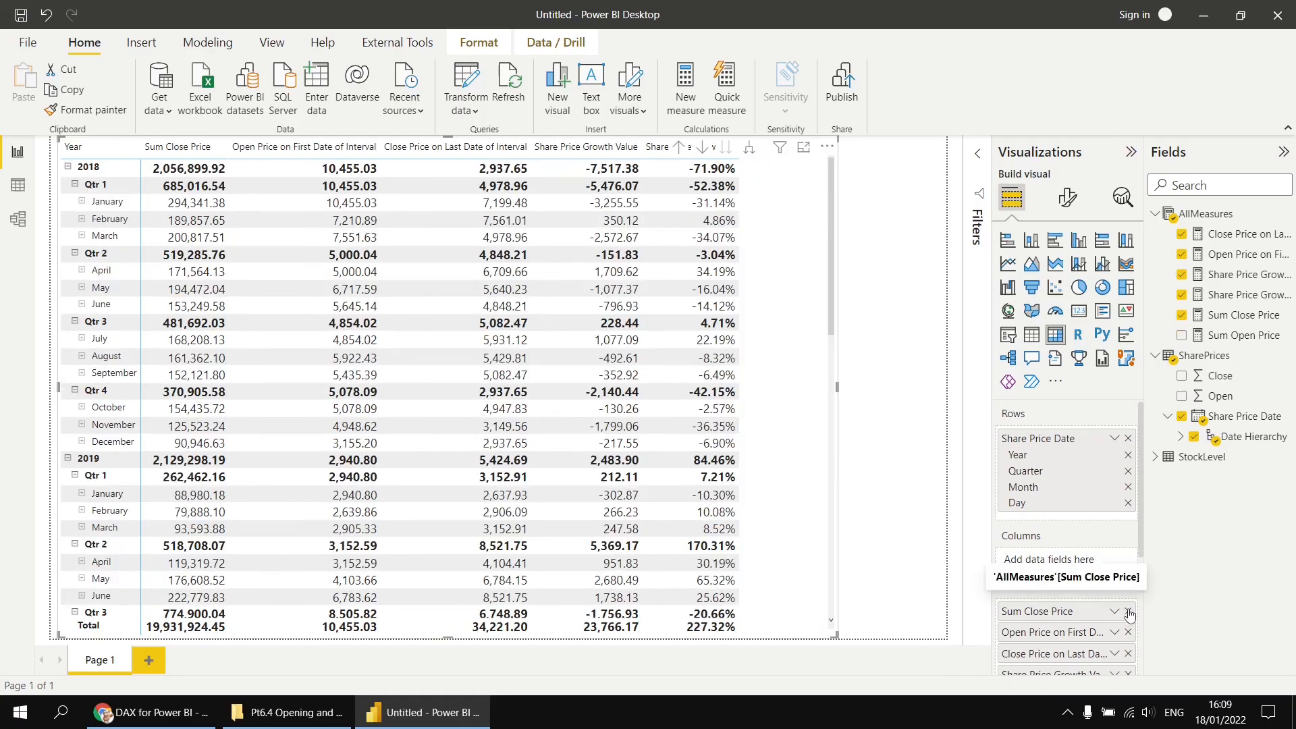
left_click(1129, 611)
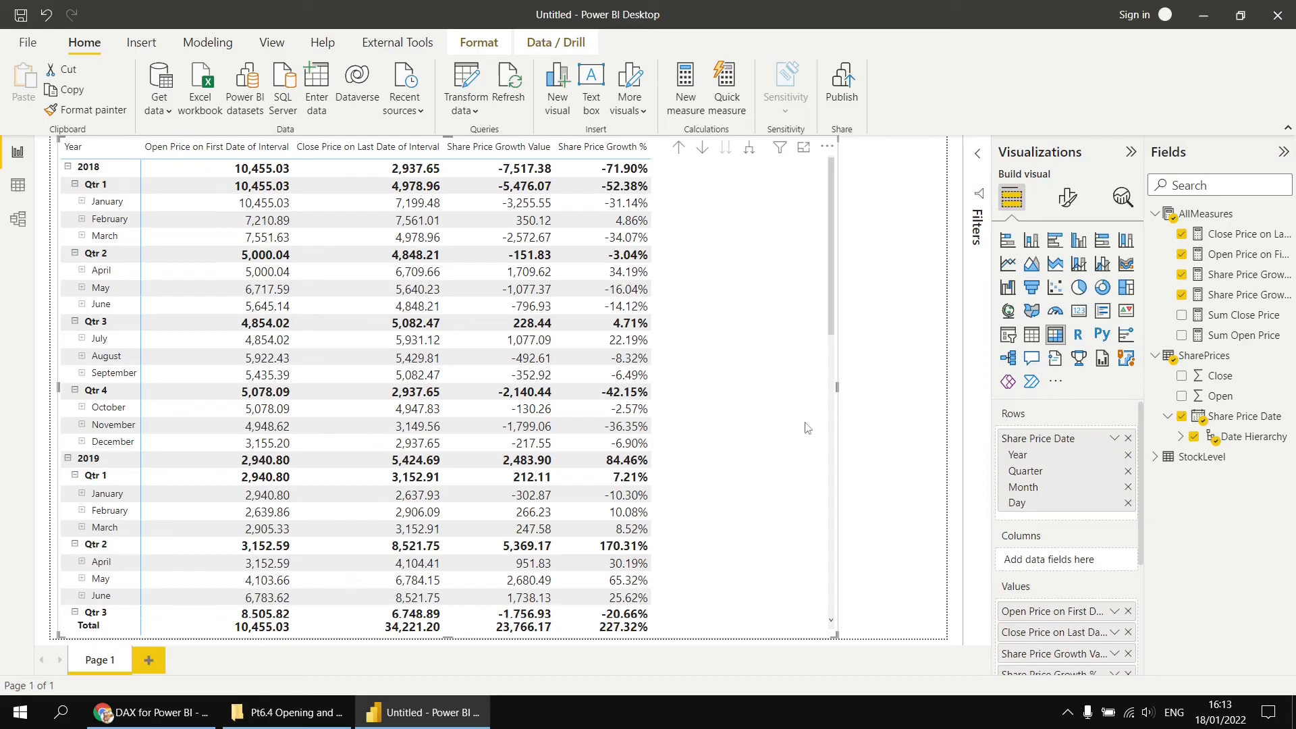
- Duplicate the report page and drill the copied matrix up to year level
right_click(98, 662)
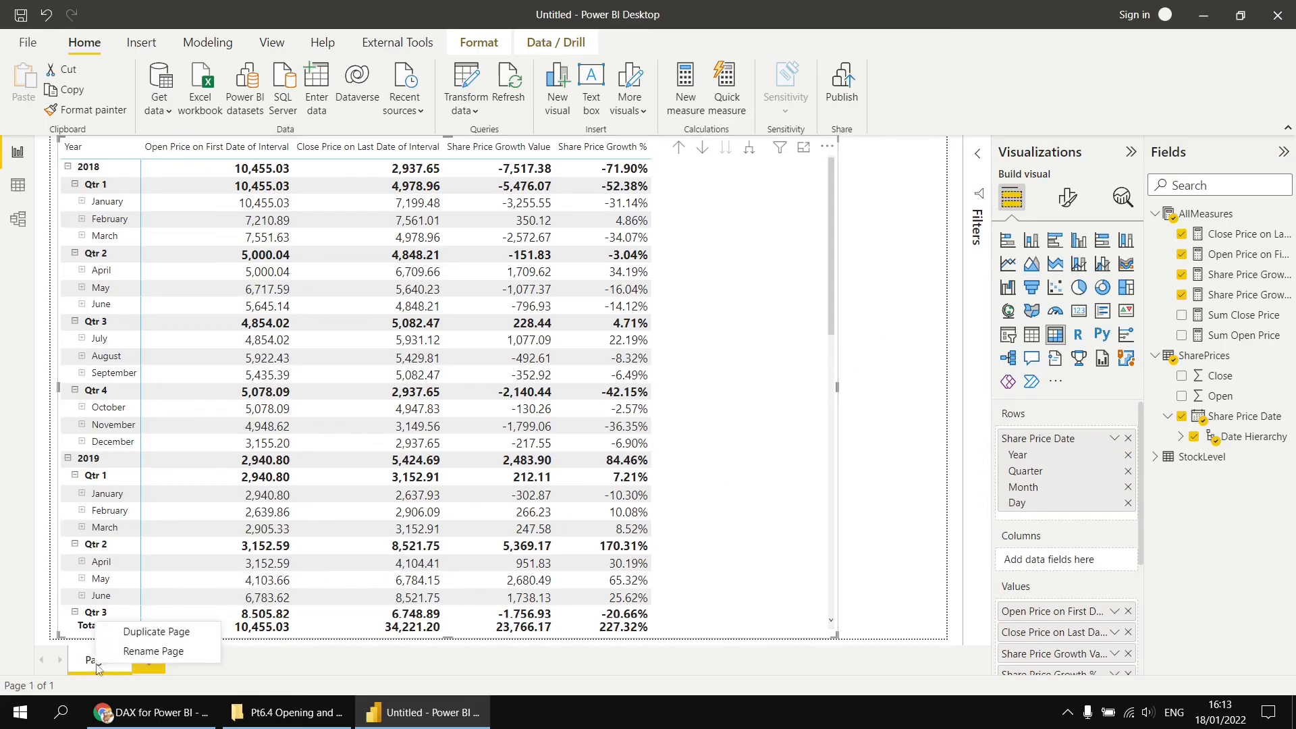
left_click(160, 635)
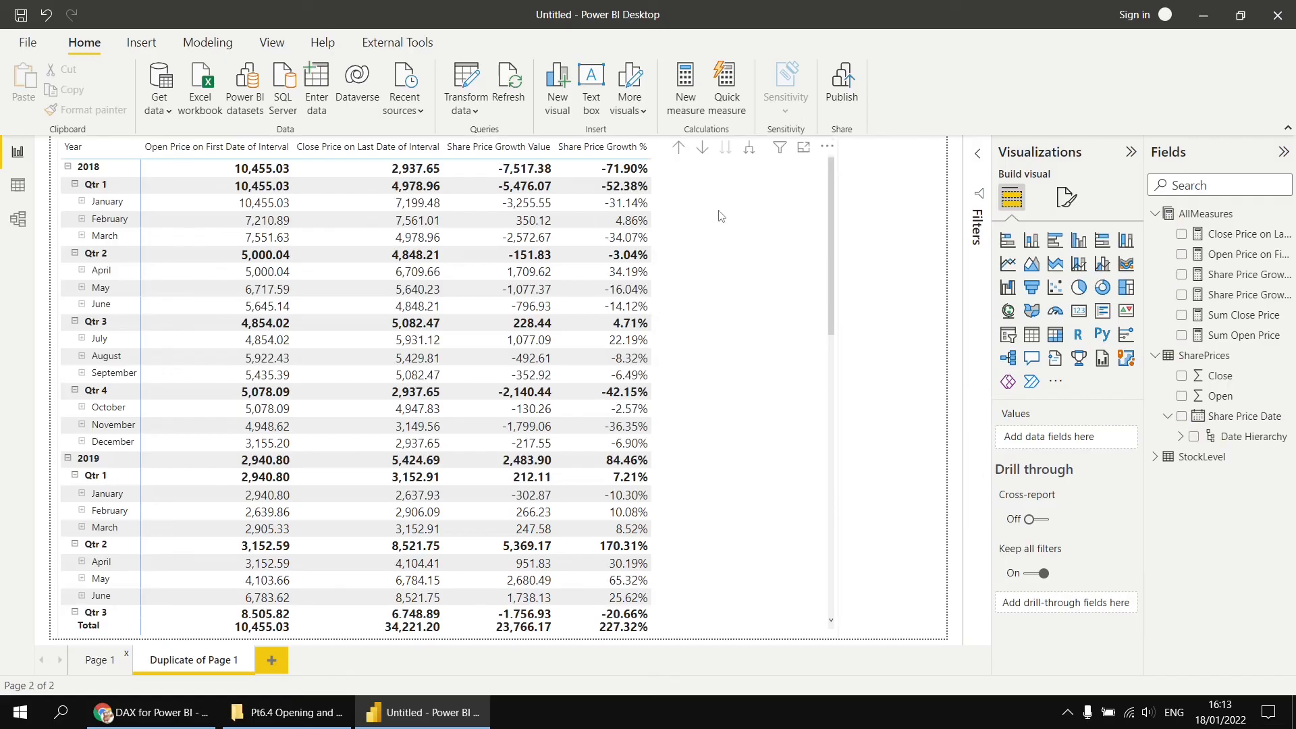
left_click(679, 148)
left_click(679, 147)
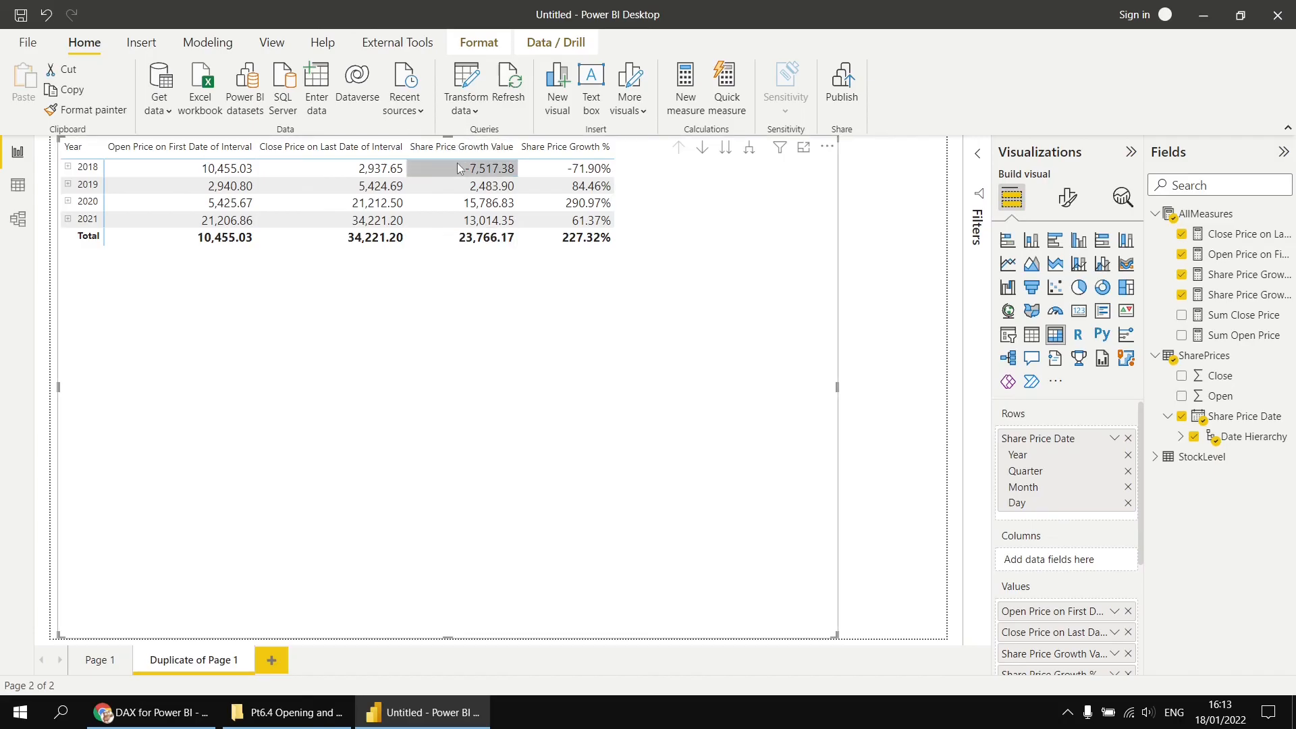
- Remove all values except Share Price Growth Value from the copied matrix and widen the visual
left_click(1128, 611)
left_click(1129, 613)
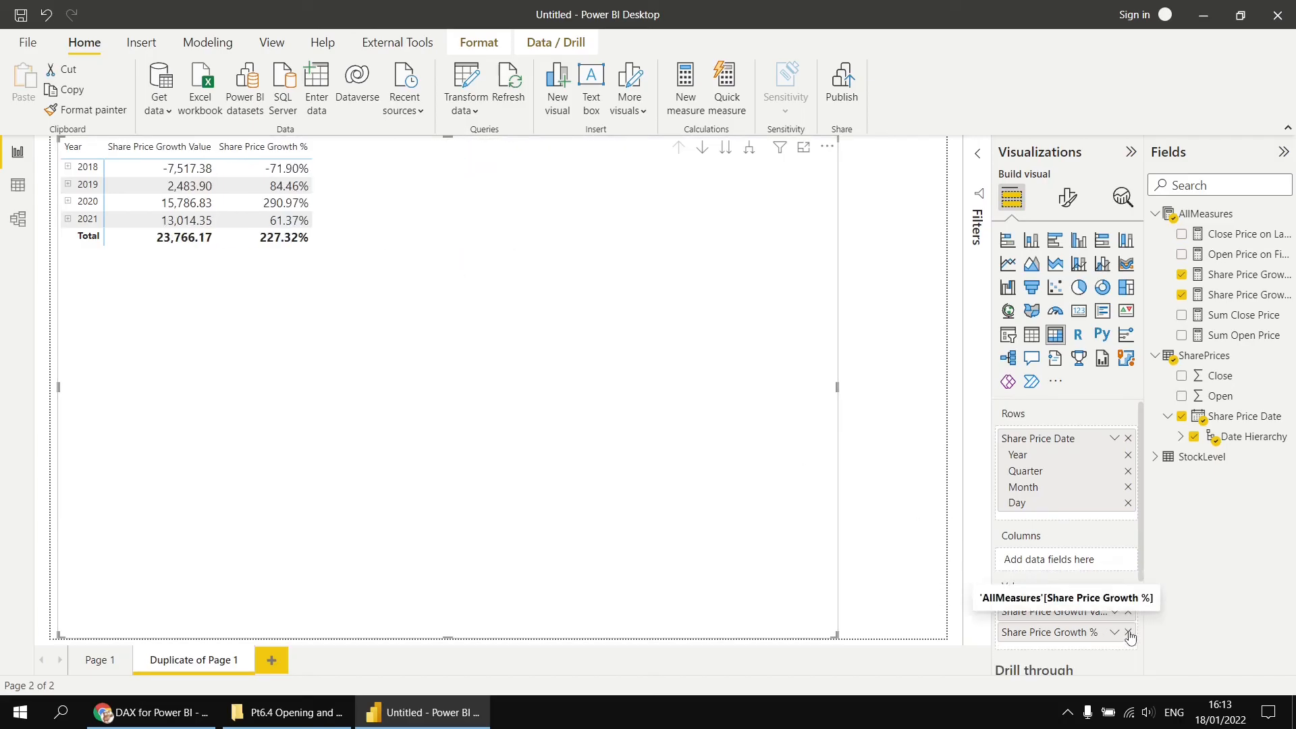
left_click(1128, 632)
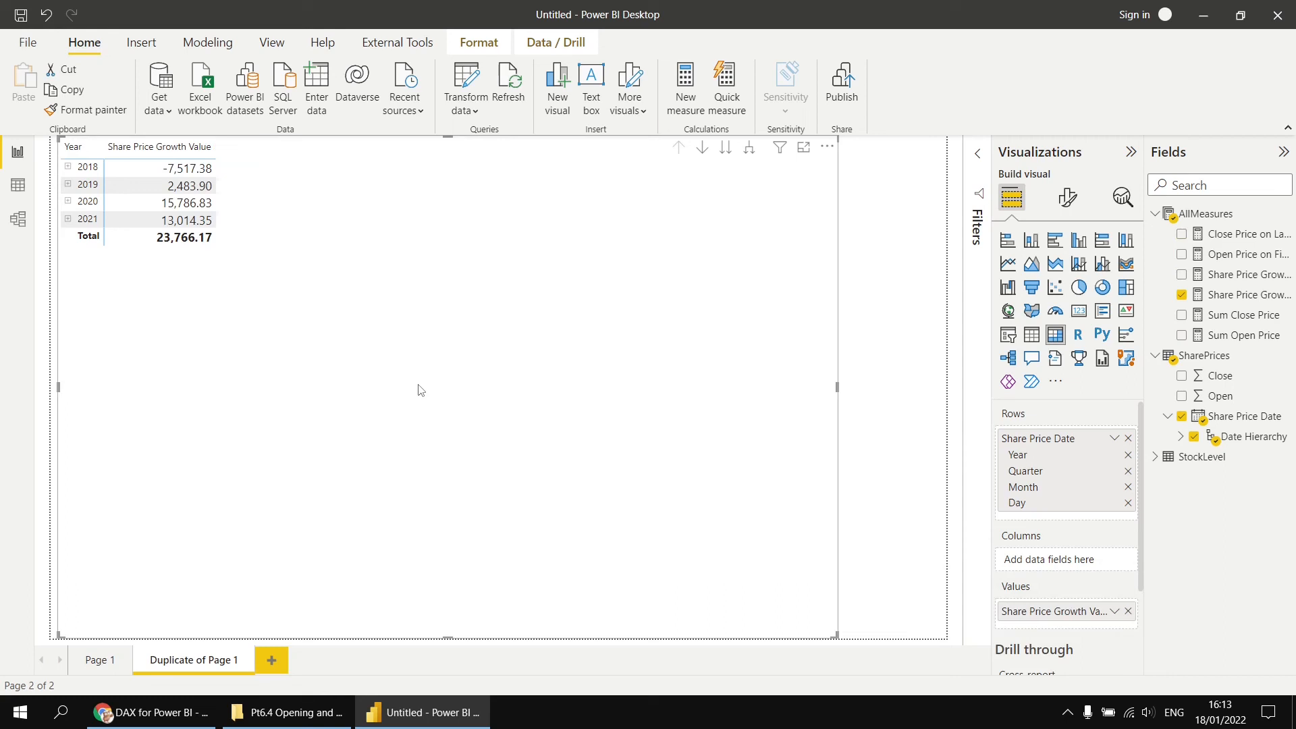
left_click_drag(838, 389, 945, 394)
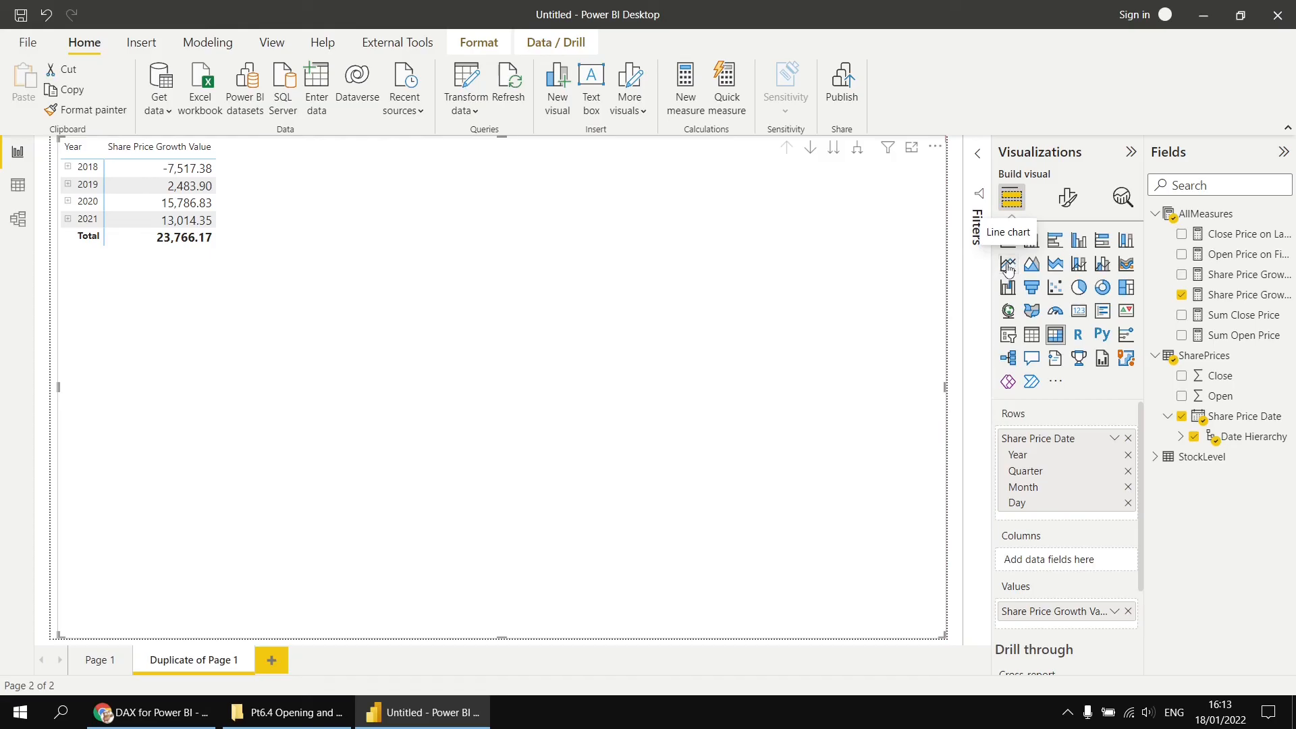
- Convert the visual to a line chart and expand all levels down to day
left_click(1009, 267)
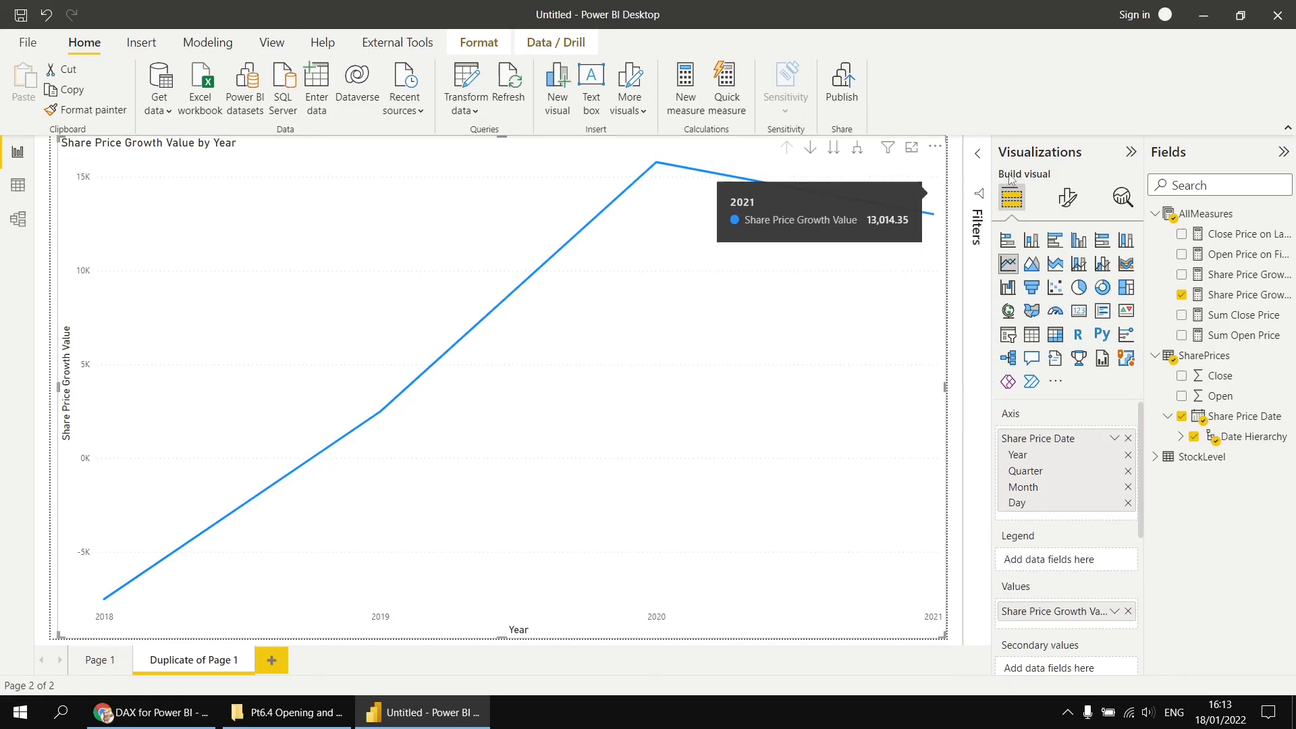
left_click(858, 154)
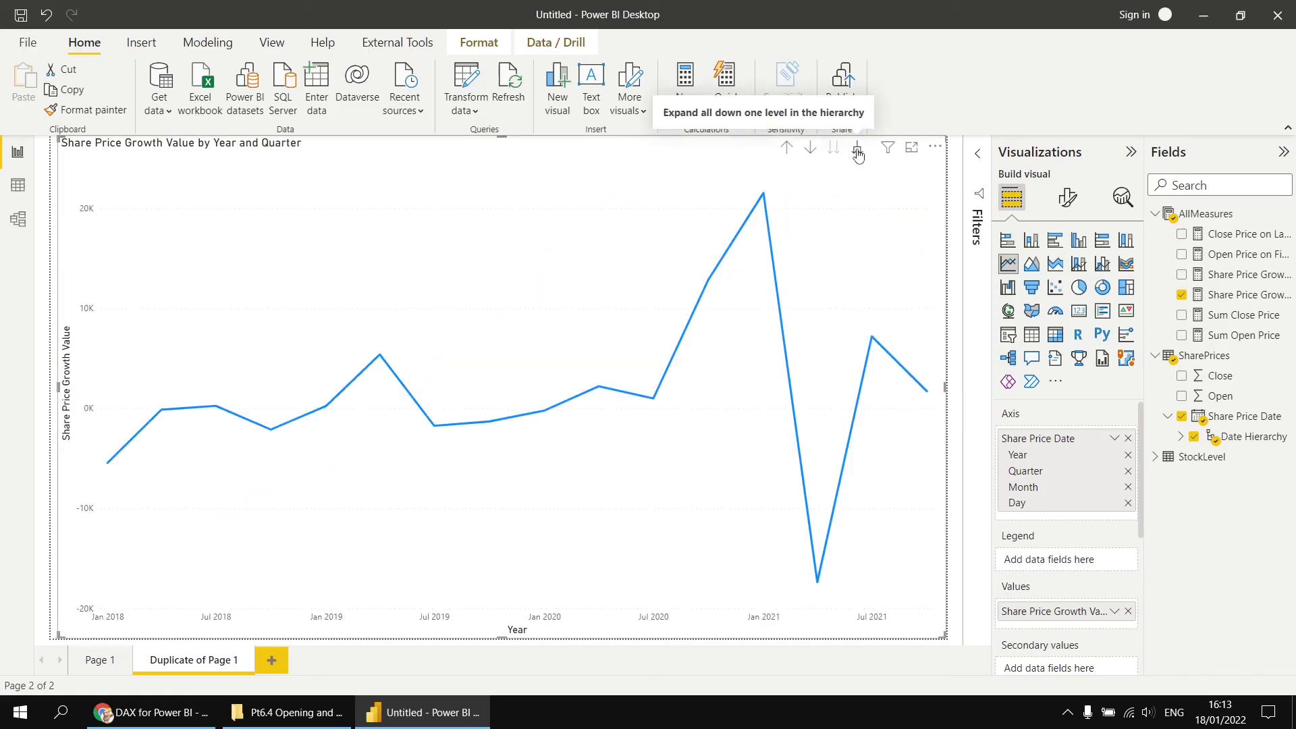
left_click(857, 154)
left_click(858, 154)
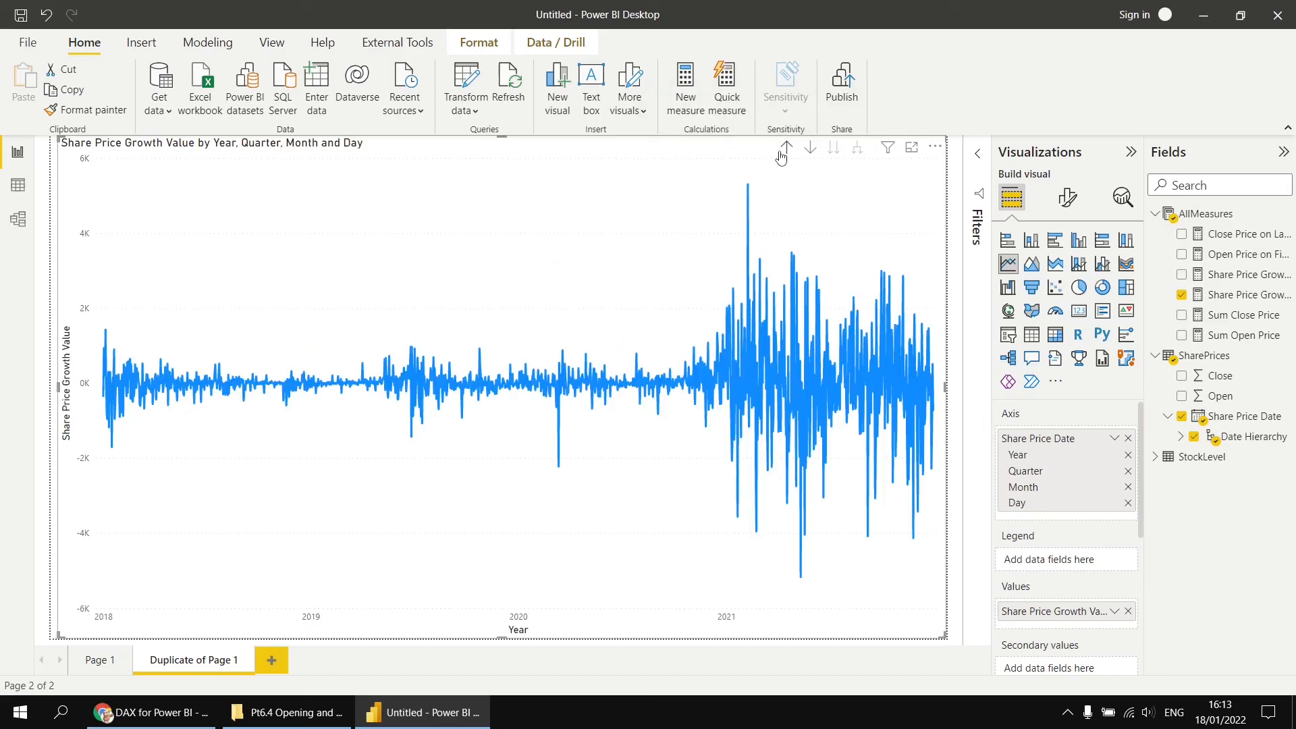
- Drill the line chart up one level, return to Page 1 and expand the matrix down to day level
left_click(788, 149)
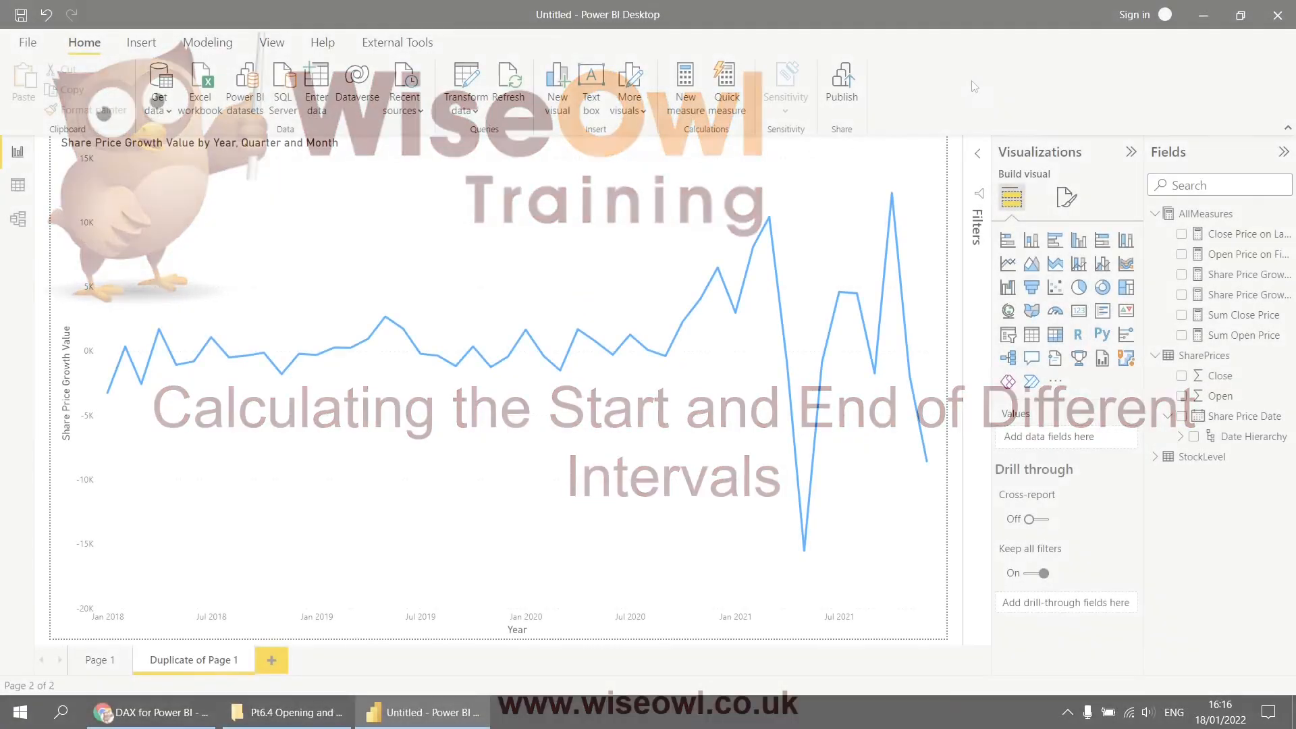
left_click(98, 662)
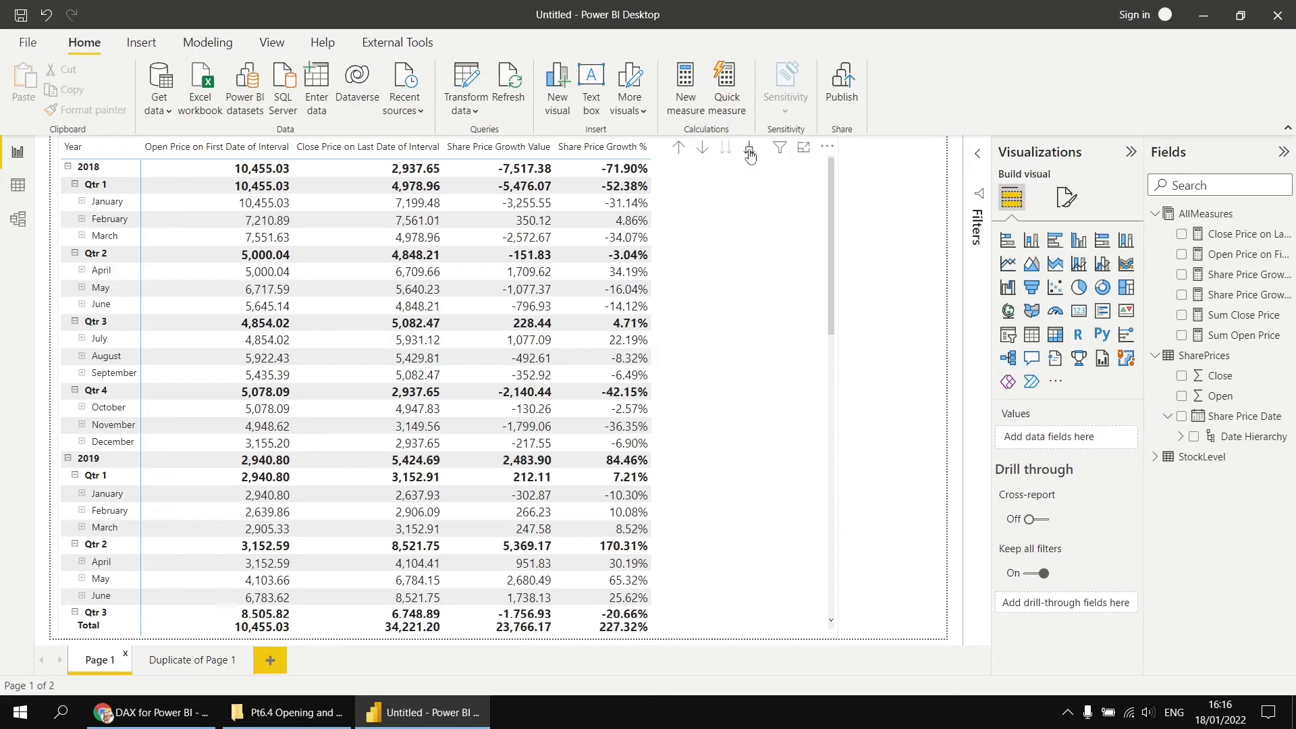
left_click(749, 150)
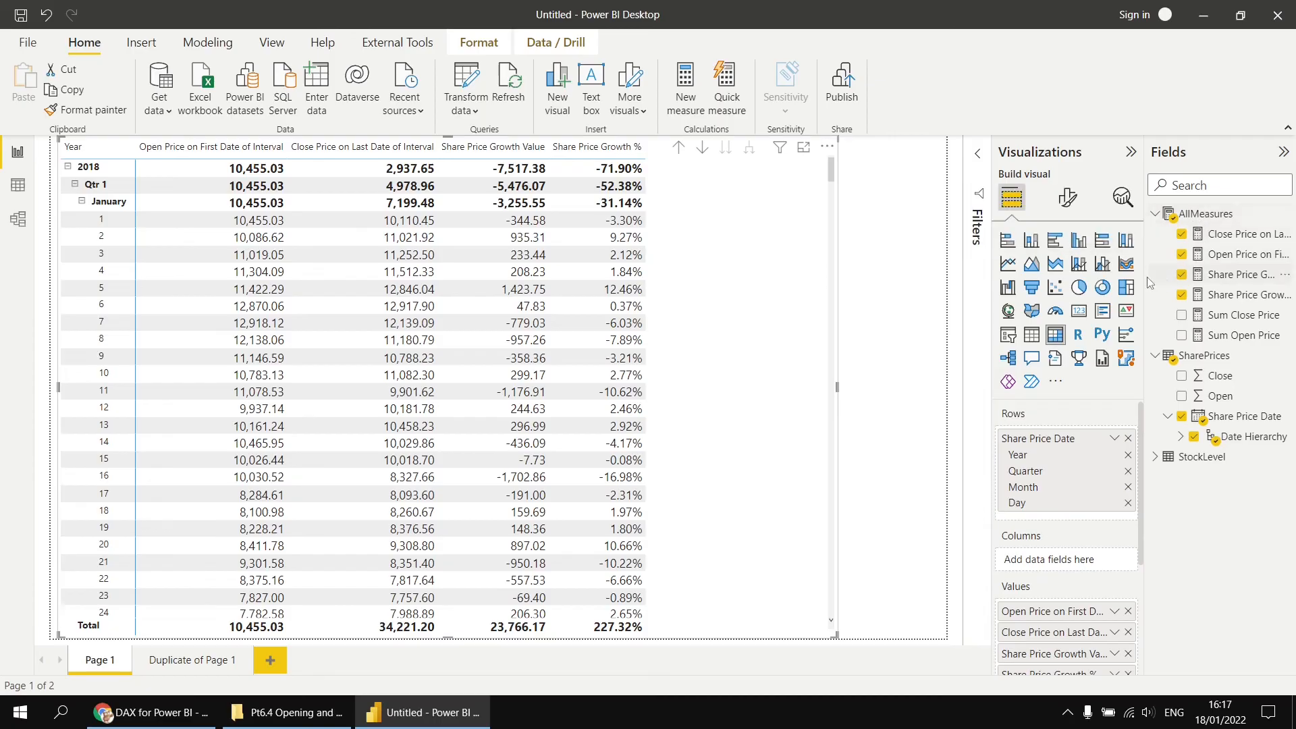
- Copy the Open Price on First Date of Interval formula and paste it into a new measure in AllMeasures
left_click_drag(1144, 278, 1104, 277)
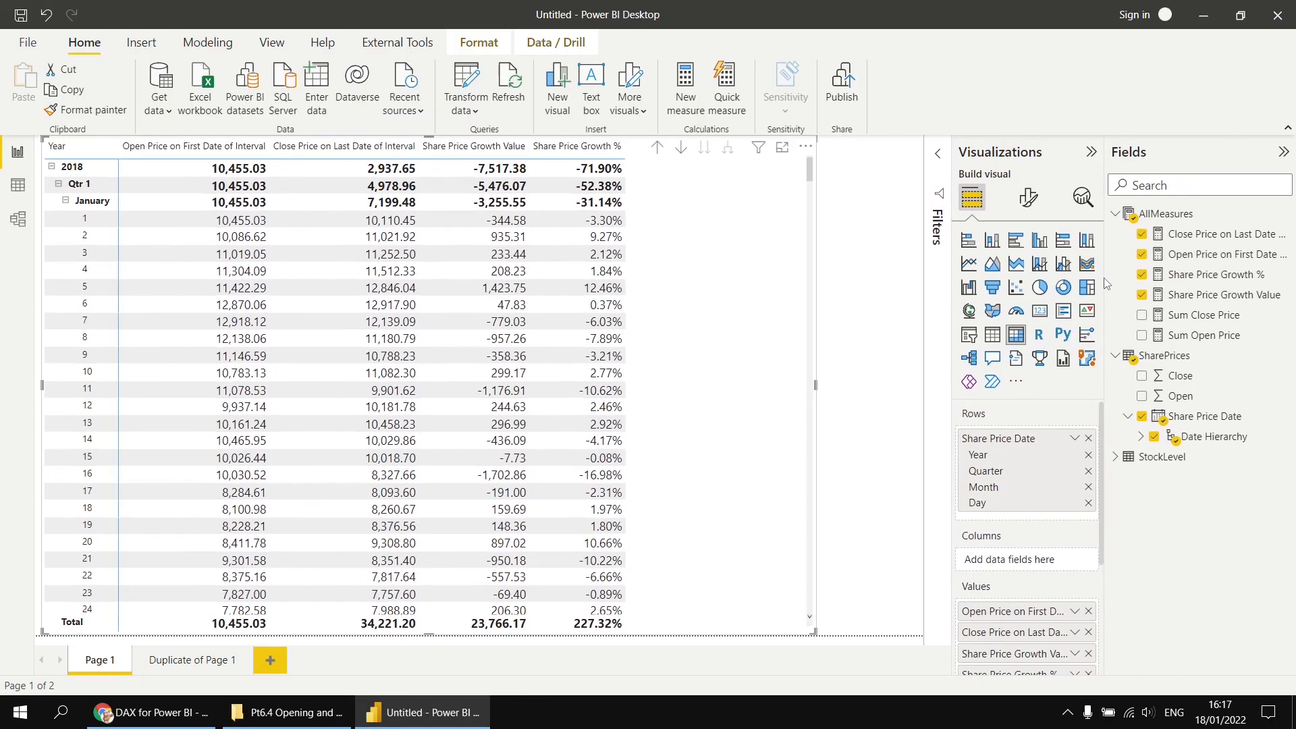
left_click(1209, 257)
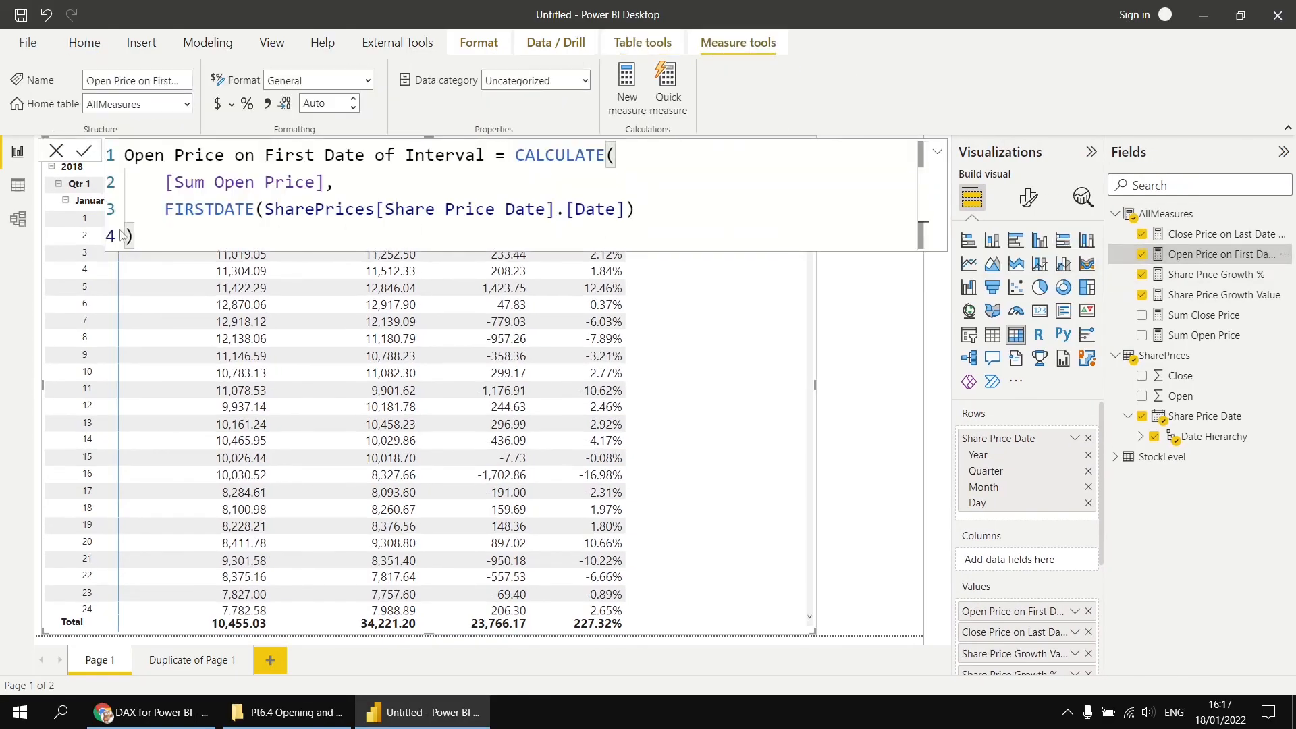
left_click_drag(135, 236, 131, 168)
key("ctrl+c")
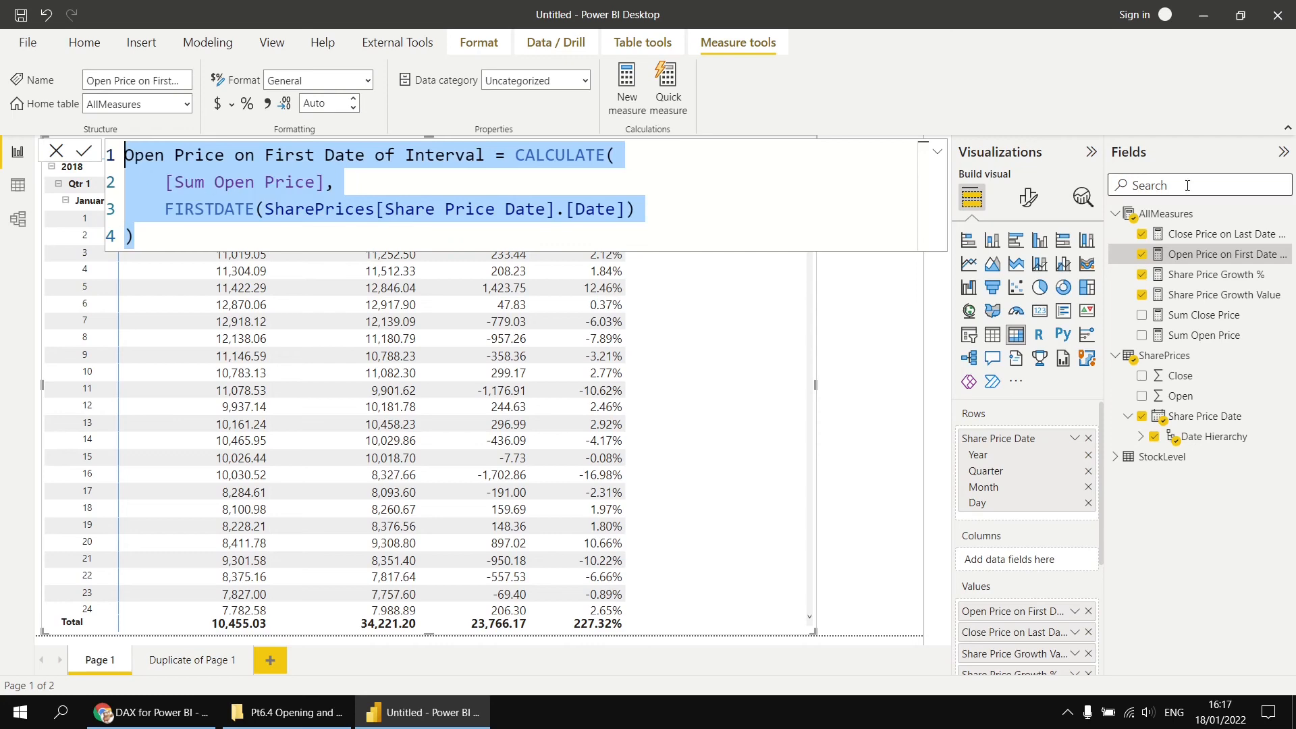
right_click(1151, 217)
left_click(1057, 231)
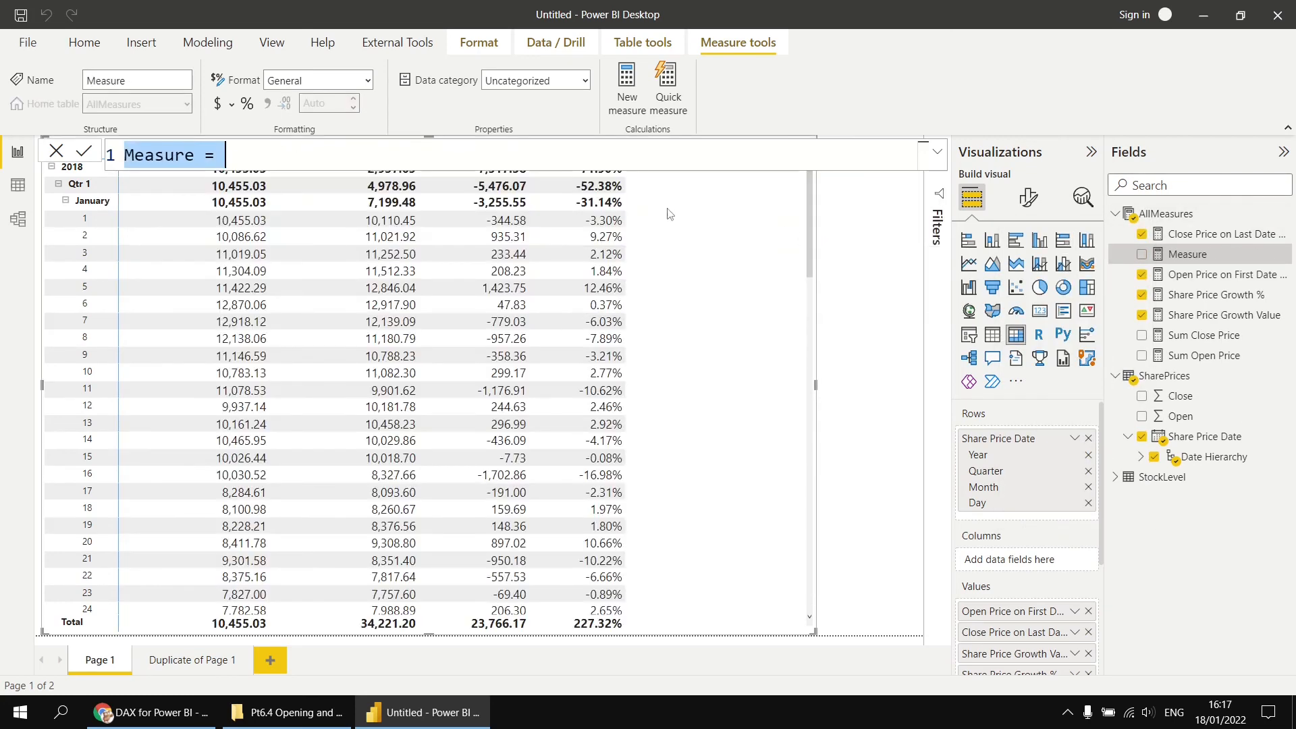
key("ctrl+v")
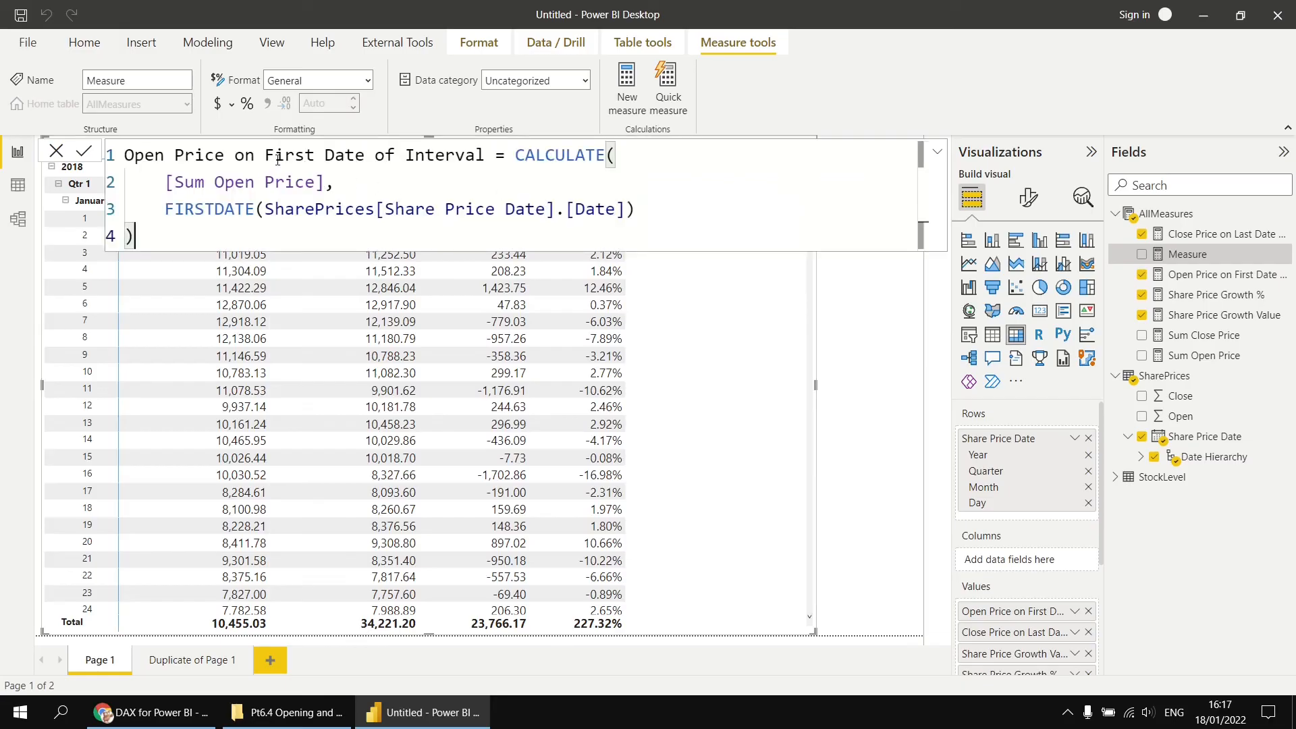
- Rename the new measure to Open Price on First Date of Qtr and delete its FIRSTDATE filter line
double_click(413, 156)
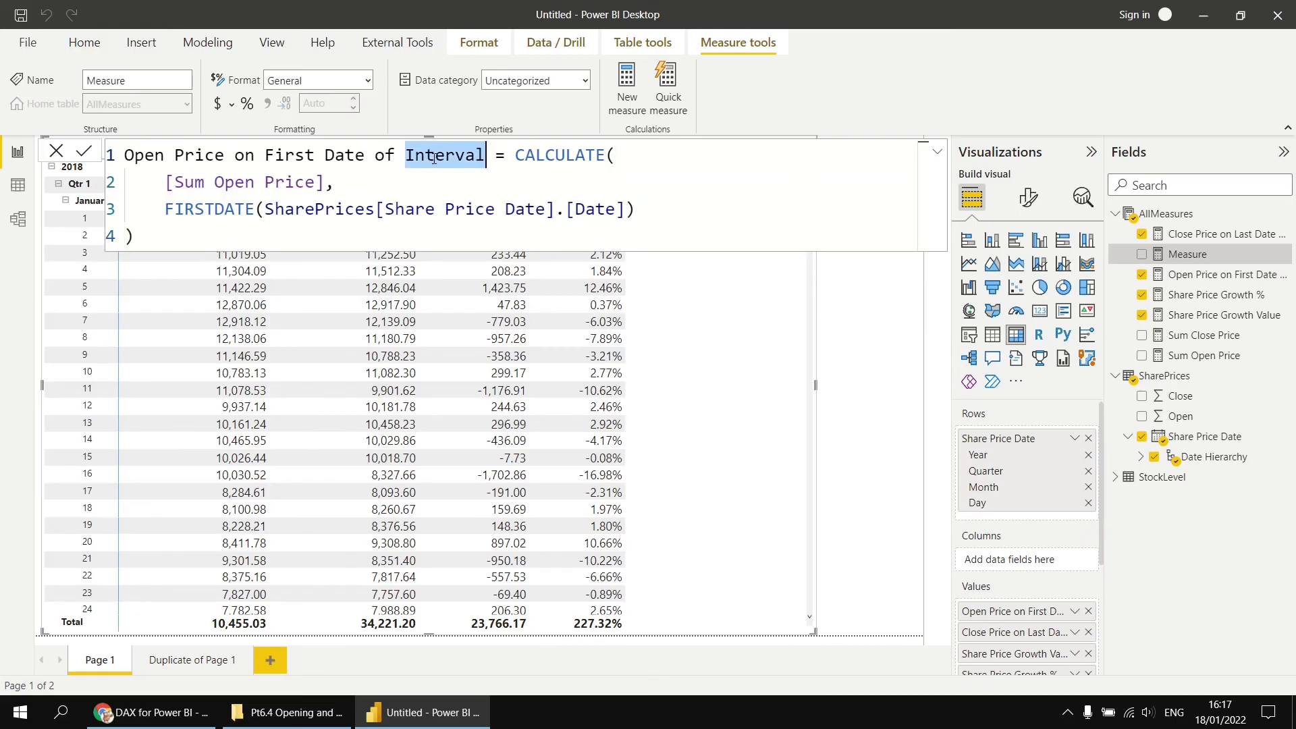
type("Qtr")
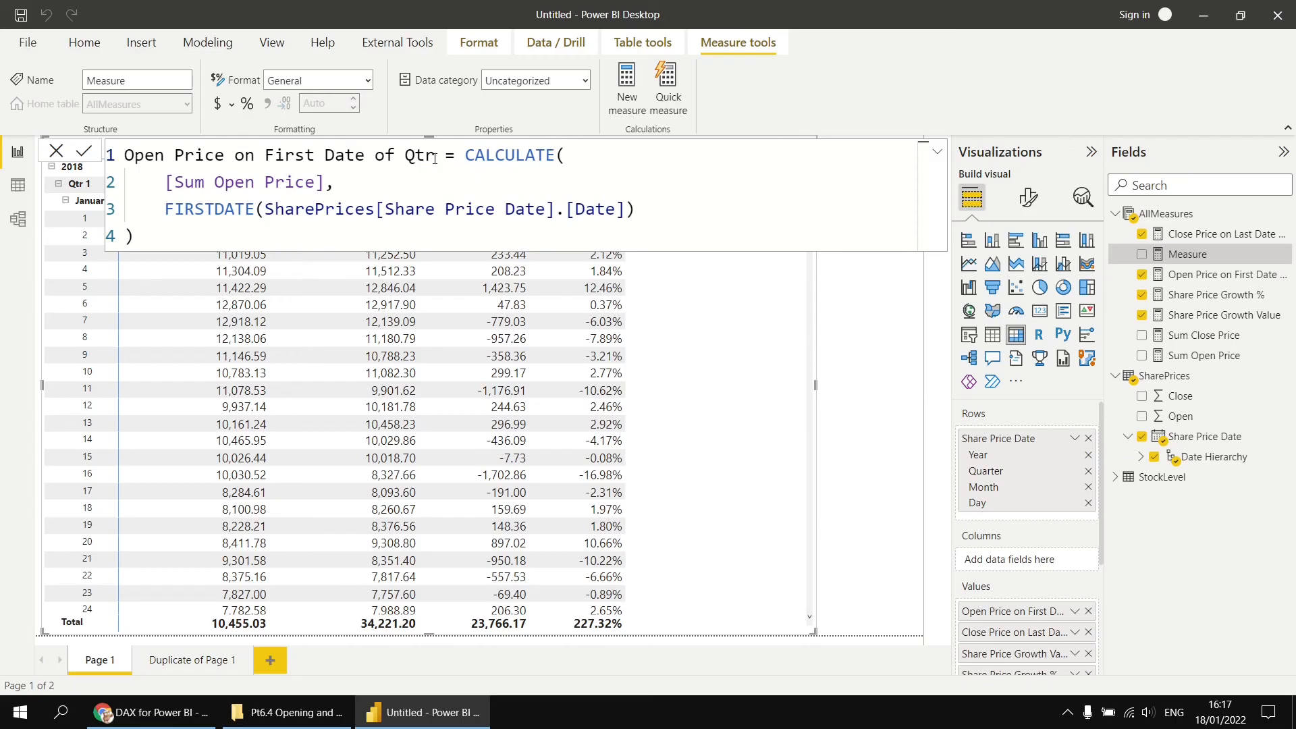
left_click_drag(169, 210, 634, 210)
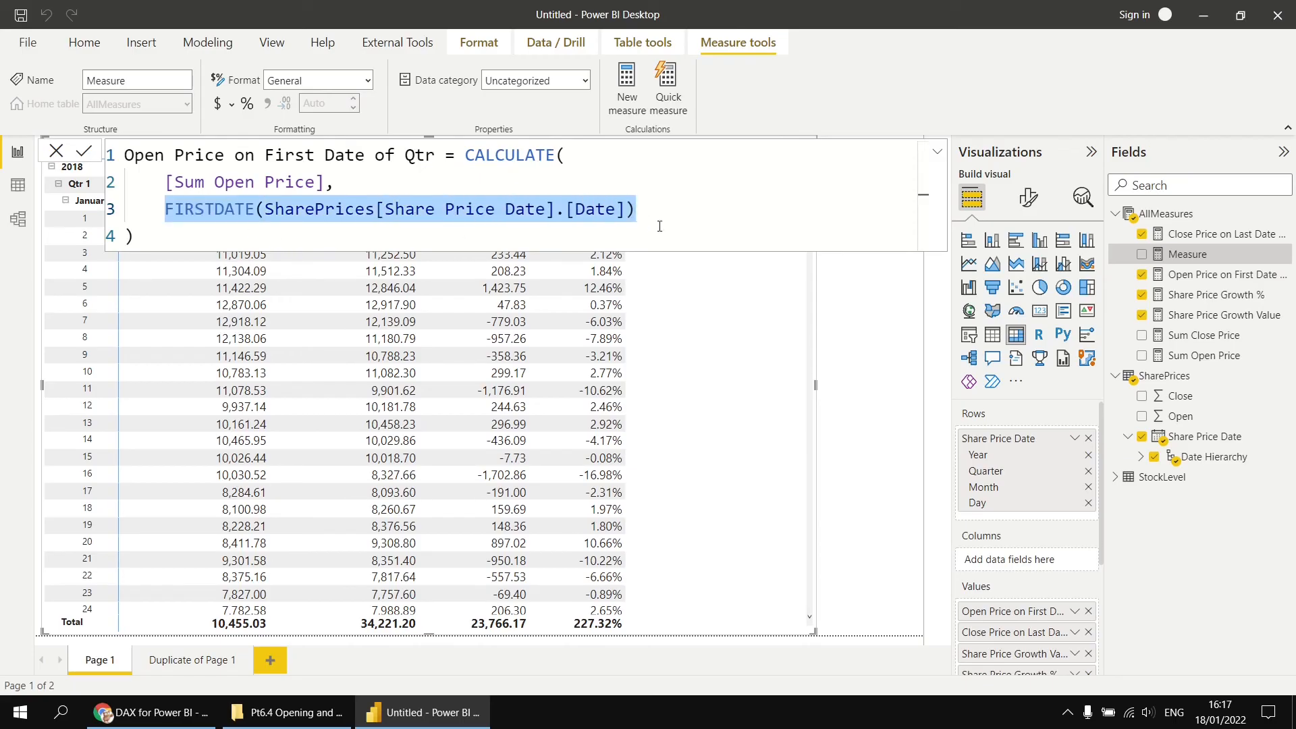
key("Delete")
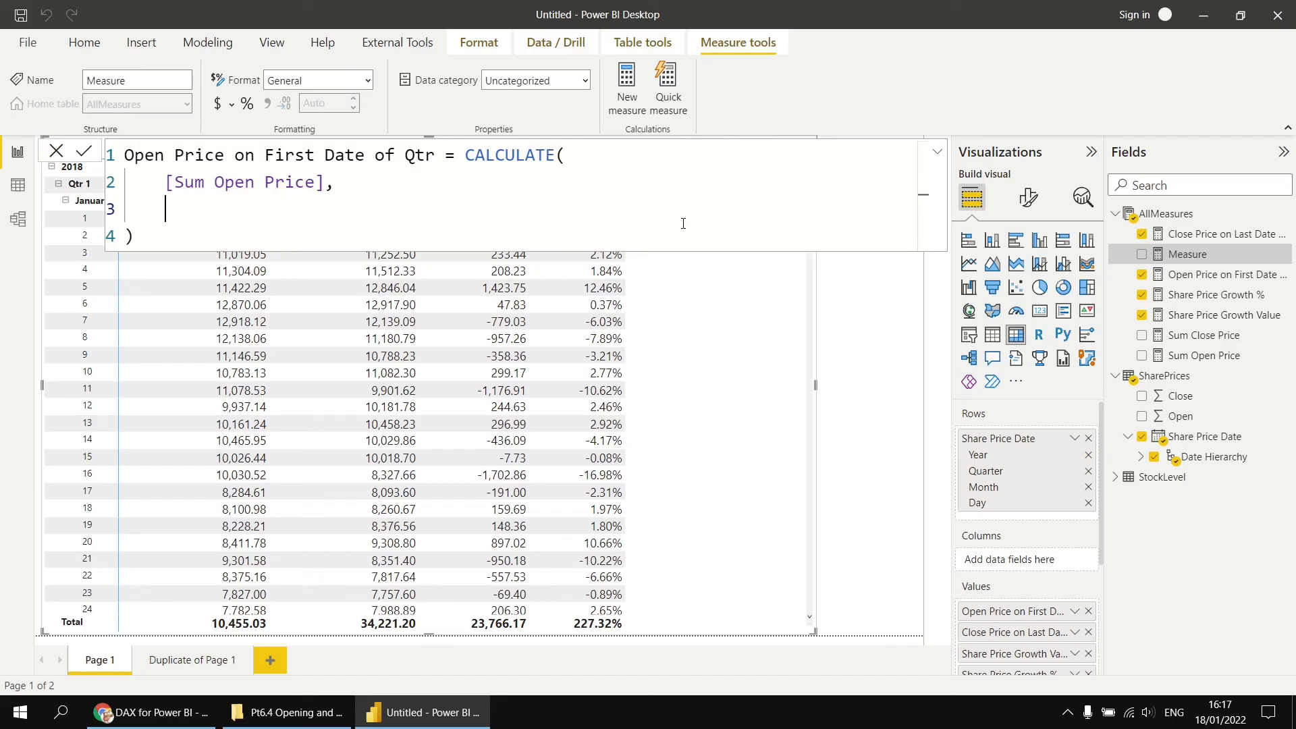
- Browse the STARTOF and ENDOF time-intelligence functions offered for the filter argument
type("st")
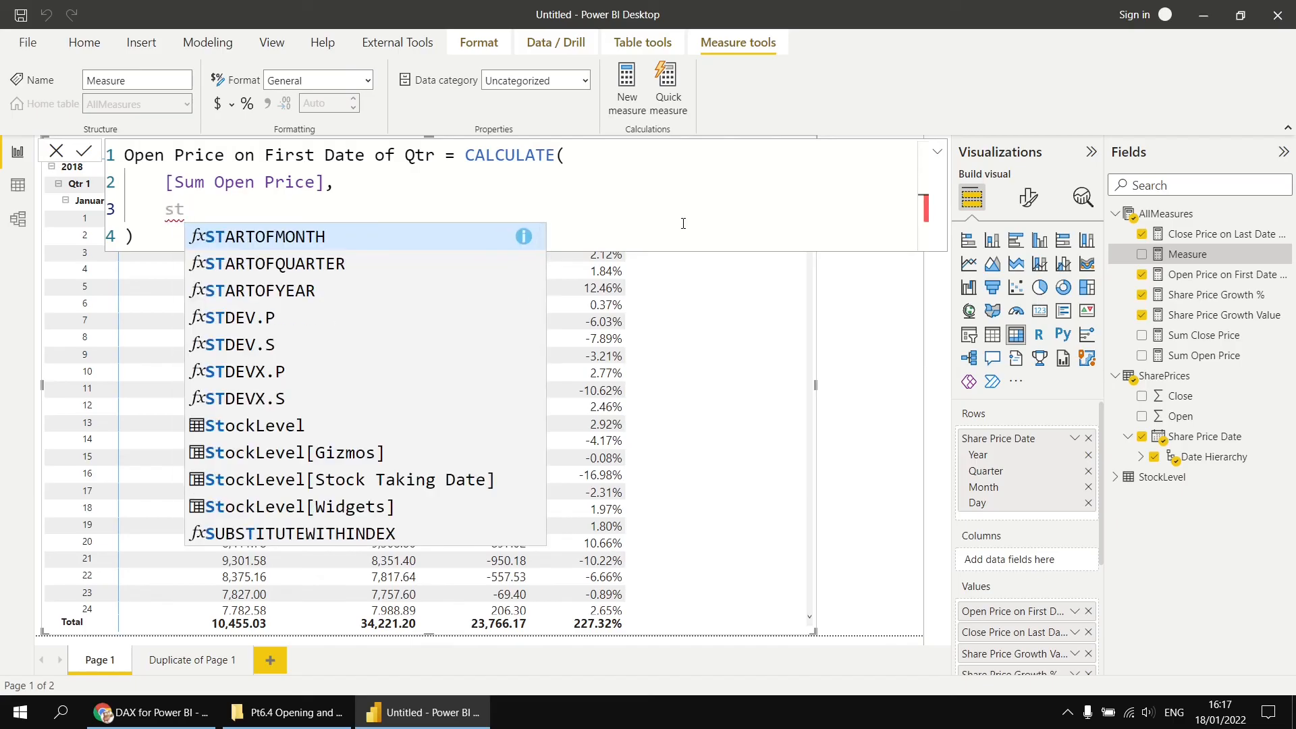
key("Down")
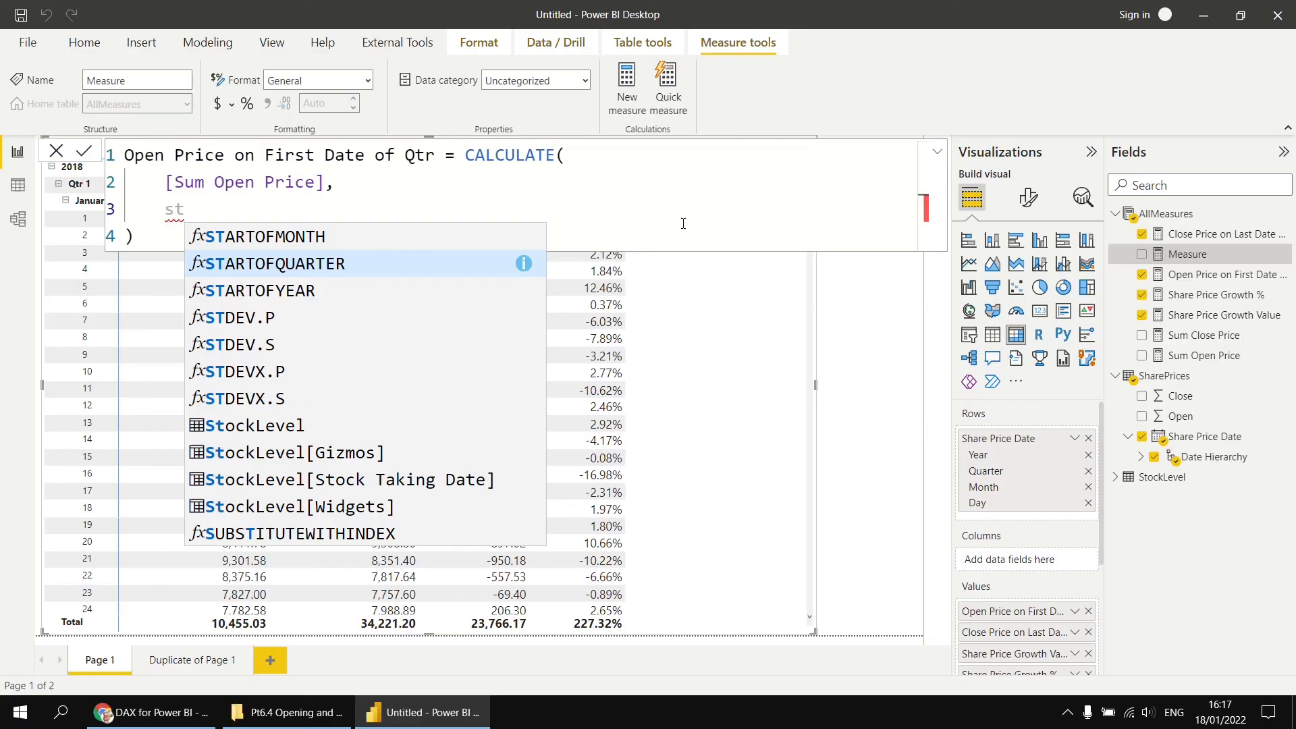
key("Up")
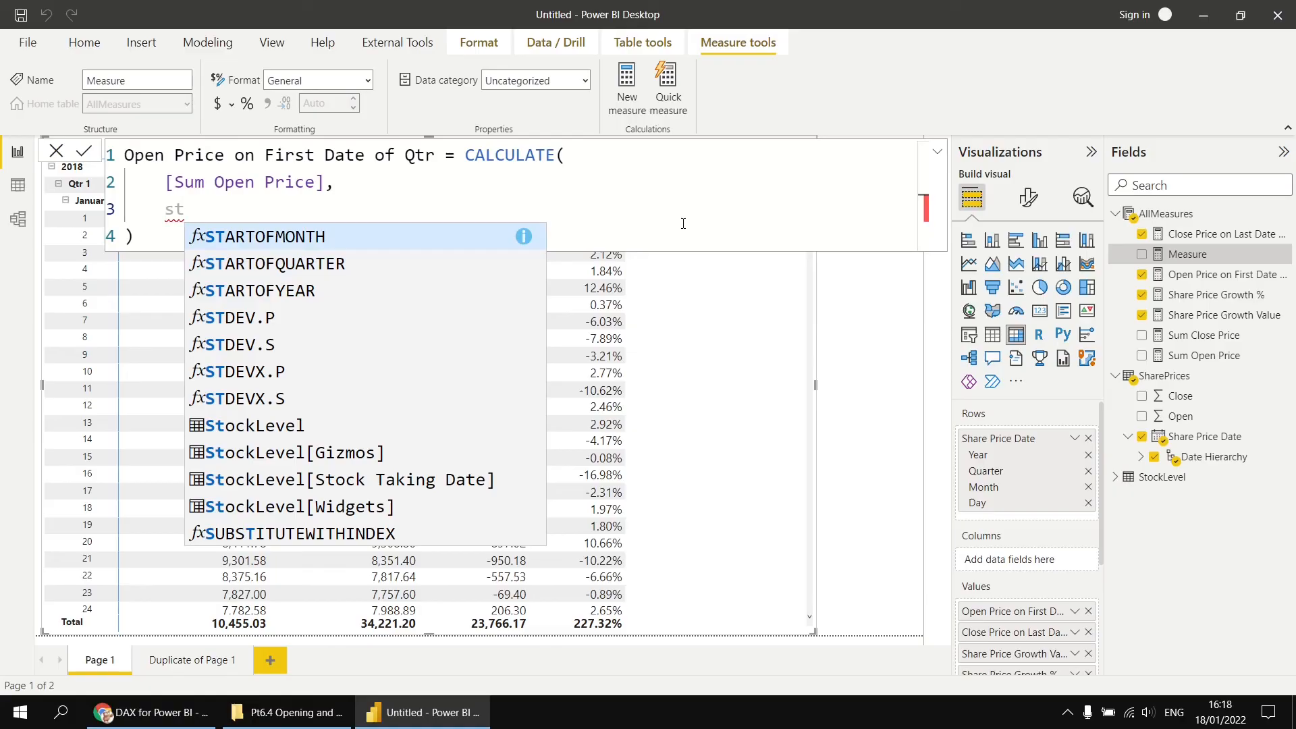
key("Down")
key("Down")
key("Up")
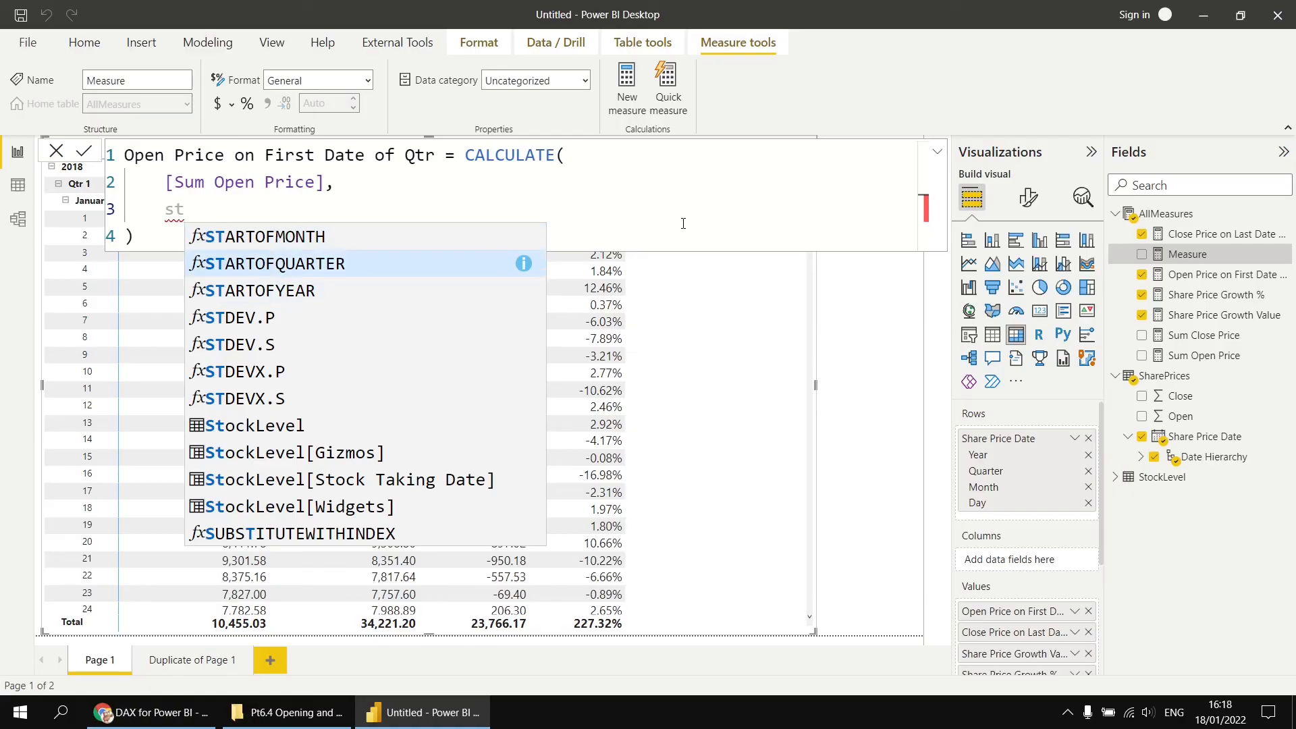
key("BackSpace")
key("BackSpace")
type("en")
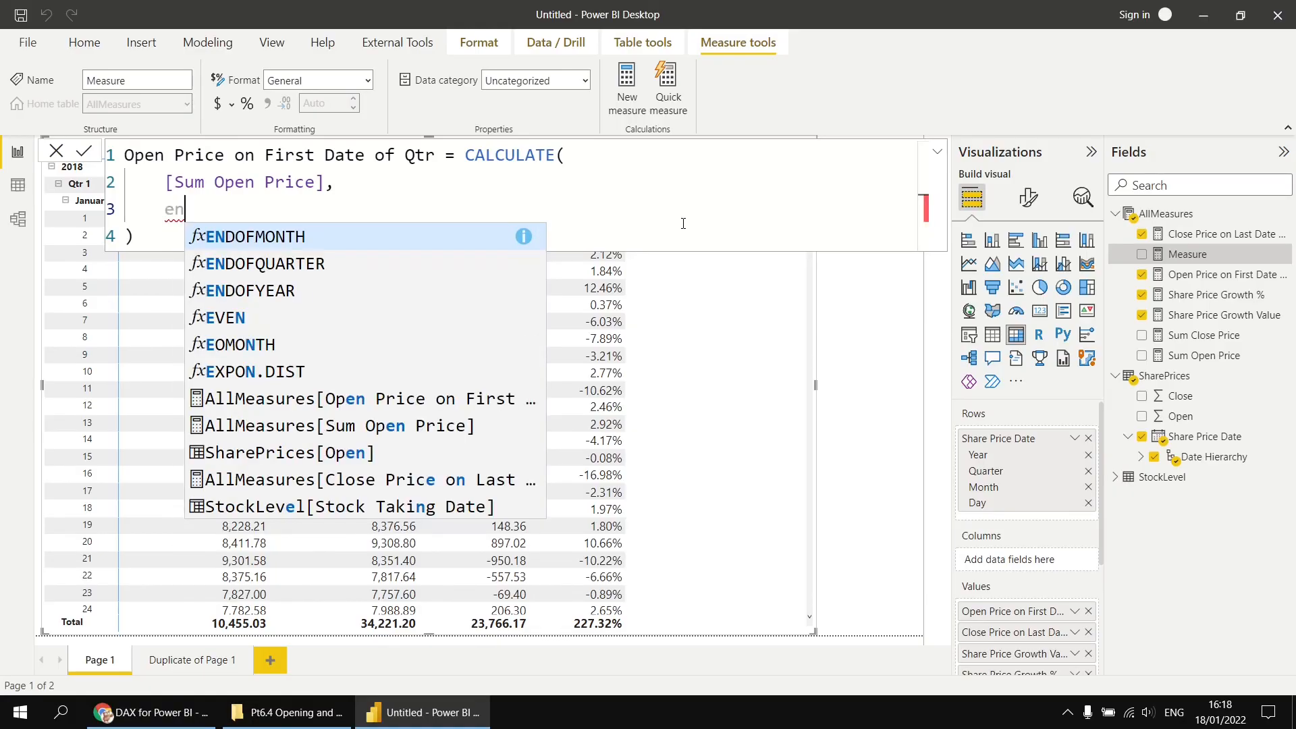
key("Down")
key("Down")
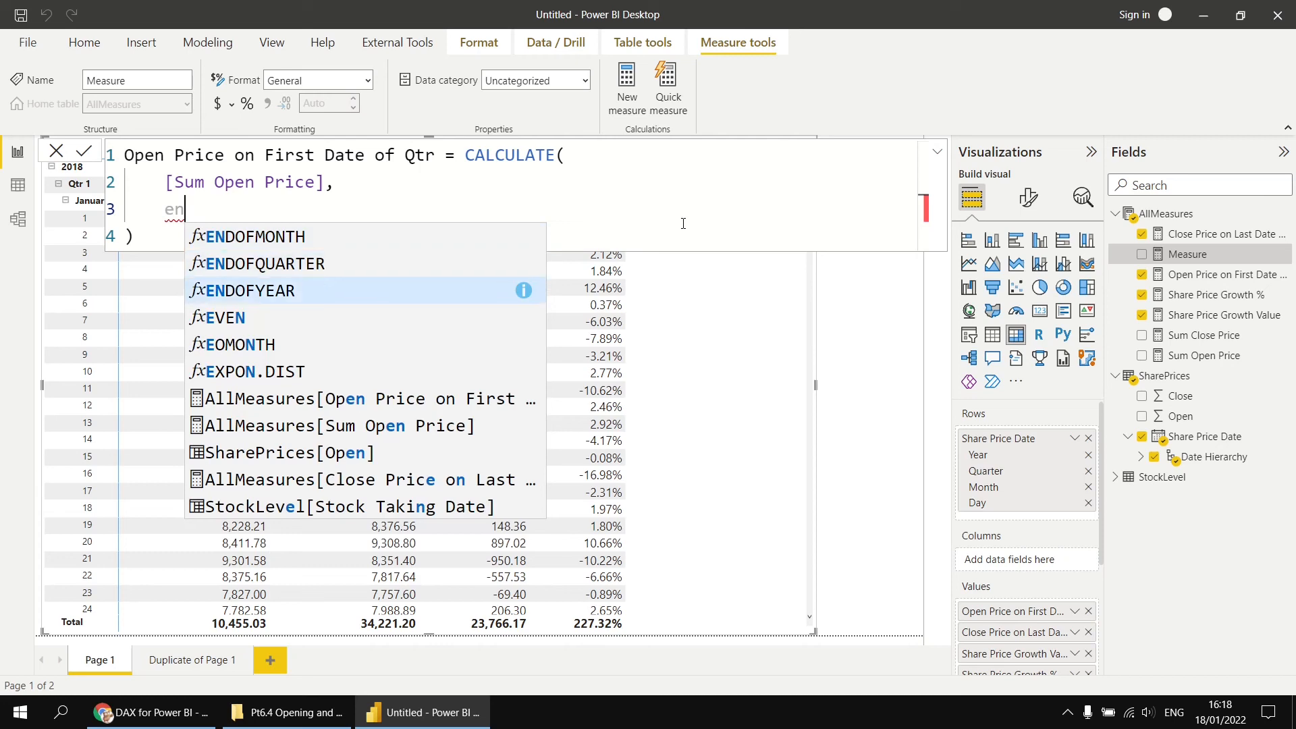
key("BackSpace")
key("BackSpace")
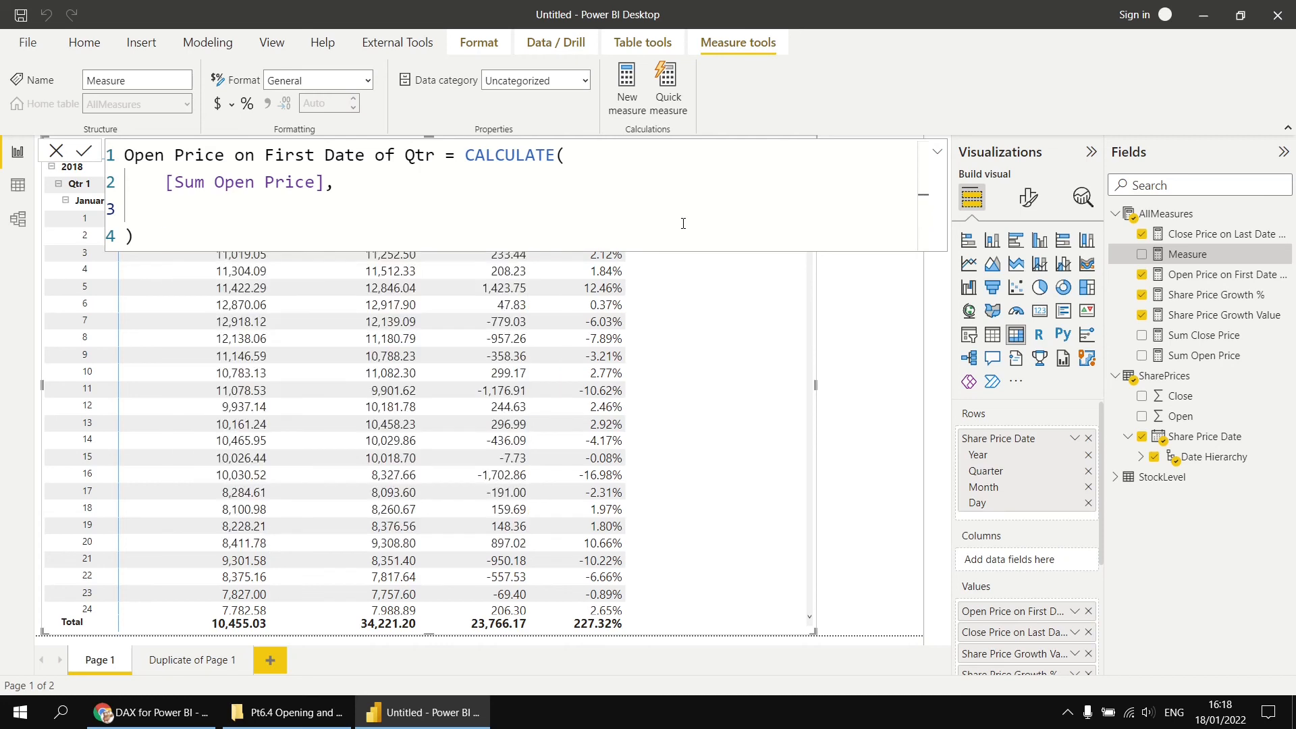
- Set the filter to STARTOFQUARTER(SharePrices[Share Price Date].[Date]) and commit the measure
type("st")
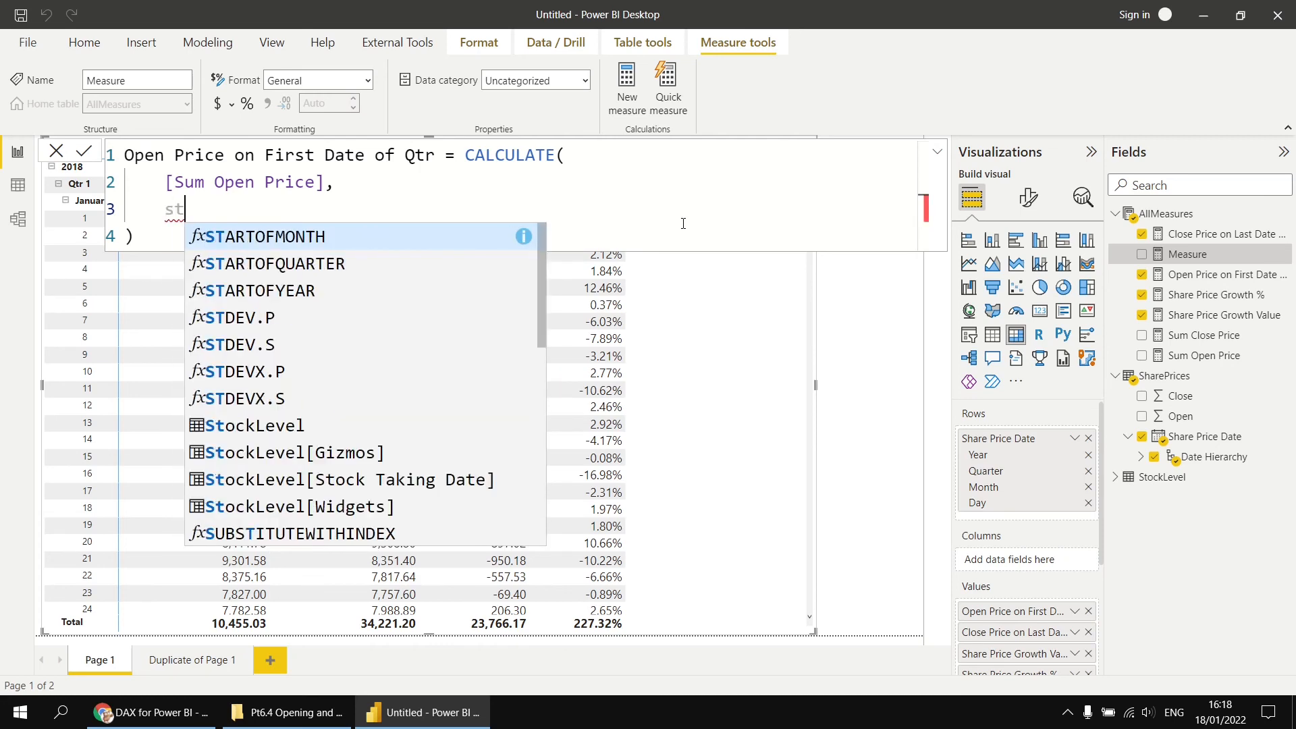
key("Down")
key("Tab")
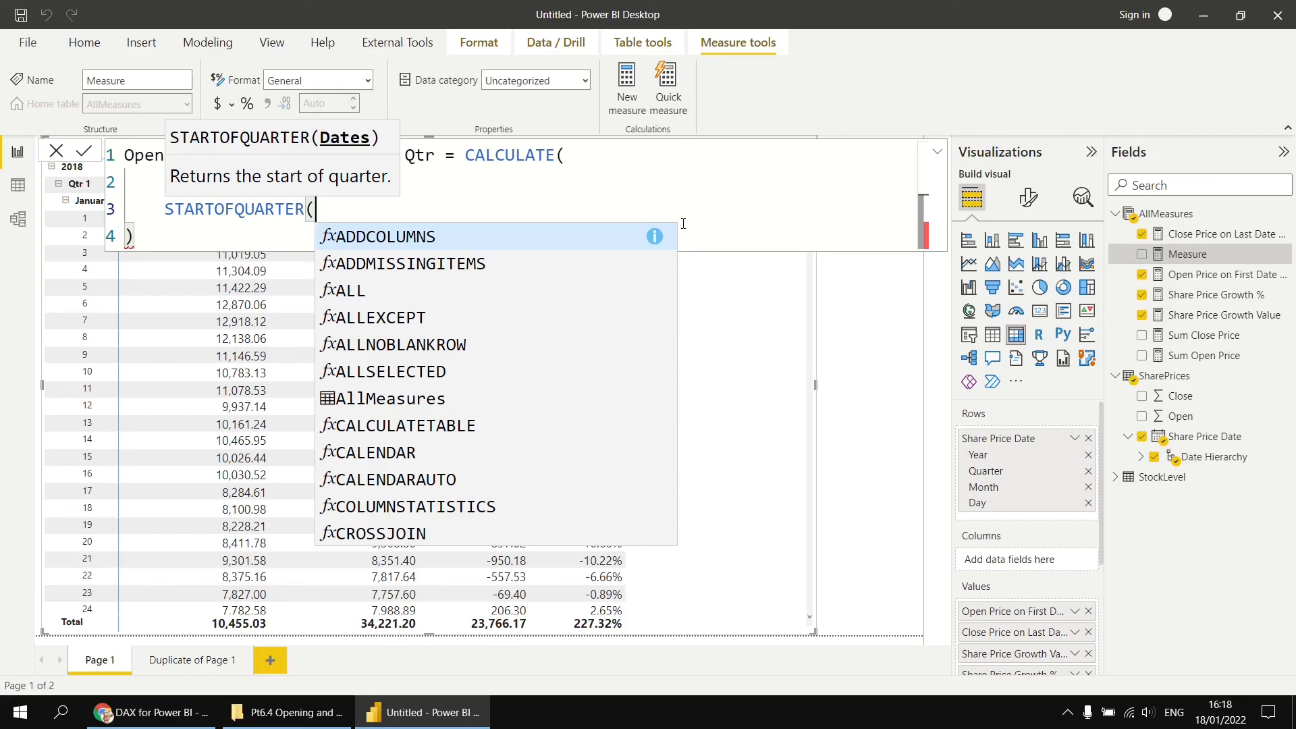
type("sh")
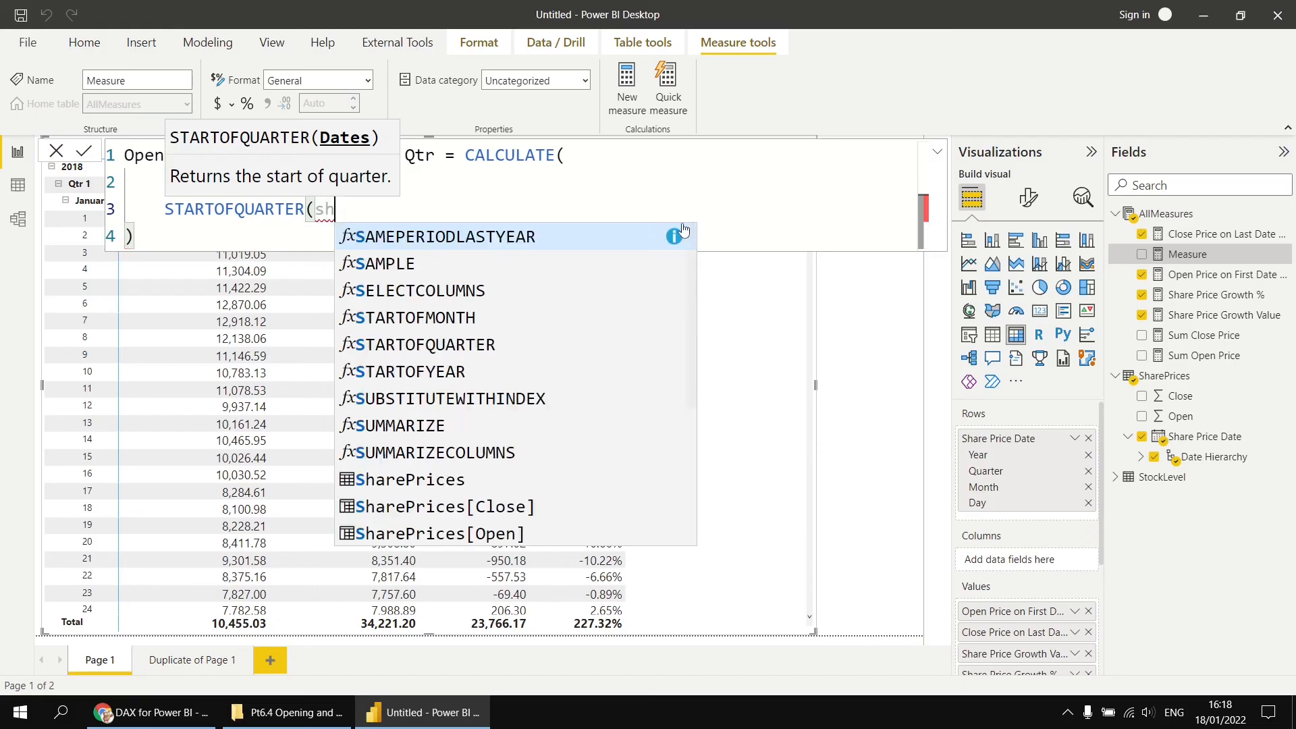
key("Down")
key("Down")
key("Down")
key("Tab")
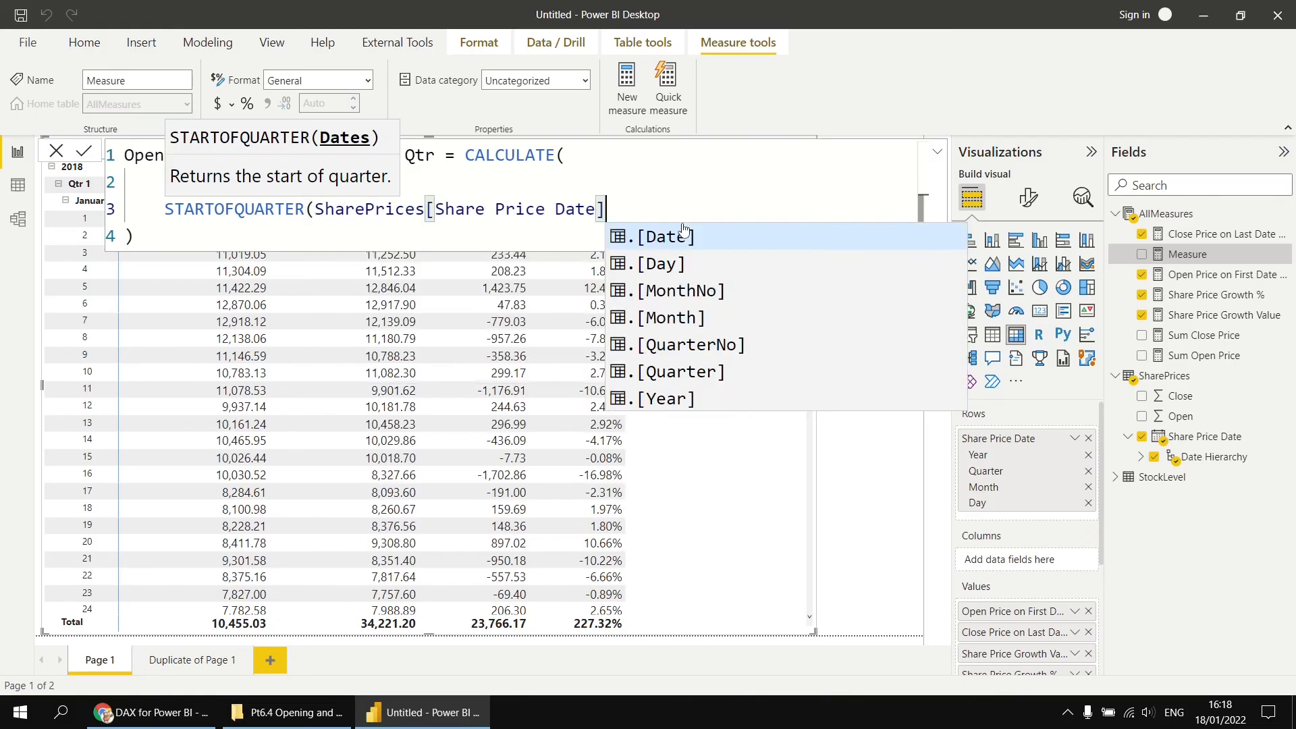
key("Tab")
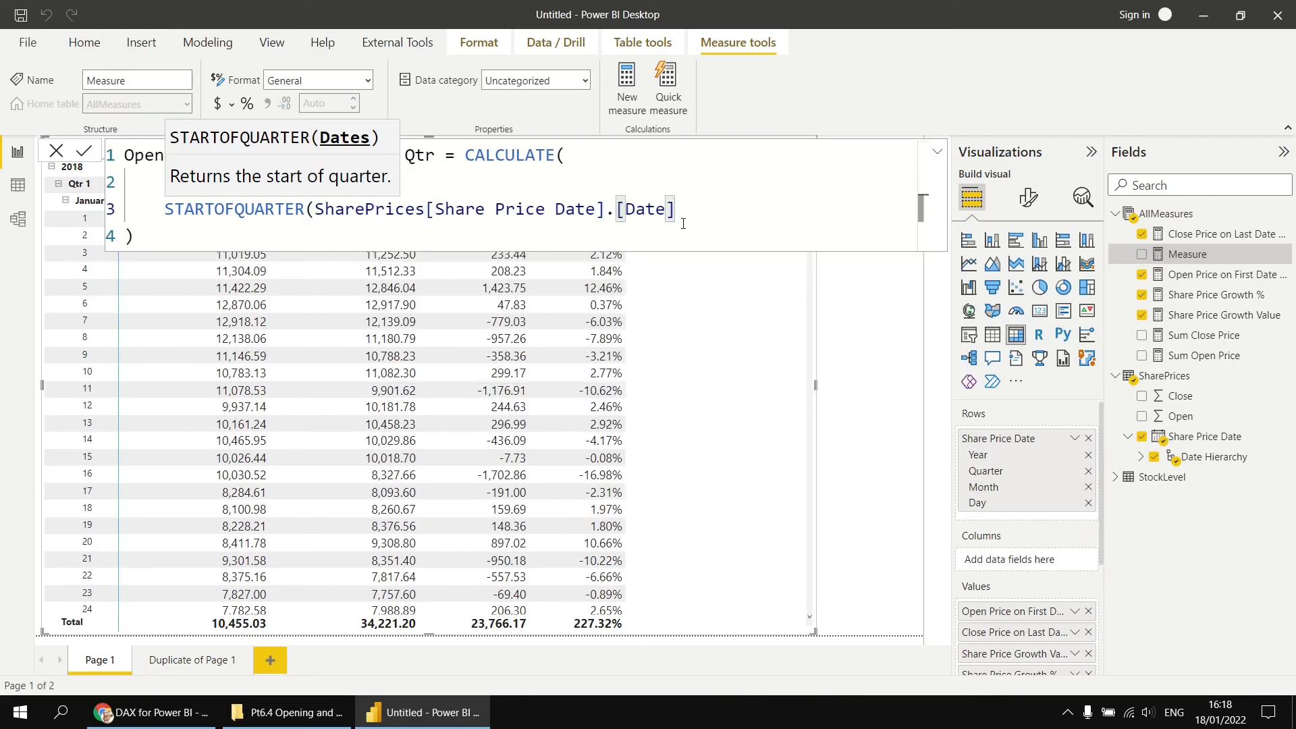
type(")")
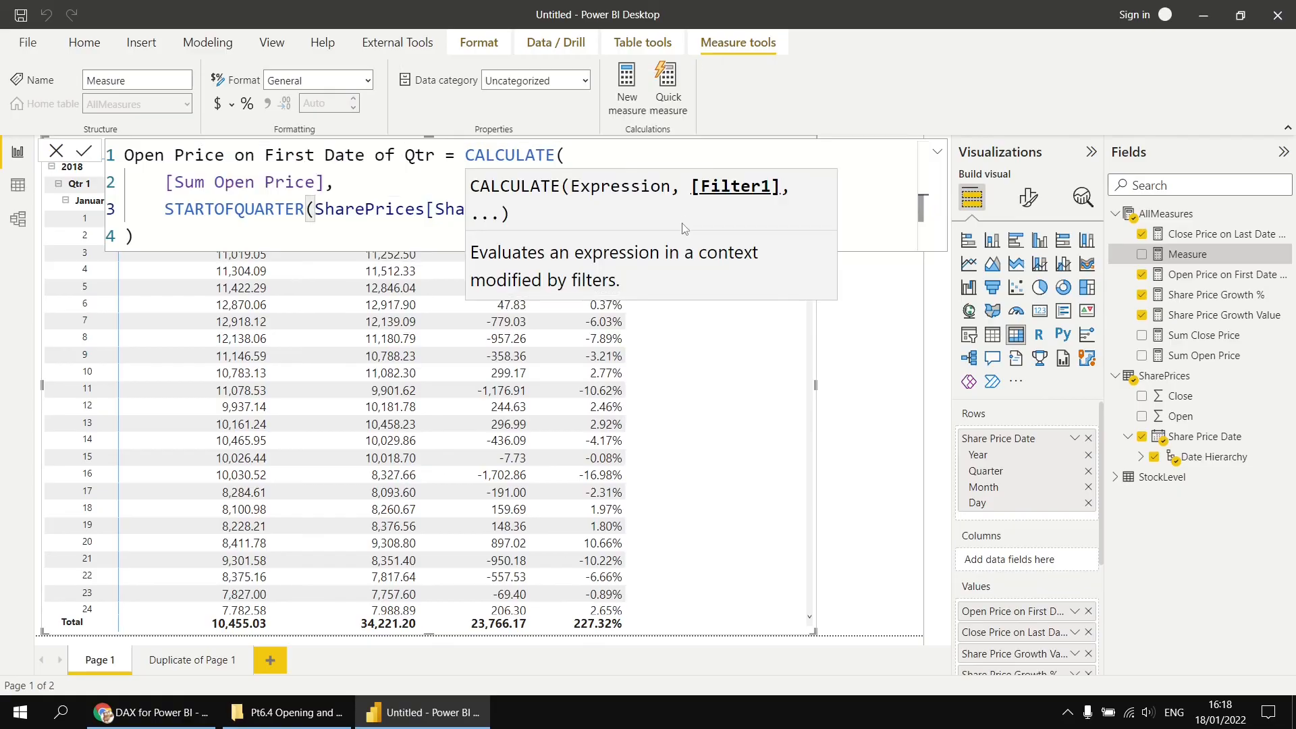
key("Return")
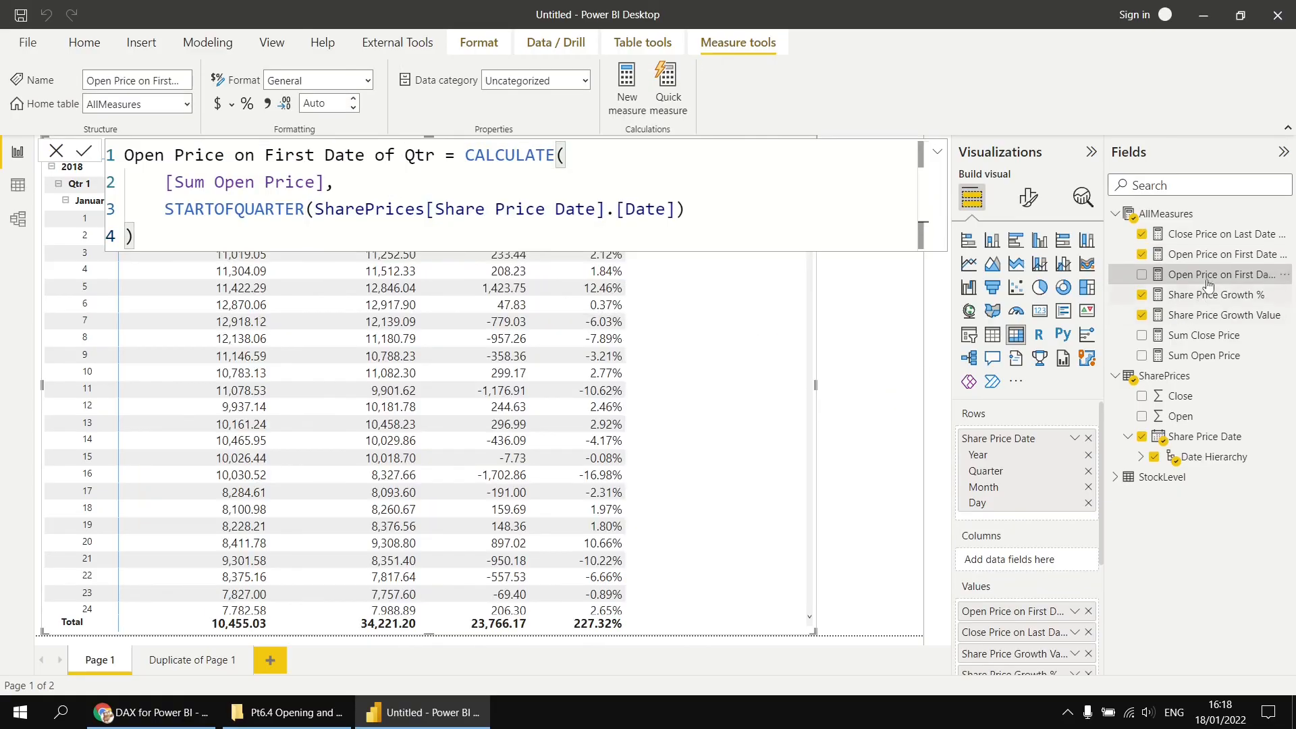
- Add the Open Price on First Date of Qtr measure to the matrix values
left_click_drag(1208, 279, 743, 339)
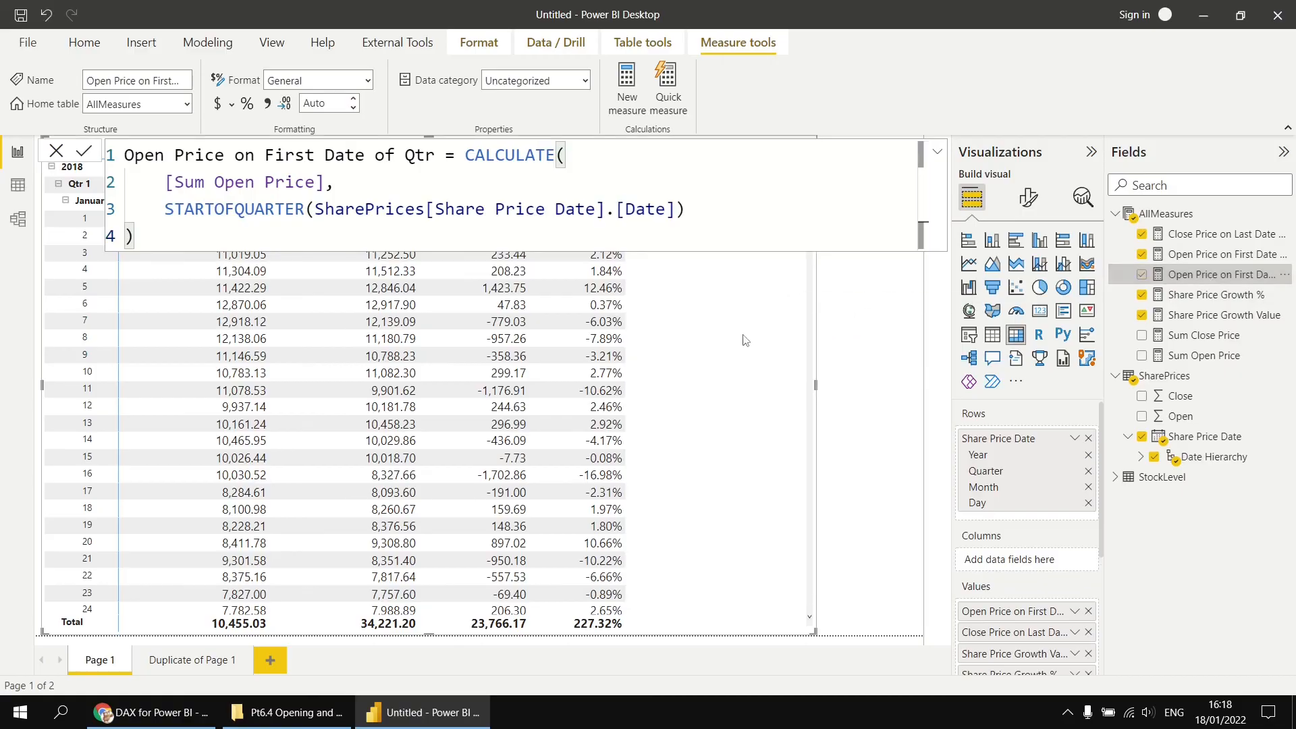
left_click(875, 339)
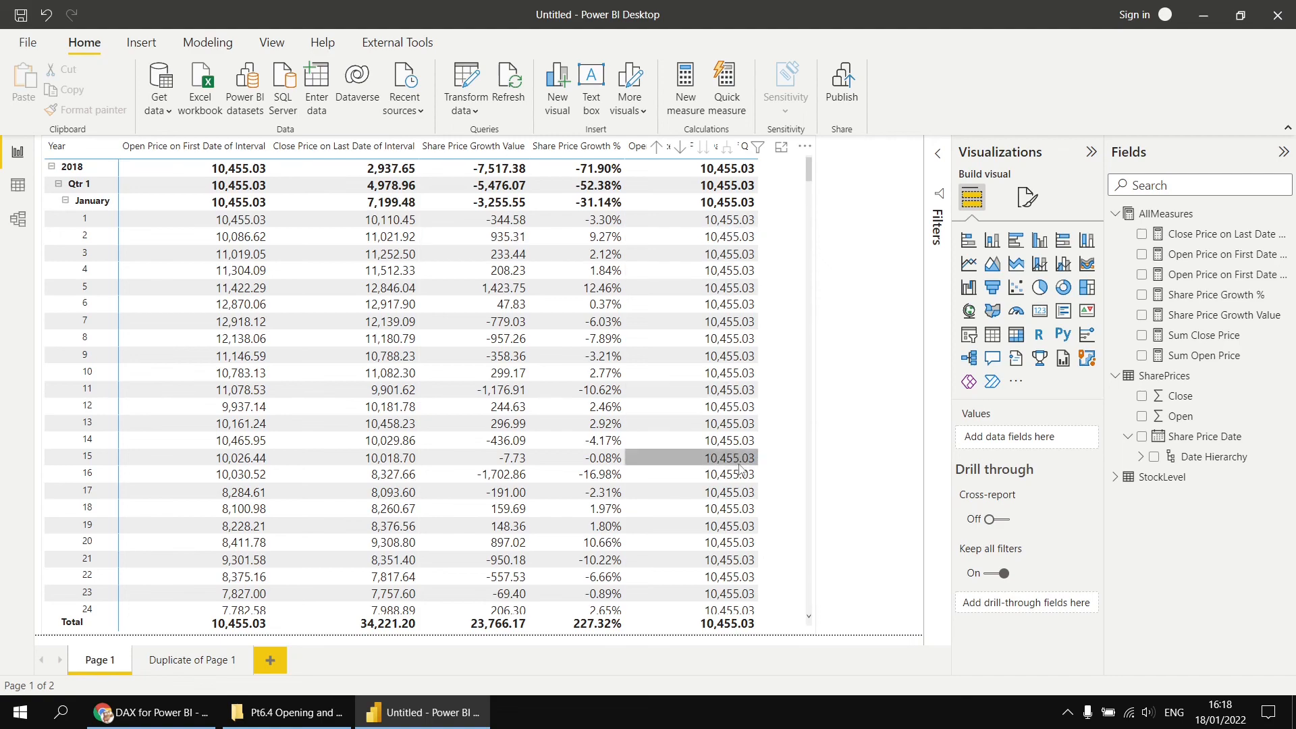
- Scroll through the matrix to compare the quarter-start opening prices across days and months
scroll(739, 478, "down", 5)
scroll(740, 477, "down", 10)
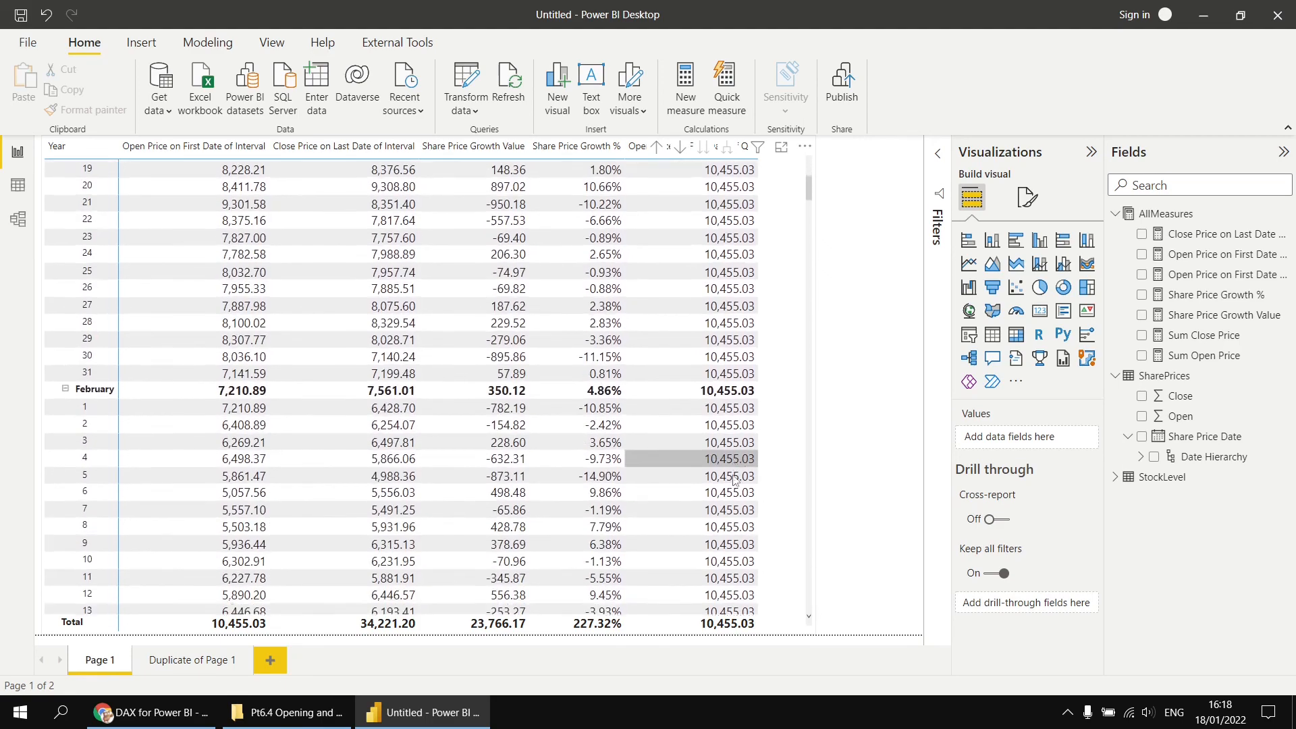
scroll(734, 480, "down", 4)
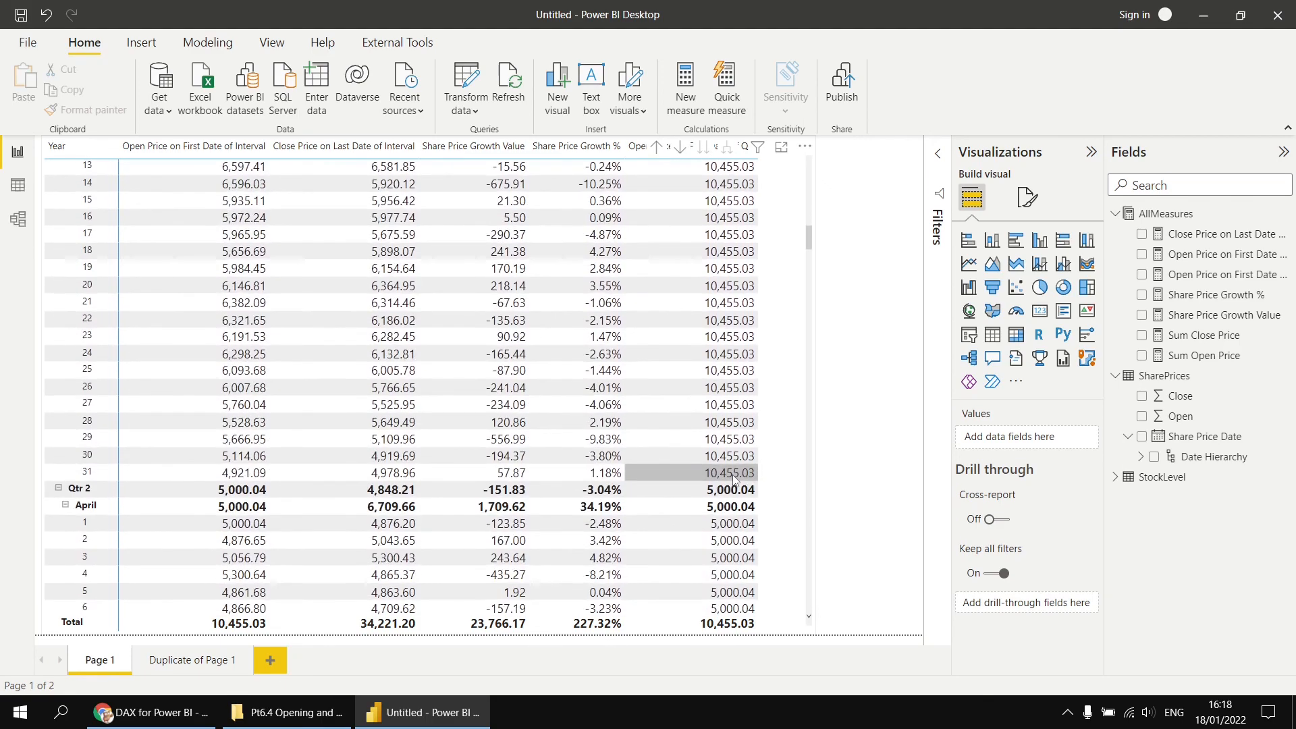
scroll(734, 479, "down", 3)
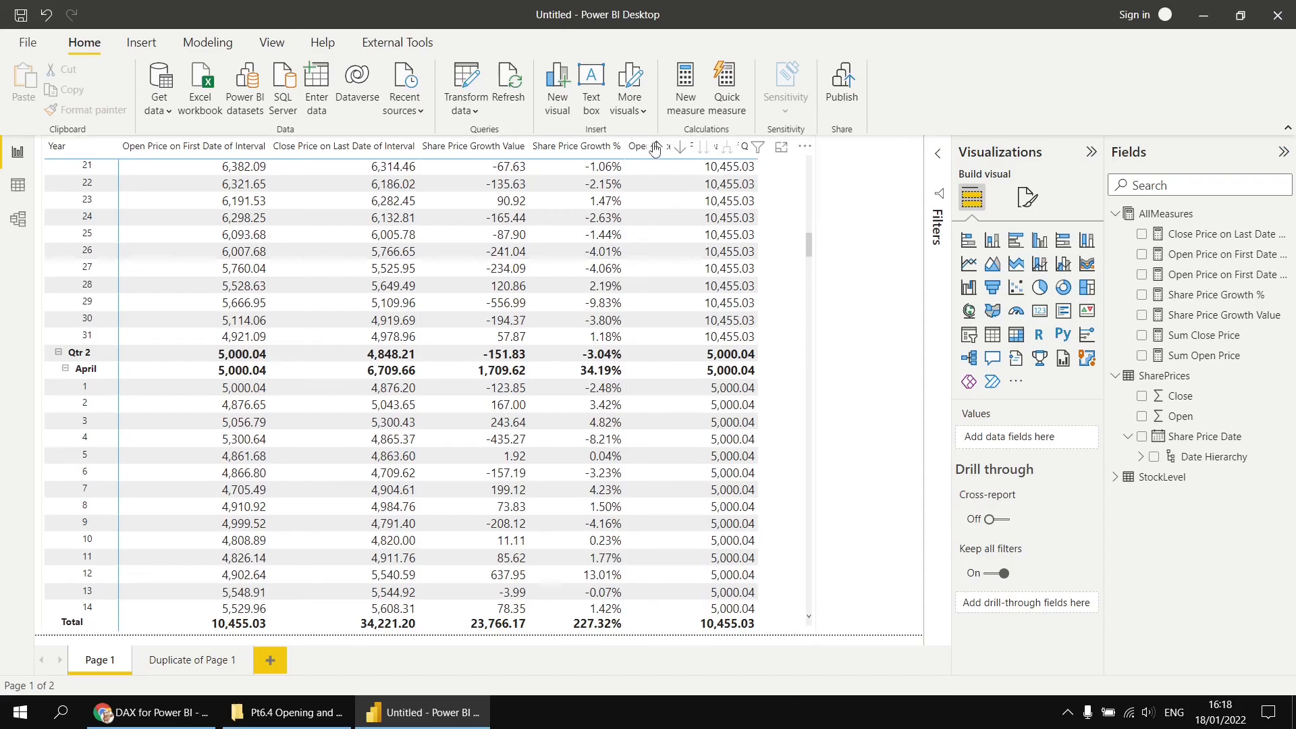
left_click(786, 398)
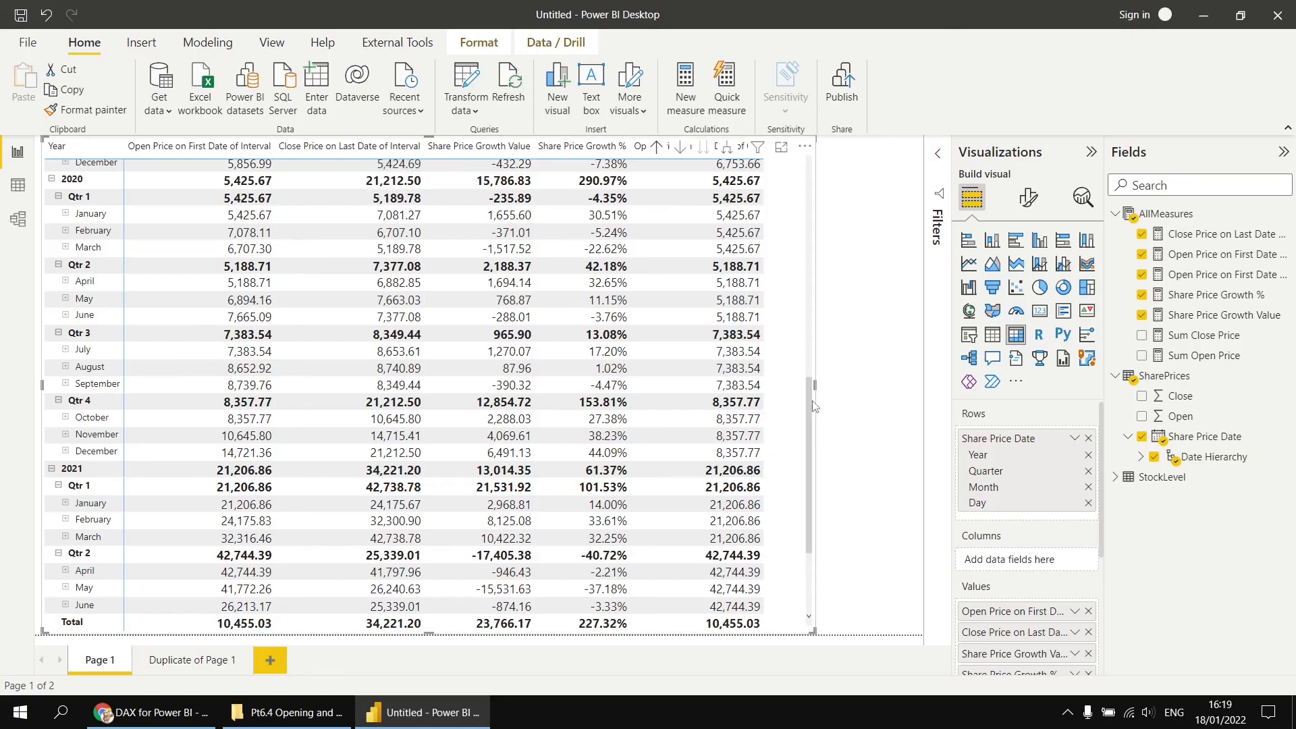
scroll(796, 273, "up", 6)
scroll(797, 273, "up", 4)
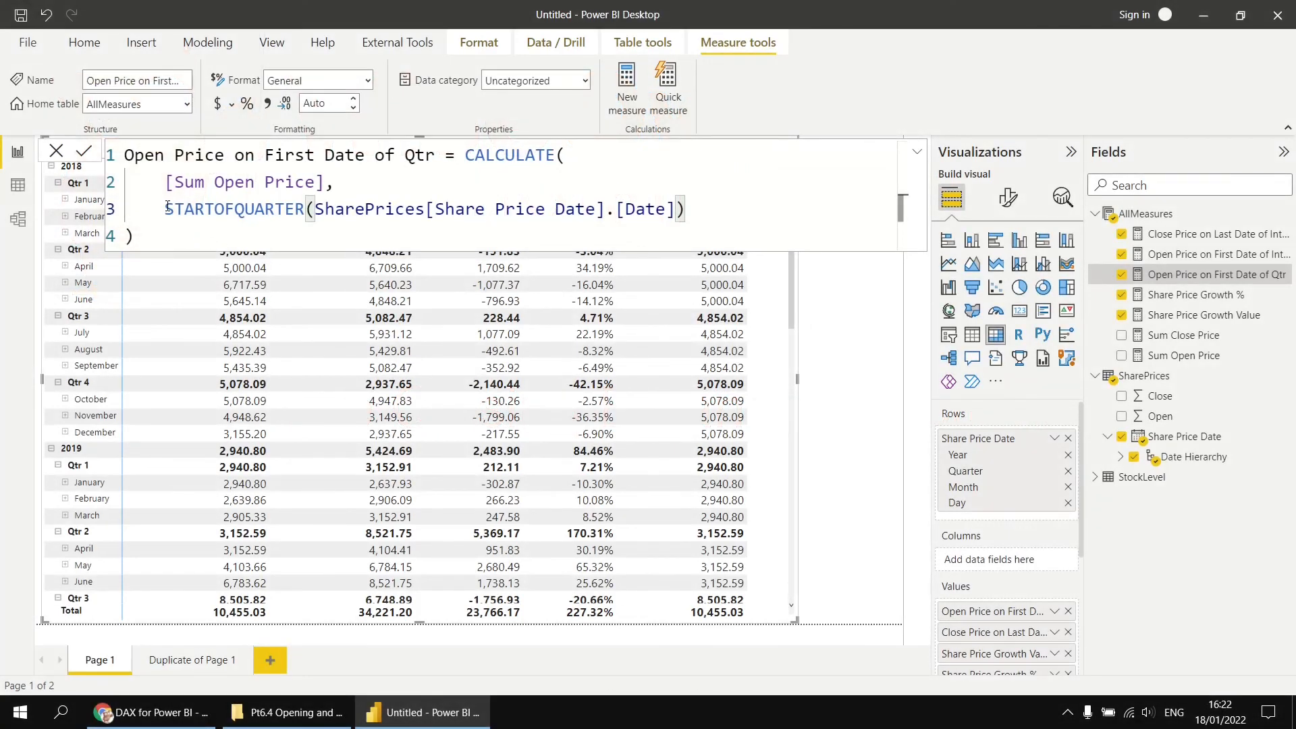
- Highlight STARTOFQUARTER in the formula and open the Close Price on Last Date of Interval measure
left_click_drag(165, 210, 235, 210)
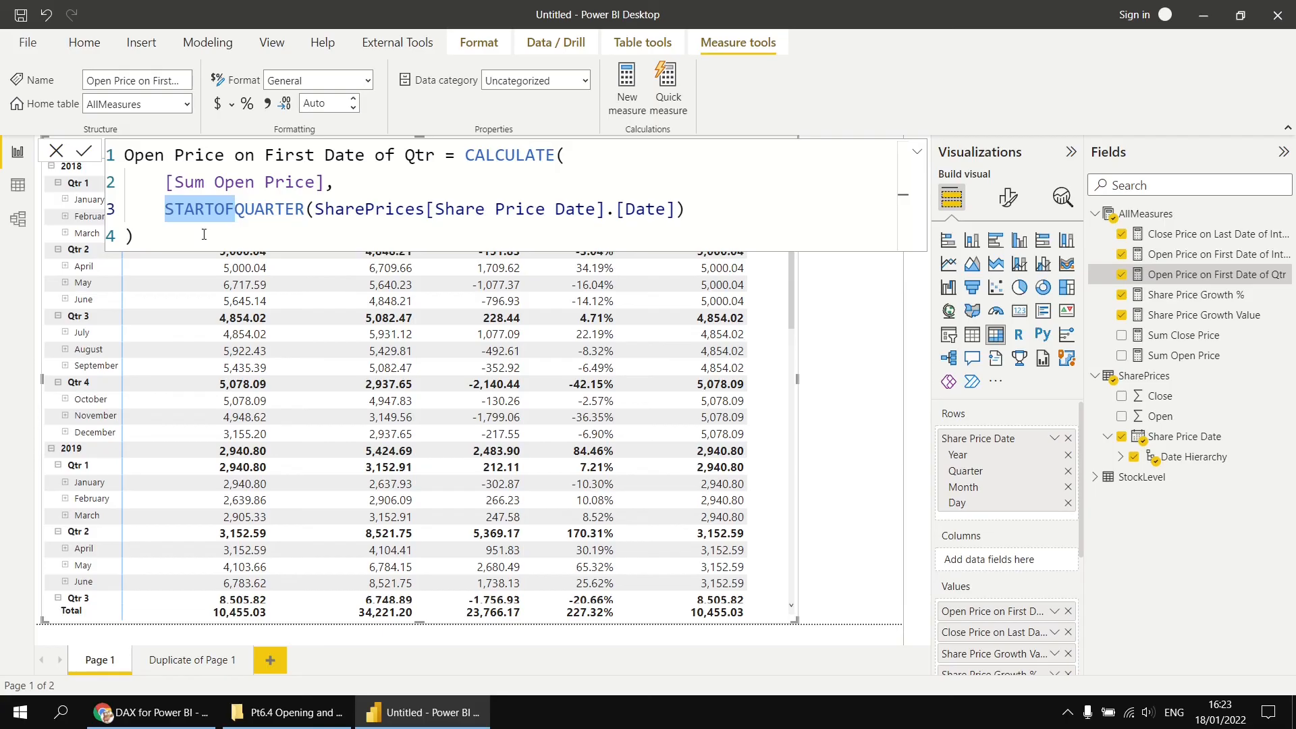
left_click(1188, 238)
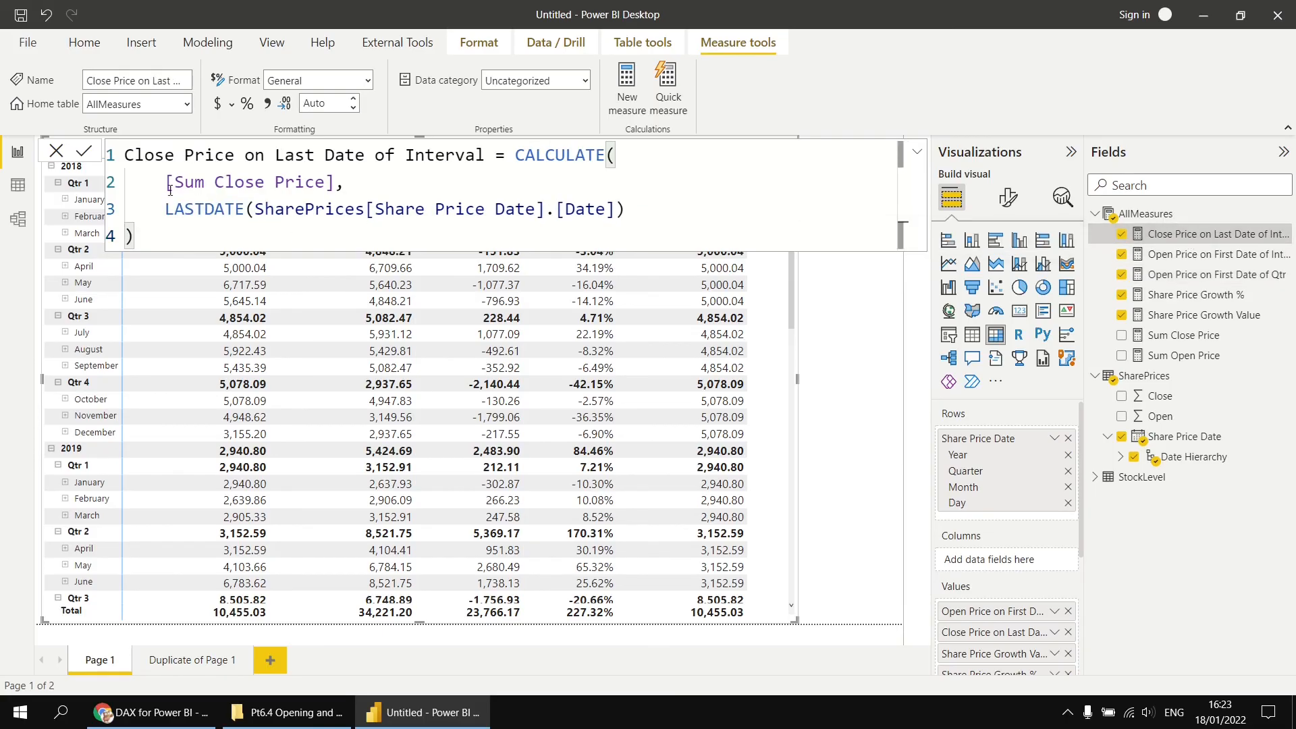
- Copy the Close Price on Last Date of Interval formula and paste it into a new measure in AllMeasures
left_click_drag(127, 157, 154, 249)
key("ctrl+c")
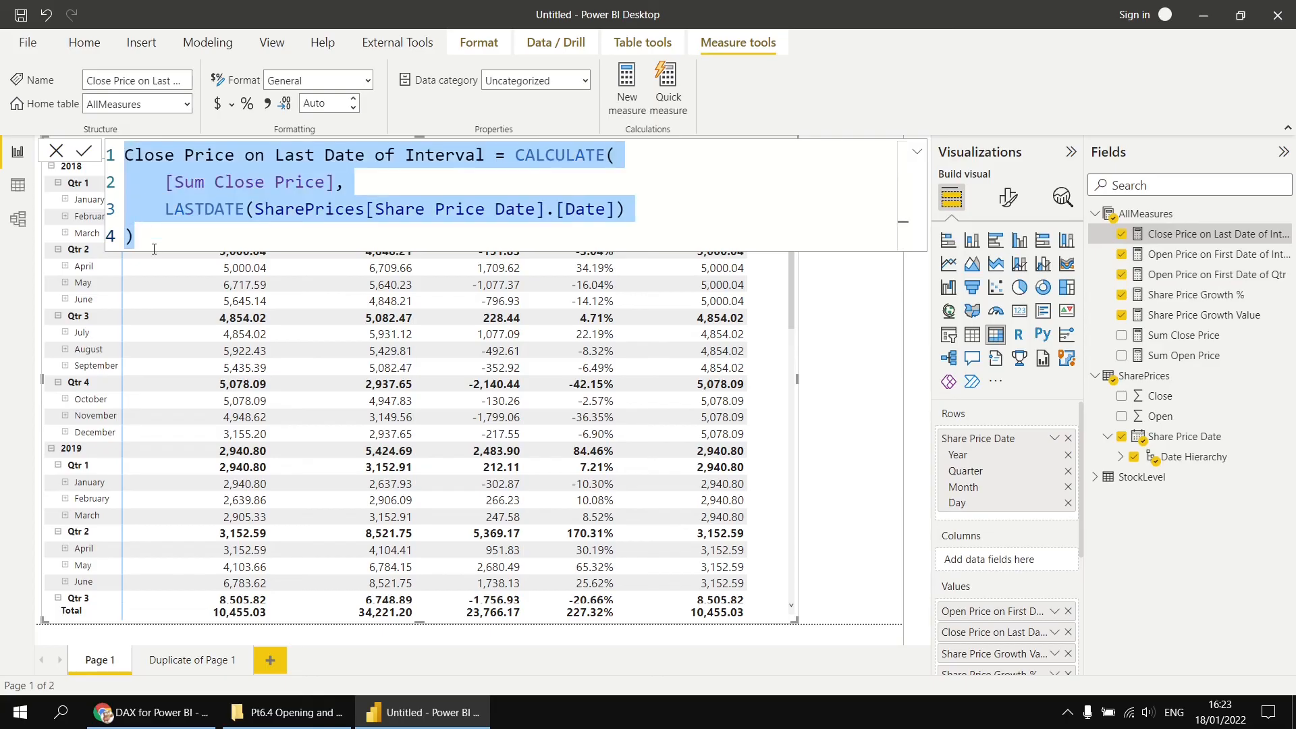
right_click(1166, 214)
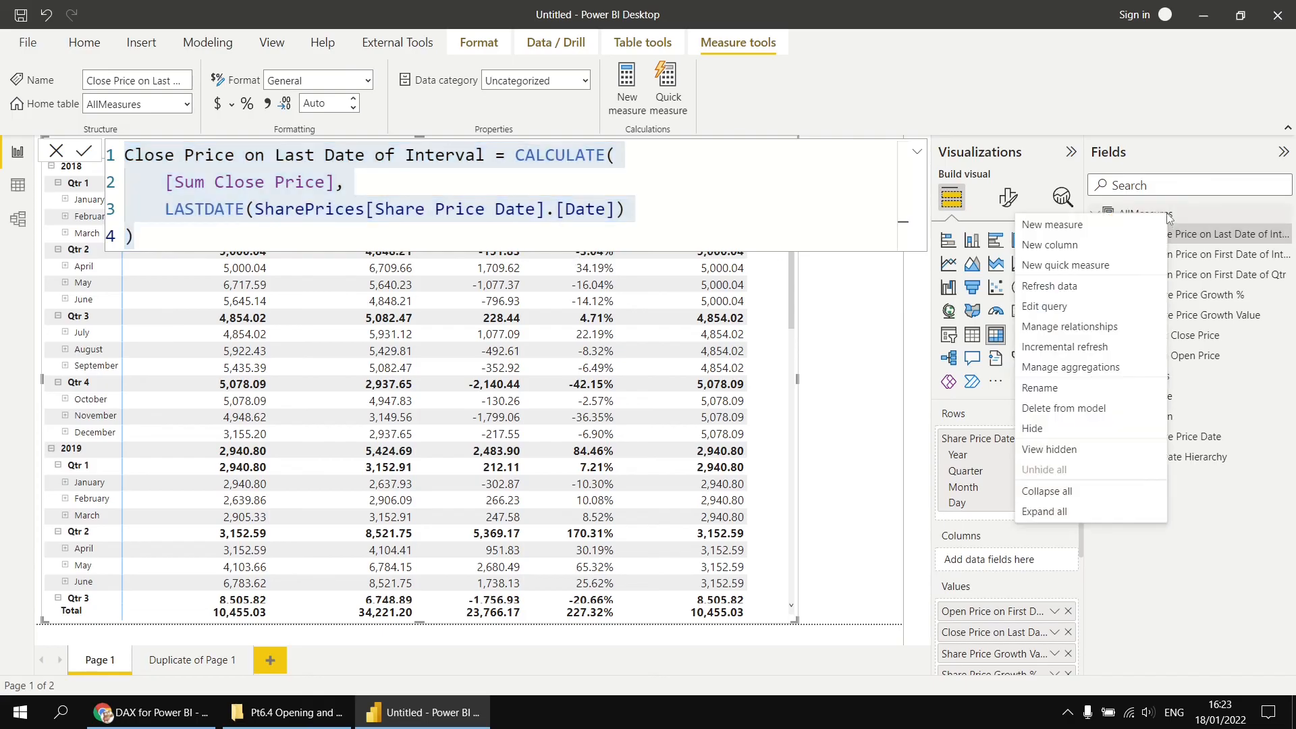
left_click(1083, 230)
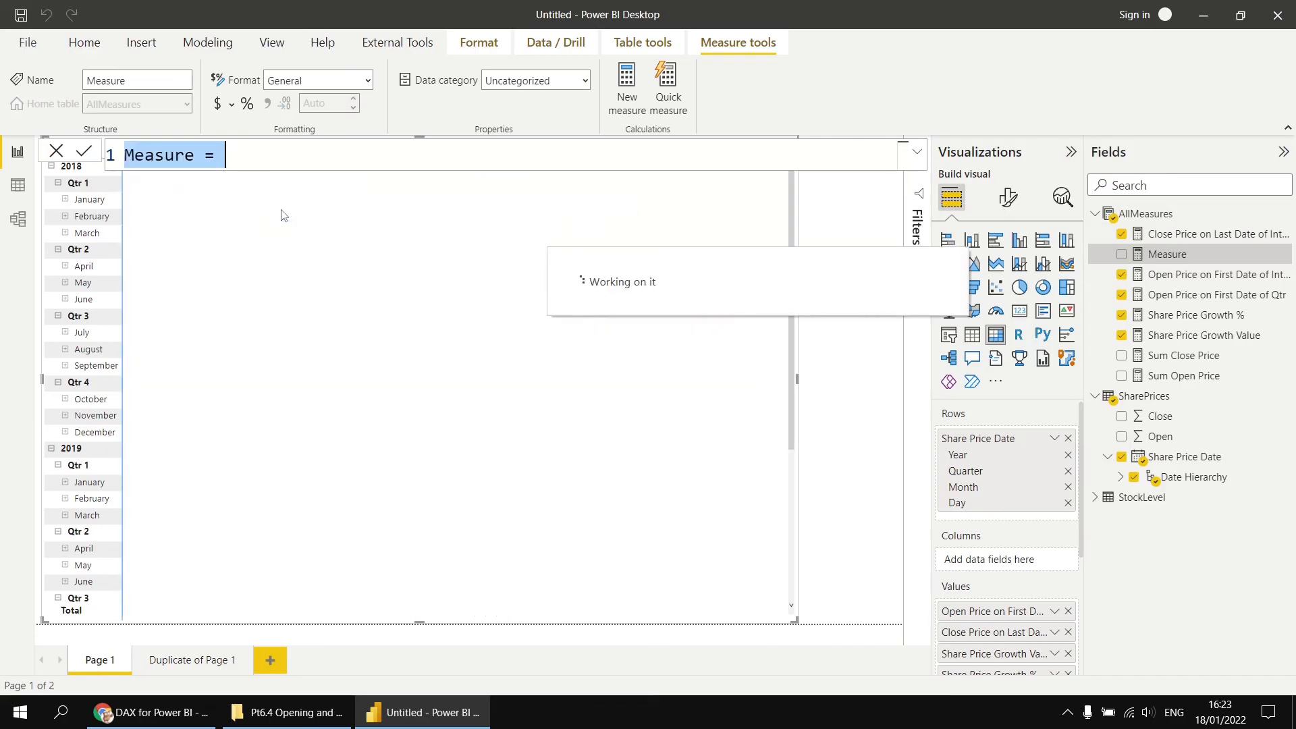
key("ctrl+v")
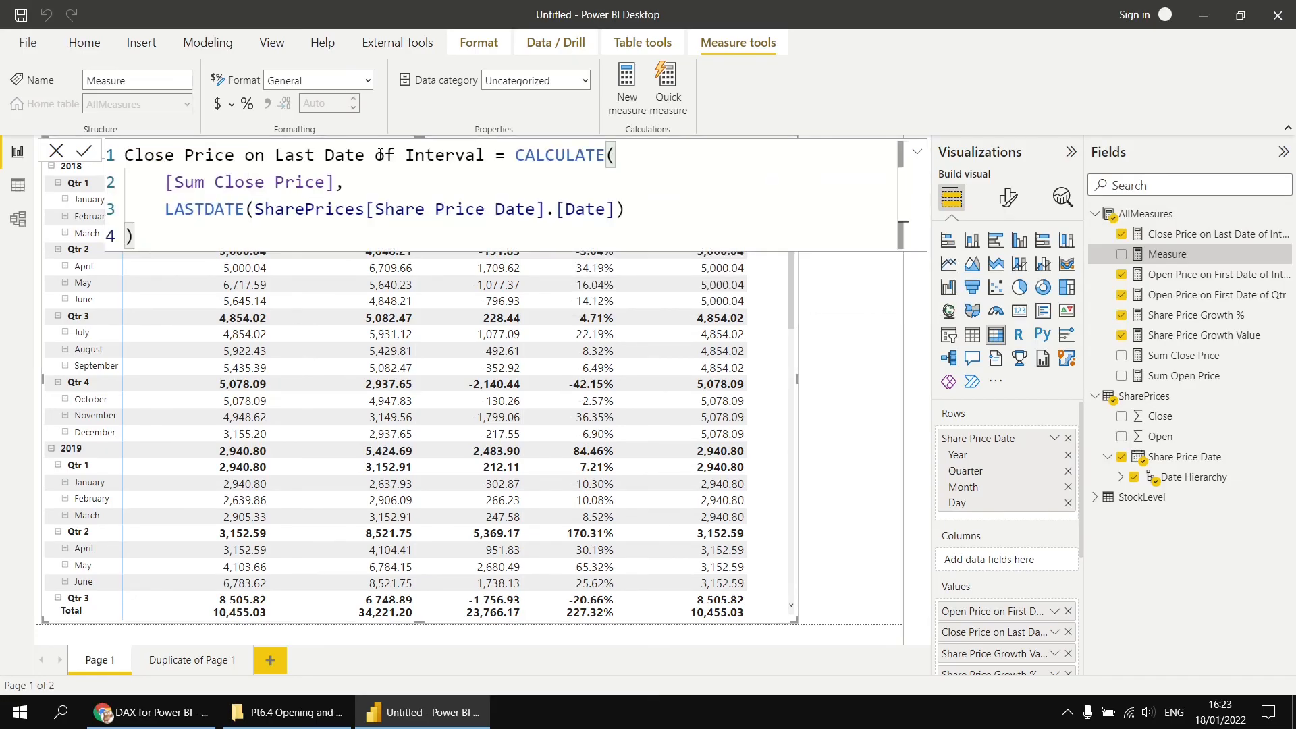
- Rename the new measure Close Price on Last Date of Year and replace LASTDATE with ENDOFYEAR, then commit it
double_click(430, 155)
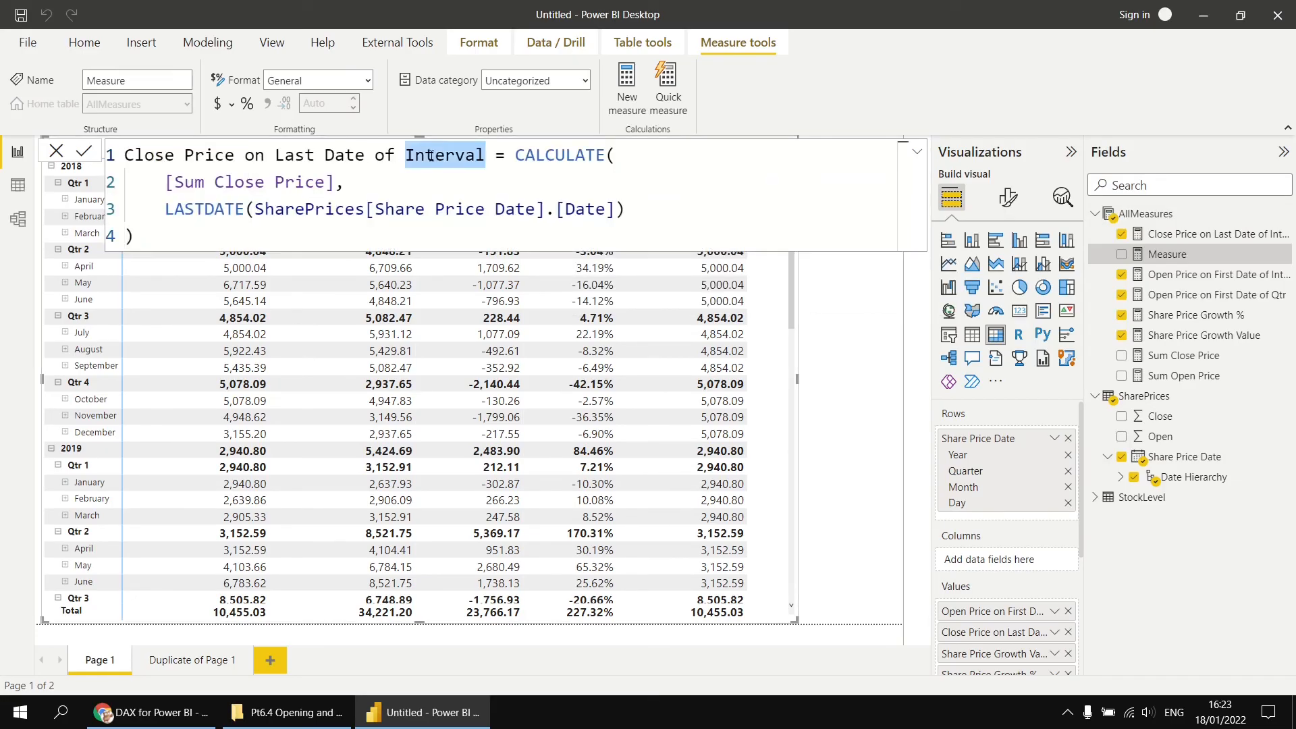
type("Year")
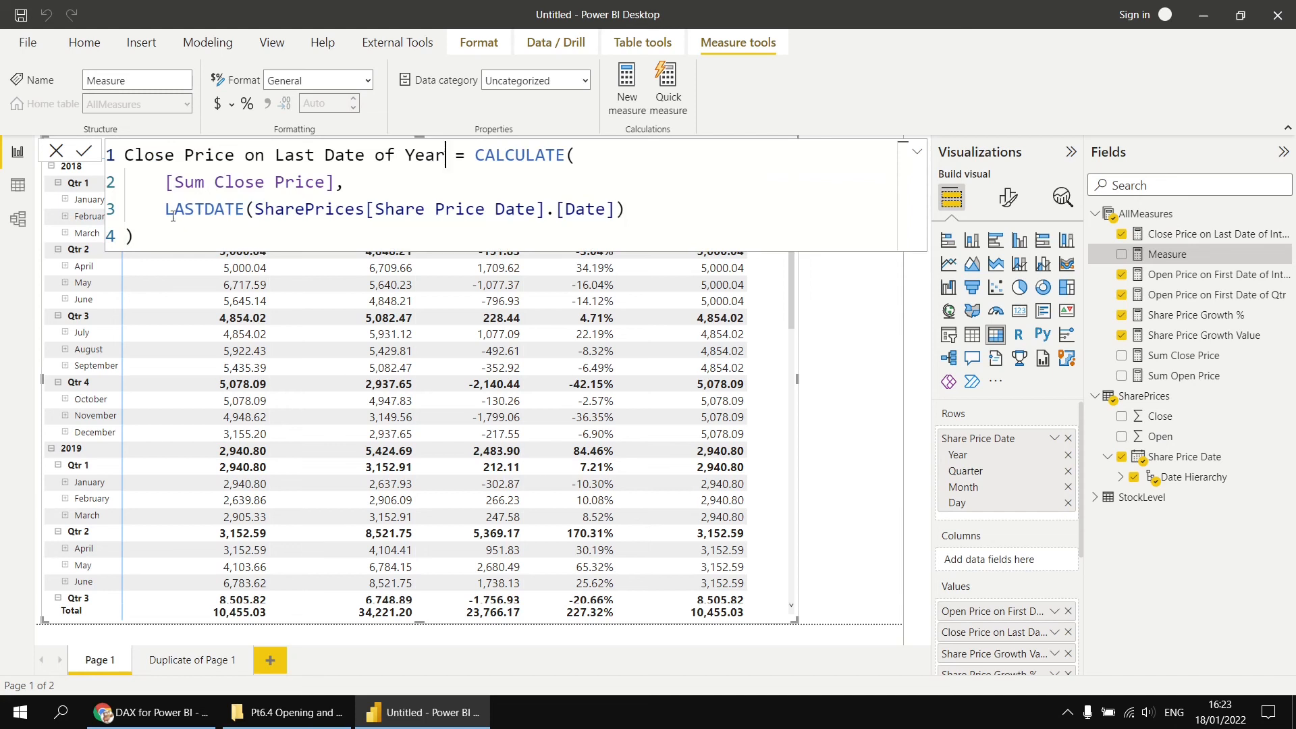
left_click_drag(165, 209, 248, 210)
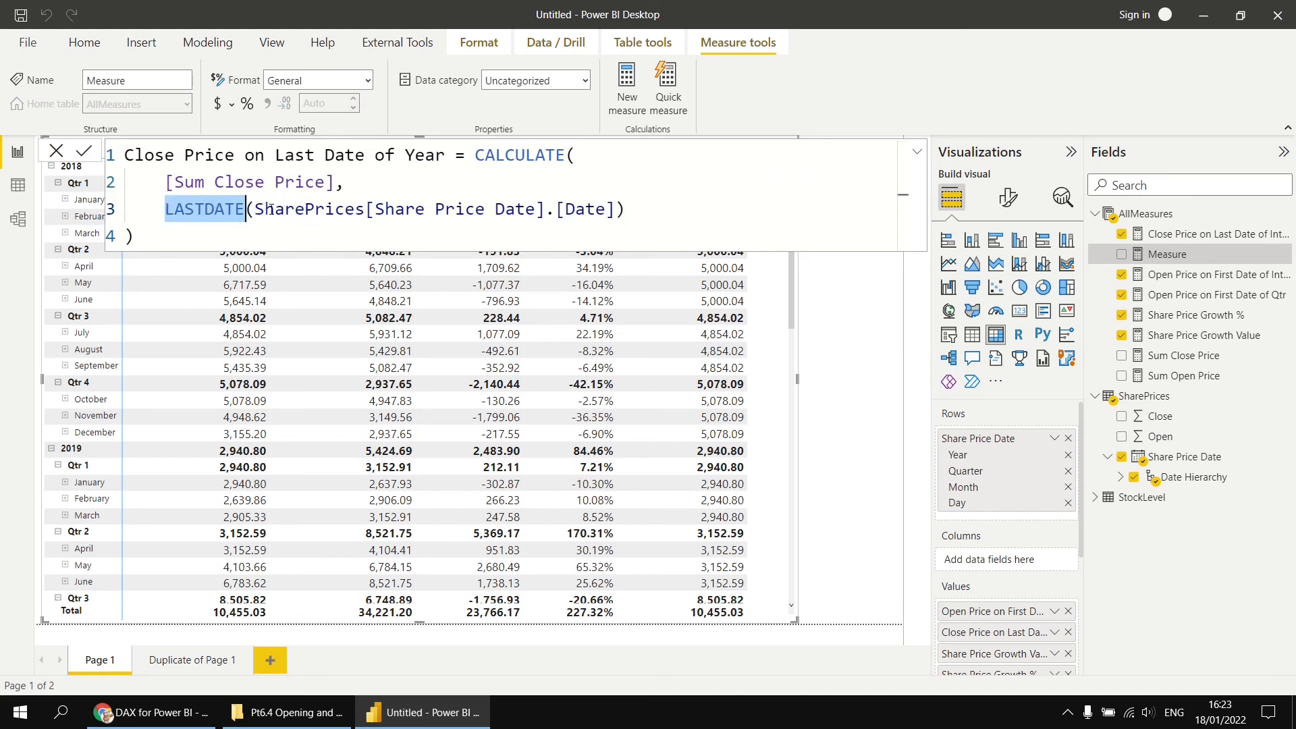
key("BackSpace")
type("end")
key("Down")
key("Down")
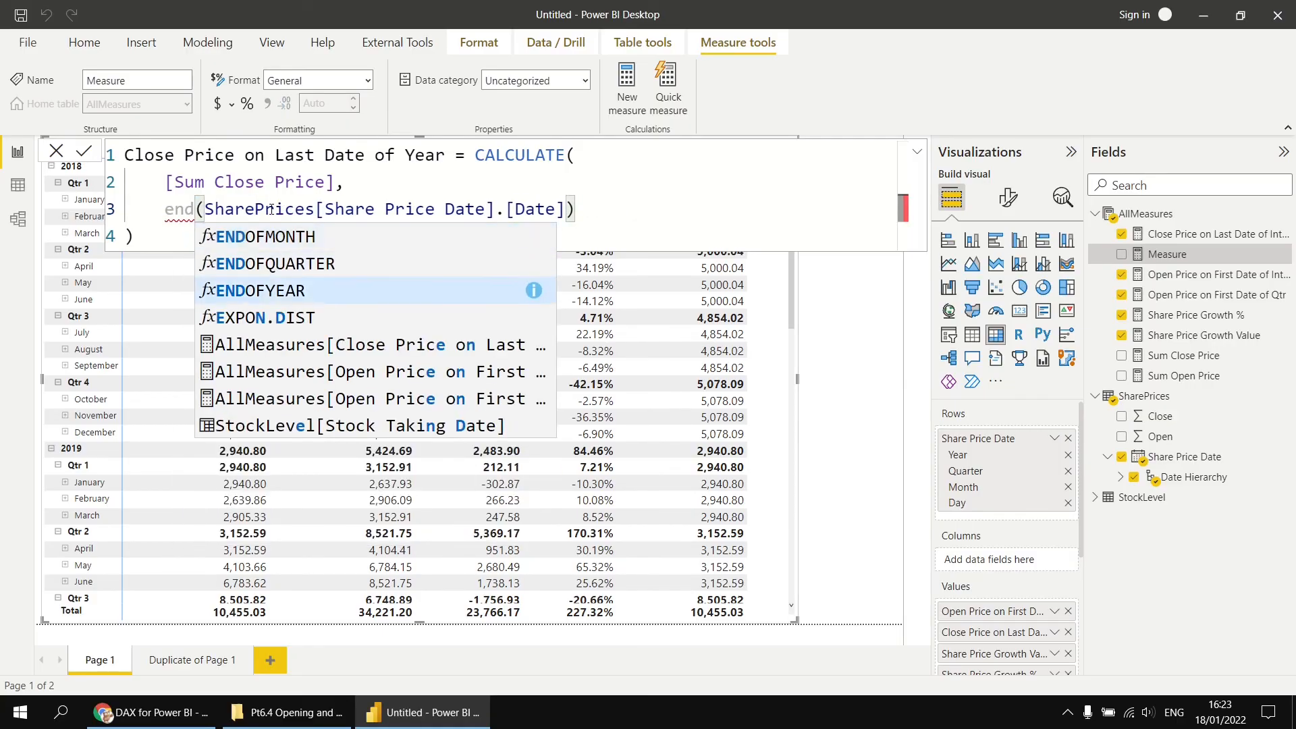
key("Tab")
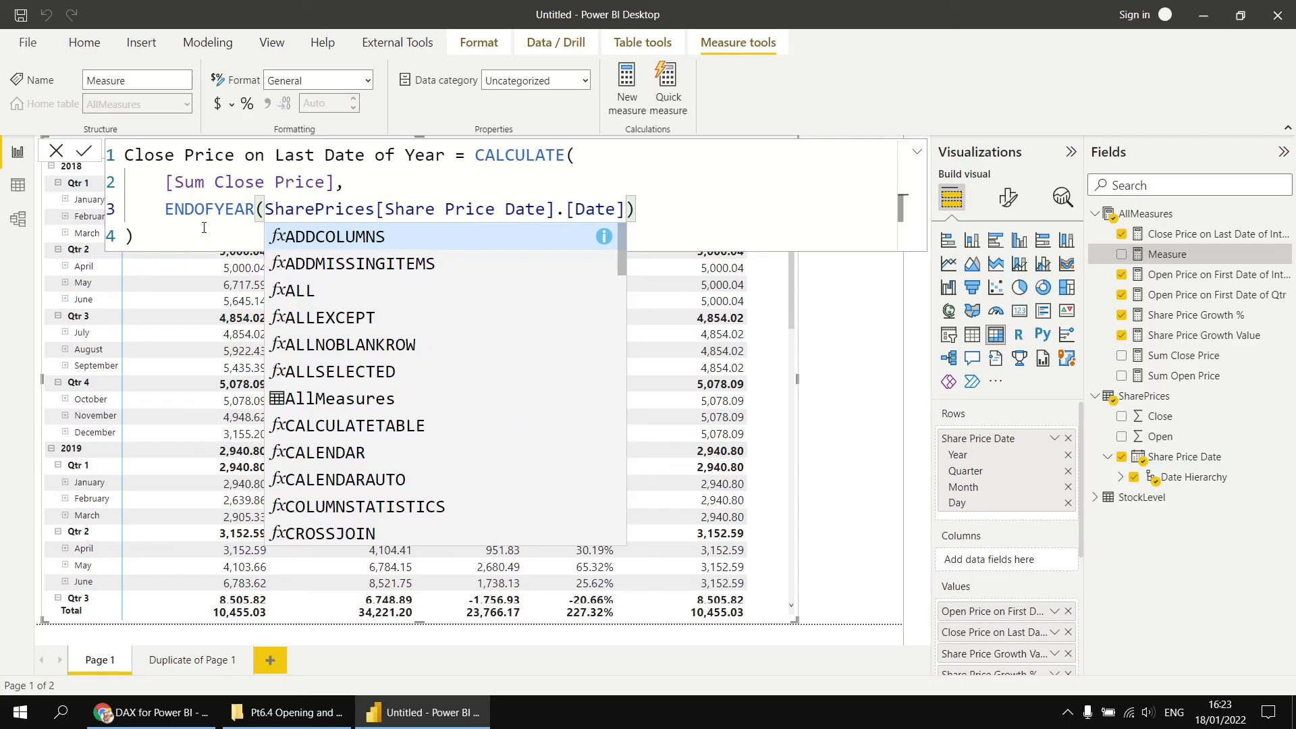
left_click(194, 232)
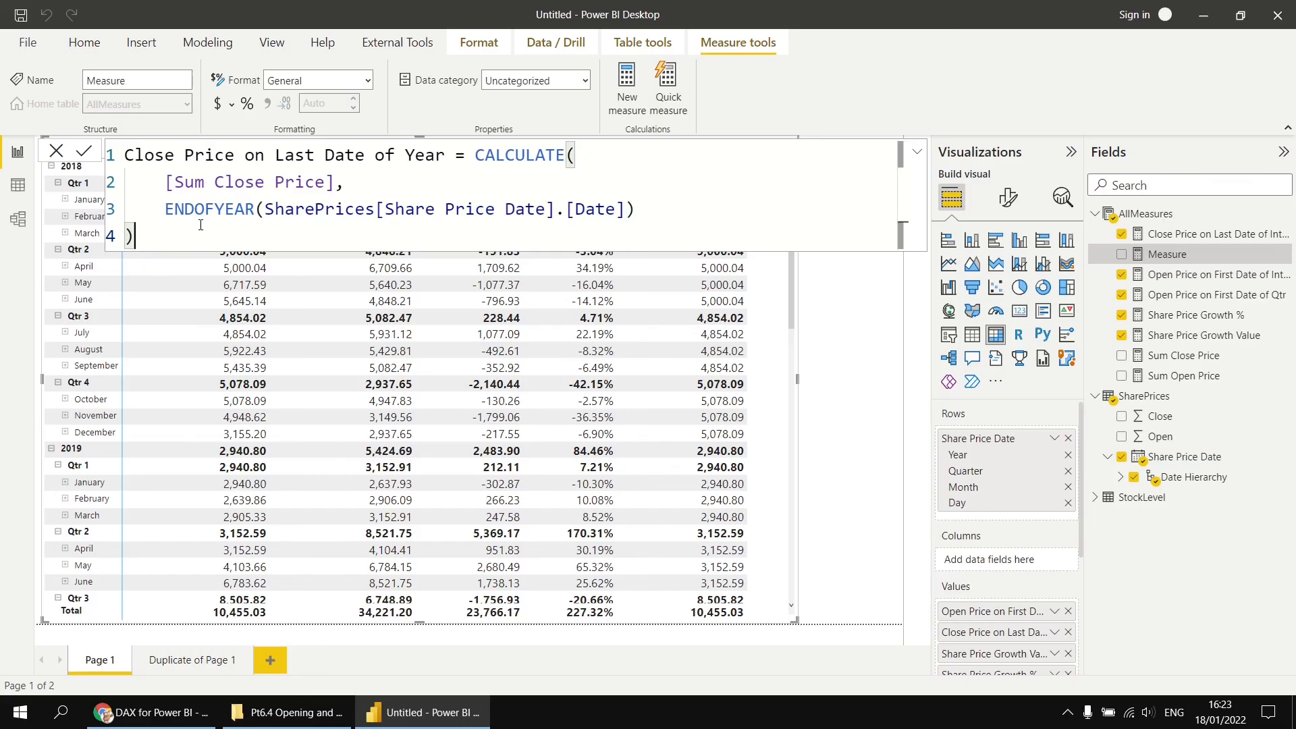
key("Return")
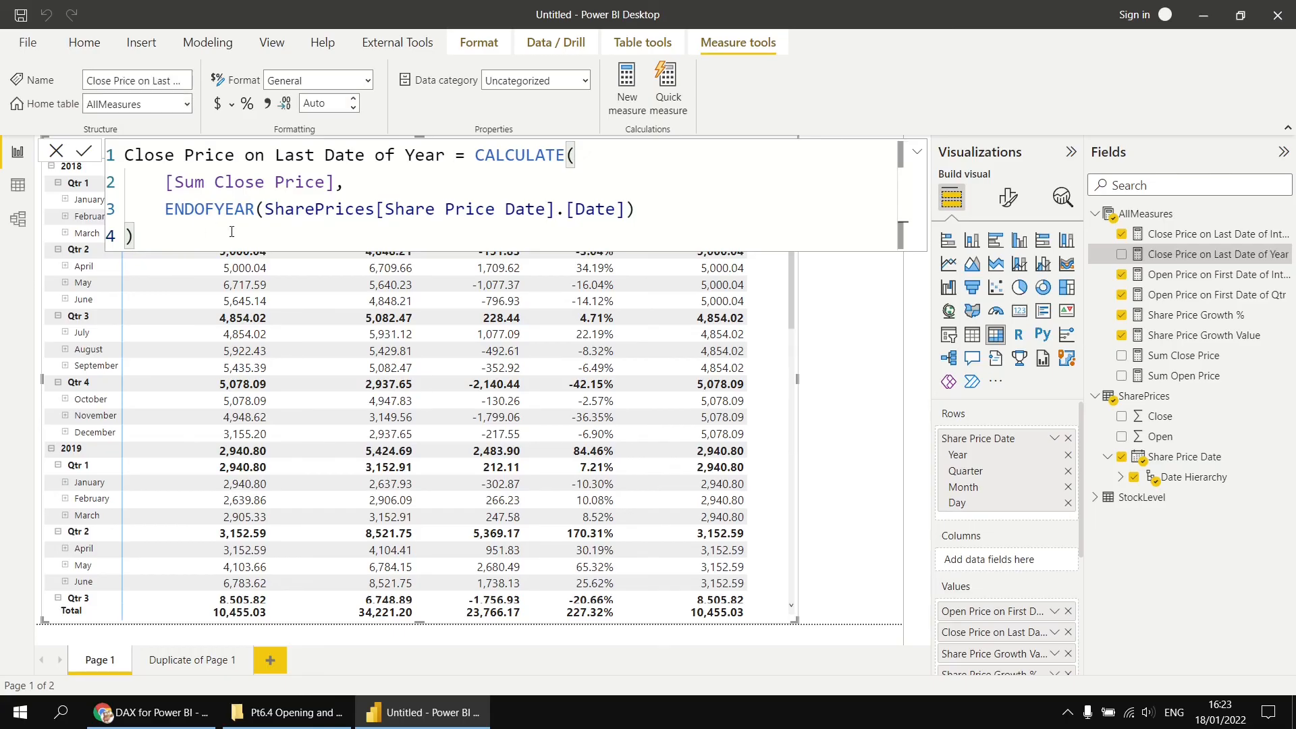
- Add the Close Price on Last Date of Year measure to the matrix values
left_click(1195, 256)
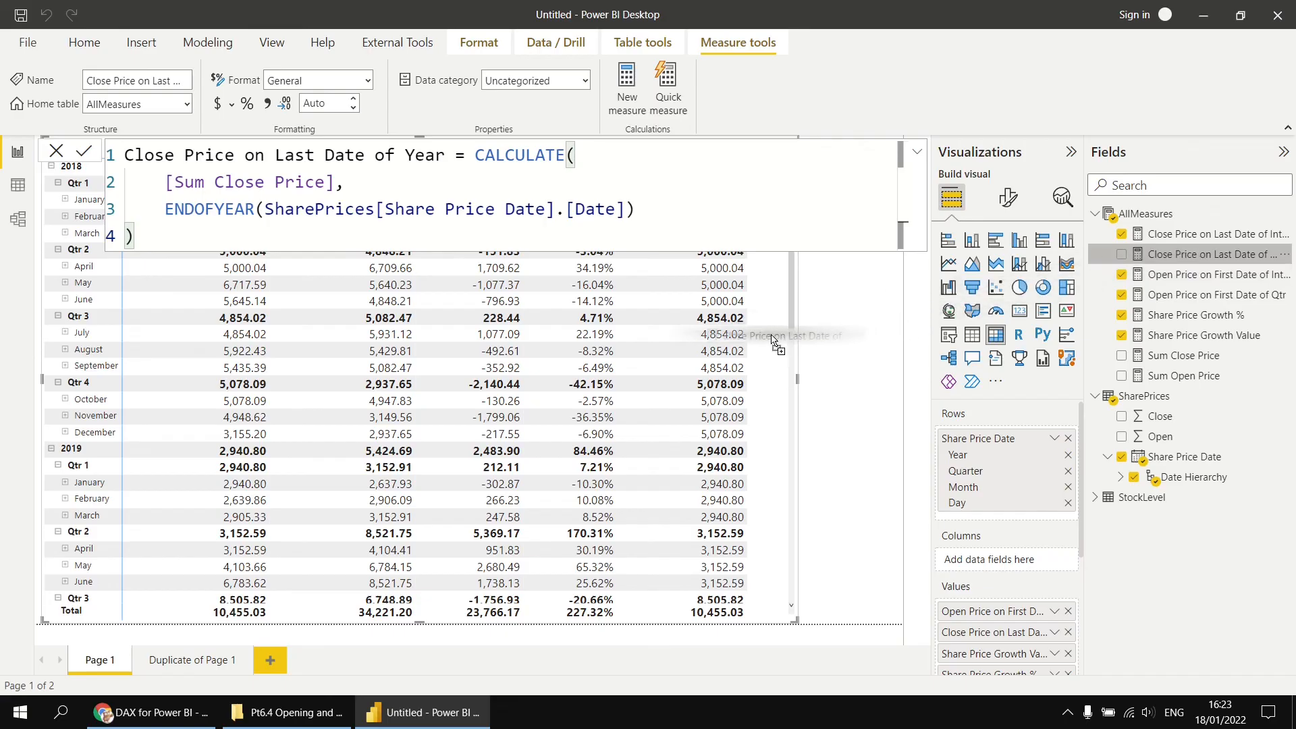
left_click_drag(799, 378, 910, 388)
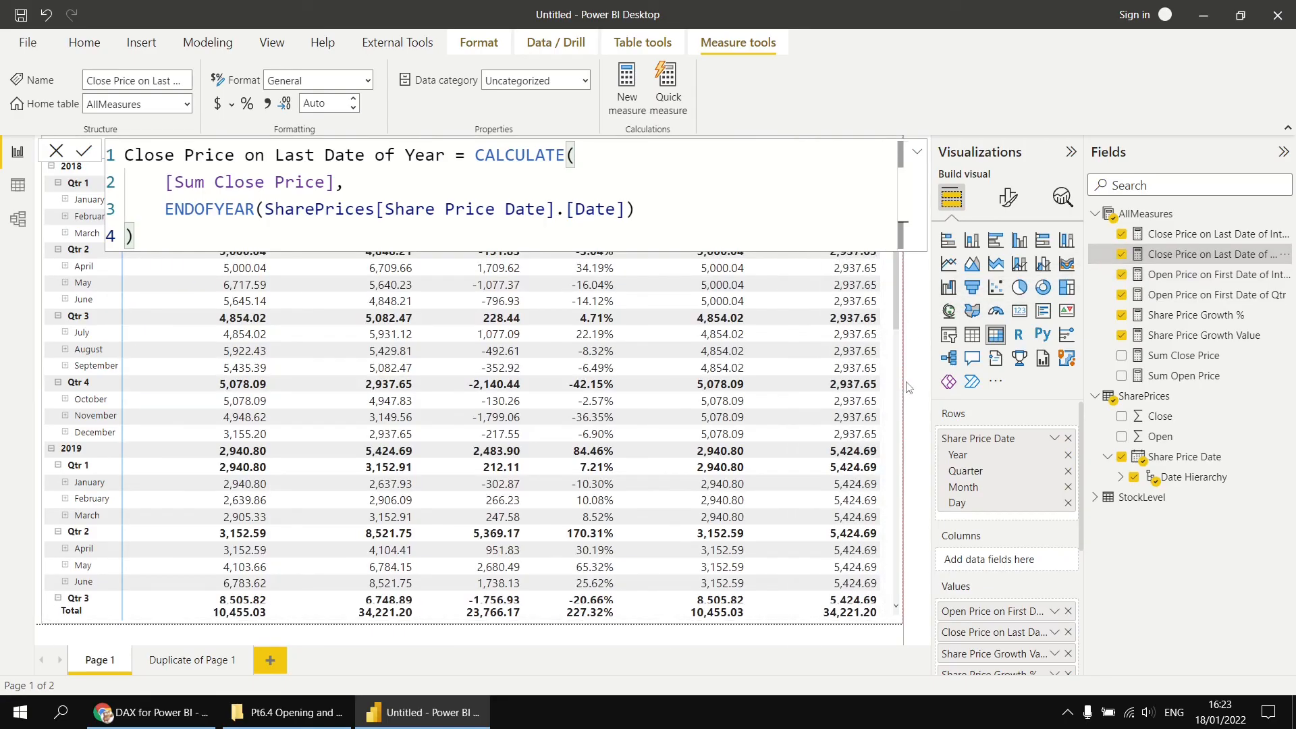
left_click(915, 342)
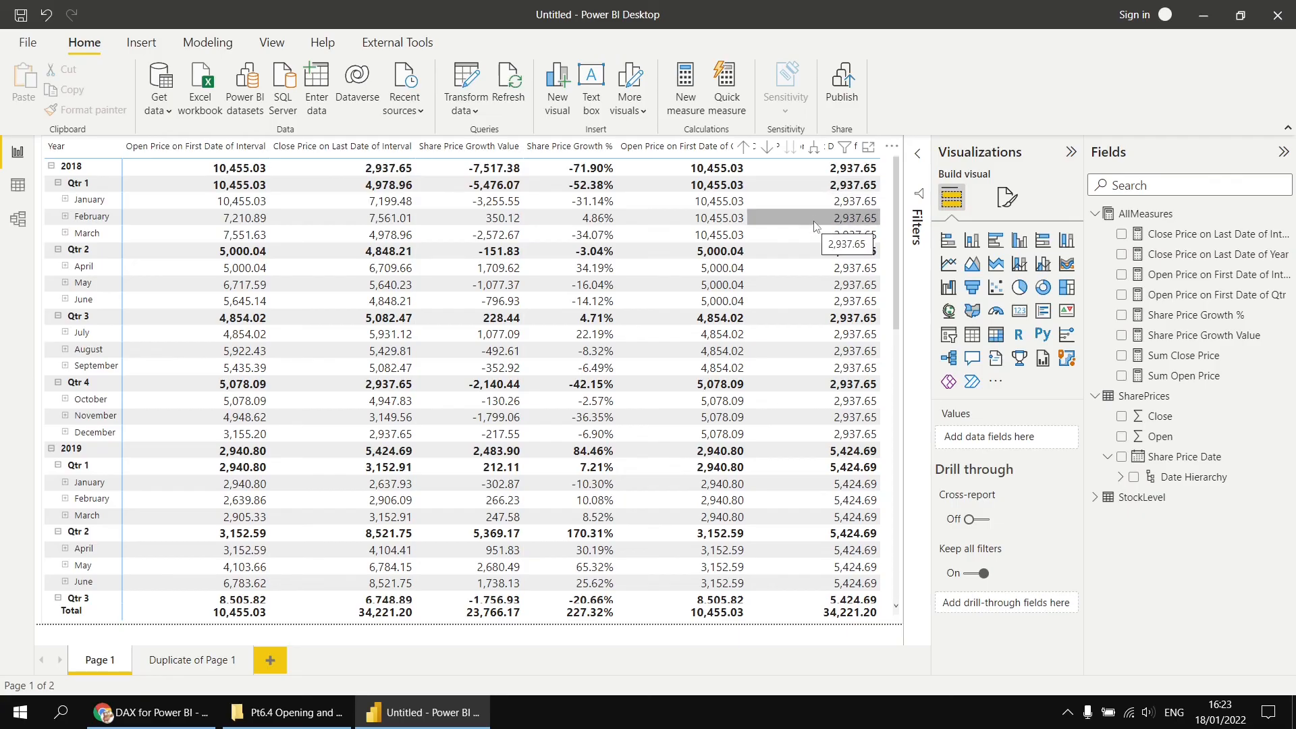
- Scroll through the matrix to examine the year-end closing prices across years and quarters
scroll(837, 442, "down", 5)
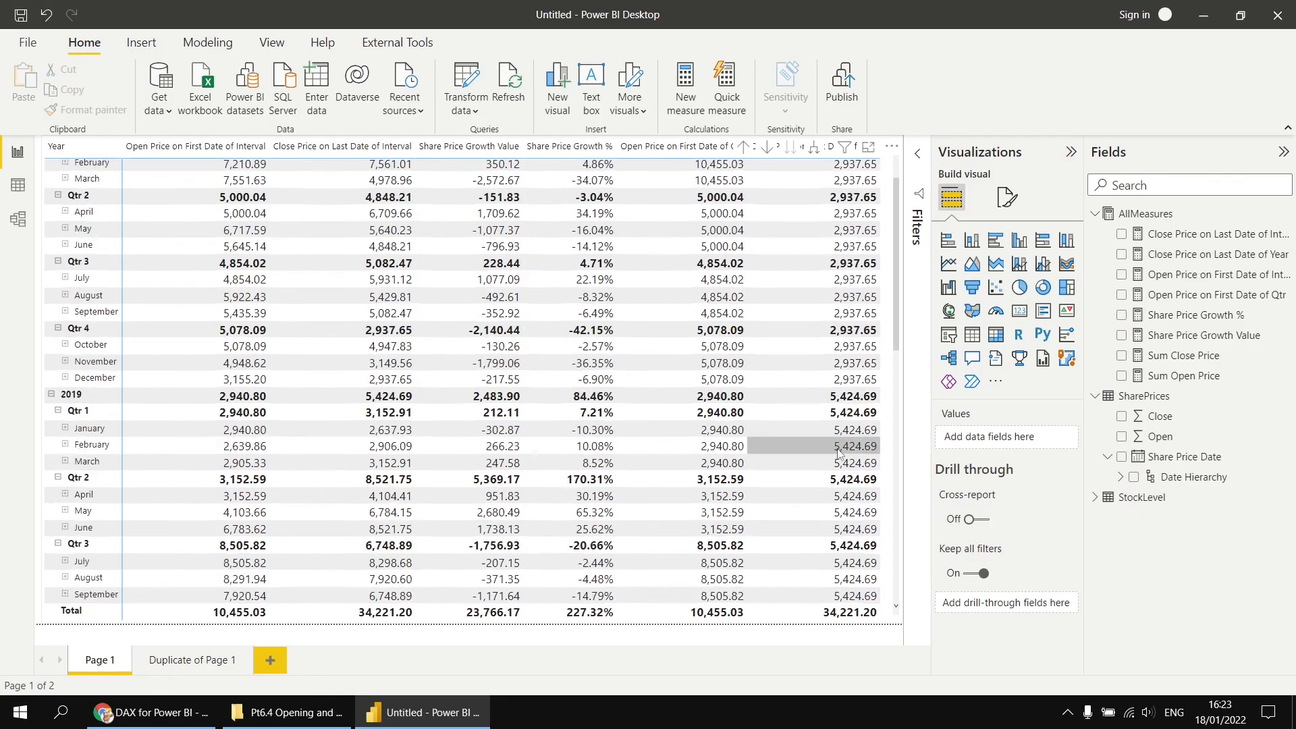
scroll(837, 446, "down", 5)
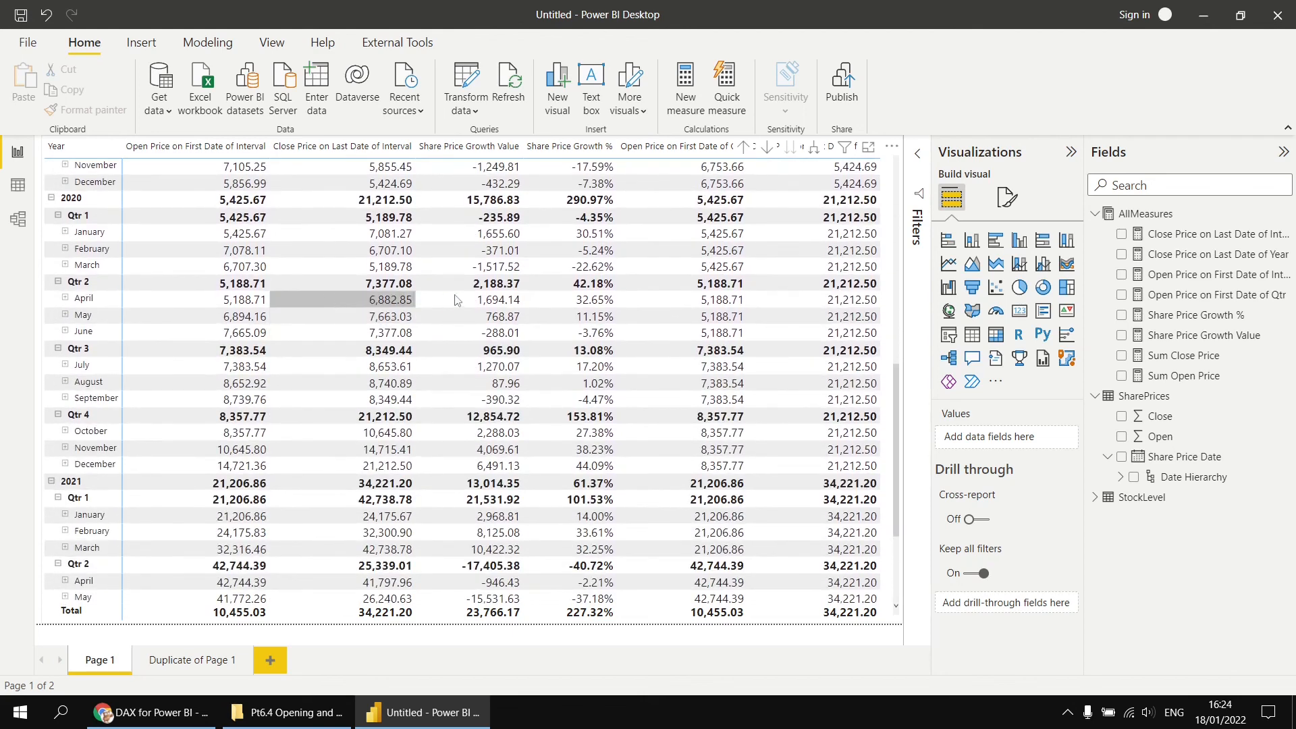
scroll(460, 303, "up", 5)
scroll(460, 298, "up", 4)
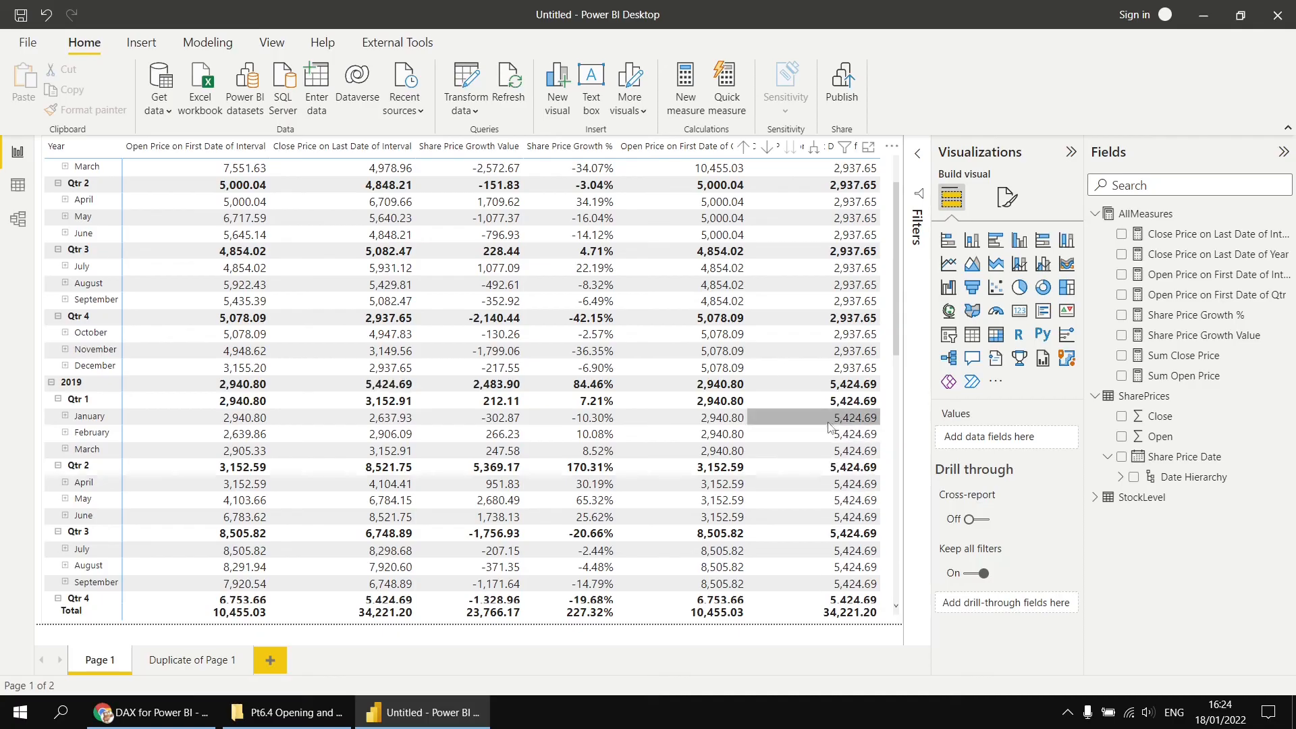
scroll(823, 413, "up", 2)
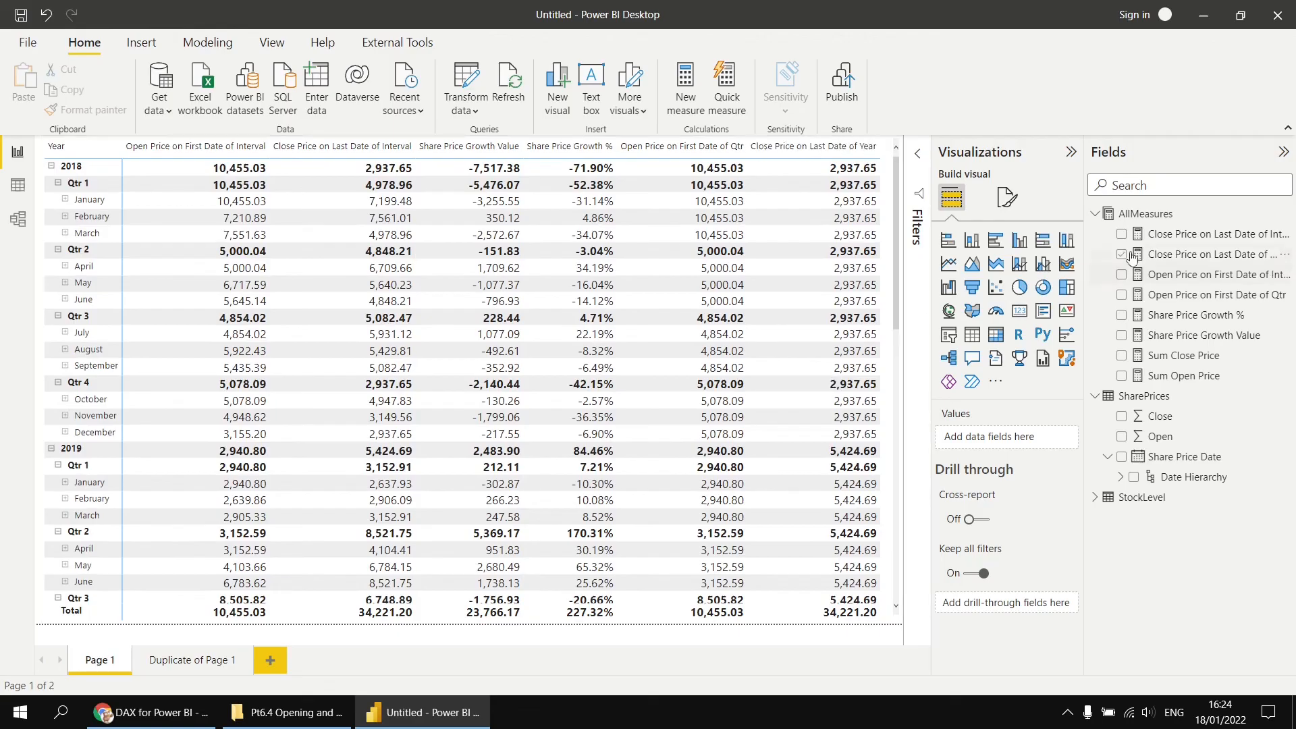
- Open the Close Price on Last Date of Year measure and replace its CALCULATE expression with CLOSINGBALANCEYEAR
left_click(1179, 254)
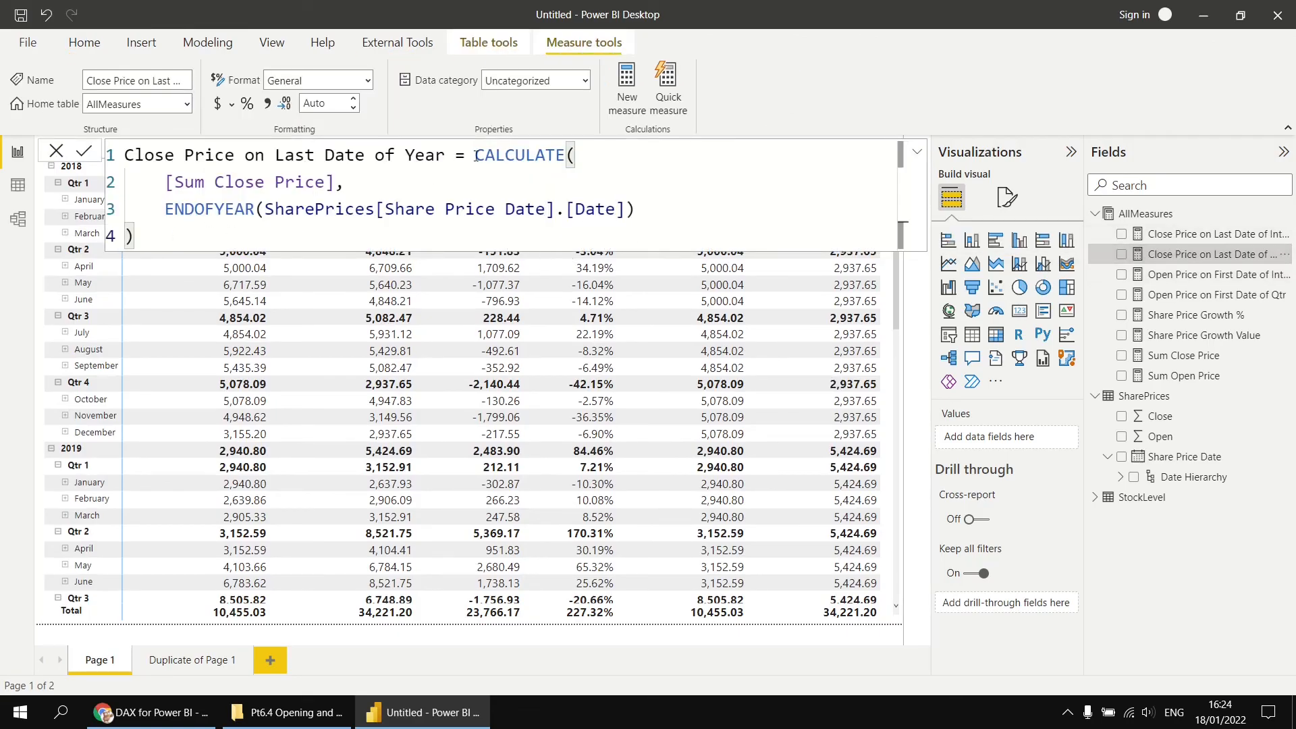
left_click_drag(477, 156, 435, 233)
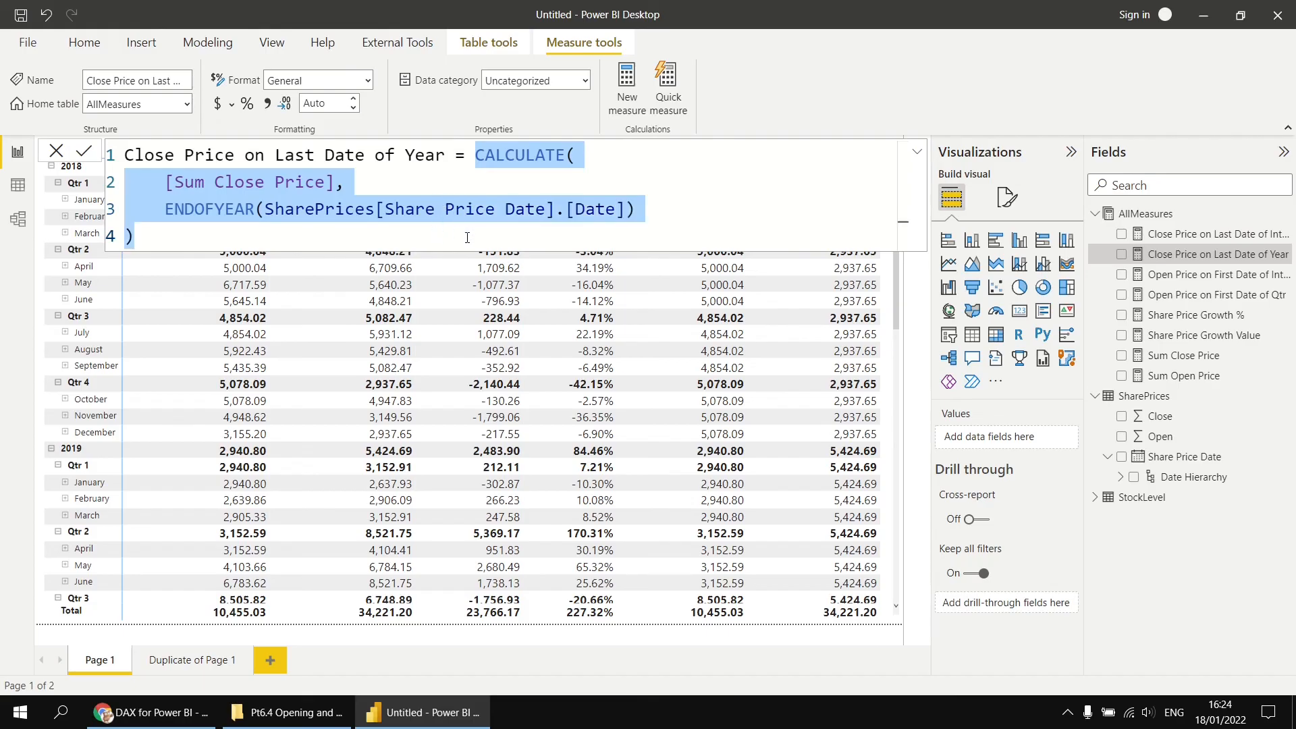
type("clos")
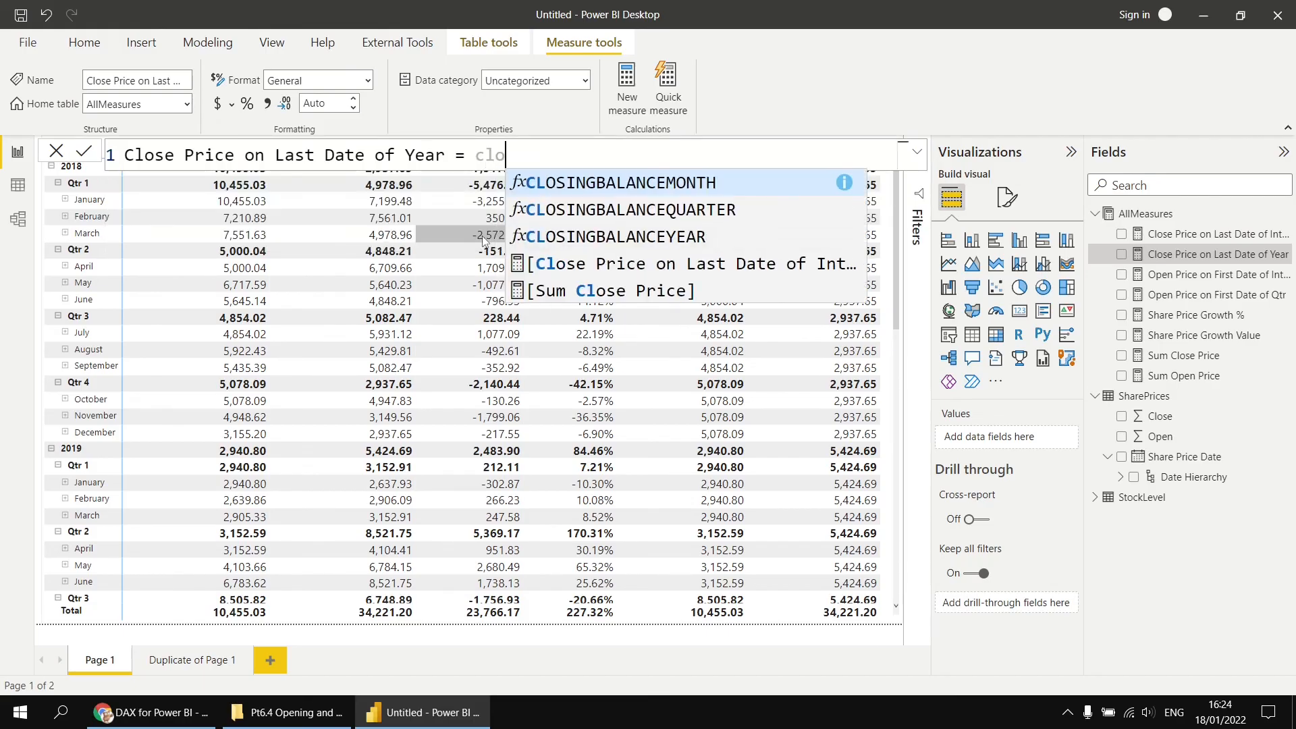
key("Down")
key("Down")
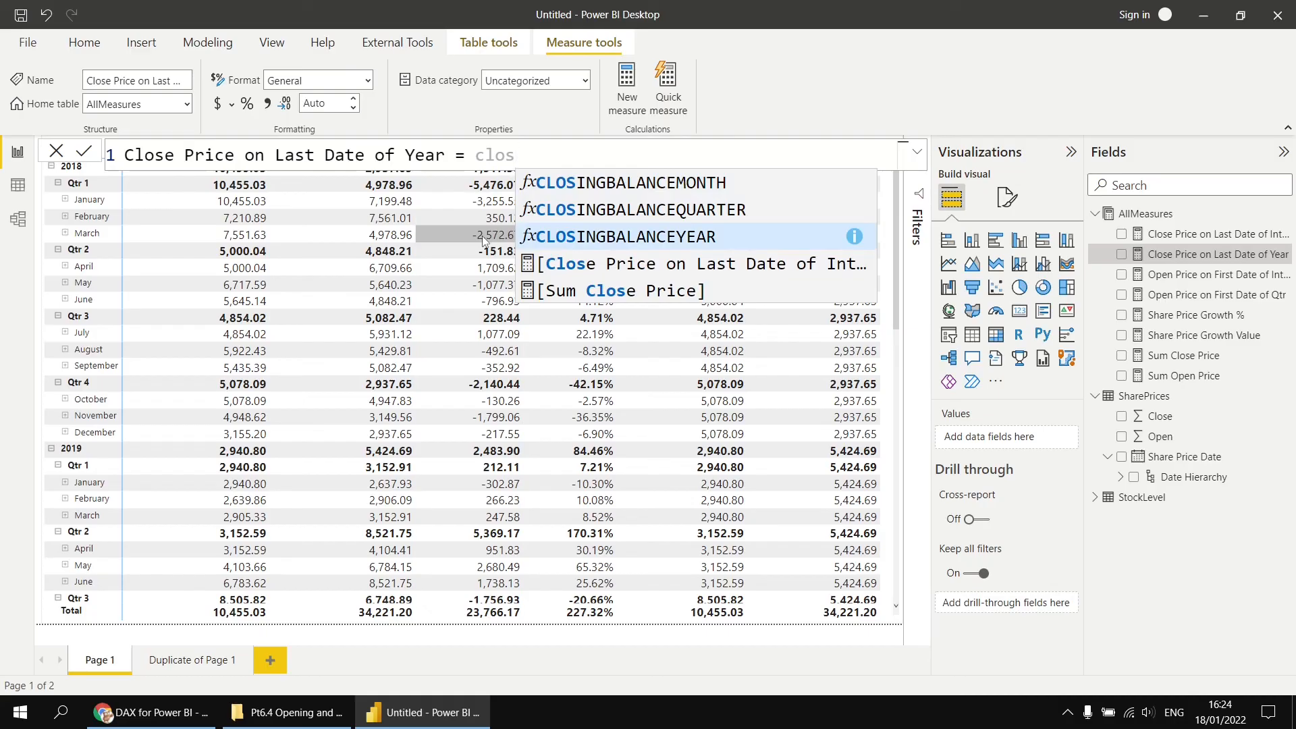
key("Tab")
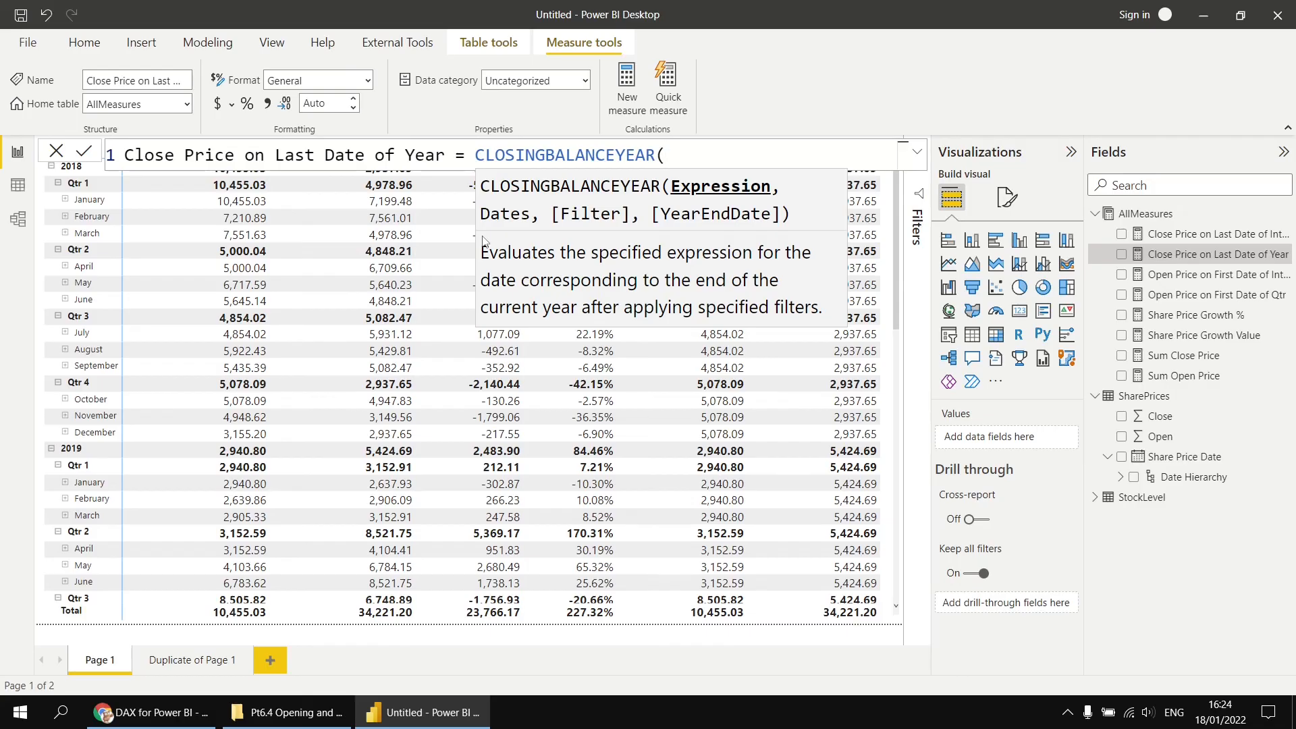
- Give CLOSINGBALANCEYEAR the arguments [Sum Close Price] and SharePrices[Share Price Date].[Date], close the bracket and commit
key("shift+Return")
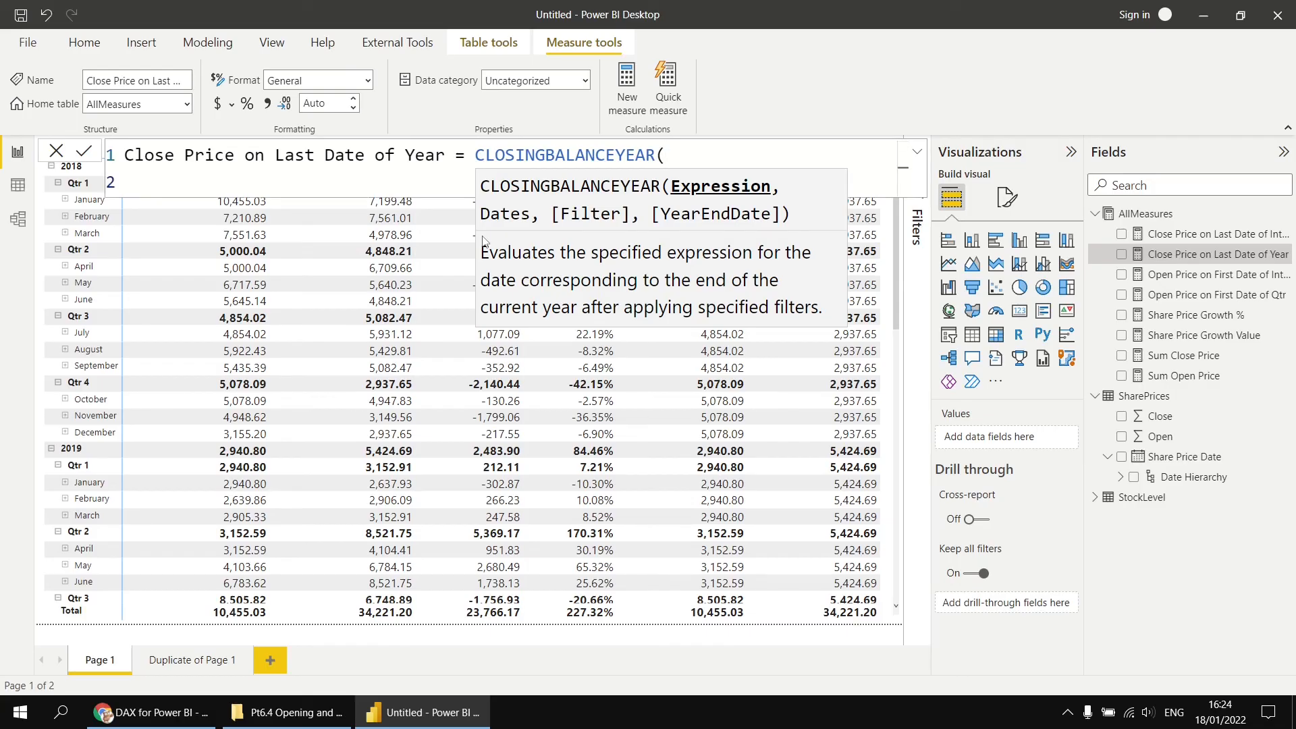
type("[cl")
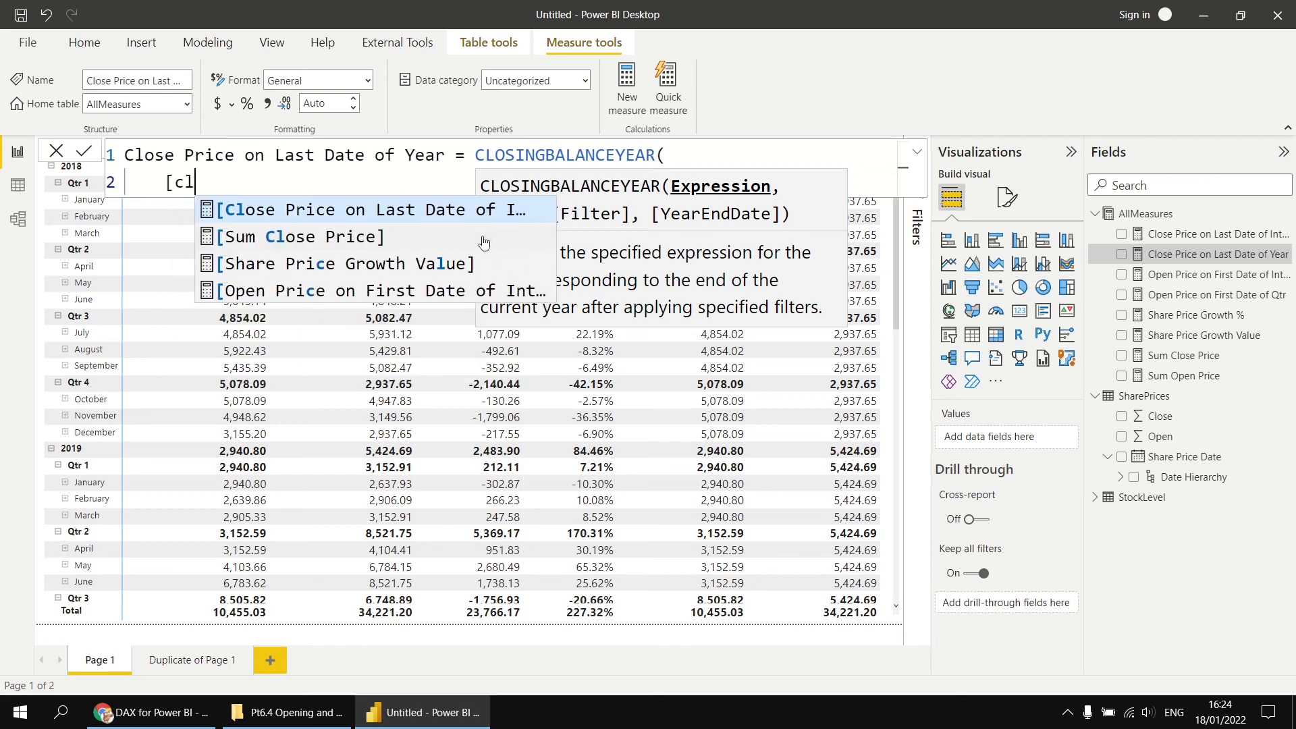
left_click(483, 240)
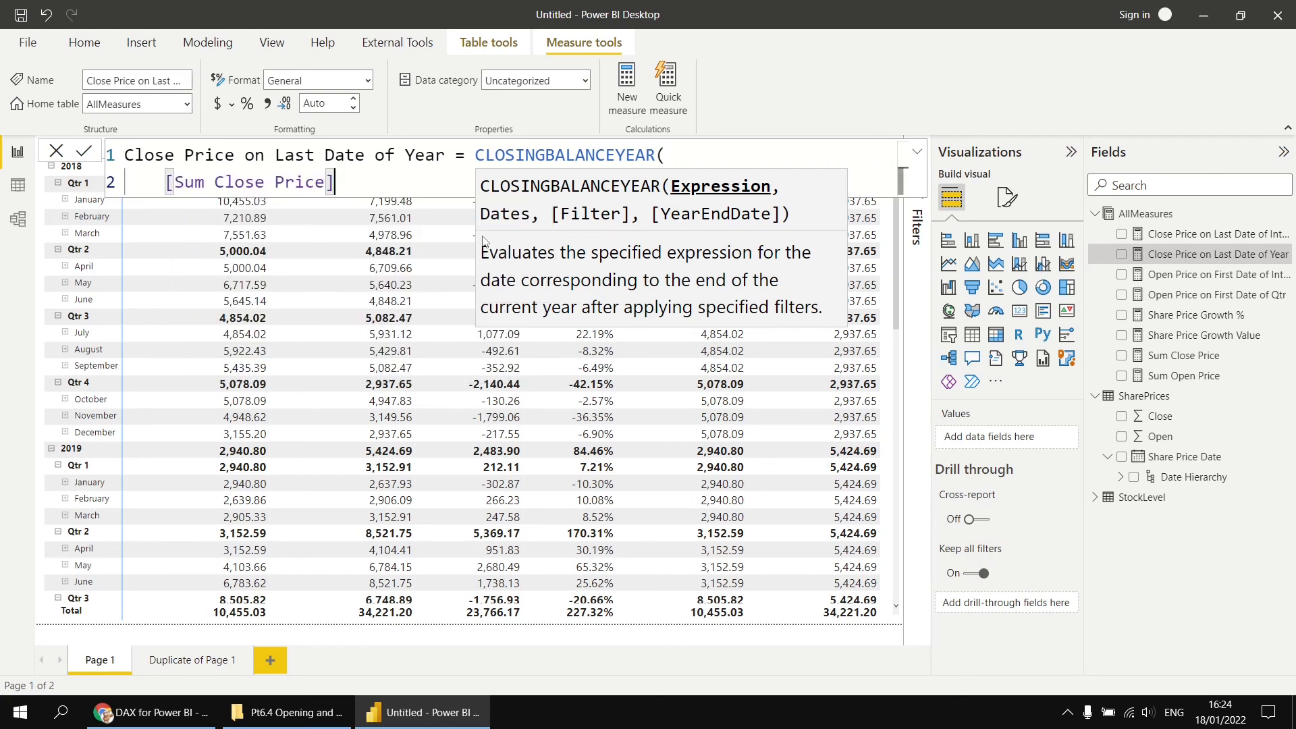
type(",")
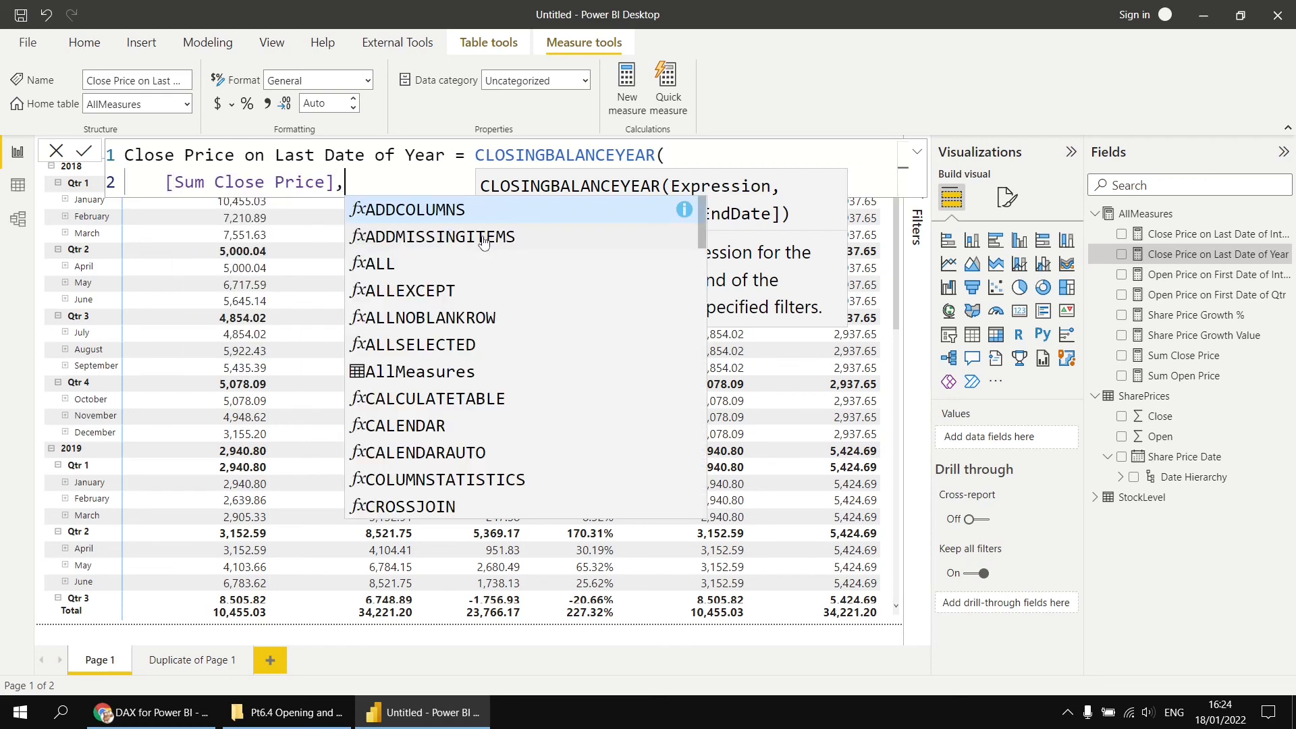
key("shift+Return")
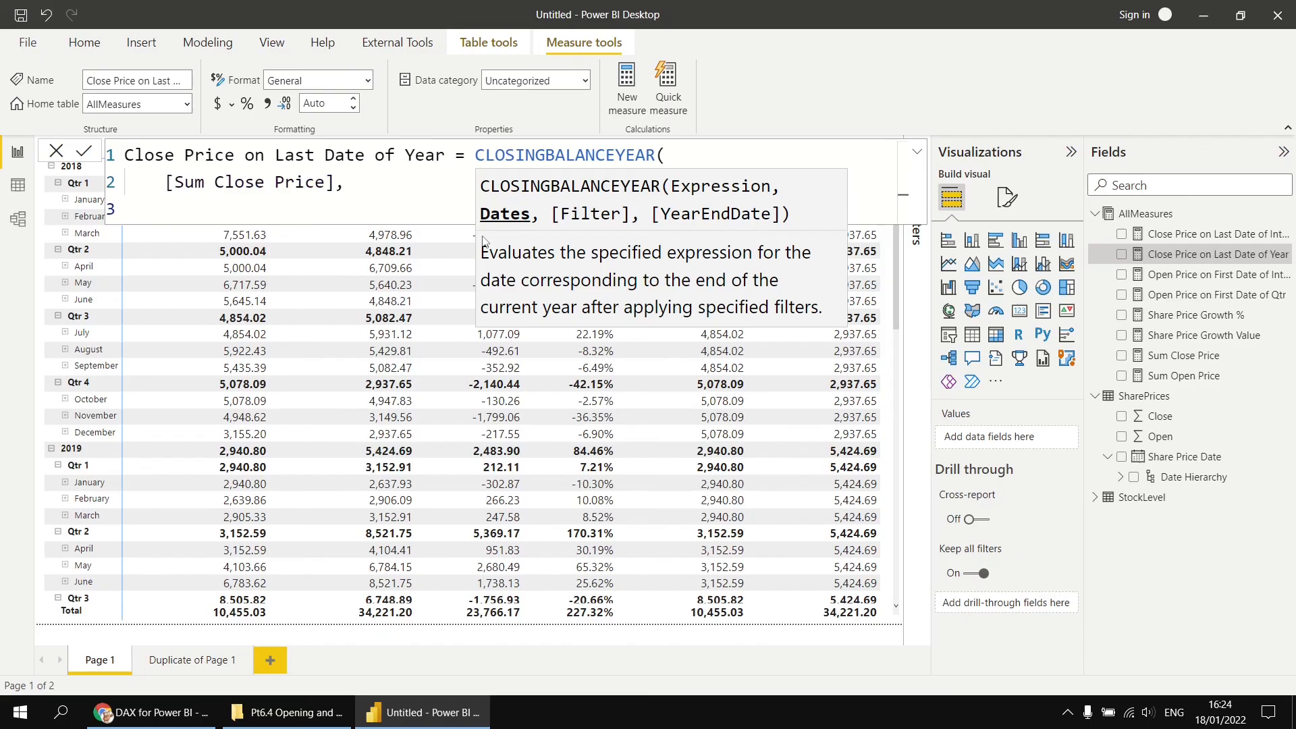
type("Sh")
key("Down")
key("Down")
key("Down")
key("Tab")
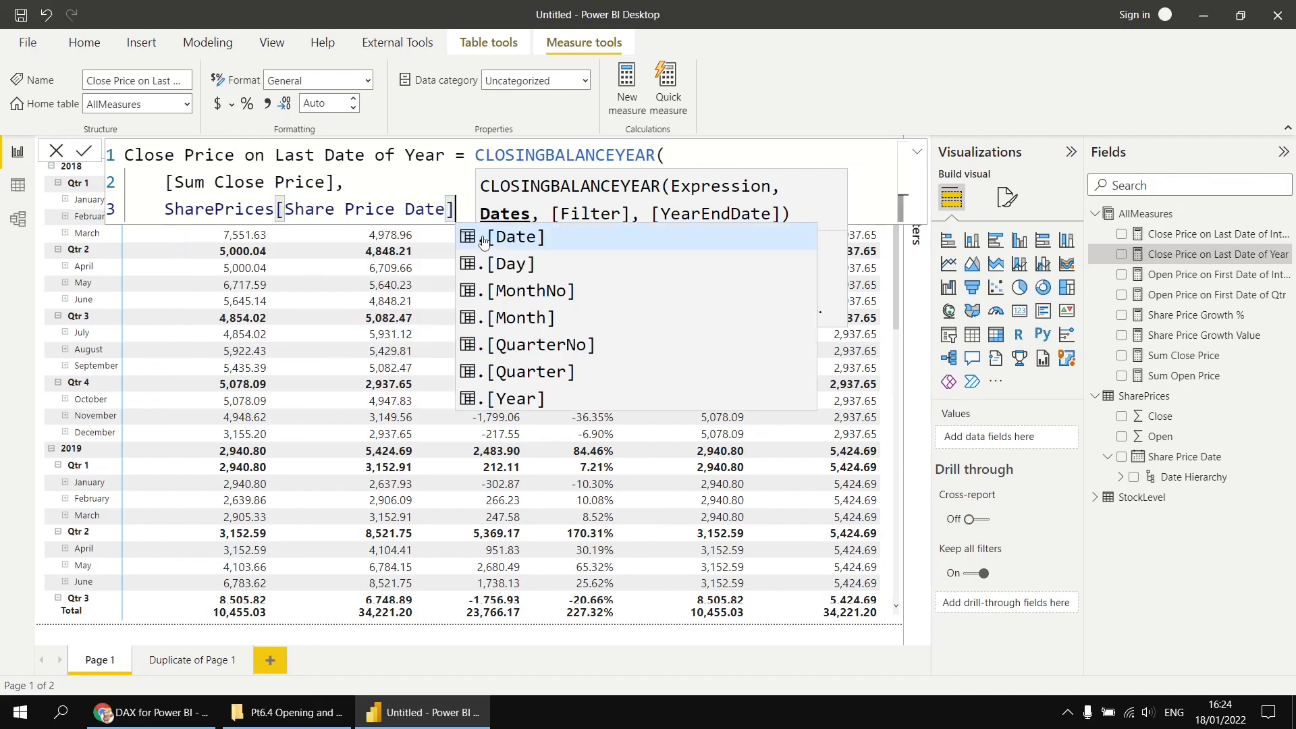
left_click(483, 237)
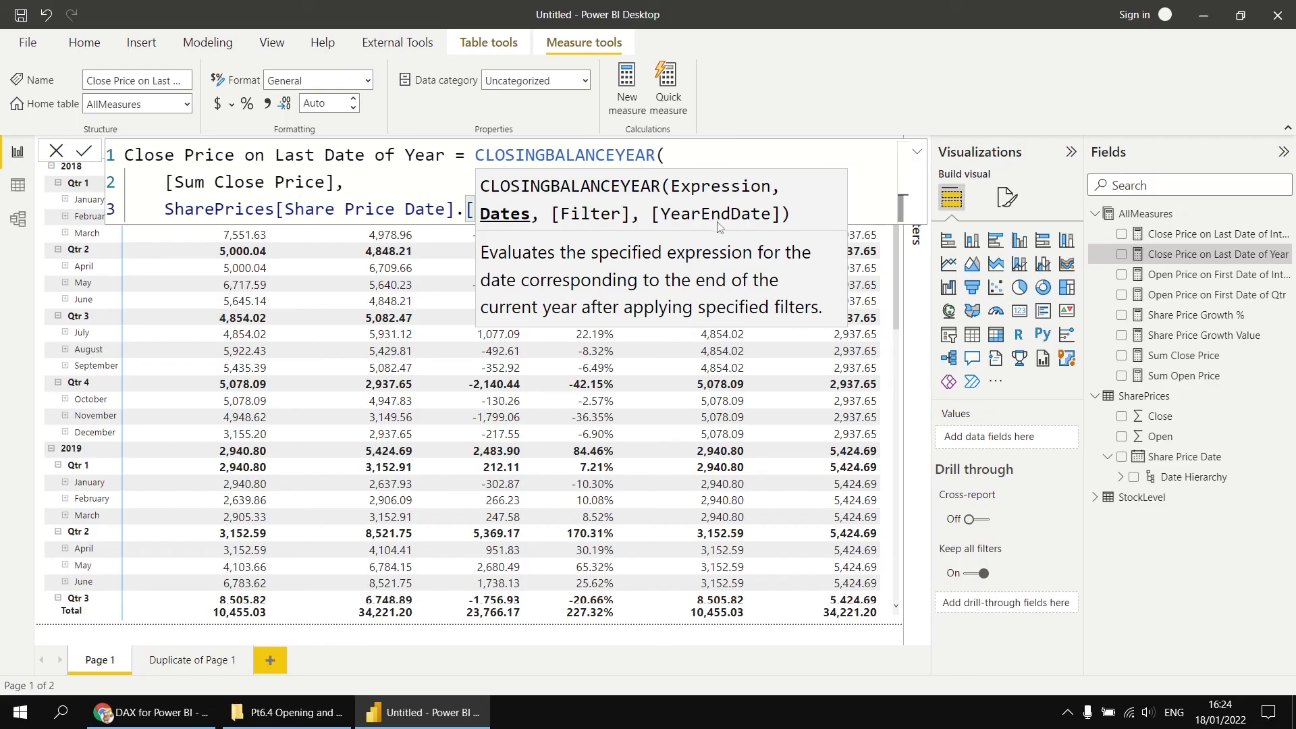
key("shift+Return")
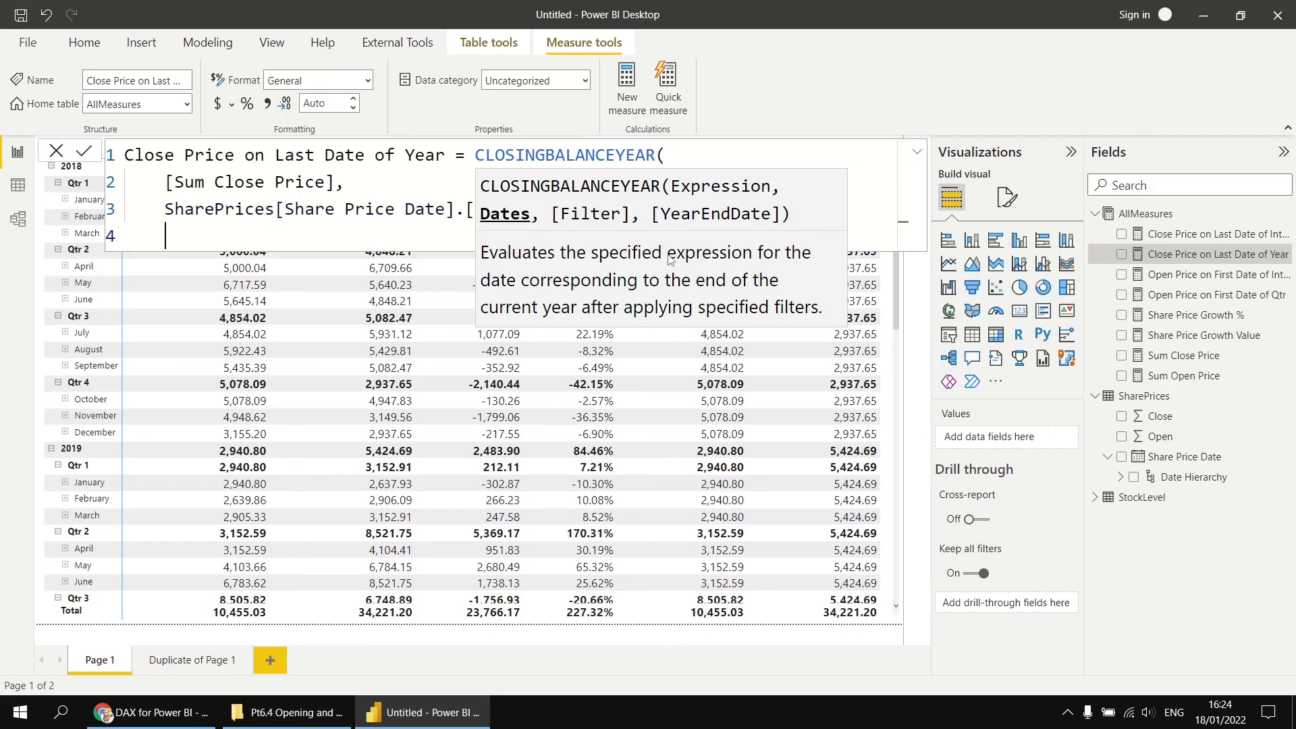
type(")")
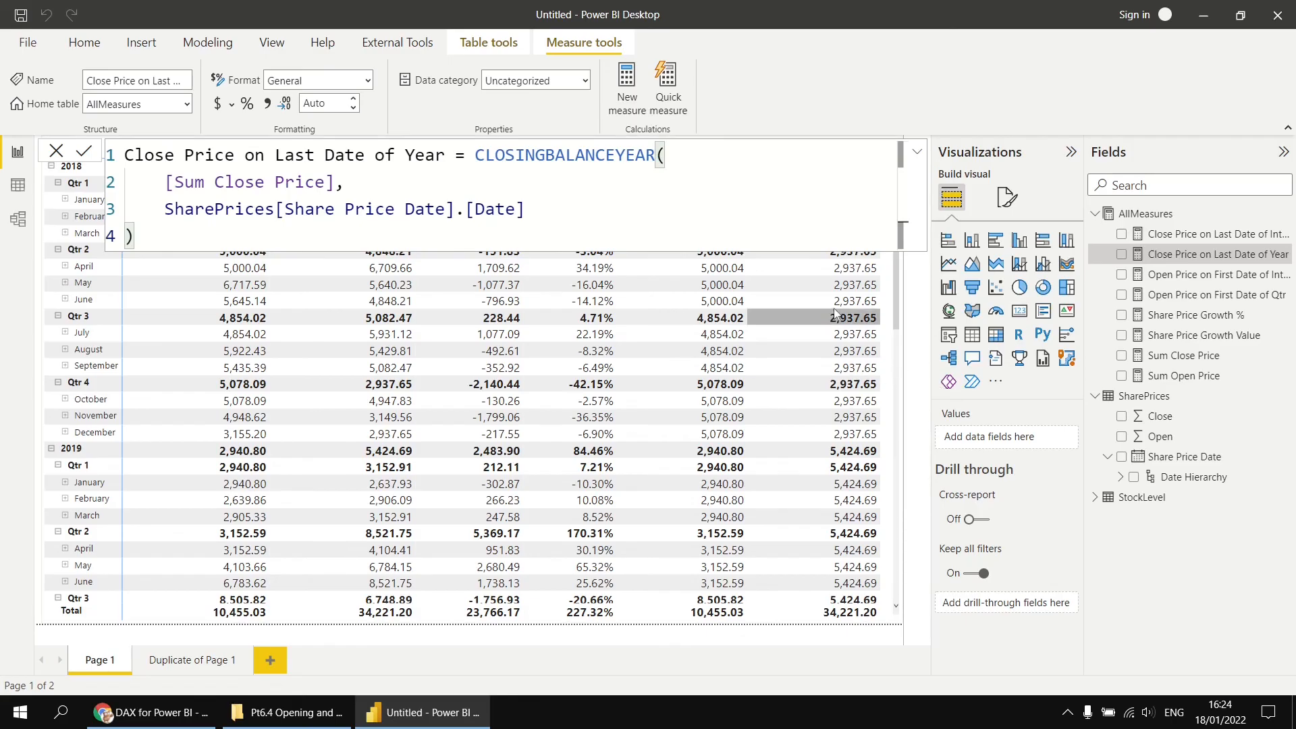
left_click(891, 642)
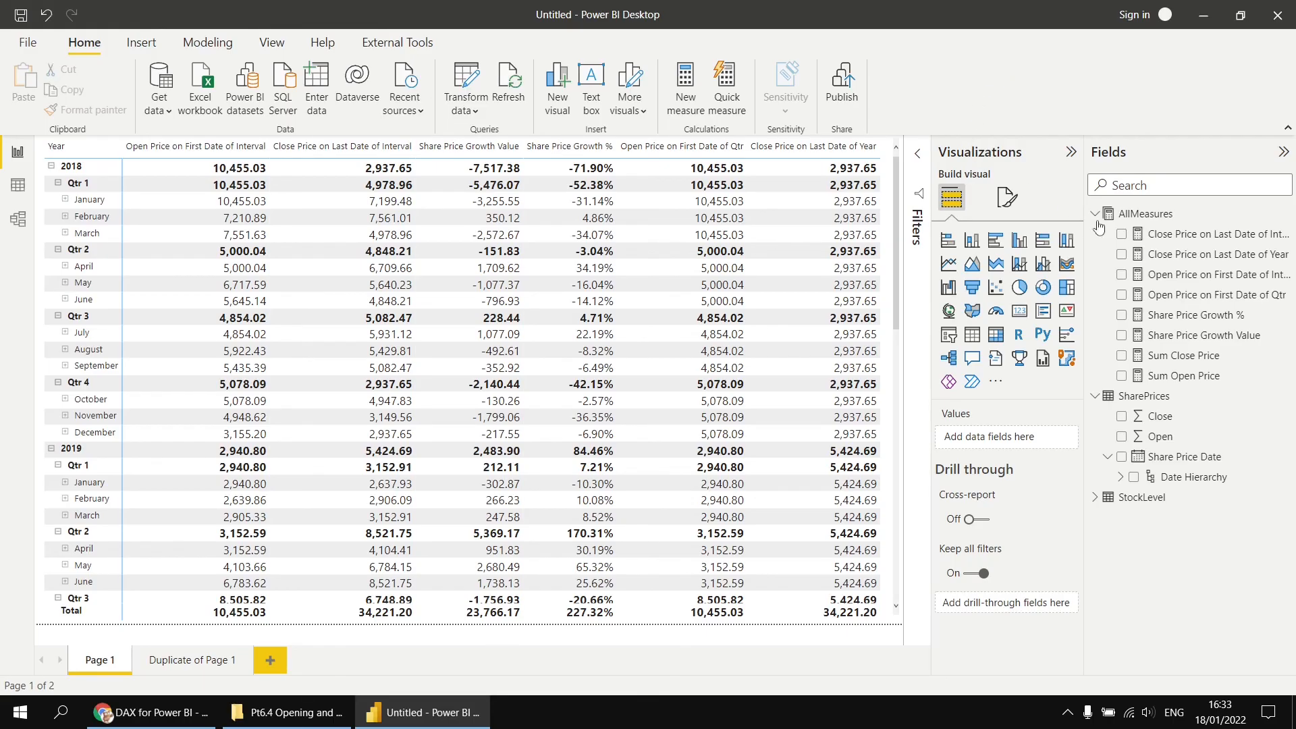
- Copy the Close Price on Last Date of Year formula and paste it into a new measure
left_click(1178, 260)
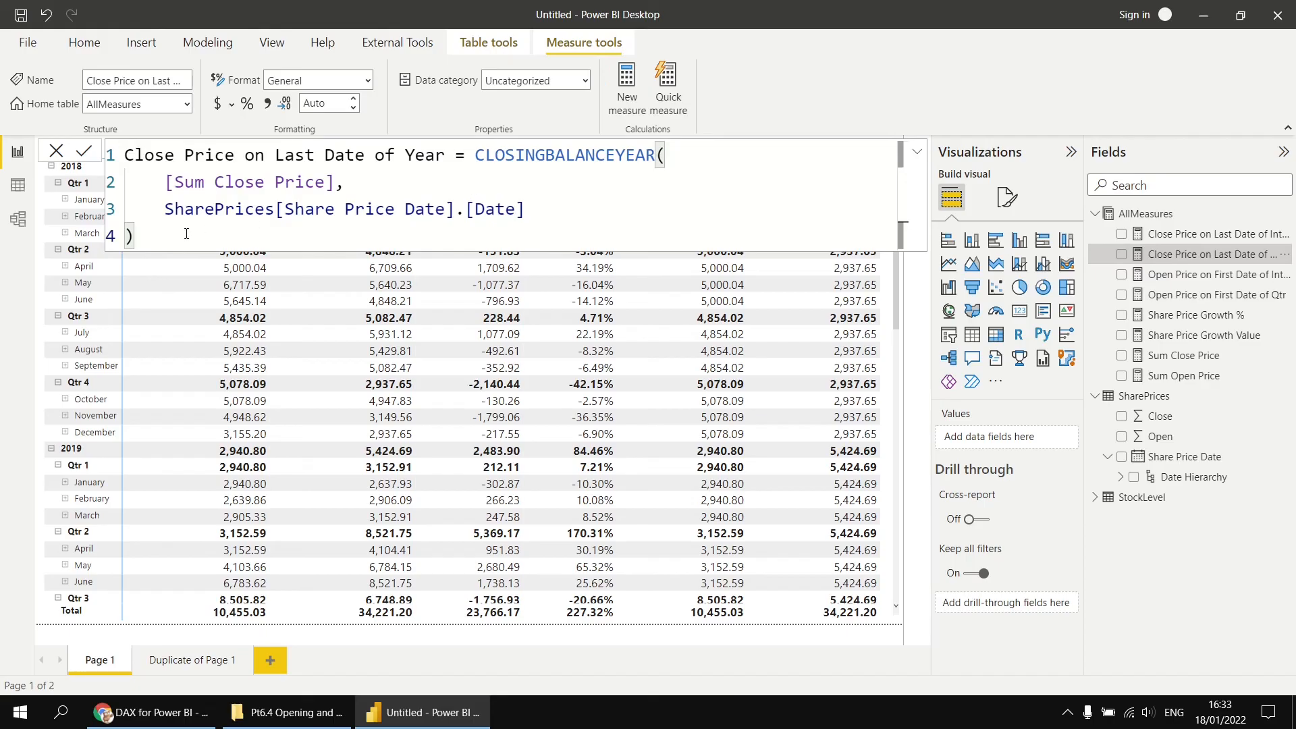
left_click_drag(187, 234, 122, 160)
key("ctrl+c")
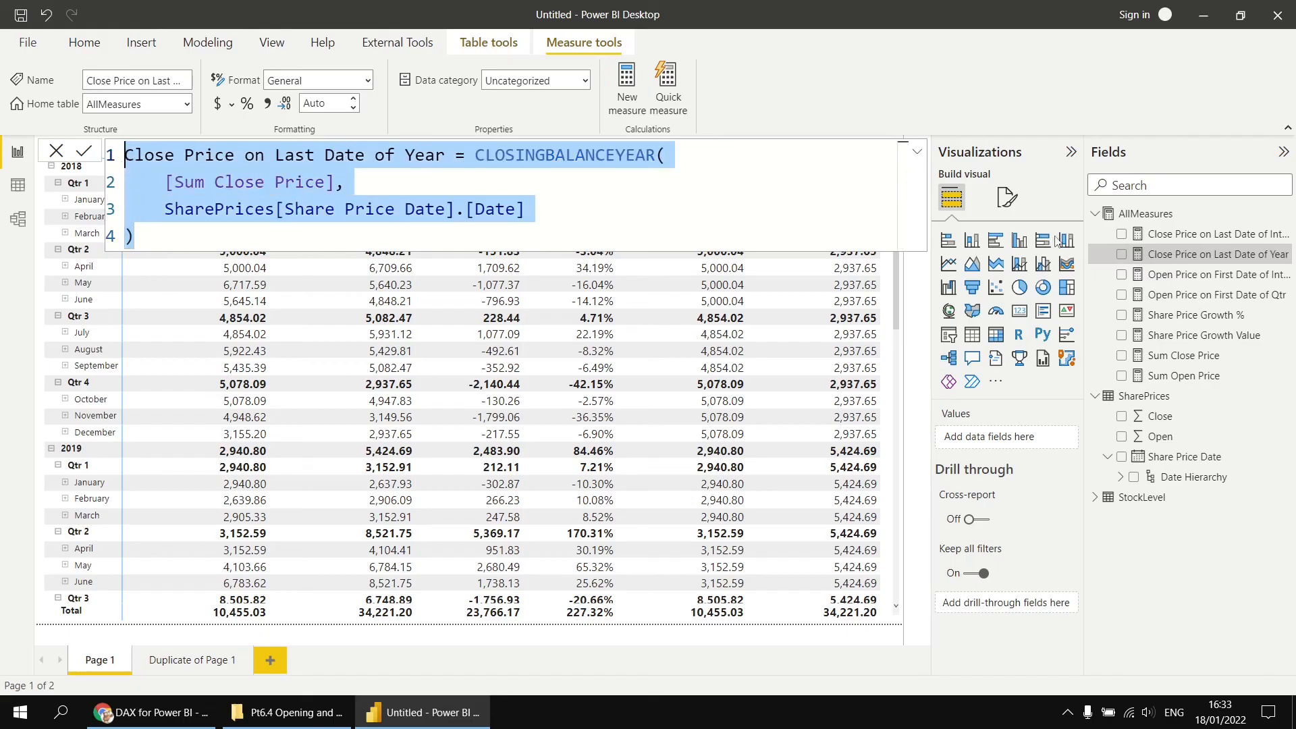
right_click(1158, 213)
left_click(1084, 222)
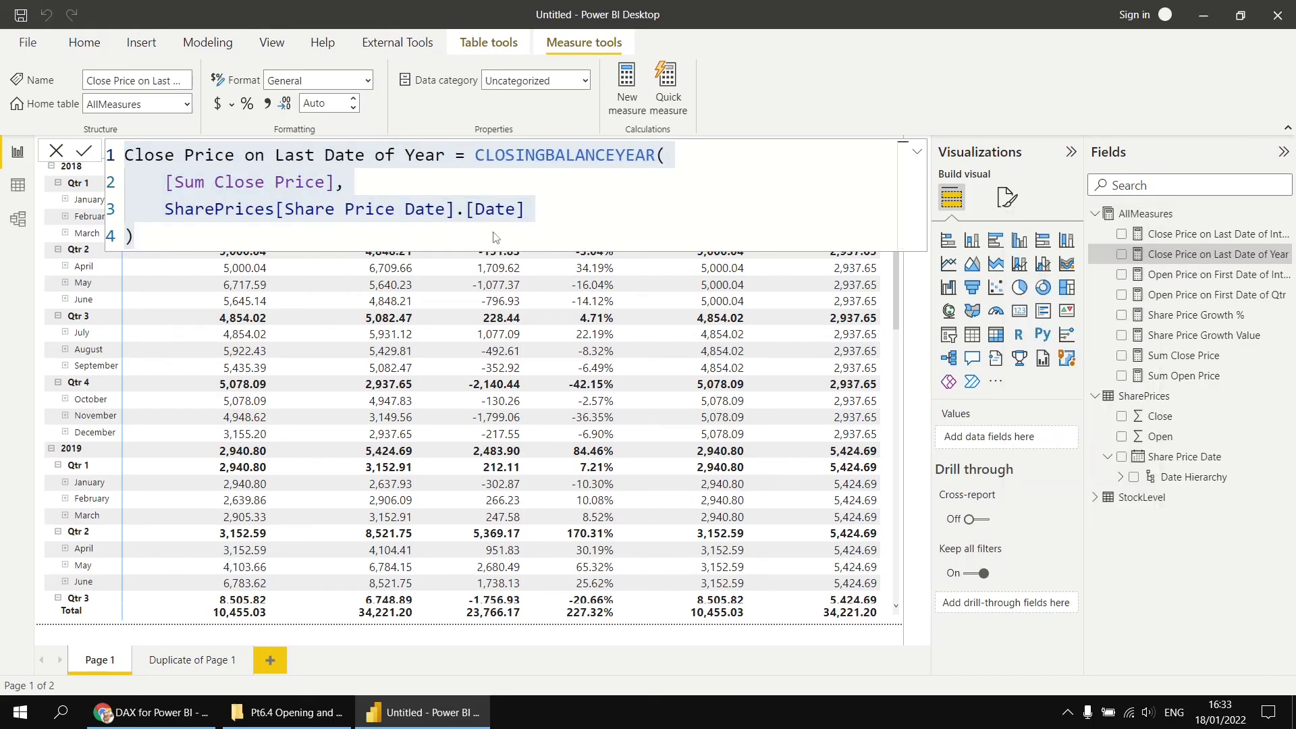
key("ctrl+v")
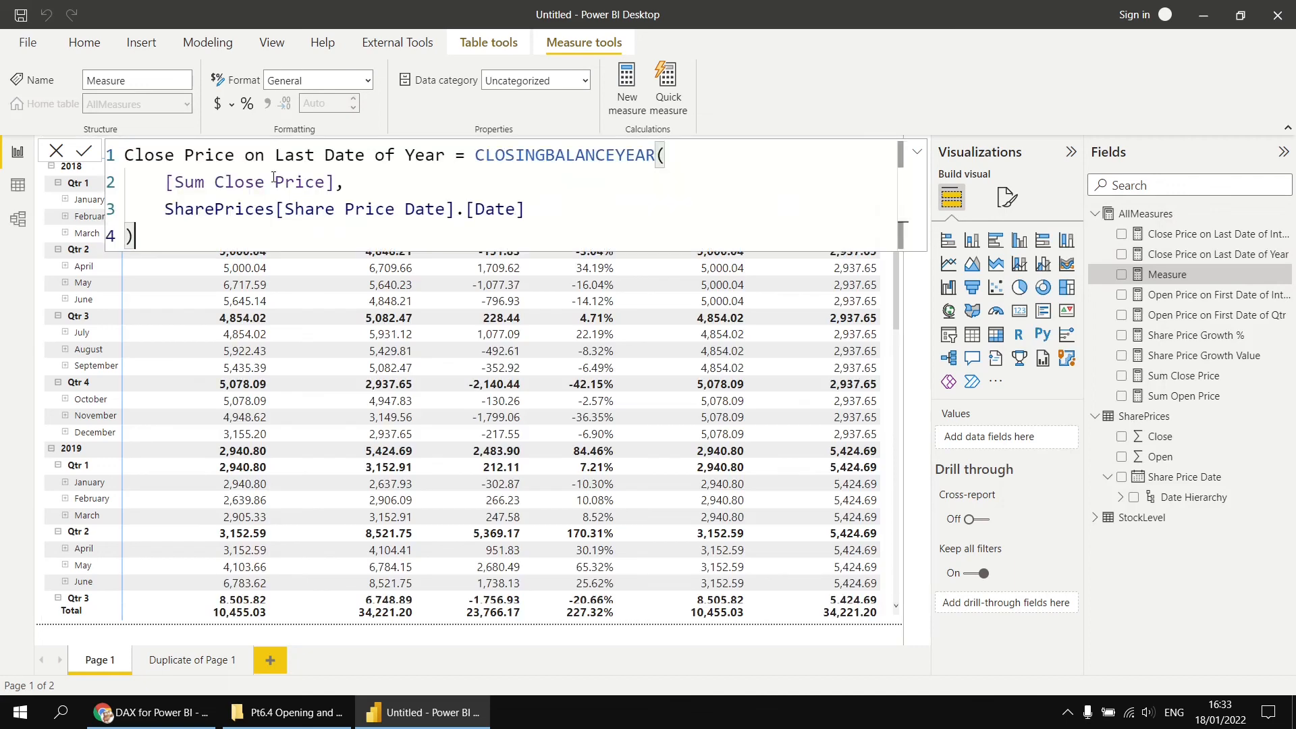
- Rename the new measure in its formula to OPen Price on First Date of Mth
double_click(140, 156)
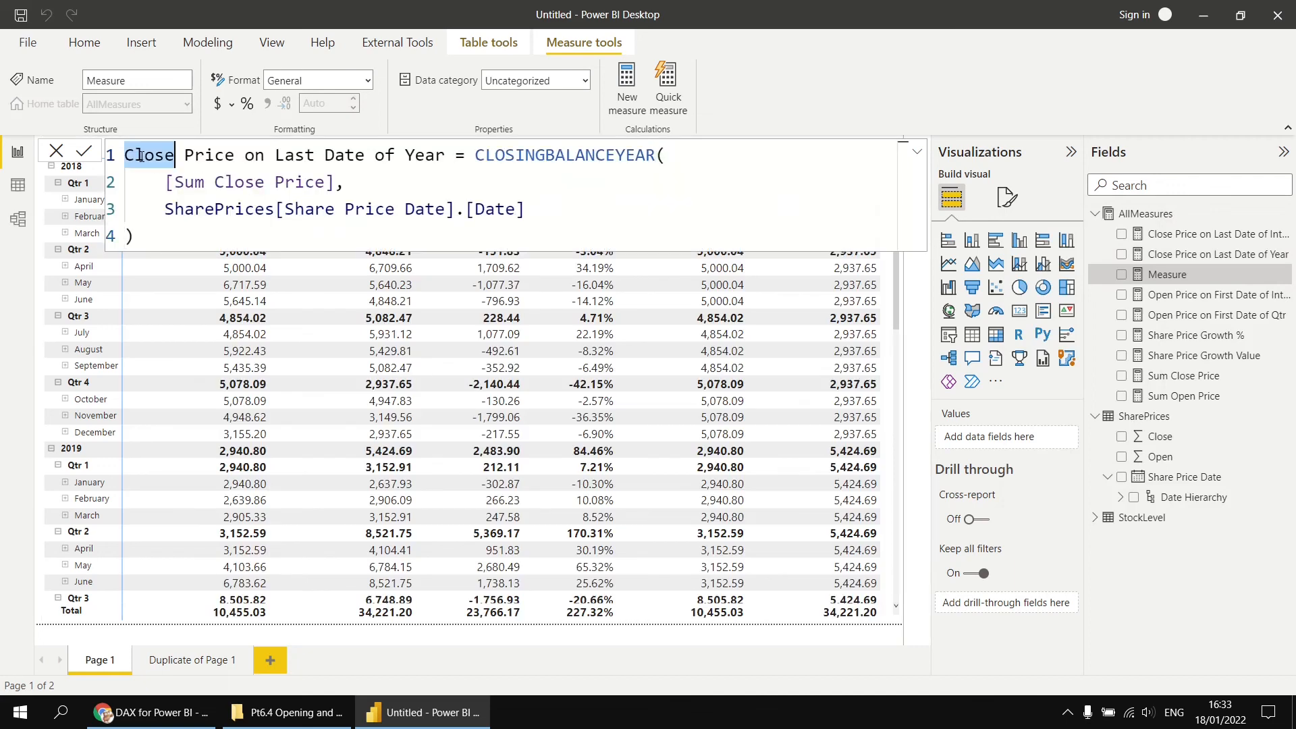
type("OPen")
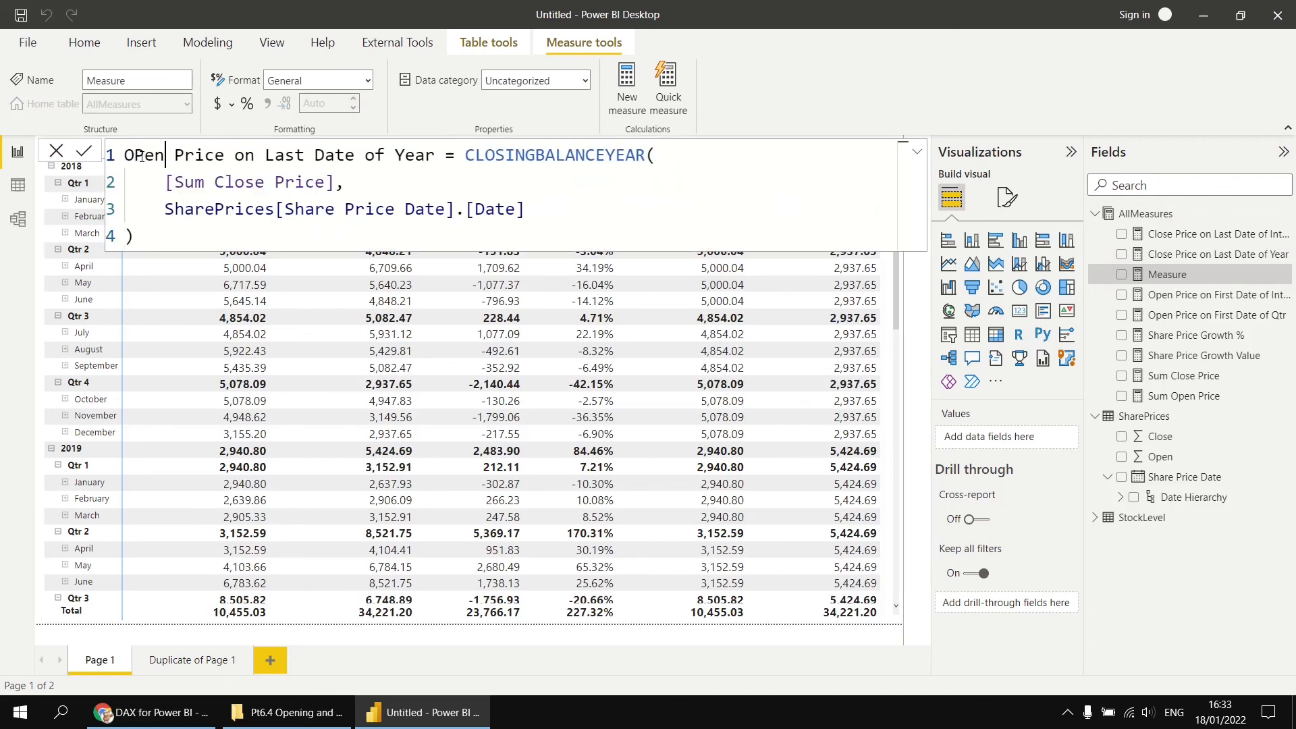
double_click(283, 156)
type("First")
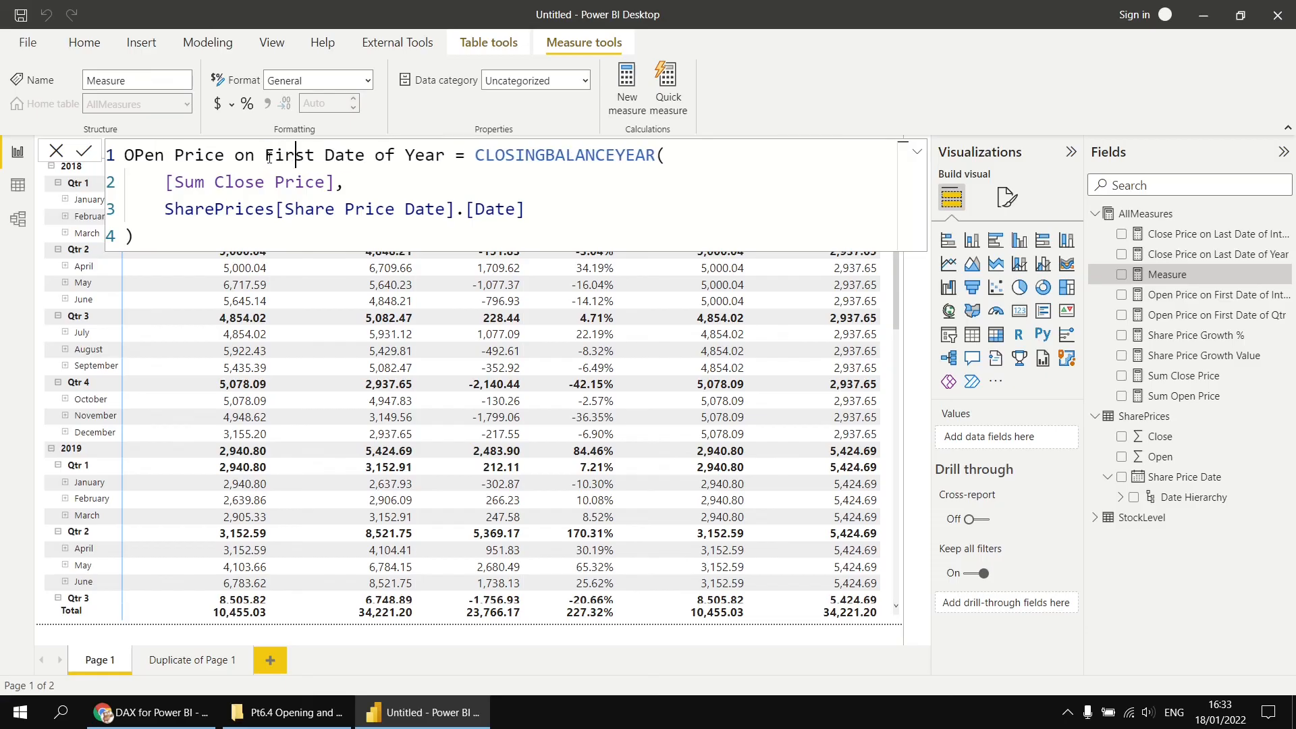
double_click(421, 157)
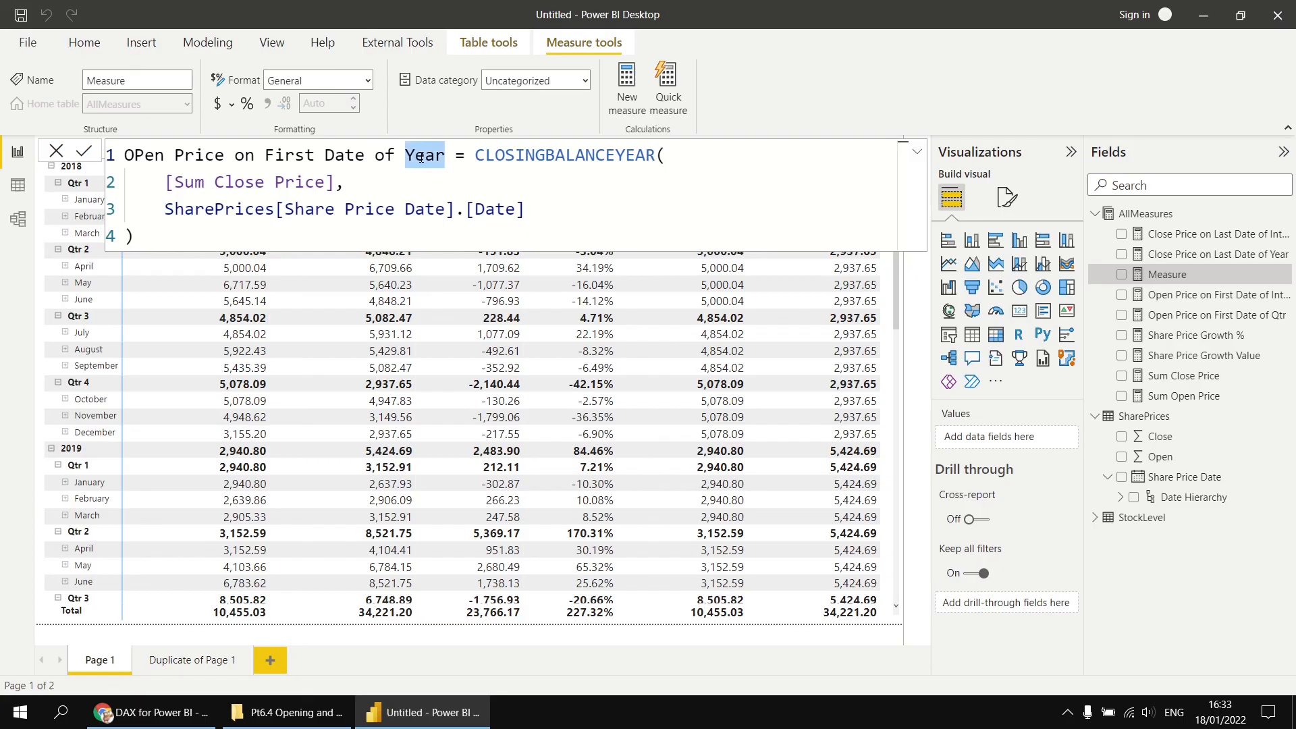
type("Mth")
- Replace CLOSINGBALANCEYEAR with OPENINGBALANCEMONTH in the new measure's formula
double_click(555, 157)
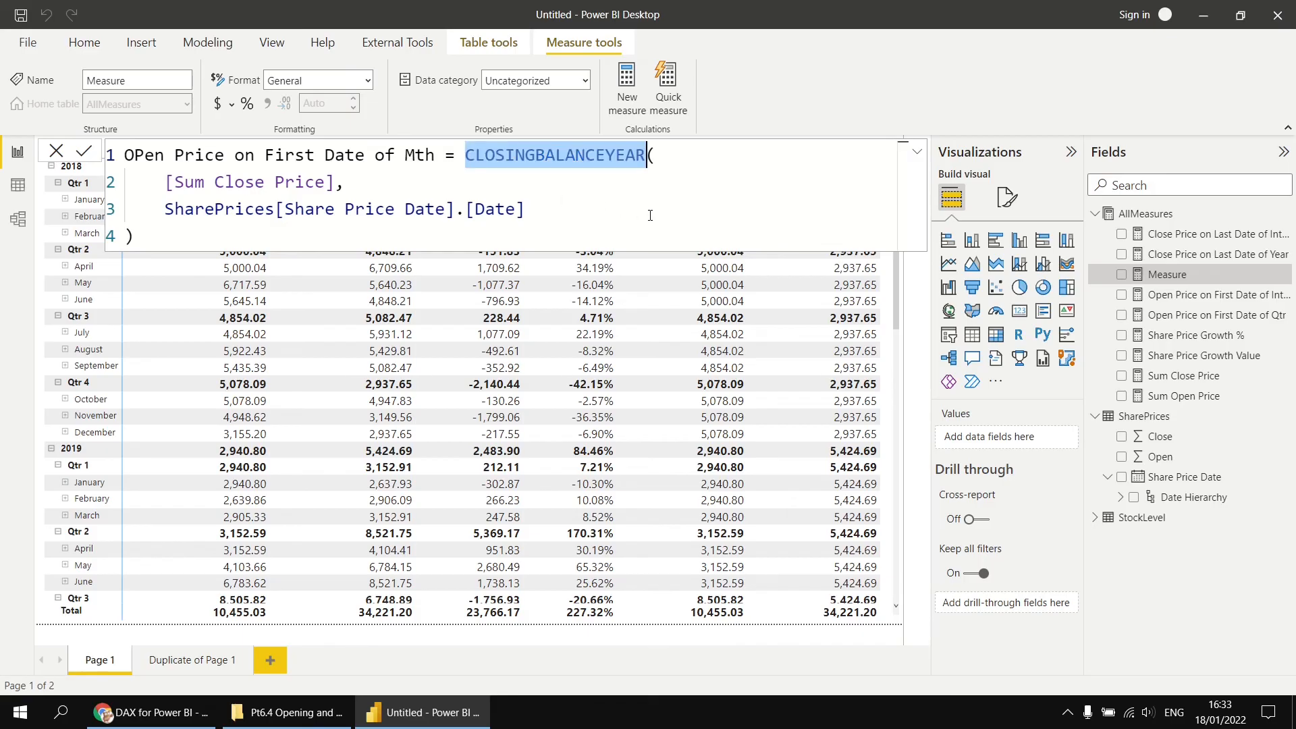
type("open")
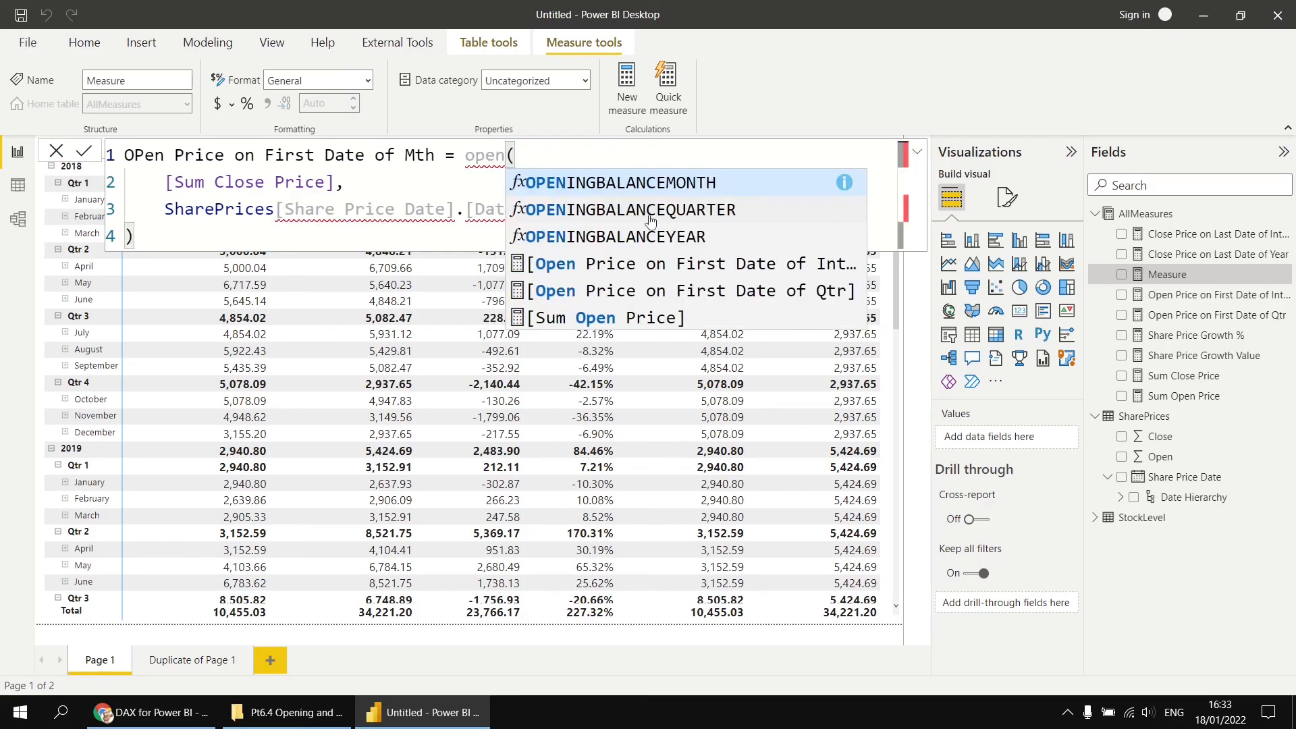
left_click(727, 195)
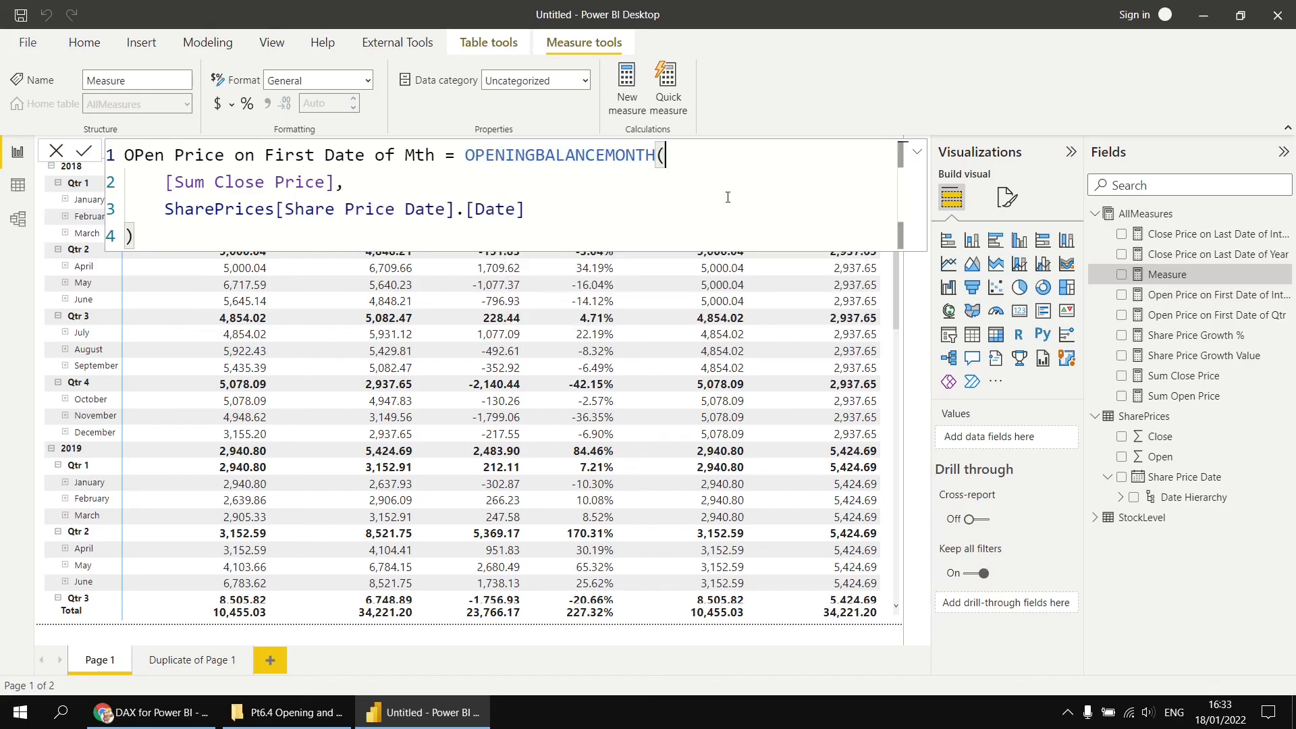
- Change the first argument to [Sum Open Price] and commit the OPen Price on First Date of Mth measure
left_click_drag(214, 183, 261, 183)
type("Open")
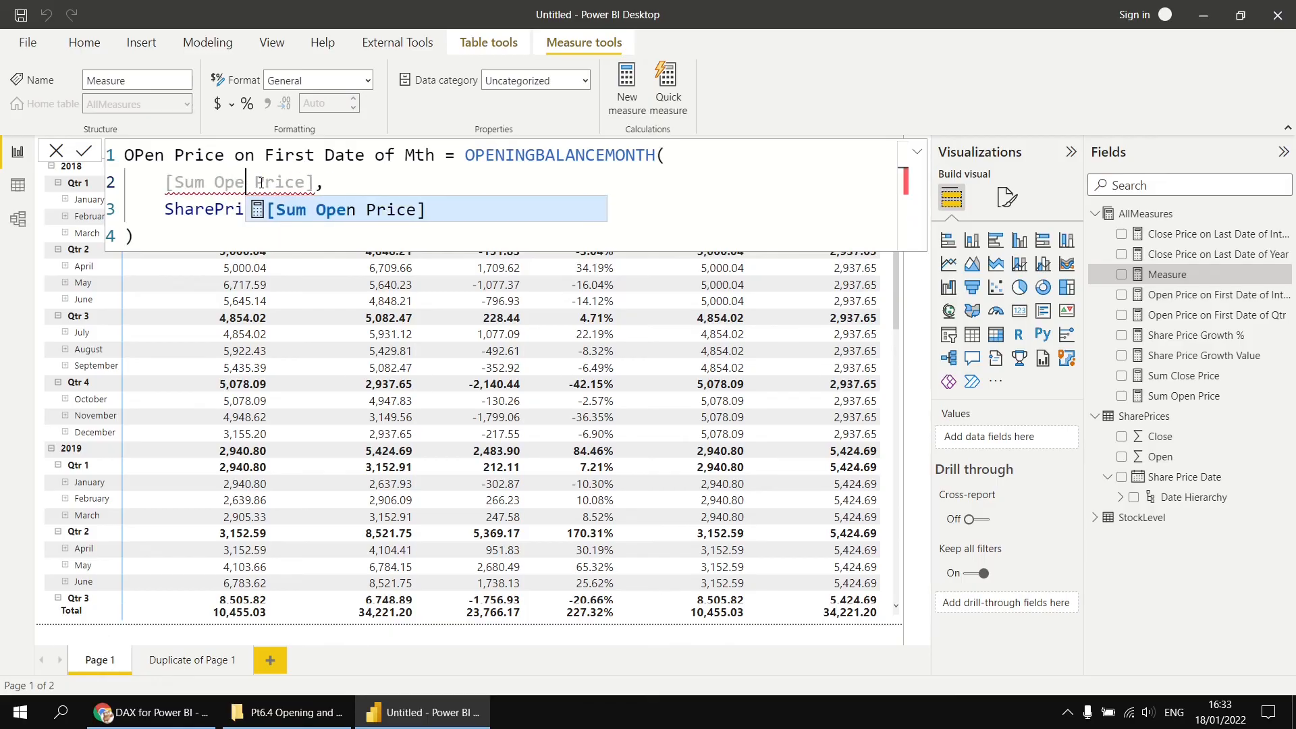
key("Escape")
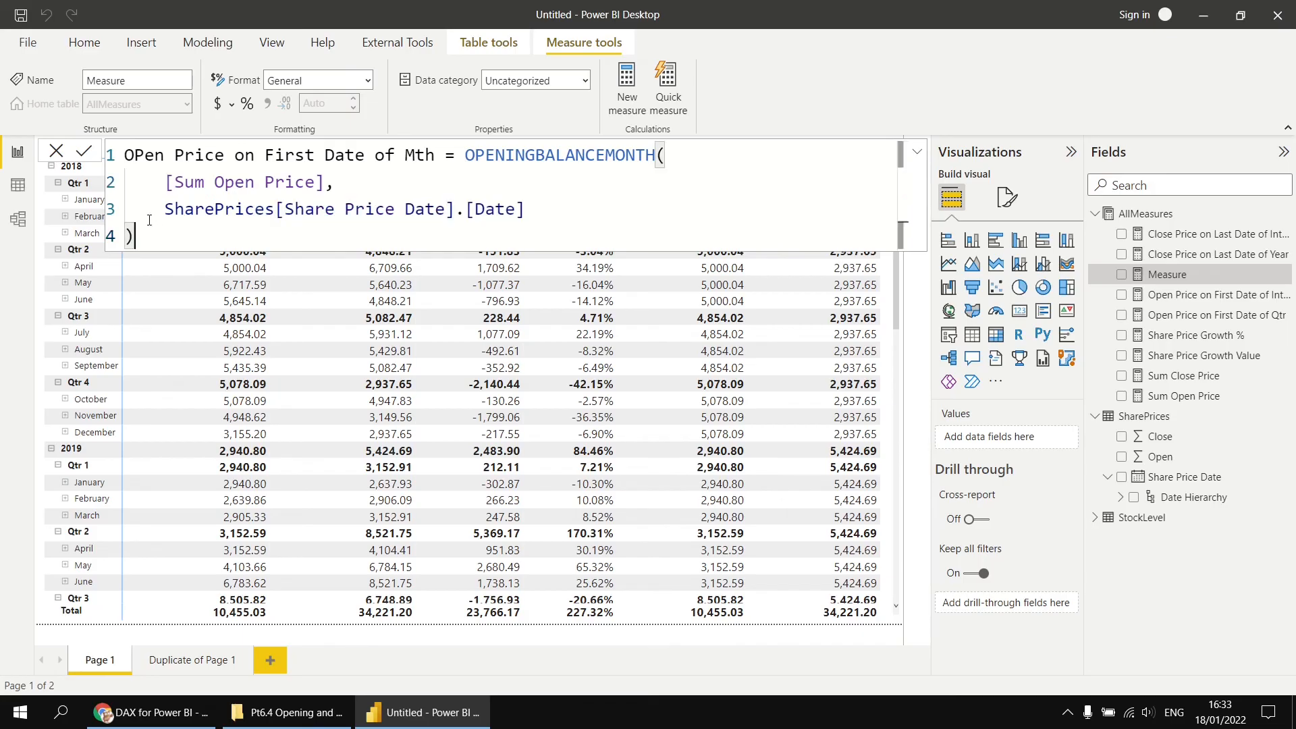
left_click(83, 150)
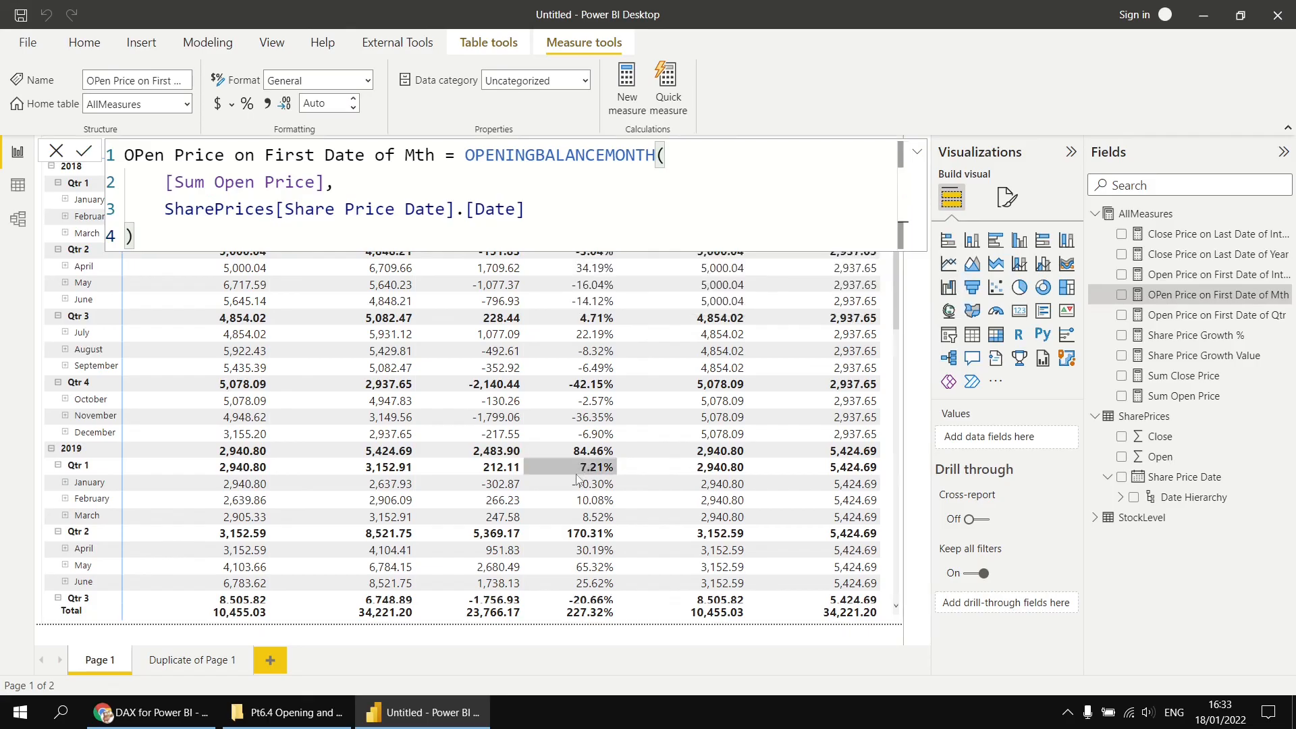
- Remove Share Price Growth Value and Share Price Growth % from the matrix values
left_click(891, 620)
scroll(1028, 638, "down", 1)
scroll(1029, 638, "down", 2)
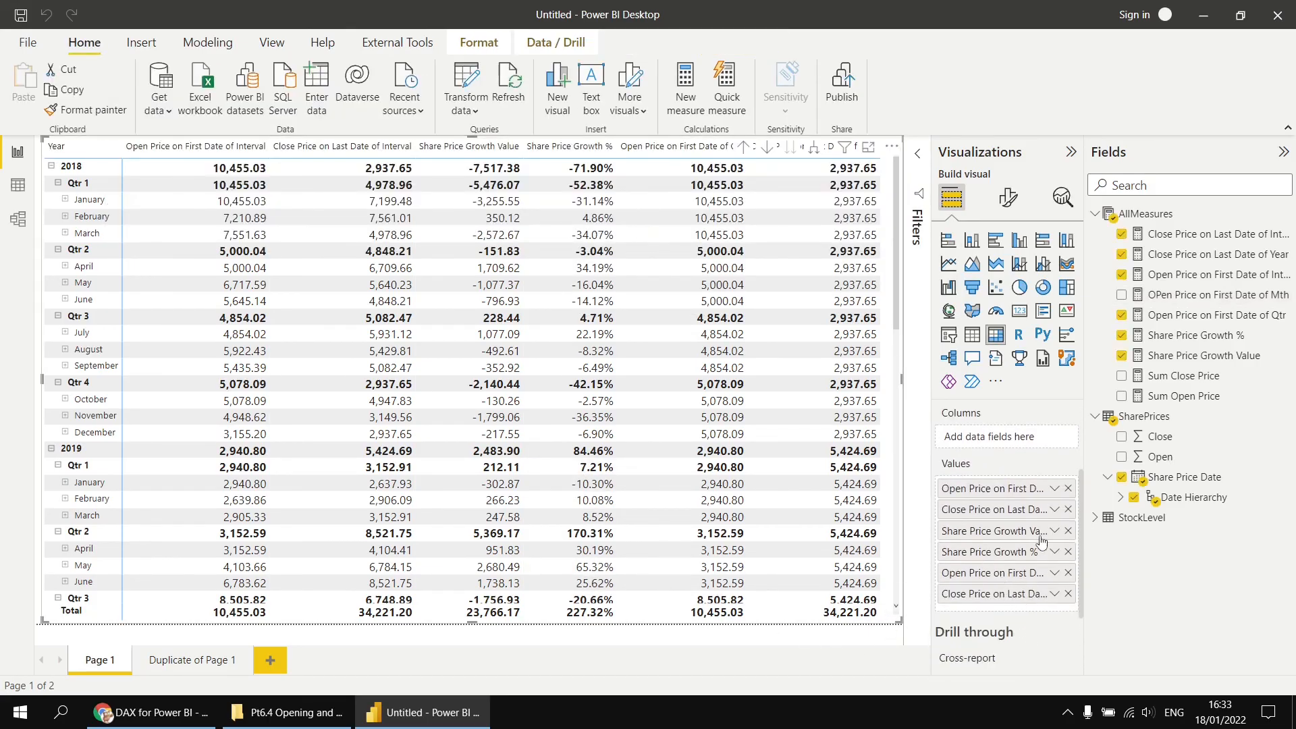
left_click(1068, 531)
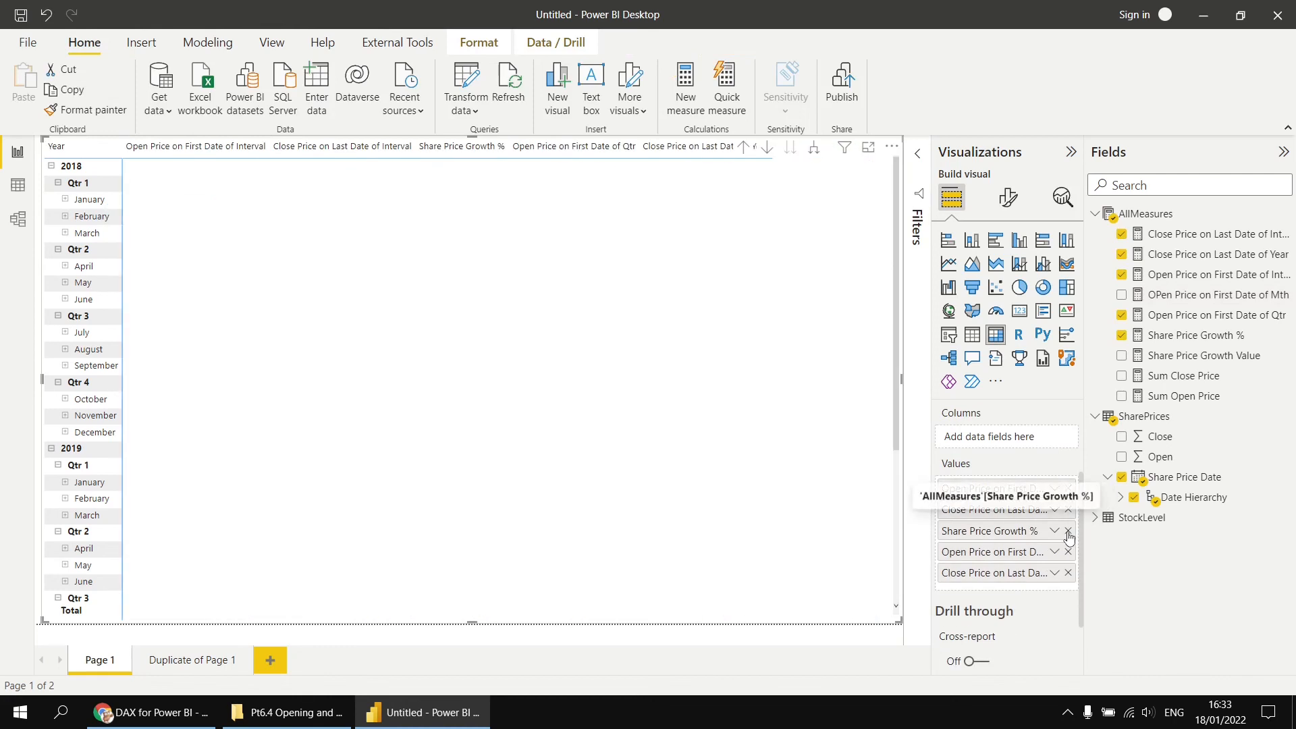
left_click(1068, 531)
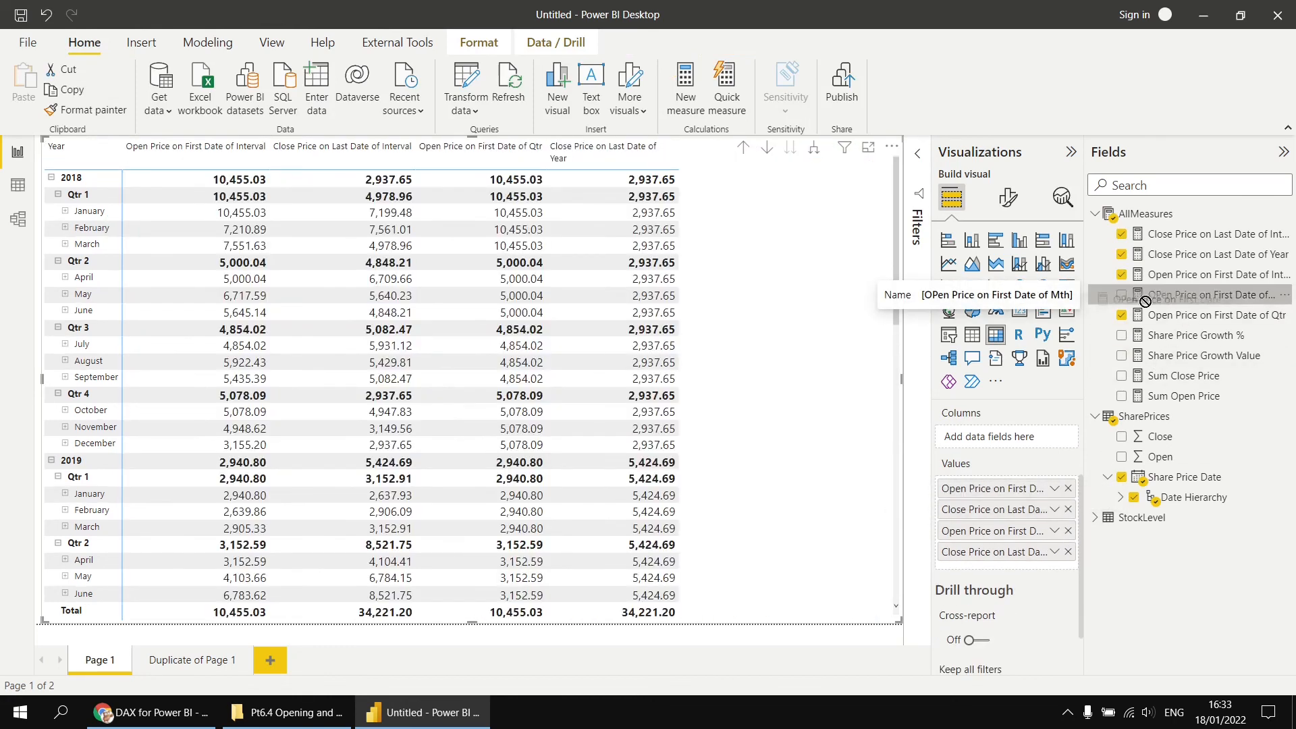
- Add OPen Price on First Date of Mth to the matrix values and expand all rows down to day level
left_click_drag(1194, 302, 799, 434)
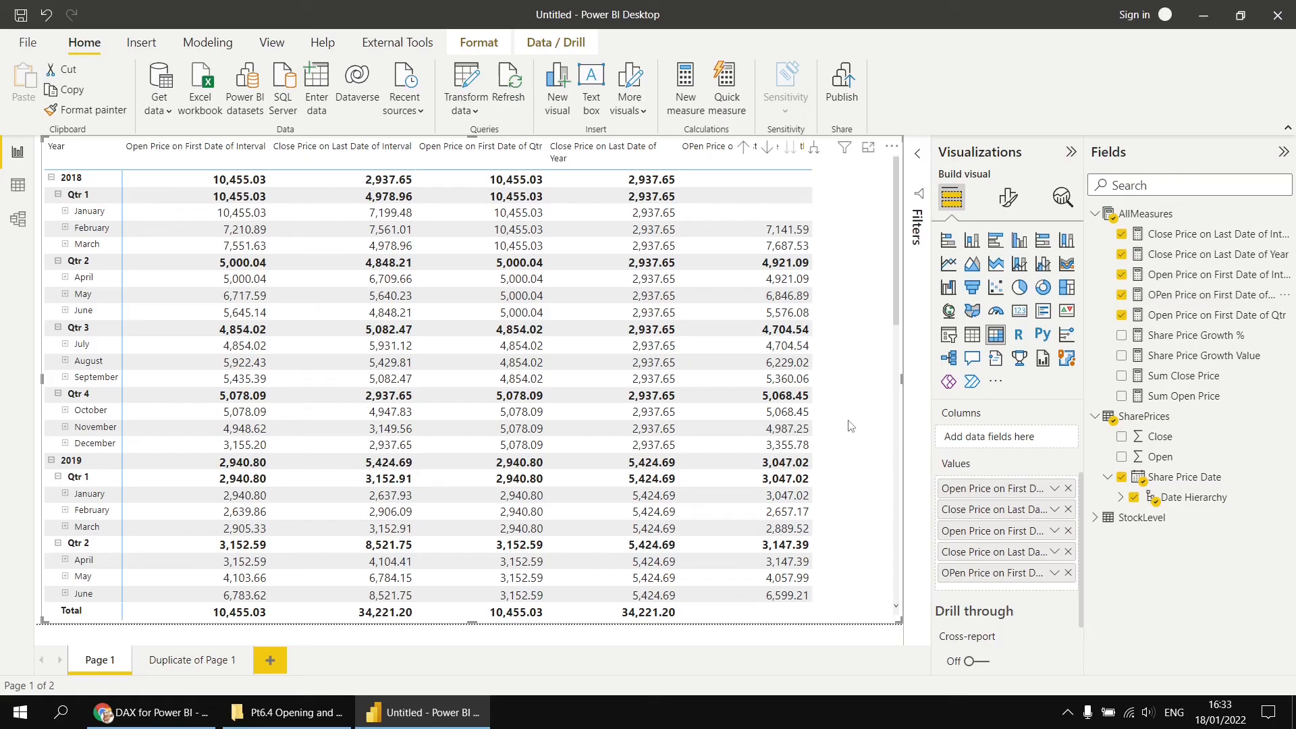
left_click(814, 151)
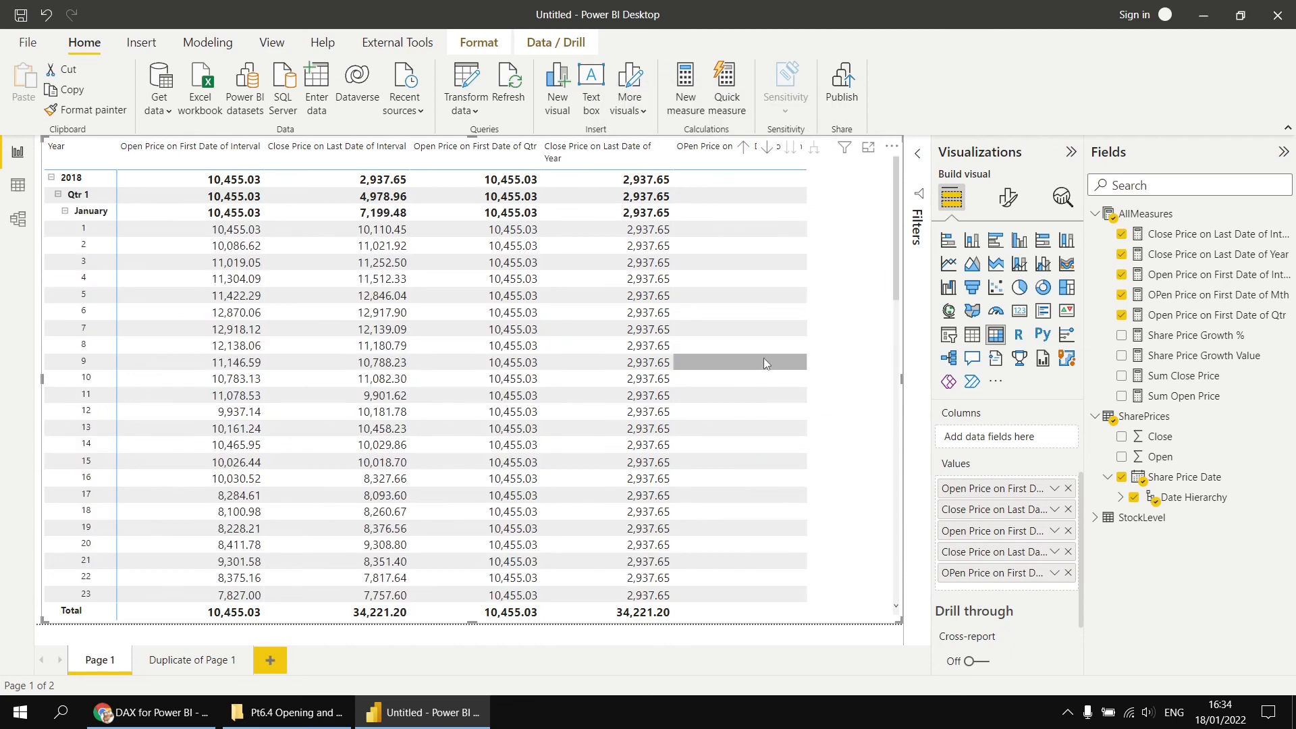
scroll(758, 360, "down", 5)
scroll(756, 361, "down", 3)
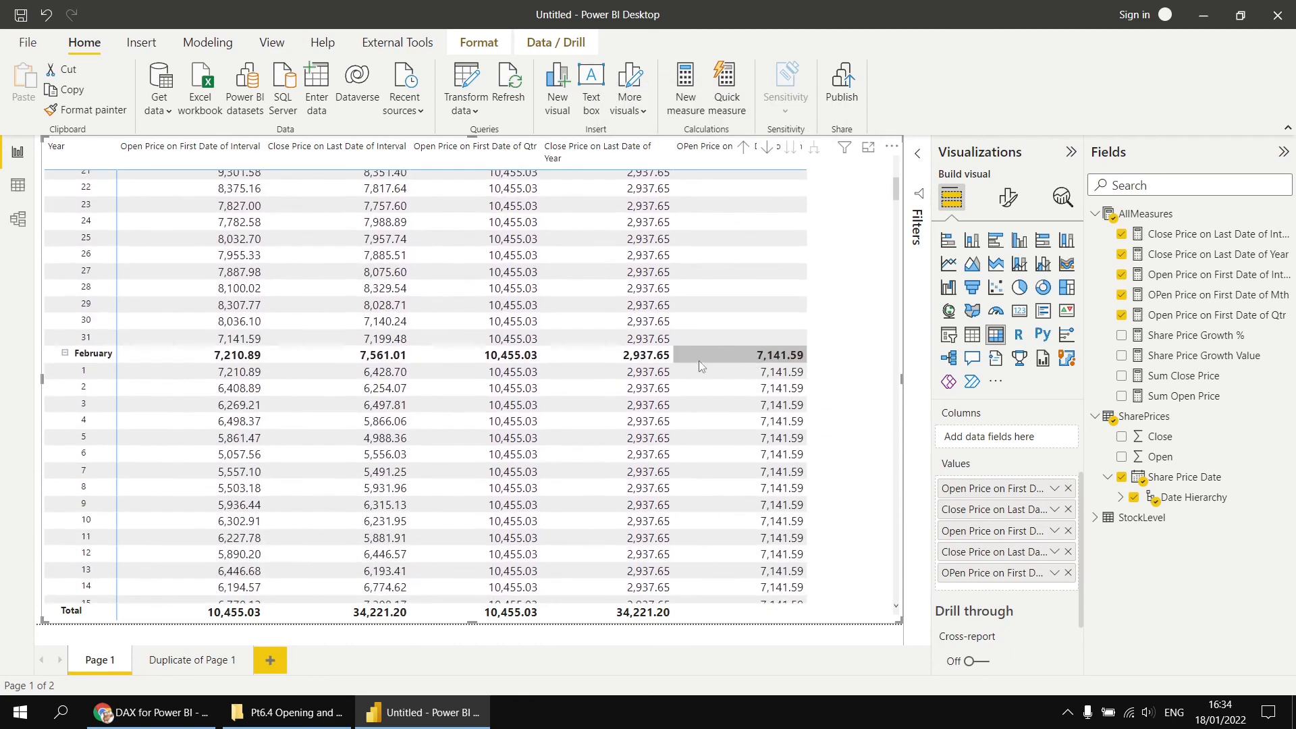
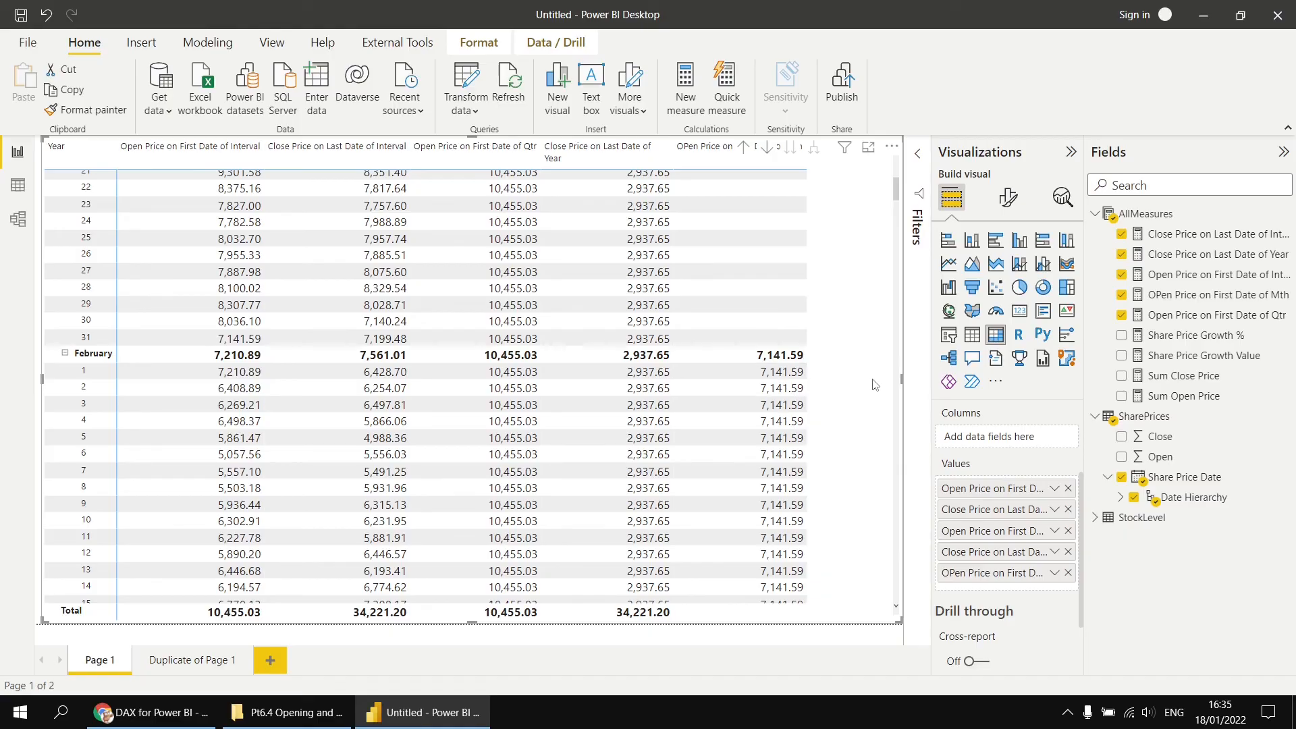
- Sort the StockLevel table by Stock Taking Date in ascending order
scroll(735, 356, "up", 5)
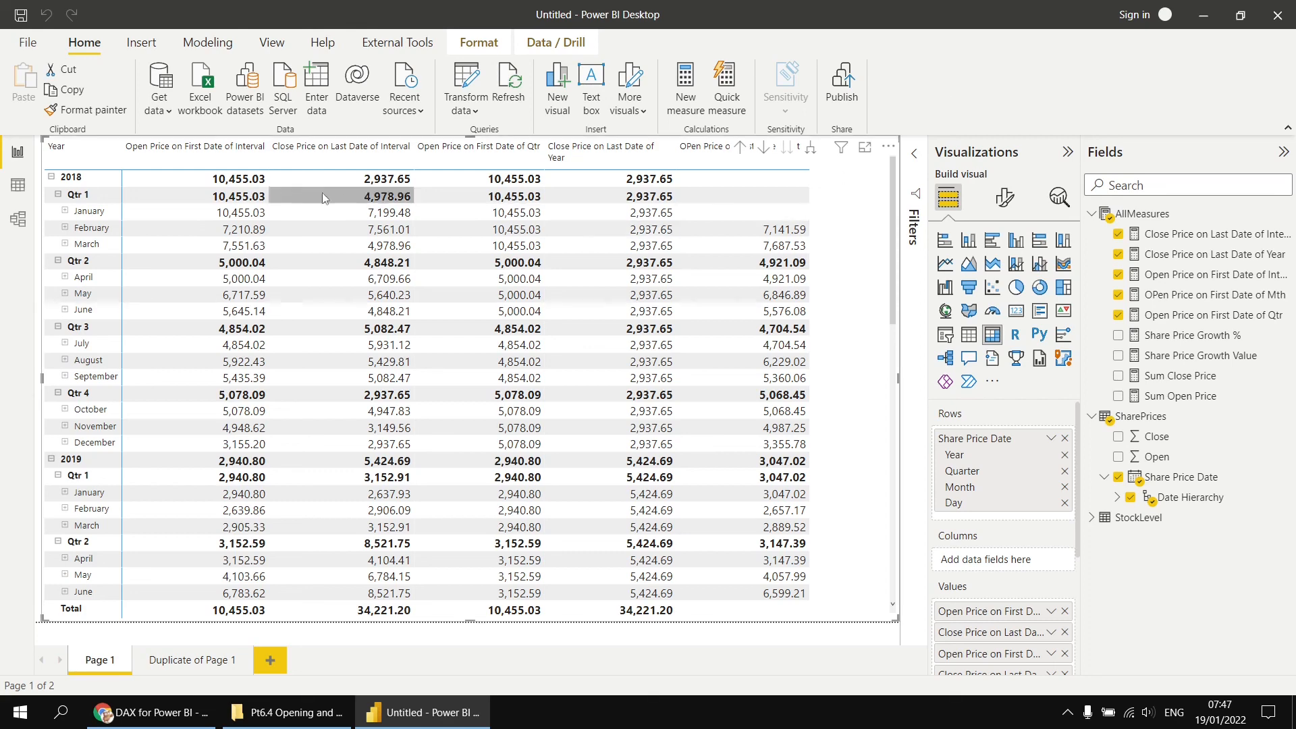
left_click(19, 195)
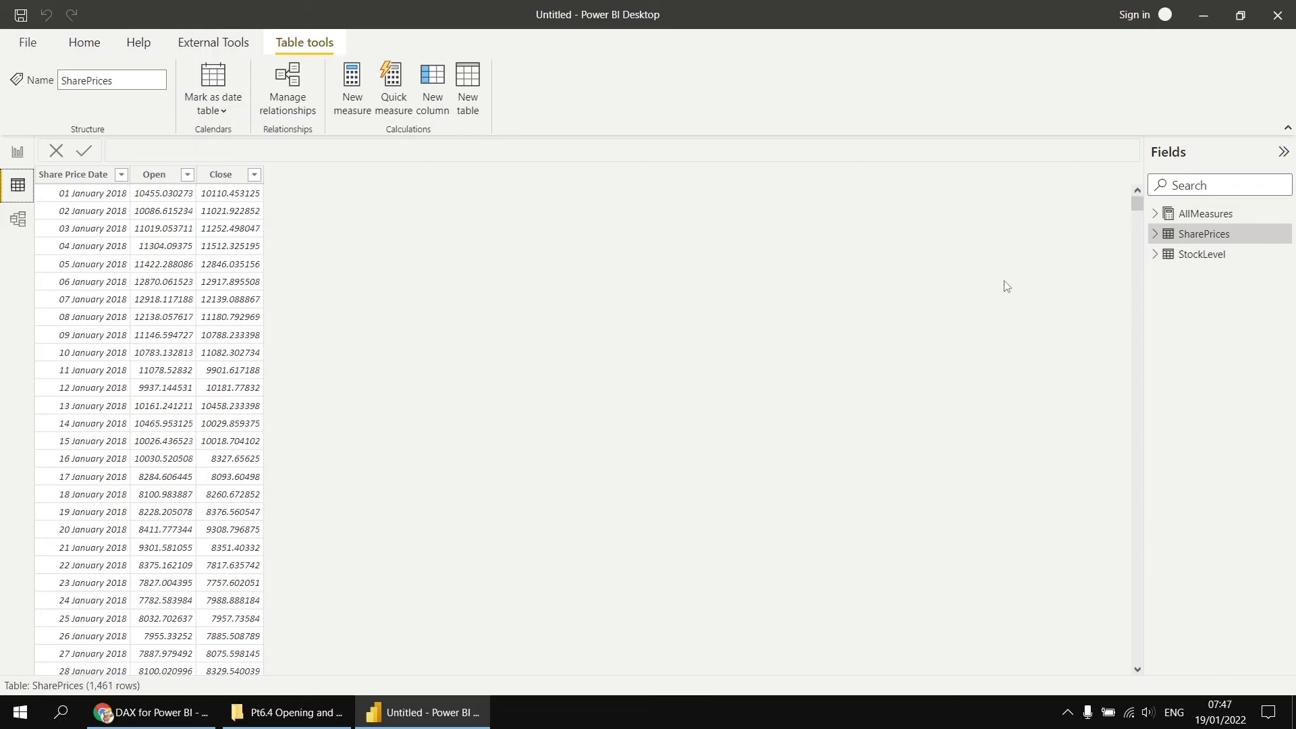
left_click(1196, 264)
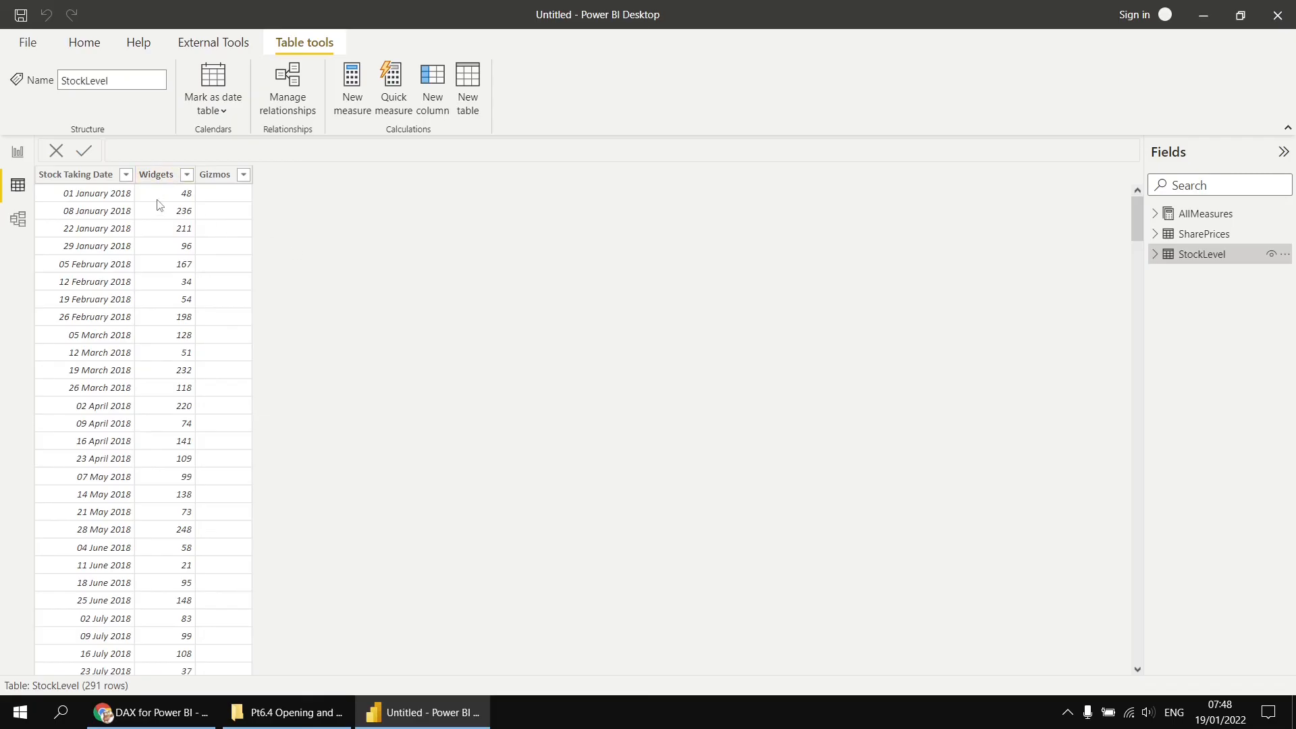
left_click(126, 177)
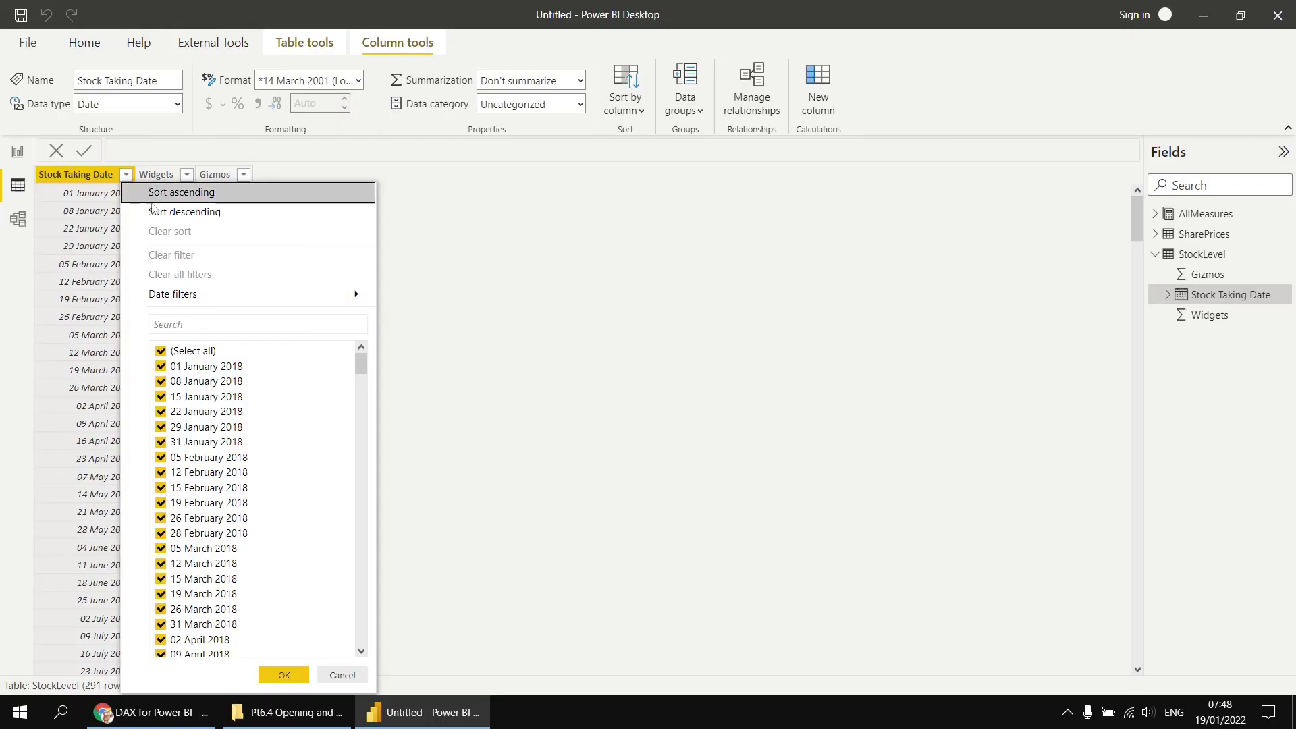
left_click(162, 195)
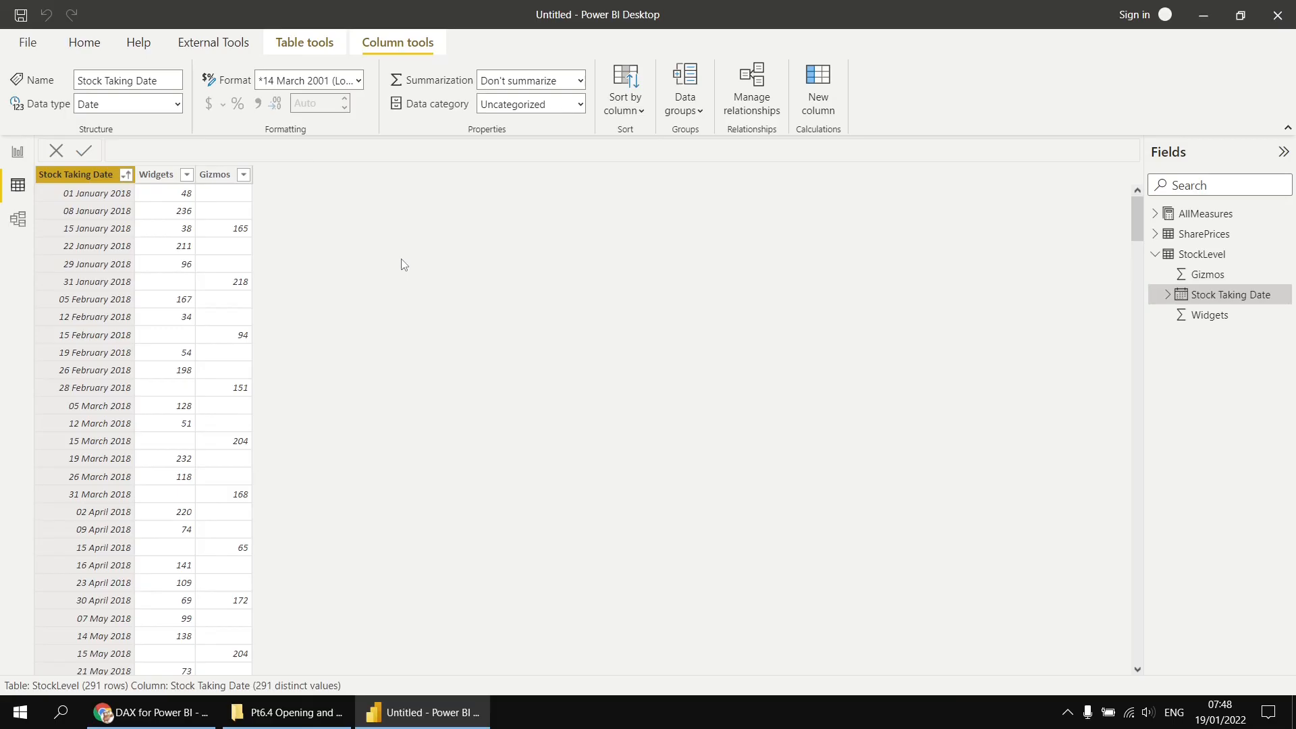
- Add a new report page with a matrix using the Stock Taking Date hierarchy as rows
left_click(18, 152)
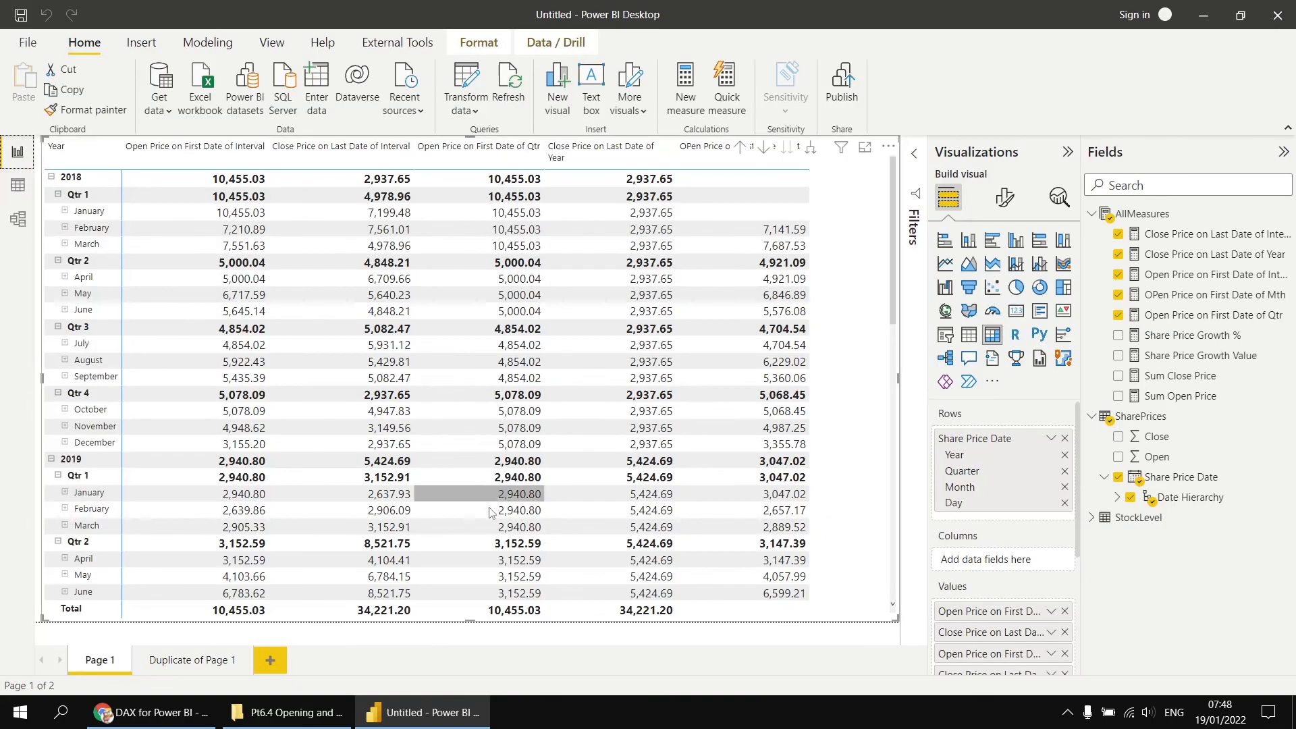
left_click(269, 663)
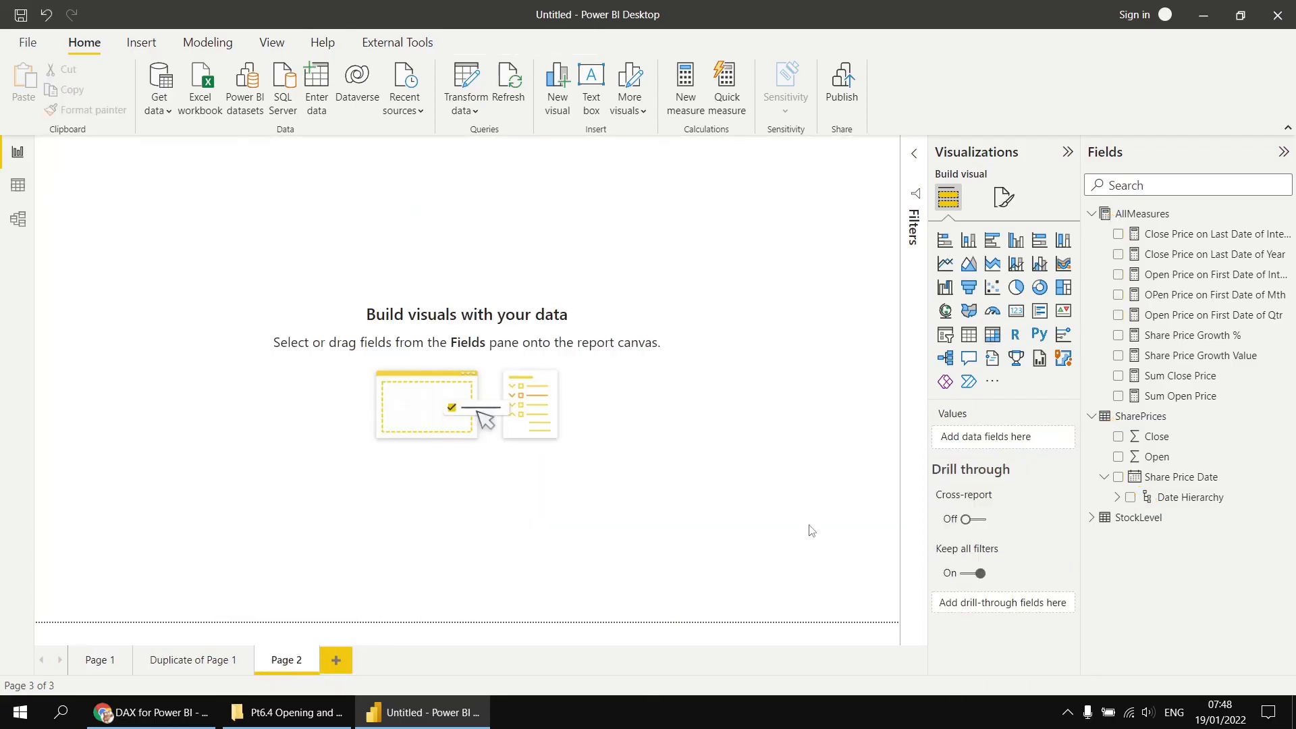
left_click(1092, 416)
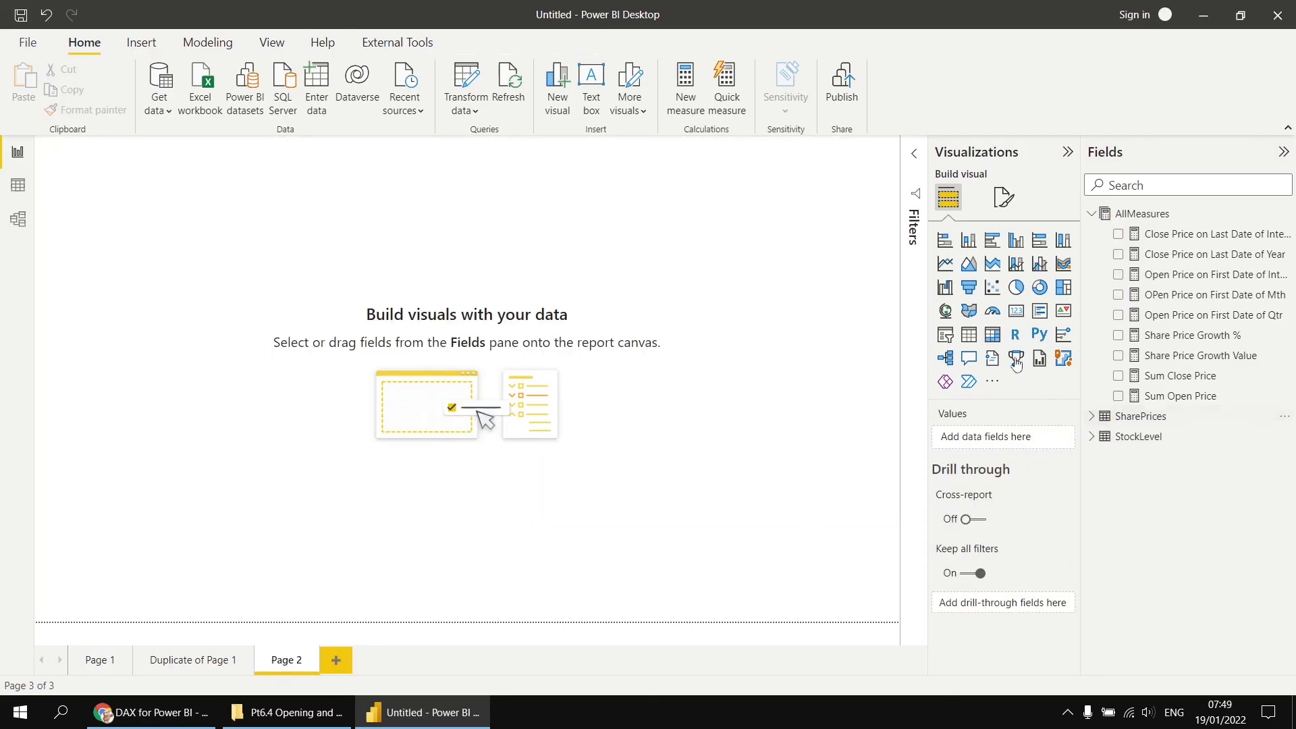
left_click(991, 336)
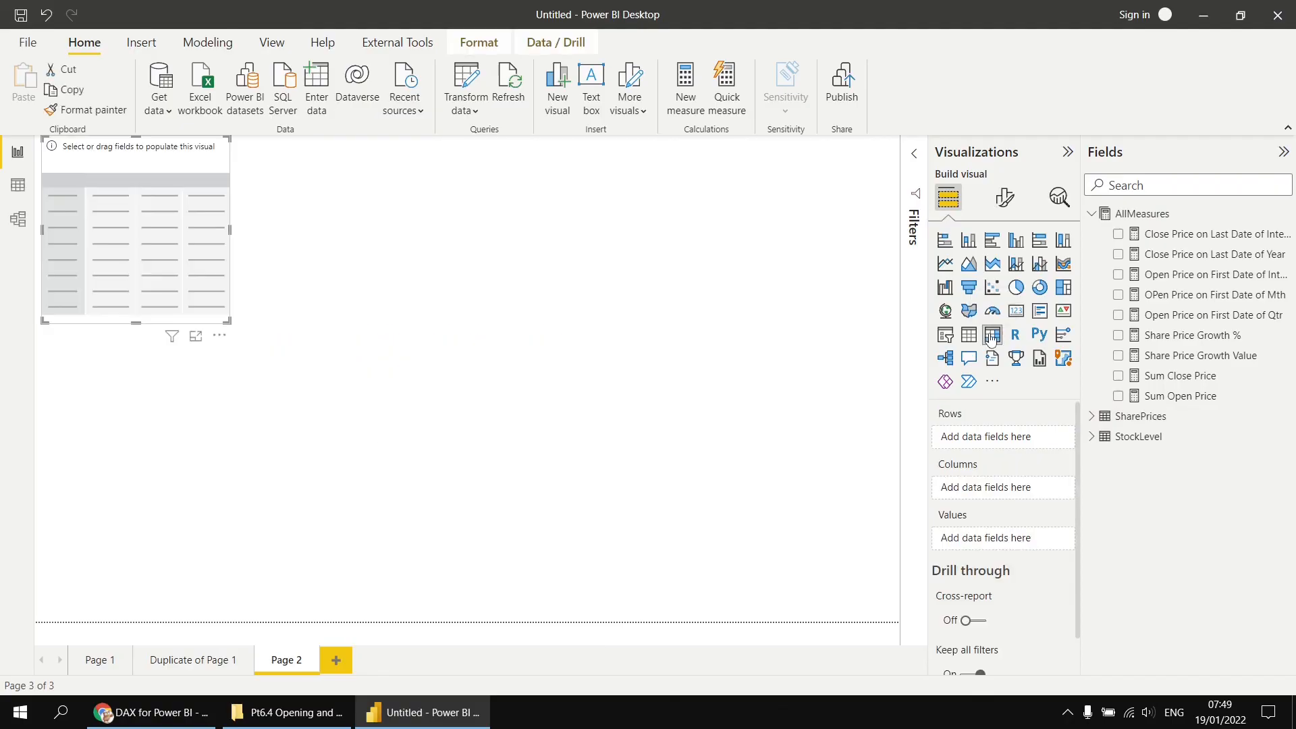
left_click(1091, 436)
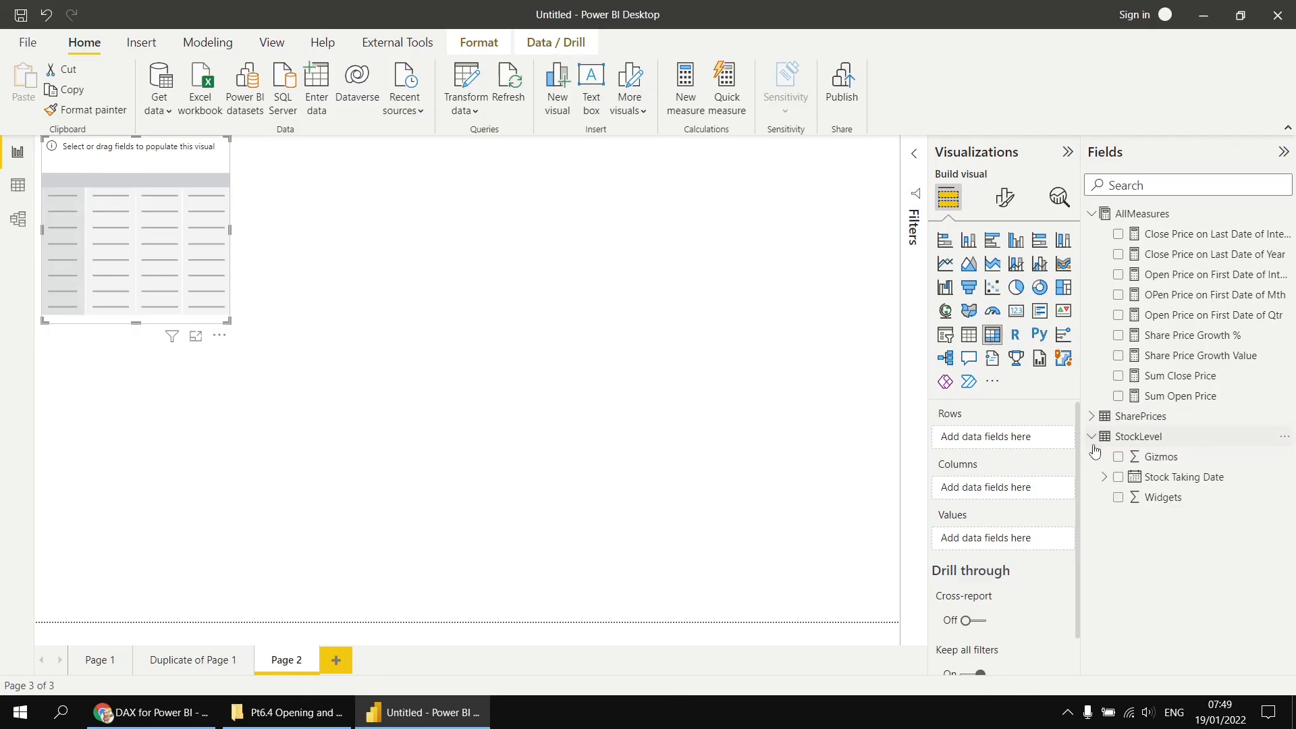
left_click(1119, 478)
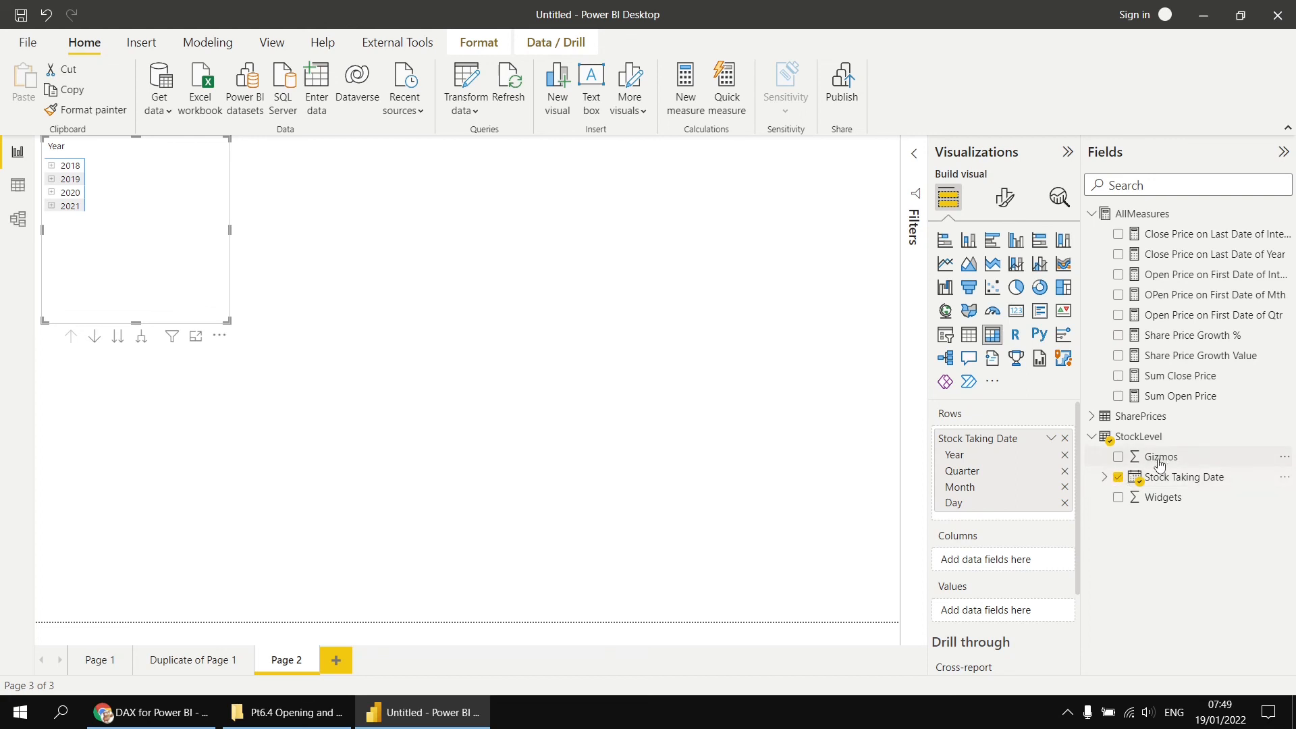
- Create a Sum Gizmos measure in AllMeasures with the formula SUM(StockLevel[Gizmos])
right_click(1141, 216)
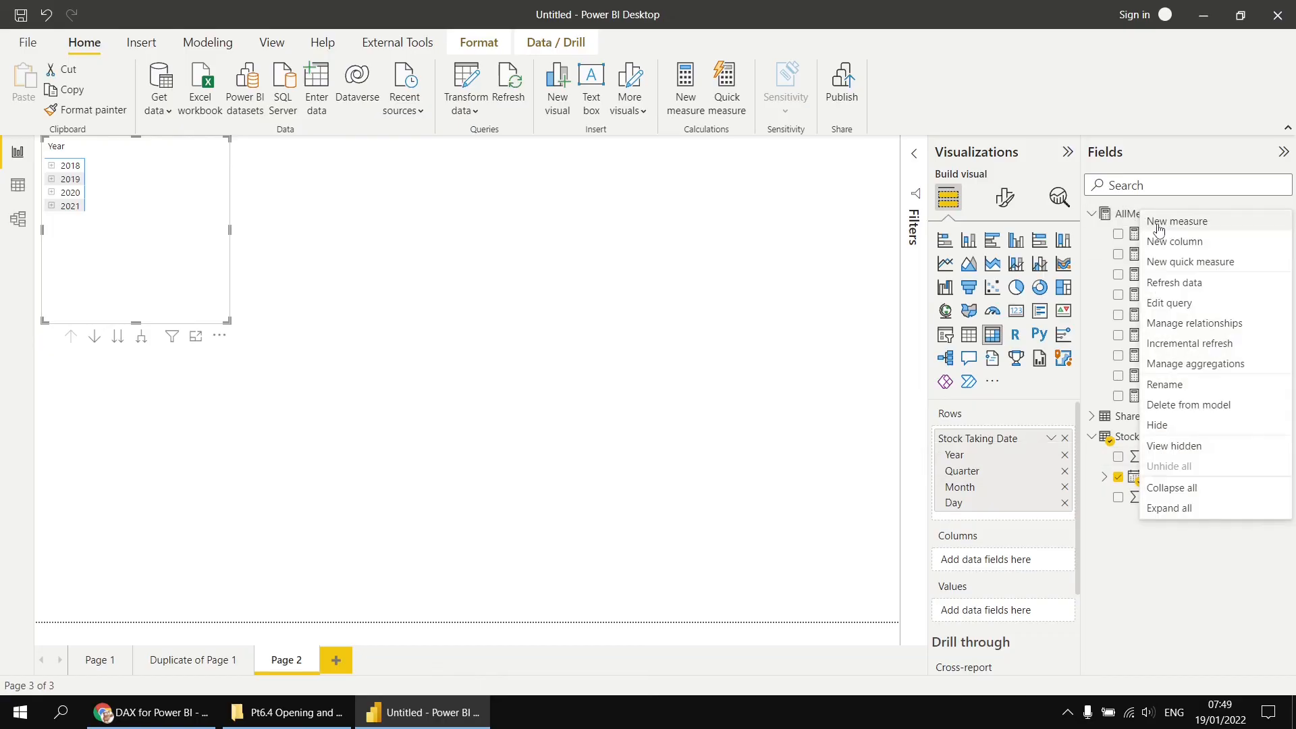
key("Escape")
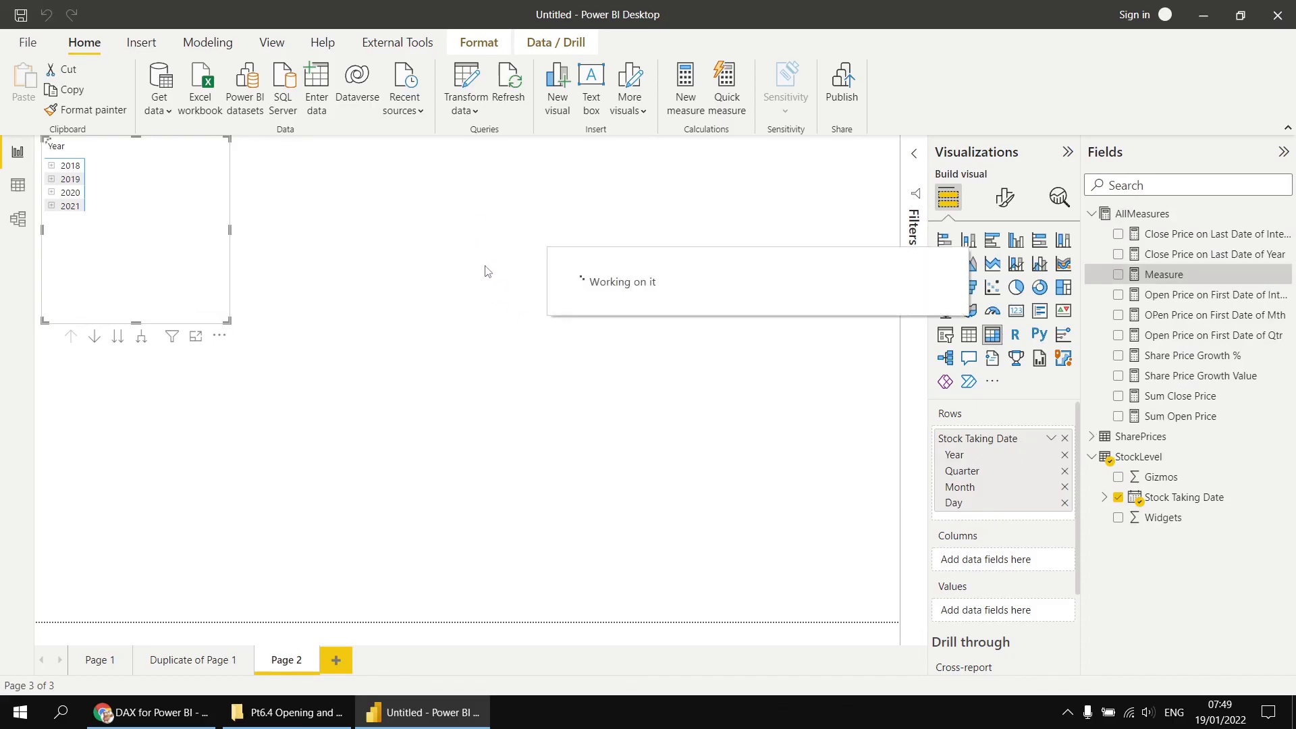
type("Sum ")
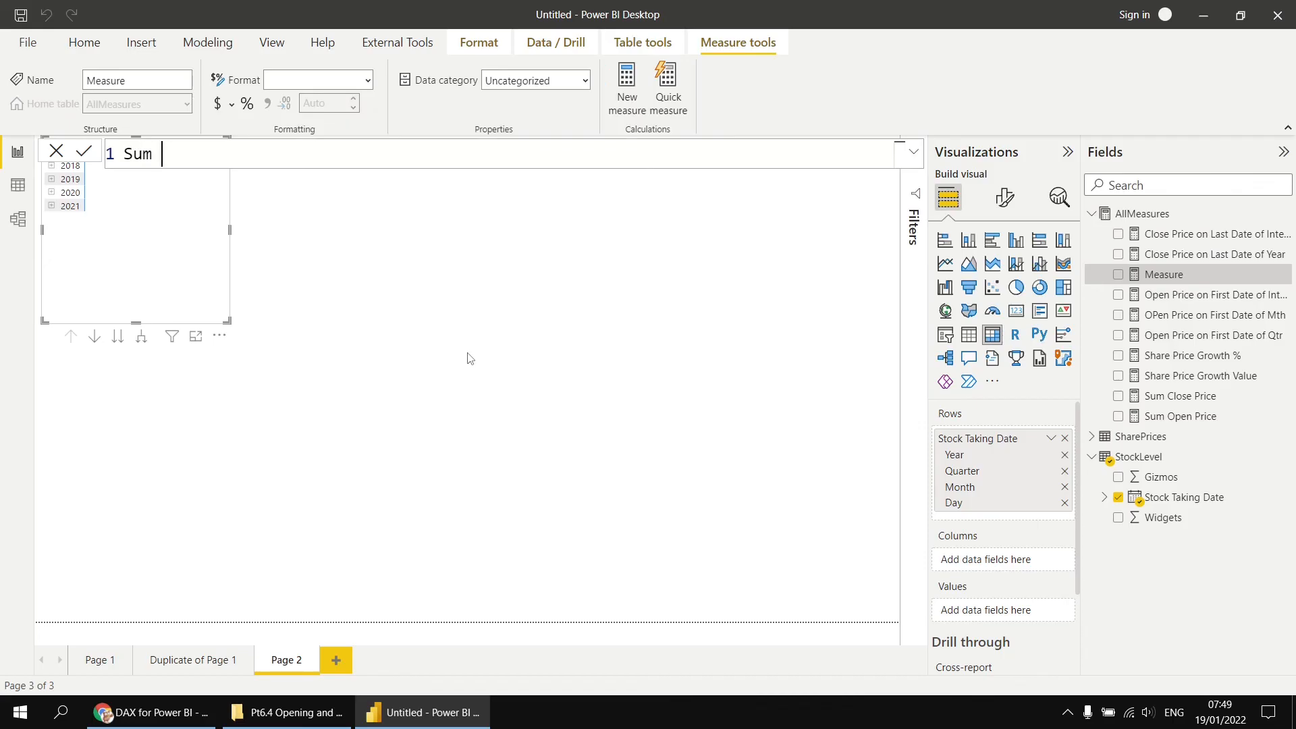
type("Gizmos = sum")
key("Tab")
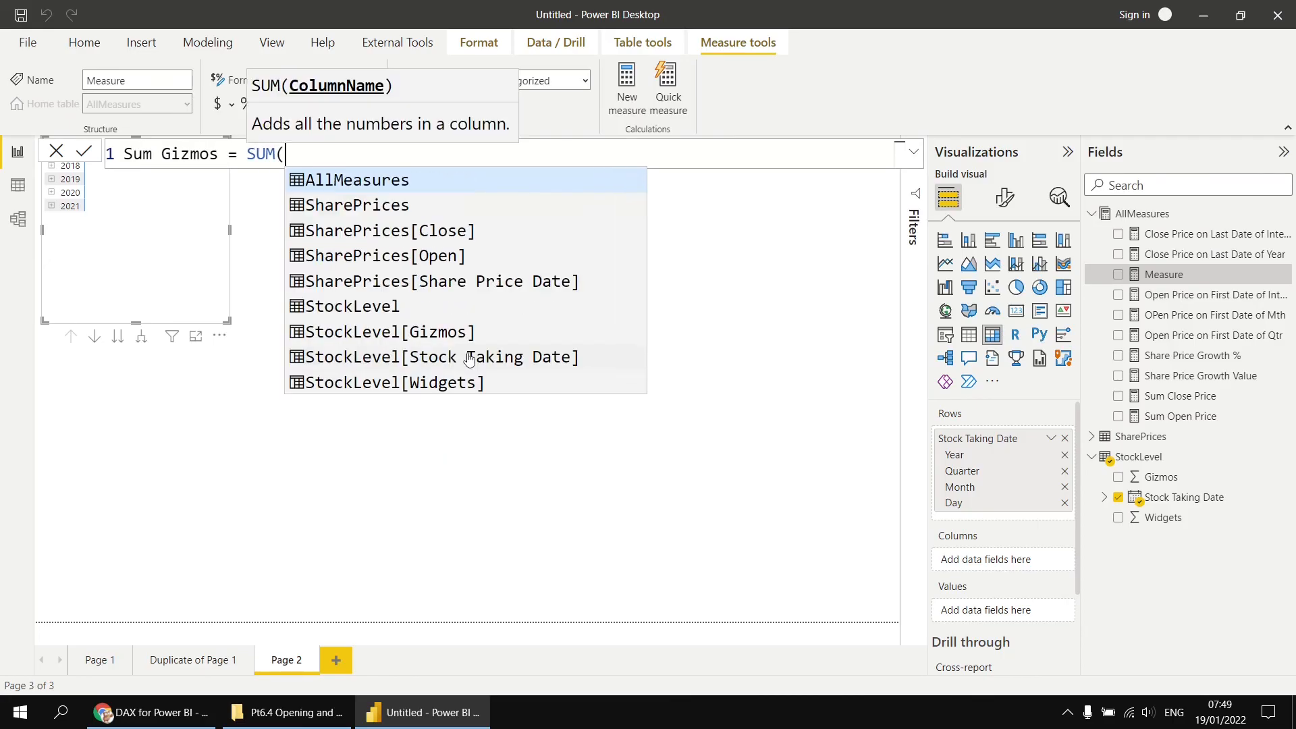
type("giz")
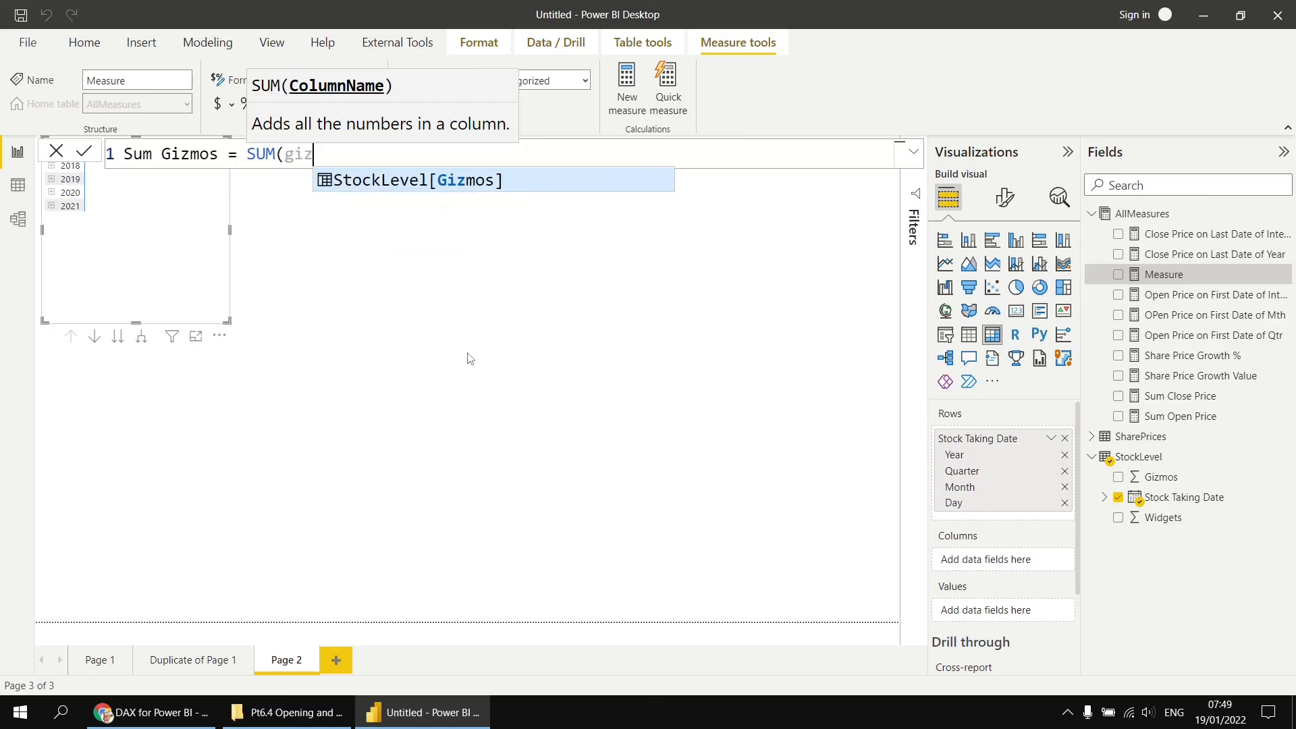
key("Tab")
type(")")
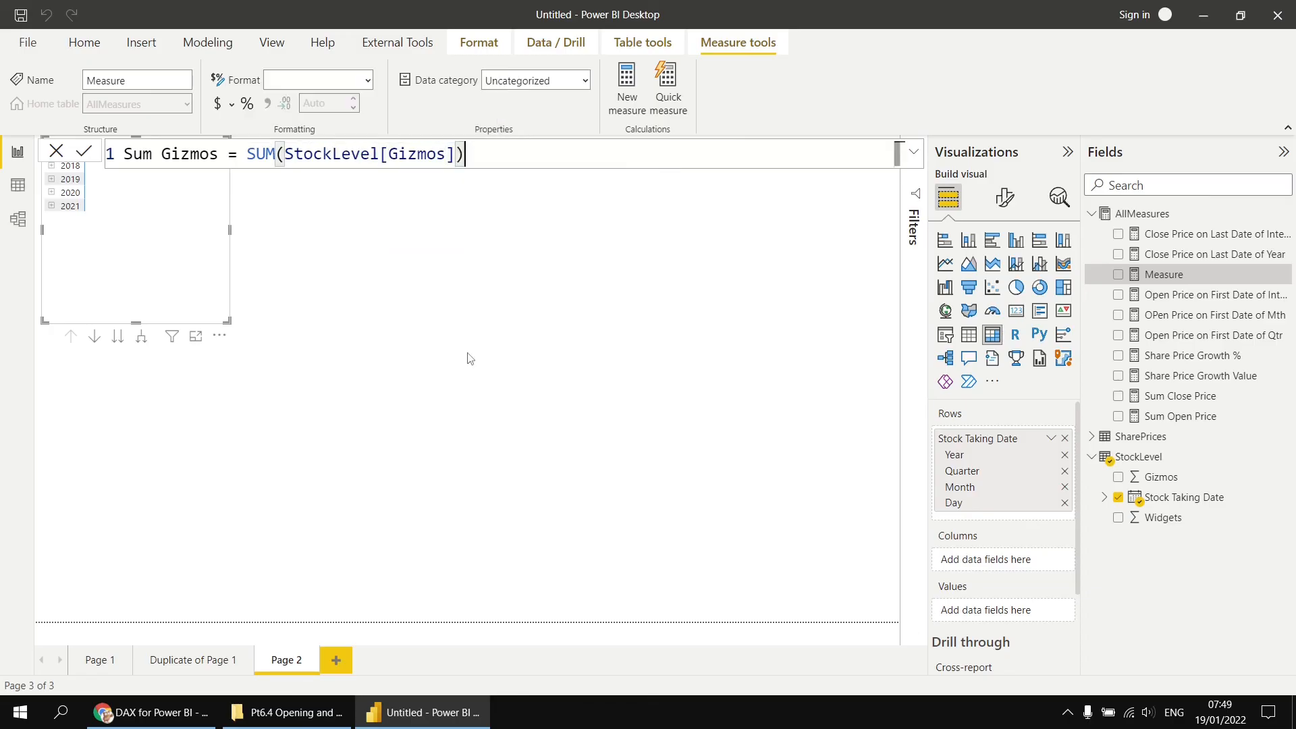
key("Return")
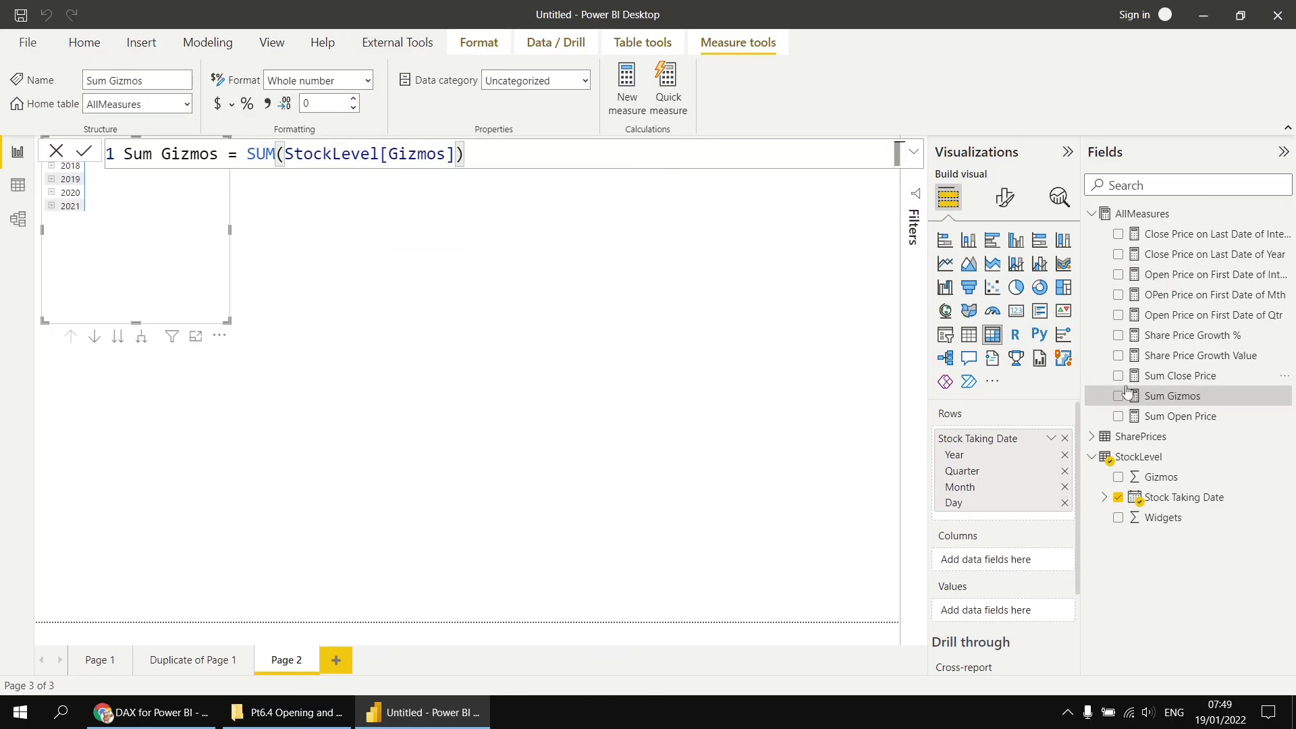
- Add Sum Gizmos to the matrix values and enlarge the matrix on the page
left_click_drag(1176, 401, 176, 237)
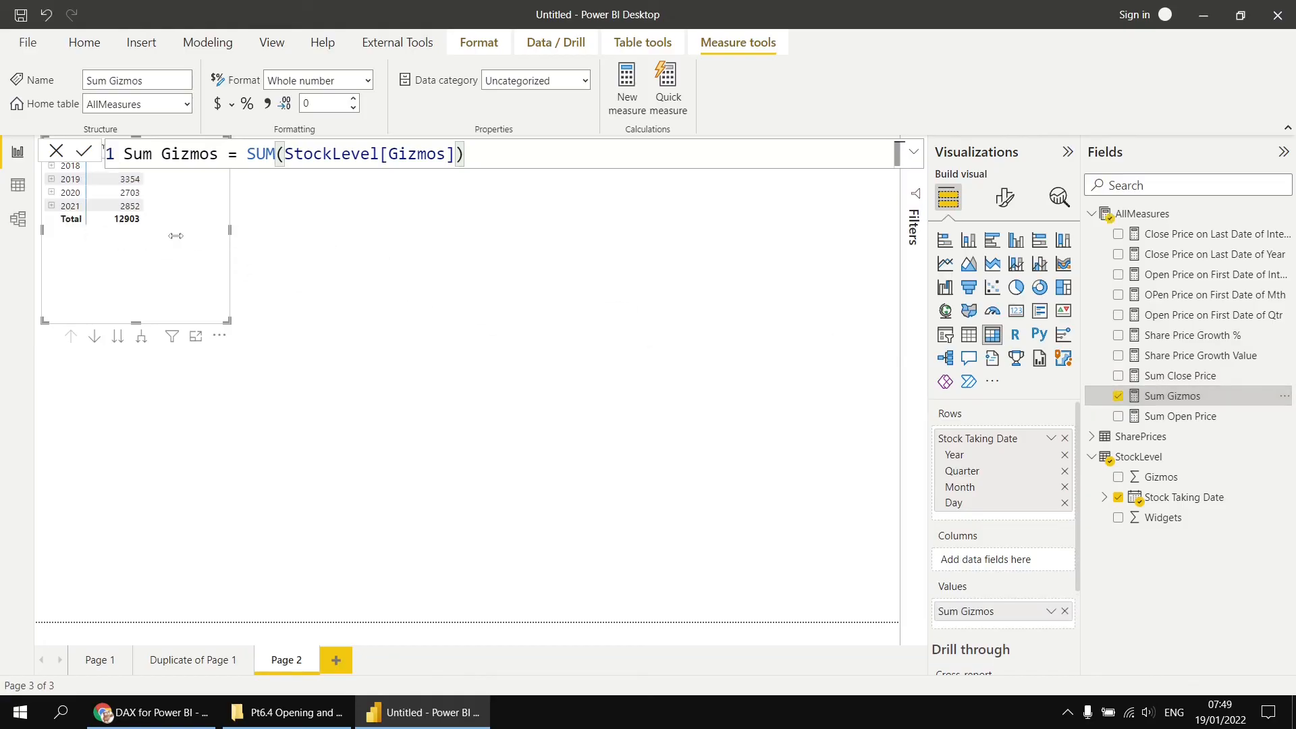
left_click(1005, 198)
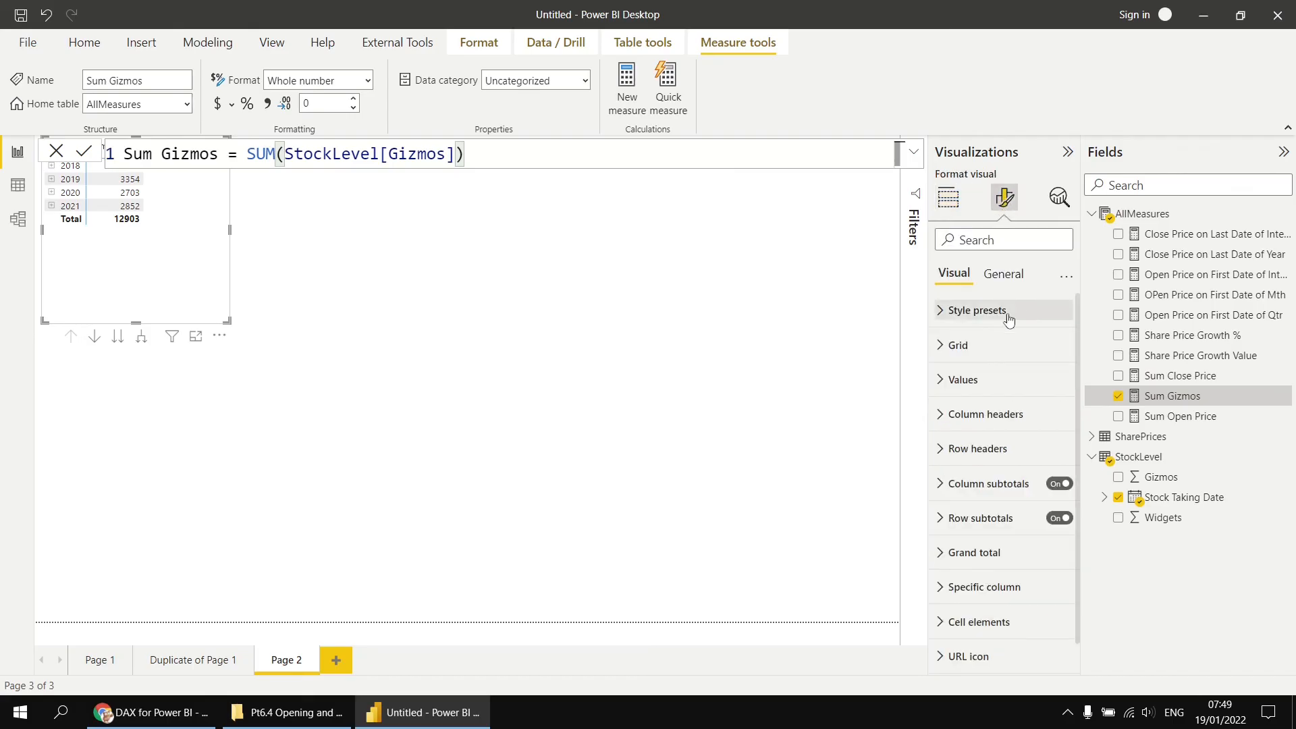
left_click(946, 382)
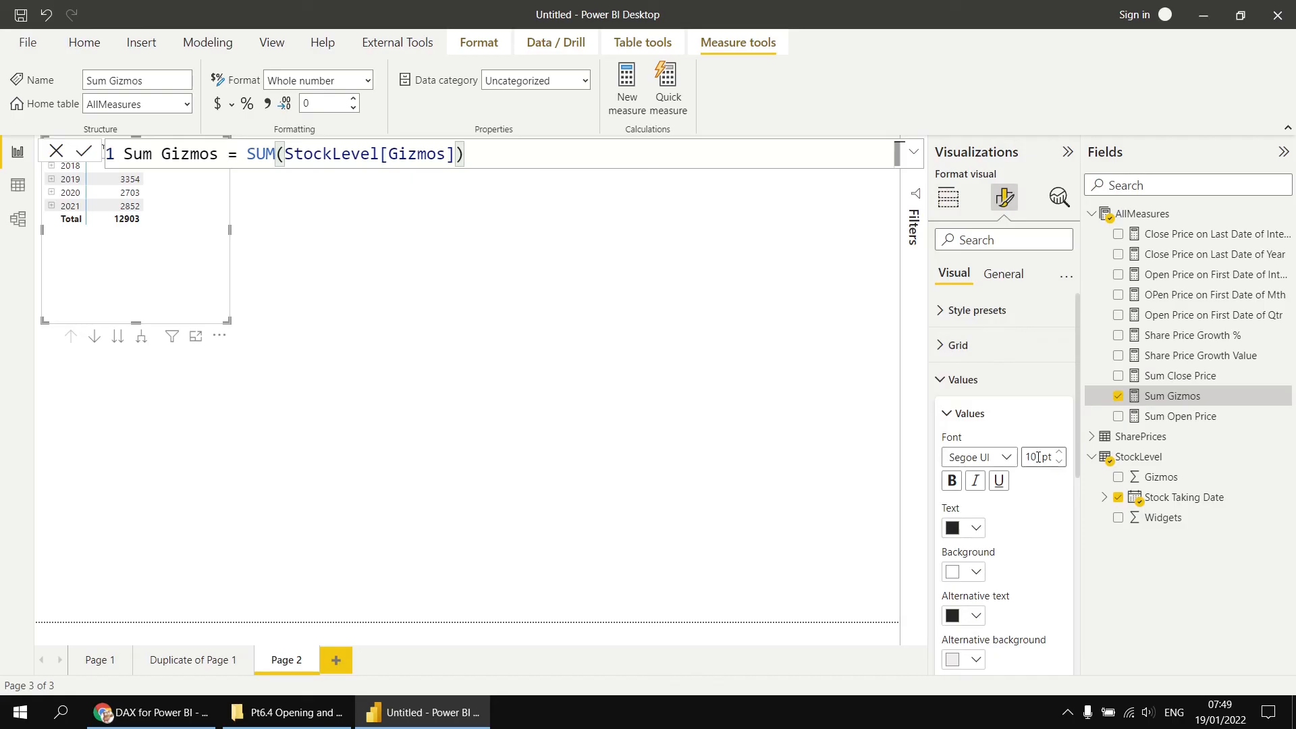
left_click(949, 197)
left_click_drag(228, 325, 721, 639)
left_click(848, 339)
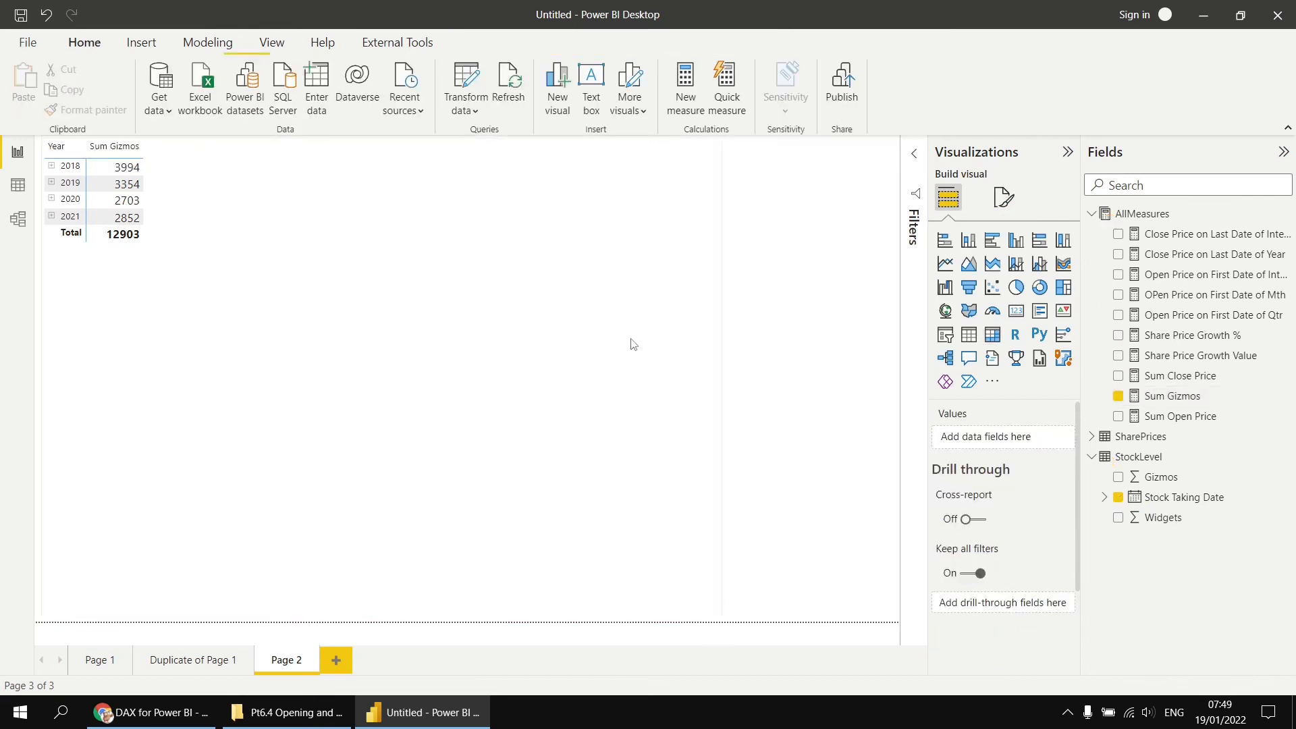
- Expand the matrix rows down to day level and scroll through the gizmo values
left_click(631, 152)
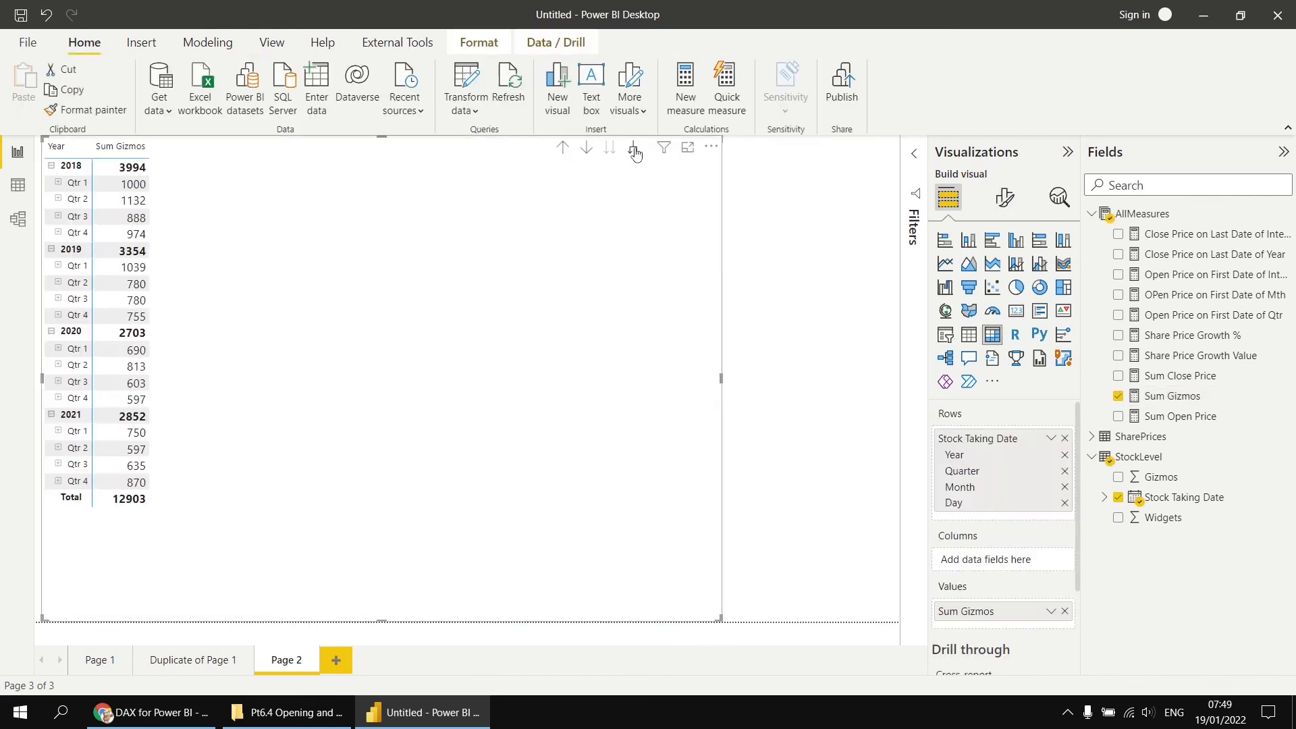
left_click(635, 152)
left_click(634, 152)
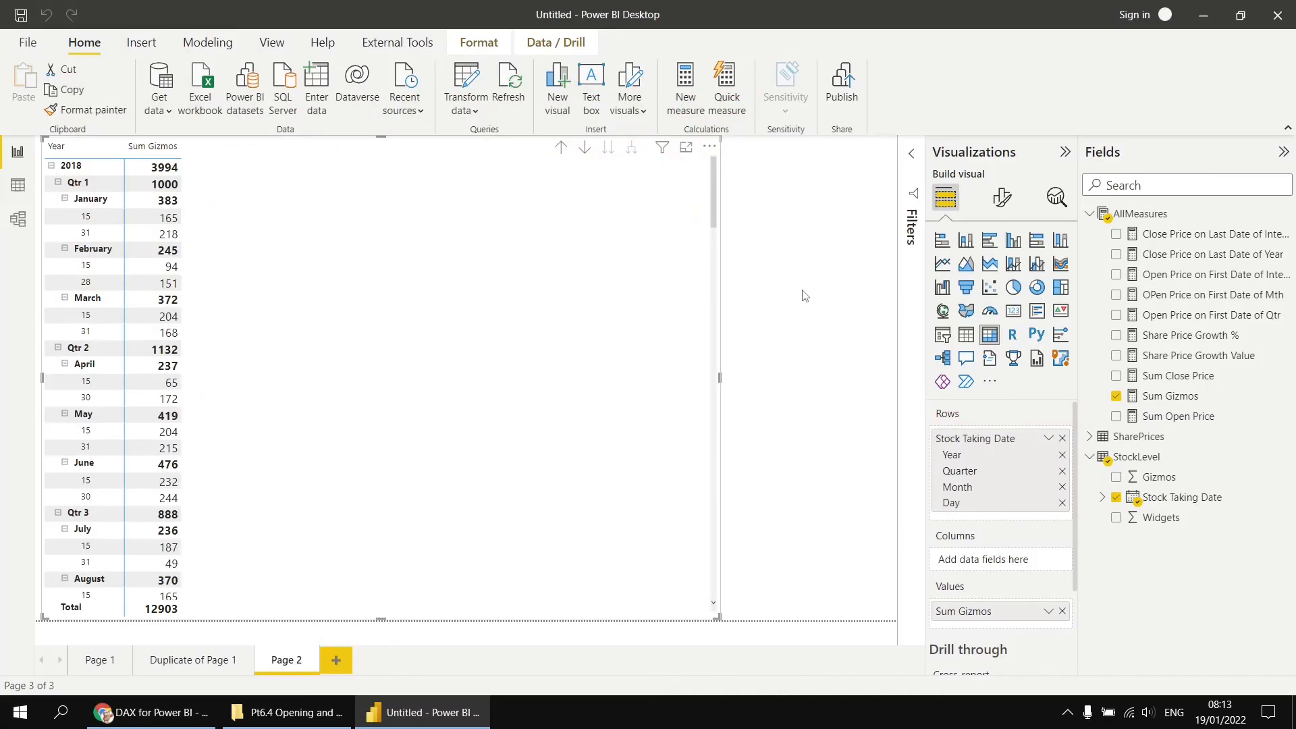
left_click(181, 203)
scroll(288, 403, "down", 5)
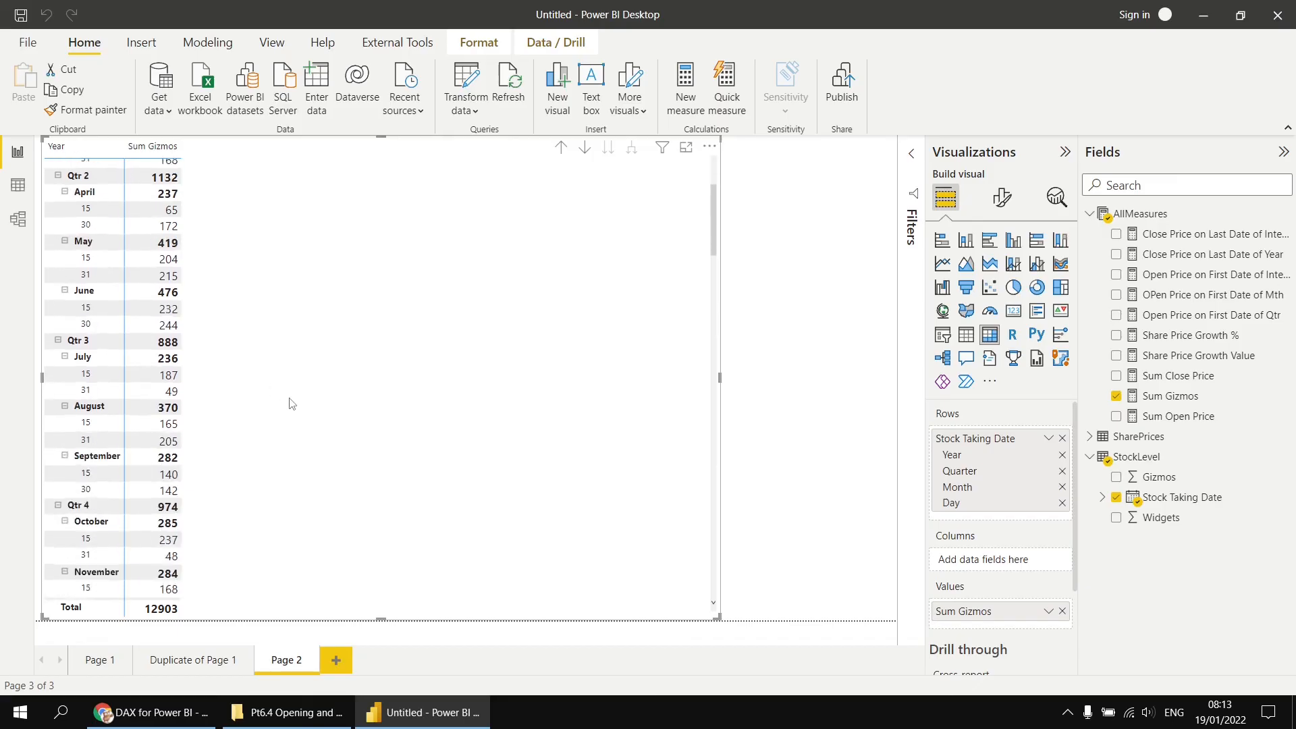
scroll(285, 424, "down", 1)
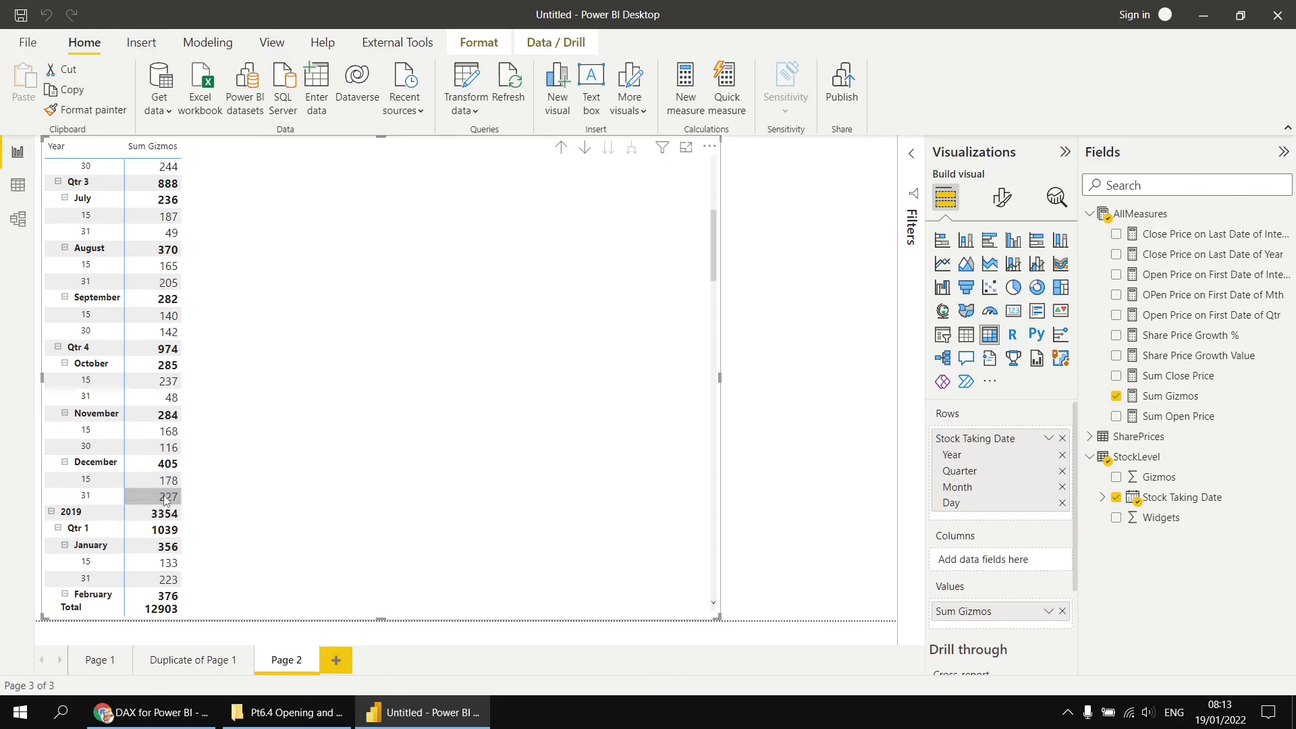
scroll(345, 435, "up", 6)
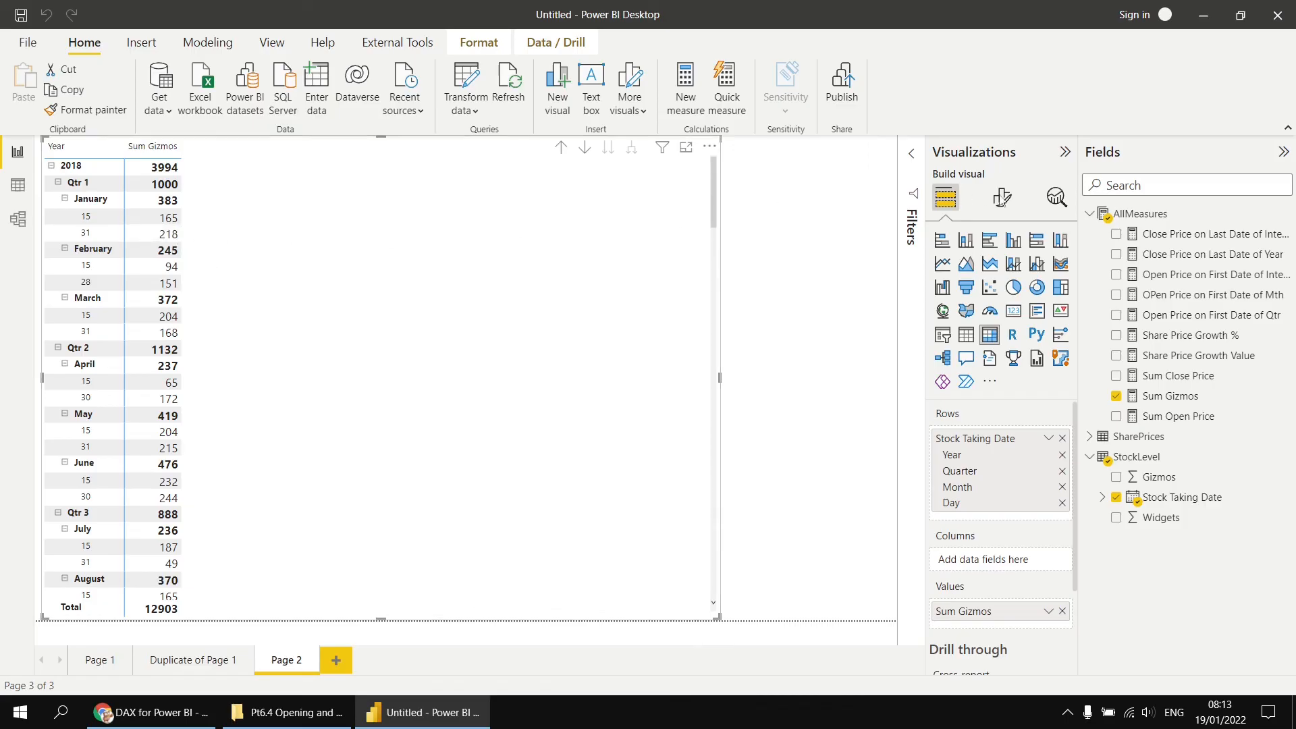
- Start a new measure named Gizmos Qty on Last Date of Interval using CALCULATE
right_click(1134, 215)
left_click(1156, 227)
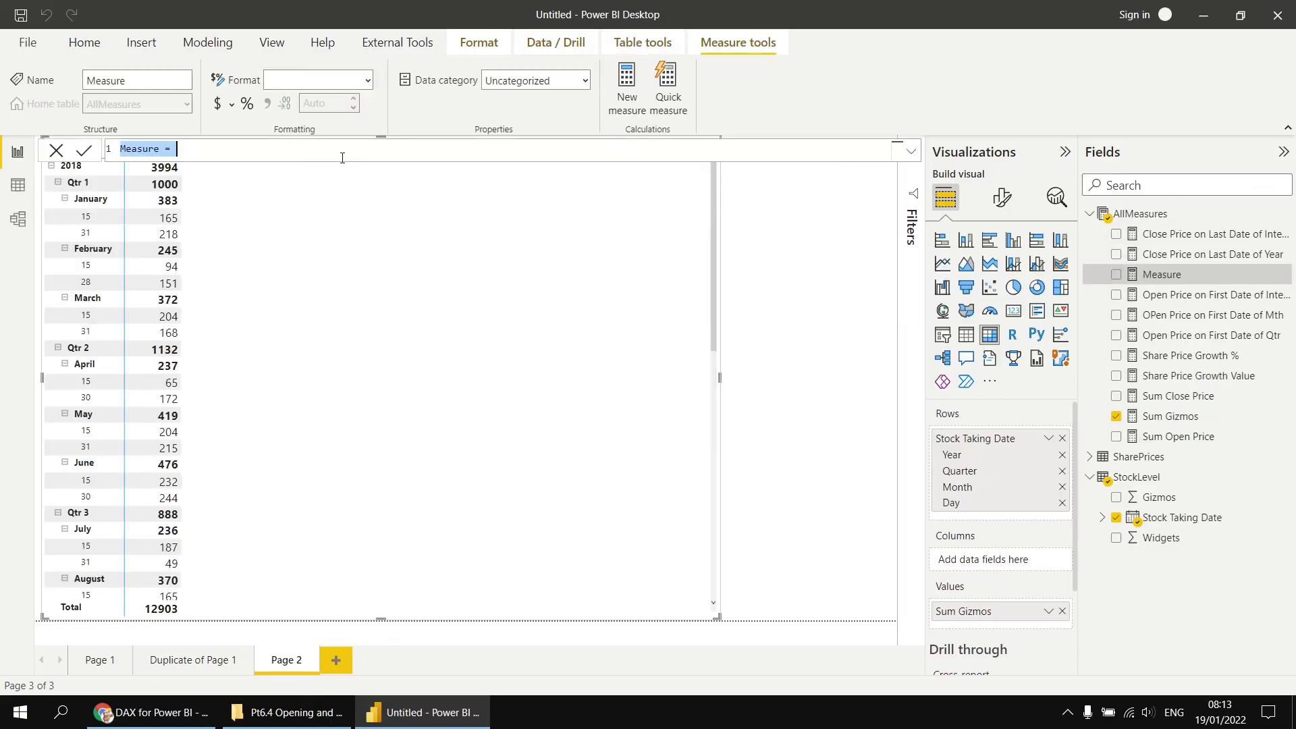
type("G")
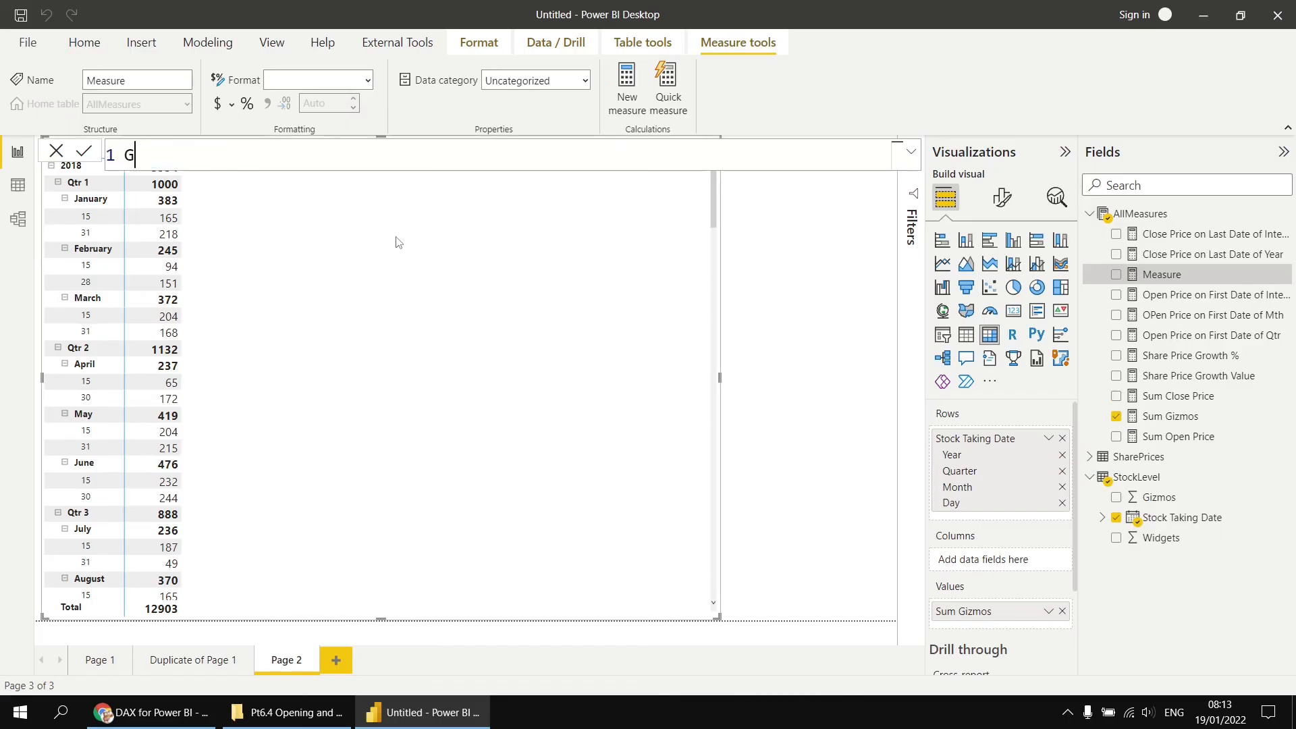
type("izmos Qty on")
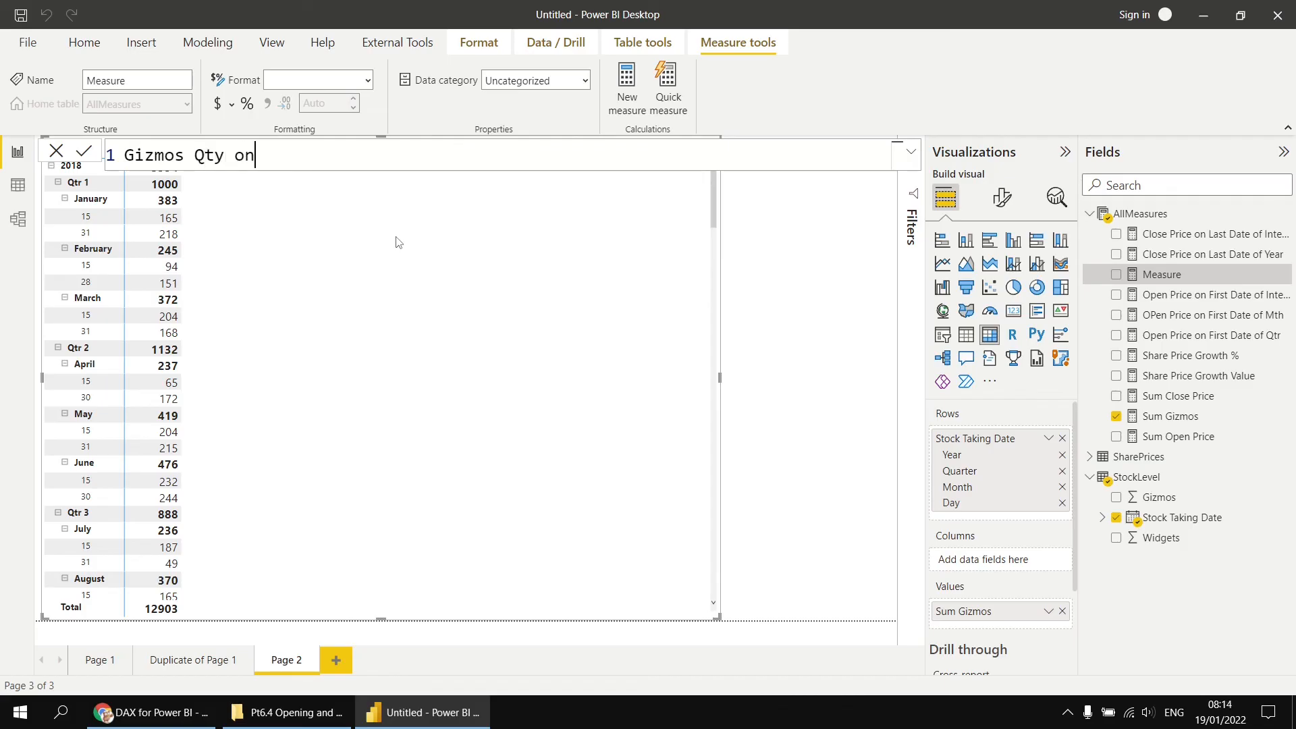
type(" Last Date of int")
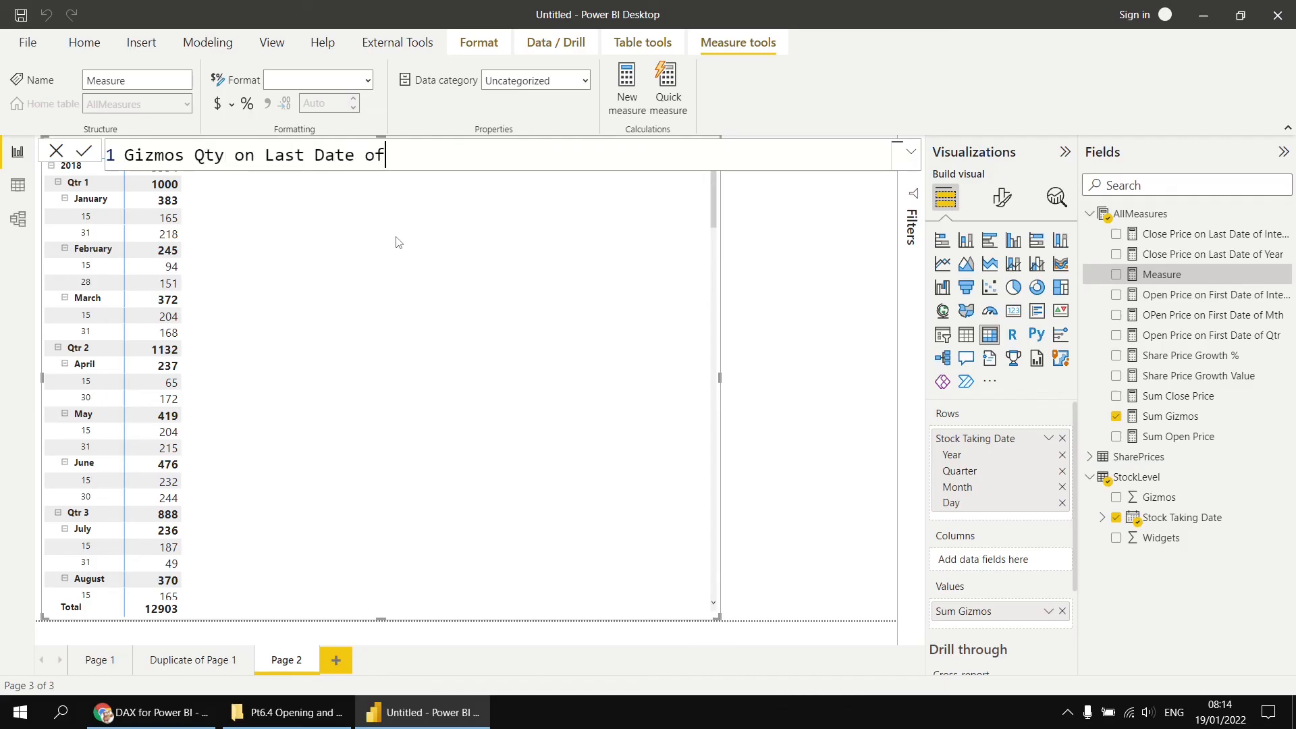
key("BackSpace")
key("BackSpace")
key("BackSpace")
type("Interval = CALCULATE(")
key("shift+Return")
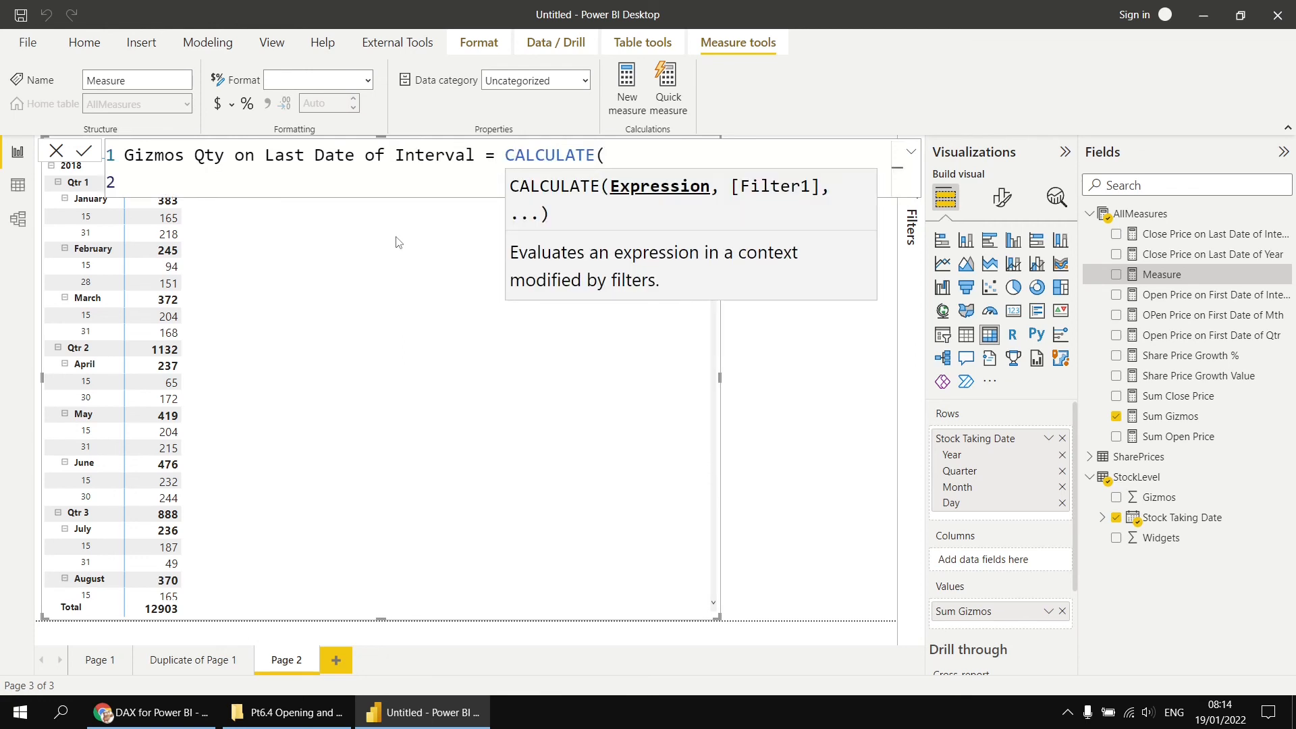
- Enter [Sum Gizmos] as the first CALCULATE argument and continue on a new line
type("[sum")
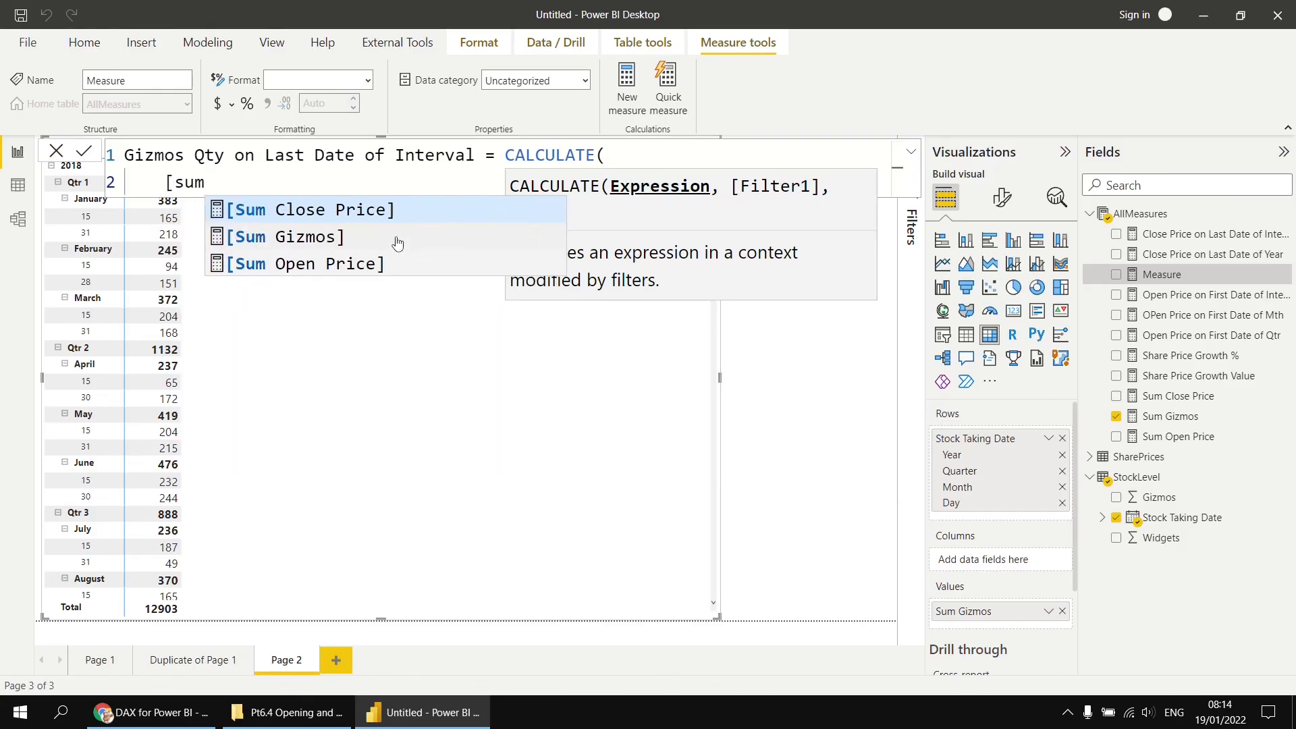
left_click(396, 238)
type(",")
key("shift+Return")
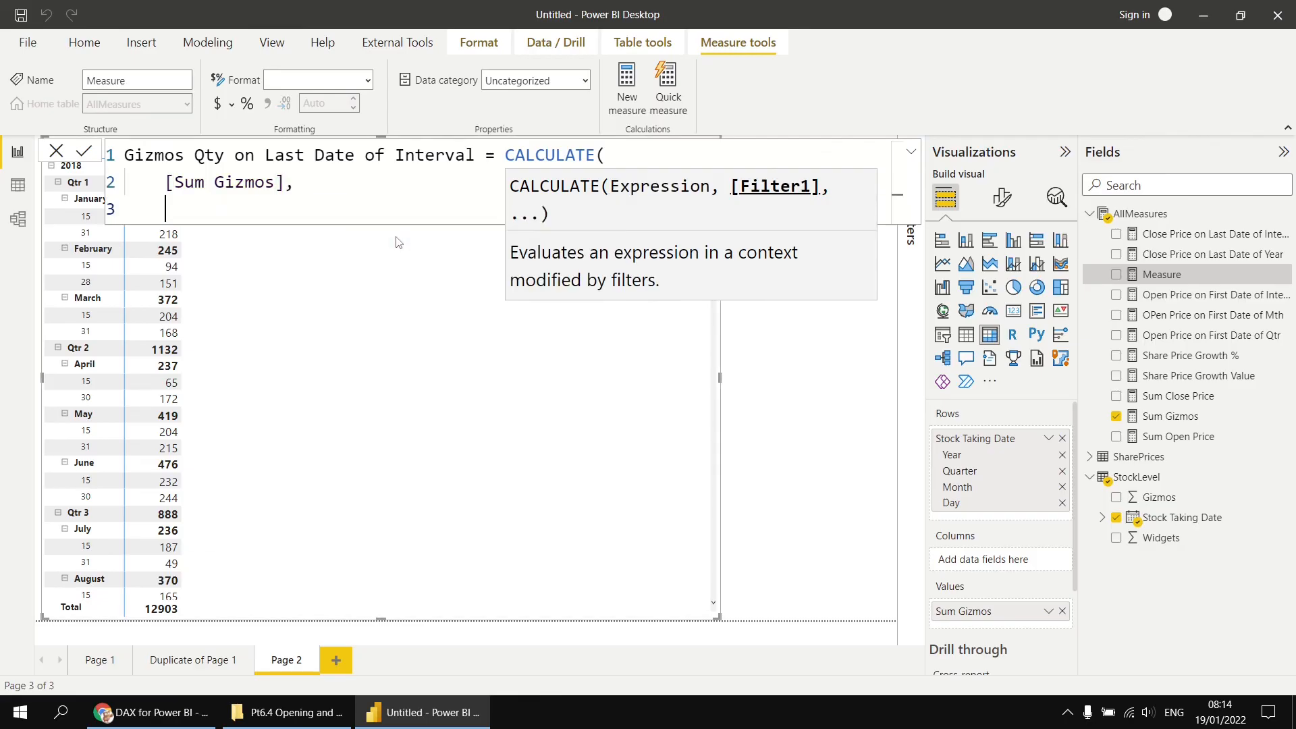
- Add the filter LASTDATE(StockLevel[Stock Taking Date].[Date]), close the CALCULATE parenthesis, and commit the measure
type("last")
key("Tab")
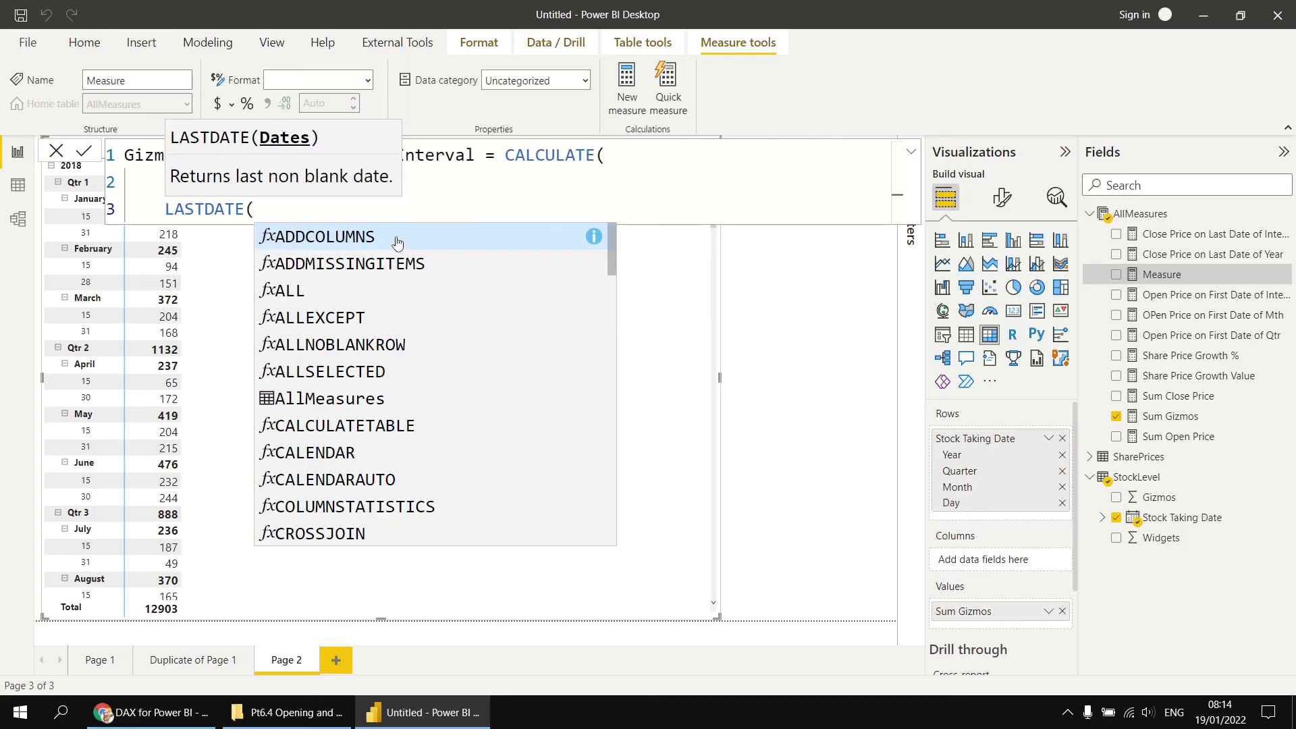
type("stoc")
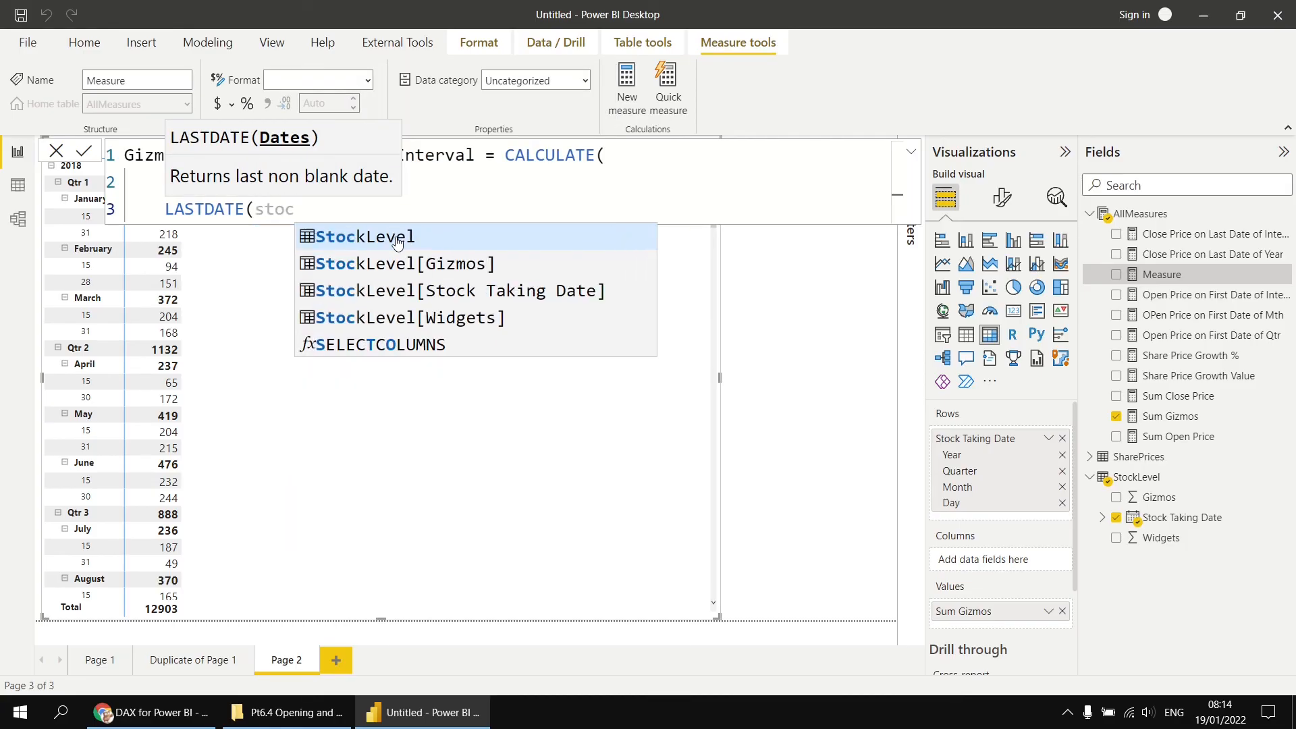
key("Down")
key("Down")
key("Tab")
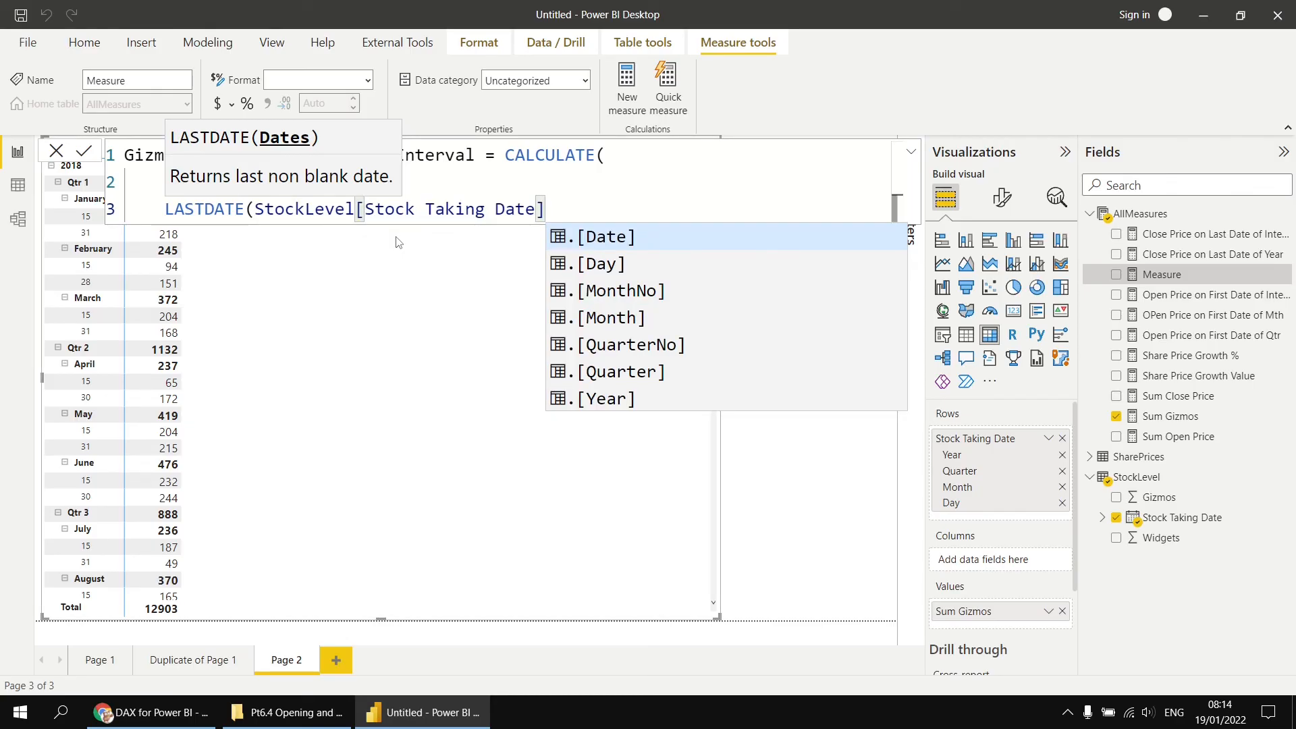
key("Tab")
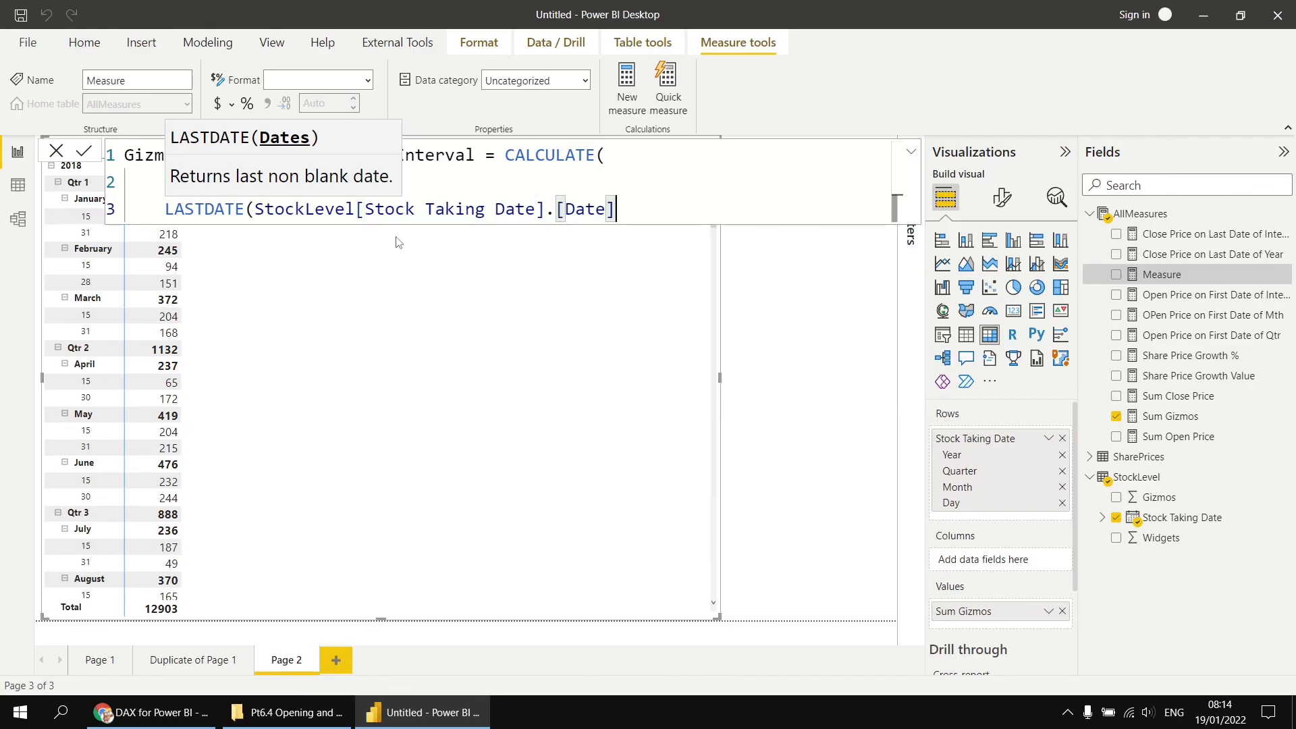
type(")")
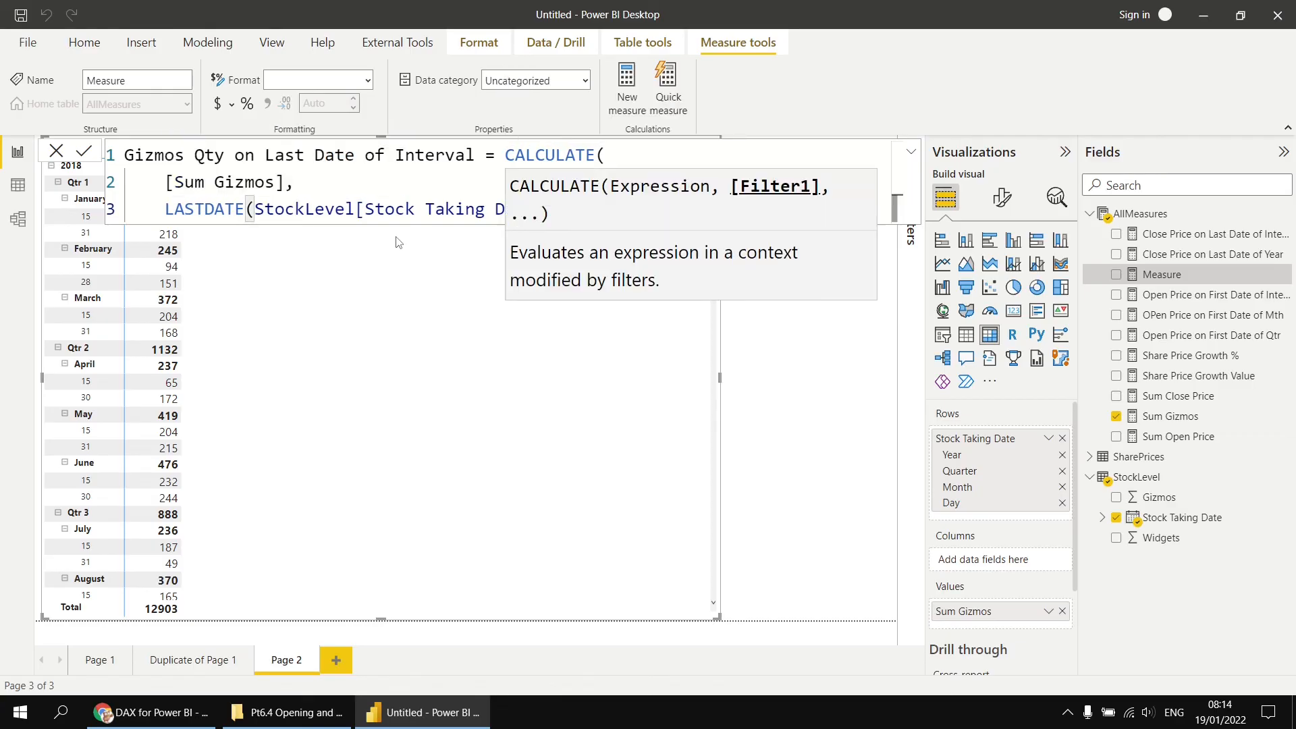
key("shift+Return")
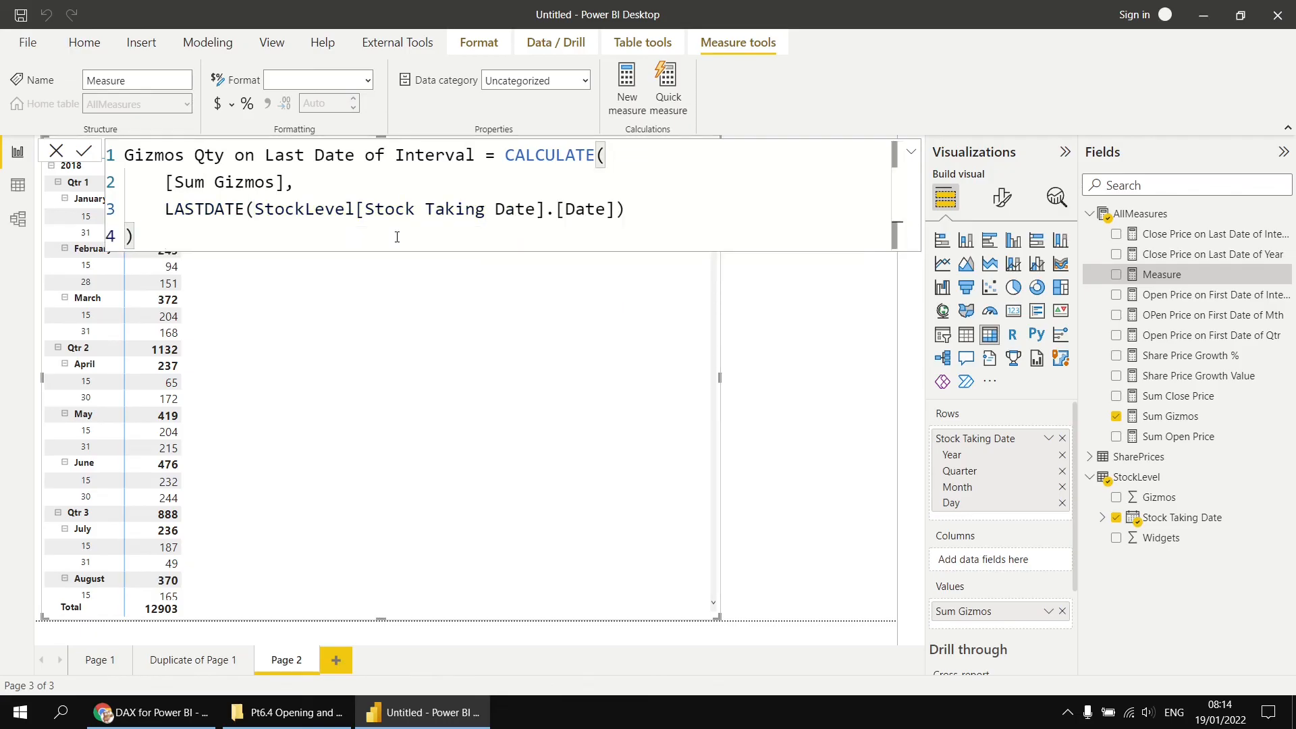
key("Return")
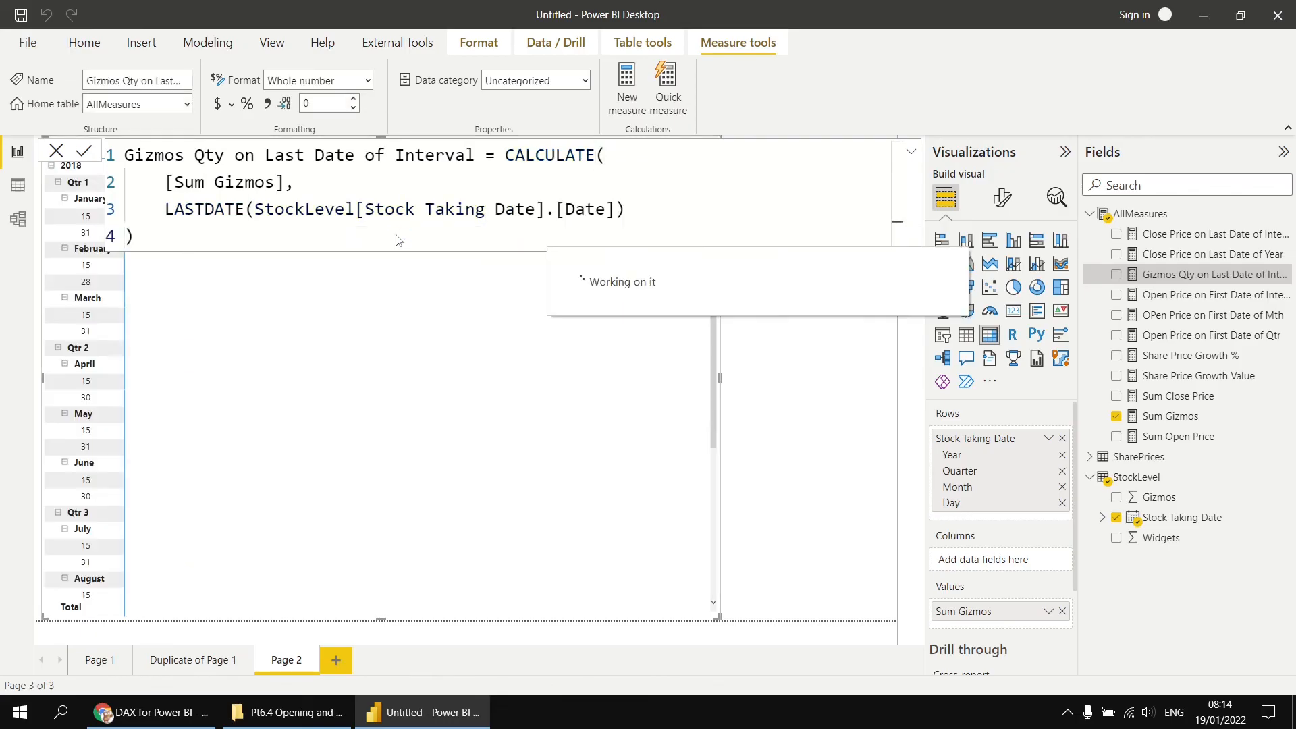
- Add Gizmos Qty on Last Date of Interval to the matrix values and remove Sum Gizmos from it
left_click_drag(1183, 279, 304, 319)
left_click(805, 357)
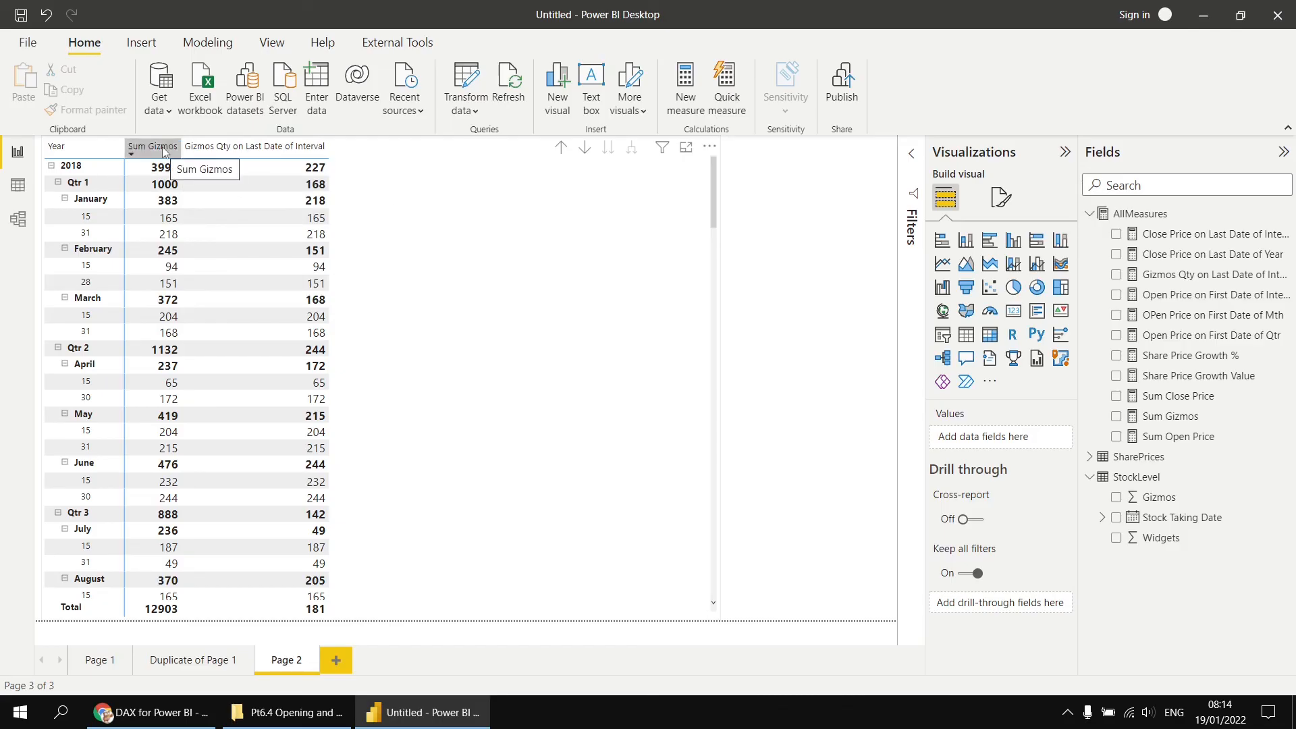
left_click(478, 386)
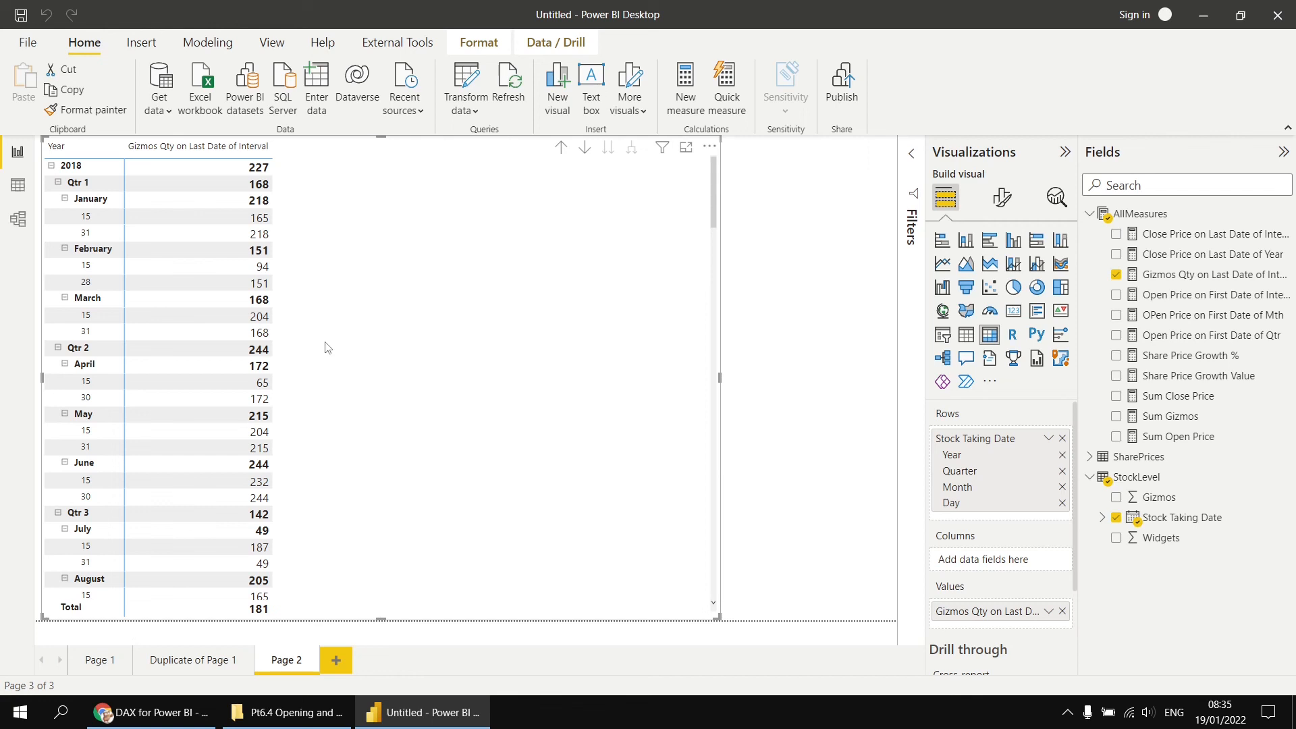
- Copy the Gizmos Qty on Last Date of Interval formula and paste it into a new measure in AllMeasures
left_click(1186, 277)
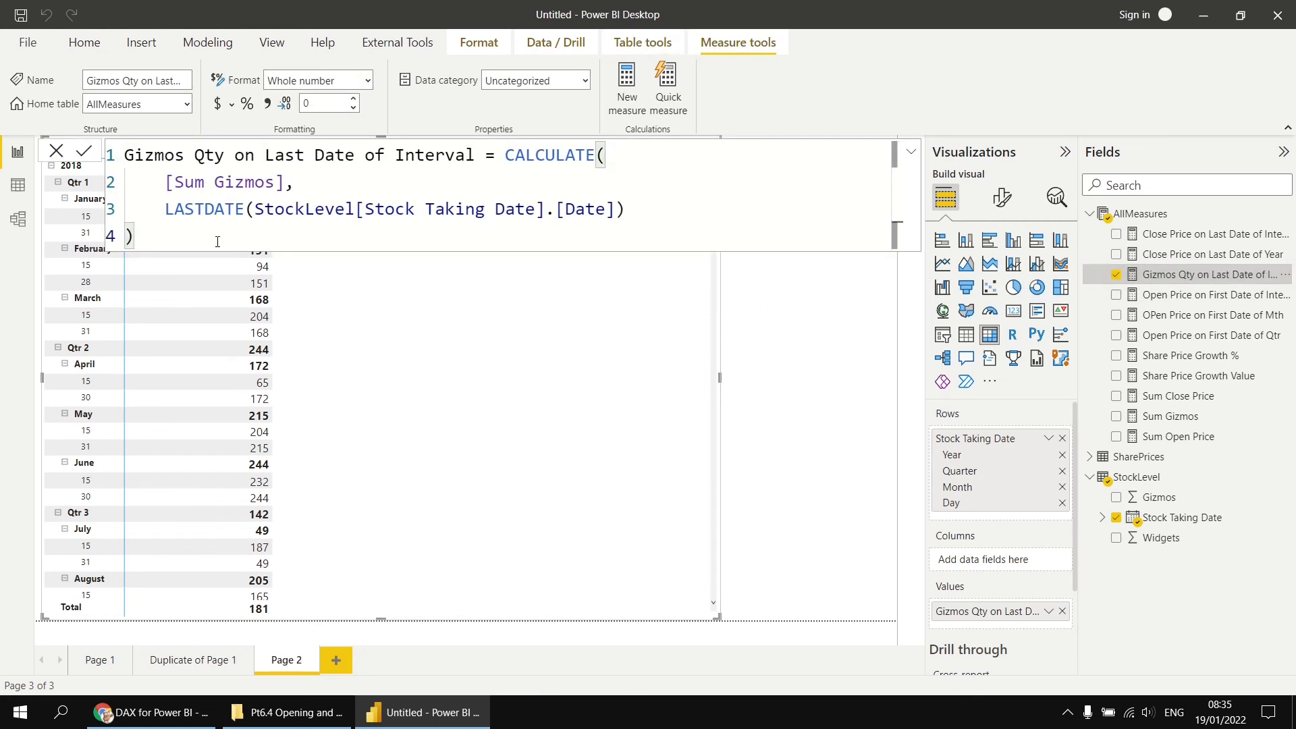
left_click_drag(218, 242, 126, 155)
key("ctrl+c")
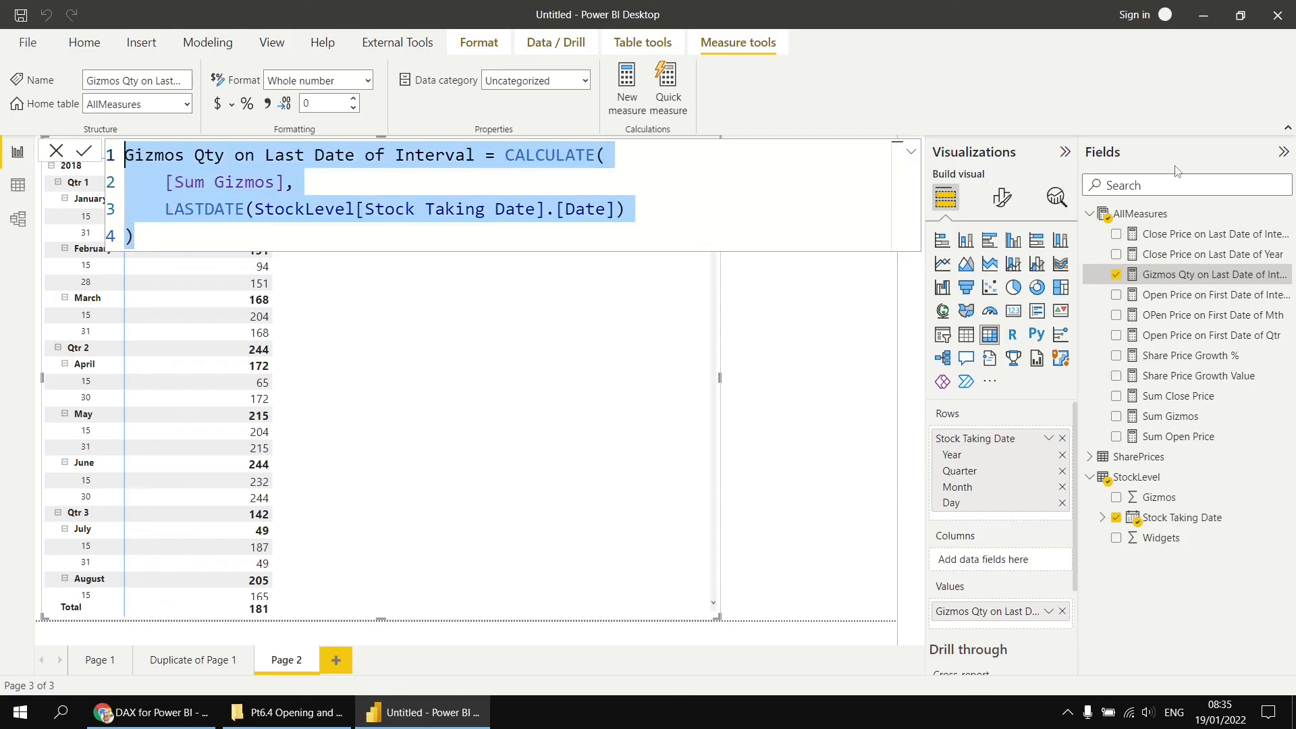
right_click(1150, 214)
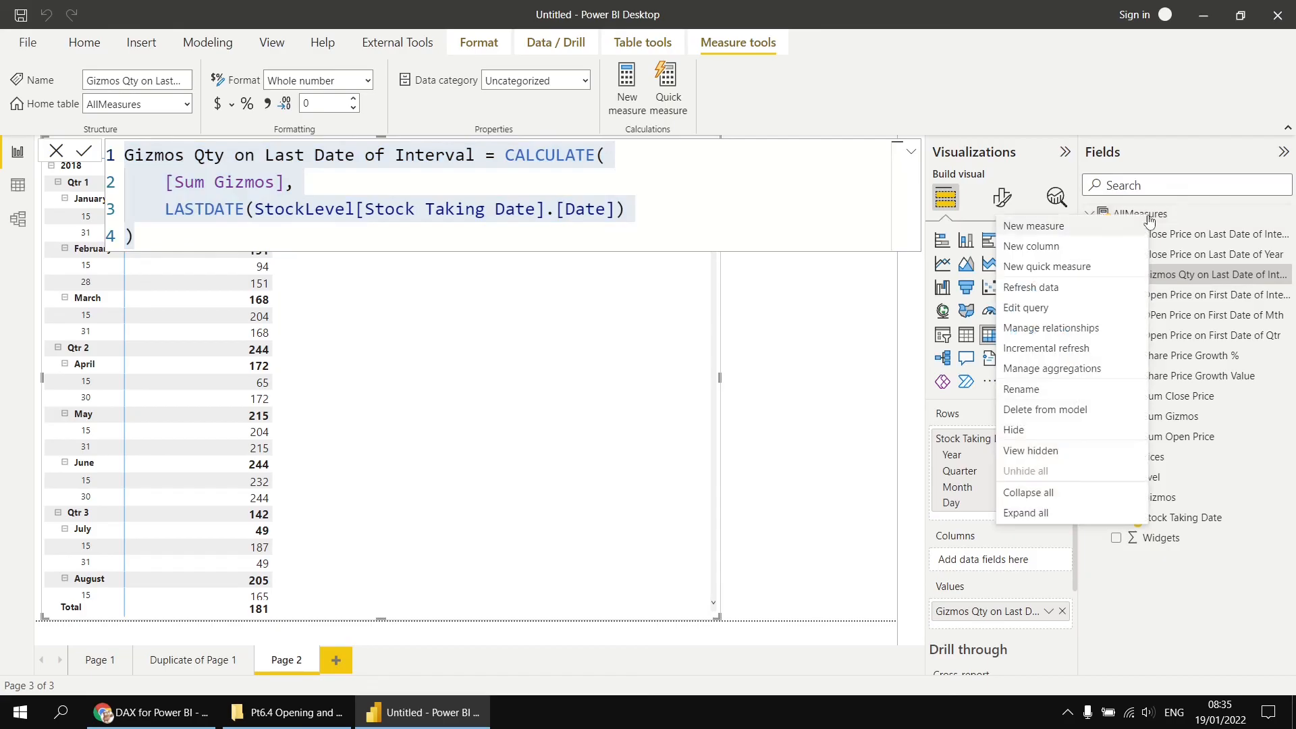
left_click(1078, 232)
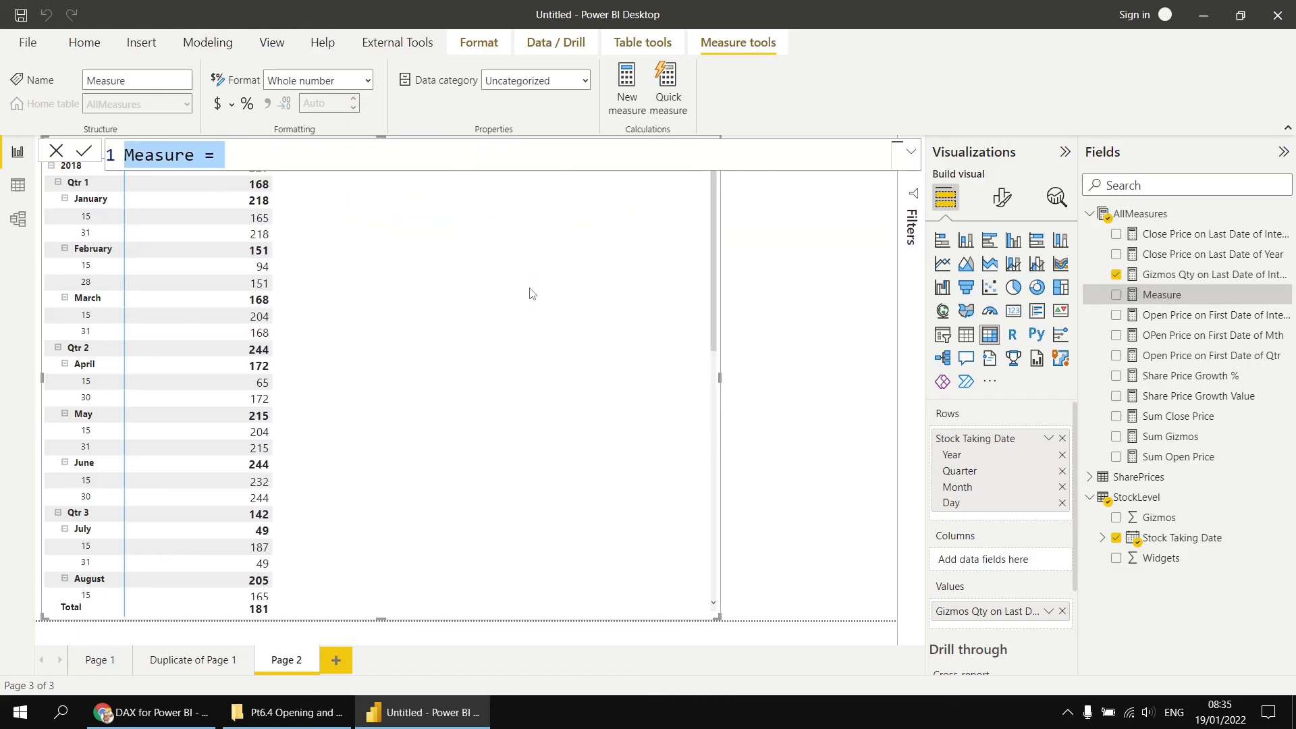
key("ctrl+v")
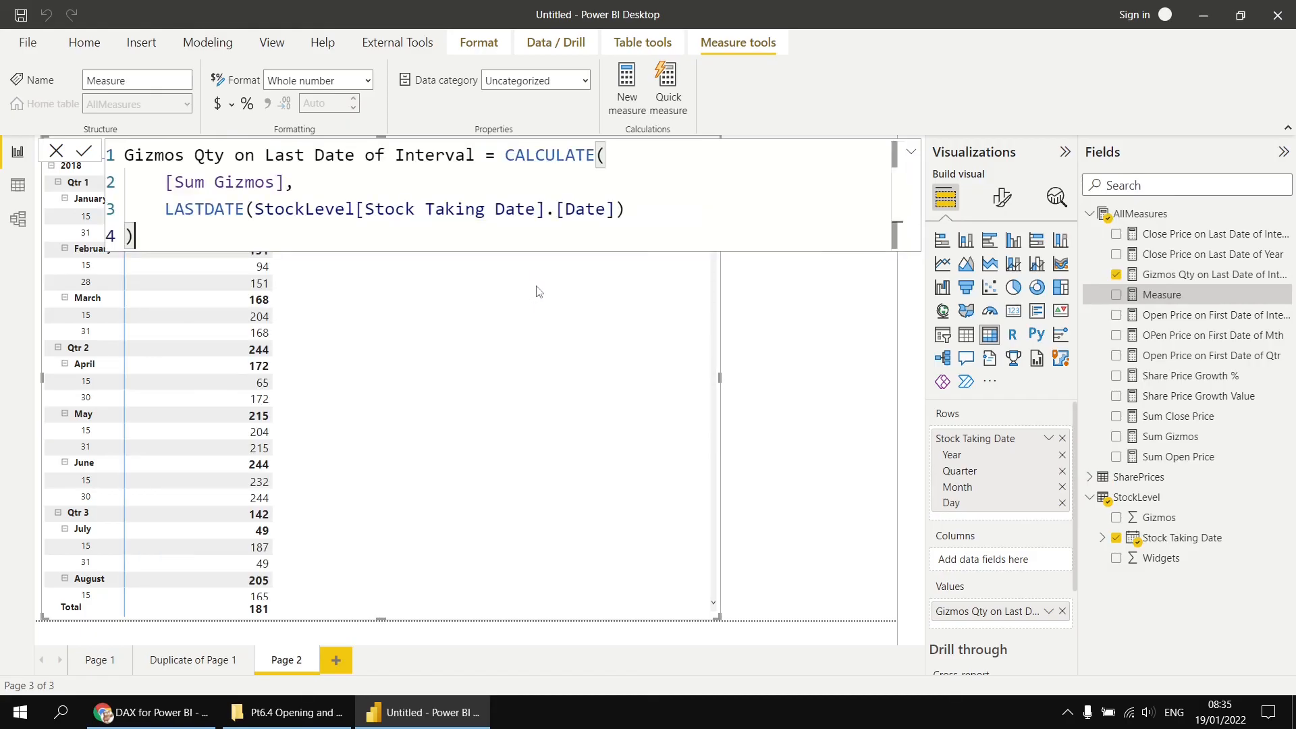
- Rename the copied measure Gizmos Qty on Last Date of Mth, replace LASTDATE with ENDOFMONTH, and commit it
double_click(427, 157)
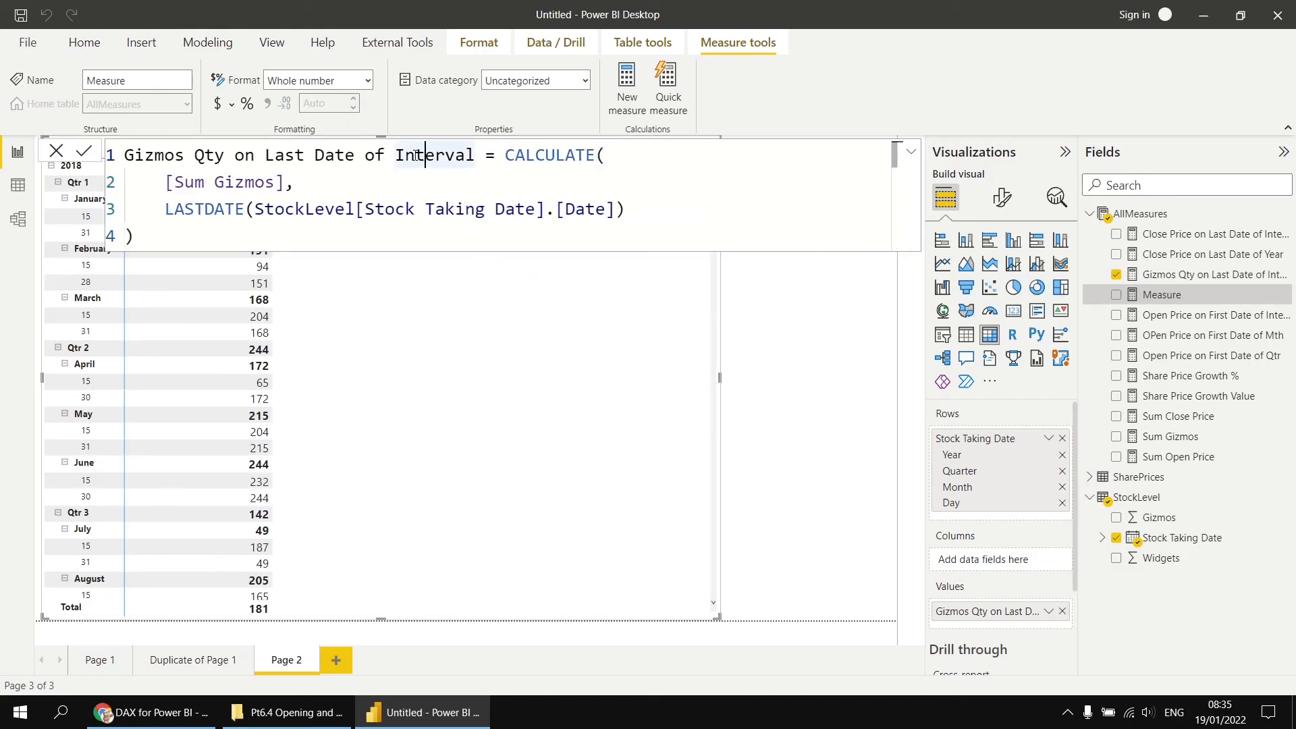
type("Mth")
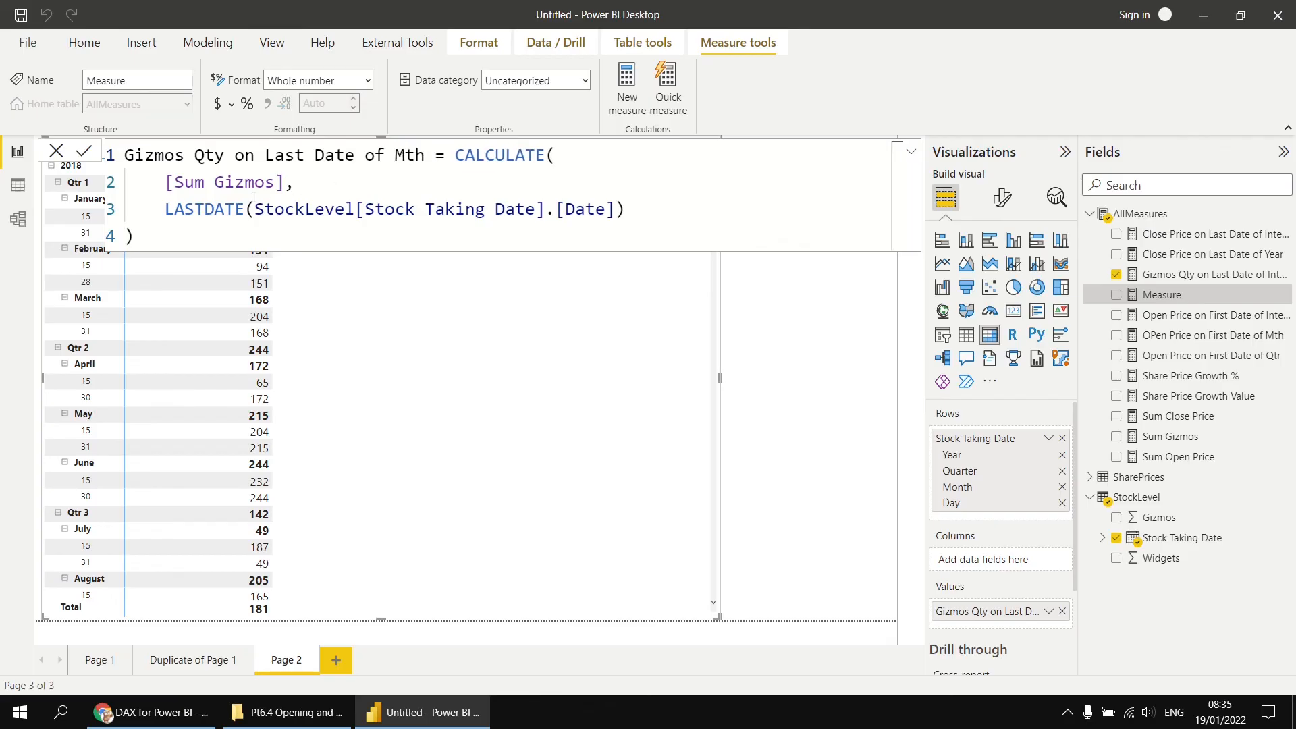
double_click(217, 209)
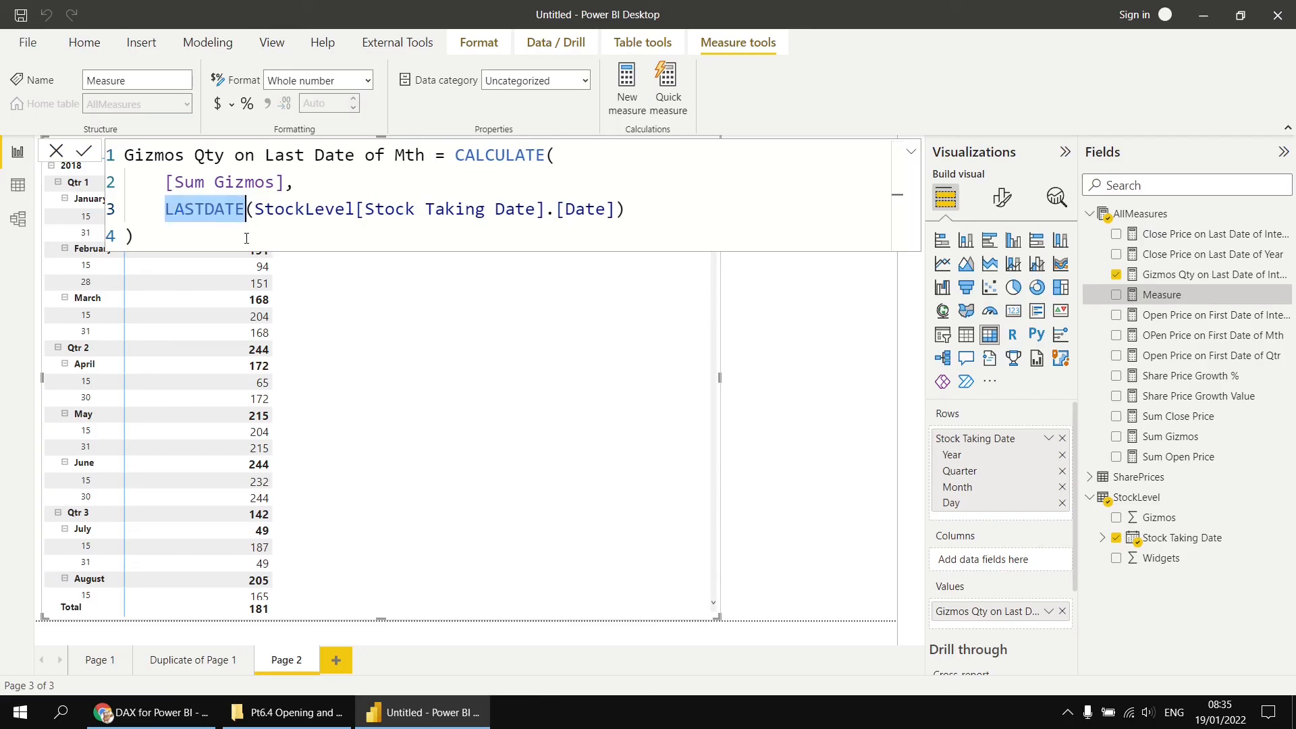
type("end")
left_click(247, 237)
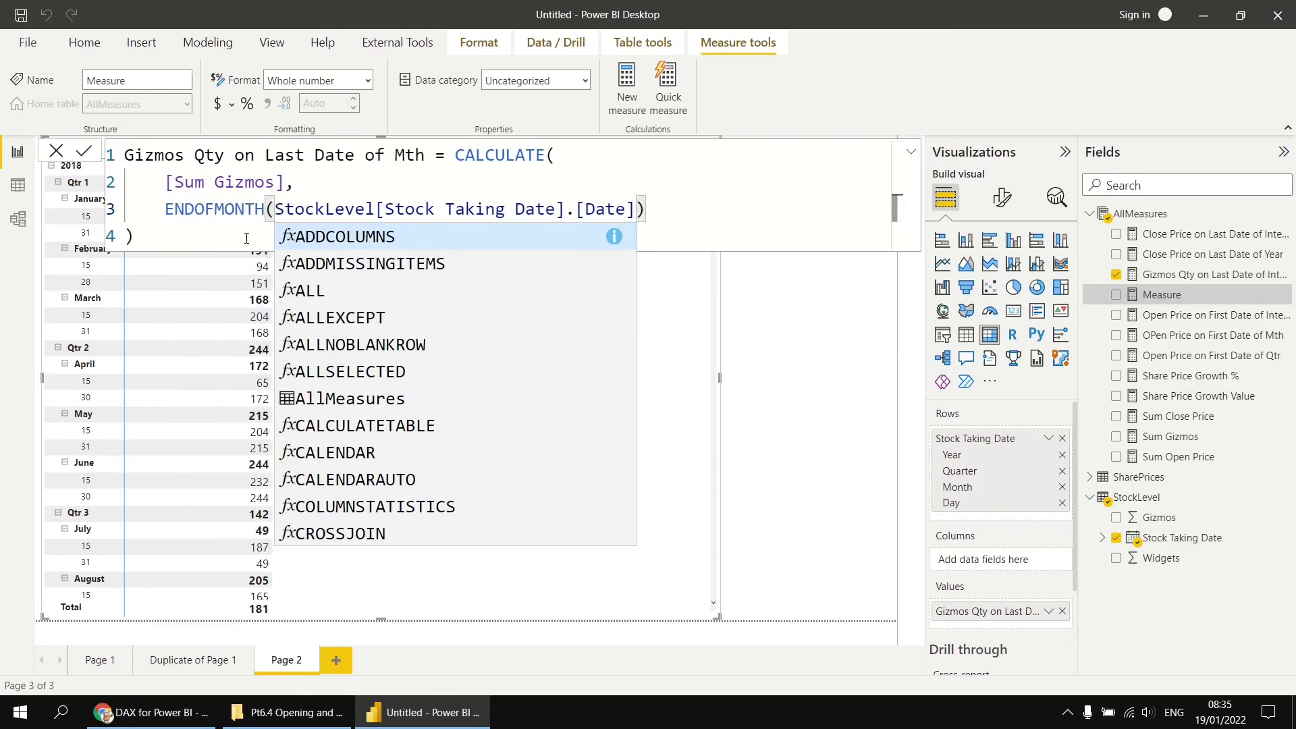
left_click(216, 244)
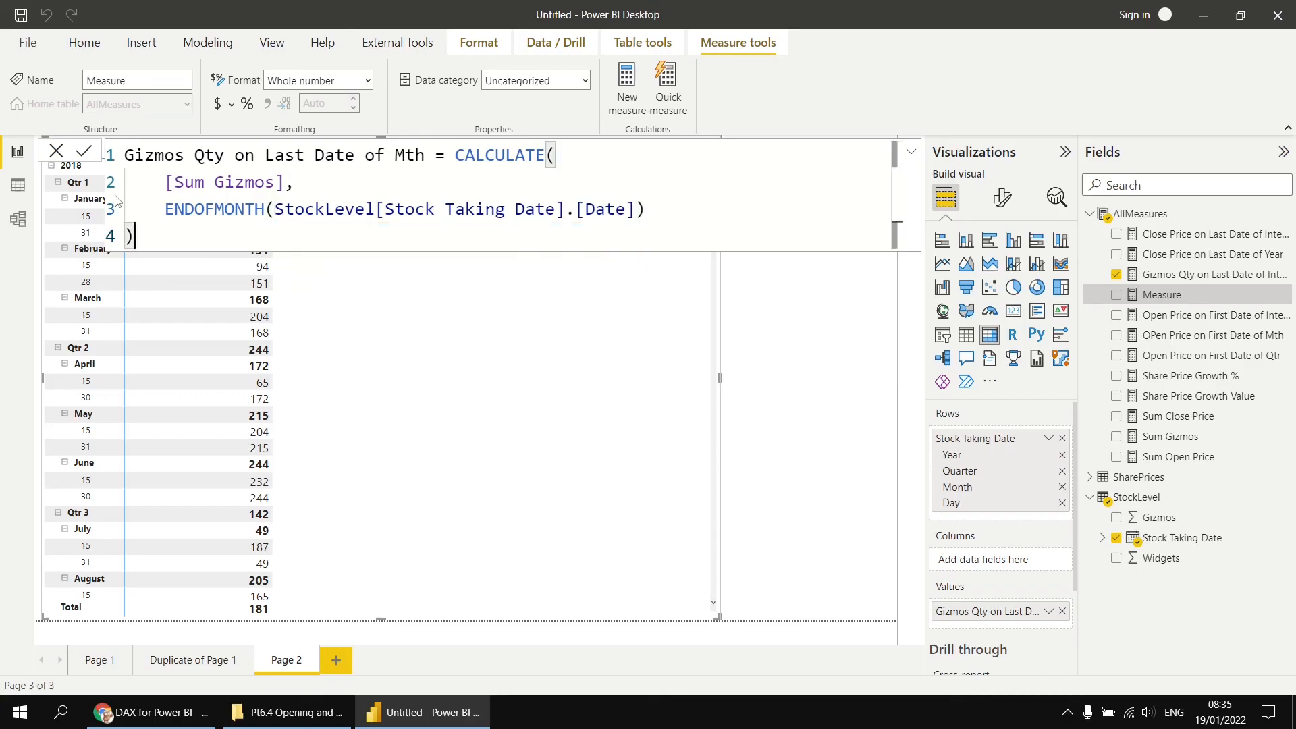
left_click(86, 156)
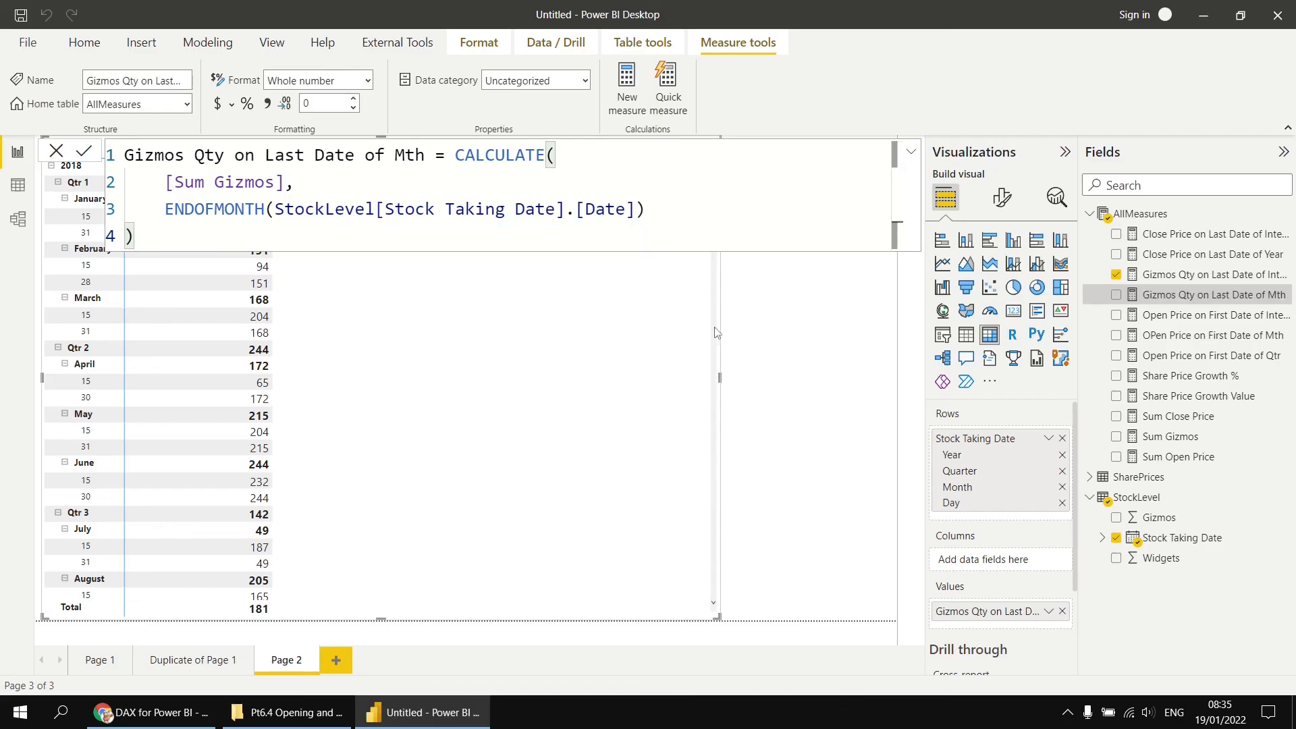
- Drill the matrix up to month level and add Gizmos Qty on Last Date of Mth to its values
left_click(799, 372)
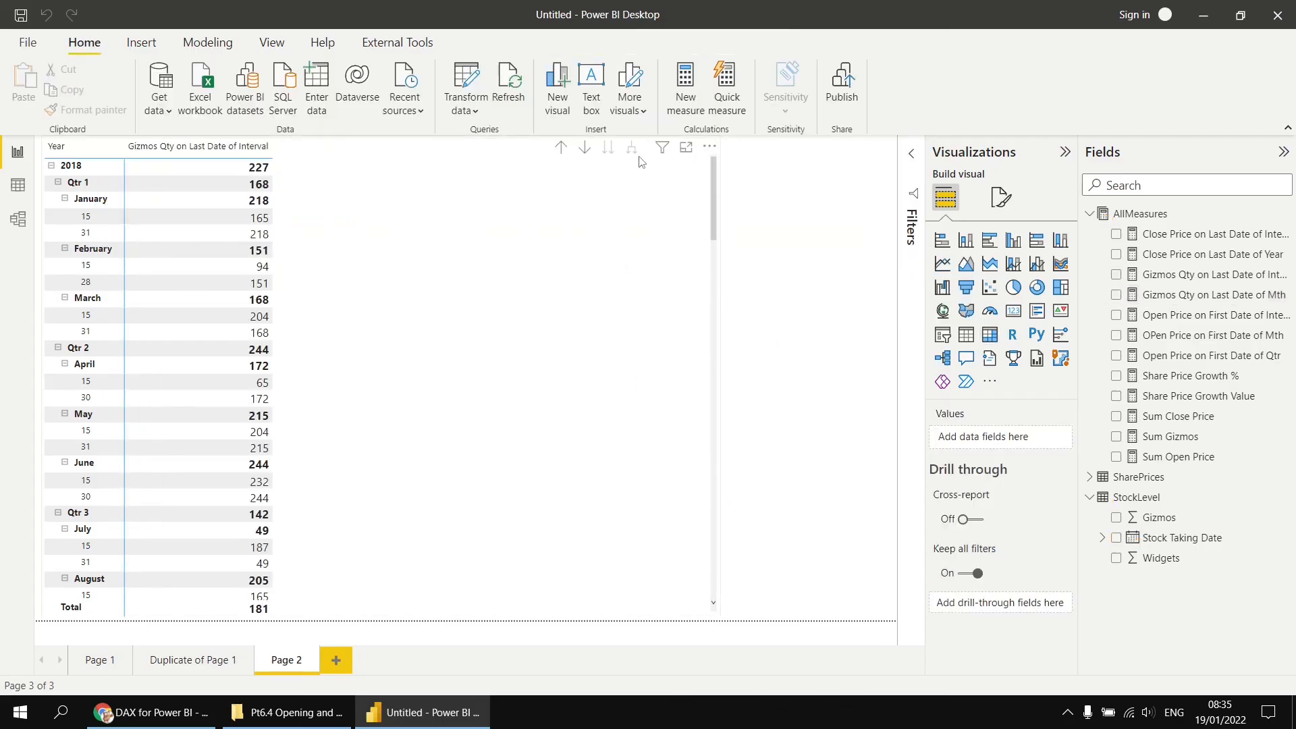
left_click(561, 150)
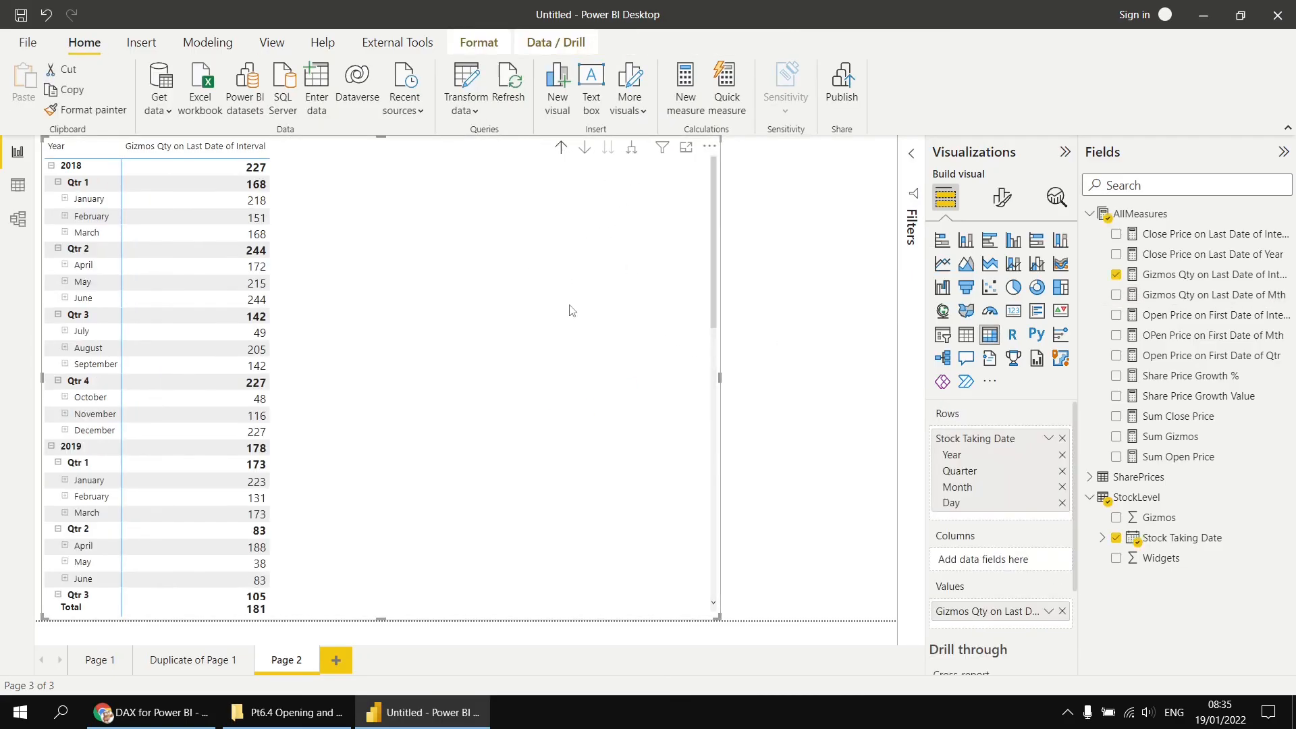
left_click_drag(1198, 301, 414, 324)
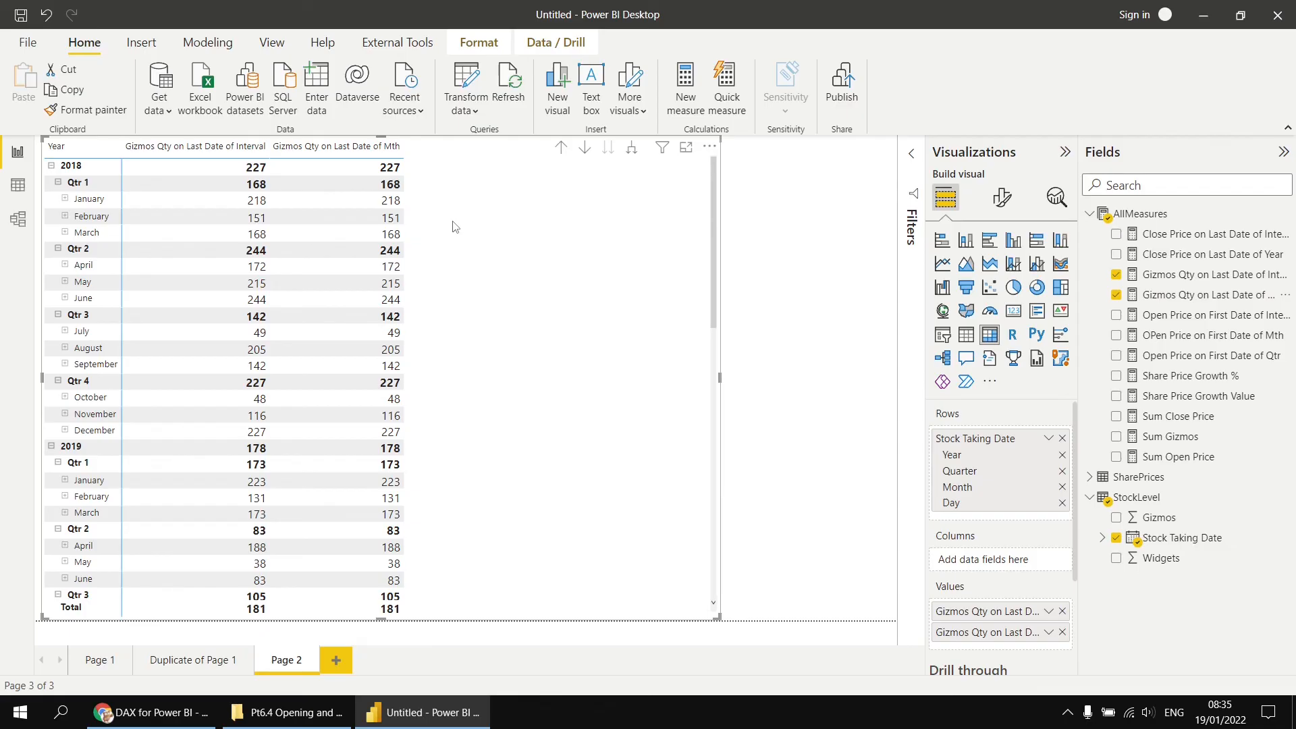
- Expand January to day level and compare the two gizmo measures' daily values
left_click(65, 200)
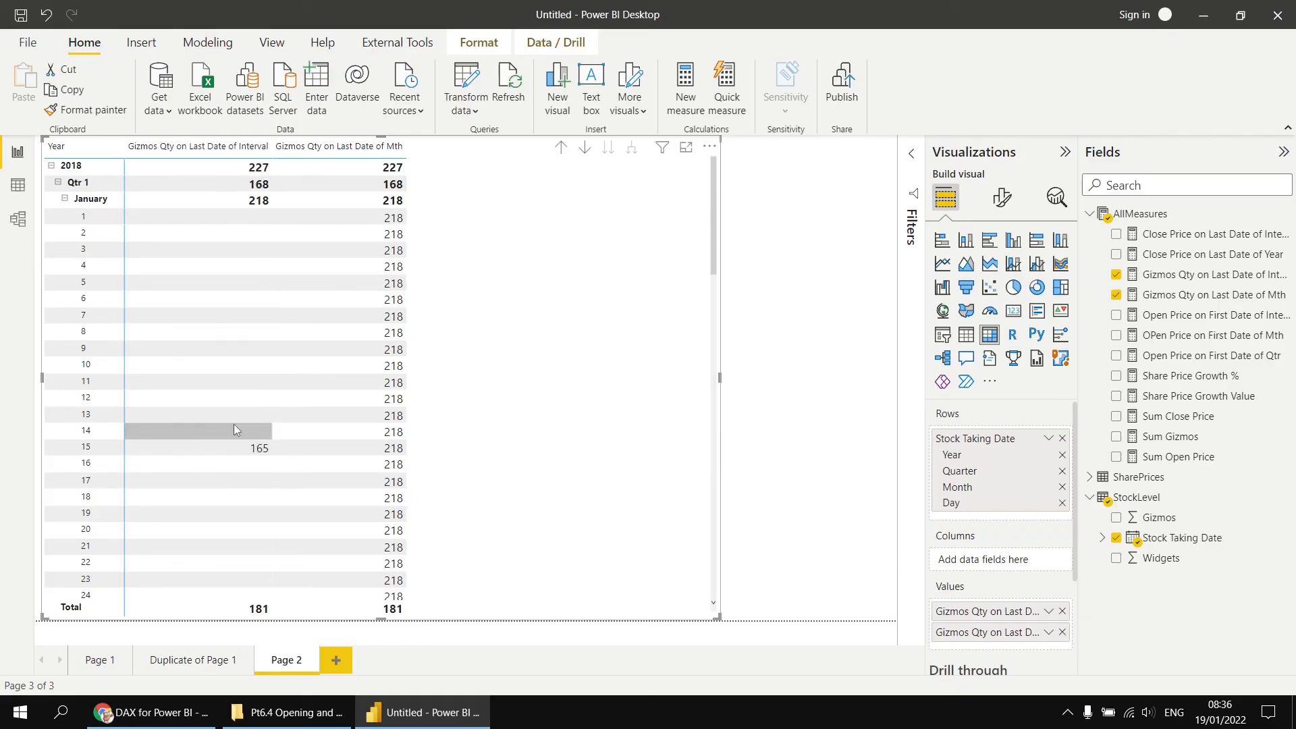
scroll(236, 449, "down", 3)
scroll(237, 451, "down", 3)
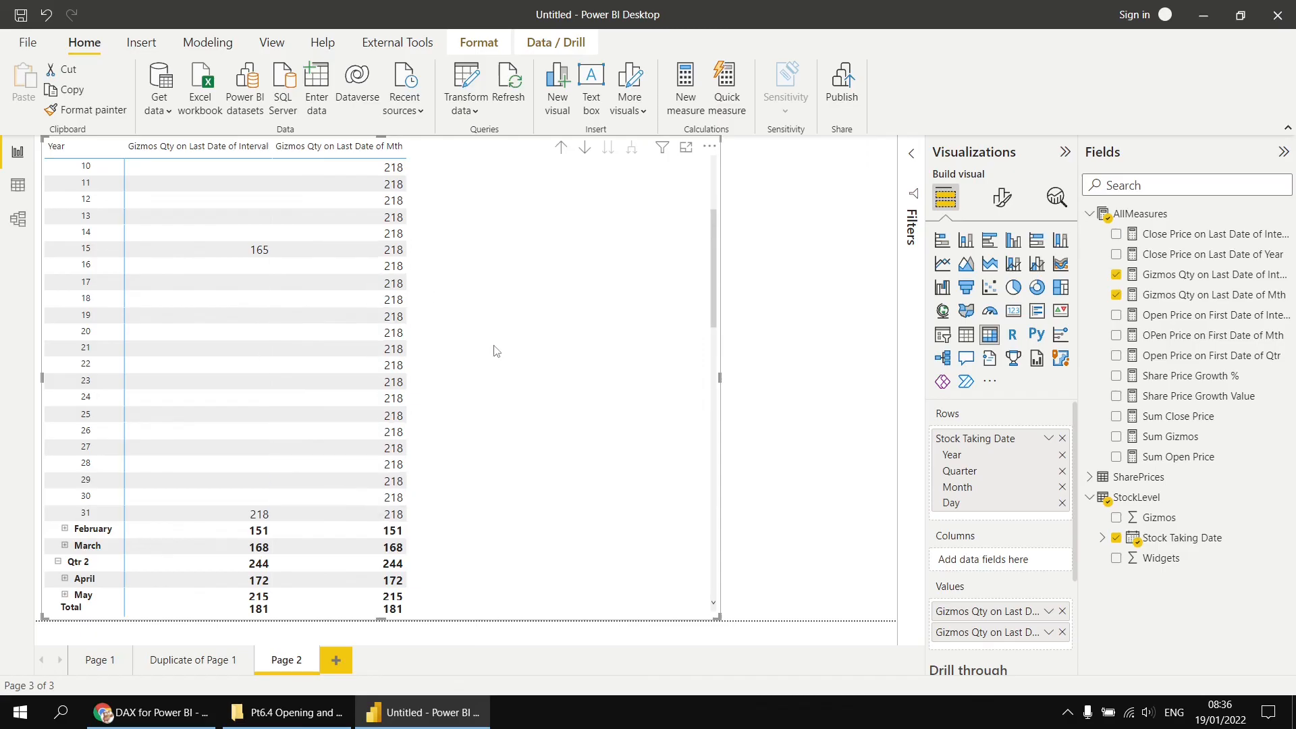
scroll(497, 350, "up", 4)
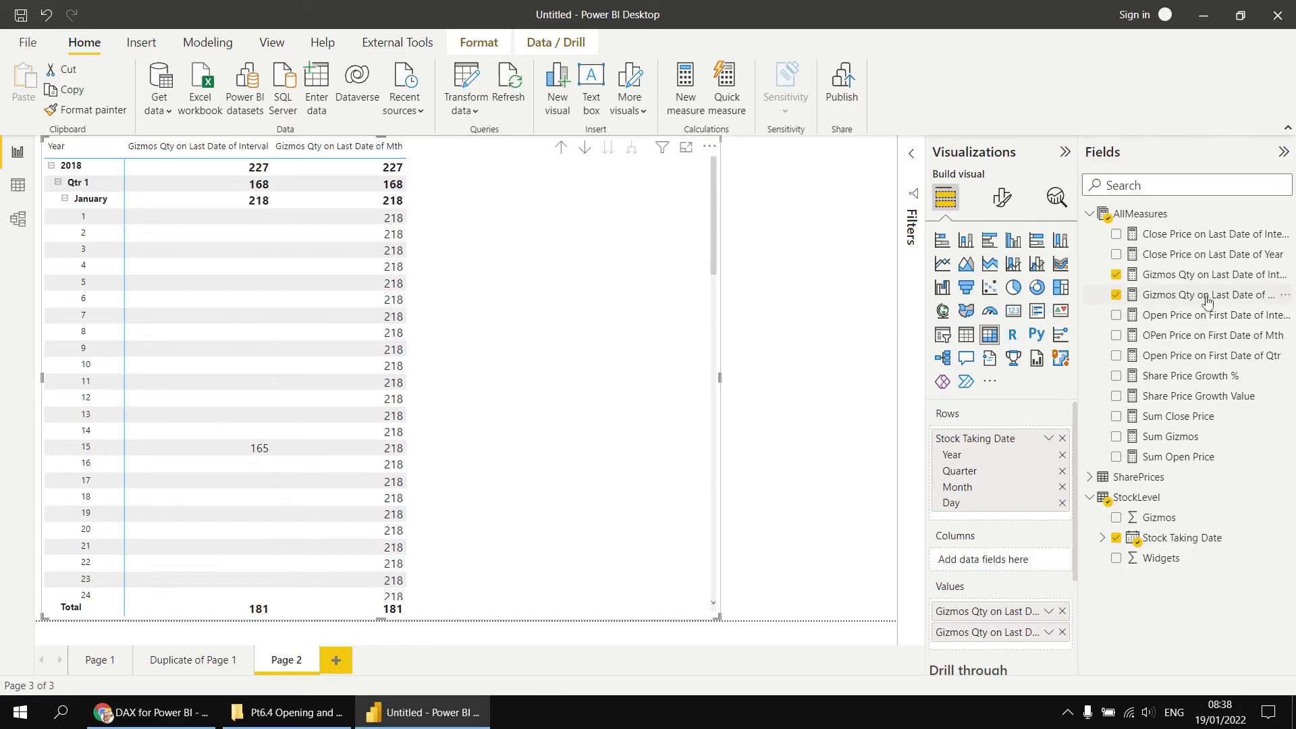
- Rewrite the Gizmos Qty on Last Date of Mth formula as CLOSINGBALANCEMONTH([Sum Gizmos], StockLevel[Stock Taking Date].[Date]) and commit it
left_click(1172, 306)
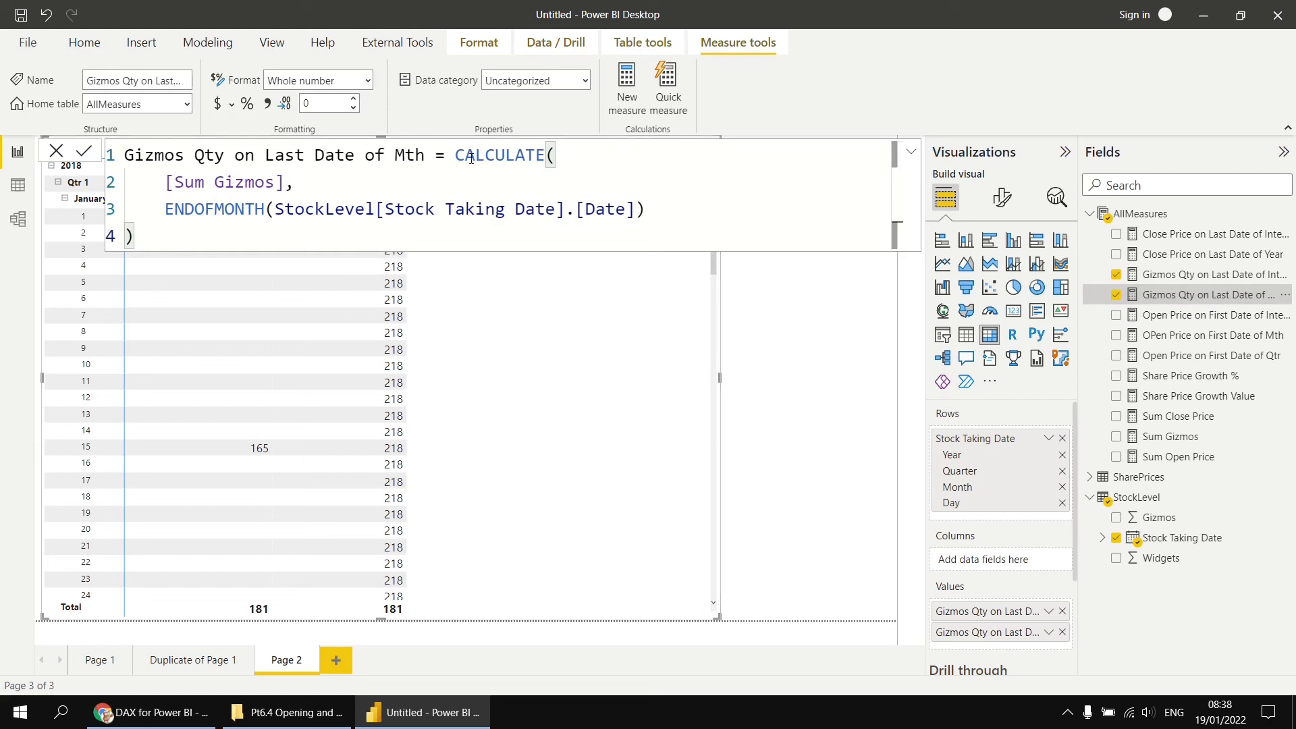
left_click_drag(458, 155, 426, 209)
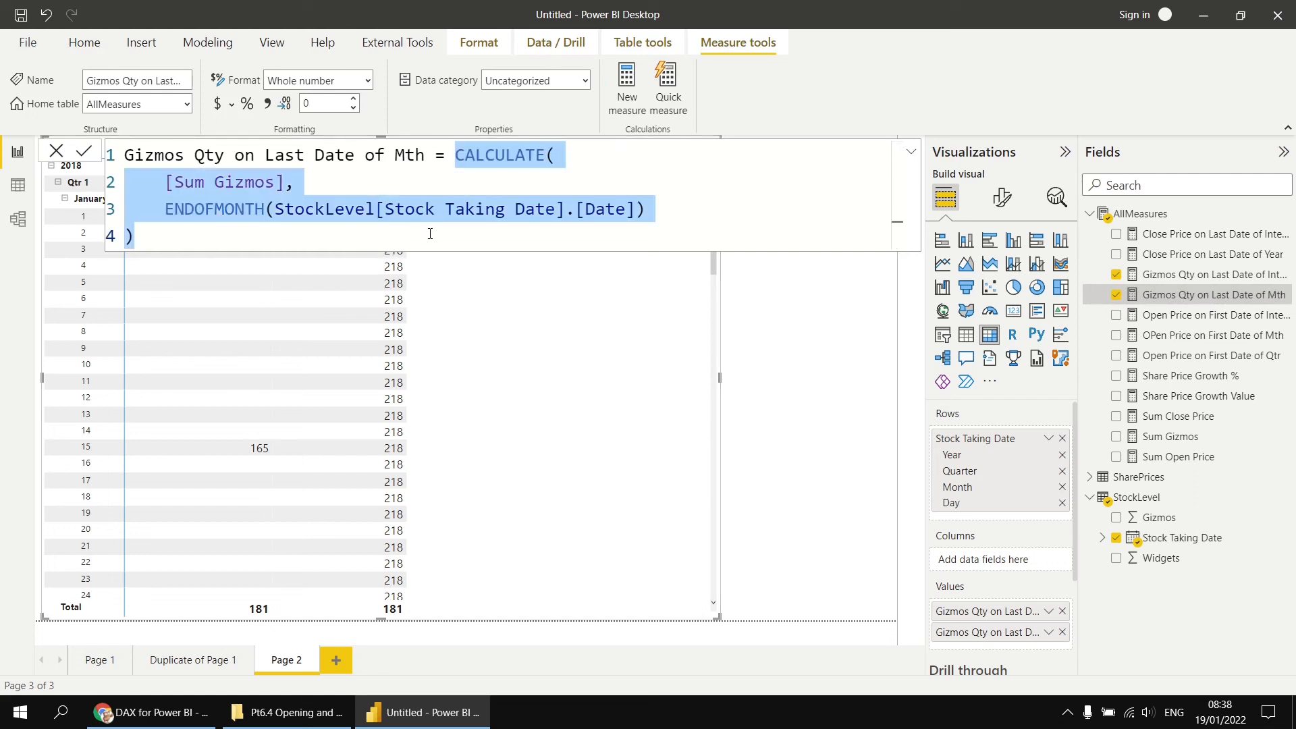
type("clos")
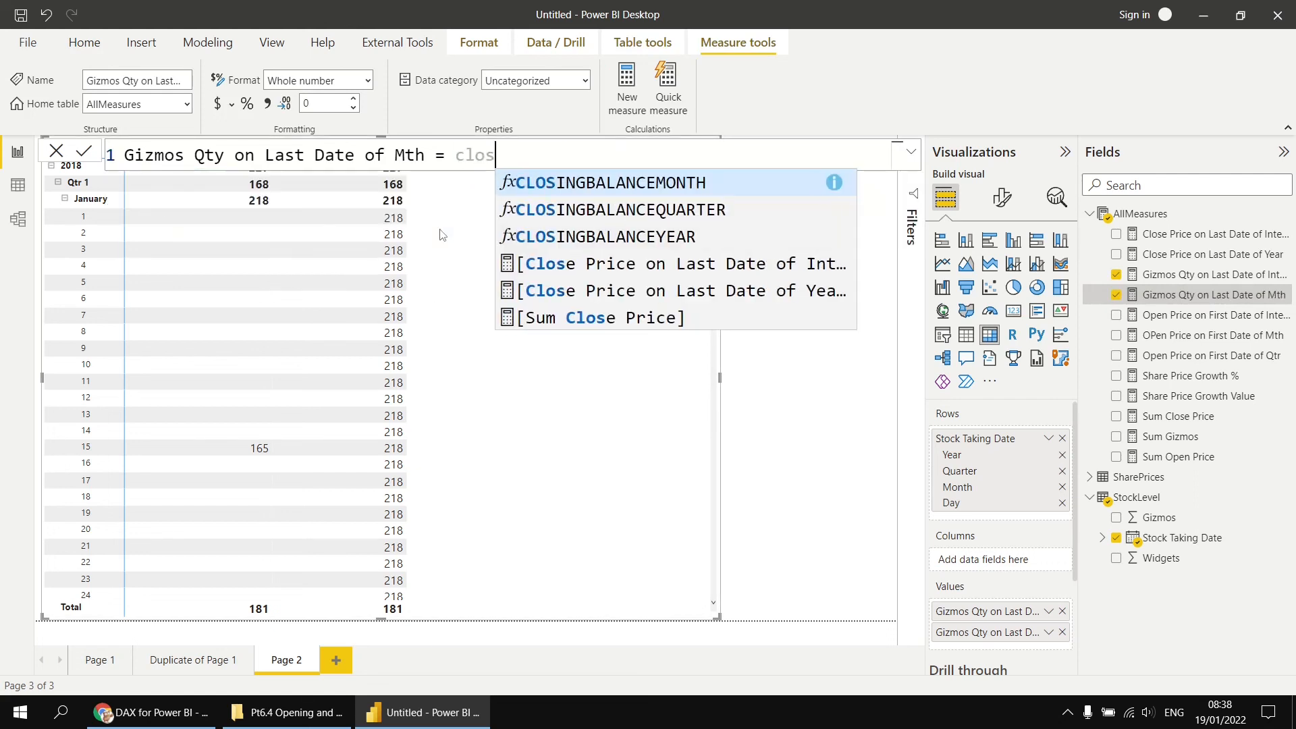
key("Tab")
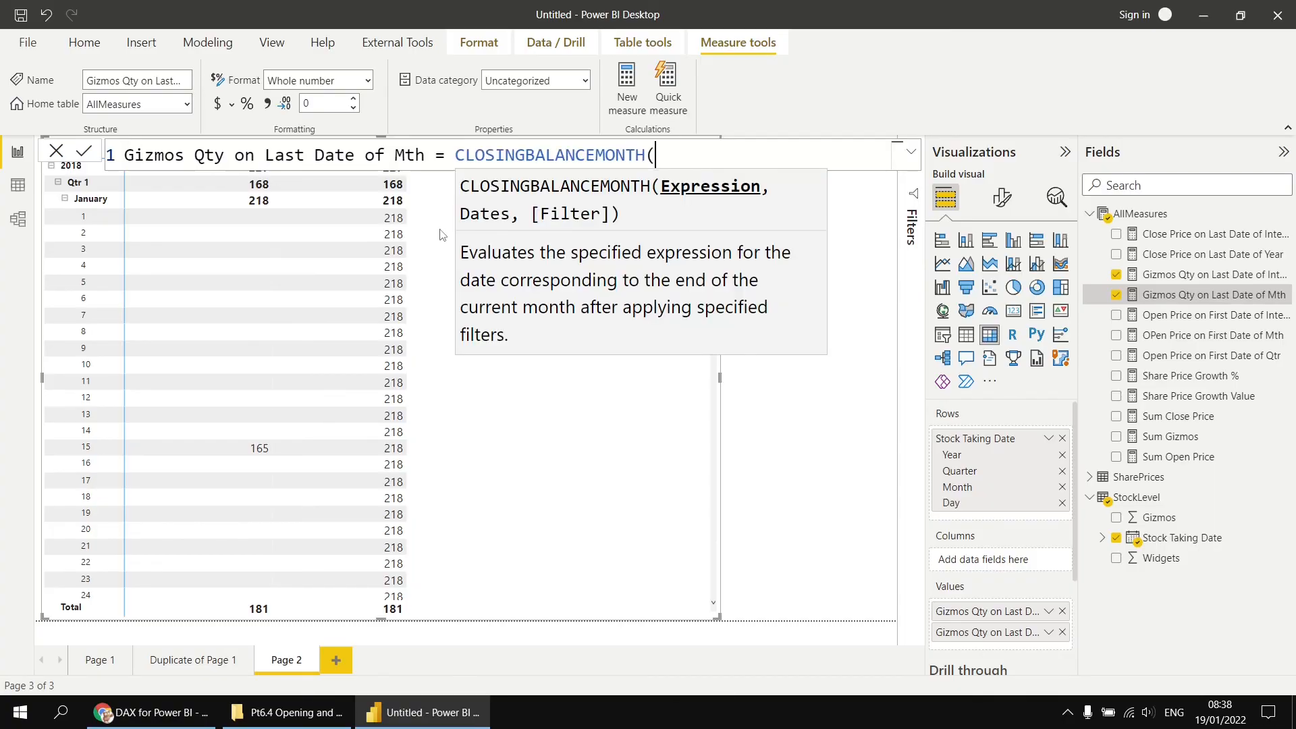
key("shift+Return")
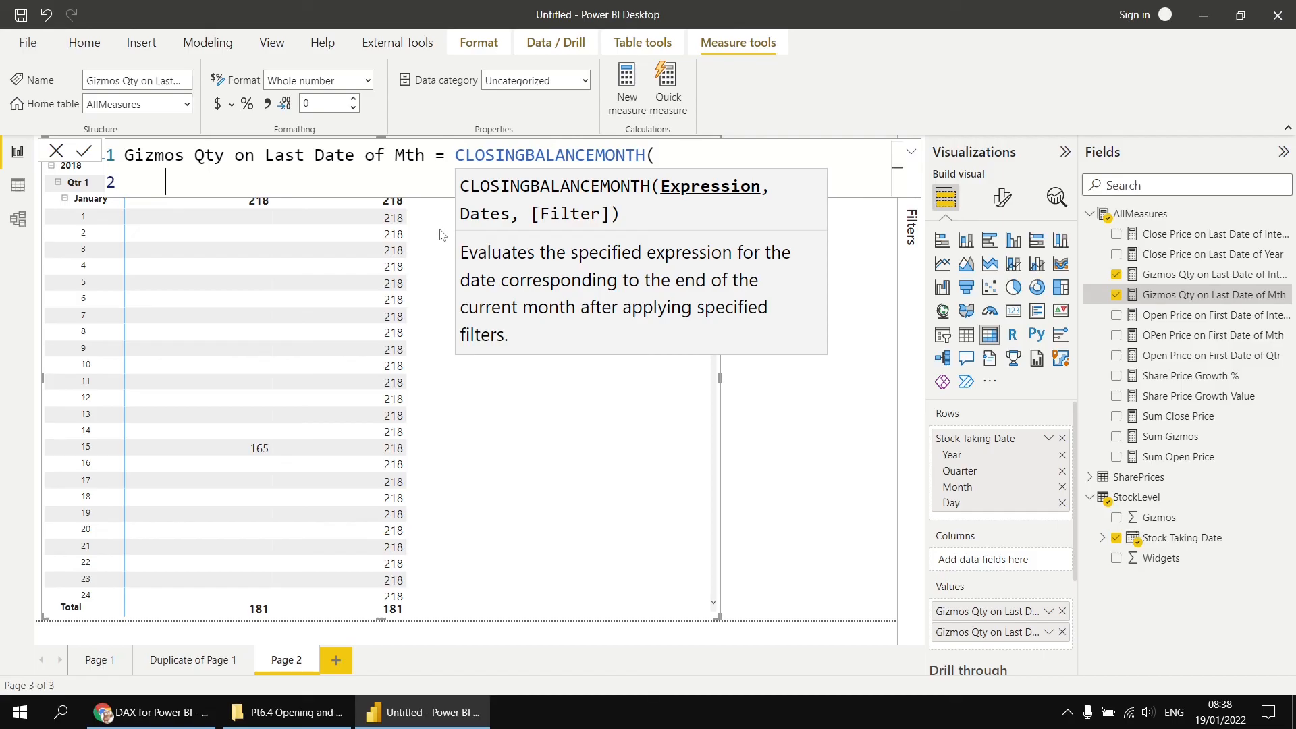
type("[")
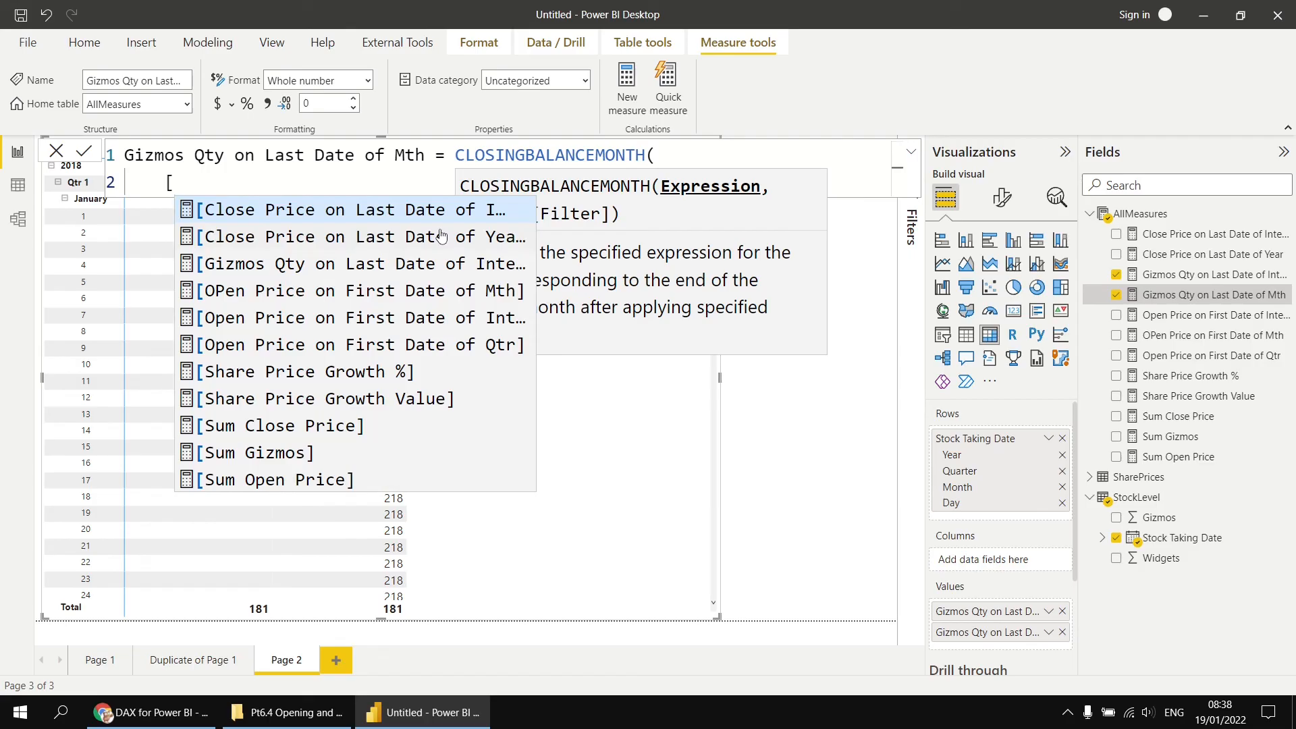
type("Sum G")
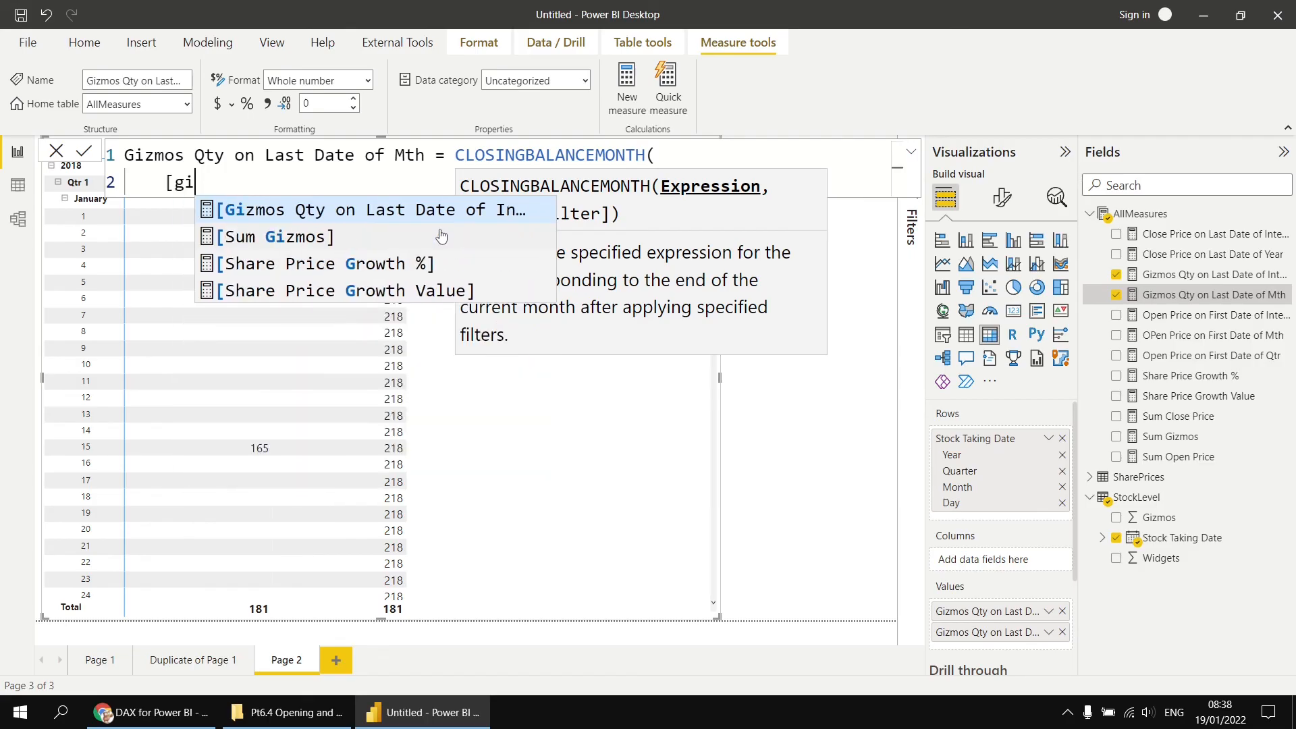
key("Down")
key("Tab")
type(",")
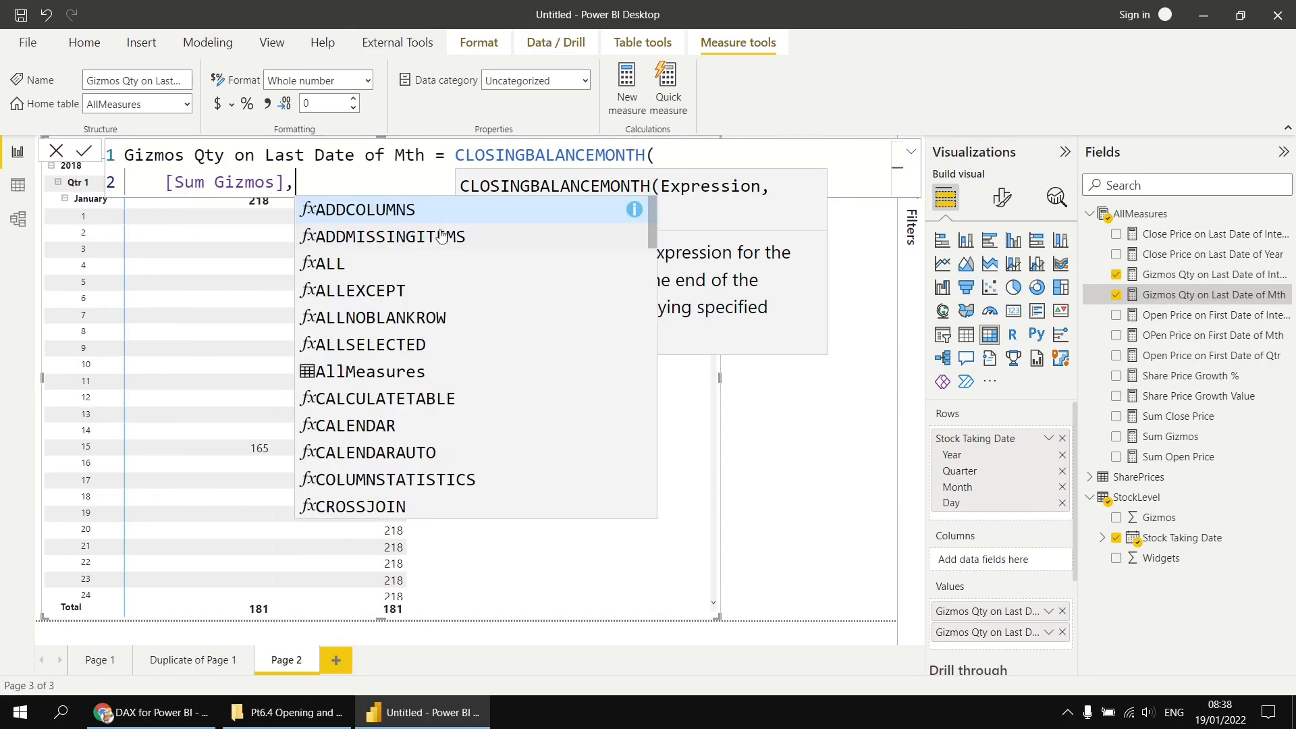
key("shift+Return")
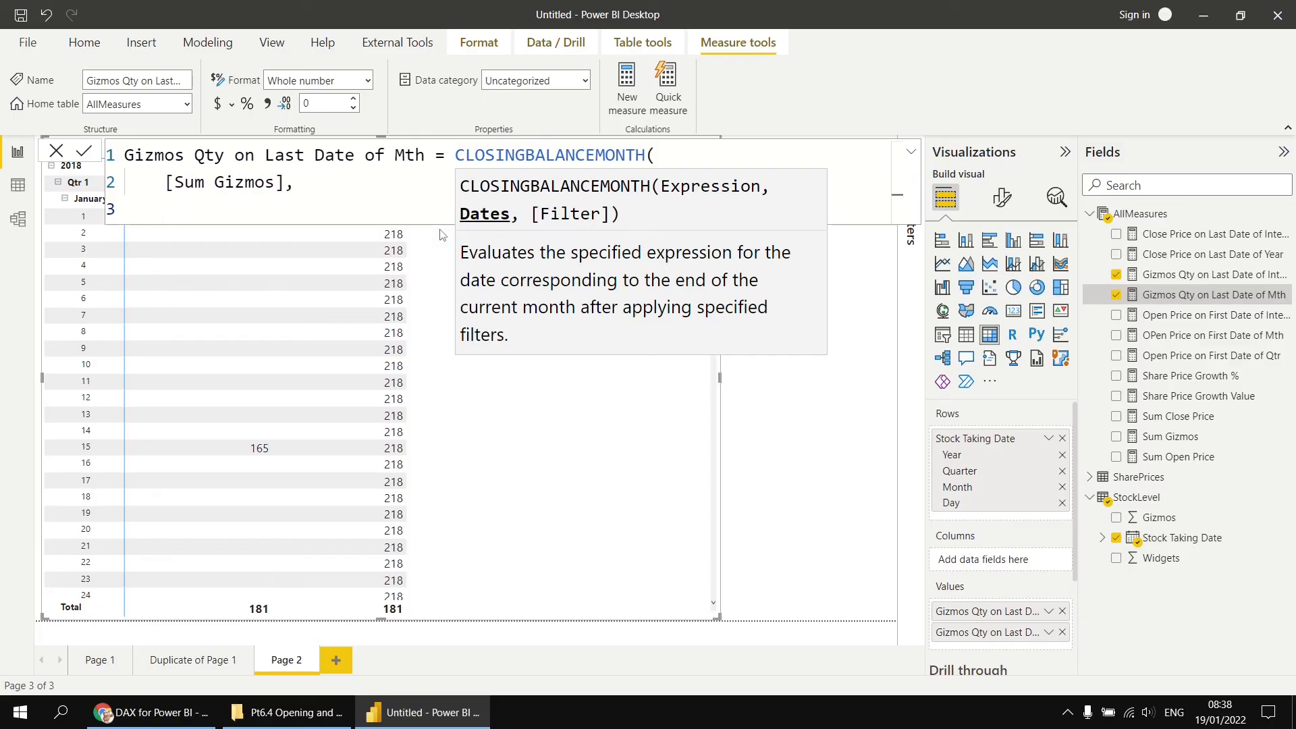
type("stoc")
key("Down")
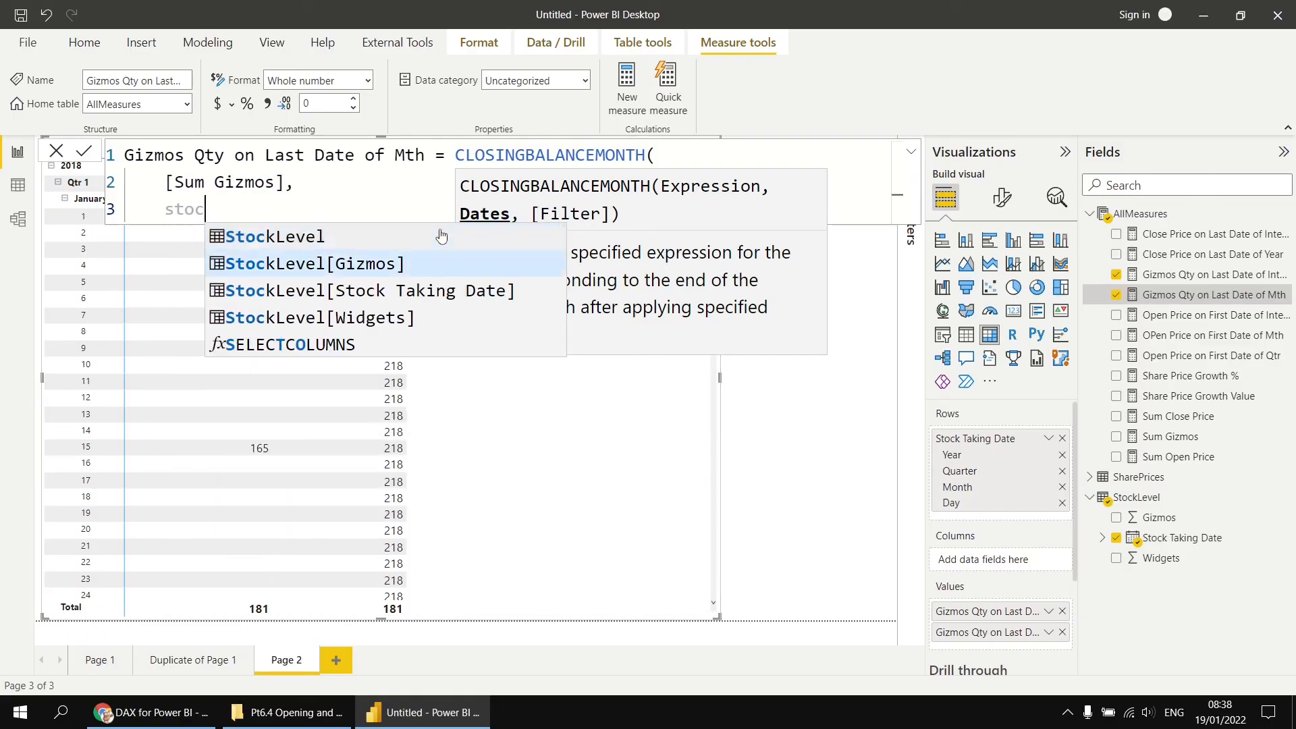
key("Down")
key("Tab")
key("Tab")
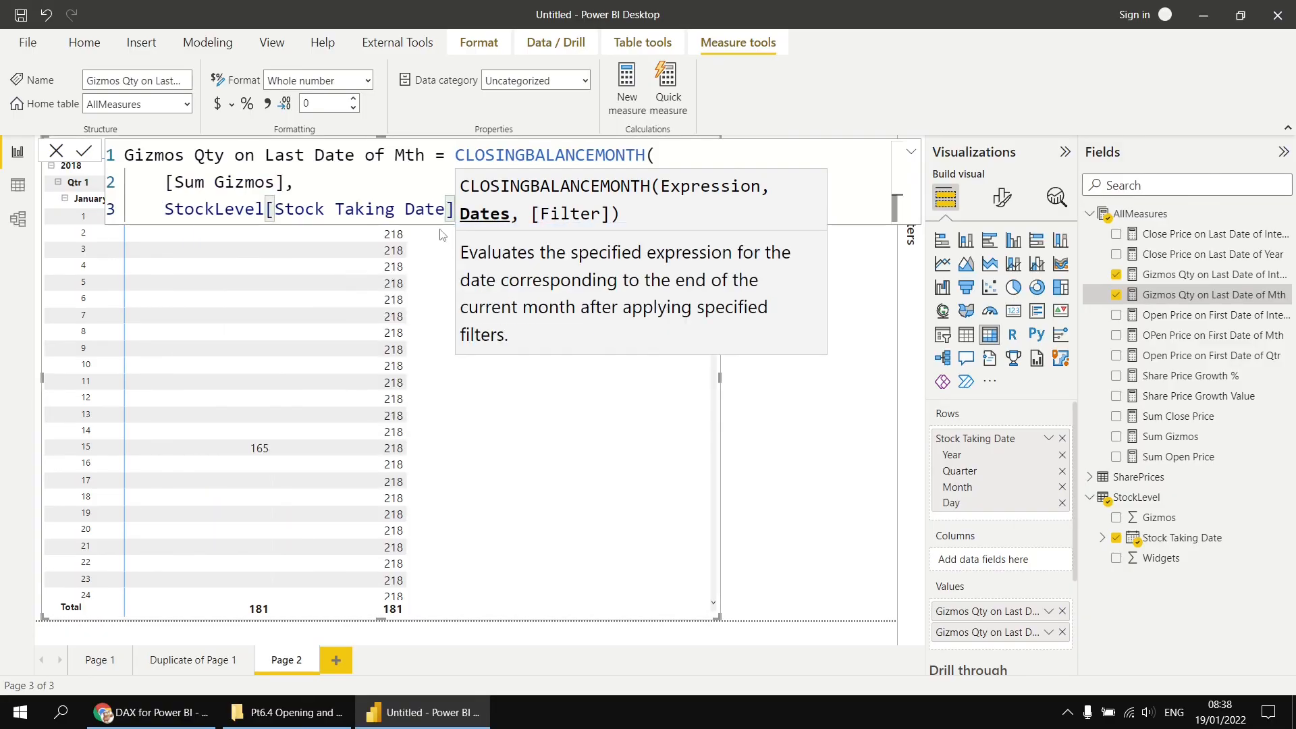
key("shift+Return")
type(")")
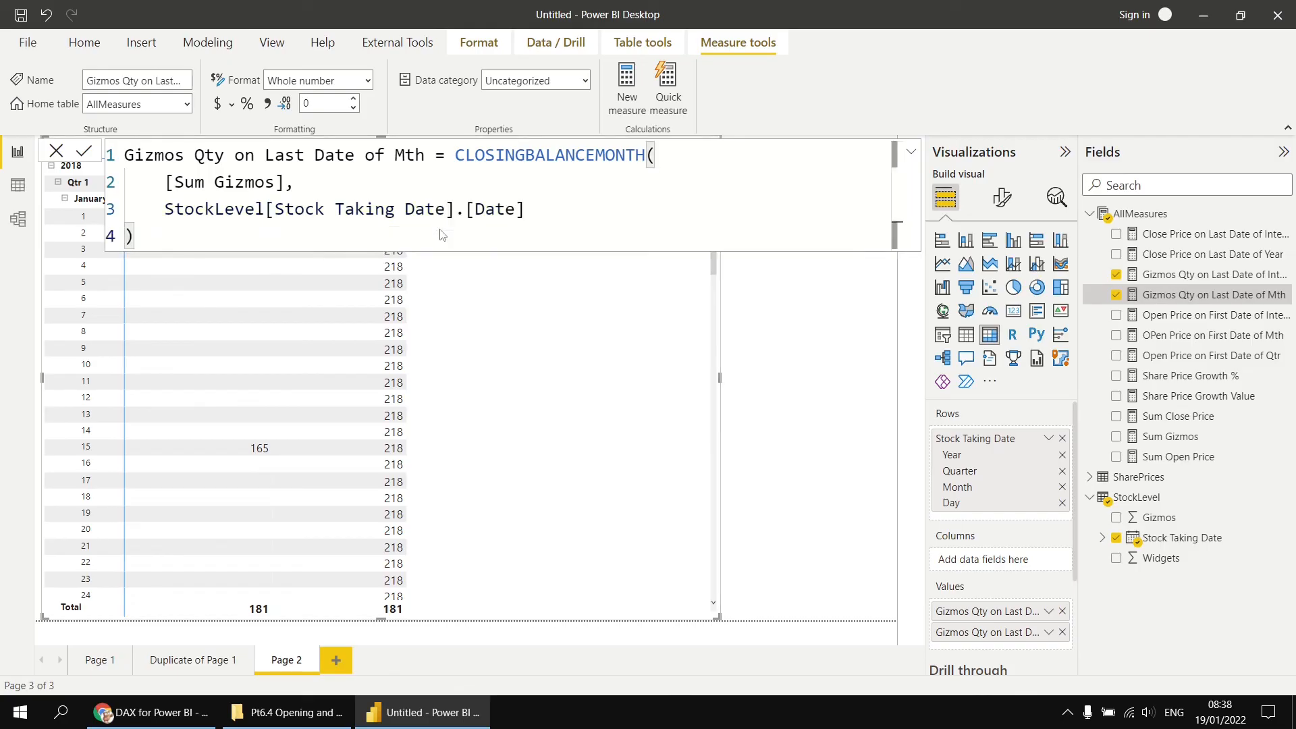
key("Return")
left_click(784, 380)
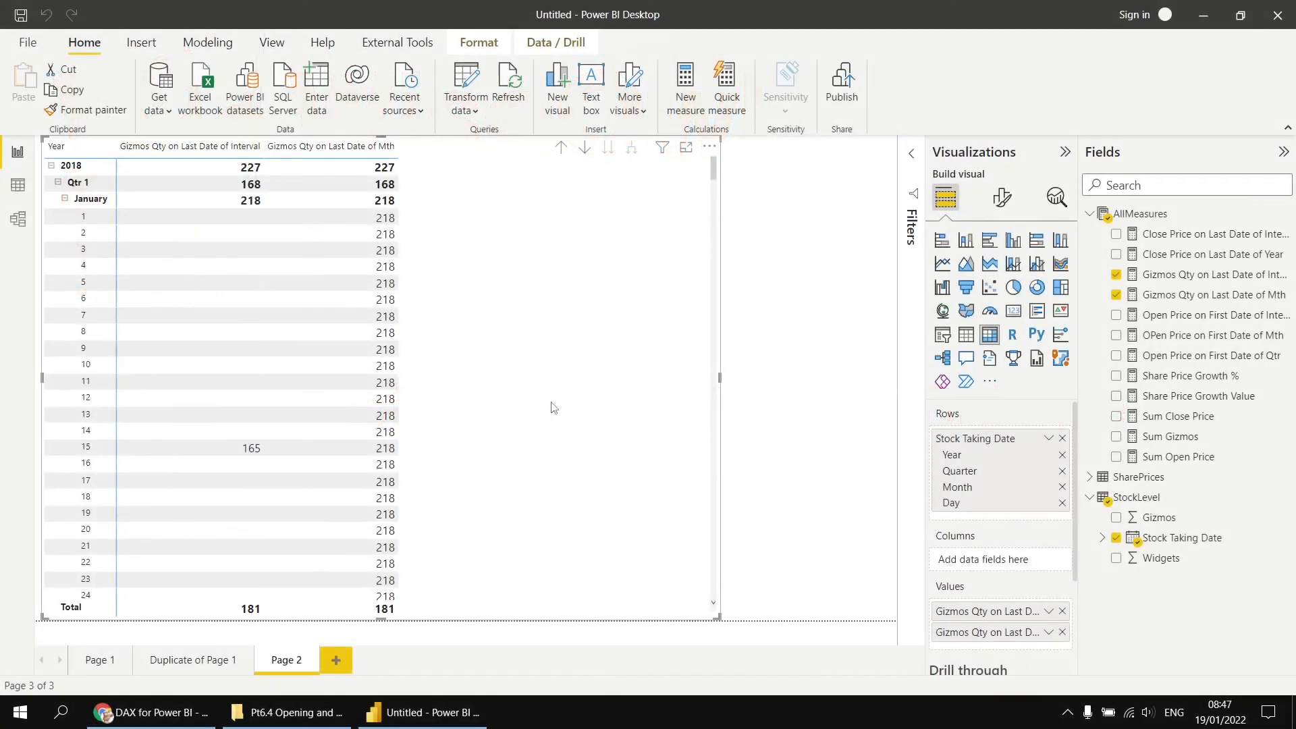
- Scroll through the January and February daily rows to compare both gizmo measures
scroll(550, 409, "down", 2)
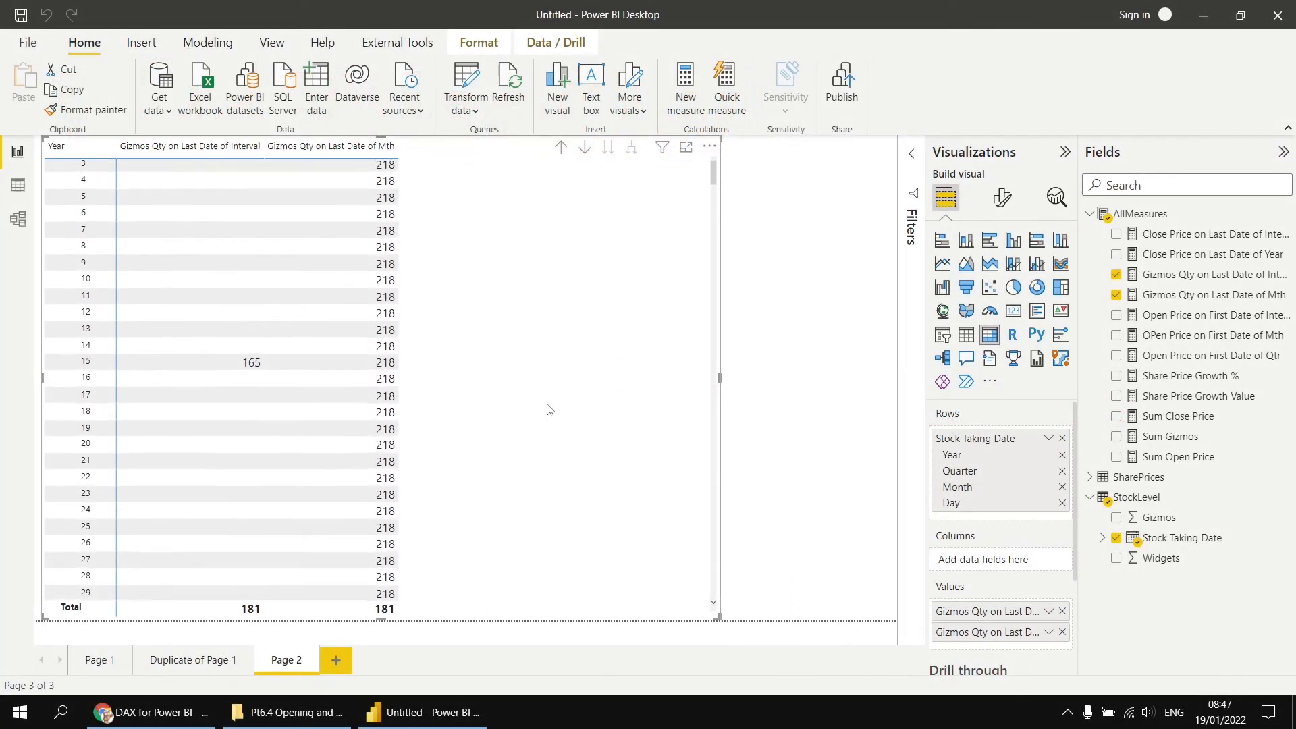
scroll(550, 410, "down", 2)
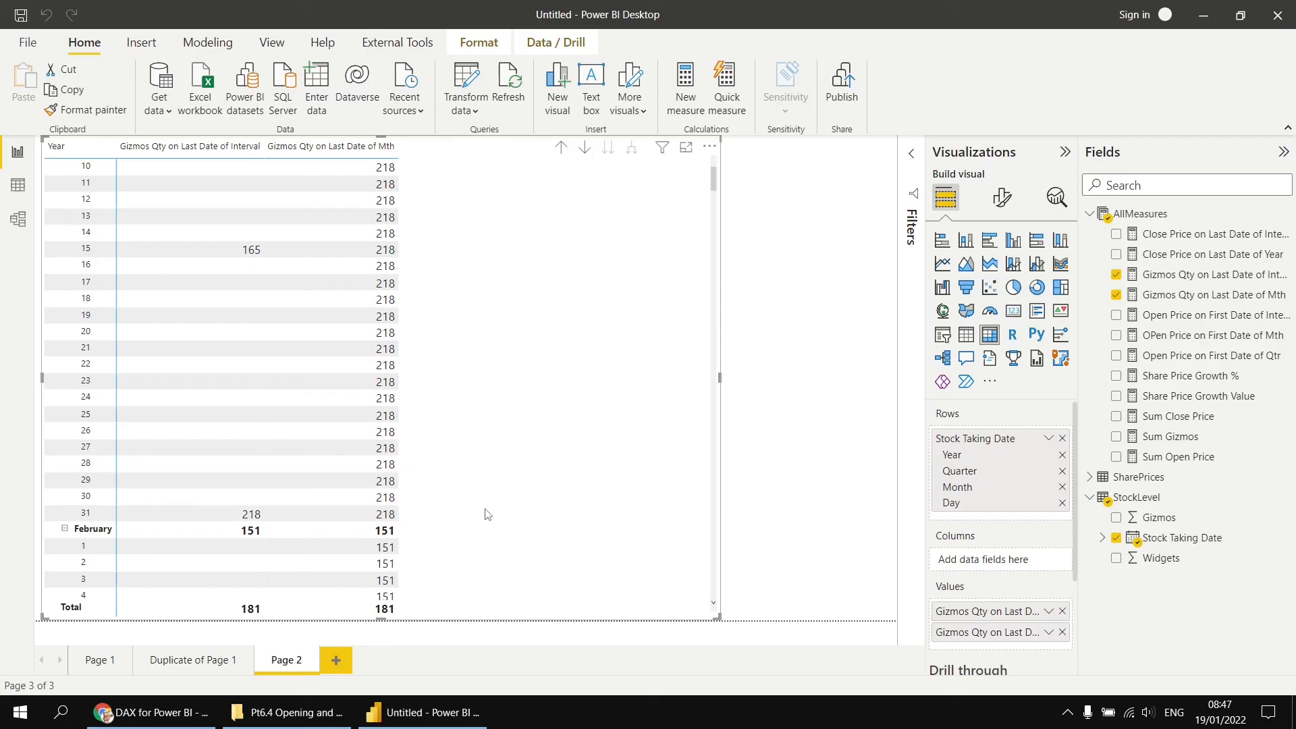
scroll(487, 514, "up", 5)
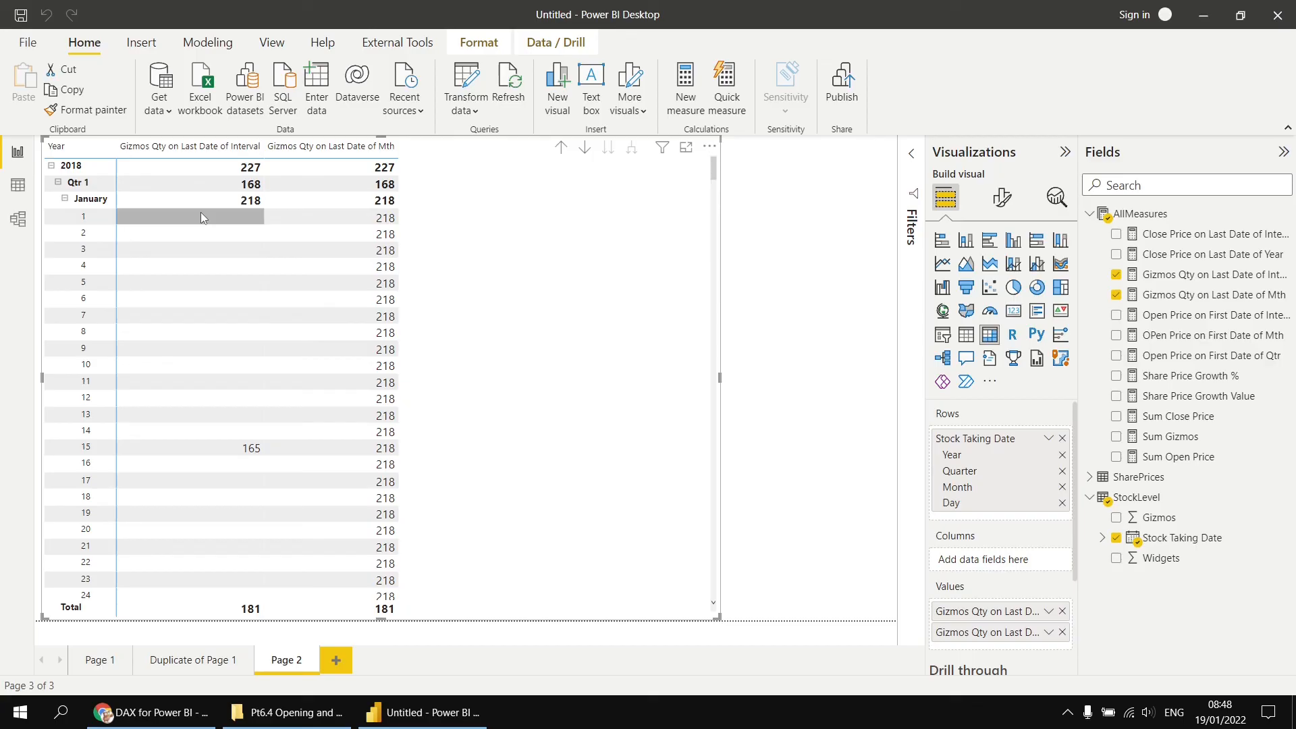
- Copy the Gizmos Qty on Last Date of Interval formula and paste it into a new measure in AllMeasures
left_click(1182, 277)
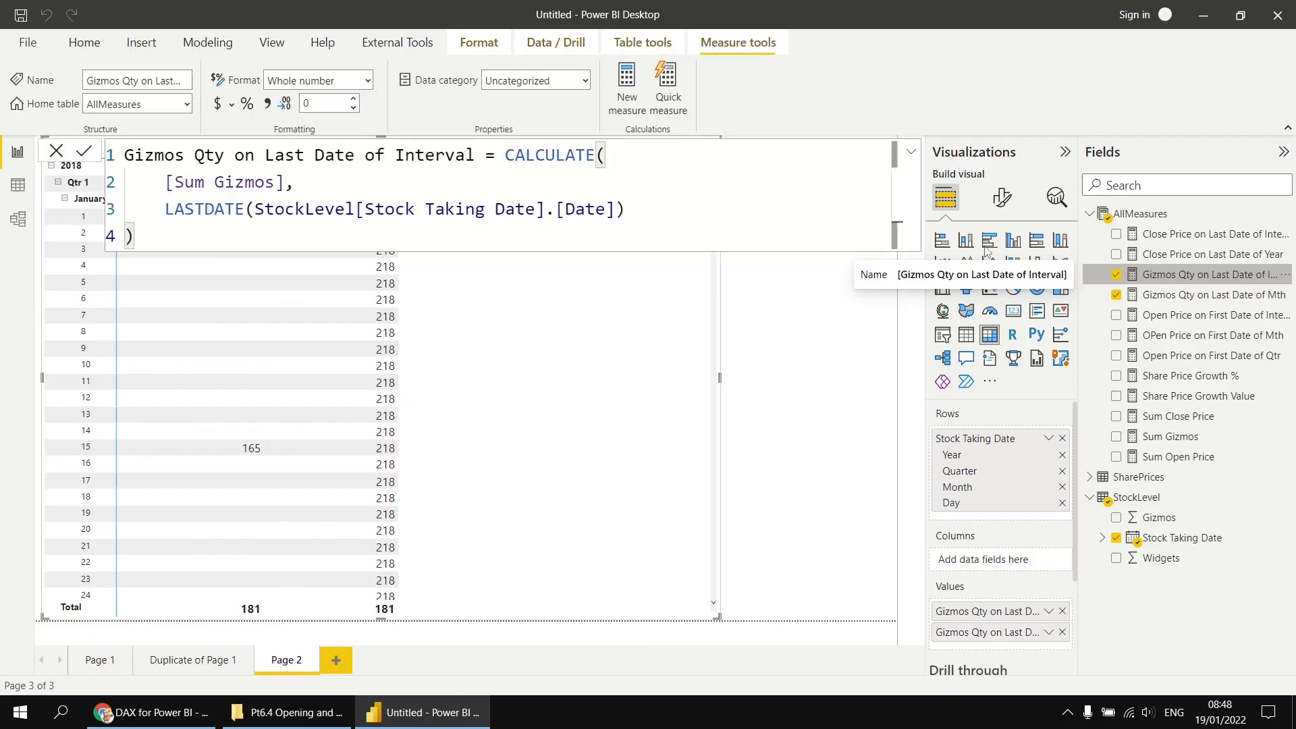
left_click_drag(171, 241, 110, 166)
key("ctrl+c")
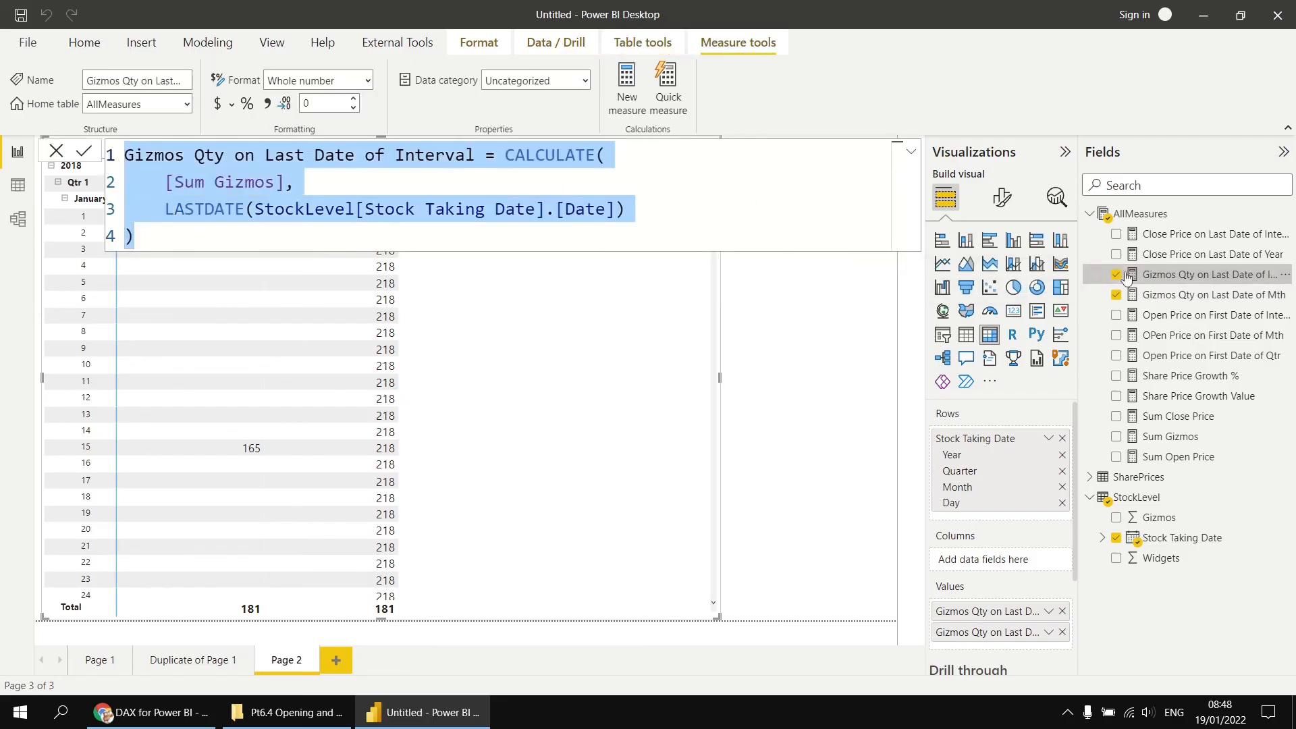
right_click(1147, 218)
left_click(1064, 223)
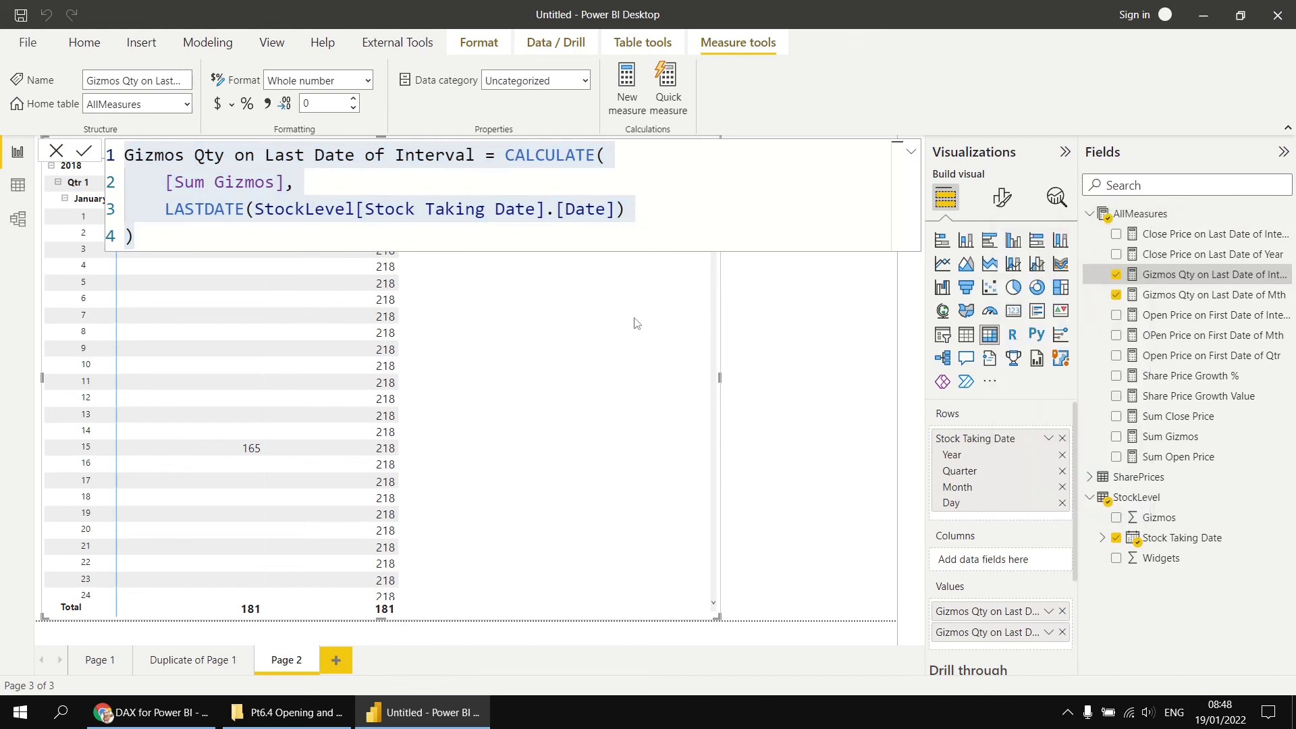
key("ctrl+v")
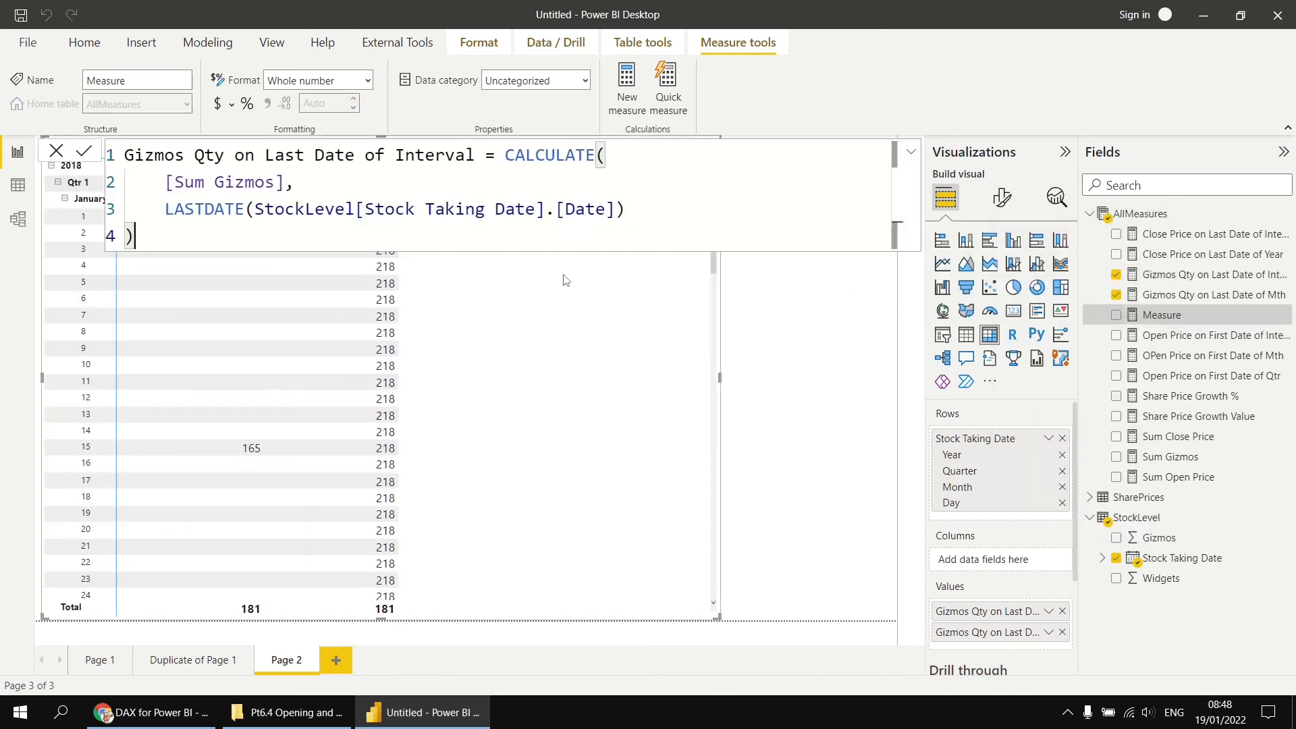
- Rename the copied measure Gizmos Qty on First Date of Mth, replace LASTDATE with STARTOFMONTH, and commit it
left_click_drag(286, 155, 266, 155)
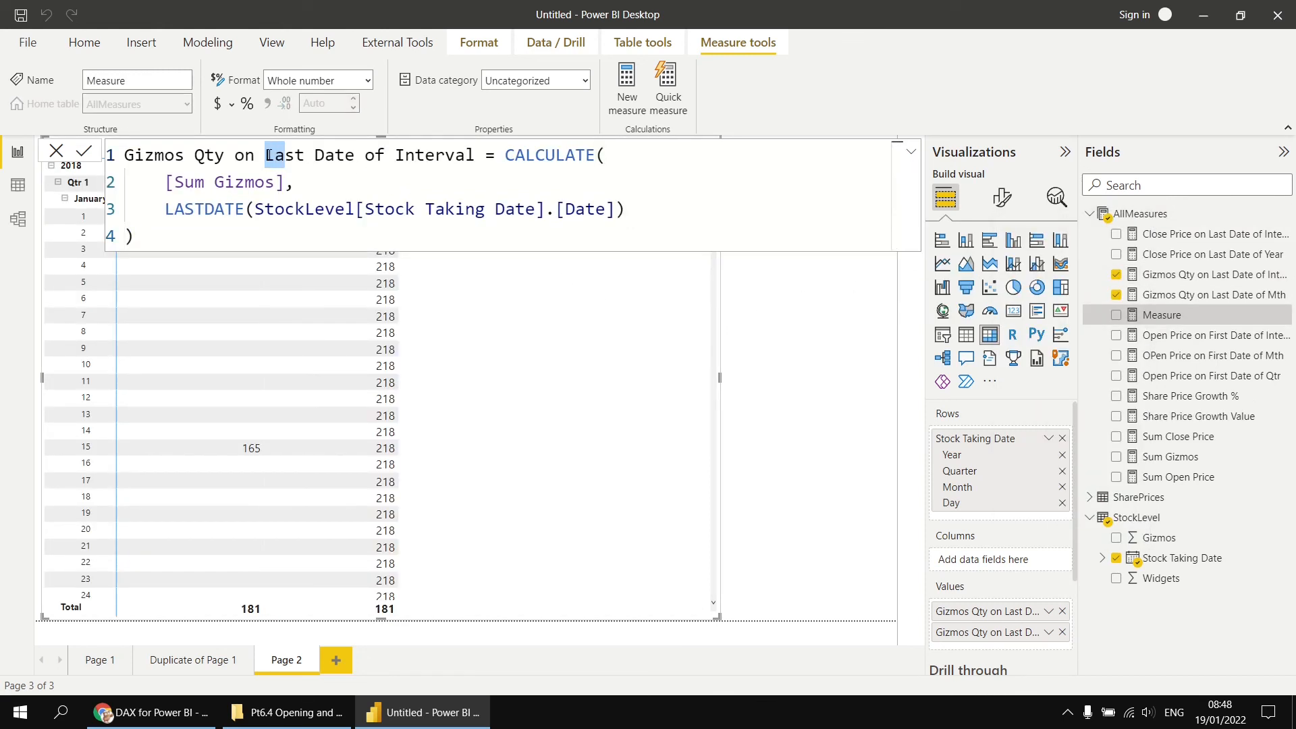
type("Fir")
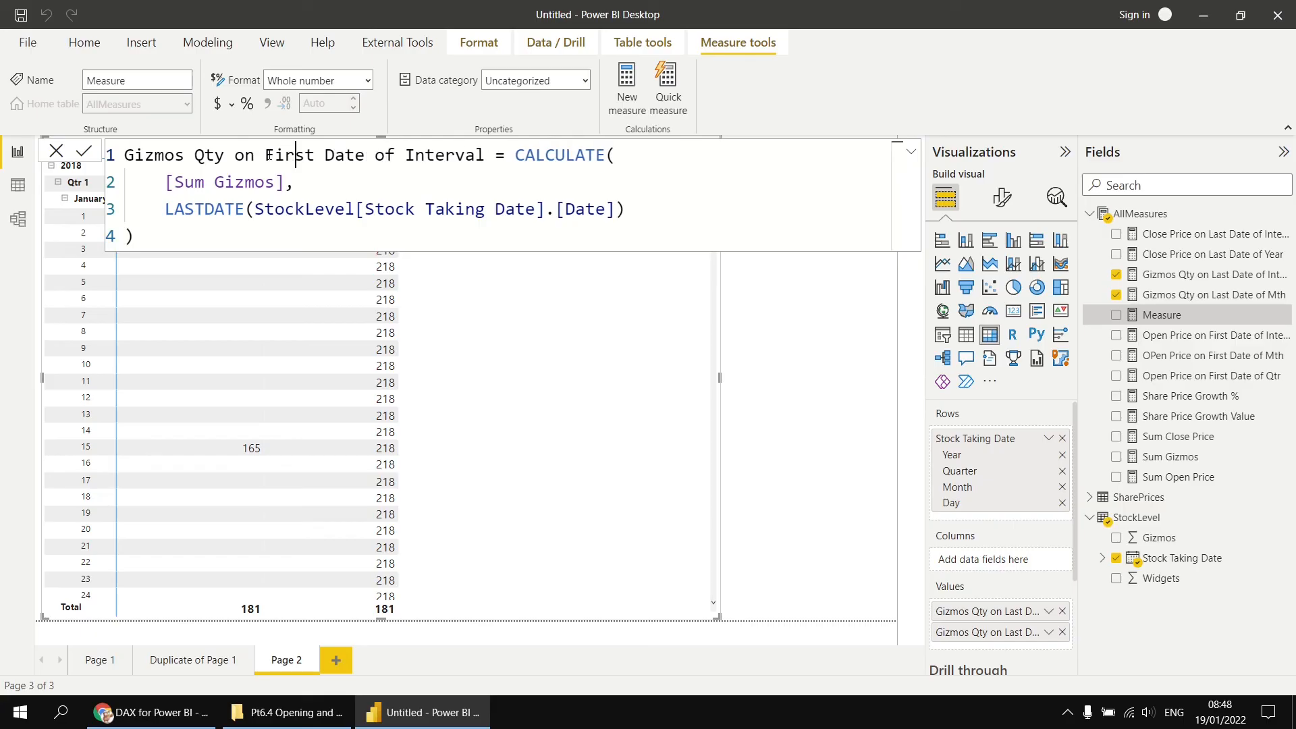
double_click(444, 155)
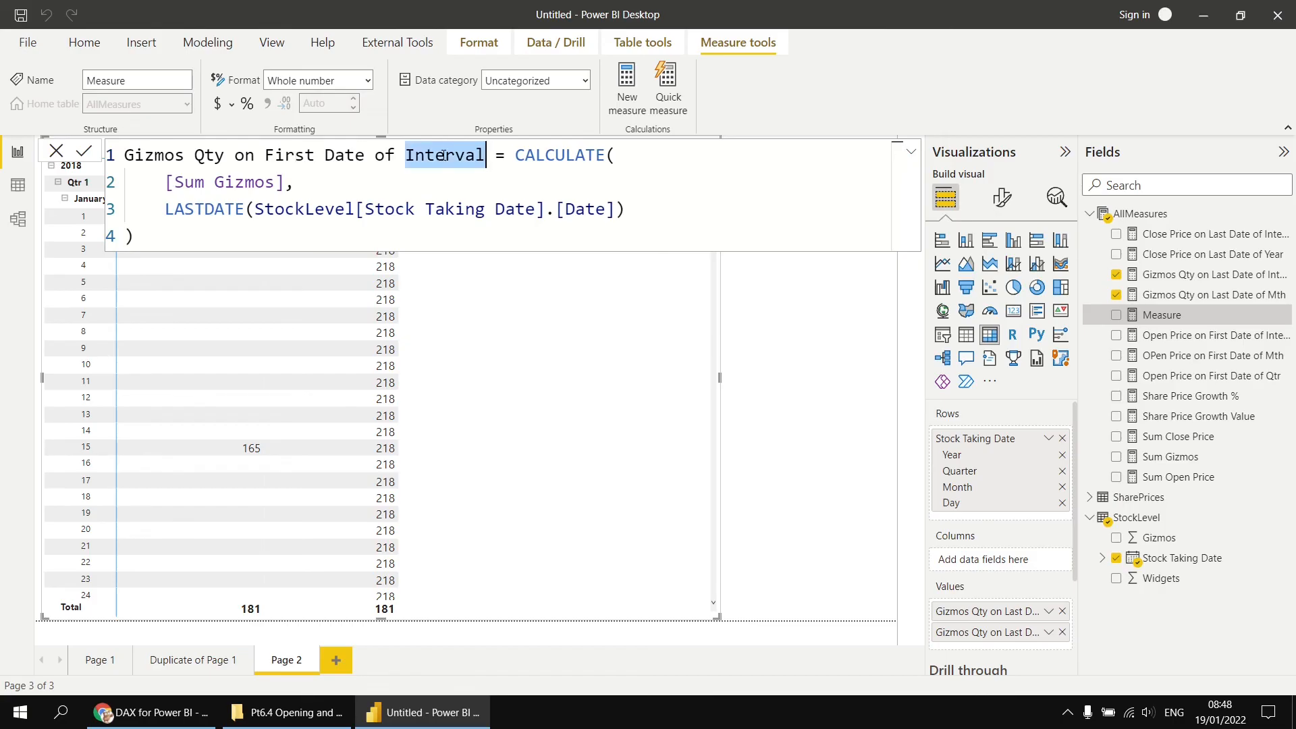
type("Mth")
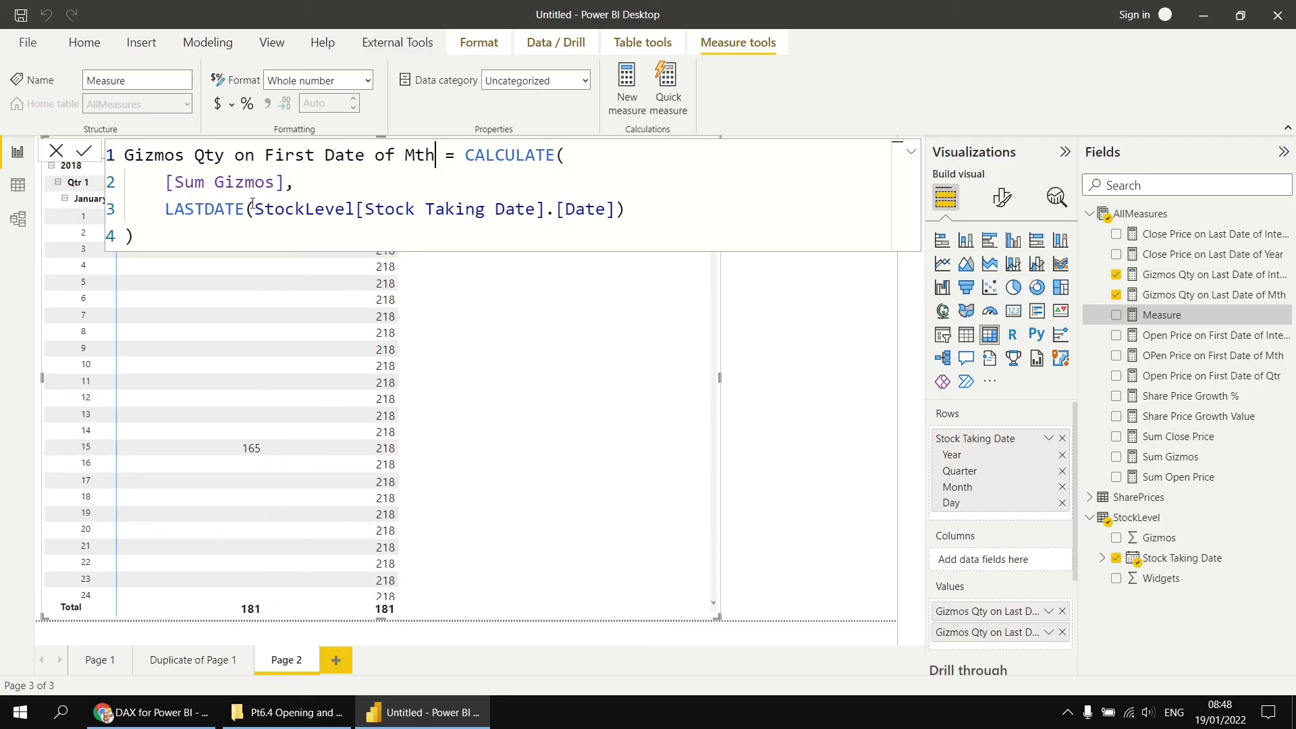
double_click(206, 211)
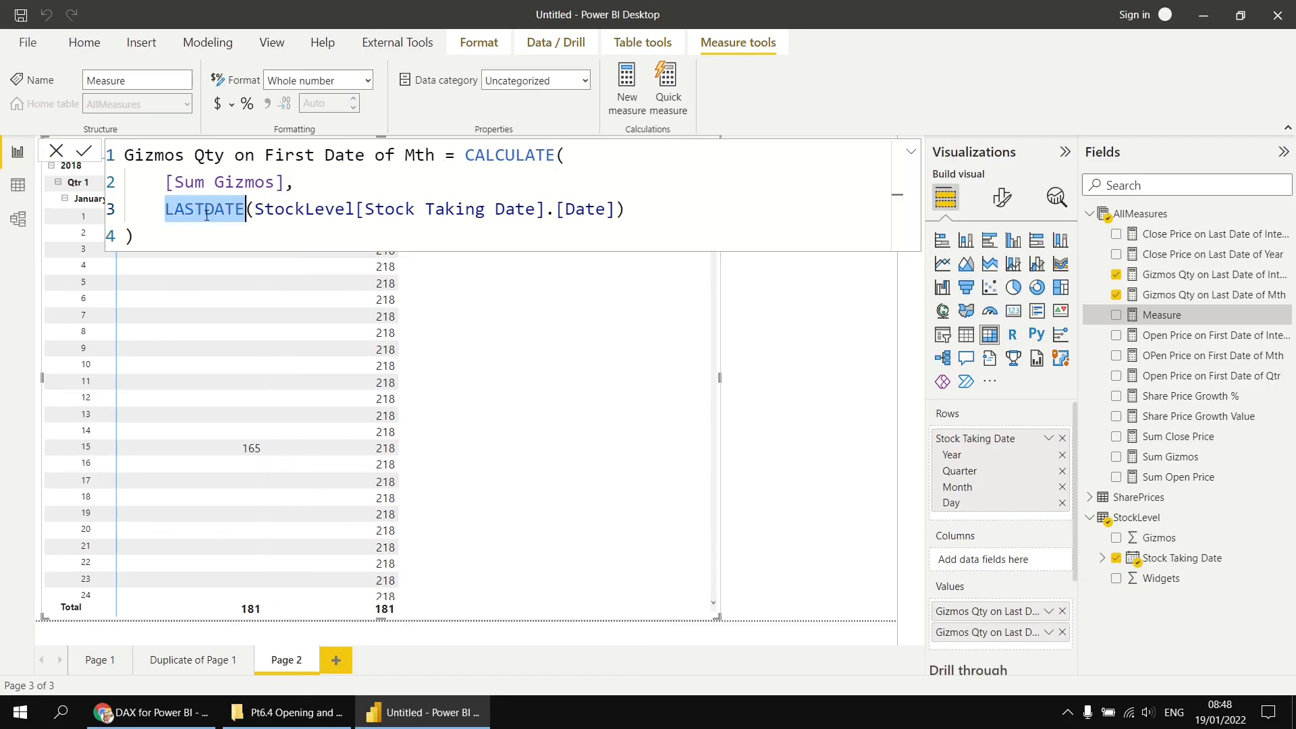
type("st")
key("Tab")
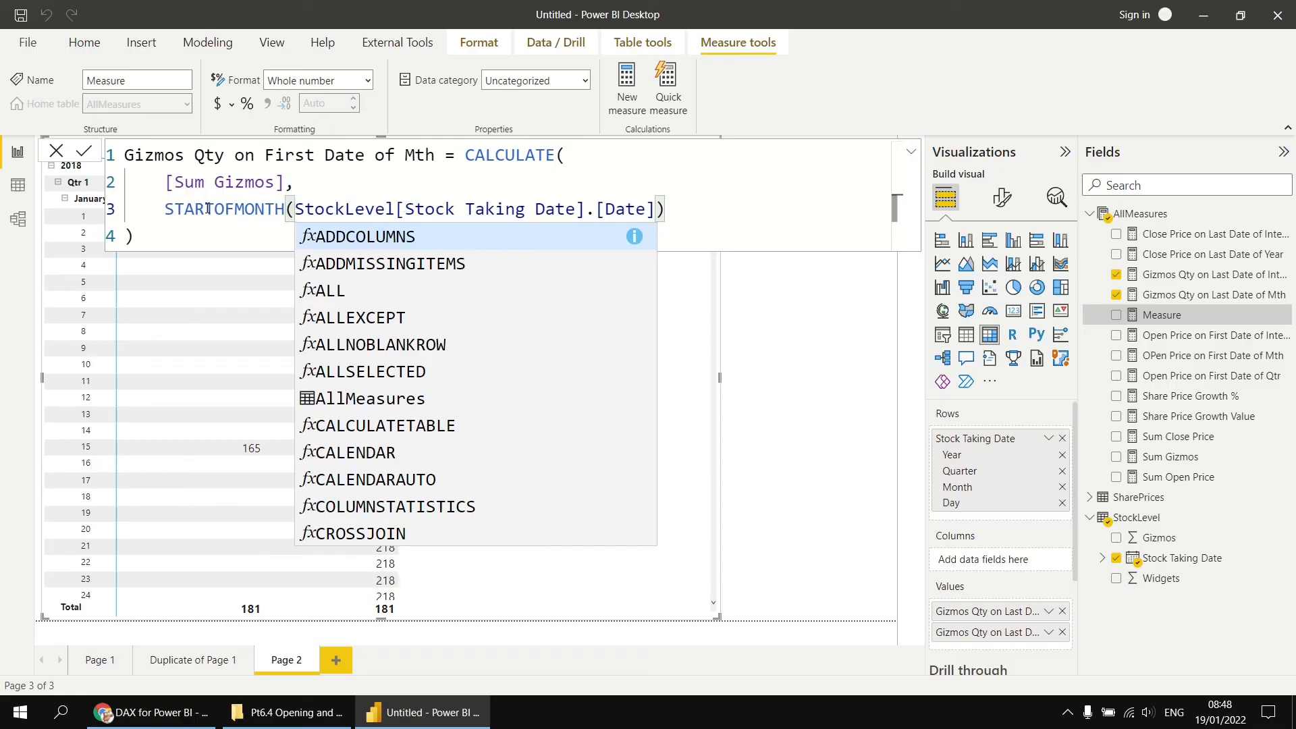
left_click(86, 151)
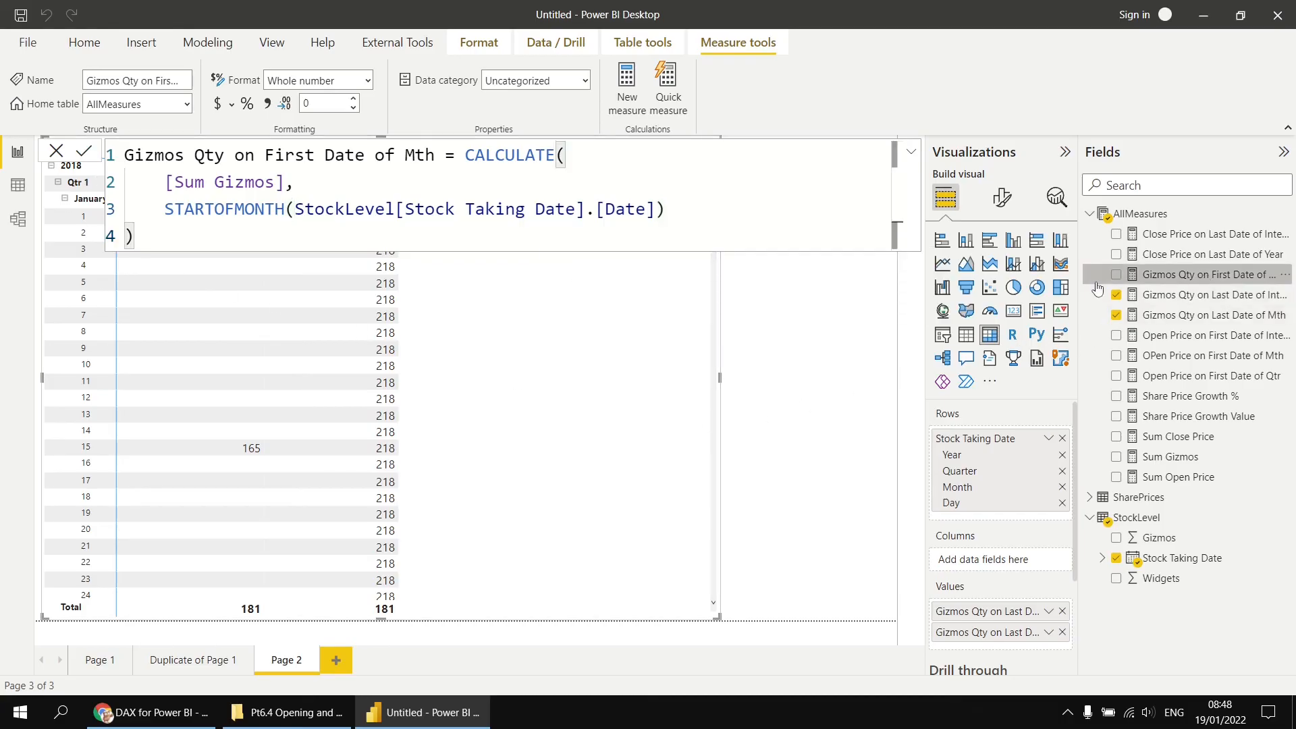
- Add Gizmos Qty on First Date of Mth to the matrix values and scroll through its daily rows
left_click(1116, 274)
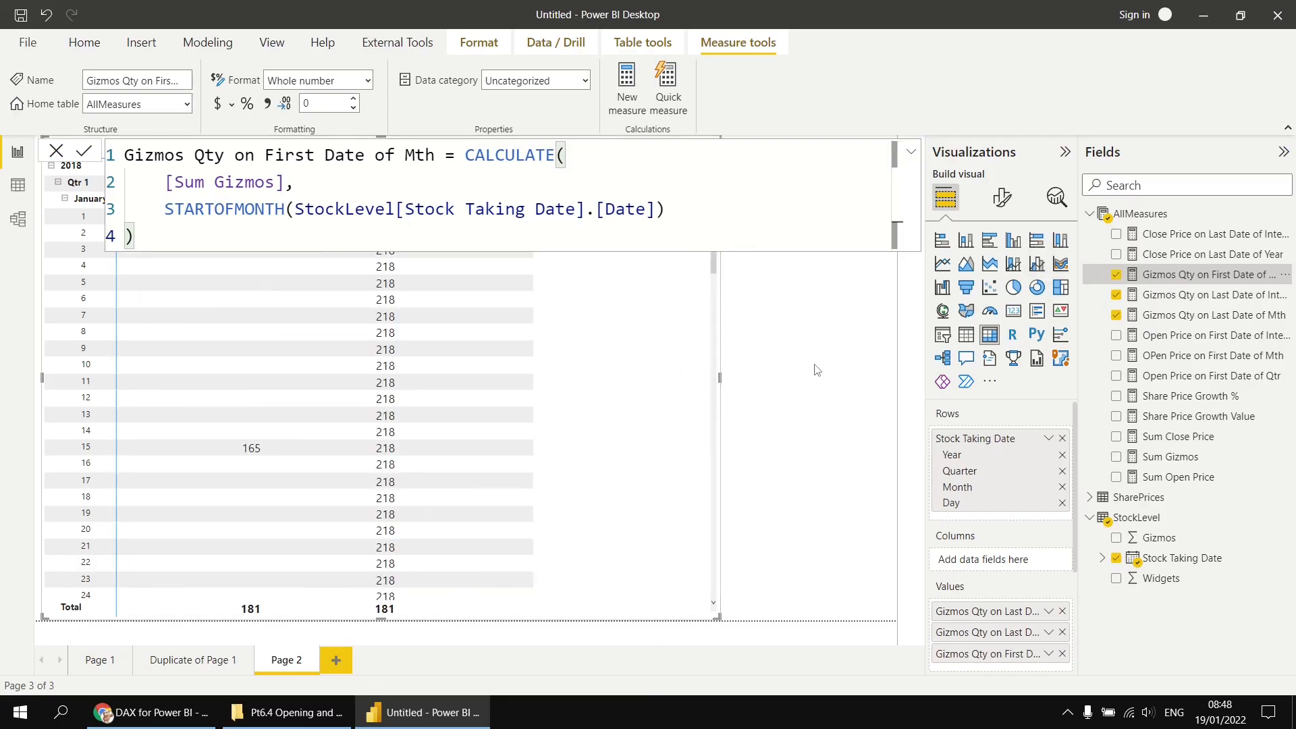
left_click(817, 370)
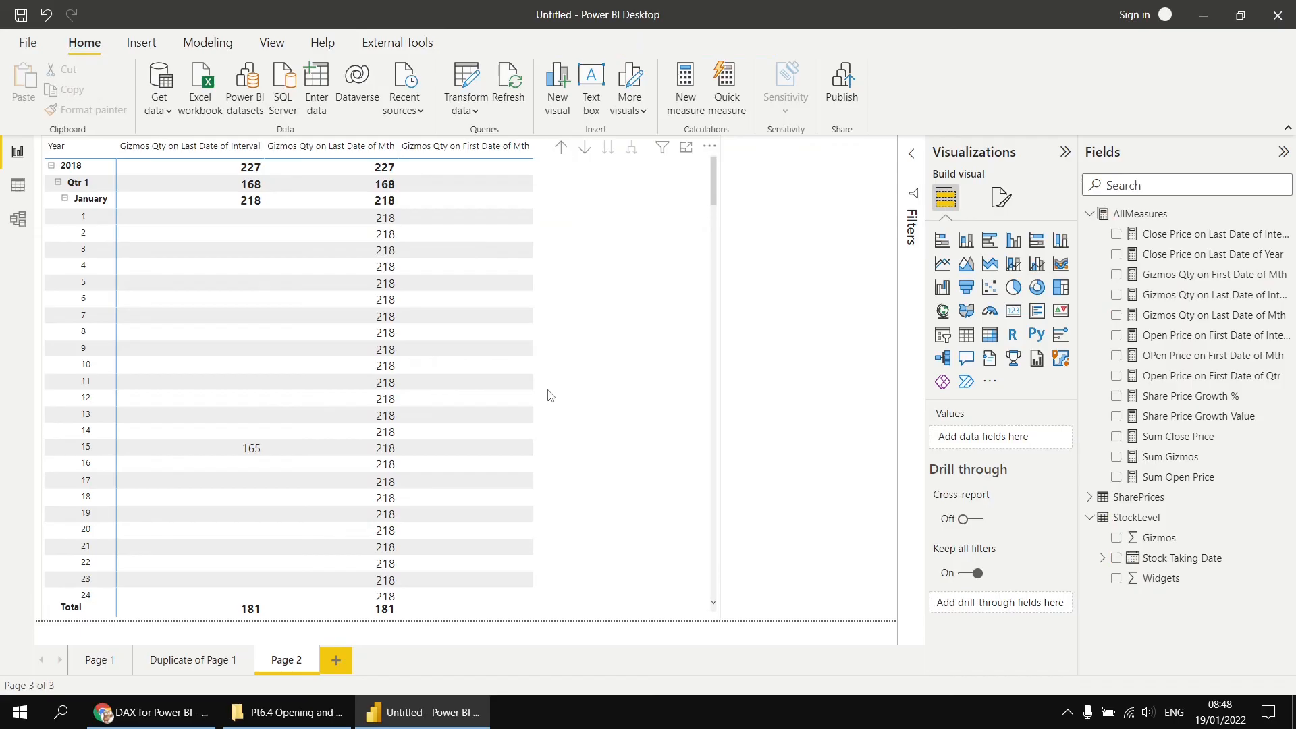
scroll(573, 405, "down", 8)
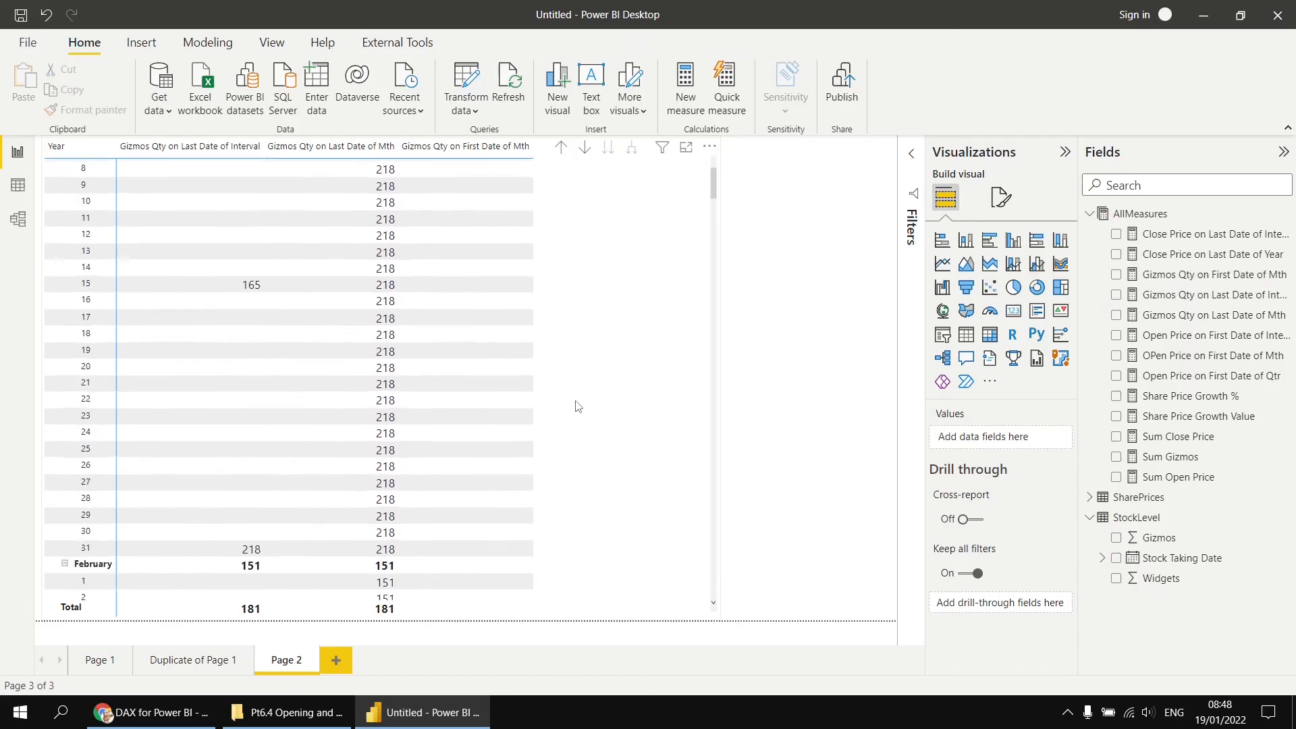
scroll(582, 406, "down", 8)
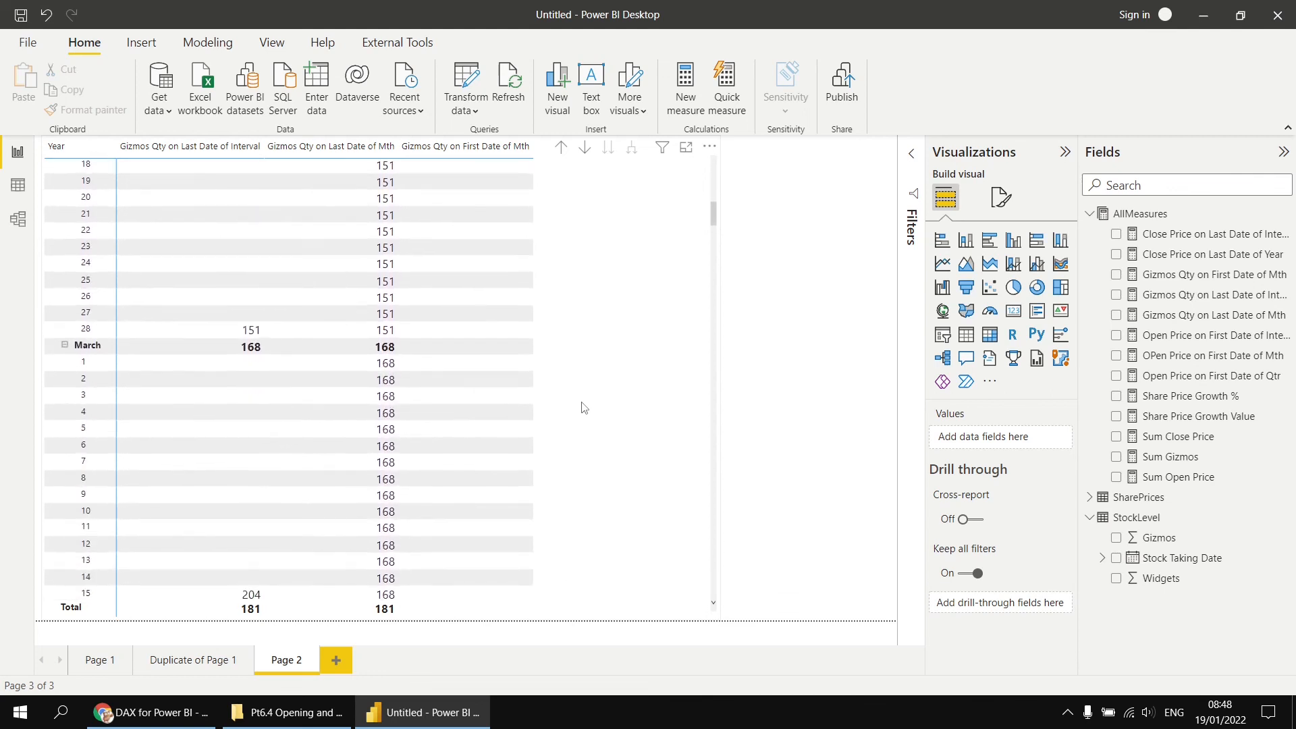
scroll(582, 407, "up", 15)
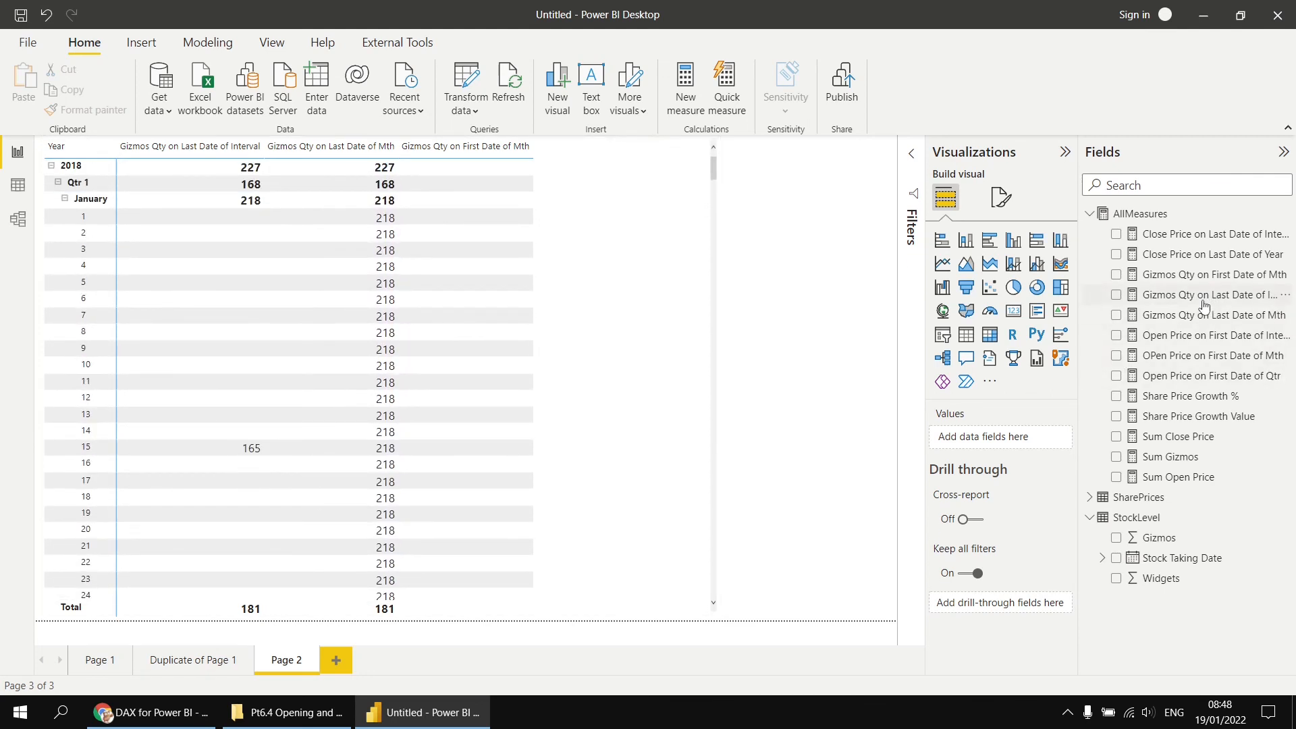
- Copy the Gizmos Qty on Last Date of Mth formula and paste it into a new measure in AllMeasures
left_click(1200, 322)
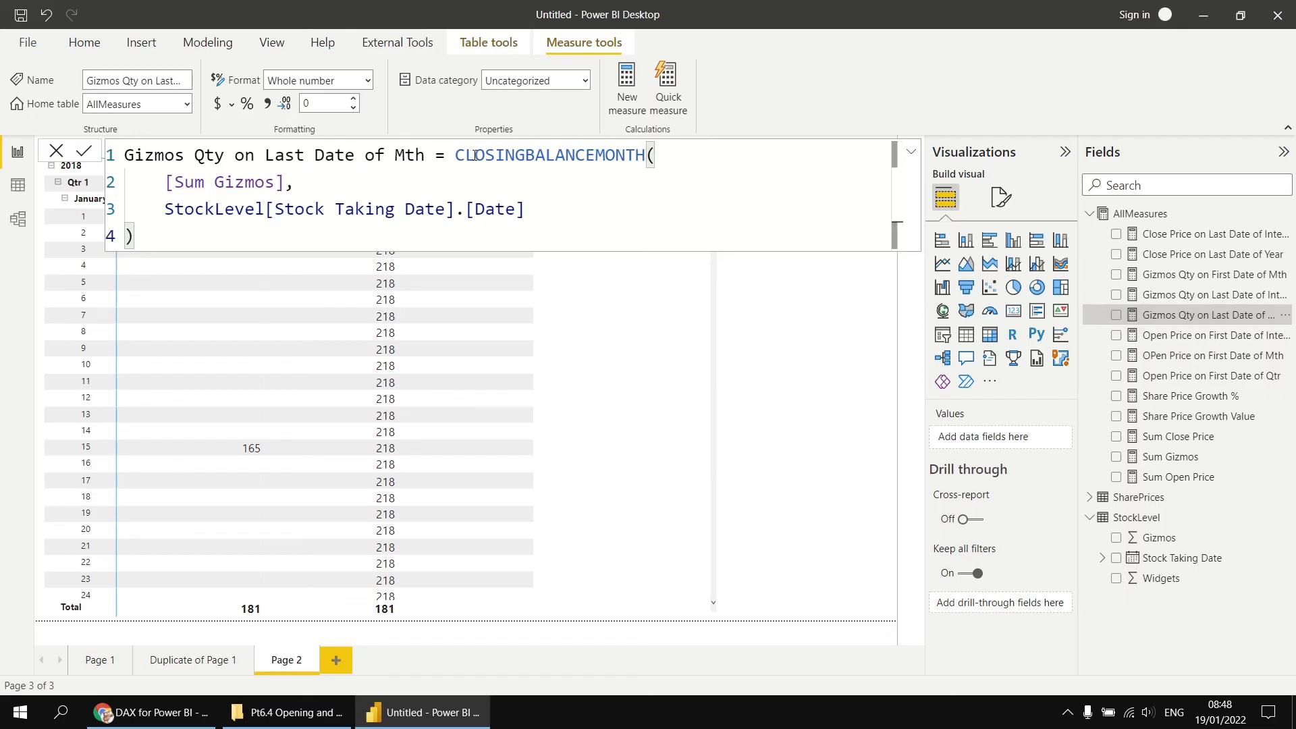
key("ctrl+a")
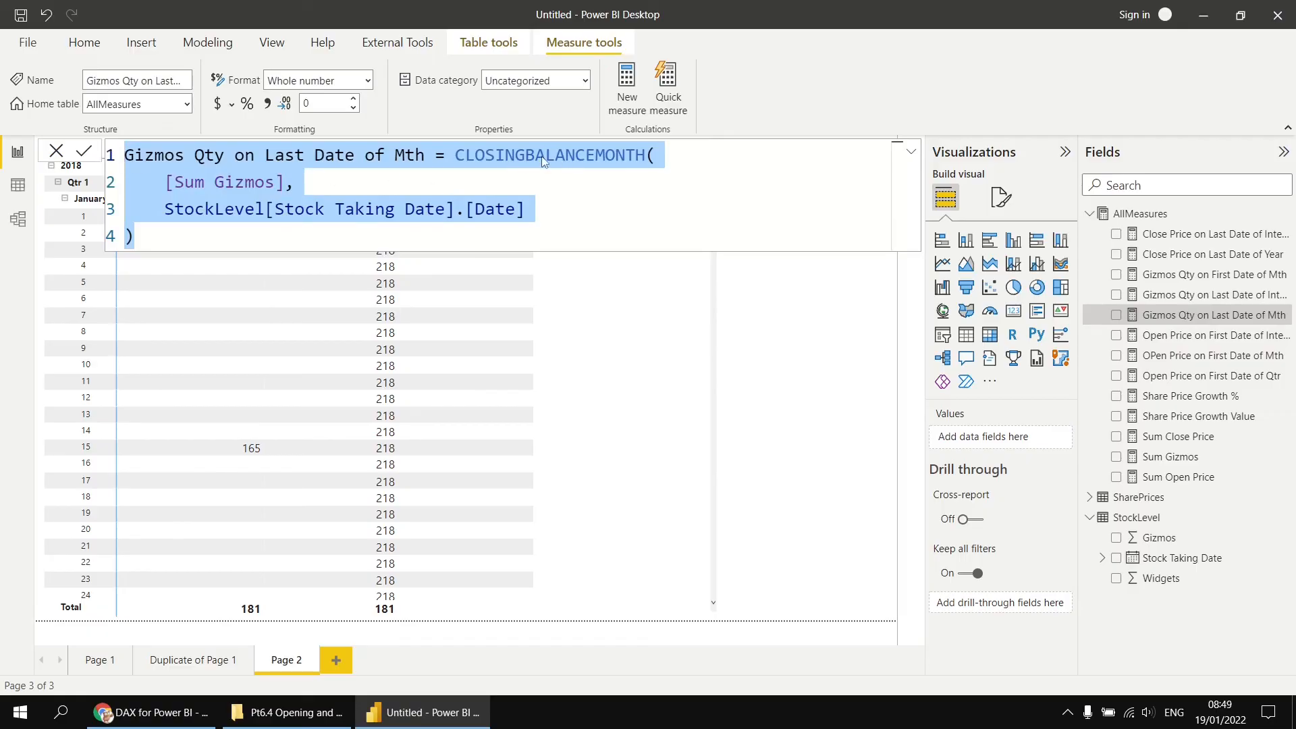
right_click(1125, 214)
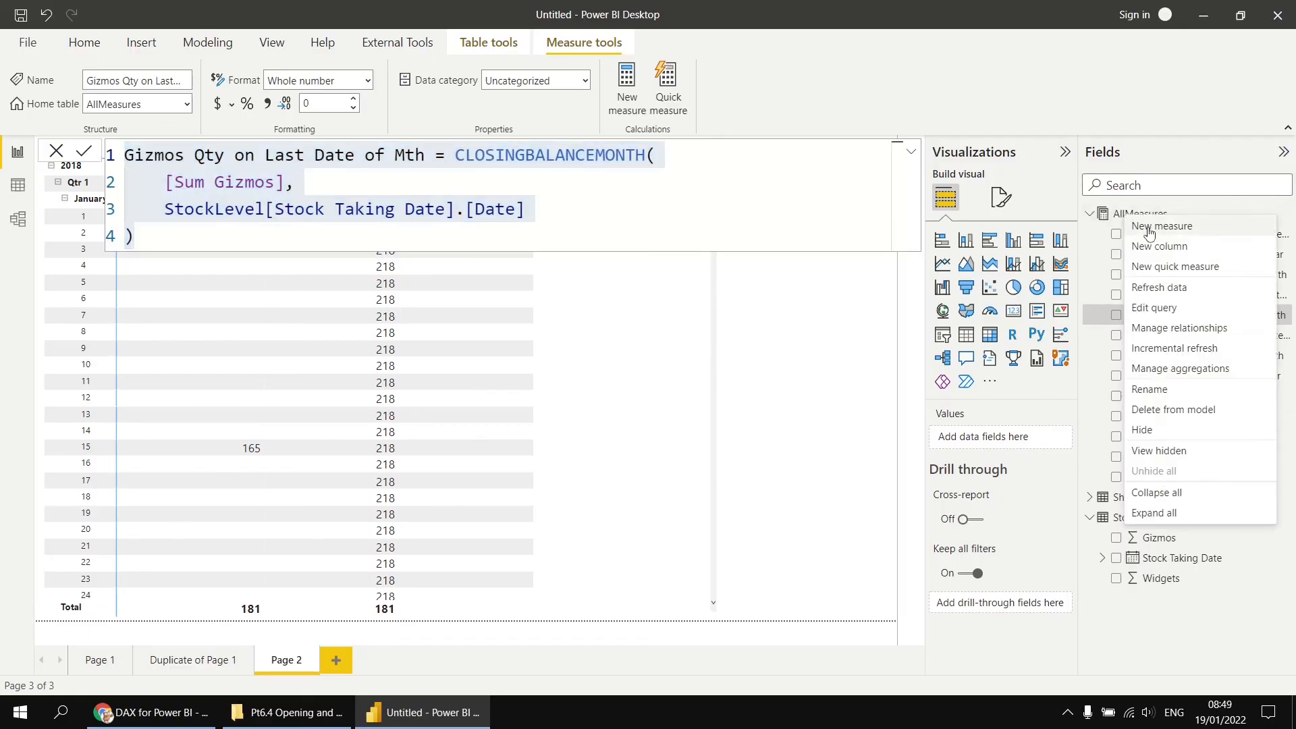
left_click(1148, 229)
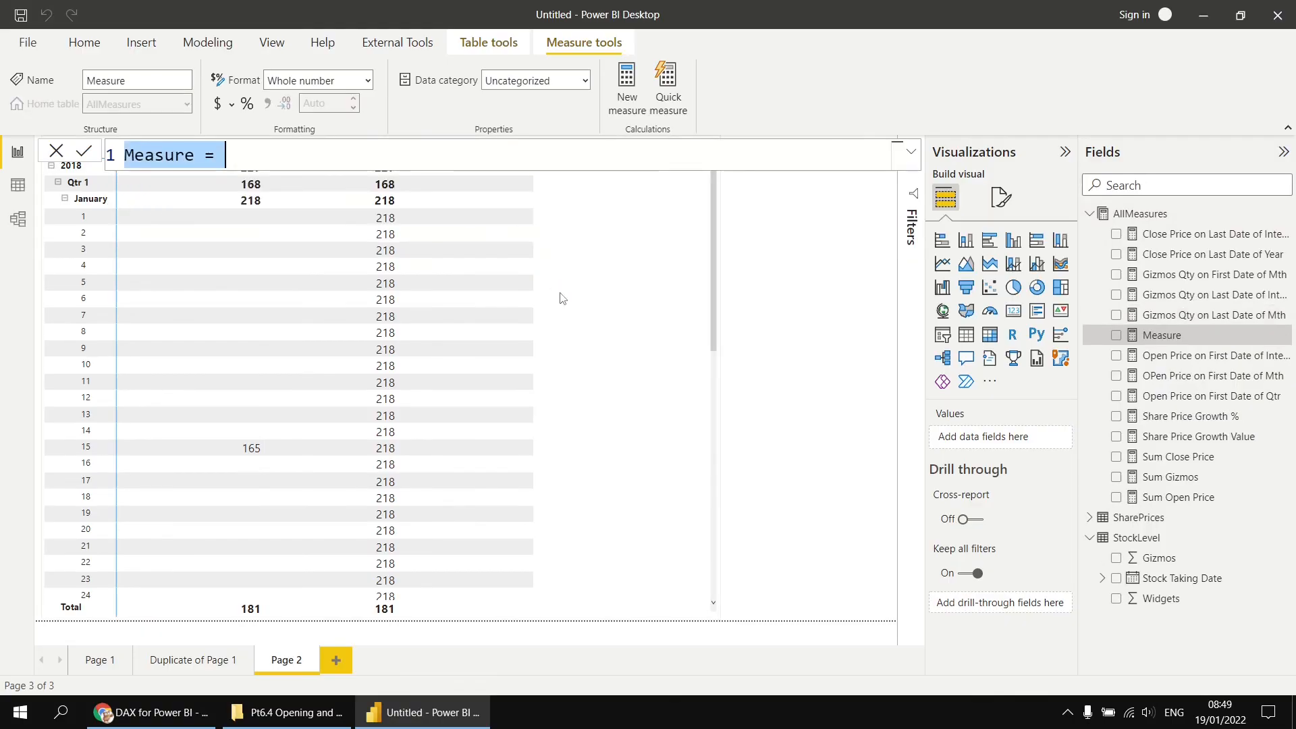
key("ctrl+v")
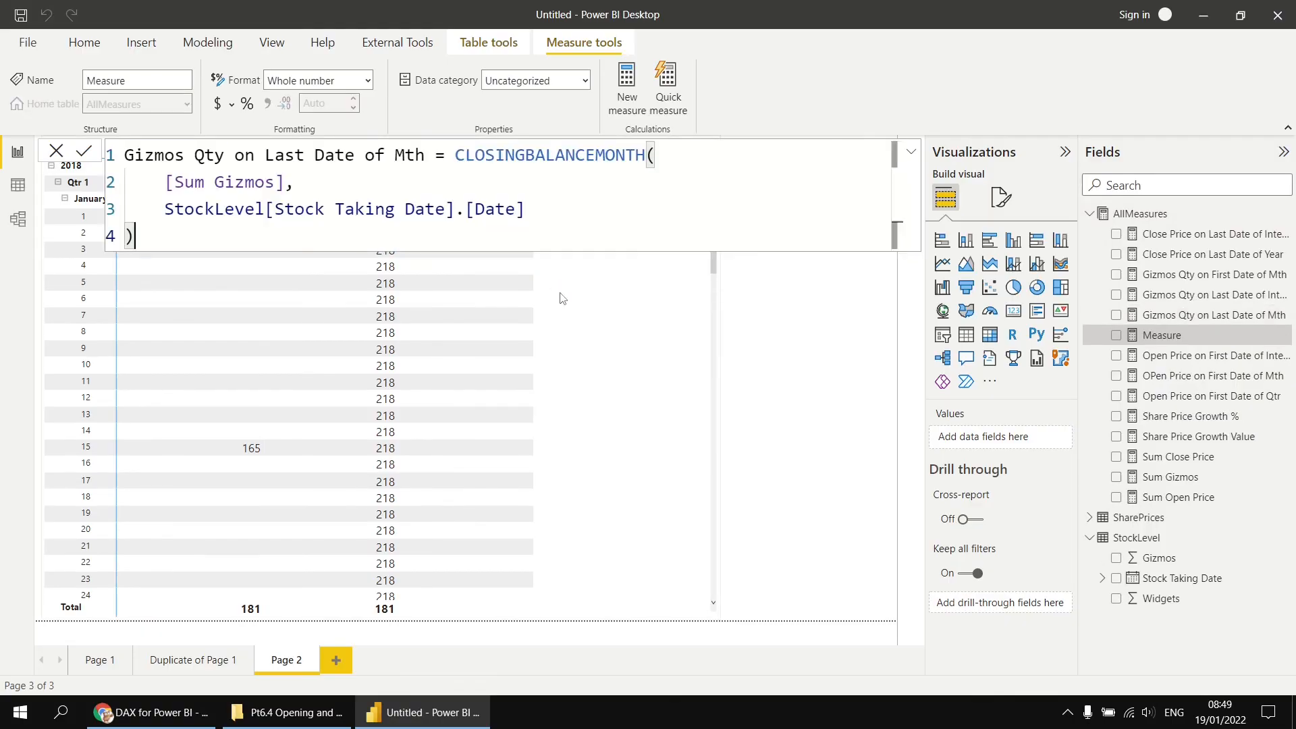
- Rename the copied measure Gizmos Qty on Last Date of Prev Mth, replace CLOSINGBALANCEMONTH with OPENINGBALANCEMONTH, and commit it
left_click(387, 158)
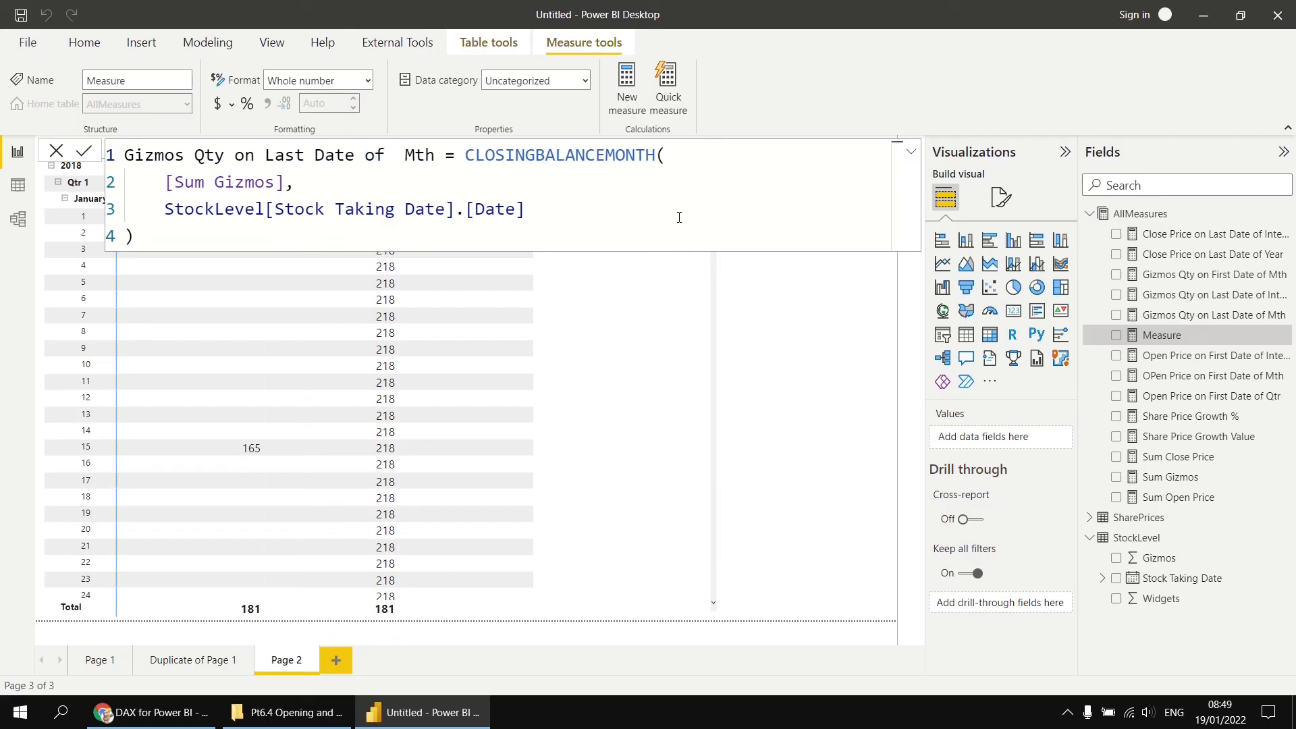
type("Prev")
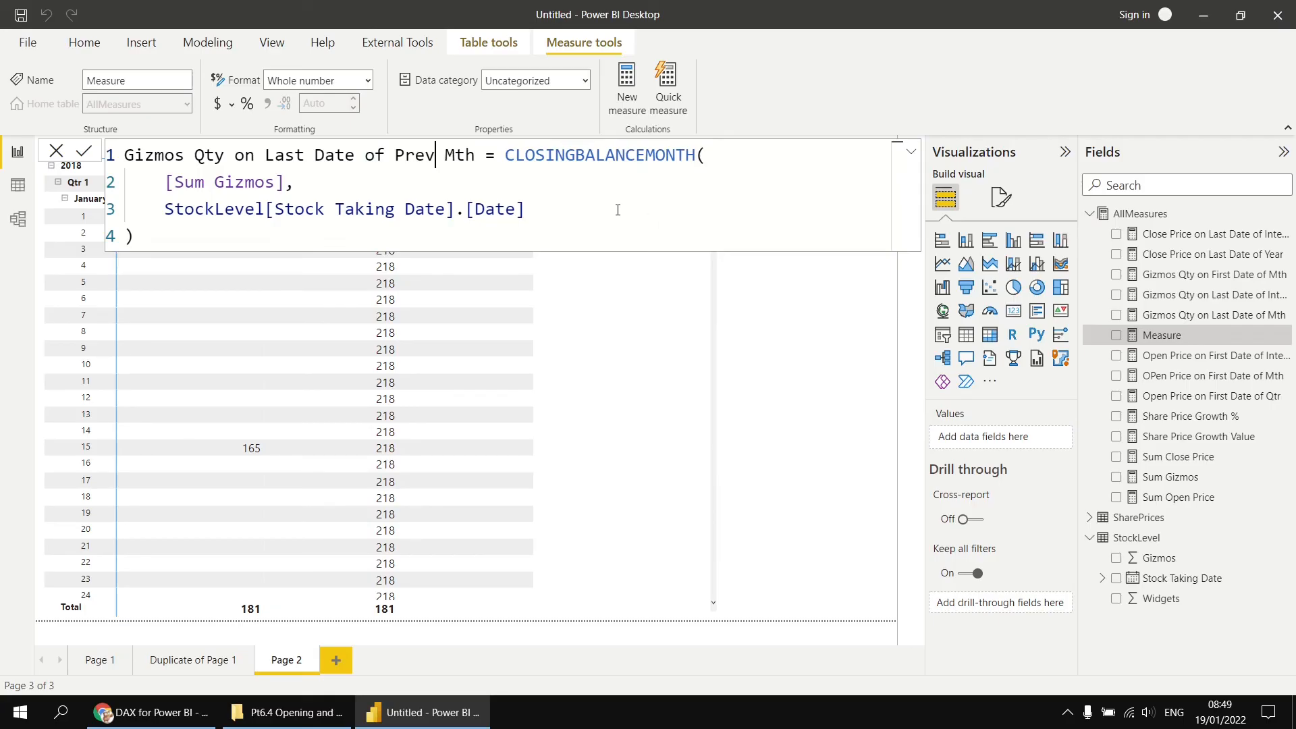
double_click(596, 155)
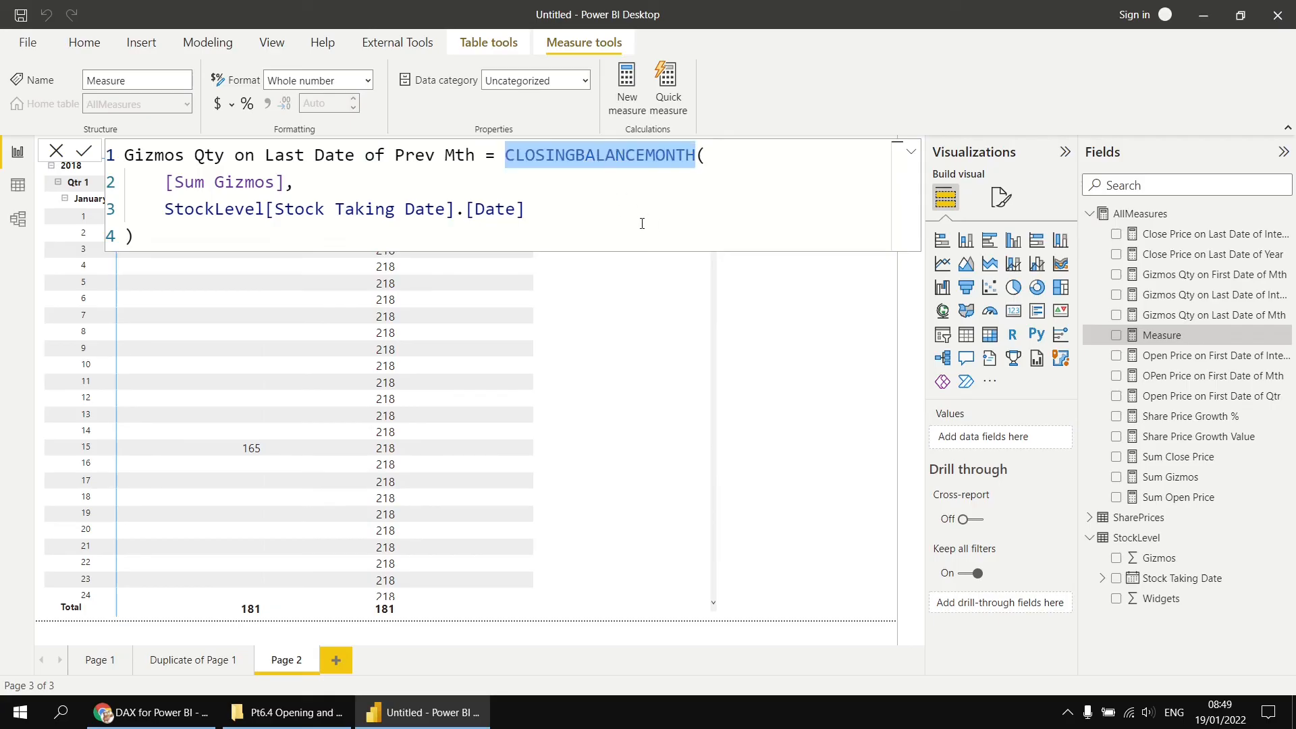
type("ope")
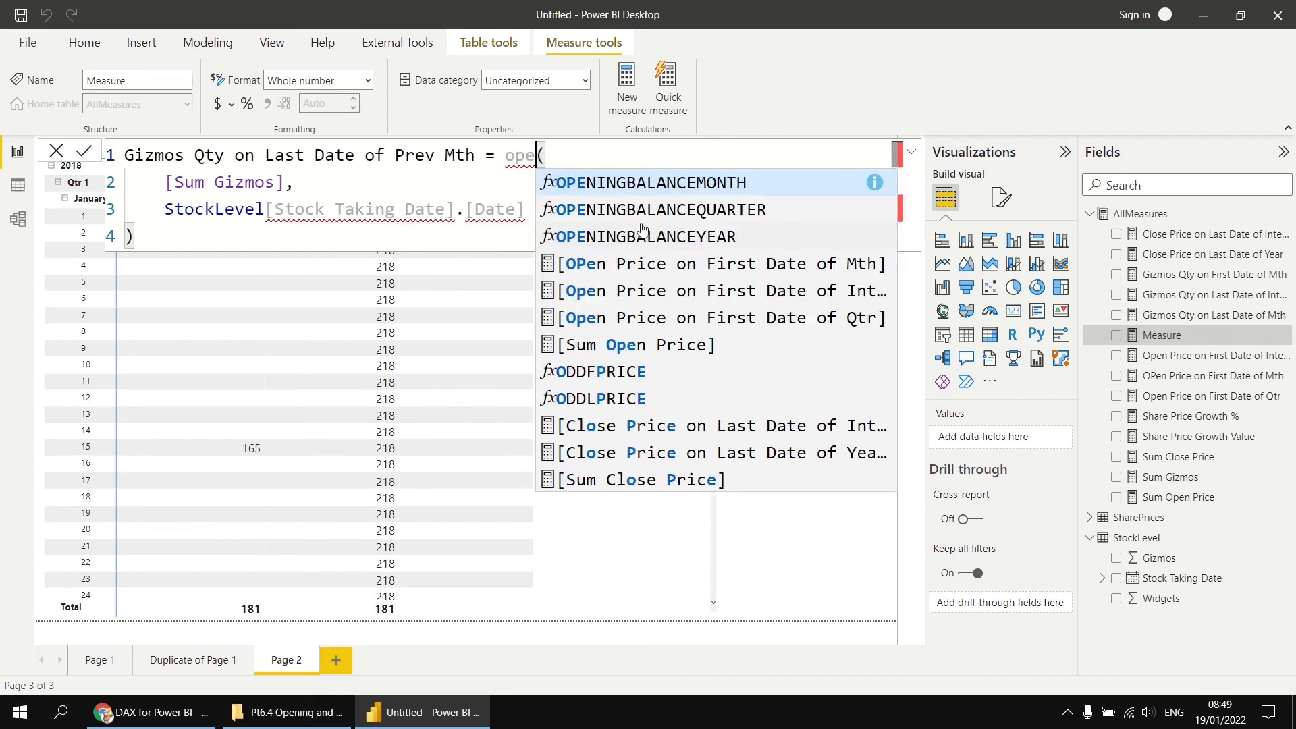
key("Tab")
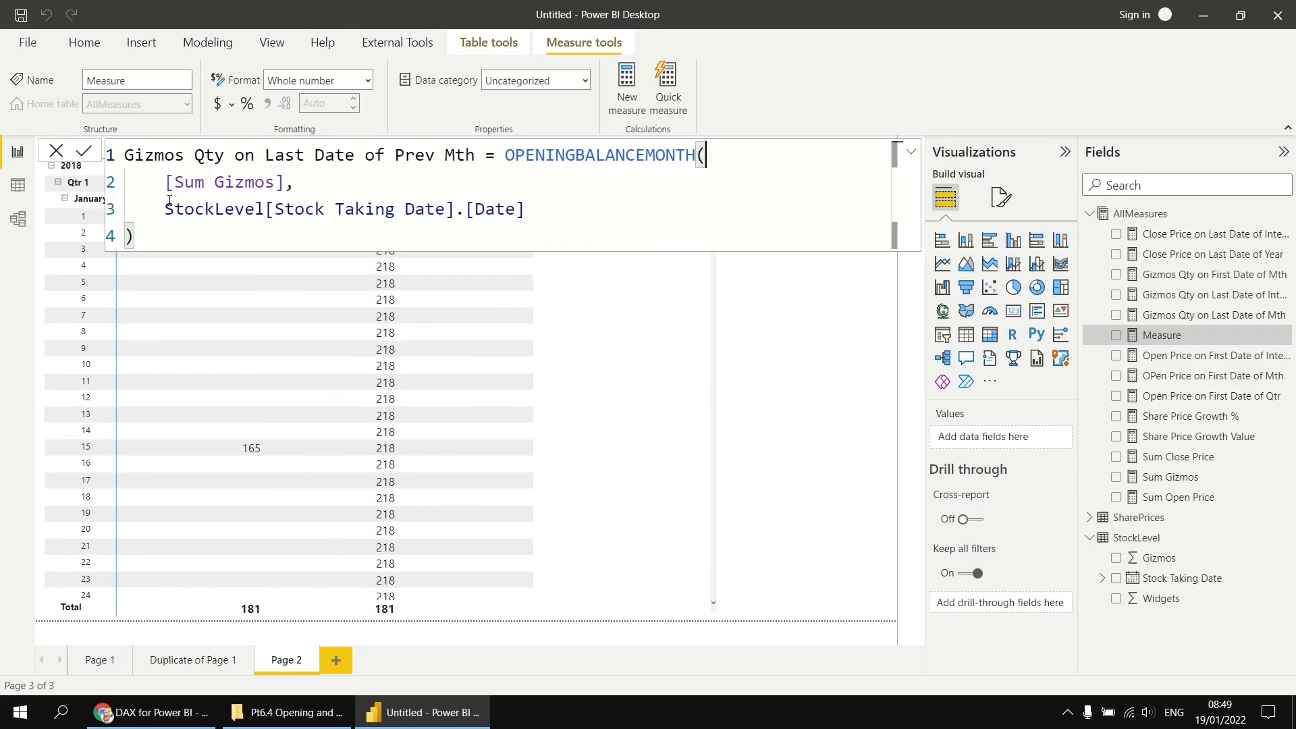
left_click(84, 151)
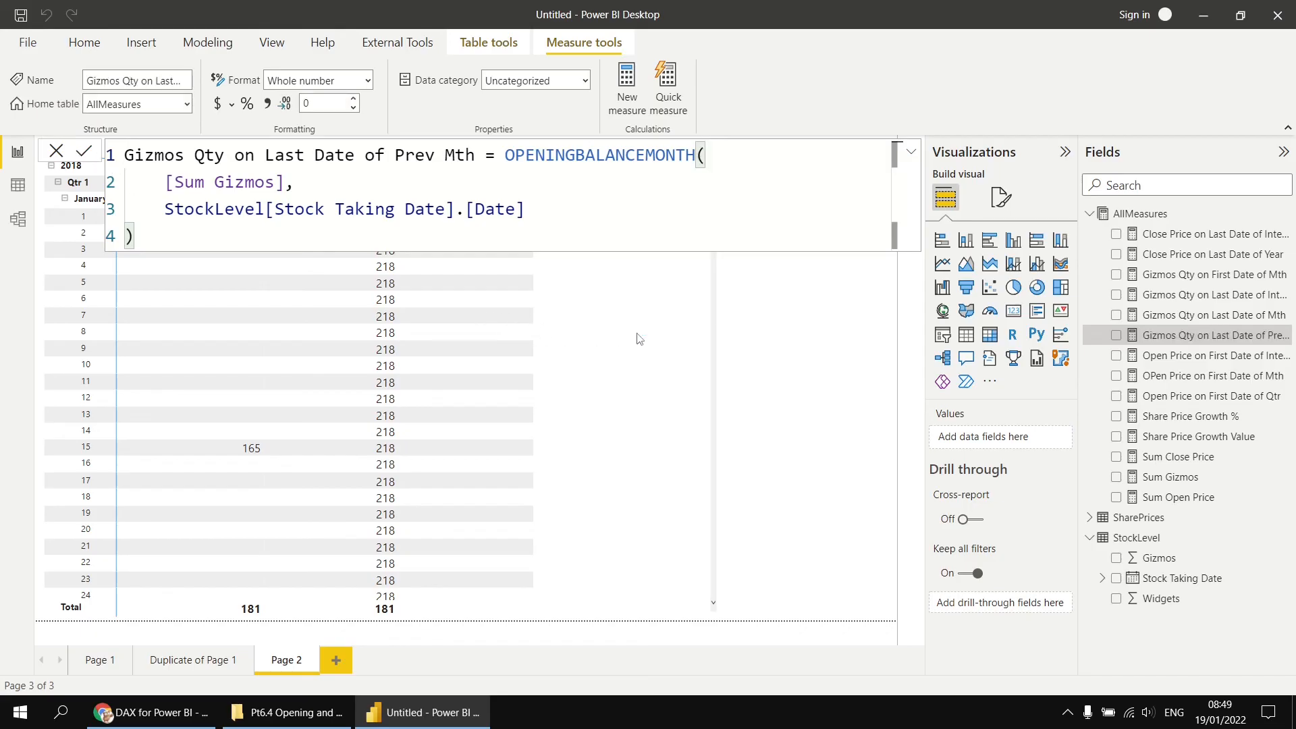
- Add Gizmos Qty on Last Date of Prev Mth to the matrix values and scroll down to February
left_click_drag(1224, 338, 641, 358)
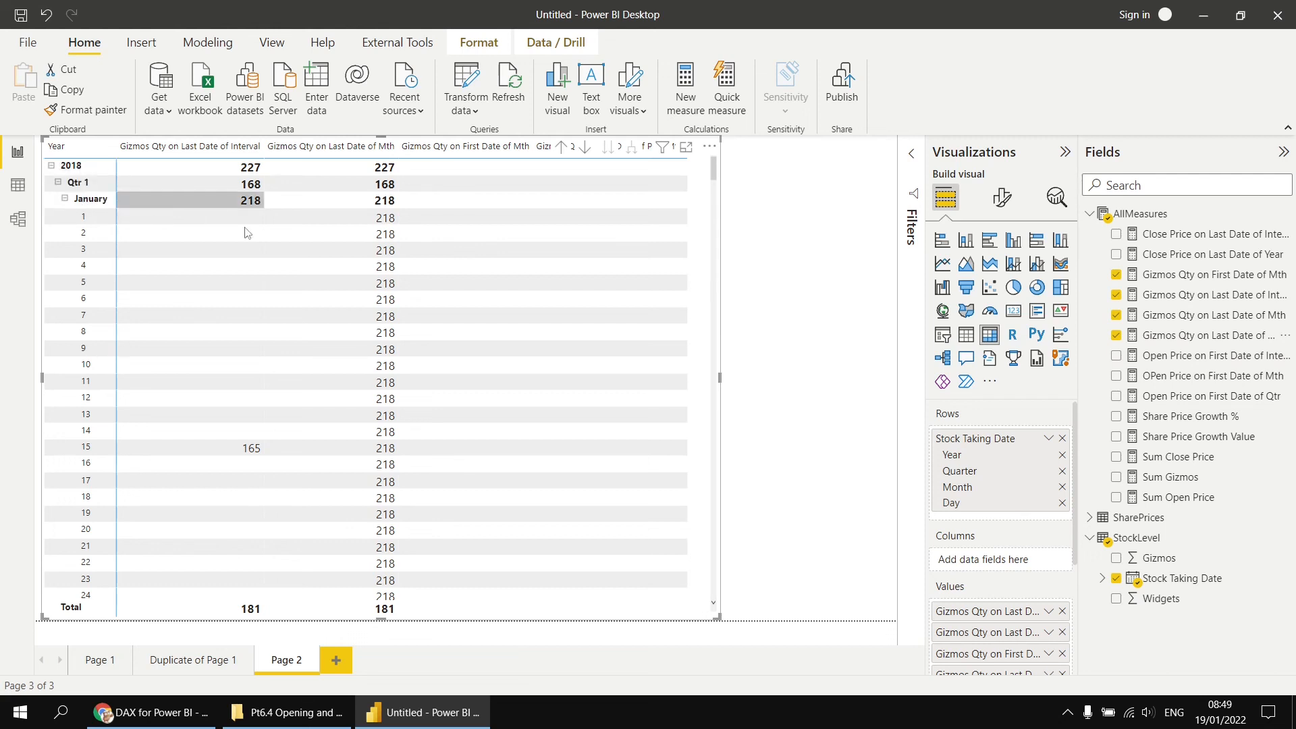
scroll(605, 330, "down", 10)
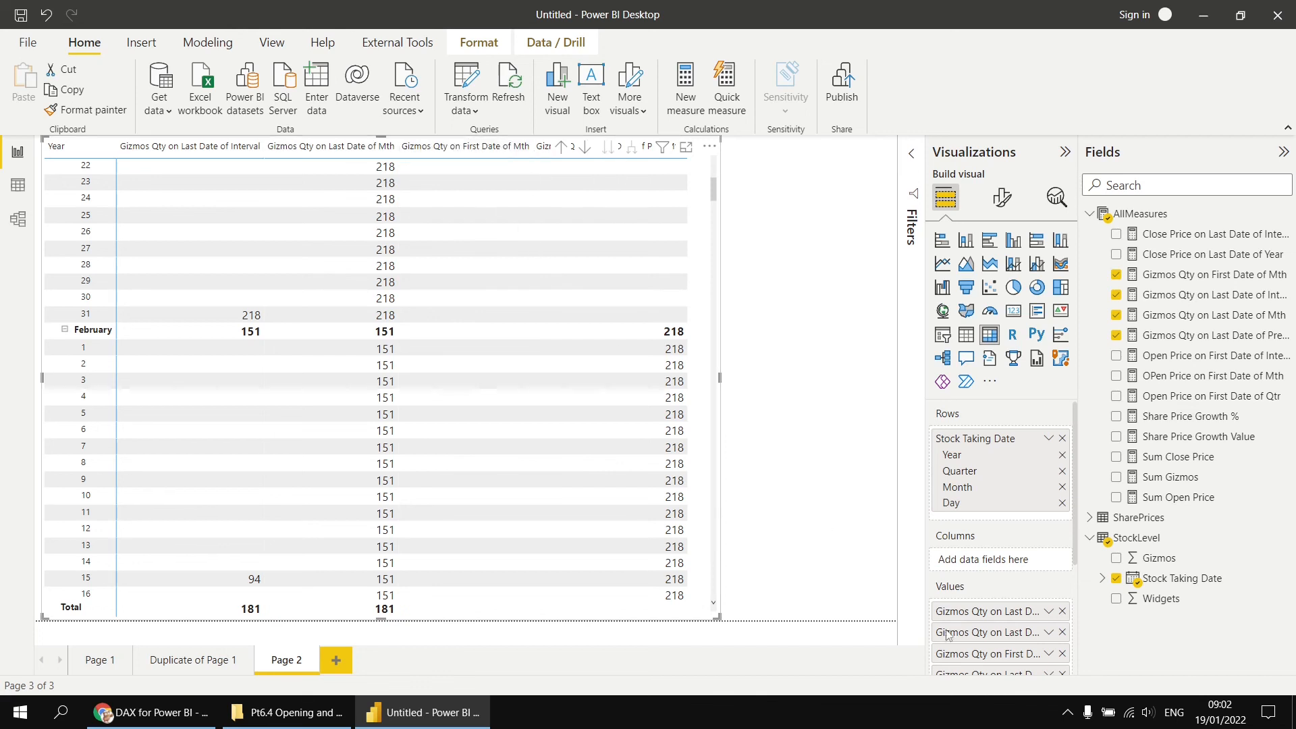
- Remove the first-date and last-date-of-month measures from the matrix, placing Prev Mth before the Last Date of Interval column
left_click_drag(947, 634, 1064, 612)
left_click(1063, 591)
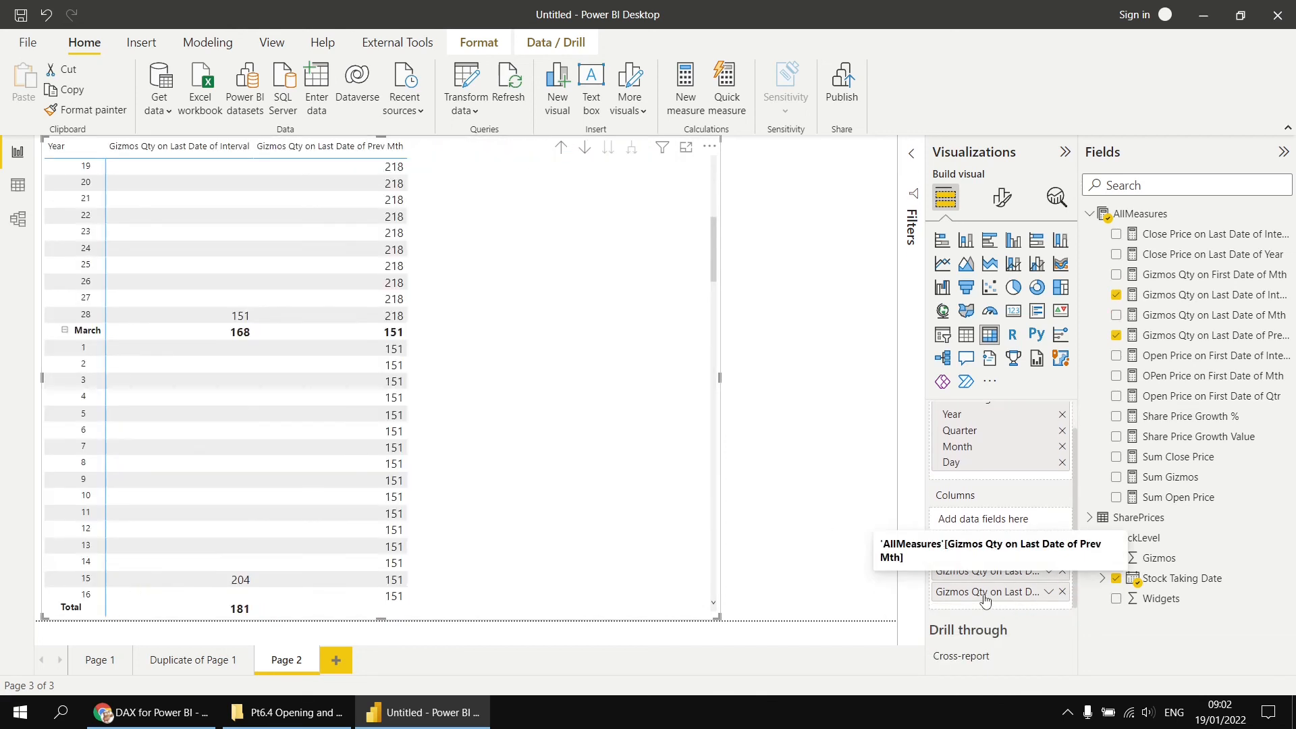
left_click_drag(986, 593, 986, 571)
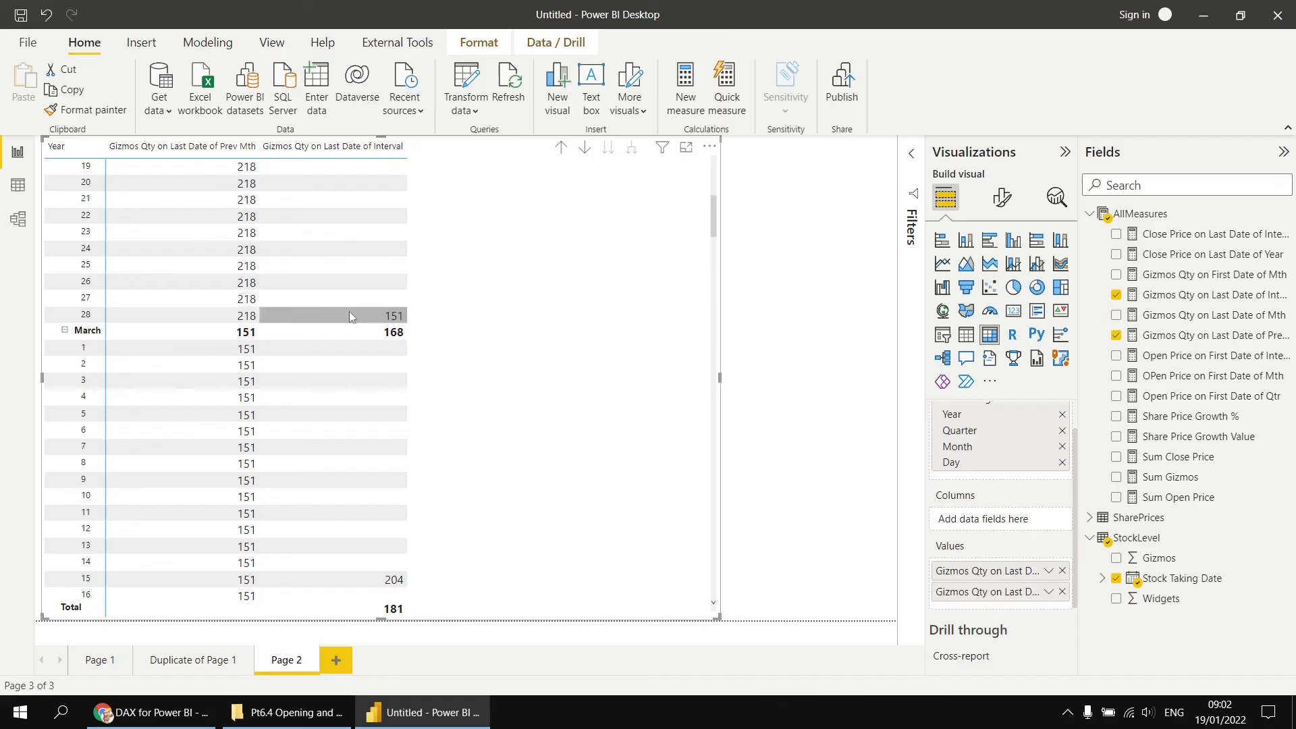
scroll(367, 314, "up", 3)
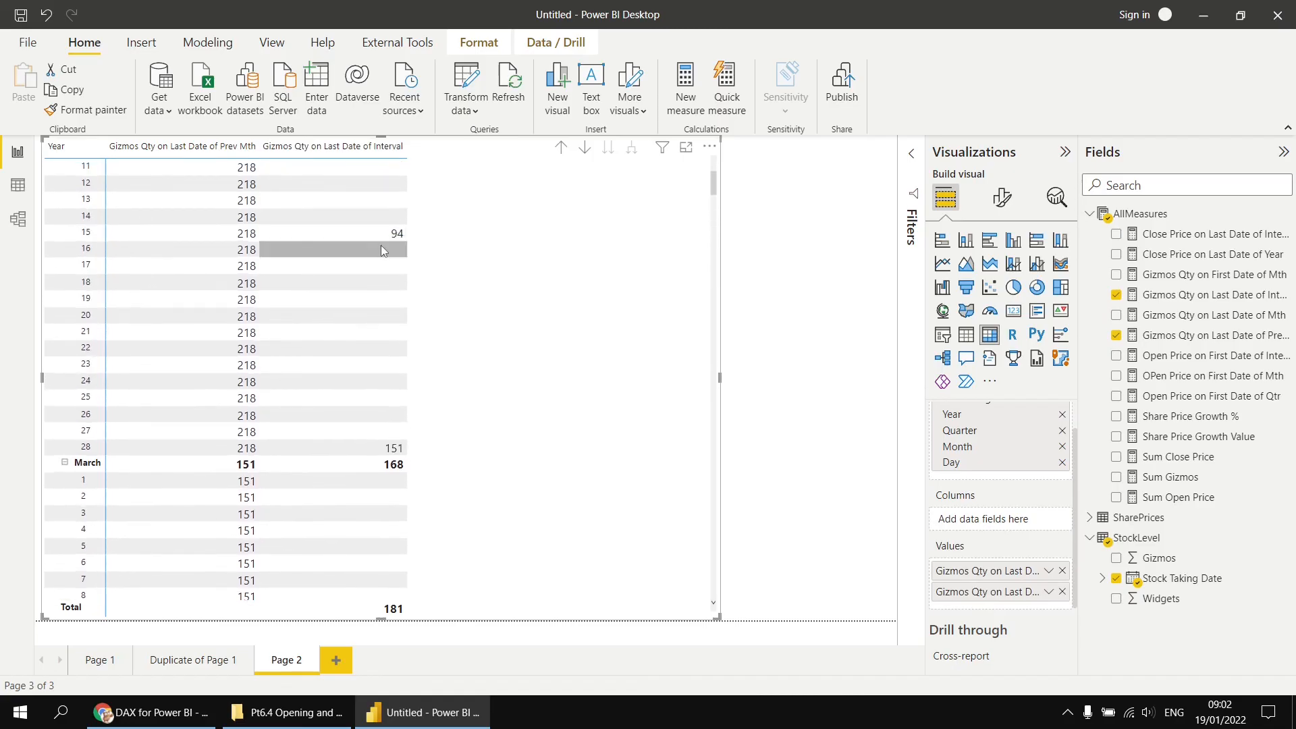
scroll(380, 243, "up", 6)
scroll(395, 246, "up", 1)
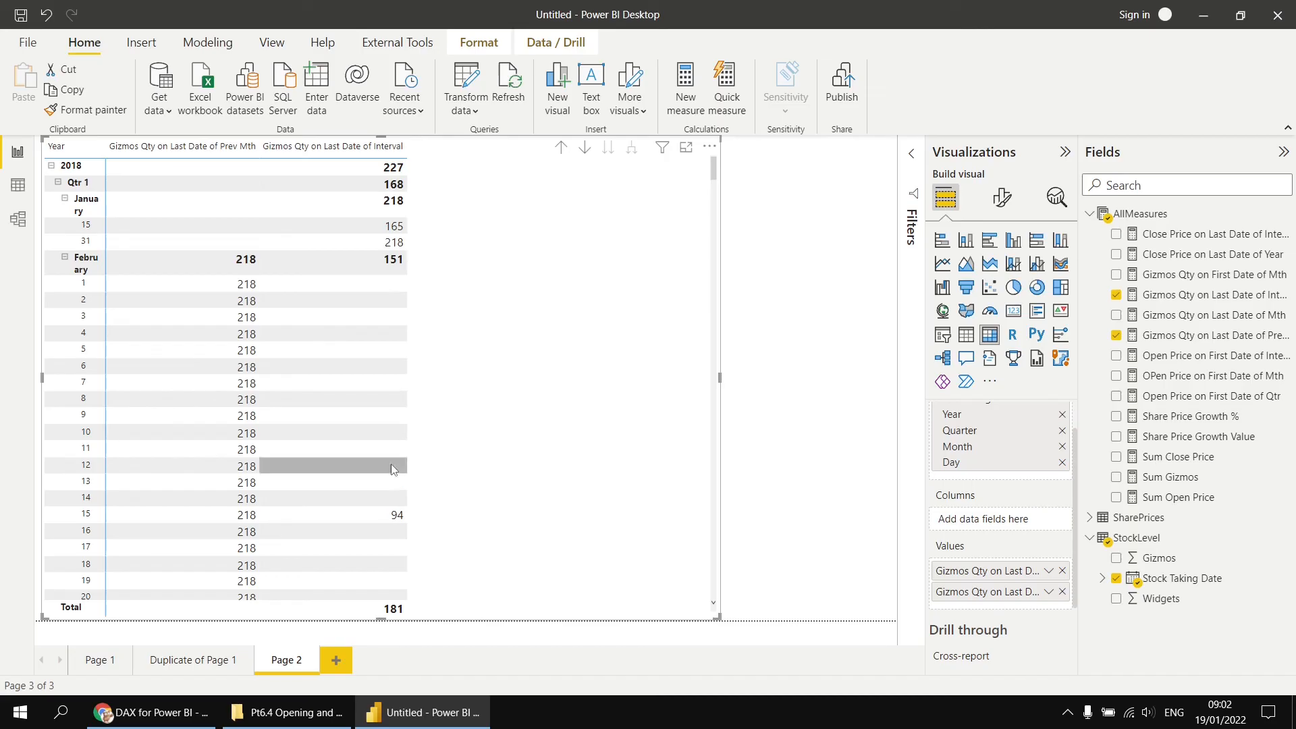
- Filter the matrix to show items where Gizmos Qty on Last Date of Interval is not blank
left_click(912, 161)
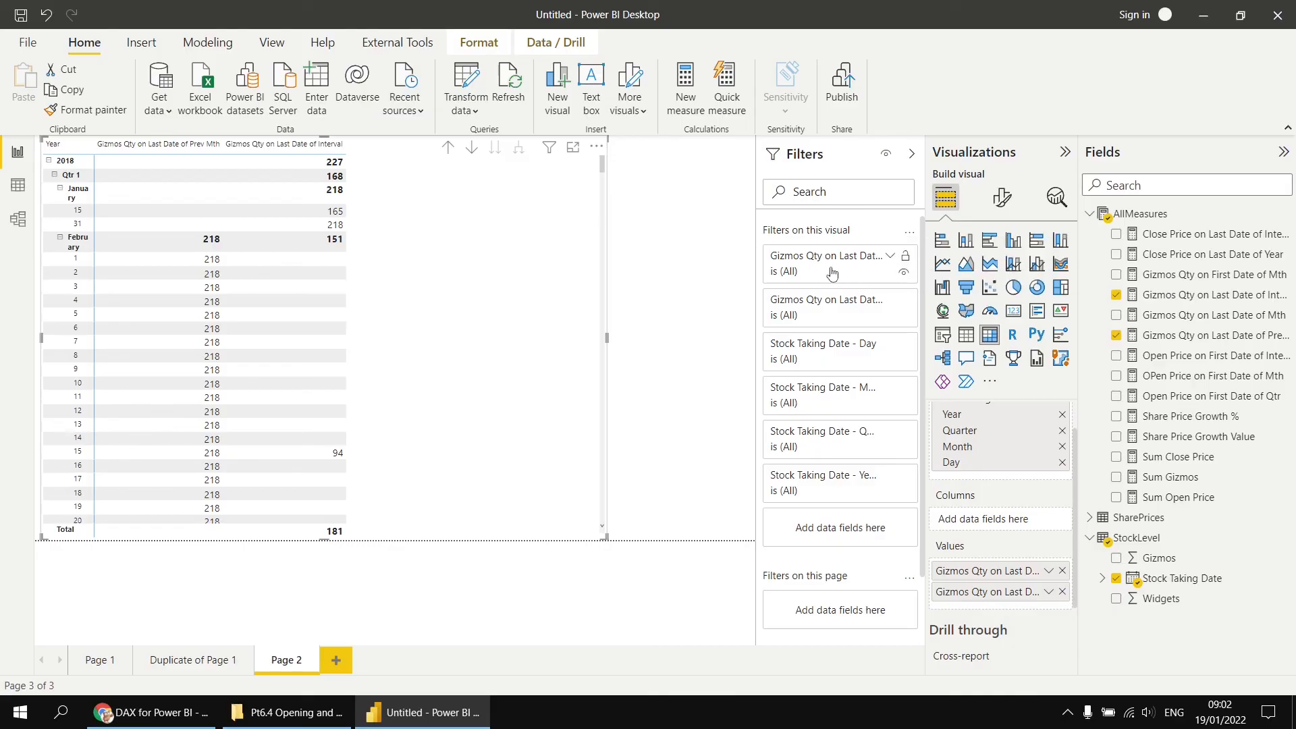
left_click(890, 258)
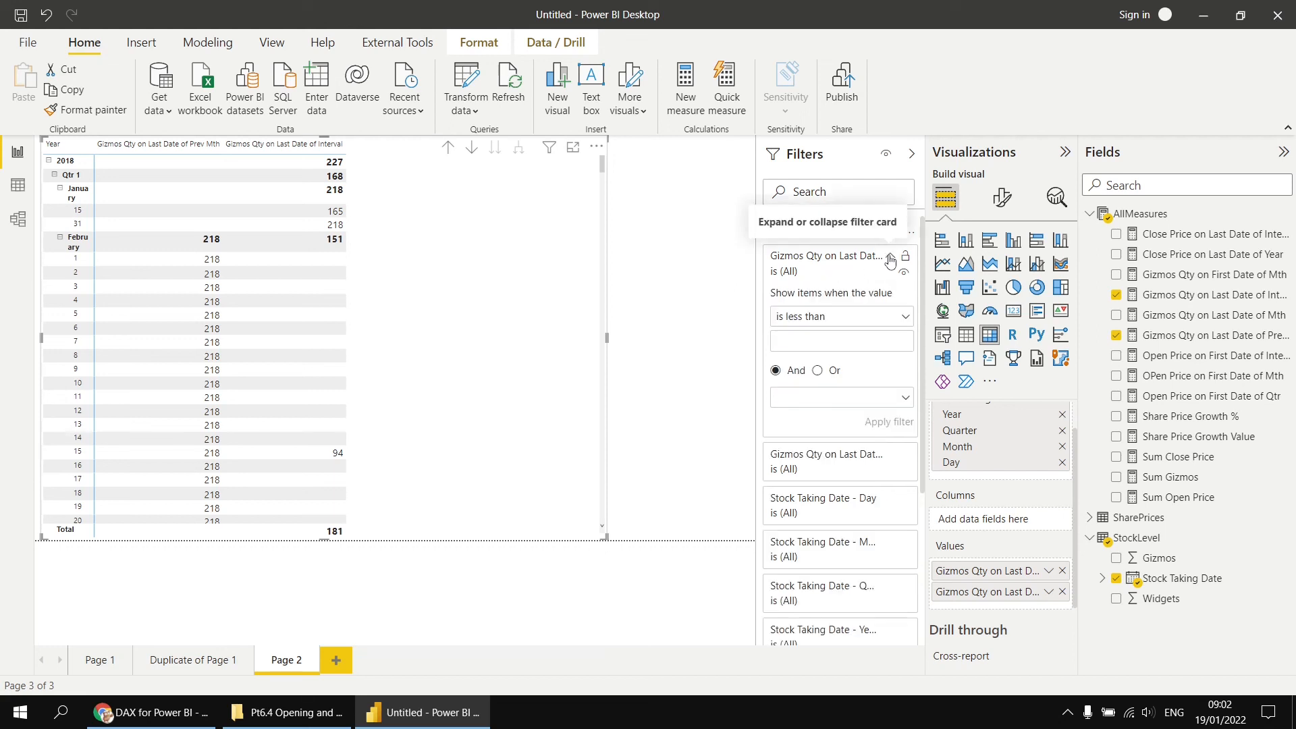
left_click(906, 318)
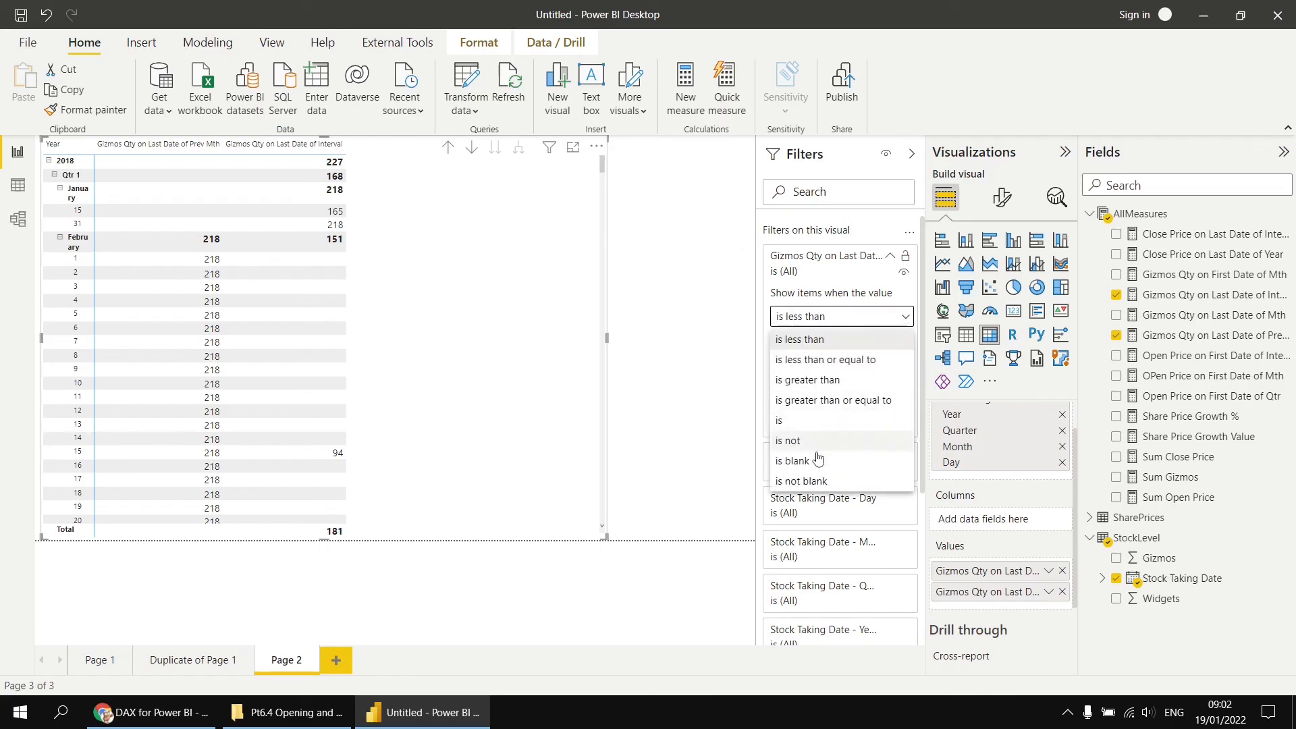
left_click(819, 482)
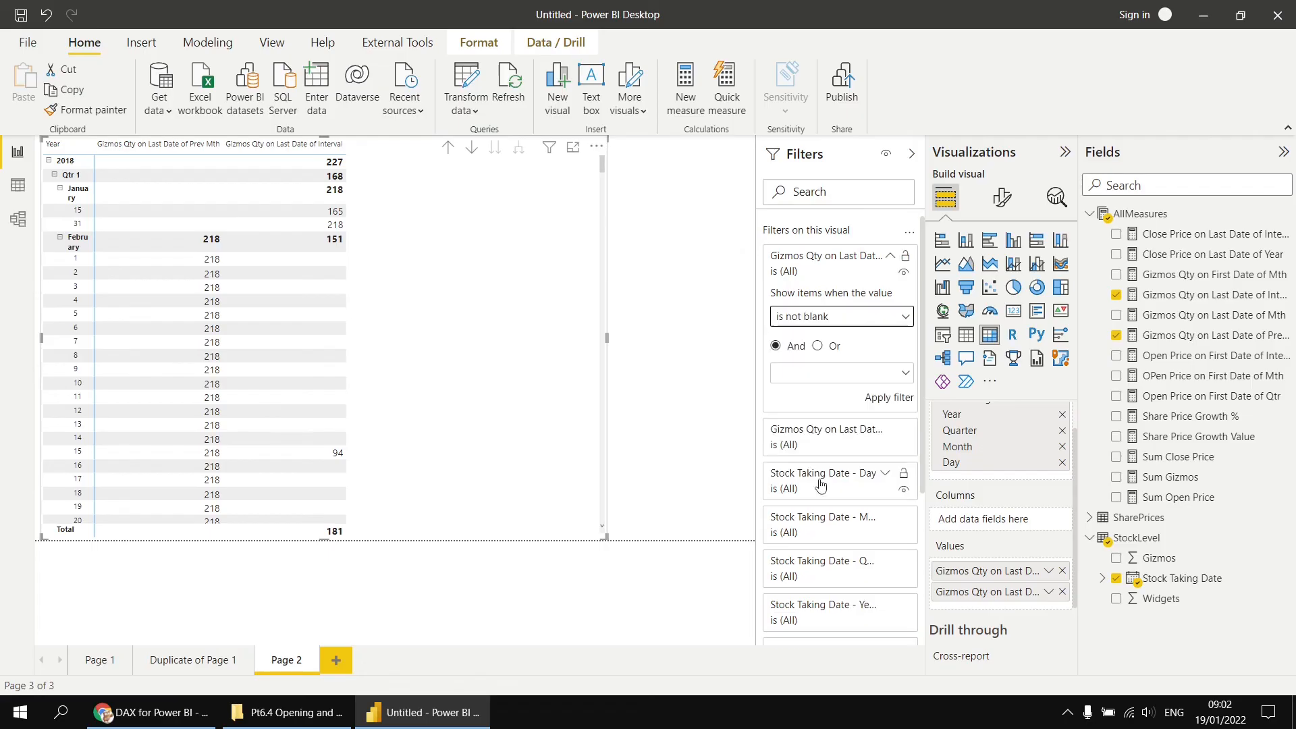
left_click(889, 398)
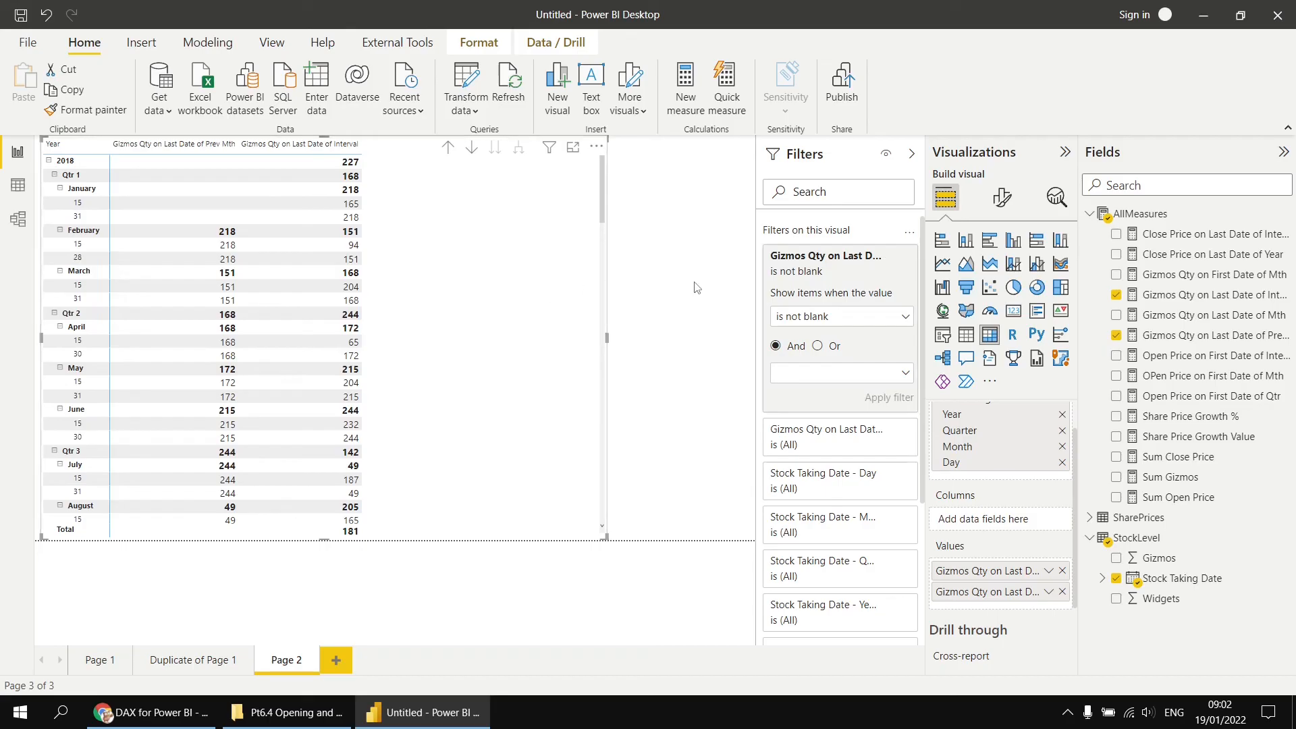
left_click(912, 157)
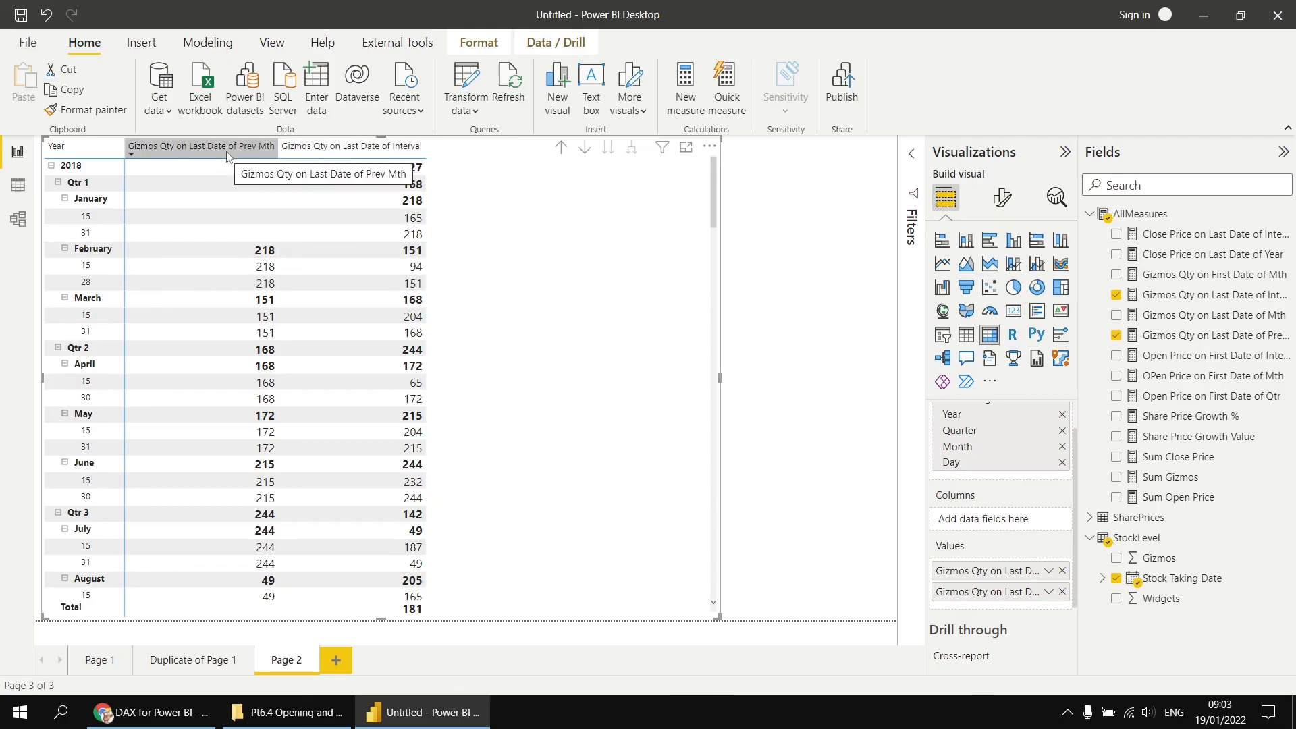
- Create measure Gizmos Qty Change for Mth = [Gizmos Qty on Last Date of Interval] - [Gizmos Qty on Last Date of Prev Mth] and add it to the matrix
right_click(1135, 220)
left_click(1145, 223)
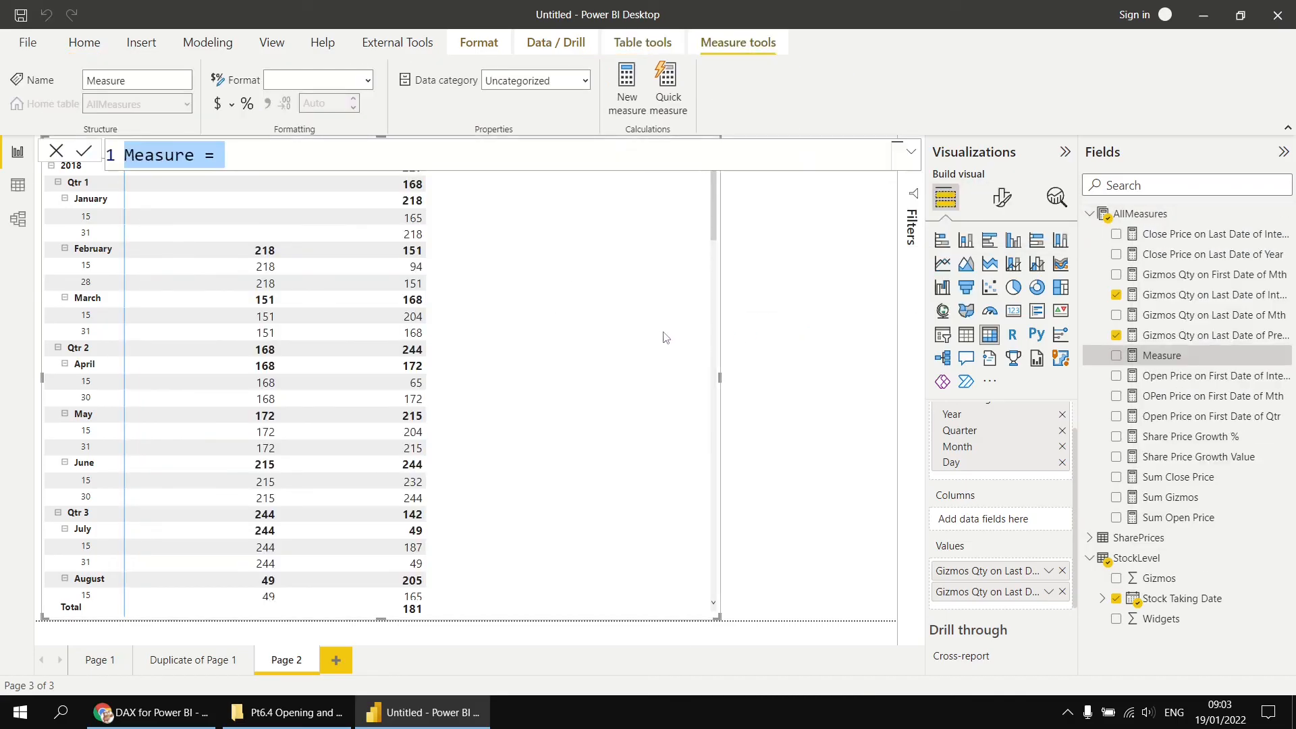
type("Gizmos")
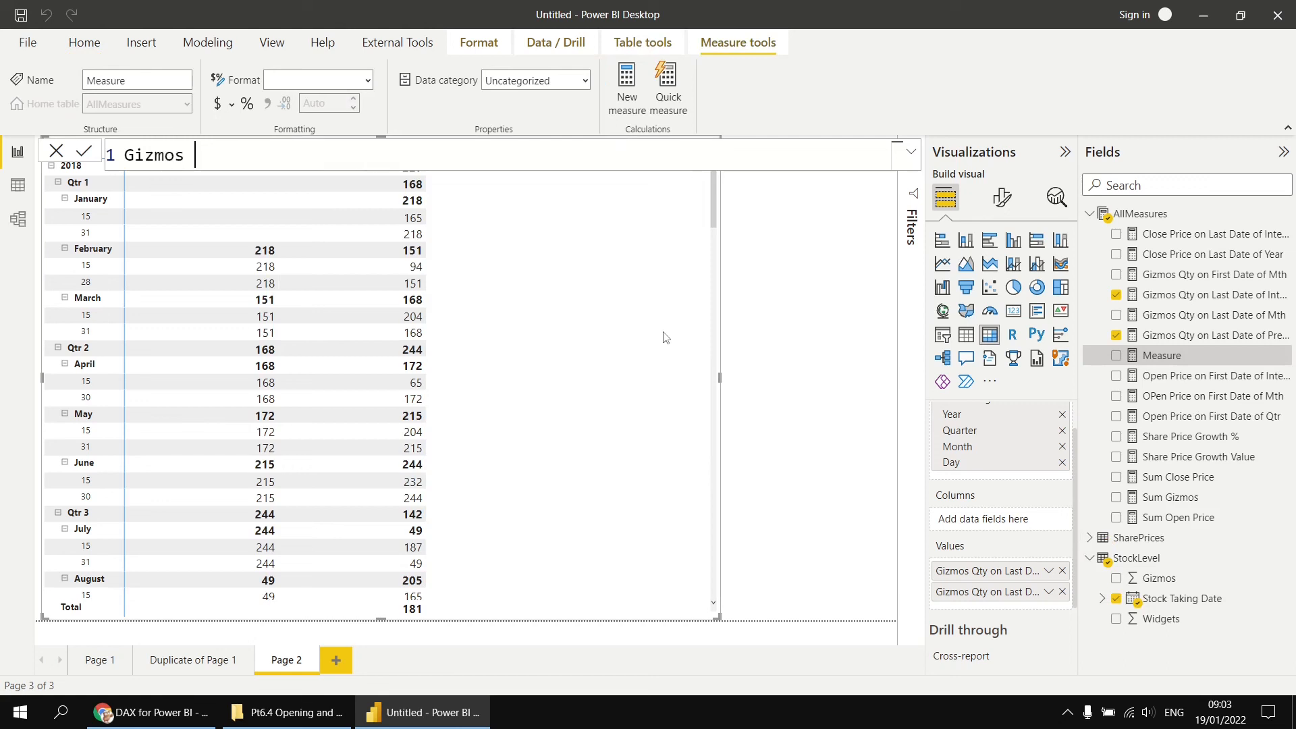
type(" Qty Change")
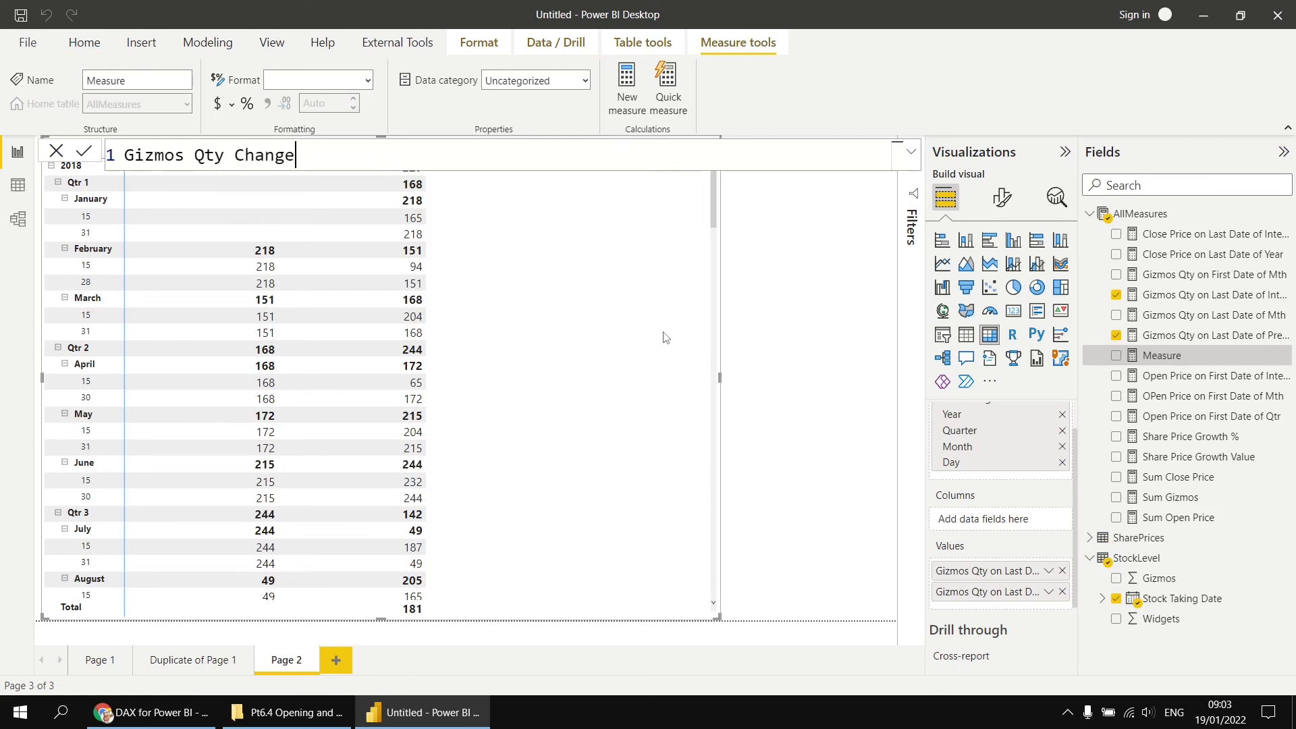
type(" for Mth = [")
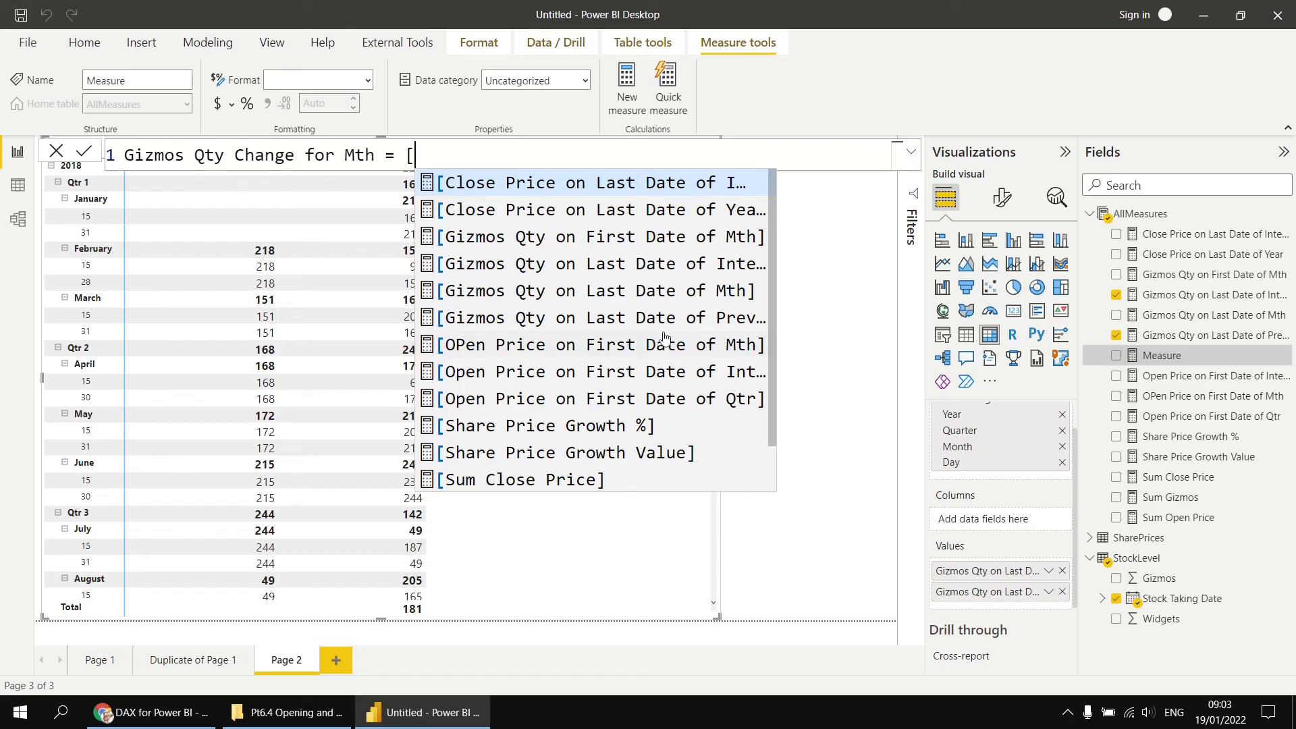
key("Down")
key("Down")
key("Down")
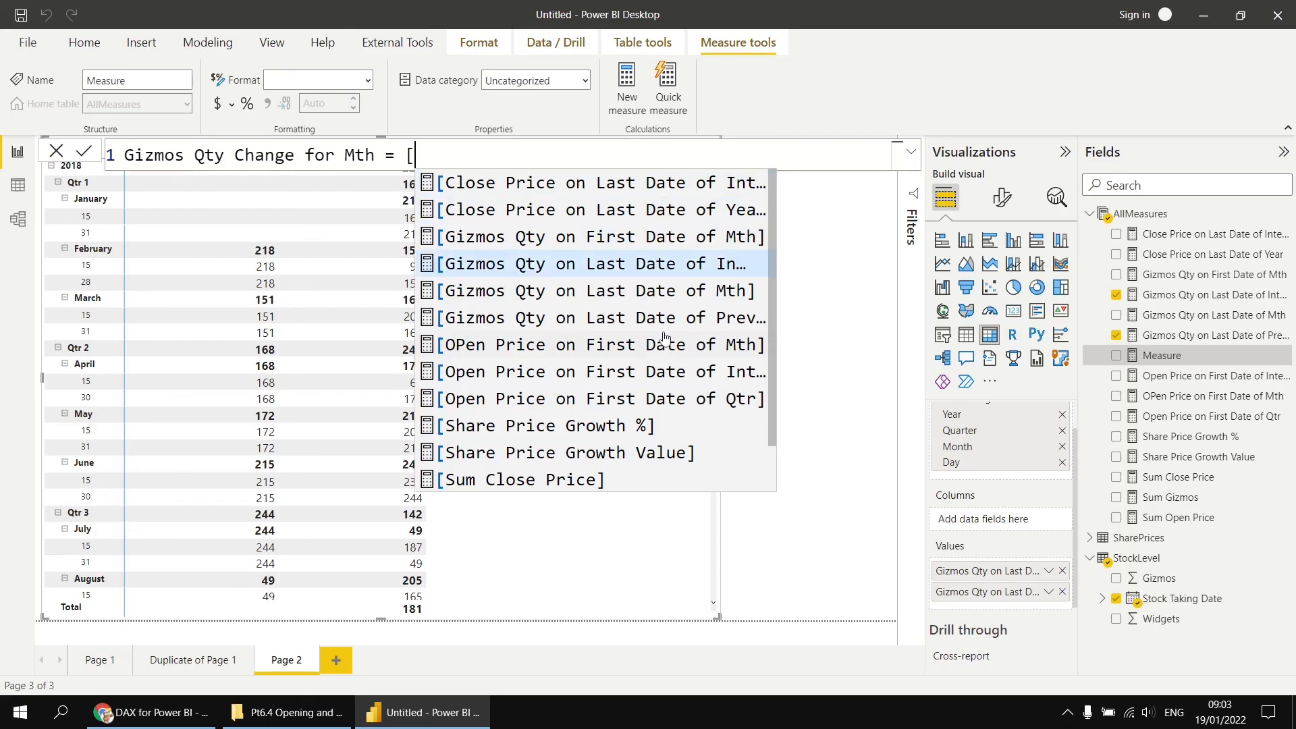
key("Tab")
type("- ")
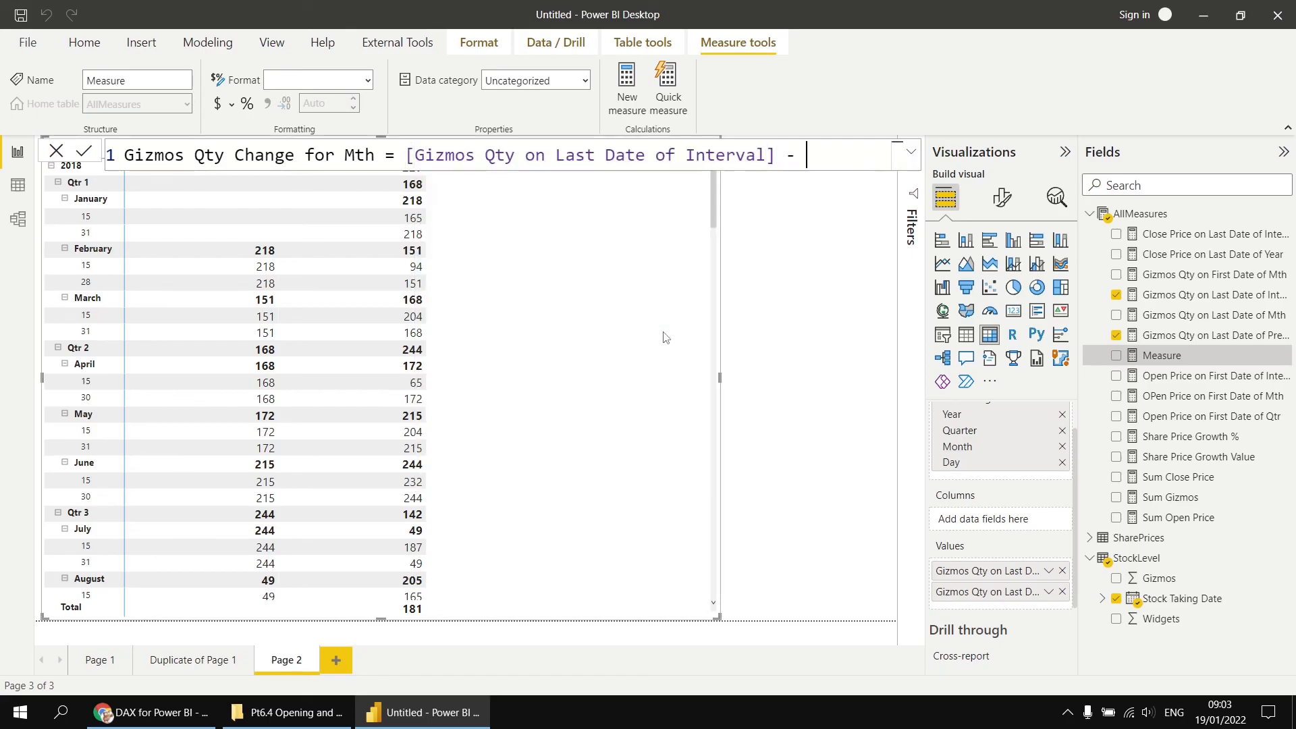
type("[gi")
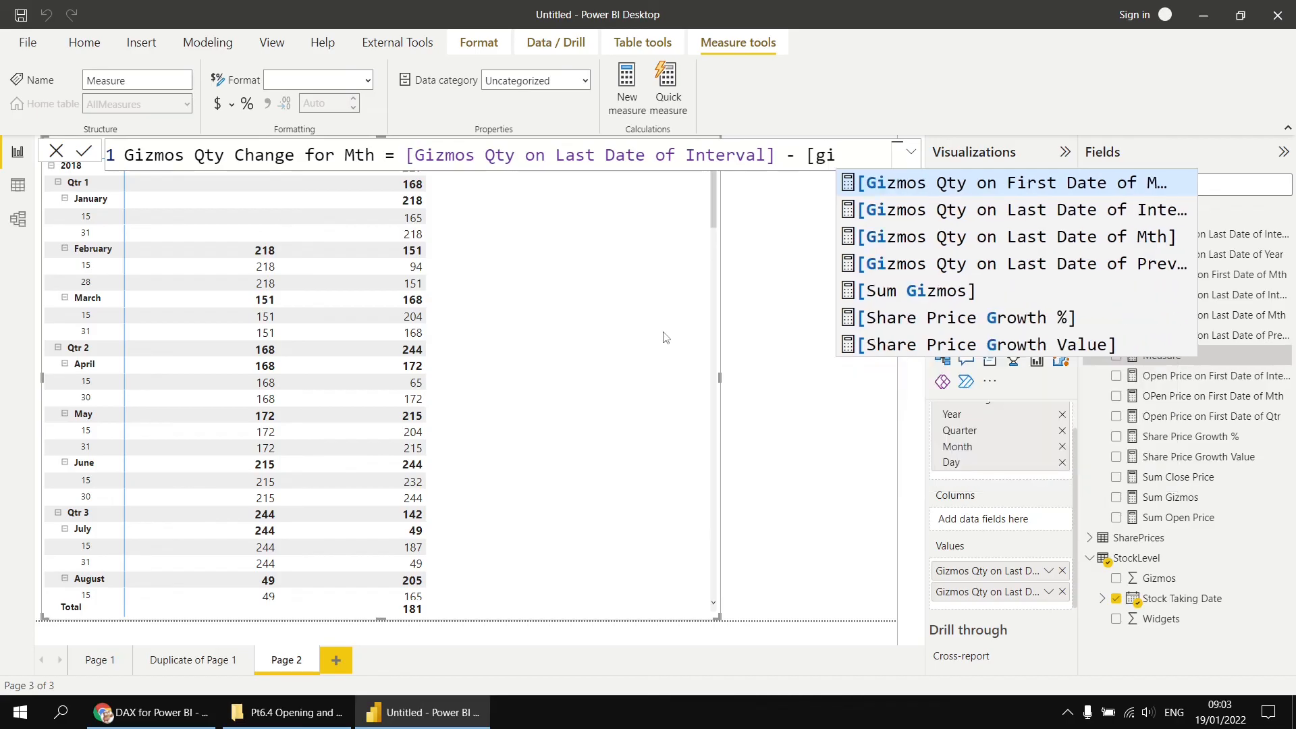
key("Down")
key("Down")
key("Down")
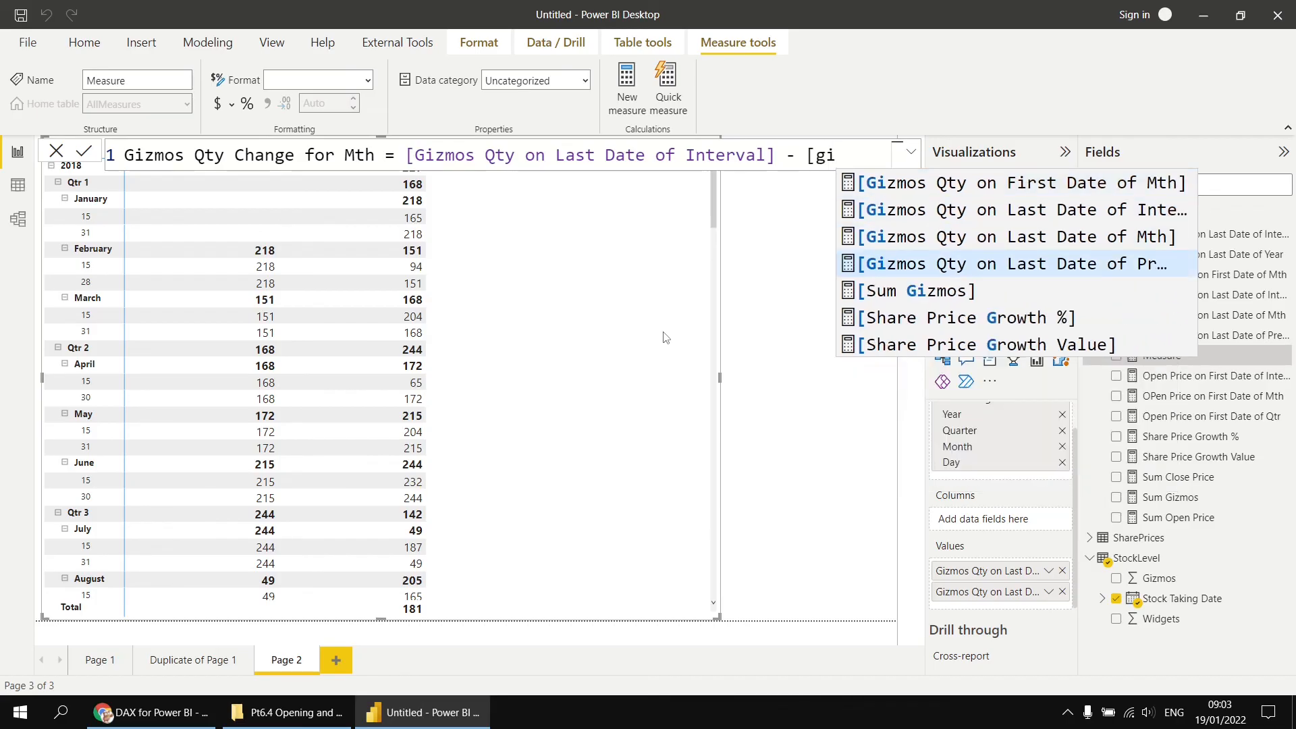
key("Tab")
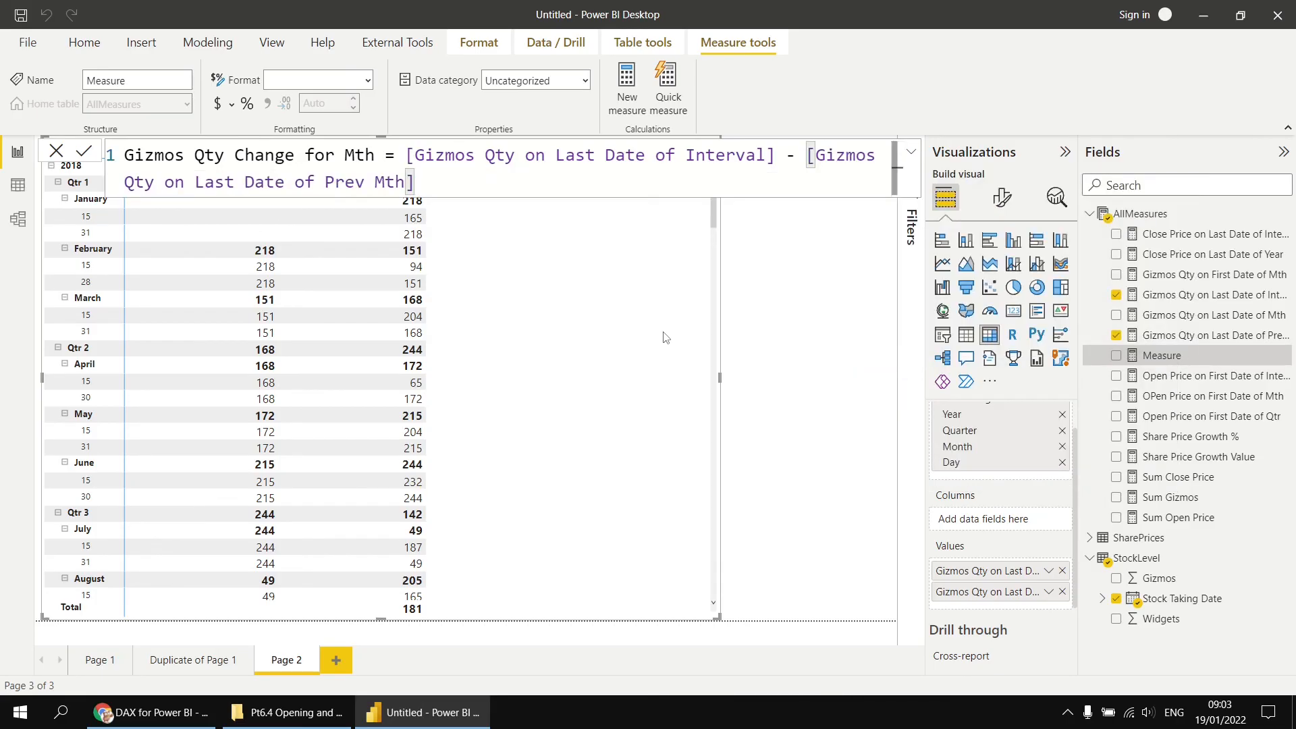
key("Return")
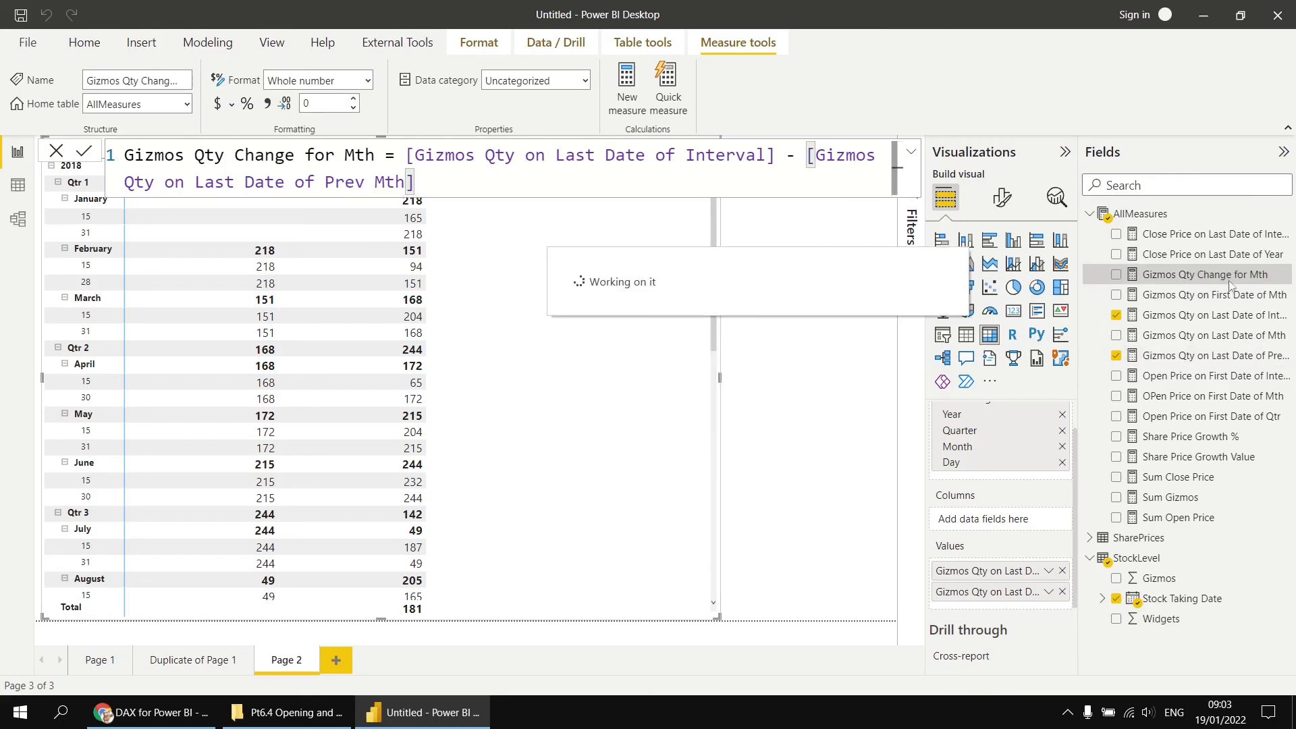
left_click(1230, 282)
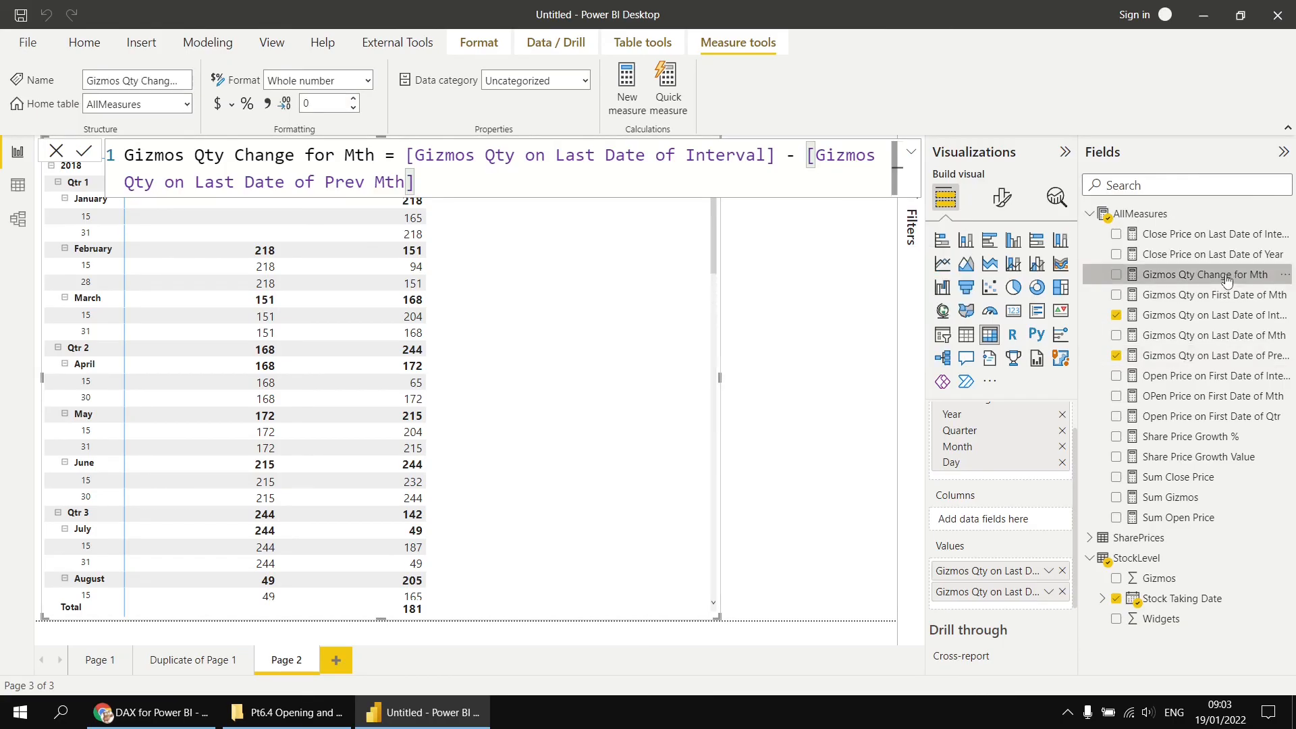
left_click(837, 347)
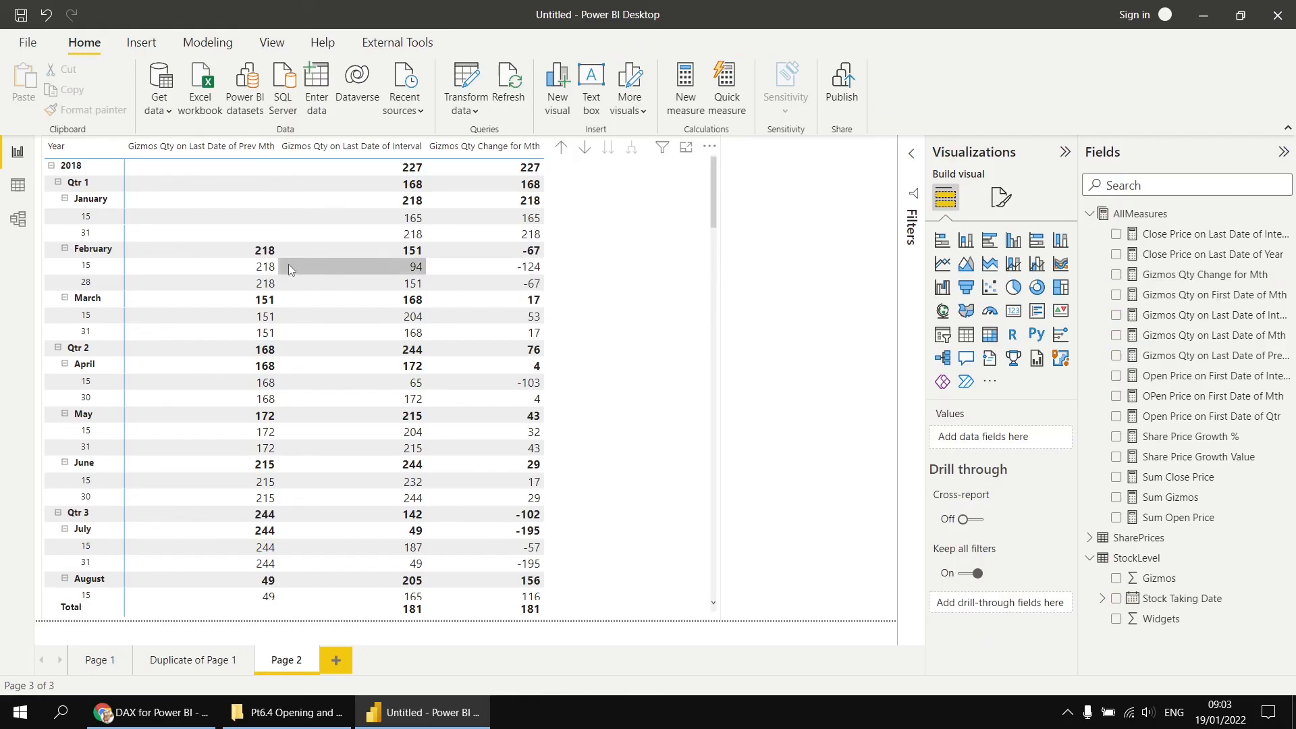
left_click(561, 151)
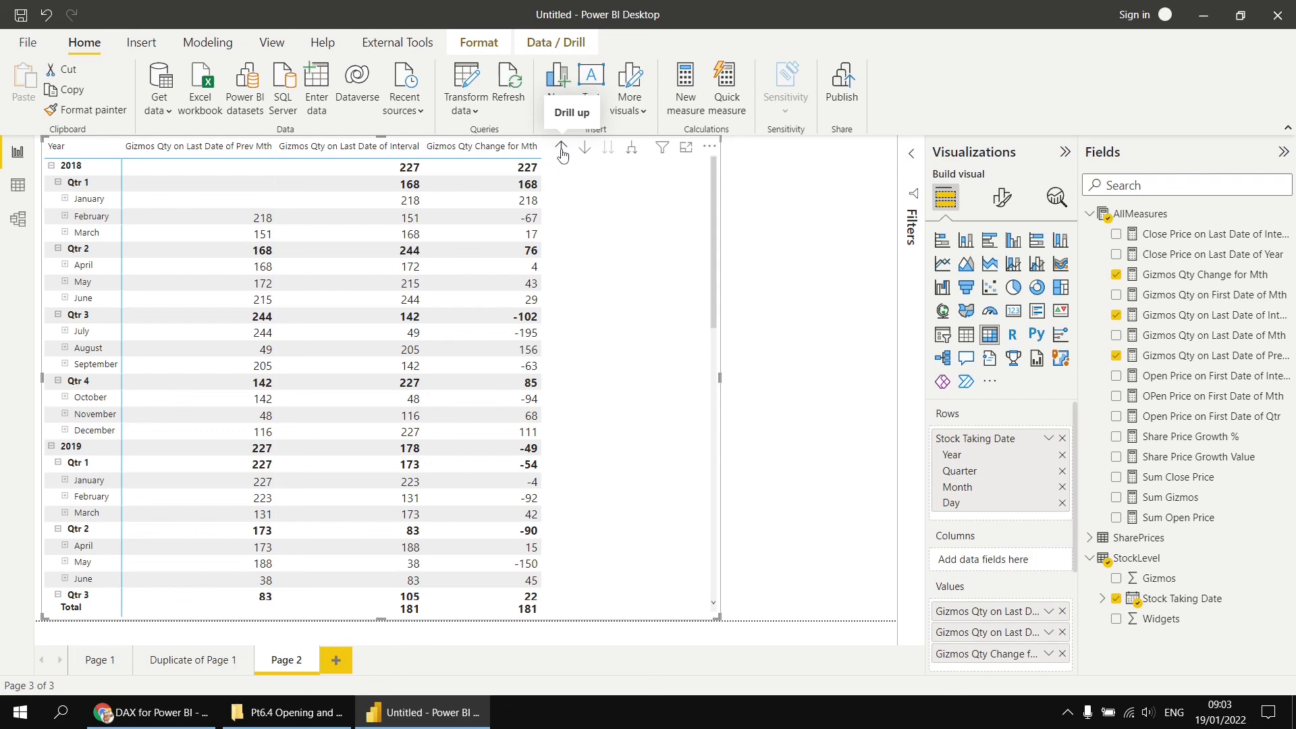
left_click(633, 152)
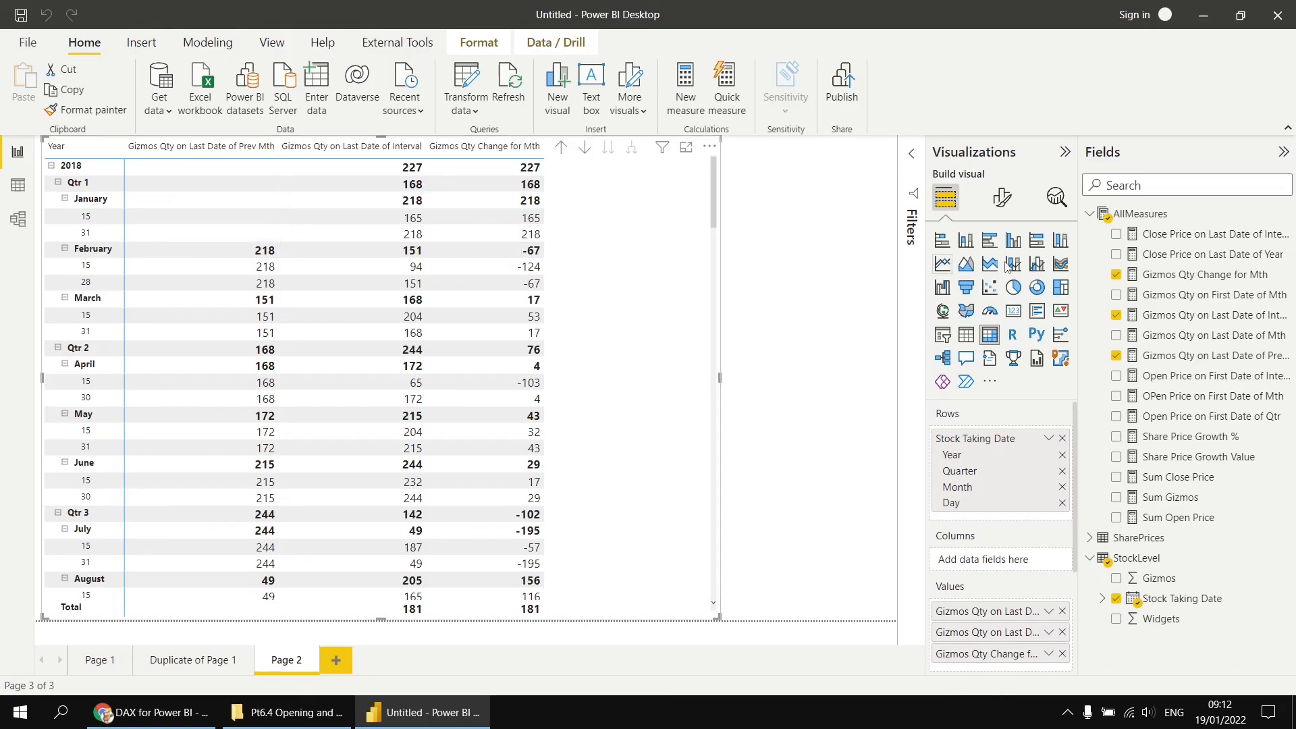
- Open the Gizmos Qty Change for Mth measure and start wrapping its subtraction in IF(NOT(ISBLANK( on a new line
left_click(1175, 280)
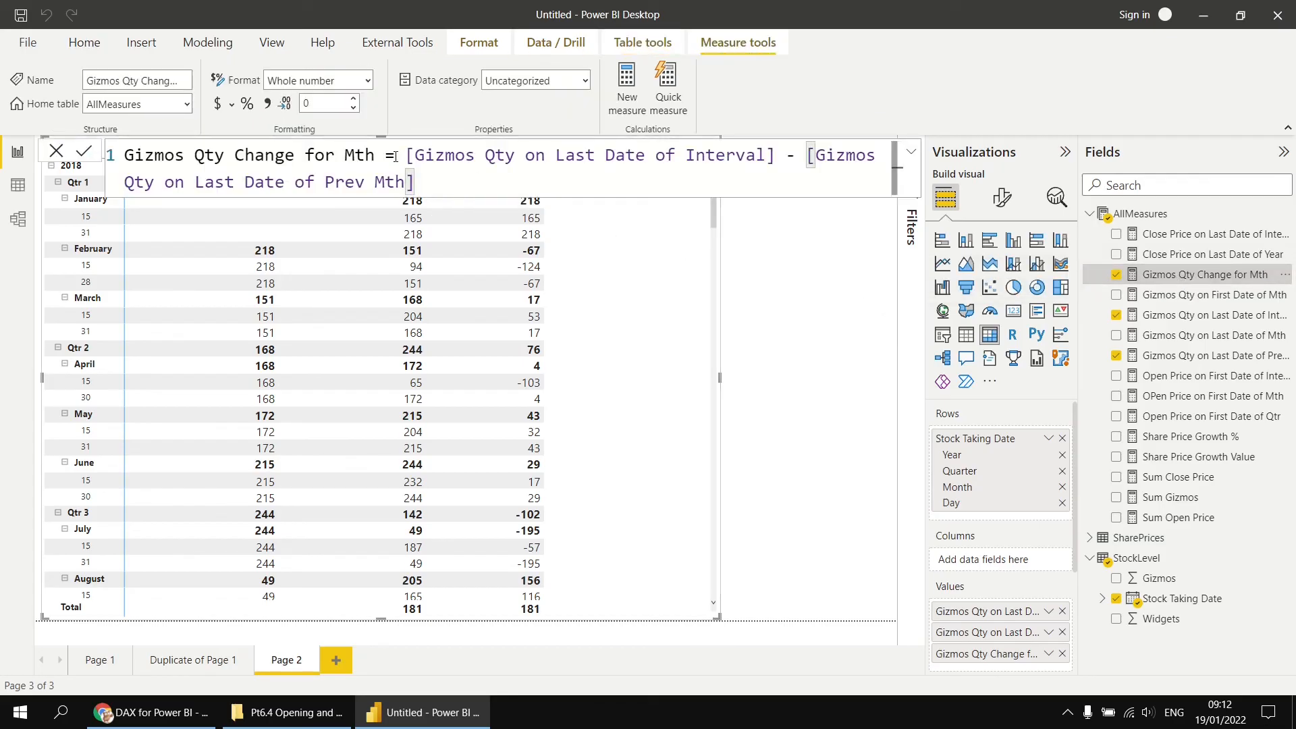
left_click(395, 156)
type("IF(")
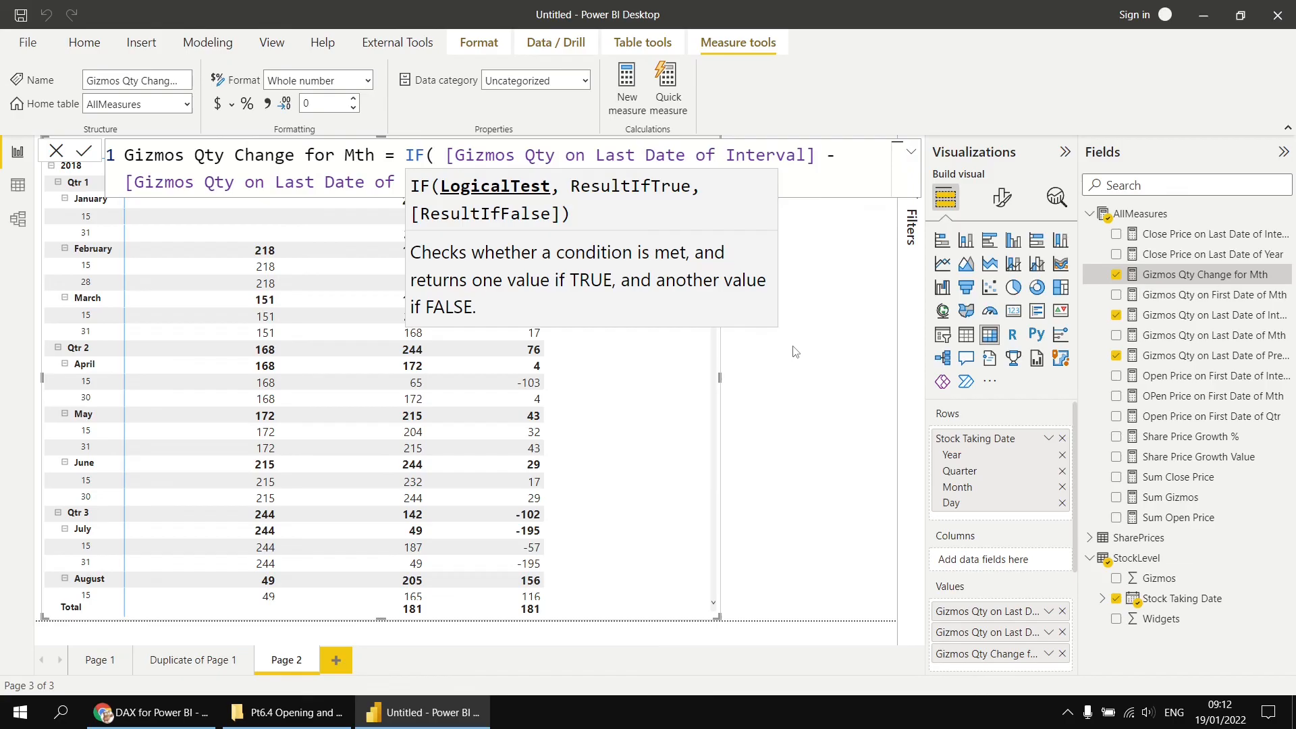
key("shift+Return")
key("shift+Return")
key("BackSpace")
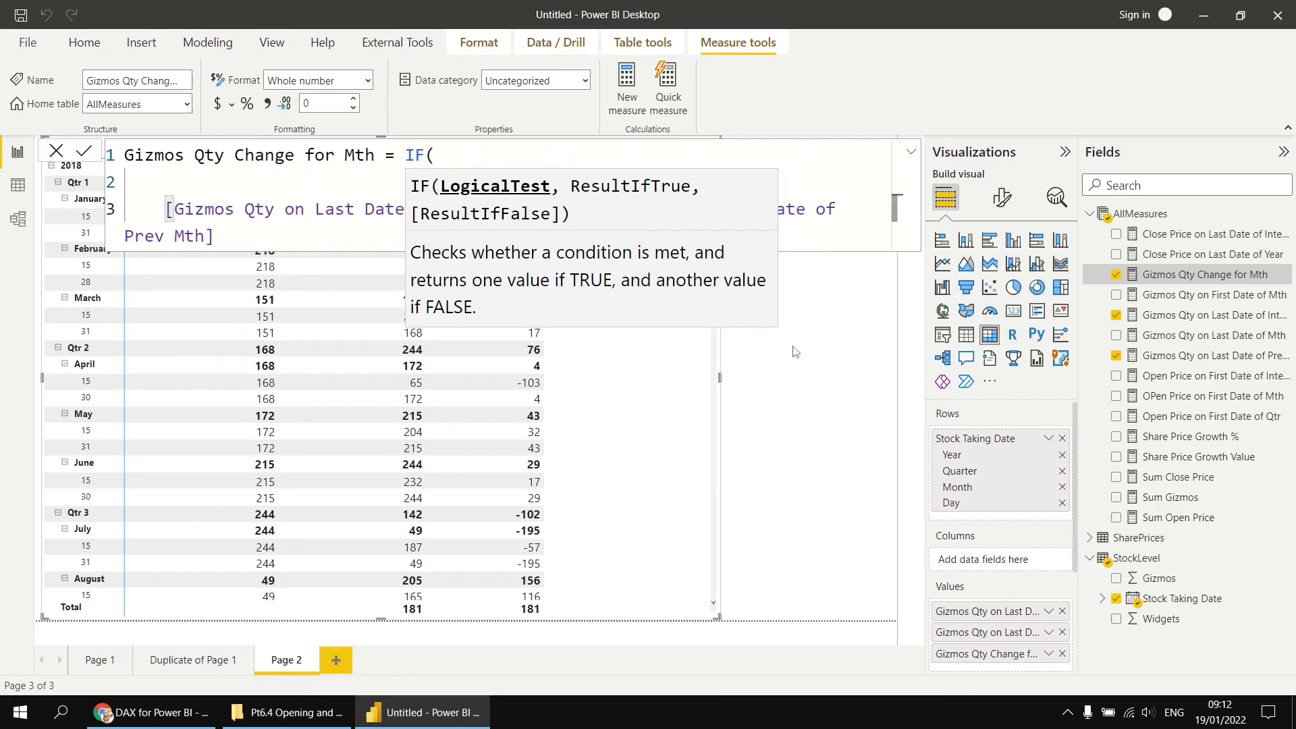
key("Up")
key("Escape")
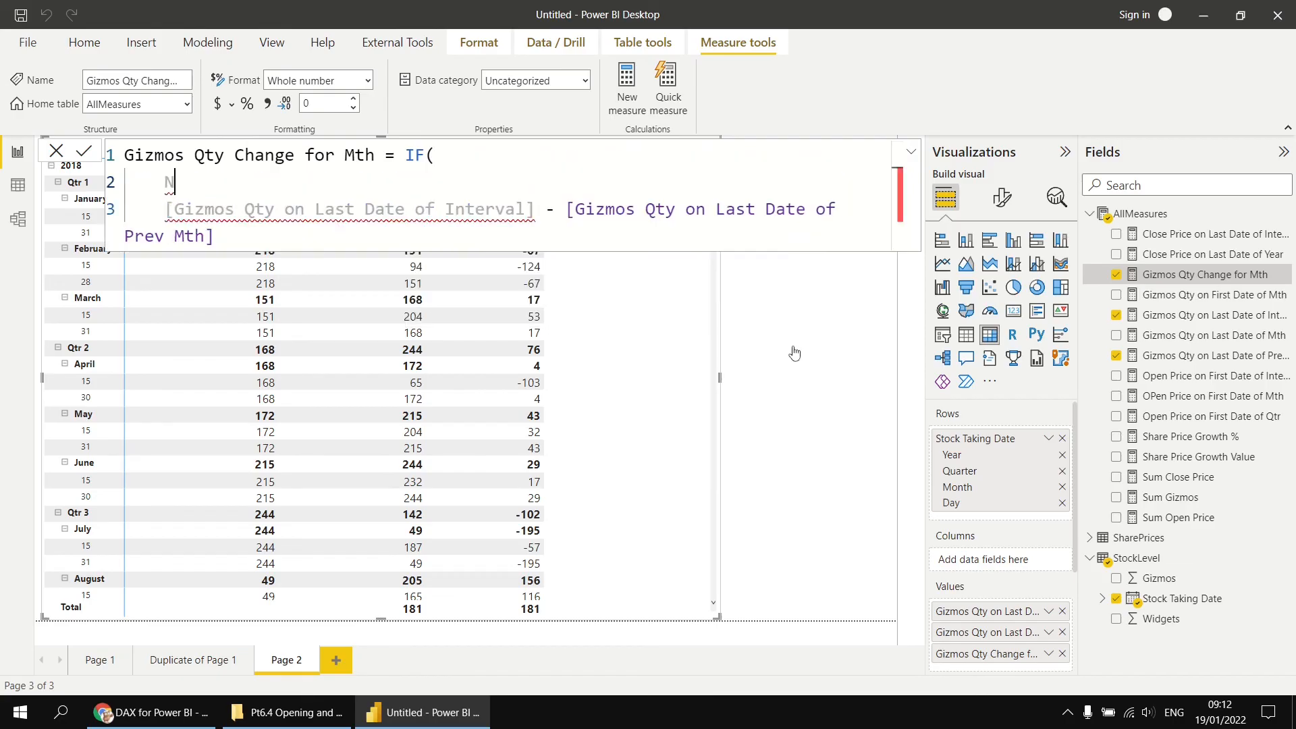
type("NOT(ISBLANK(")
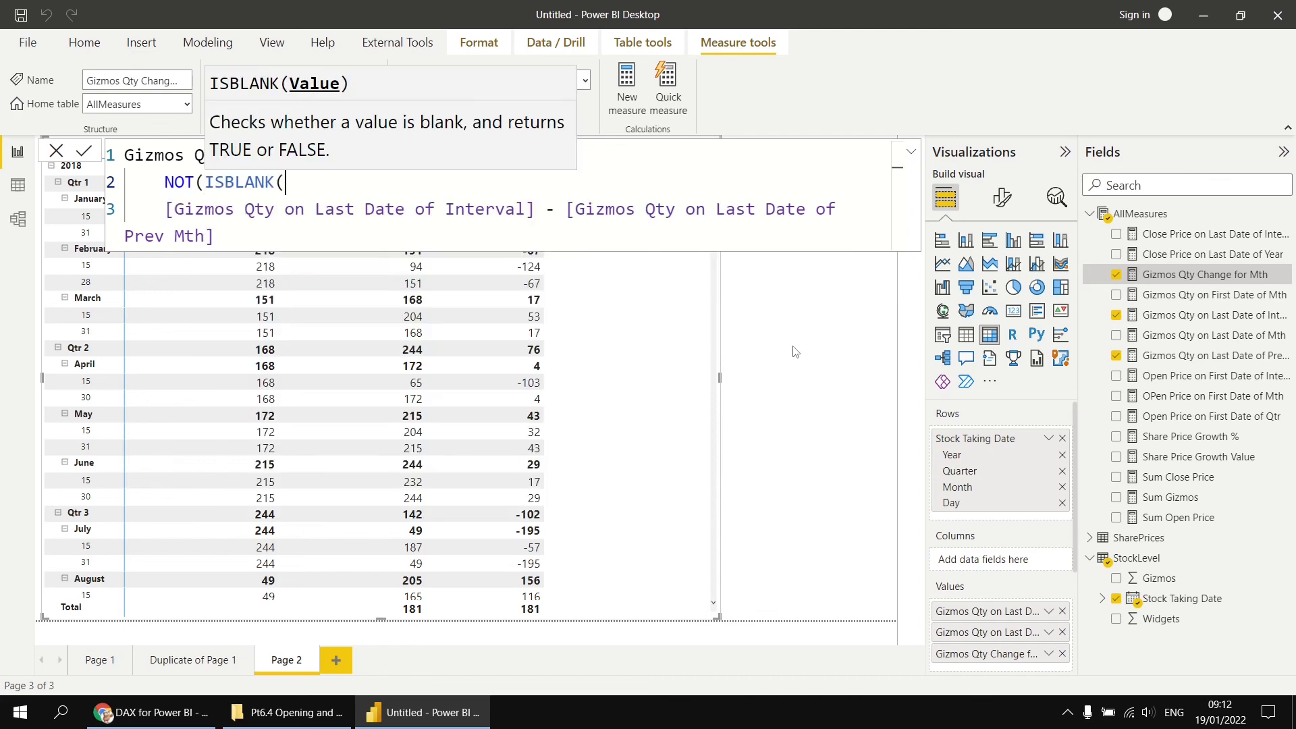
type("[")
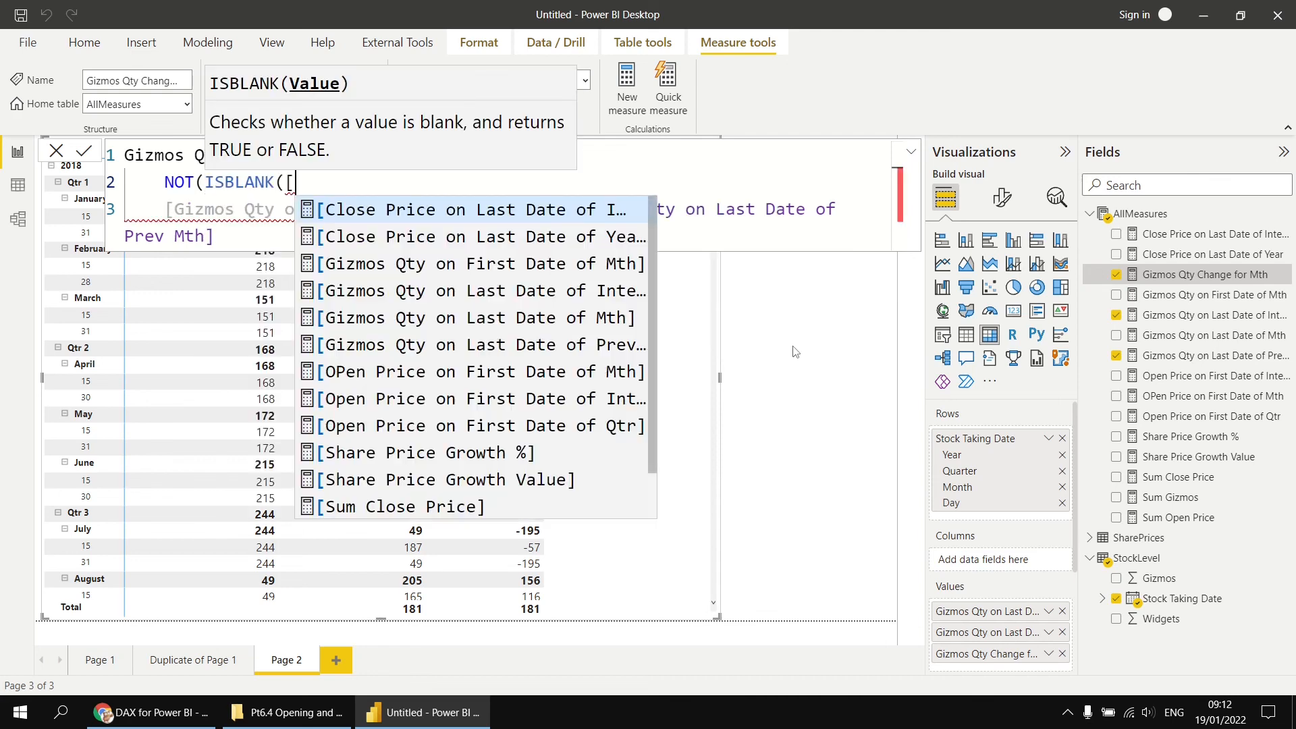
- Complete the condition with [Gizmos Qty on Last Date of Prev Mth], close the IF around the subtraction, and commit the measure
key("Down")
key("Down")
key("Down")
key("Down")
key("Down")
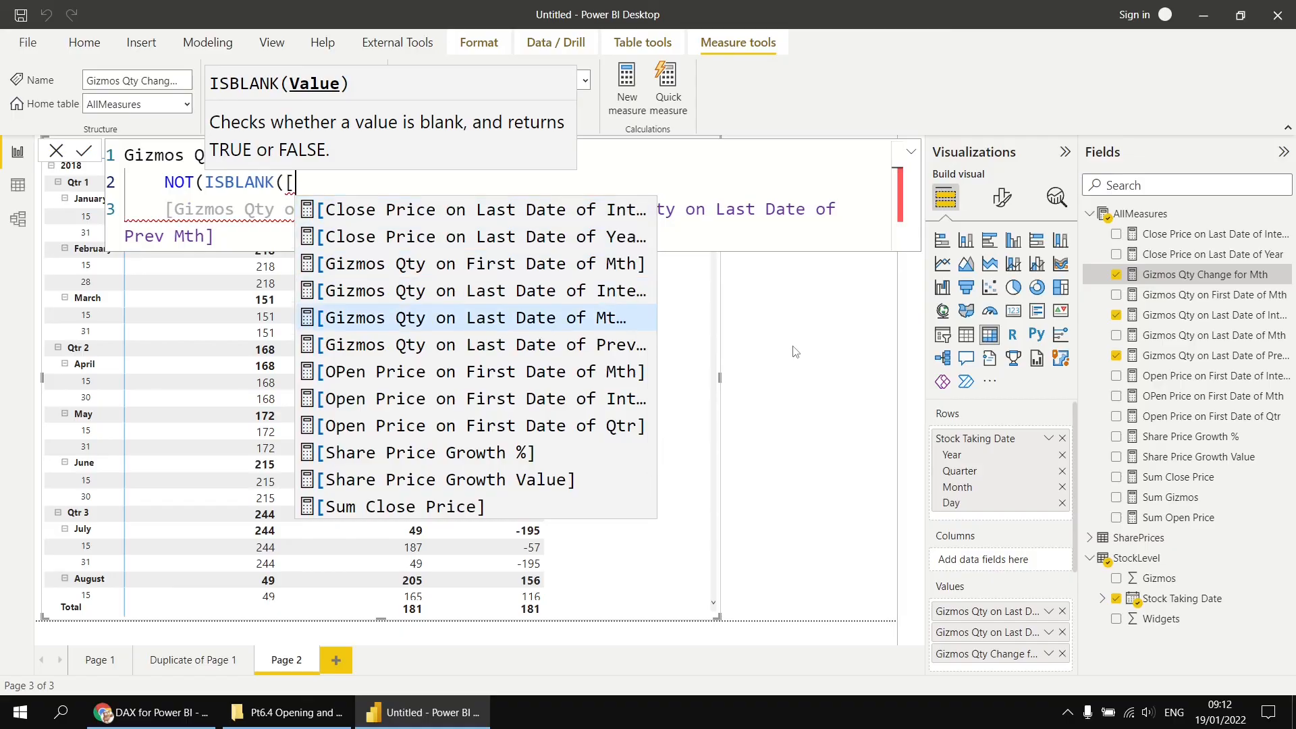
key("Tab")
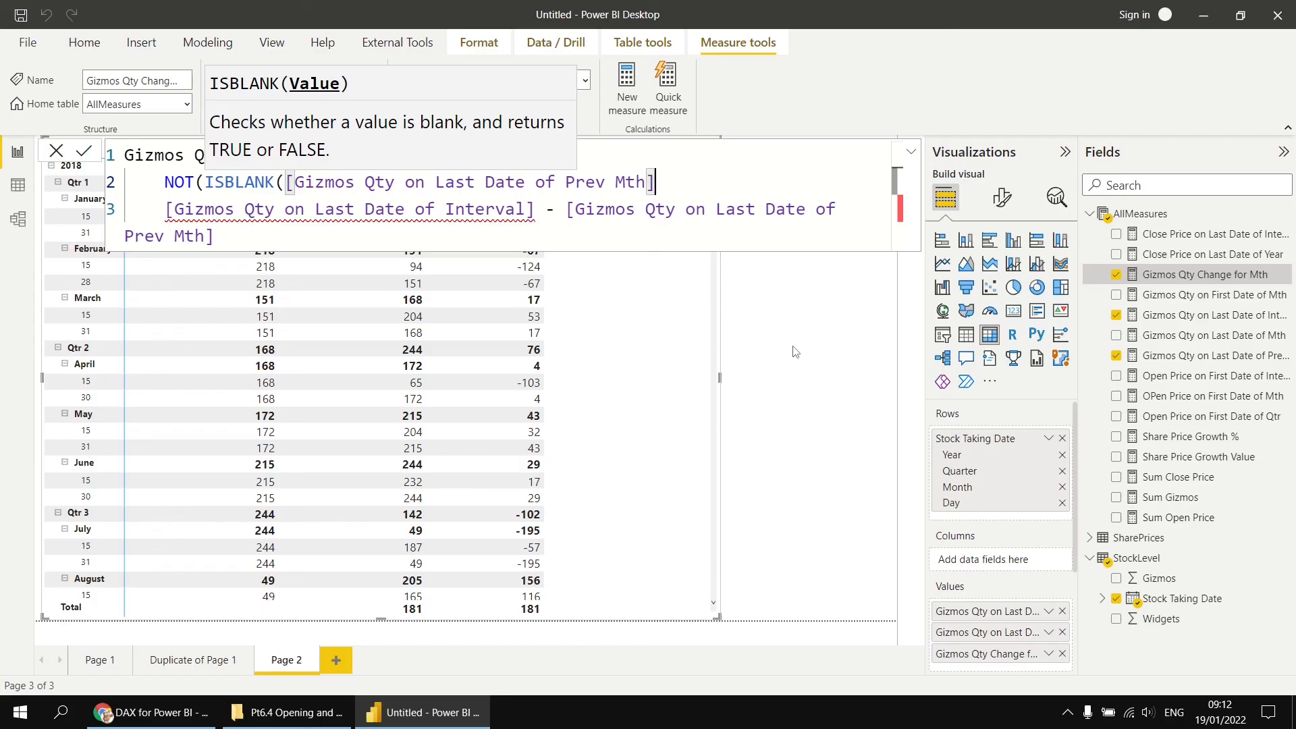
type("))")
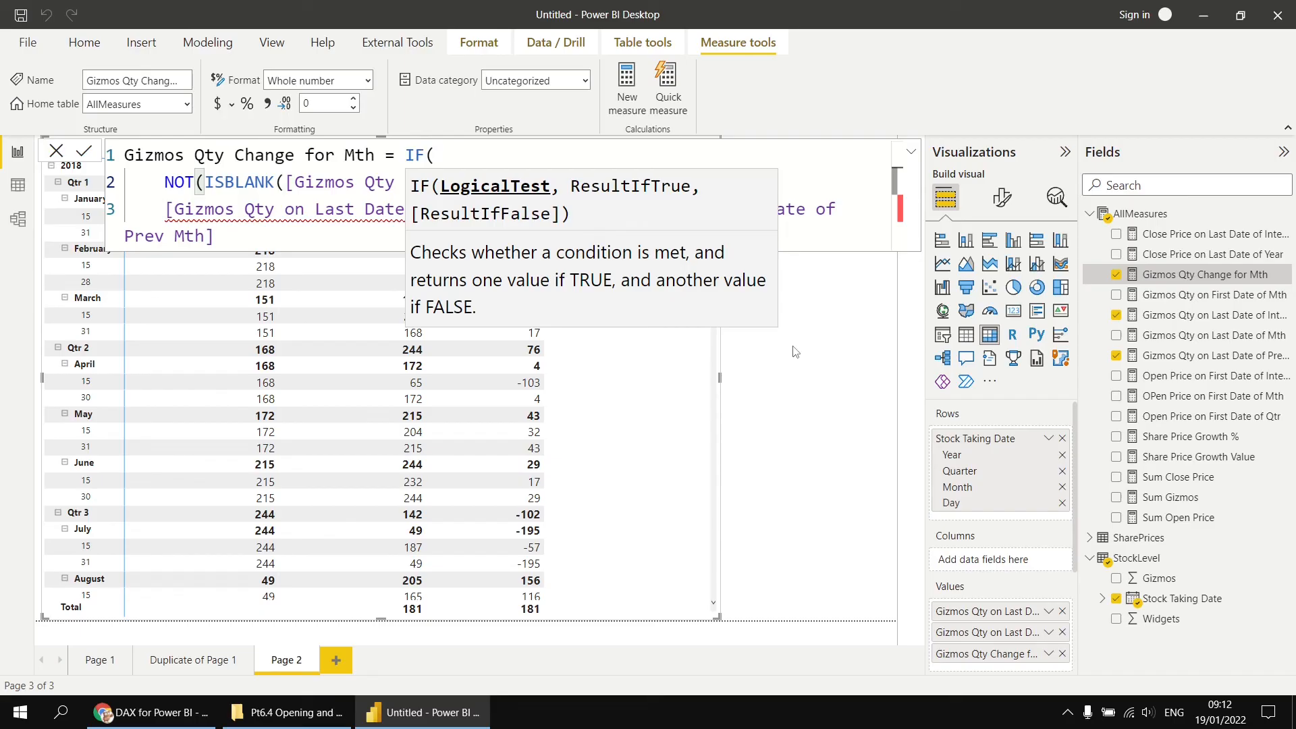
type(",")
key("Return")
key("Delete")
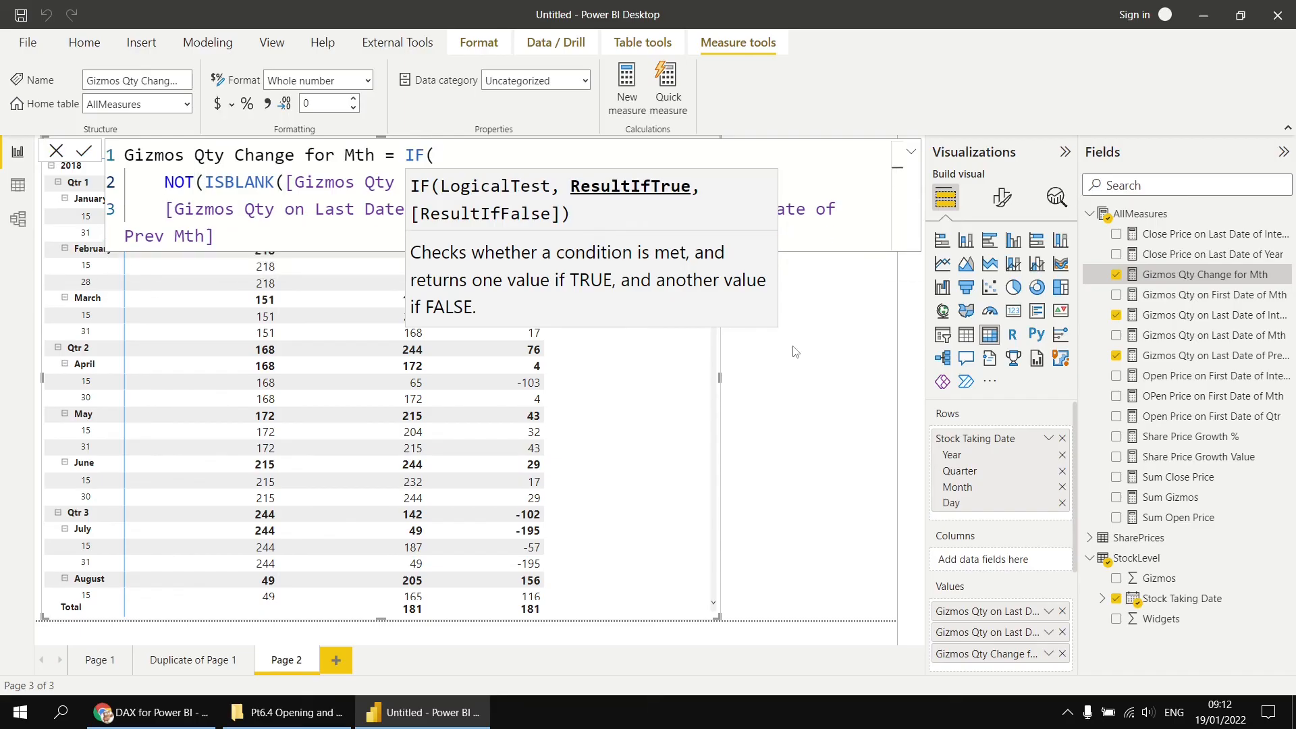
left_click(266, 229)
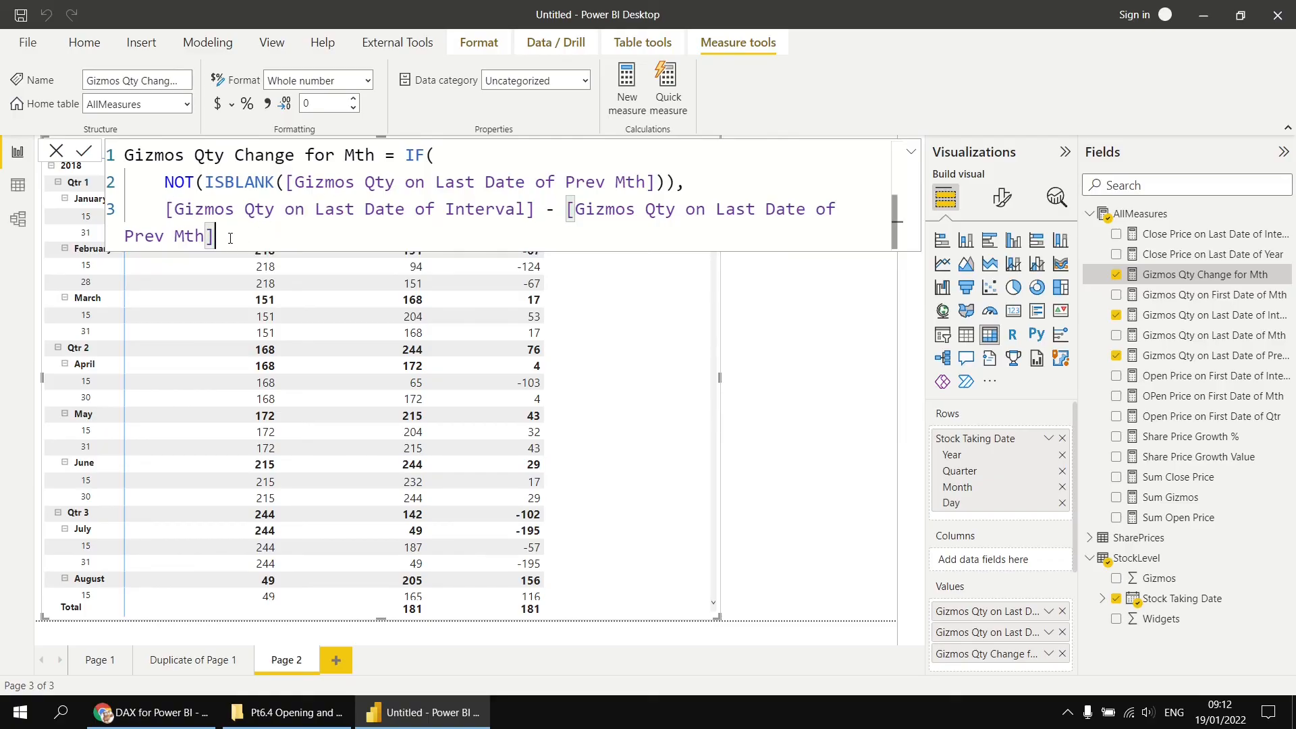
key("Return")
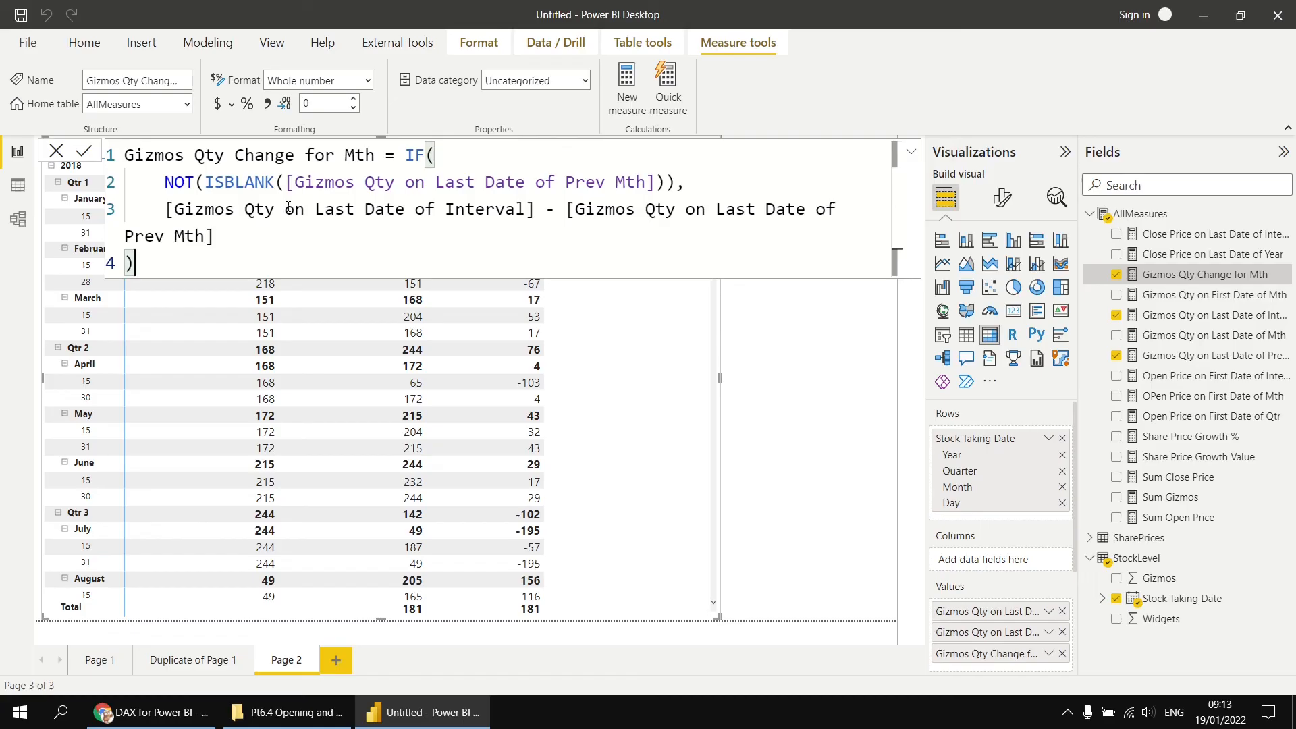
left_click(84, 151)
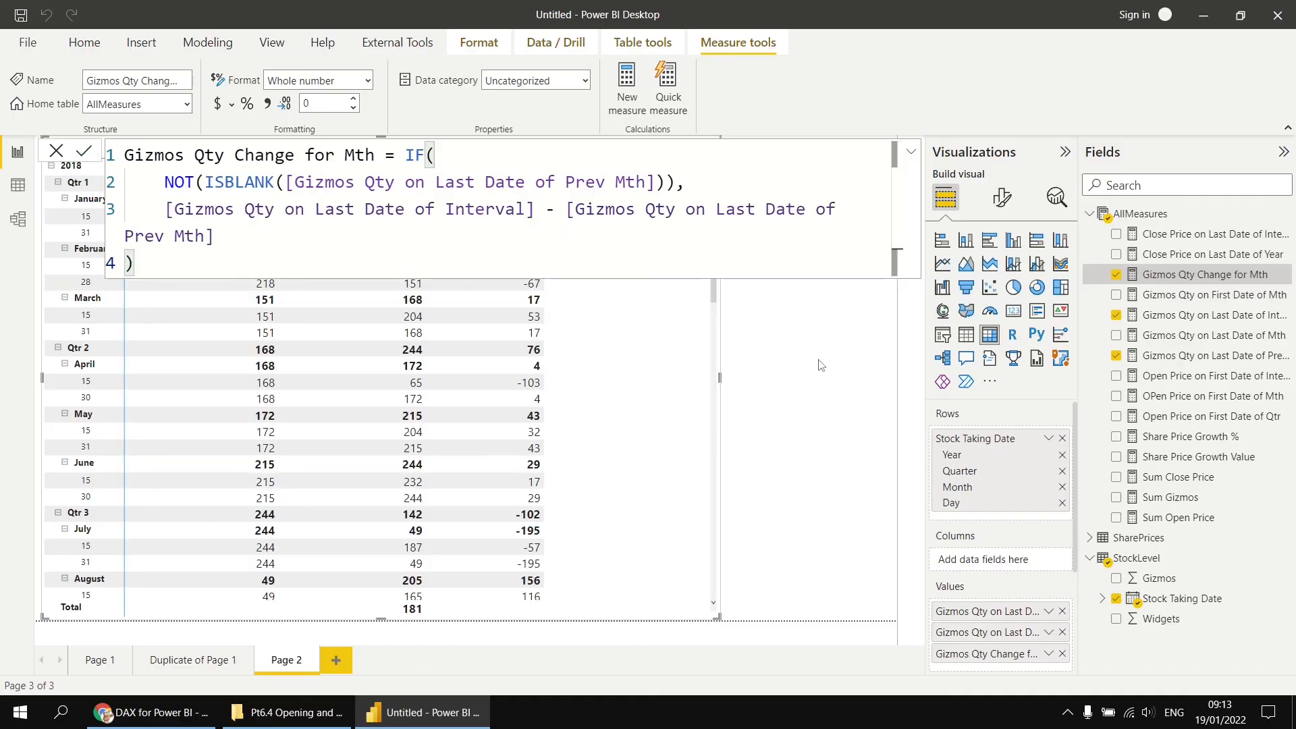
left_click(733, 362)
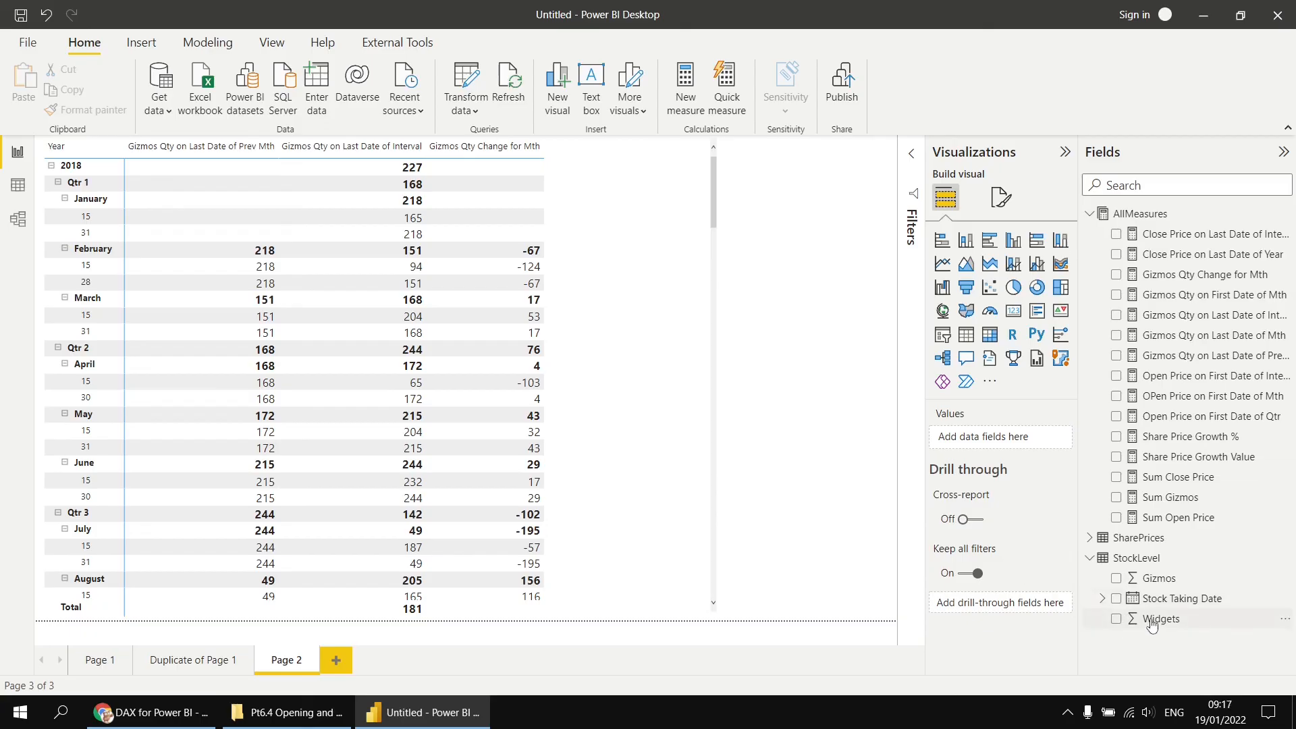
- Duplicate Page 2 as a new report page
right_click(286, 663)
left_click(363, 590)
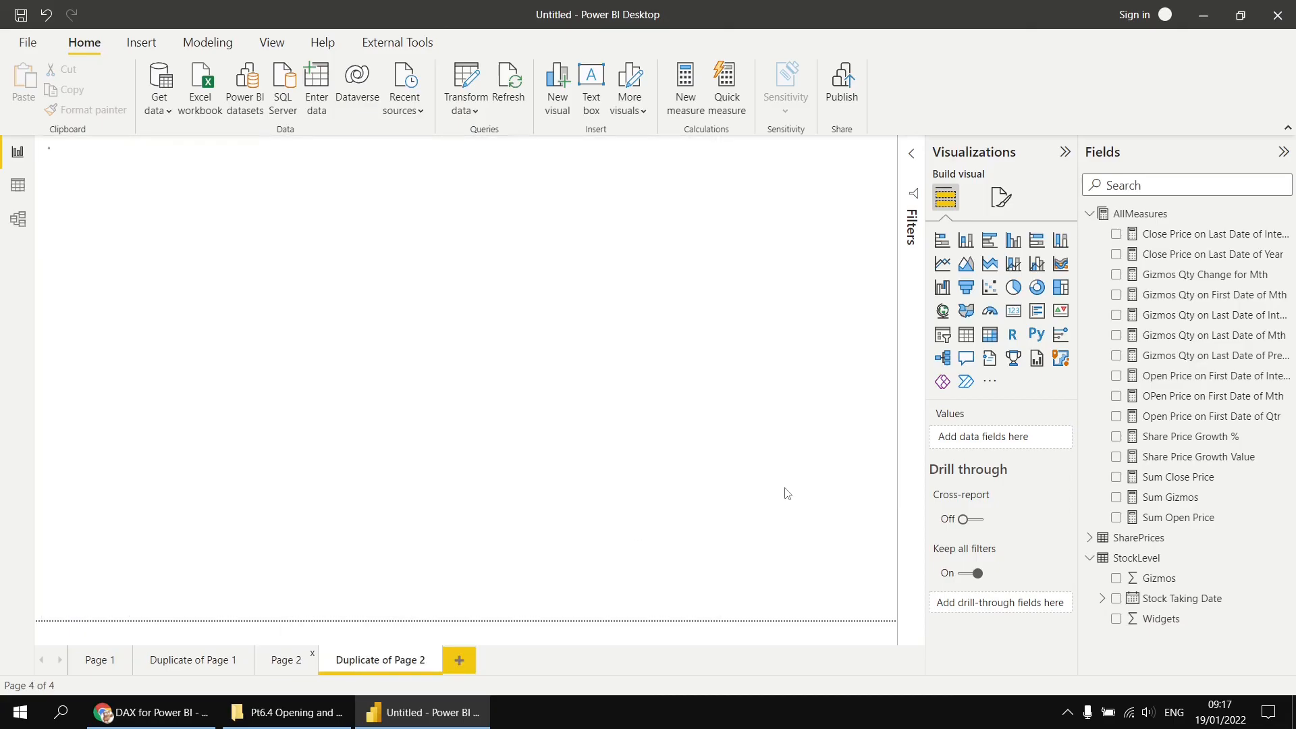
- Remove all three gizmo measures from the copied matrix's values
left_click(665, 491)
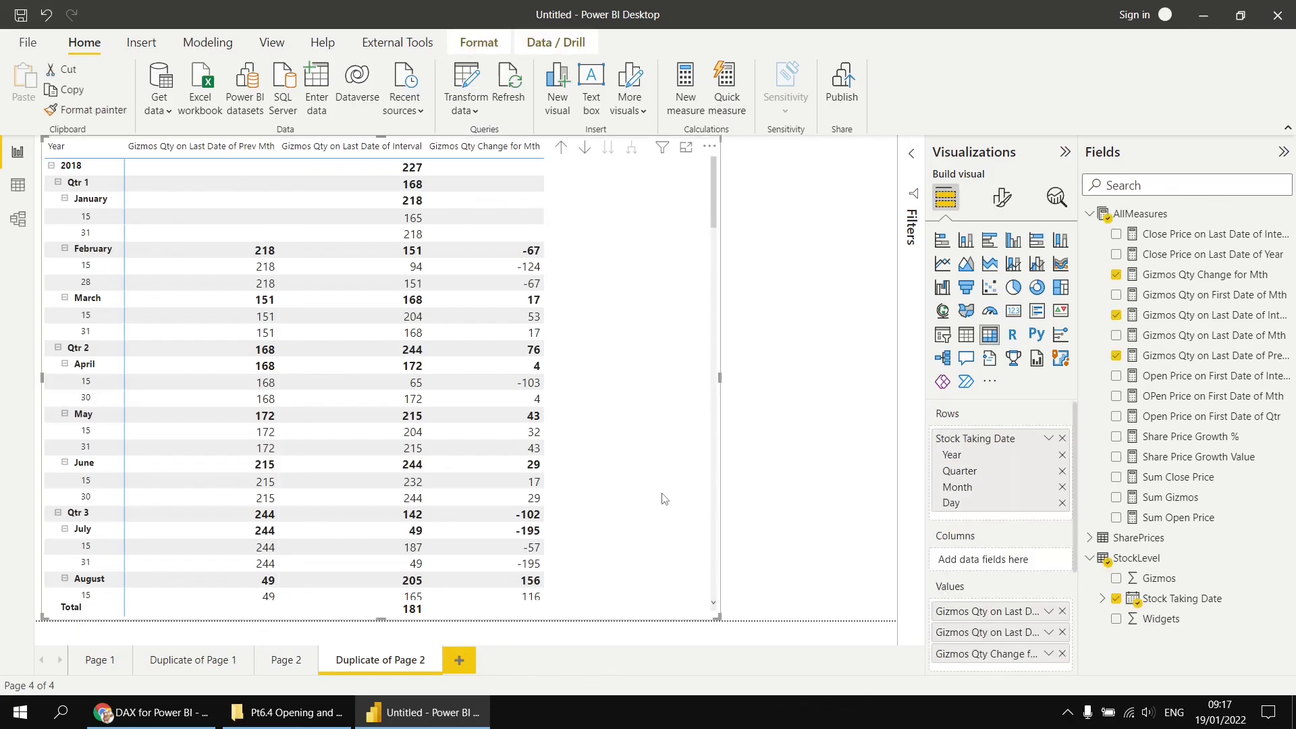
left_click(1064, 612)
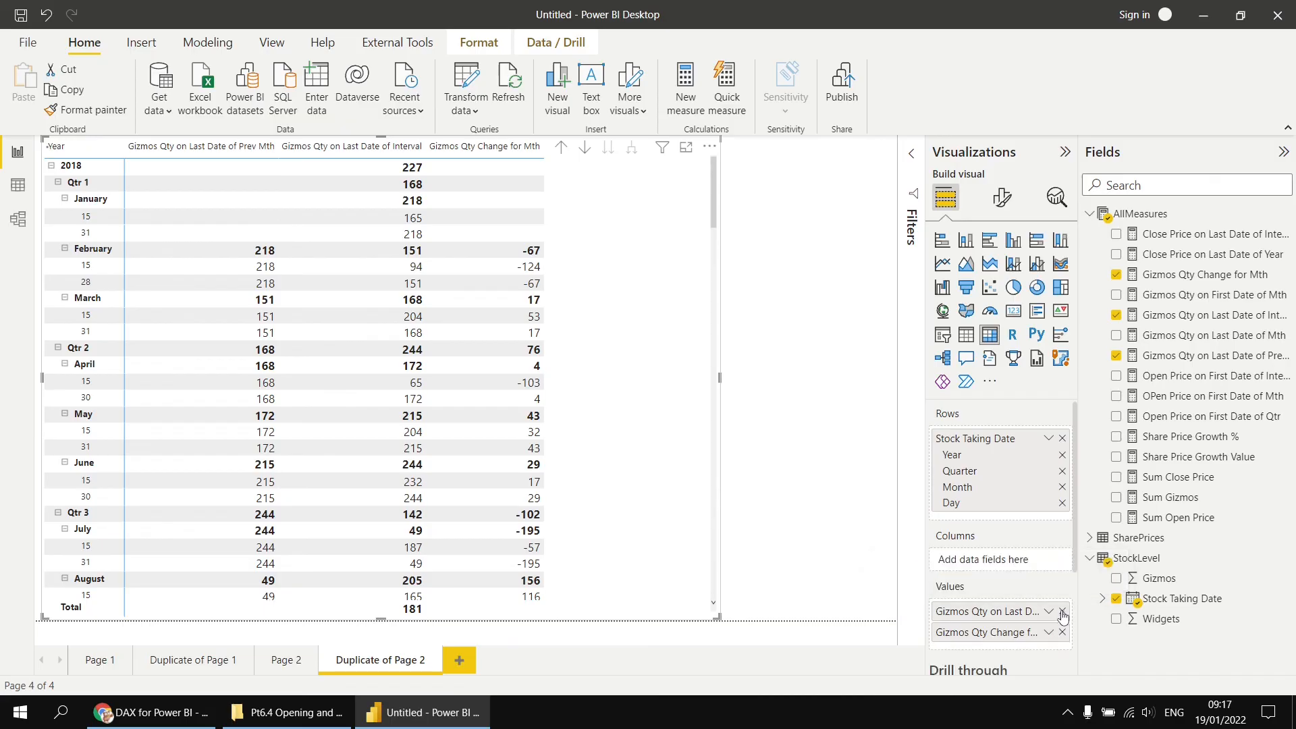
left_click(1063, 611)
left_click(1063, 612)
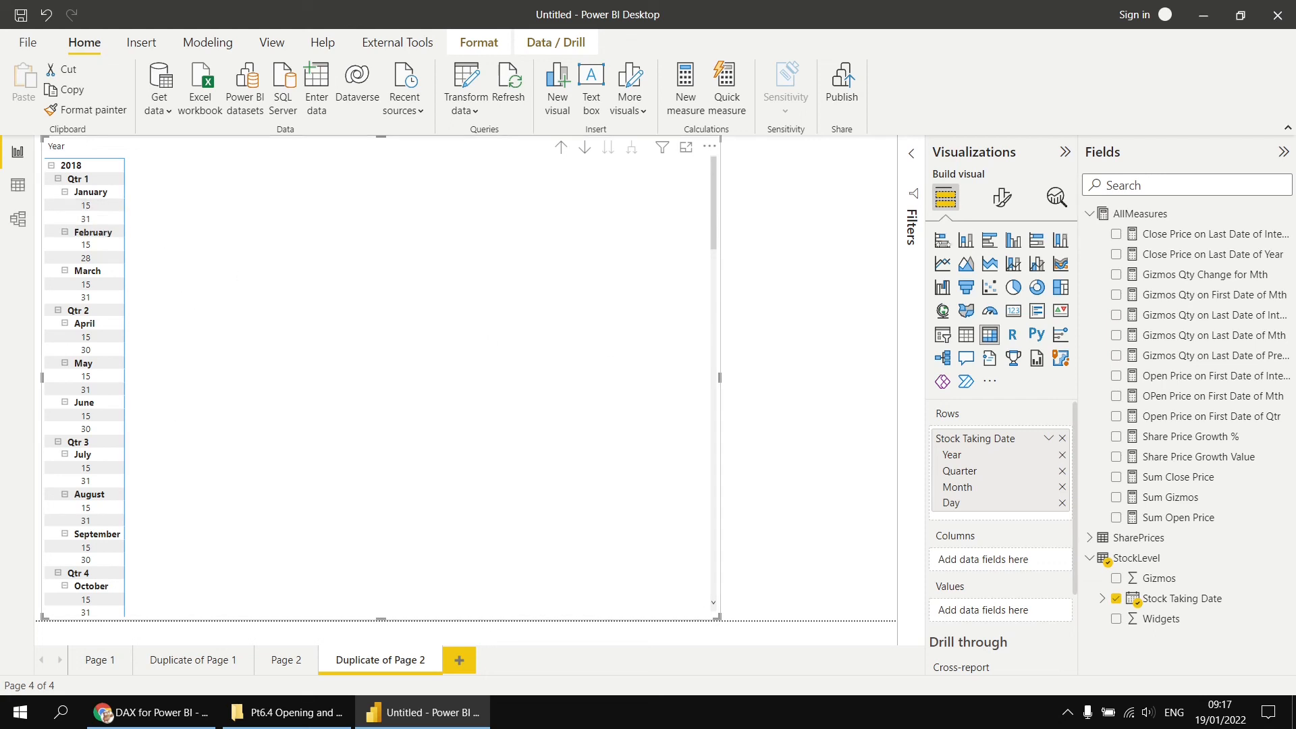
- Clear the is-not-blank filter on the Gizmos Qty on Last Date of Interval measure for this matrix
left_click(912, 153)
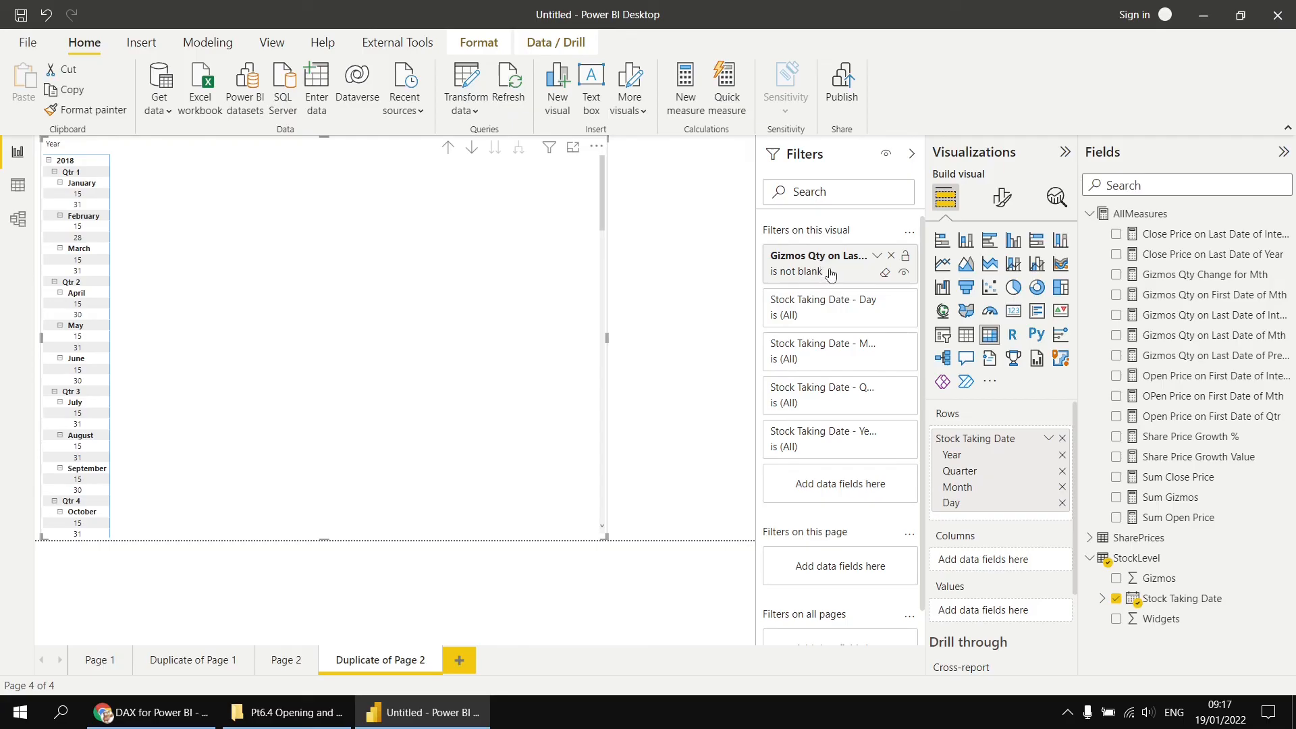
left_click(885, 274)
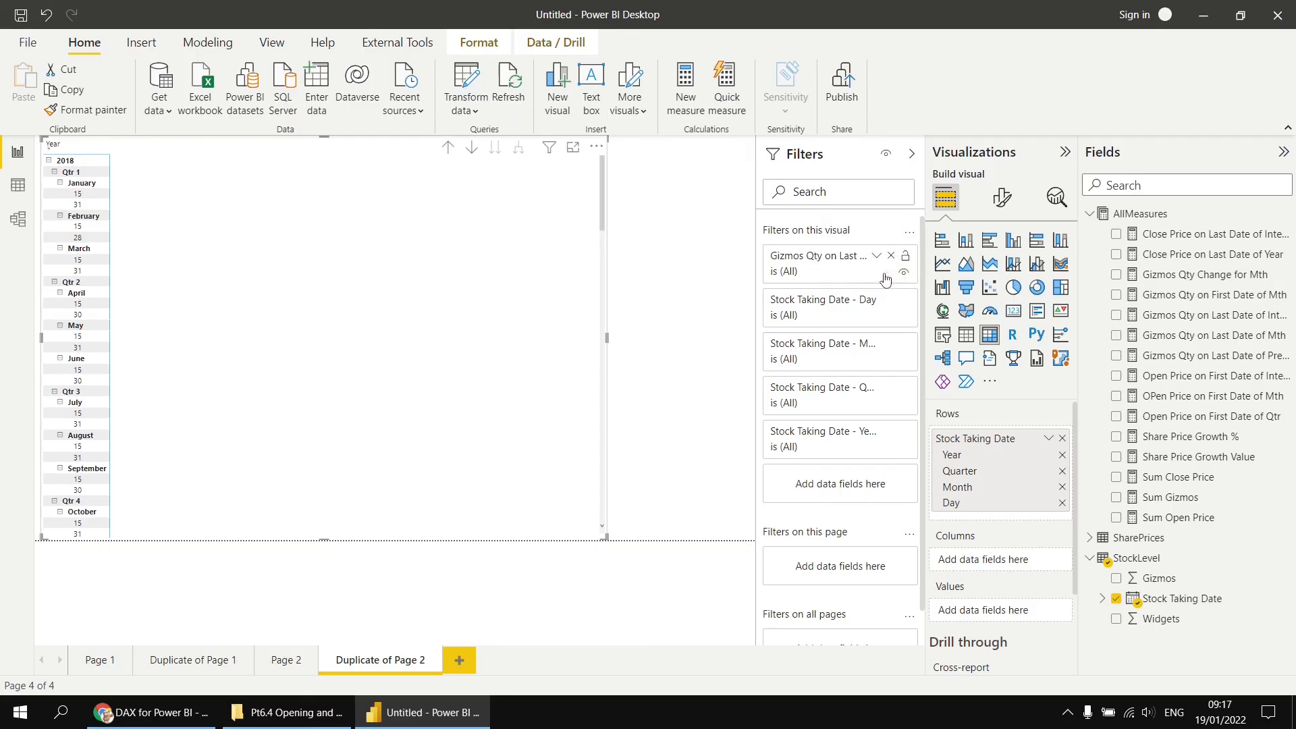
left_click(912, 155)
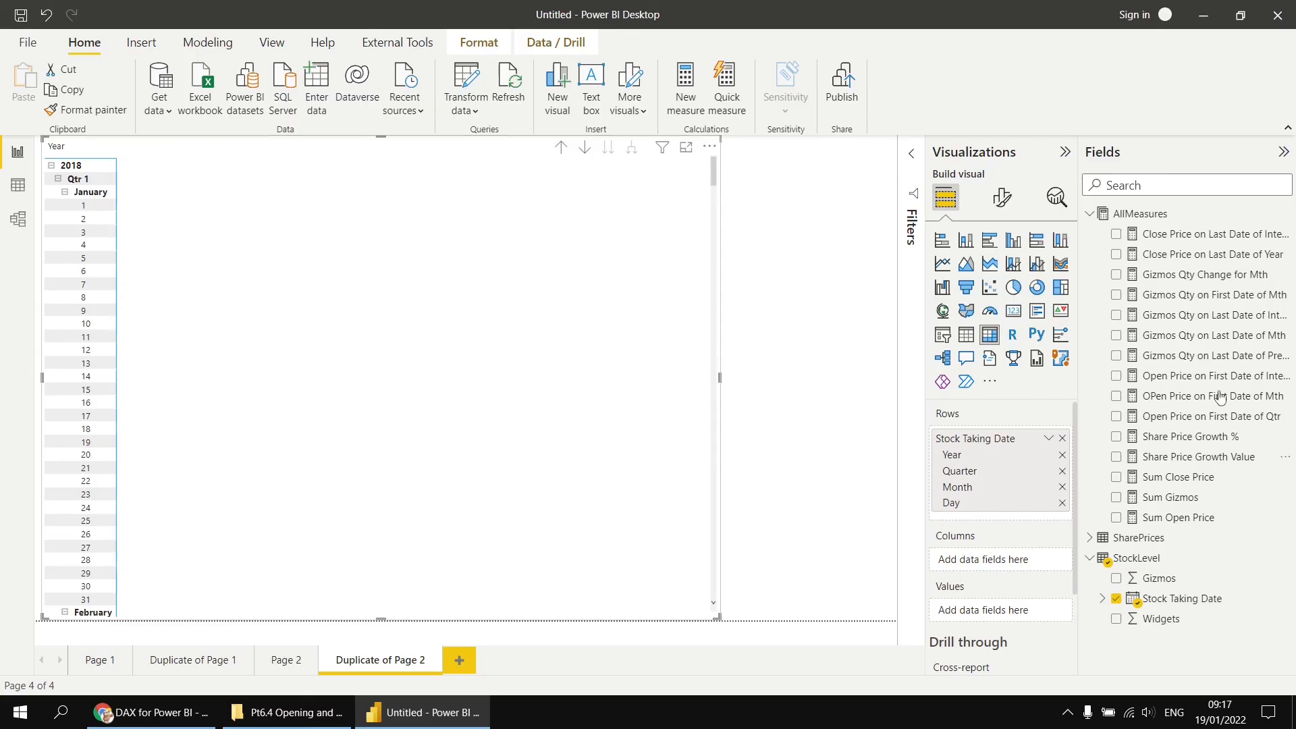
- Create measure Sum Widgets = SUM(StockLevel[Widgets]) in AllMeasures and add it to the matrix values
right_click(1144, 214)
left_click(1093, 233)
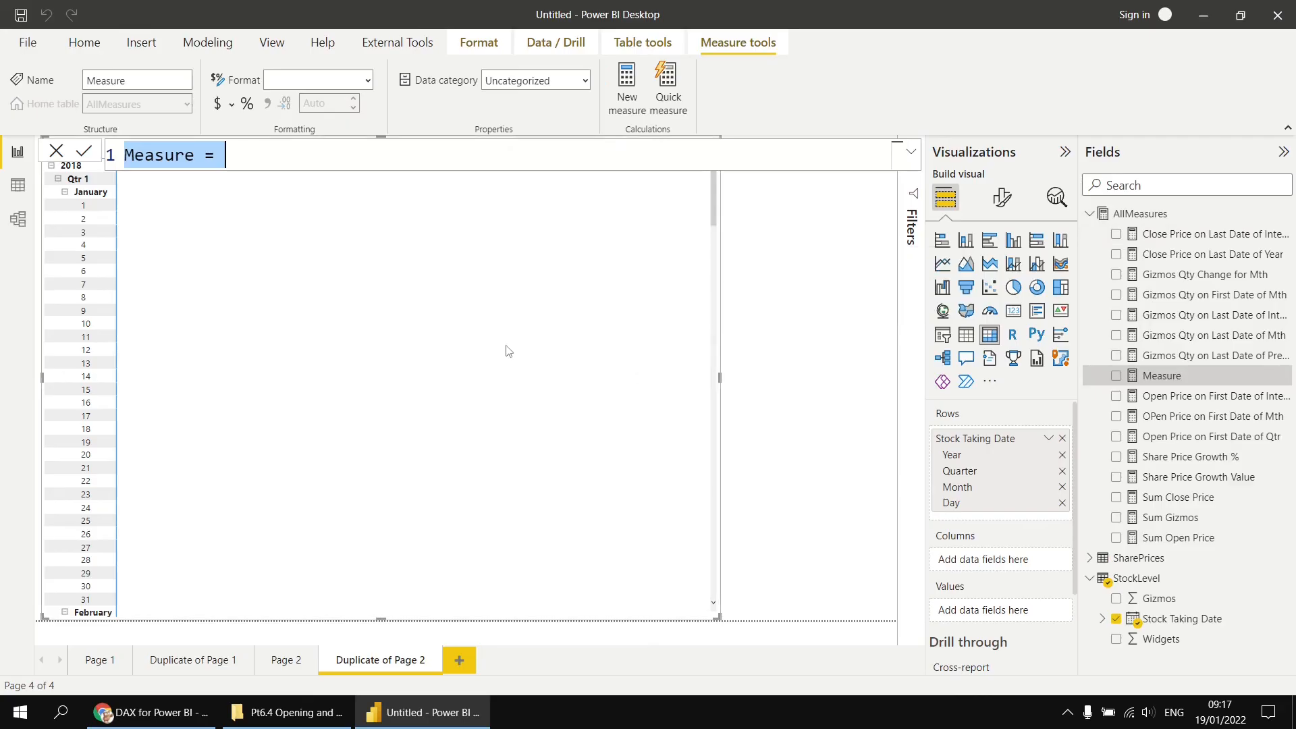
type("Sum Widgets = sum")
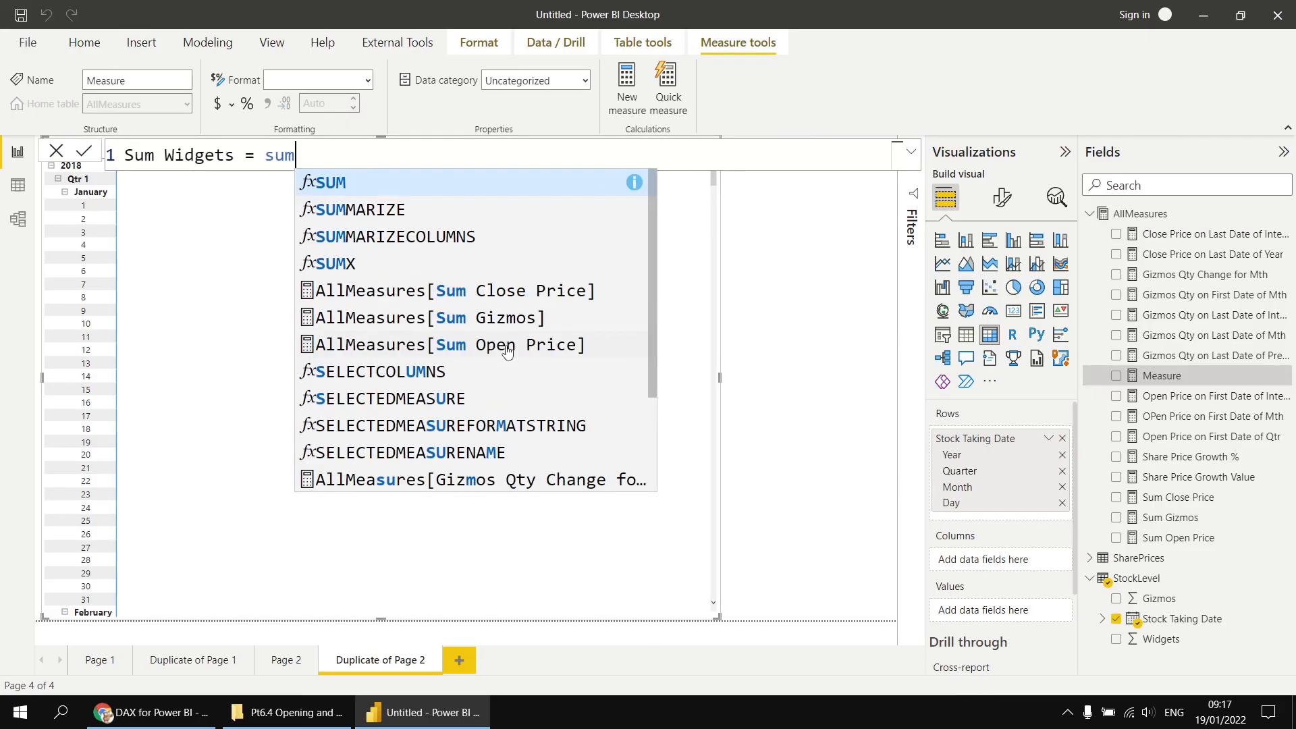
type("(wid")
key("Tab")
type(")")
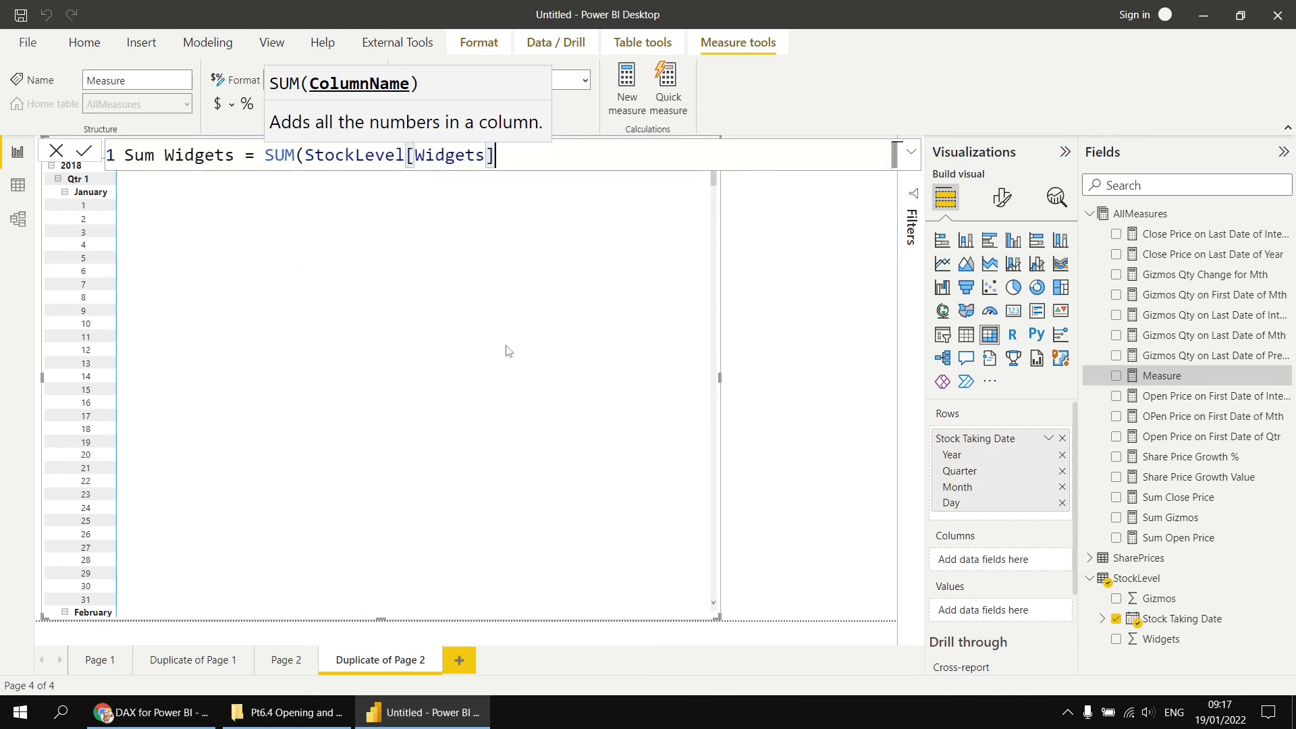
key("Return")
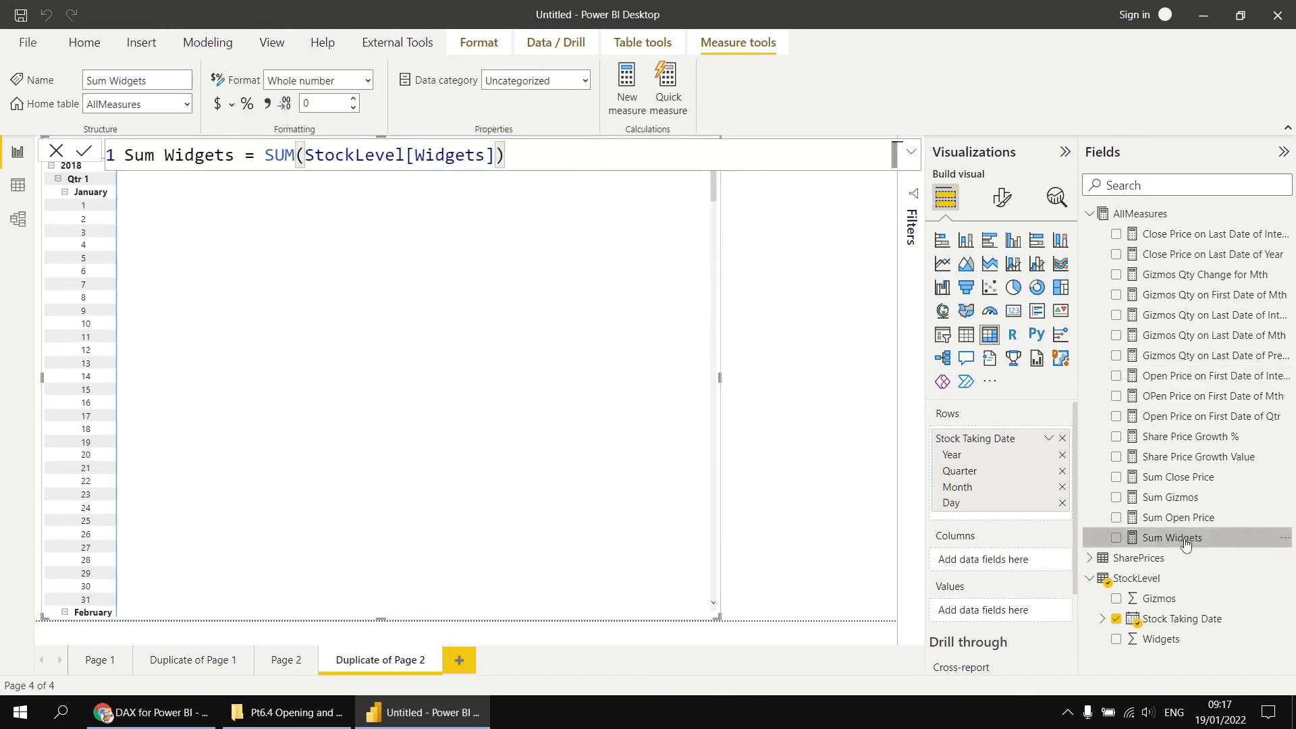
left_click_drag(1187, 547, 286, 405)
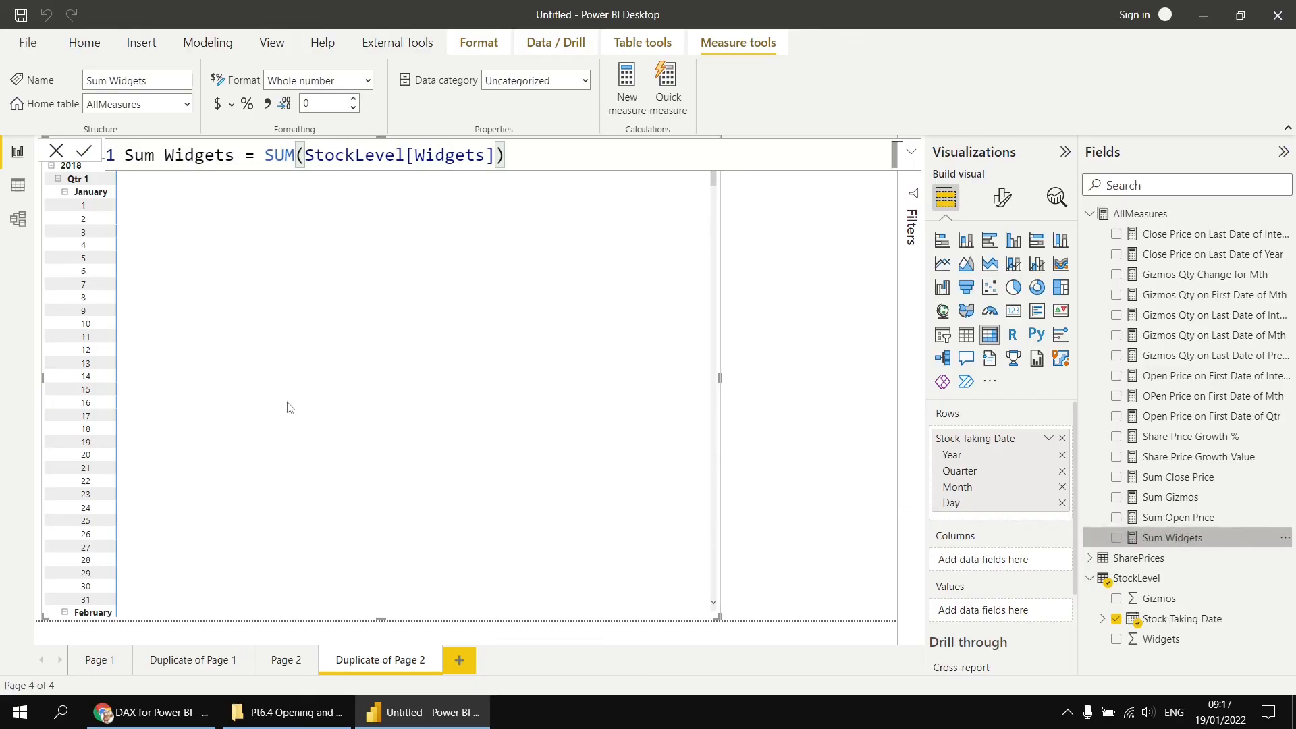
left_click(815, 406)
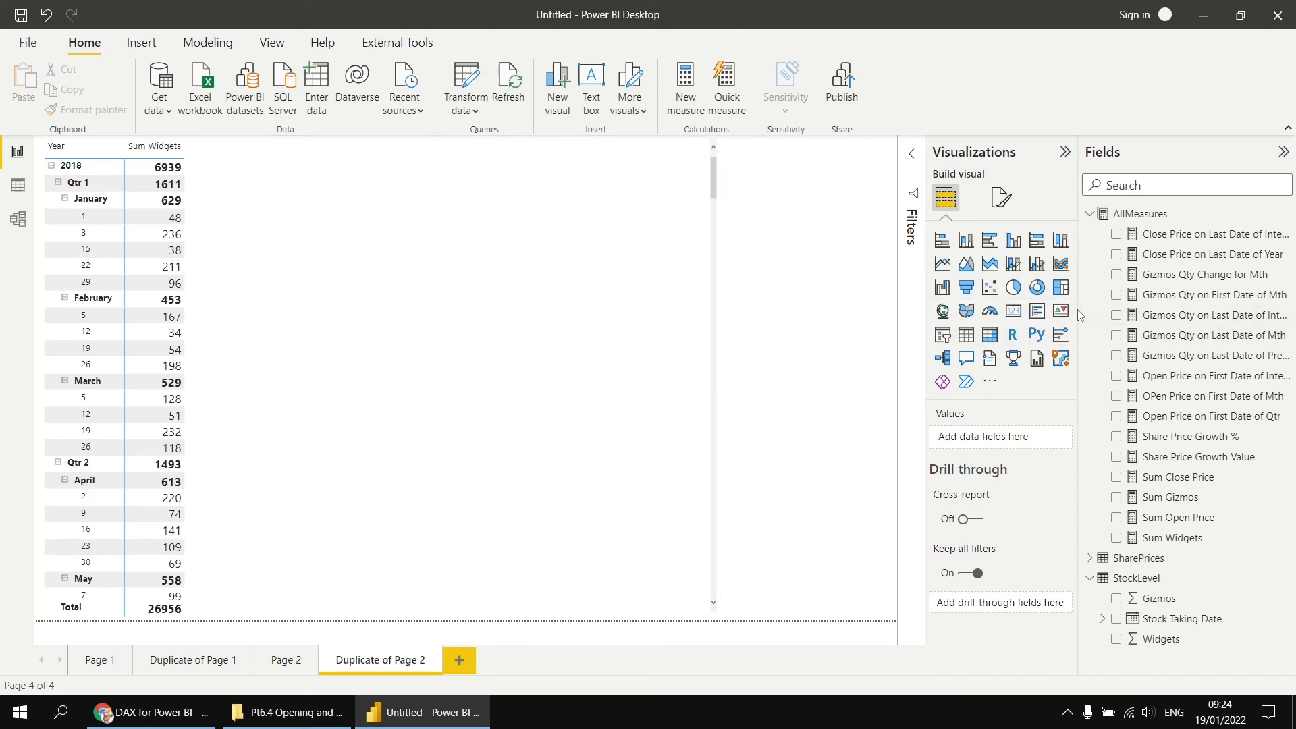
- Copy the Gizmos Qty on Last Date of Interval formula and paste it into a new measure in AllMeasures
left_click_drag(1080, 315, 1058, 314)
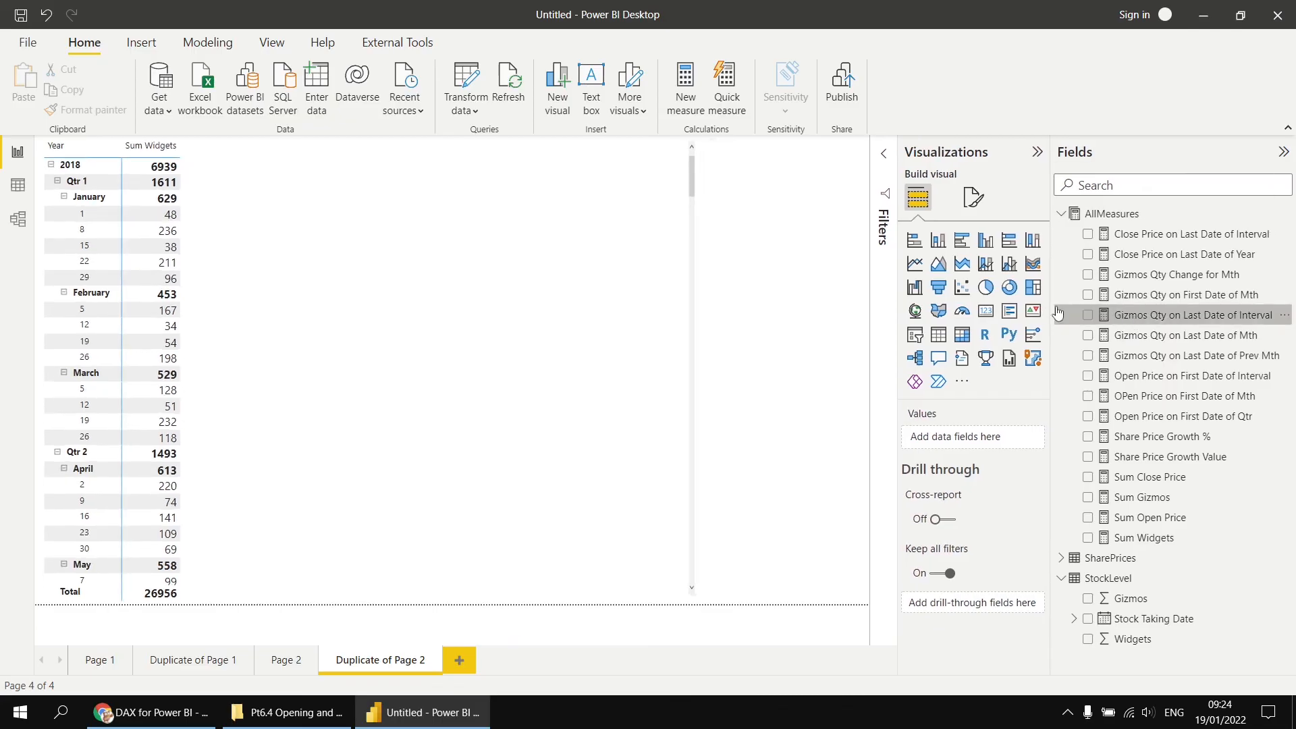
left_click(1058, 315)
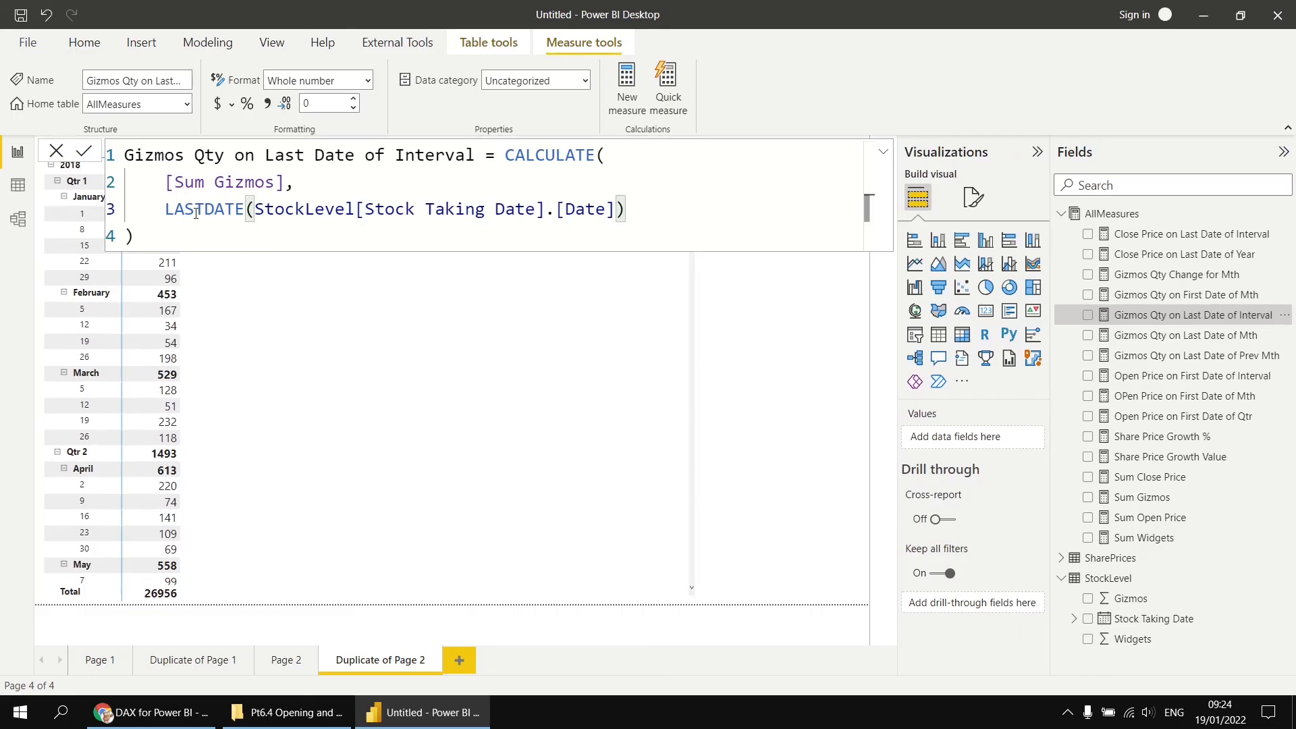
left_click_drag(159, 240, 122, 171)
key("ctrl+c")
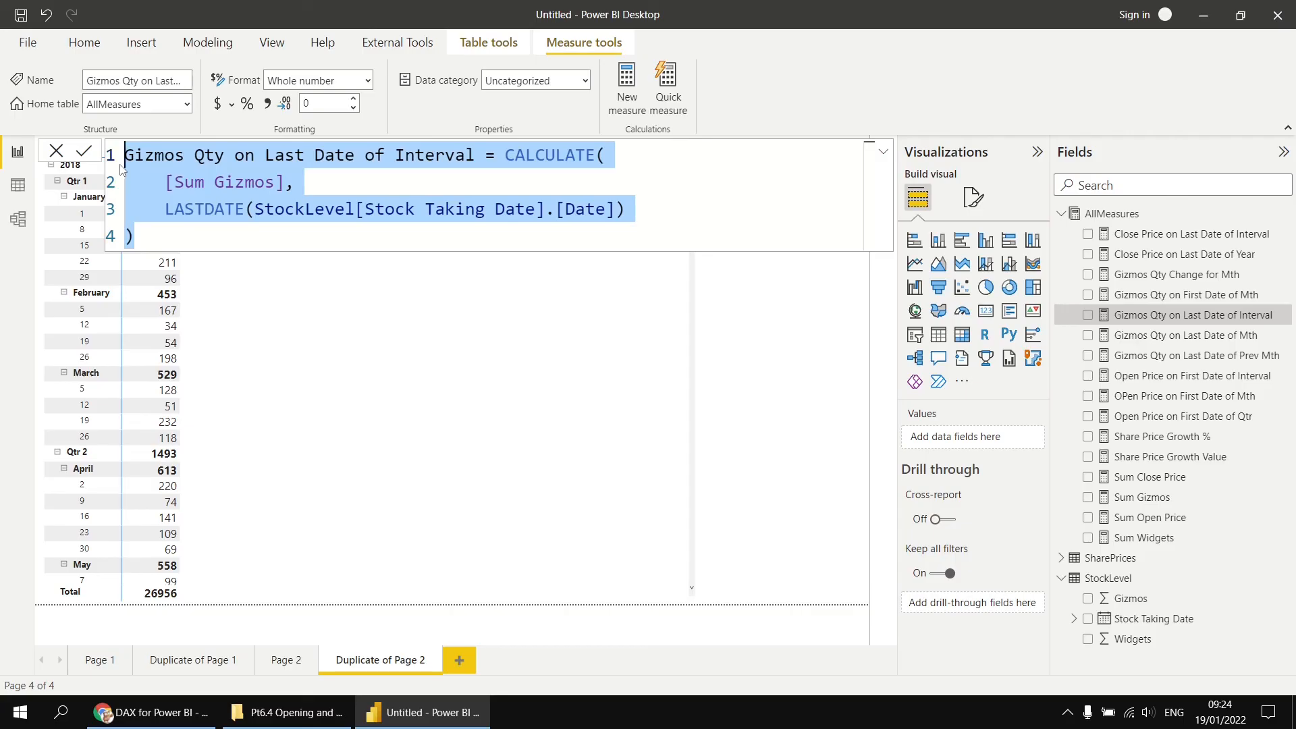
right_click(1111, 217)
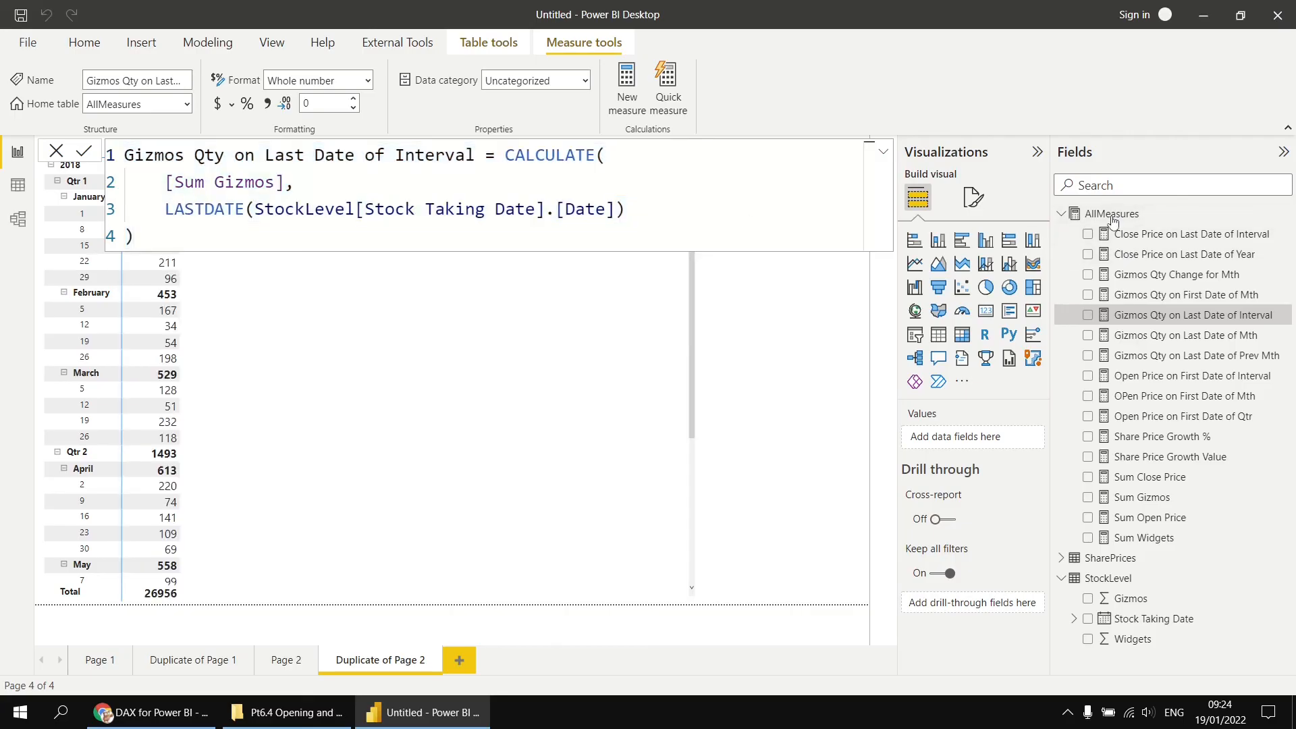
left_click(1124, 226)
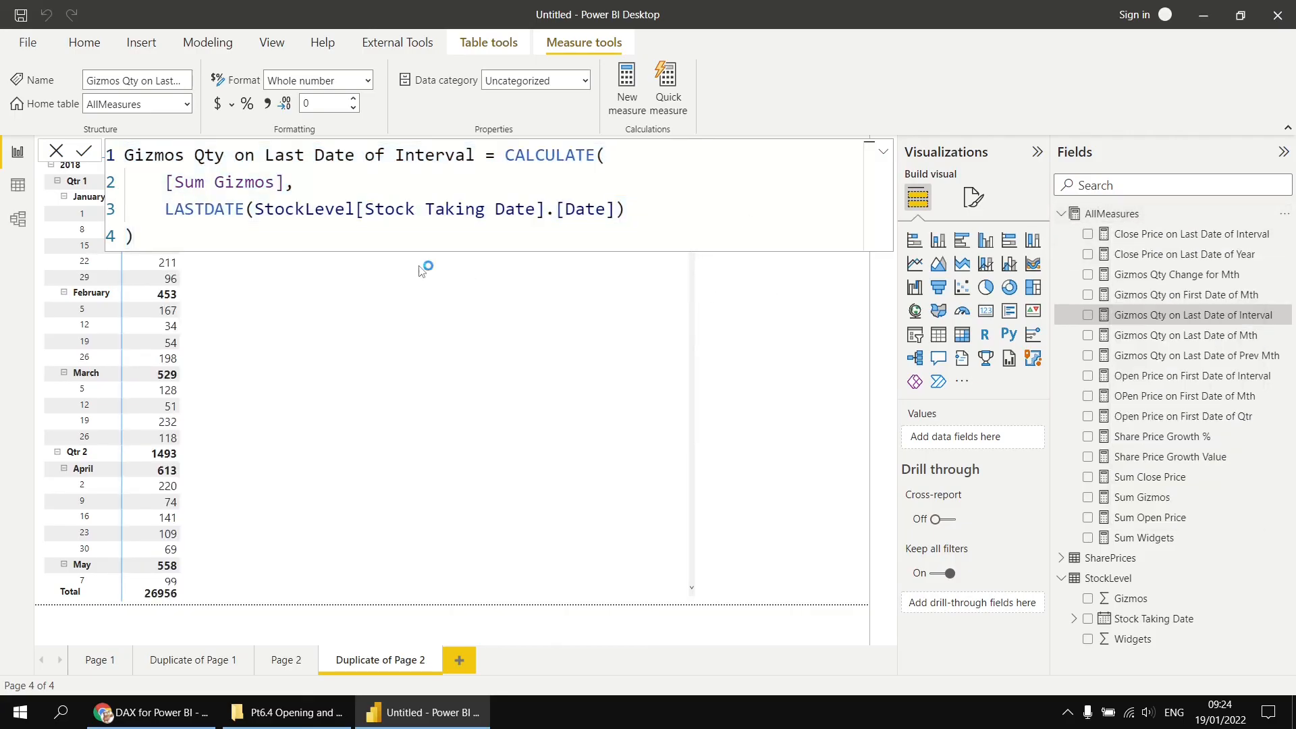
key("ctrl+v")
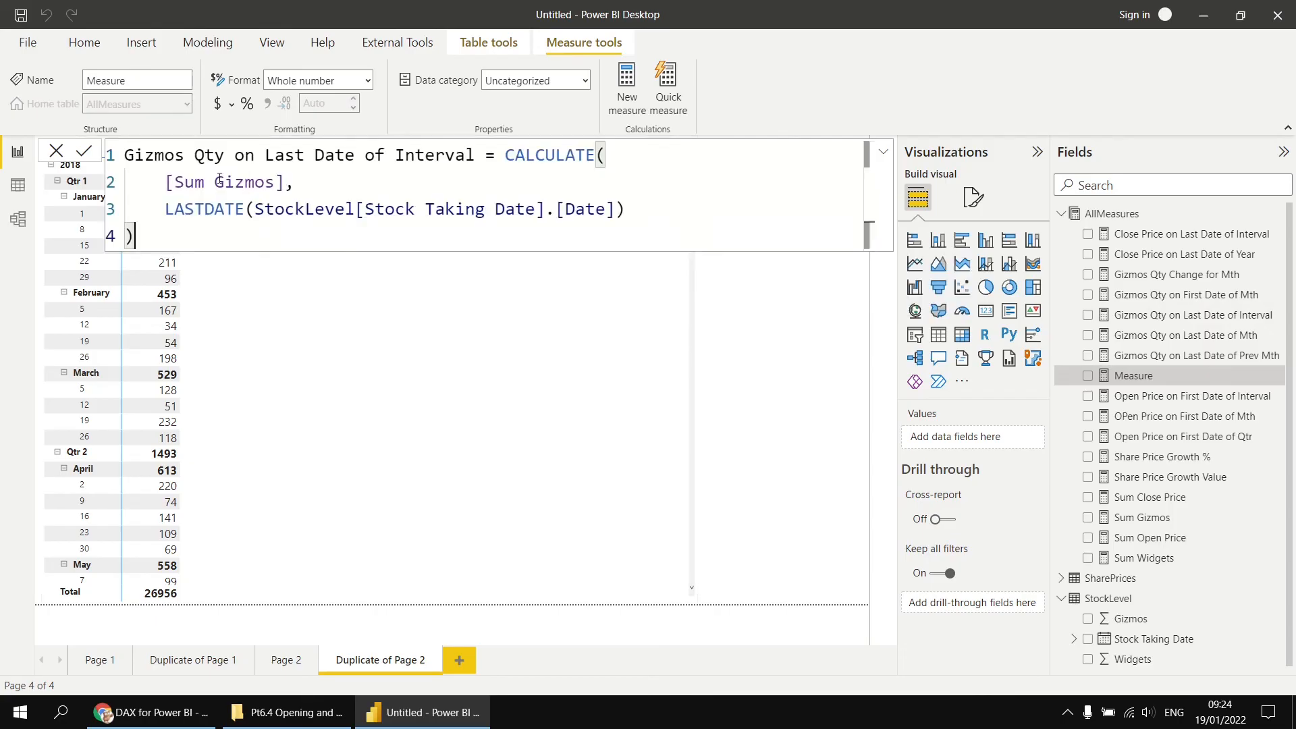
- Change the pasted measure into Widgets Qty on Last Date of Interval using [Sum Widgets], and add it to the matrix values
double_click(147, 156)
type("Widgets")
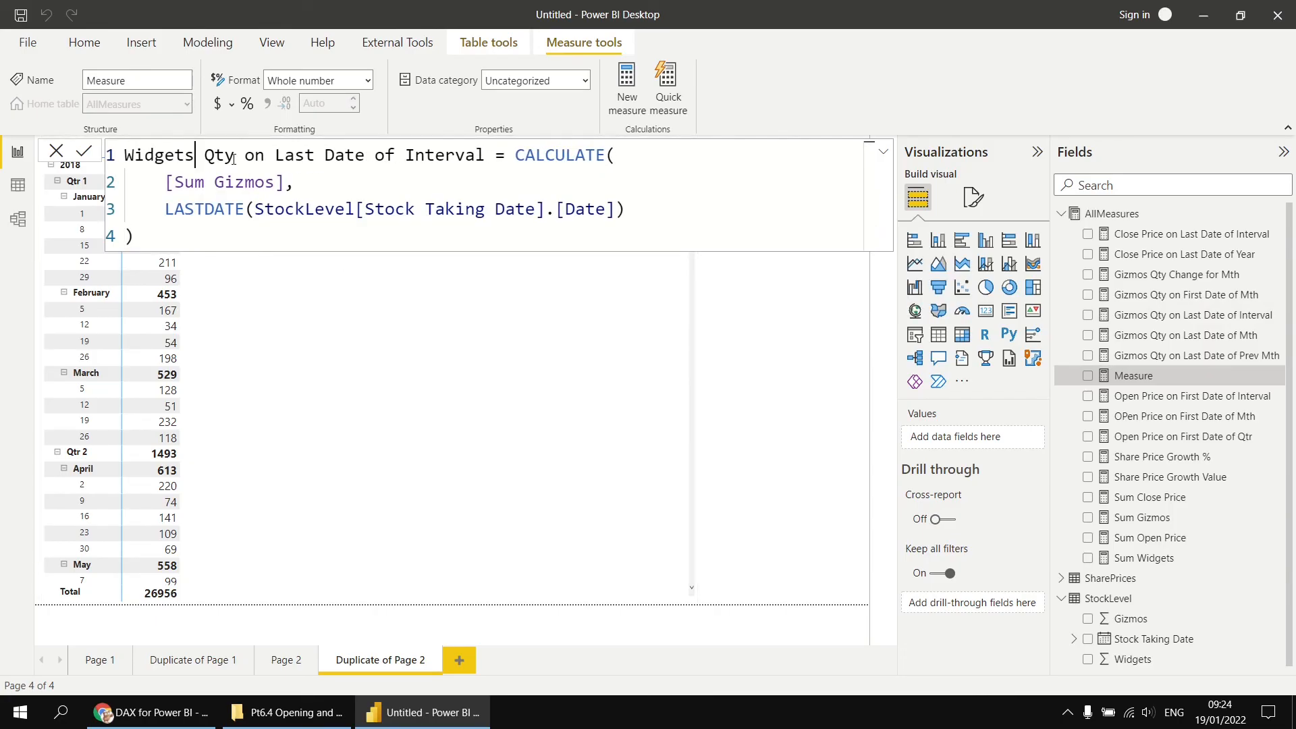
double_click(256, 182)
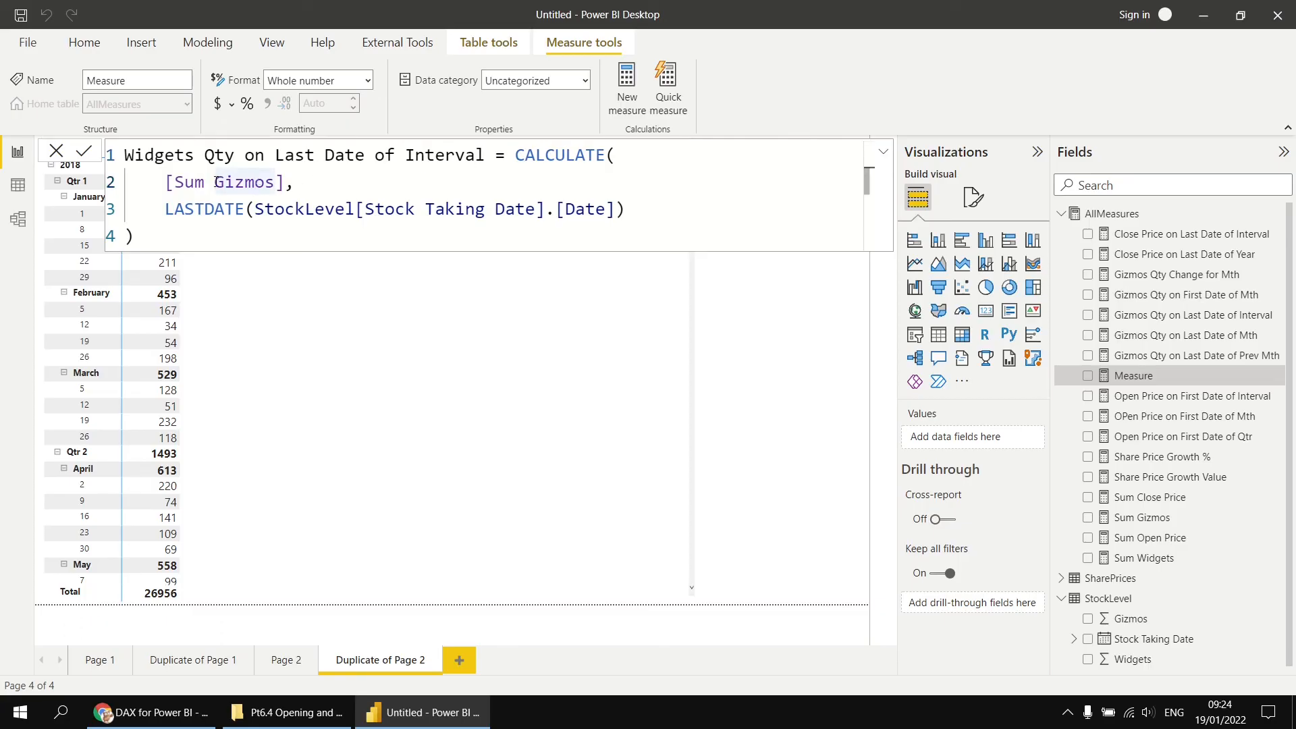
type("Wi")
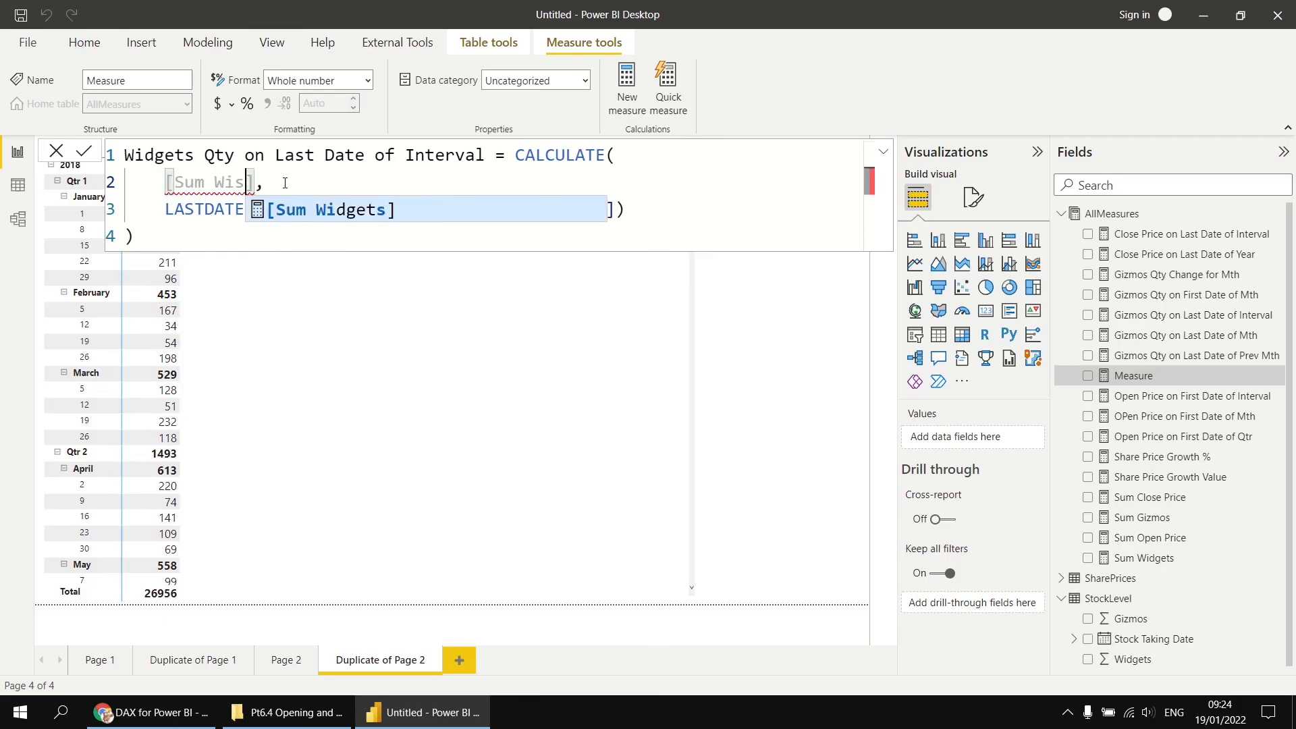
type("dgets")
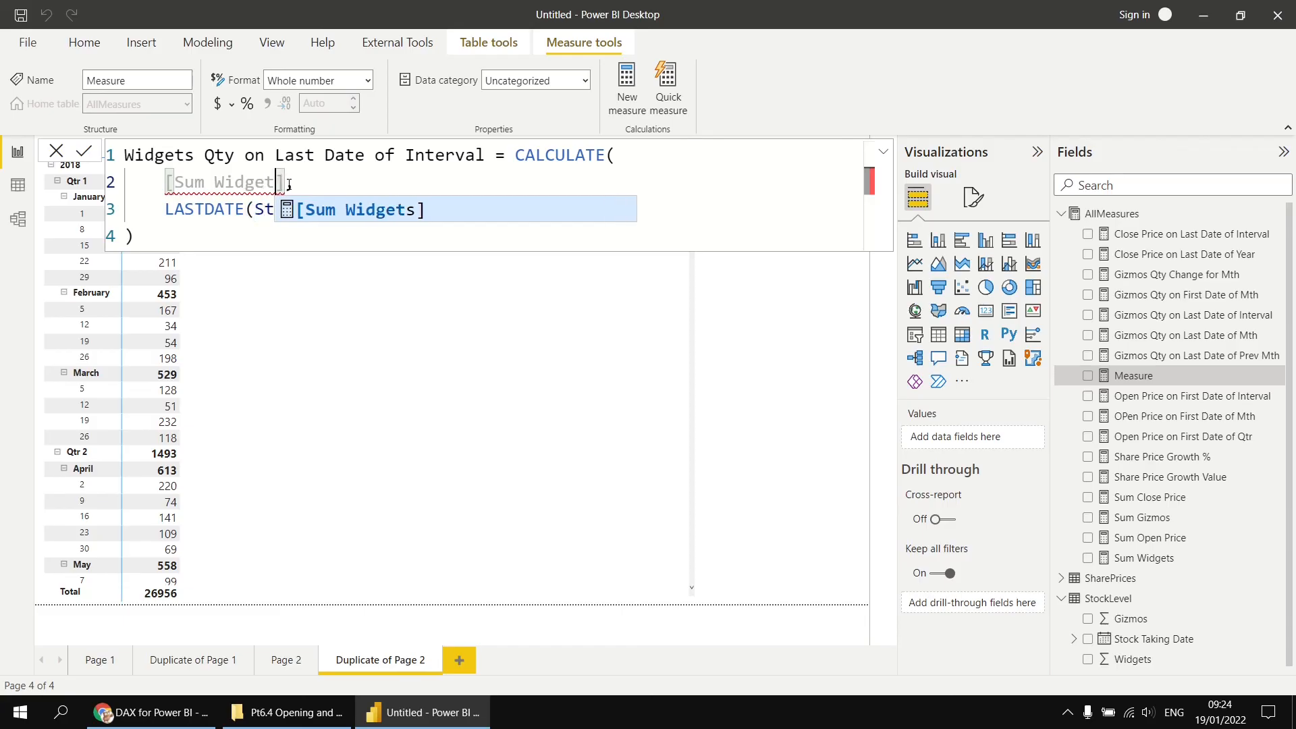
left_click(197, 237)
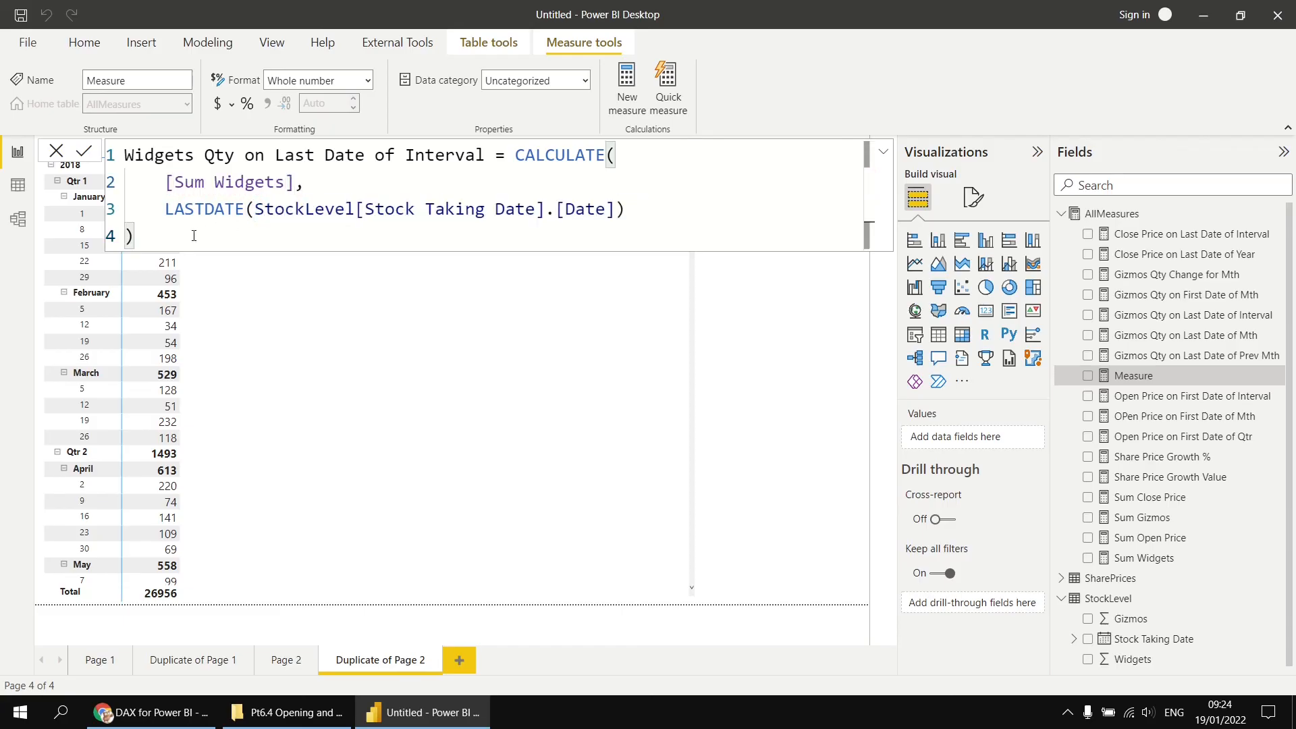
key("Return")
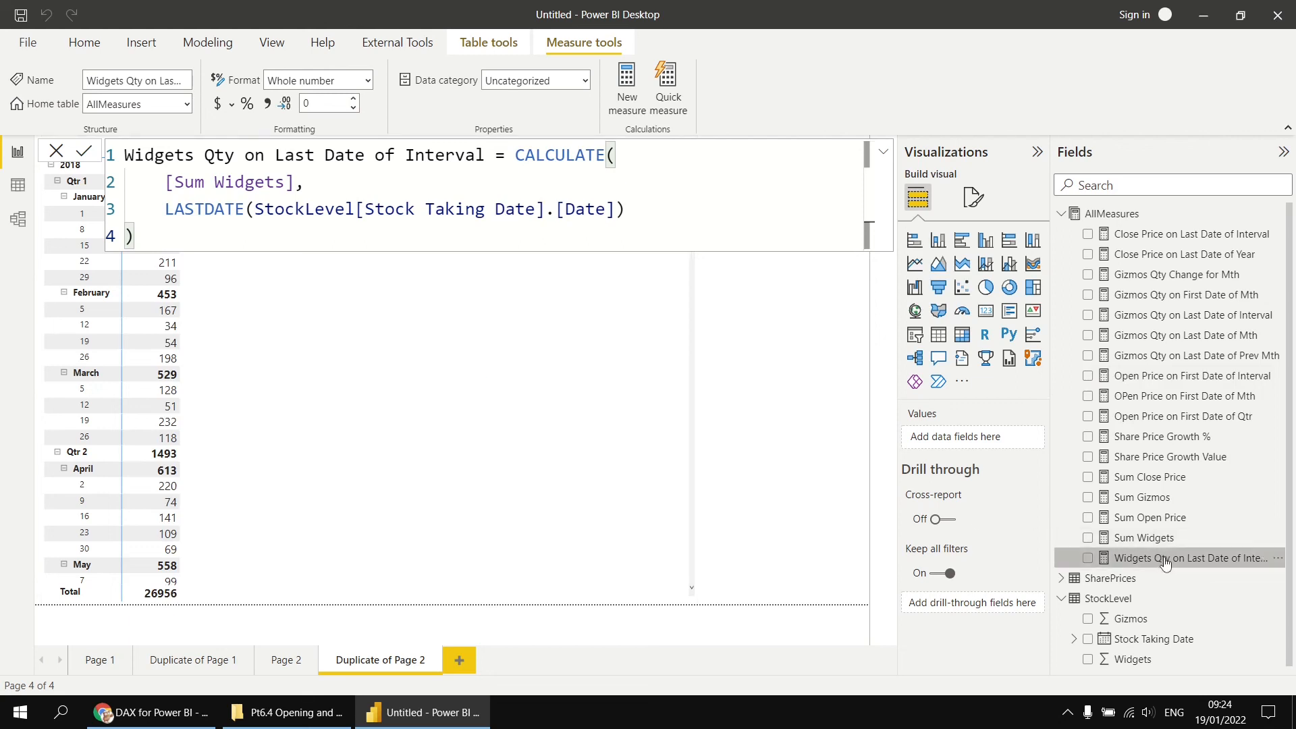
left_click_drag(1162, 561, 307, 359)
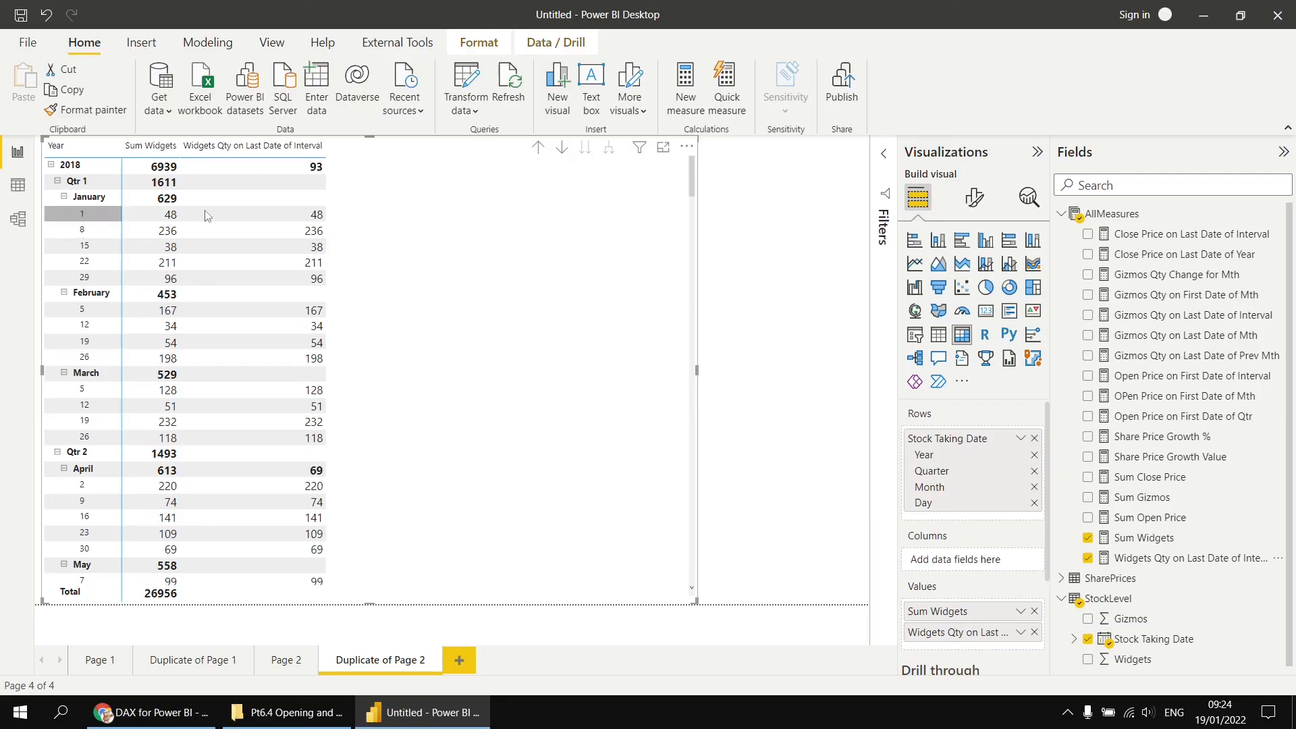
- Collapse the matrix to month level and expand individual months to inspect the widget closing quantities
left_click(538, 149)
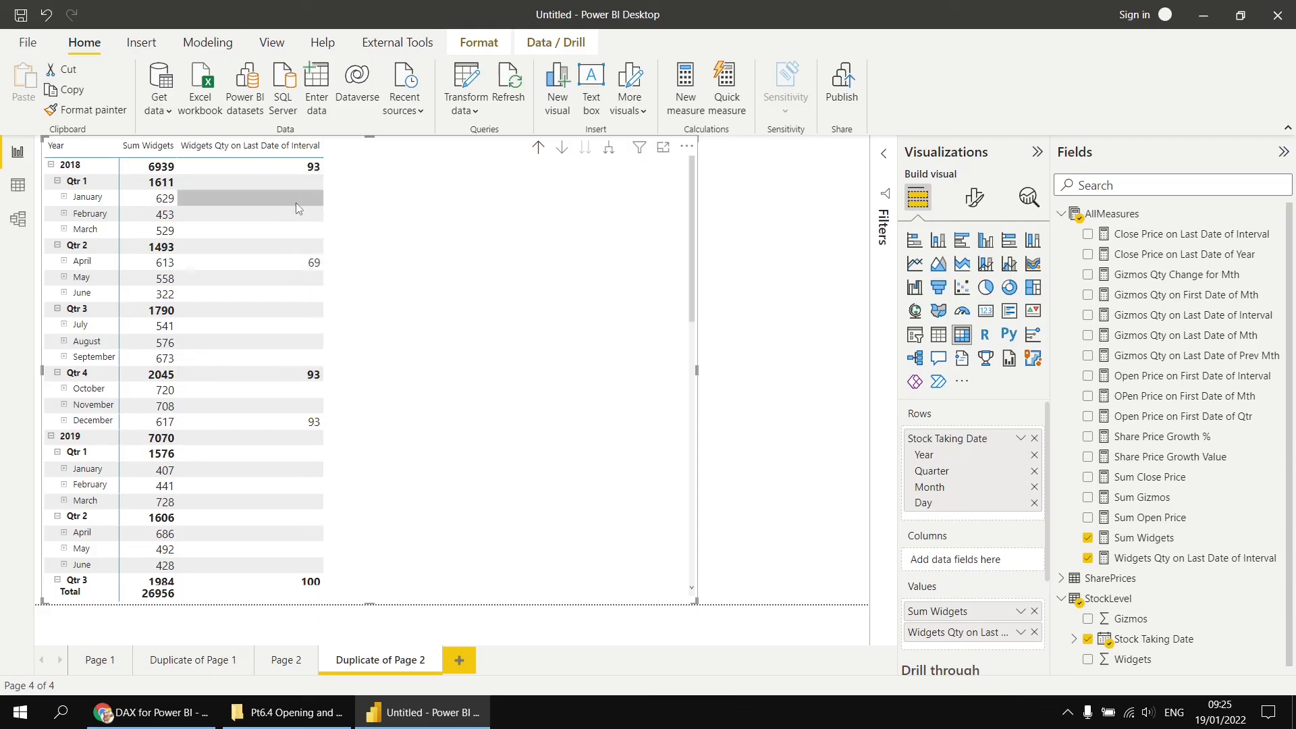
left_click(64, 262)
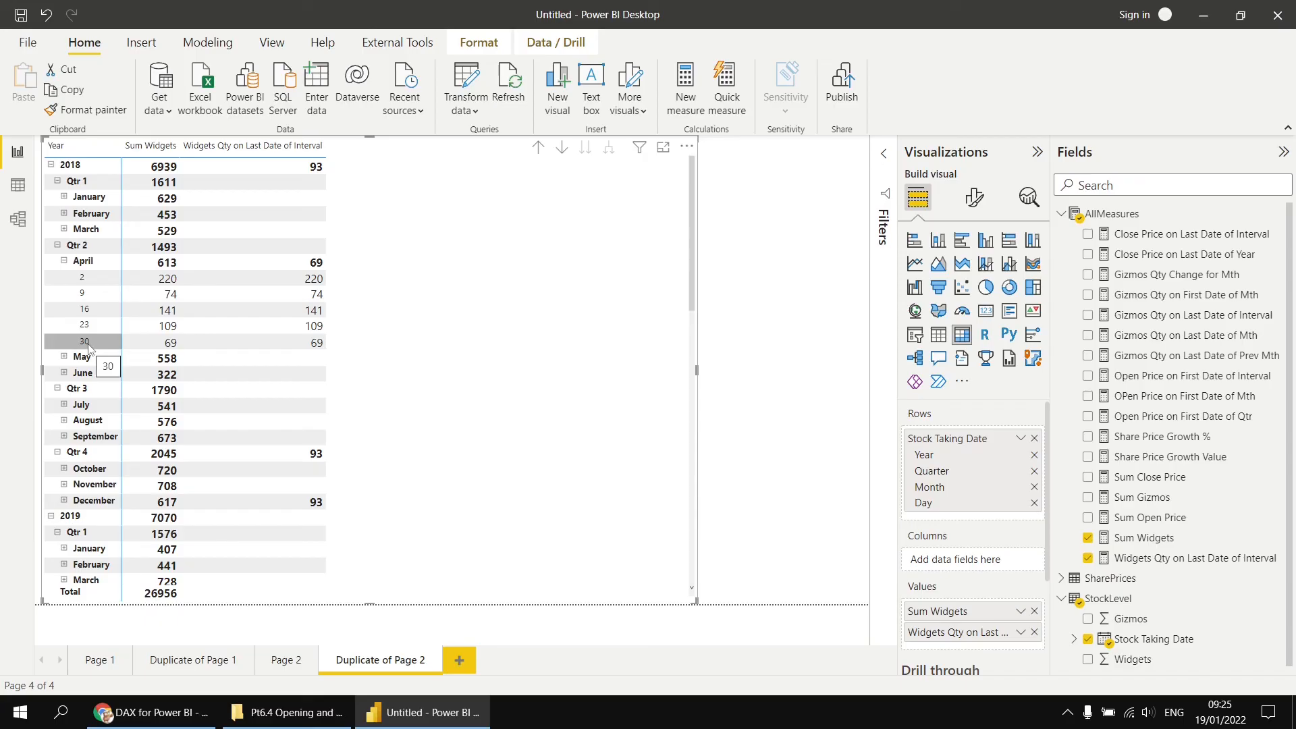
left_click(64, 262)
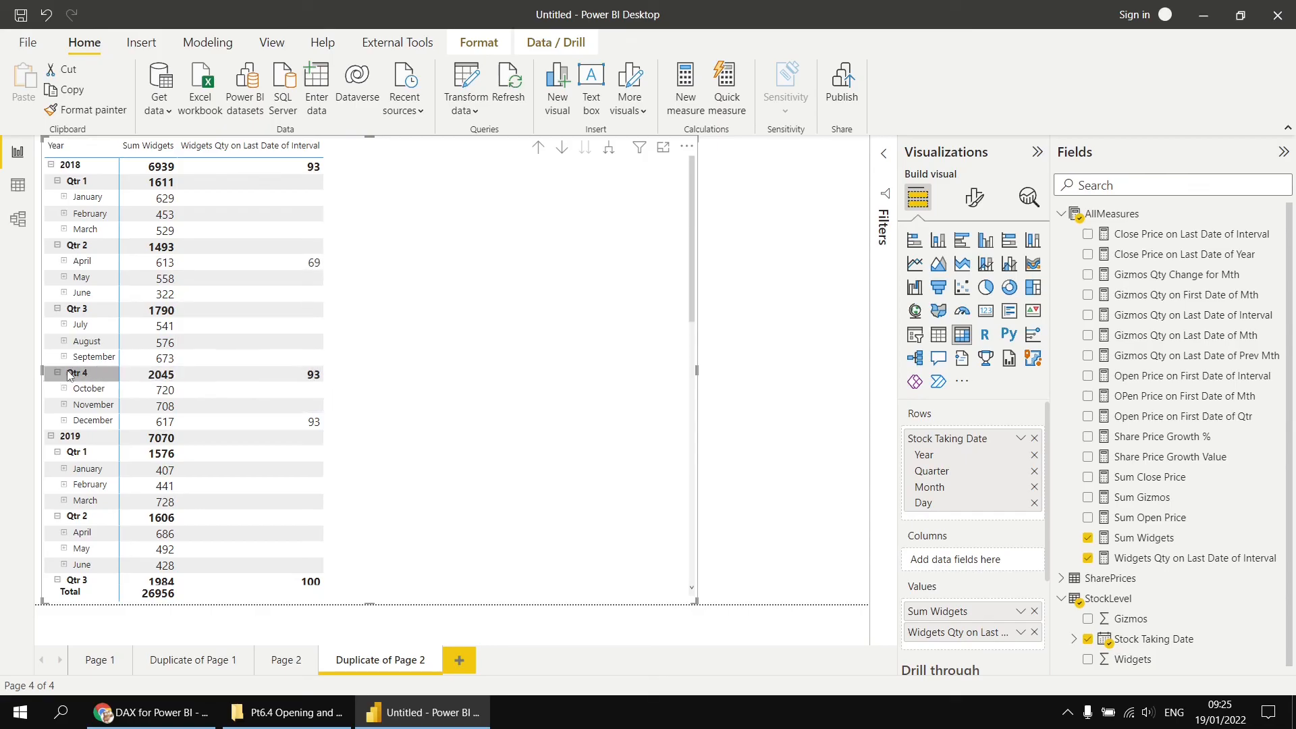
left_click(64, 420)
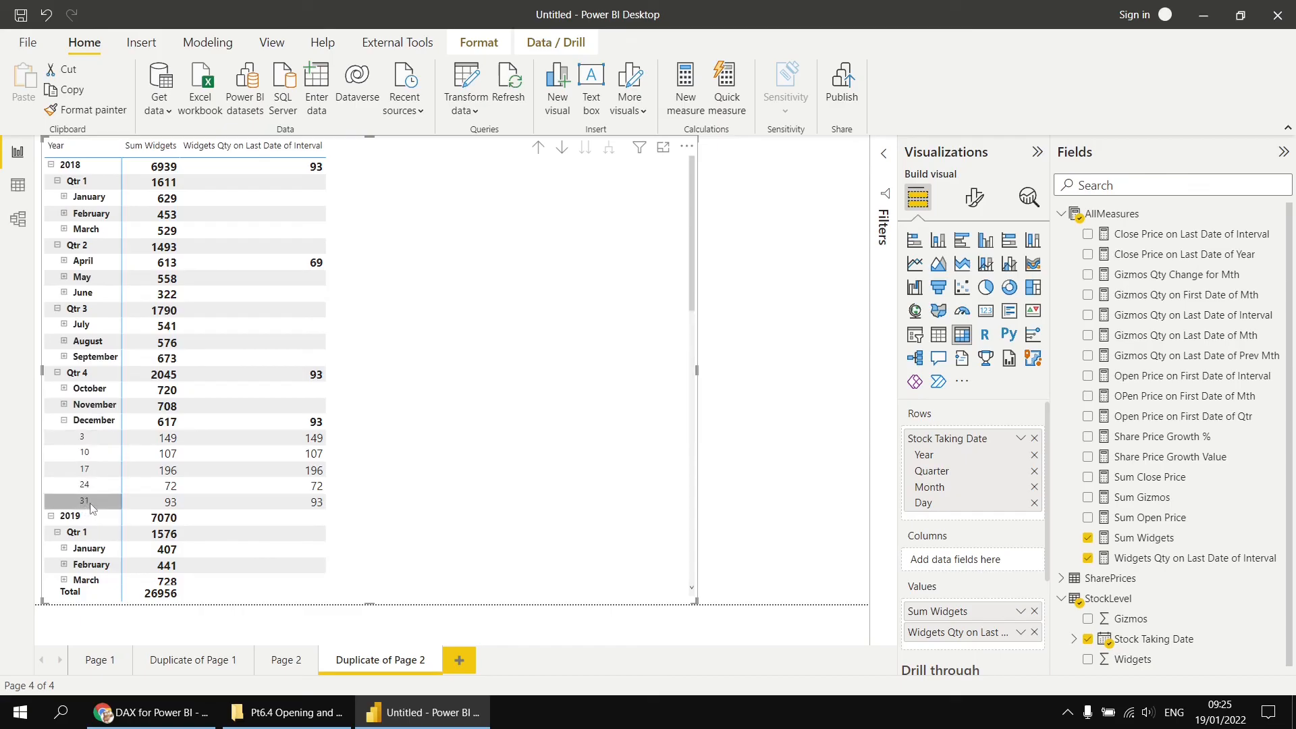
left_click(65, 420)
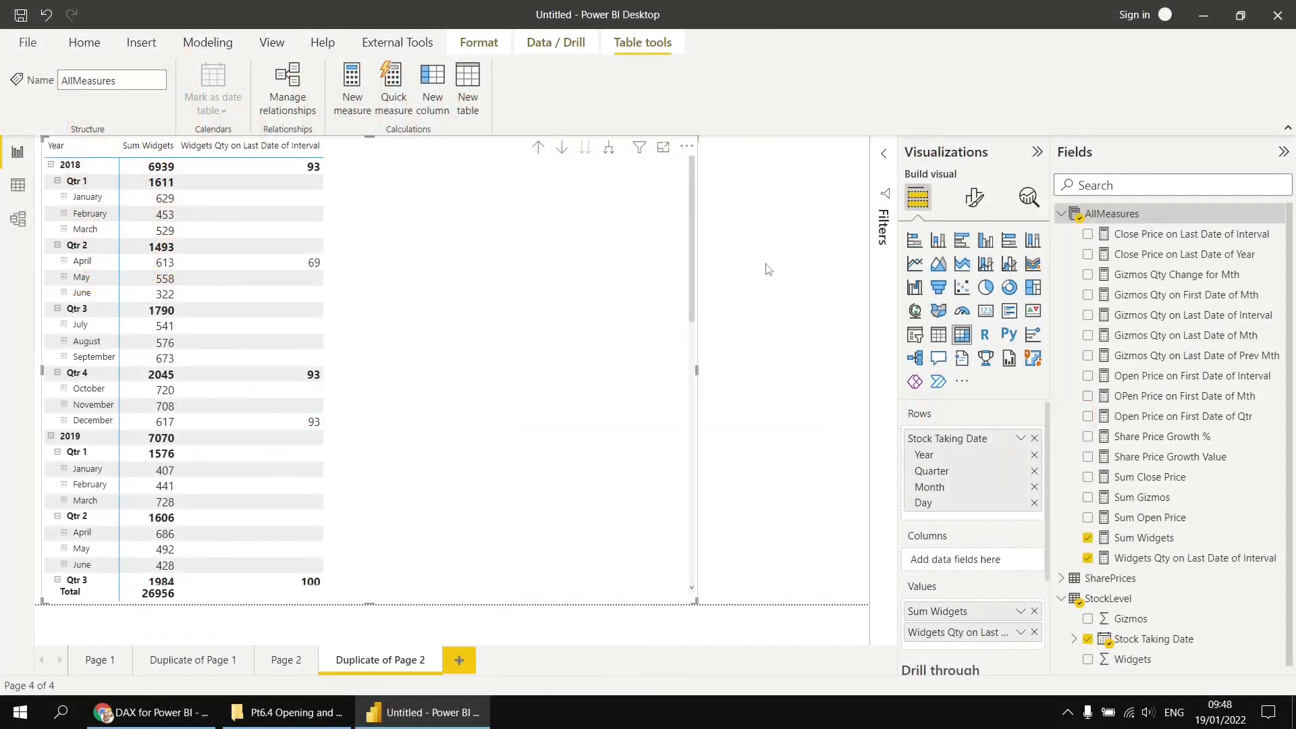
left_click(64, 198)
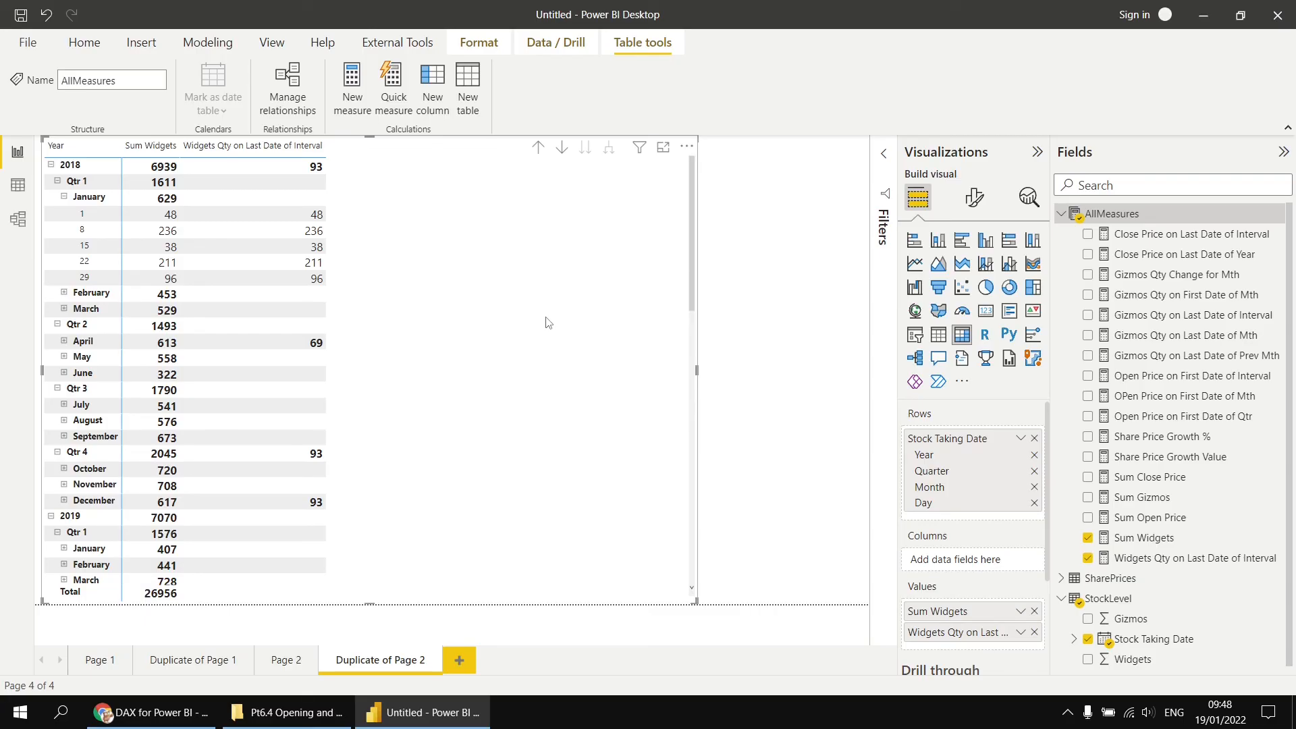
- Start a new AllMeasures measure named Widgets Qty Last Stock Take using the LASTNONBLANK function
right_click(1113, 214)
left_click(1122, 228)
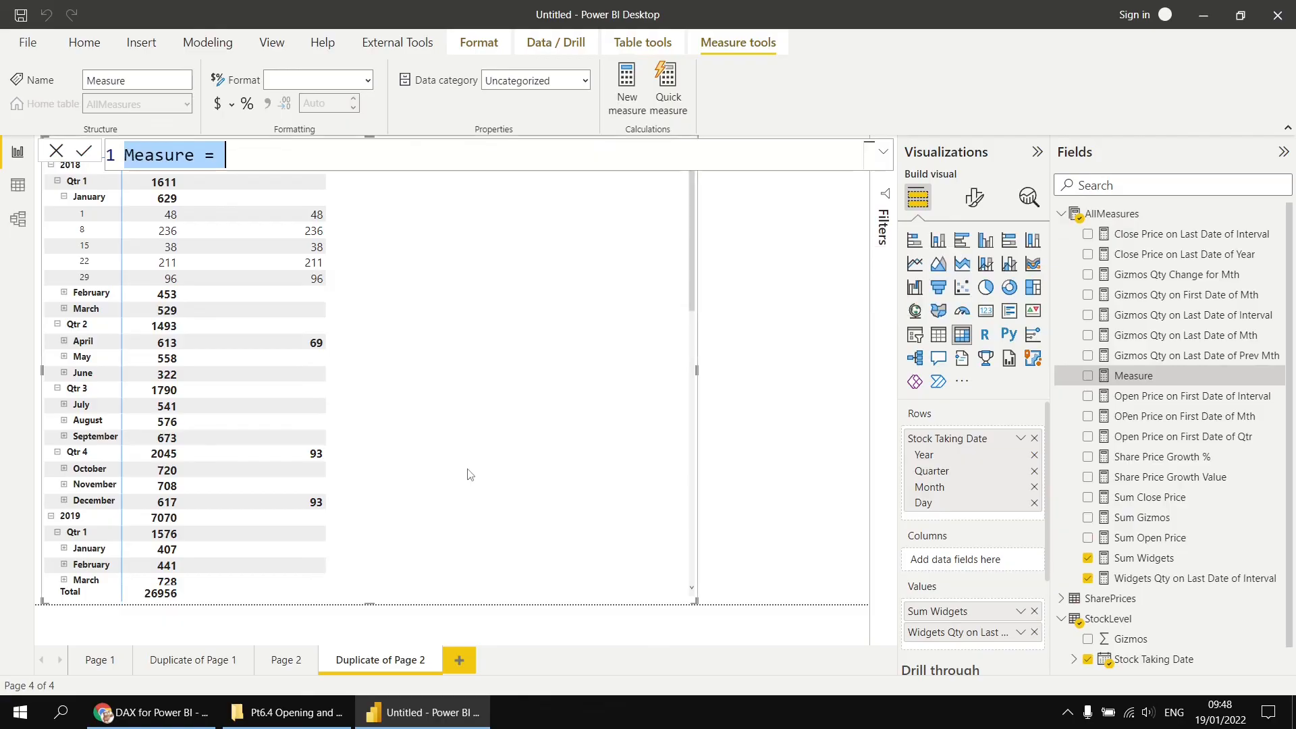
type("Widgets Qt")
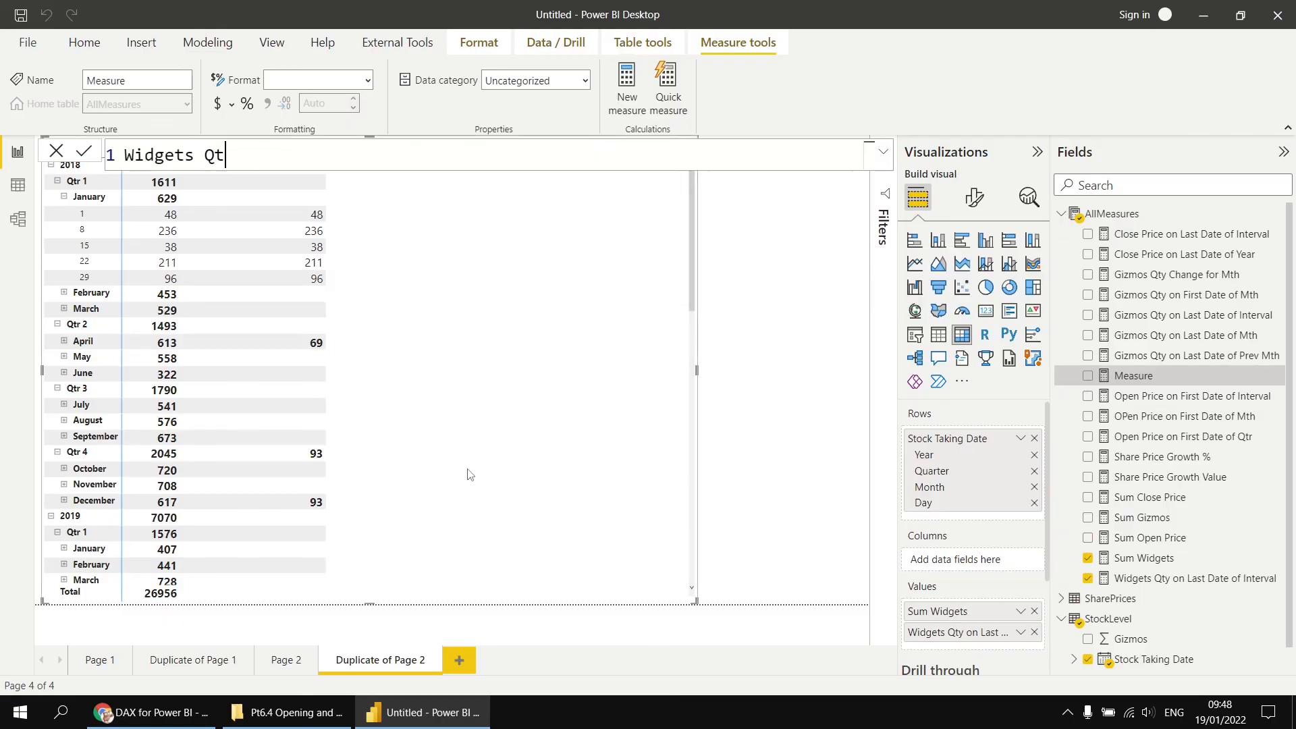
type("y Last Stock Take")
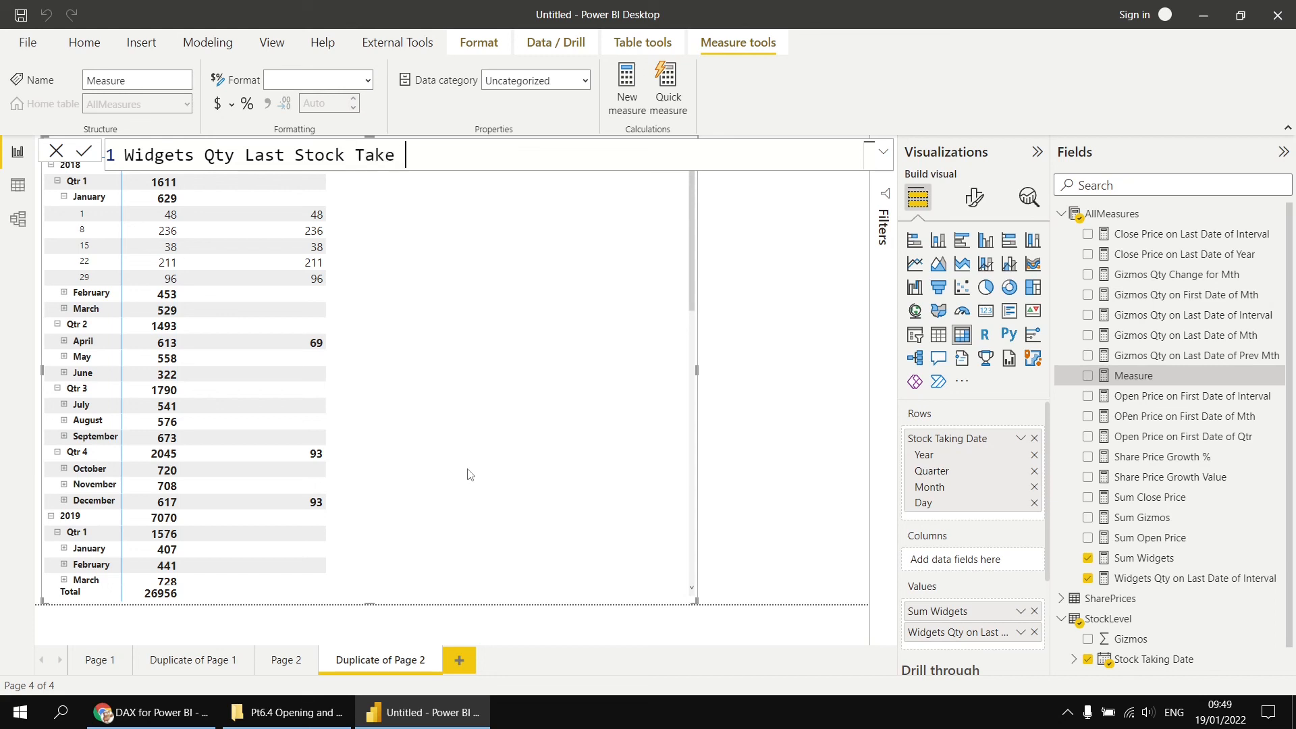
type(" = lastn")
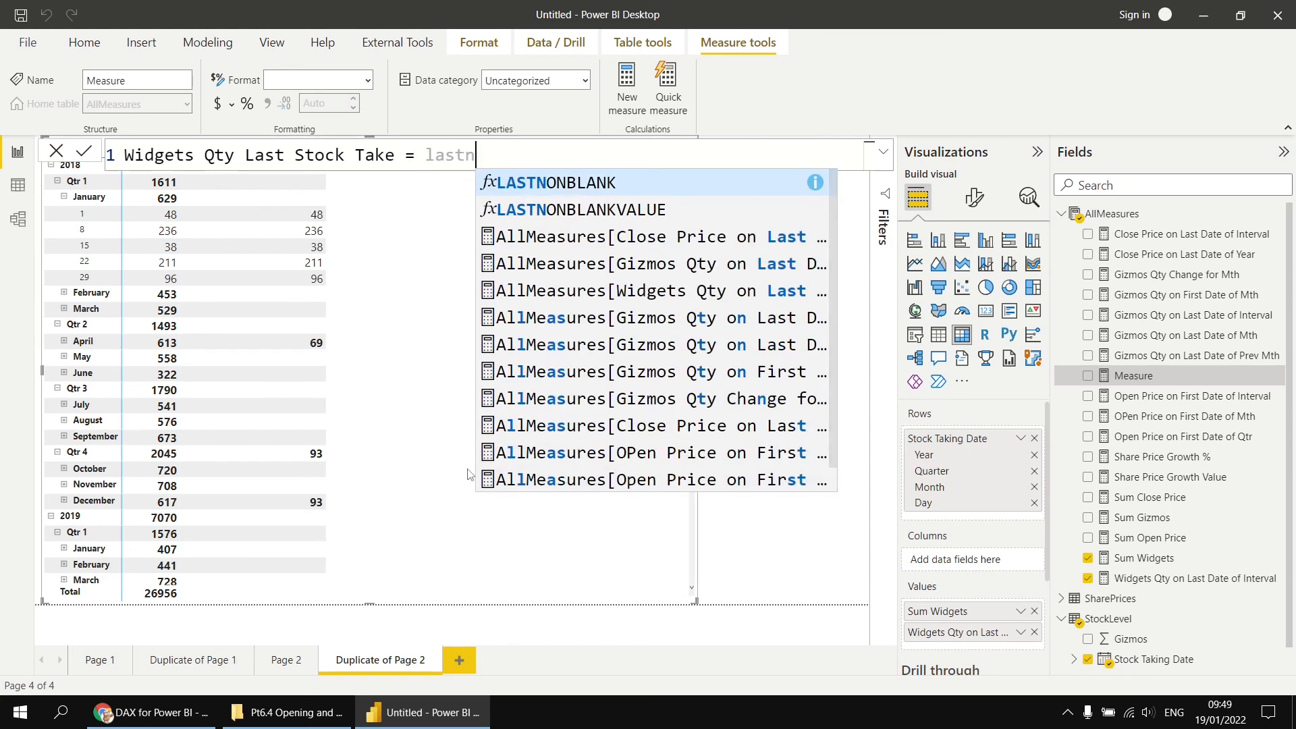
key("Tab")
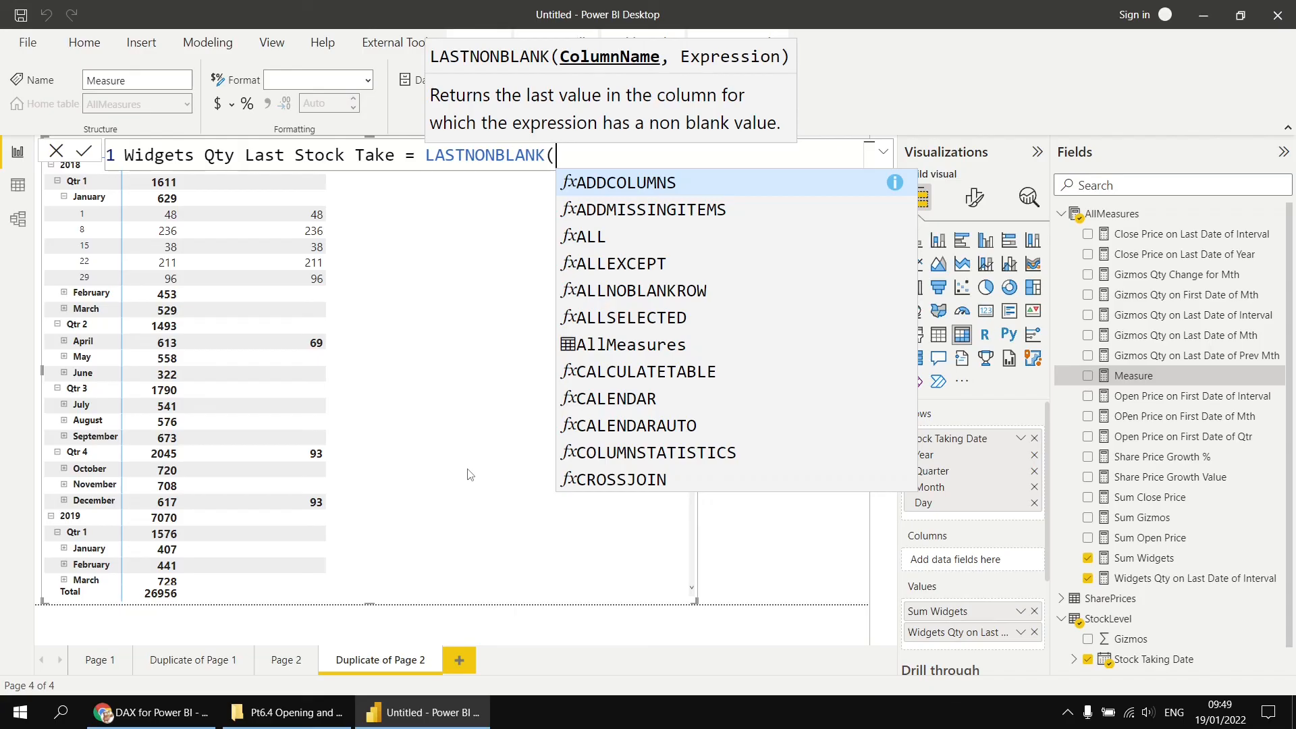
- Complete the LASTNONBLANK formula with StockLevel[Stock Taking Date].[Date] and [Sum Widgets] as arguments, and commit the measure
key("shift+Return")
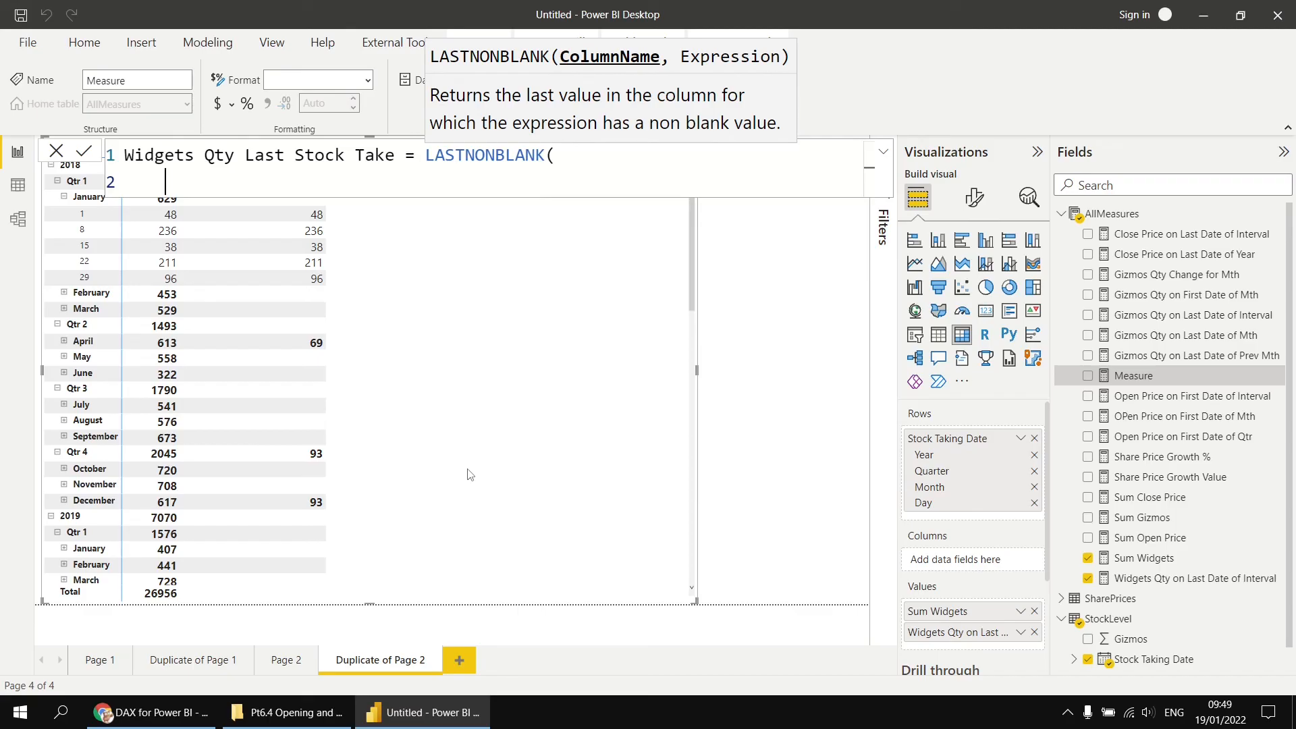
key("Tab")
type("stock")
key("Down")
key("Down")
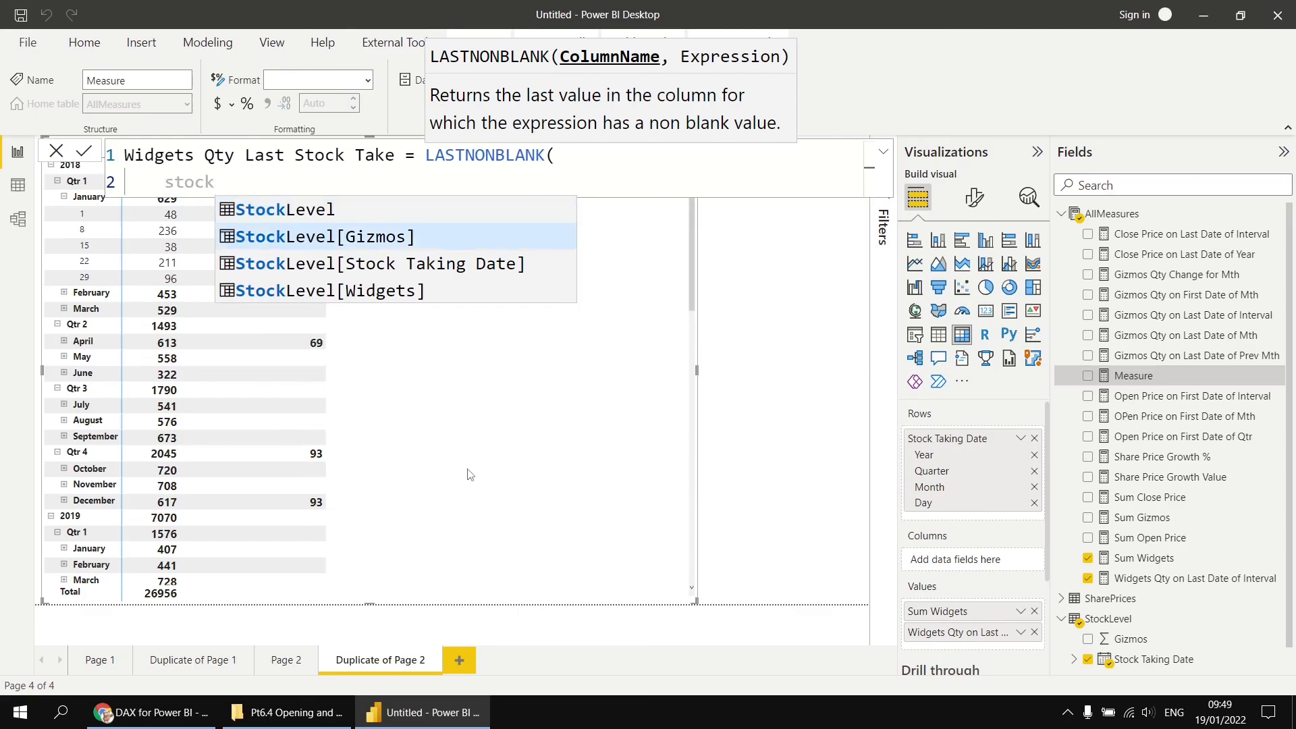
key("Tab")
key("Tab")
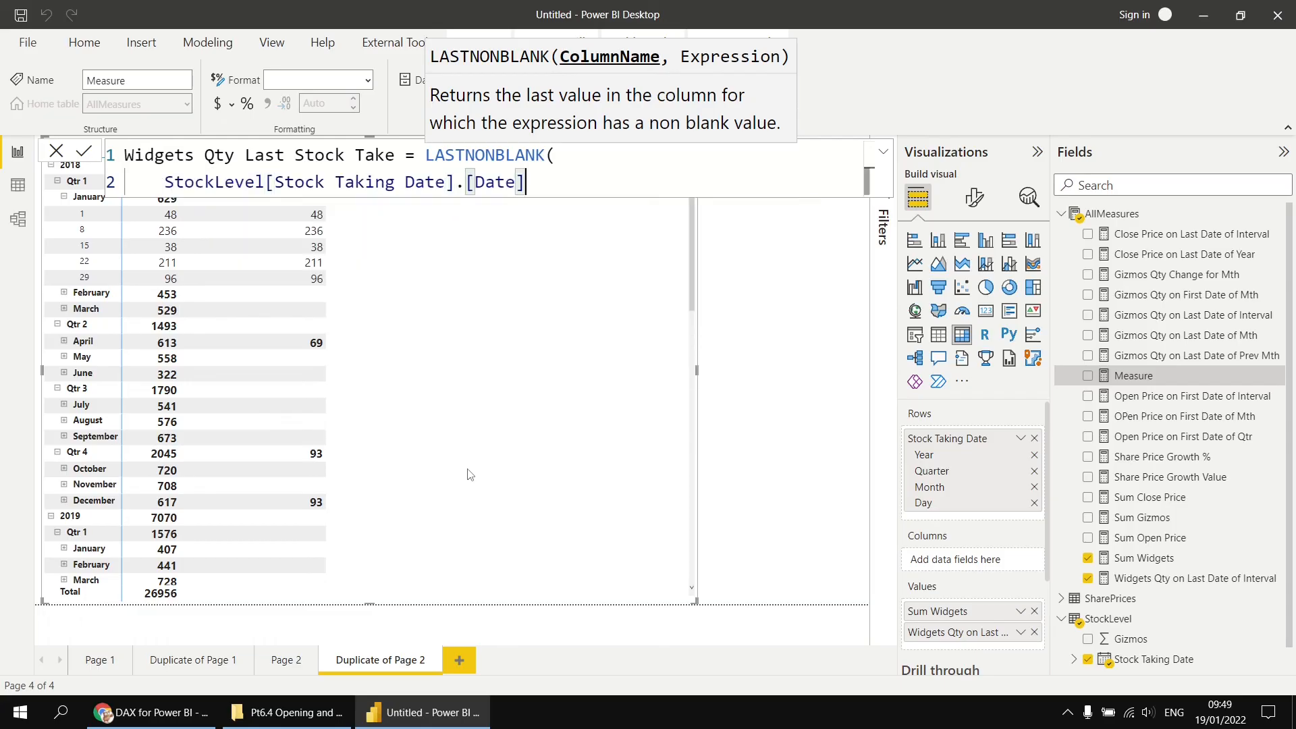
type(",")
key("shift+Return")
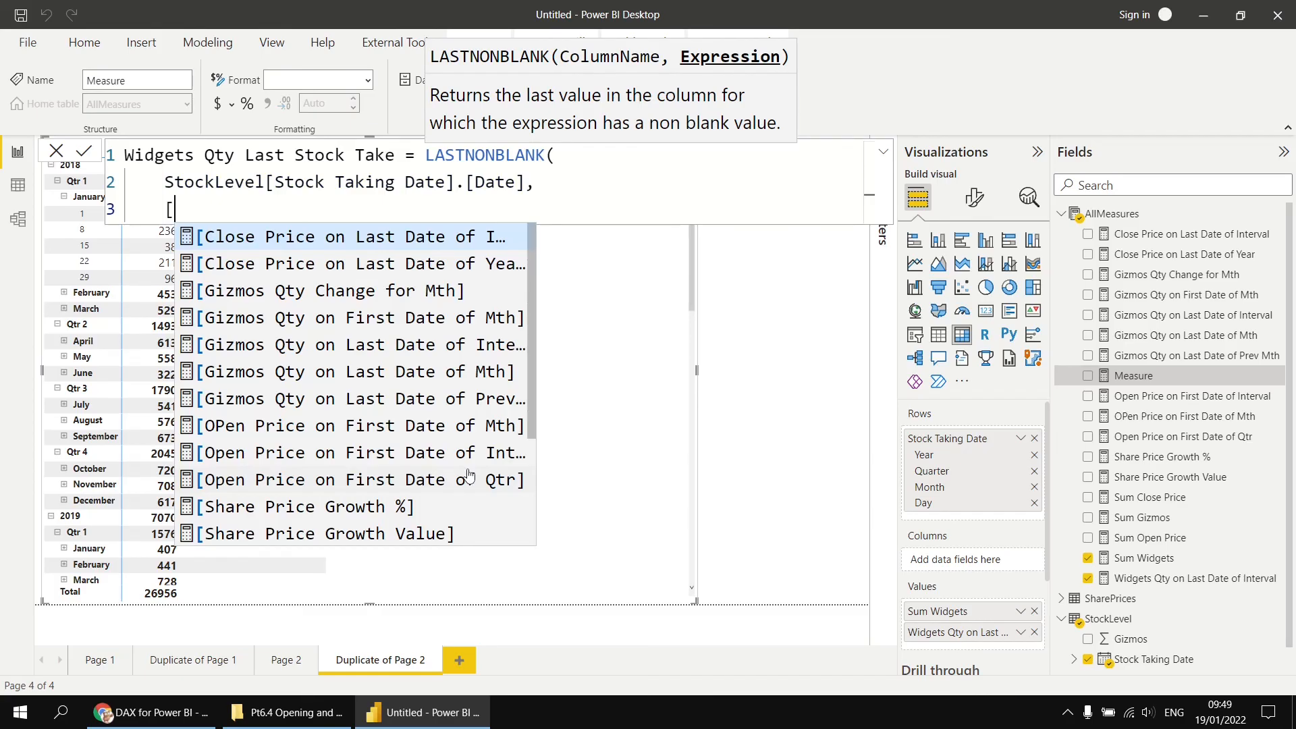
type("wi")
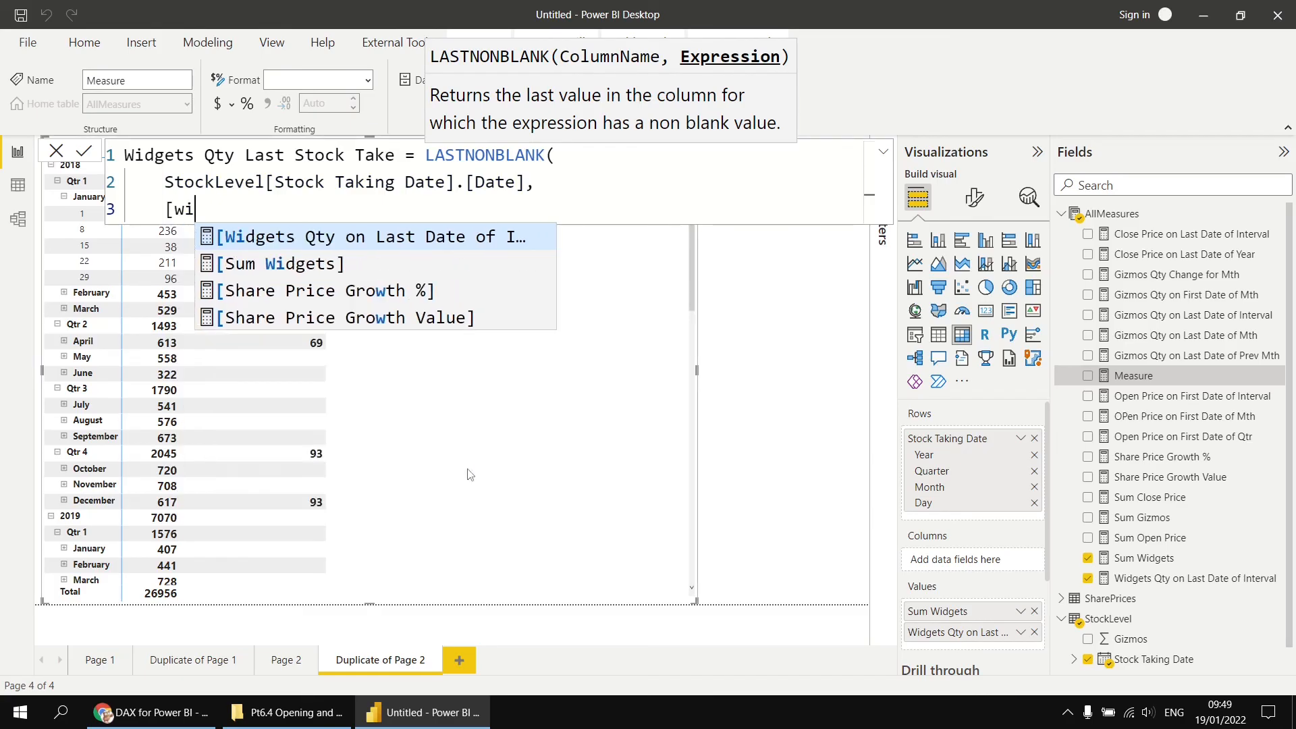
key("Down")
key("Tab")
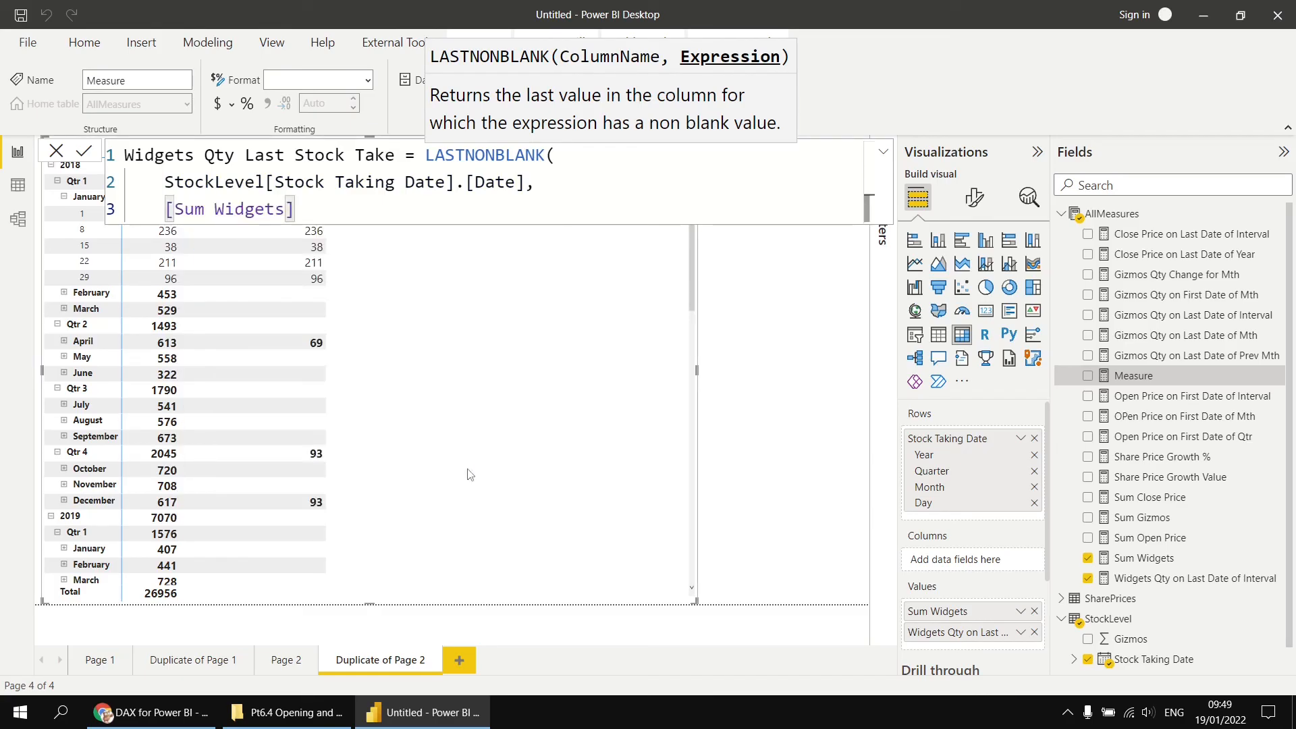
key("shift+Return")
type(")")
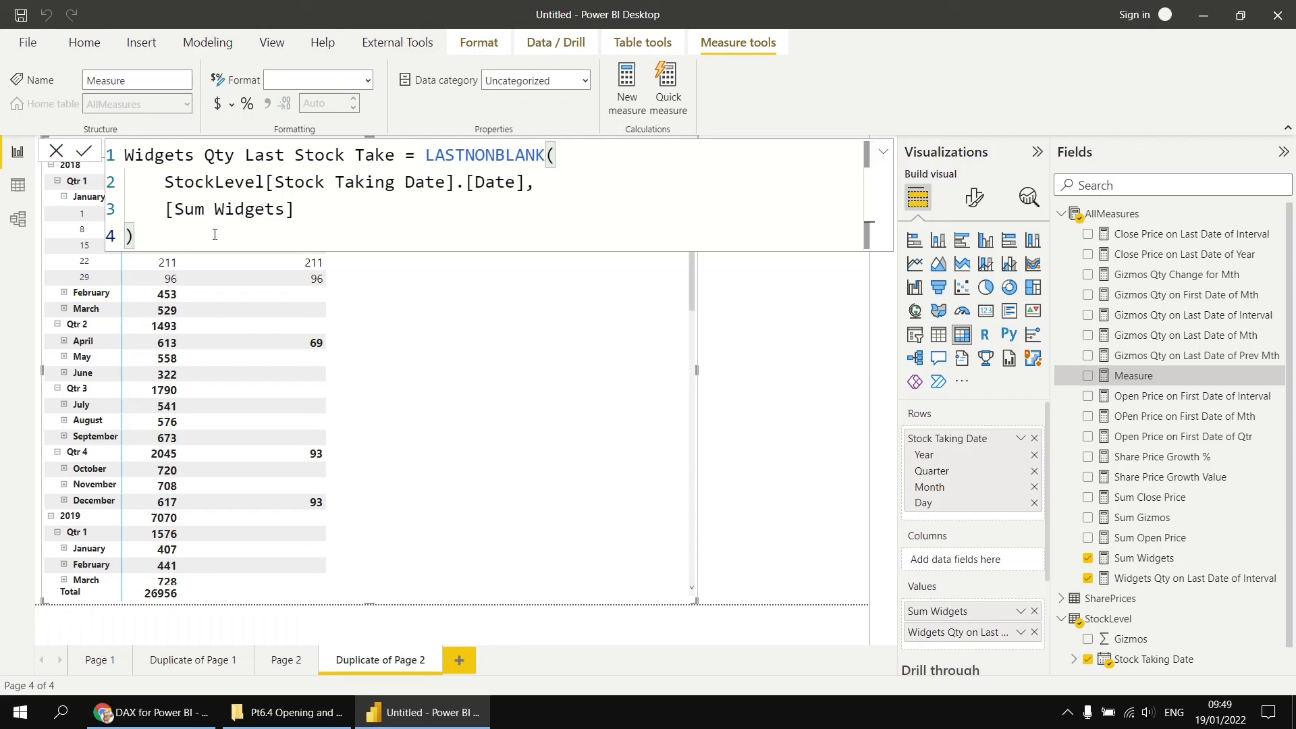
left_click(83, 151)
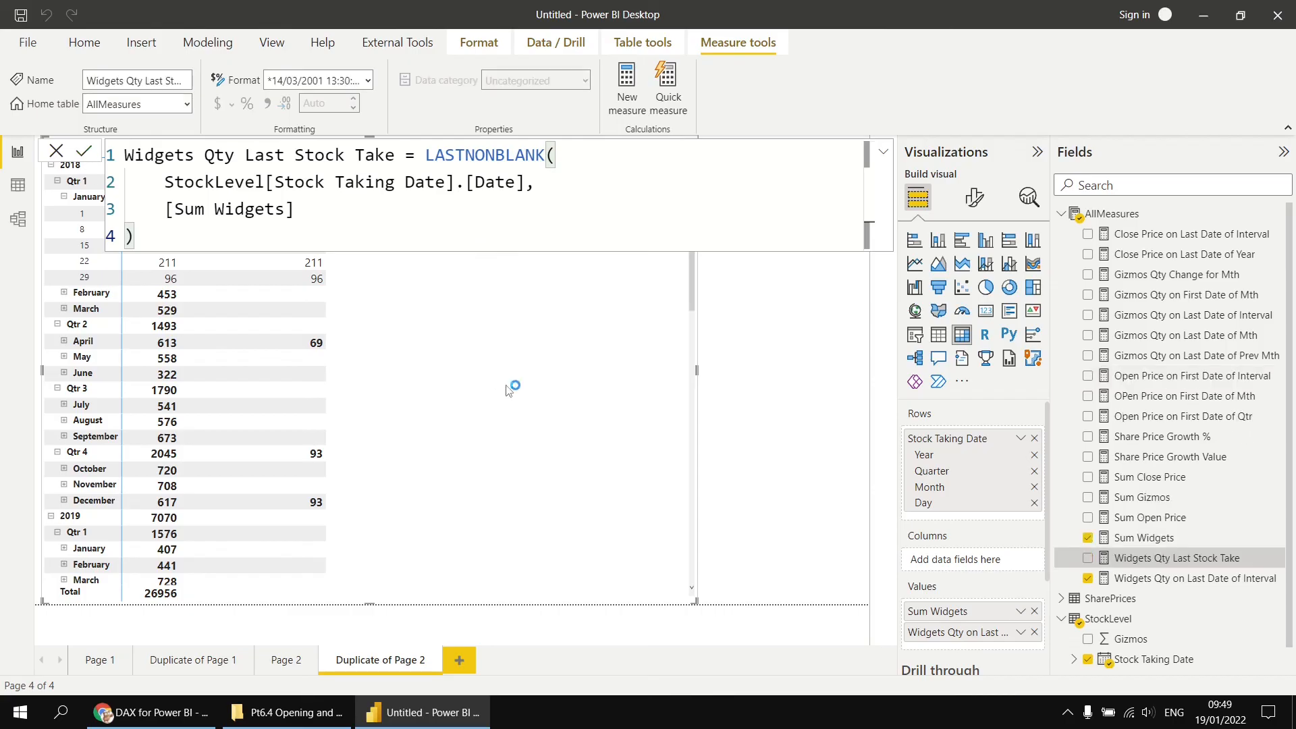
- Add Widgets Qty Last Stock Take to the matrix values and reopen its formula
left_click_drag(1177, 558, 415, 370)
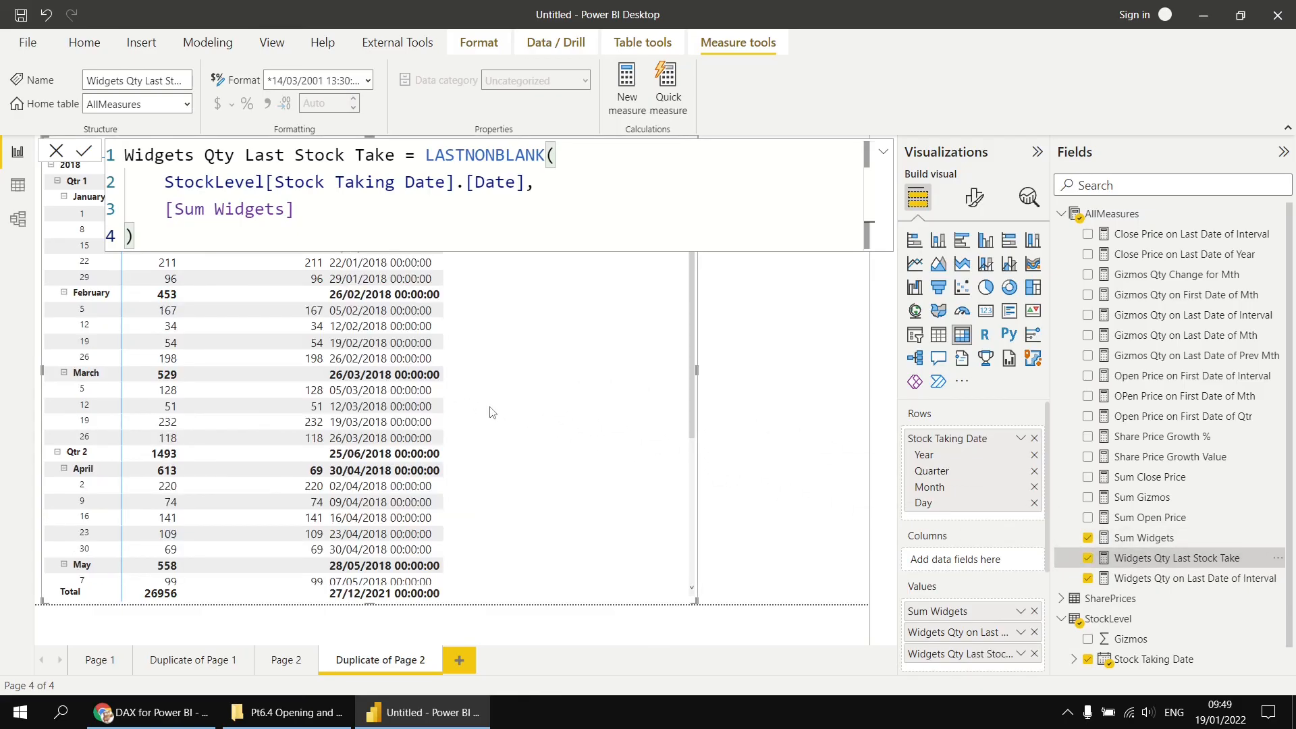
left_click(767, 358)
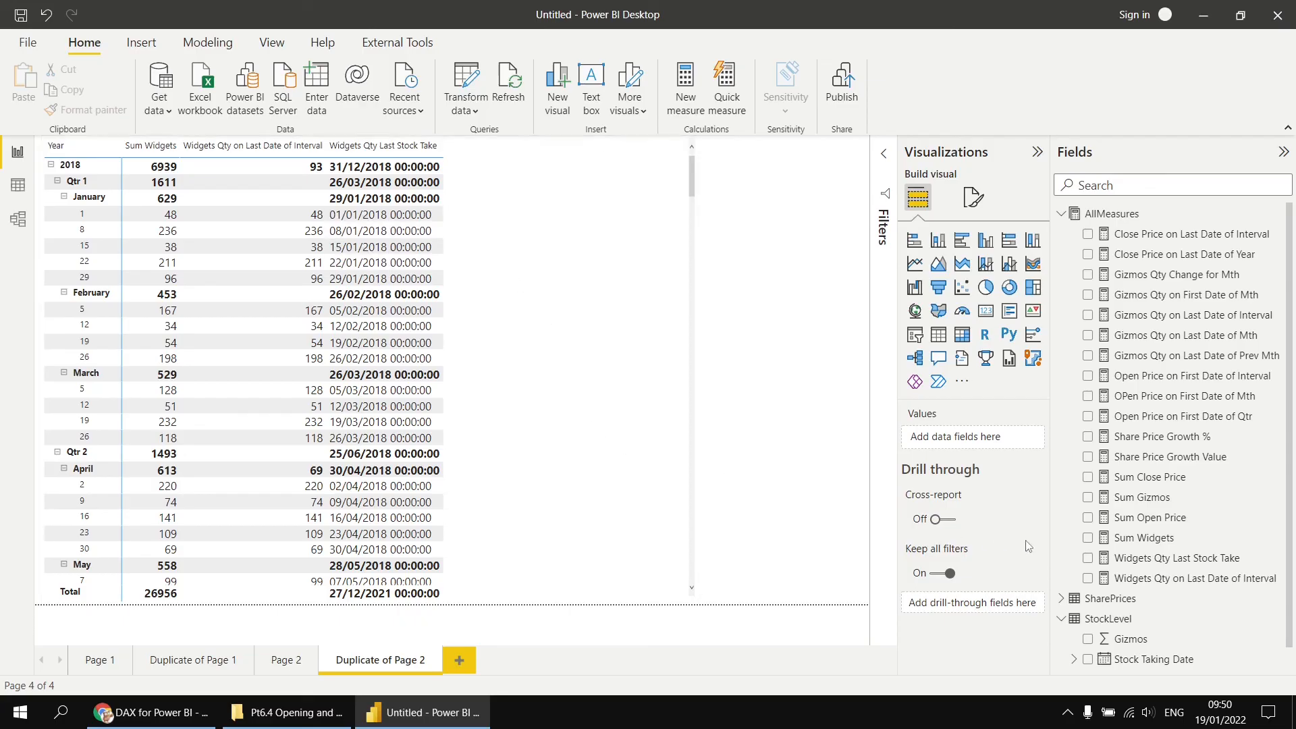
left_click(1160, 560)
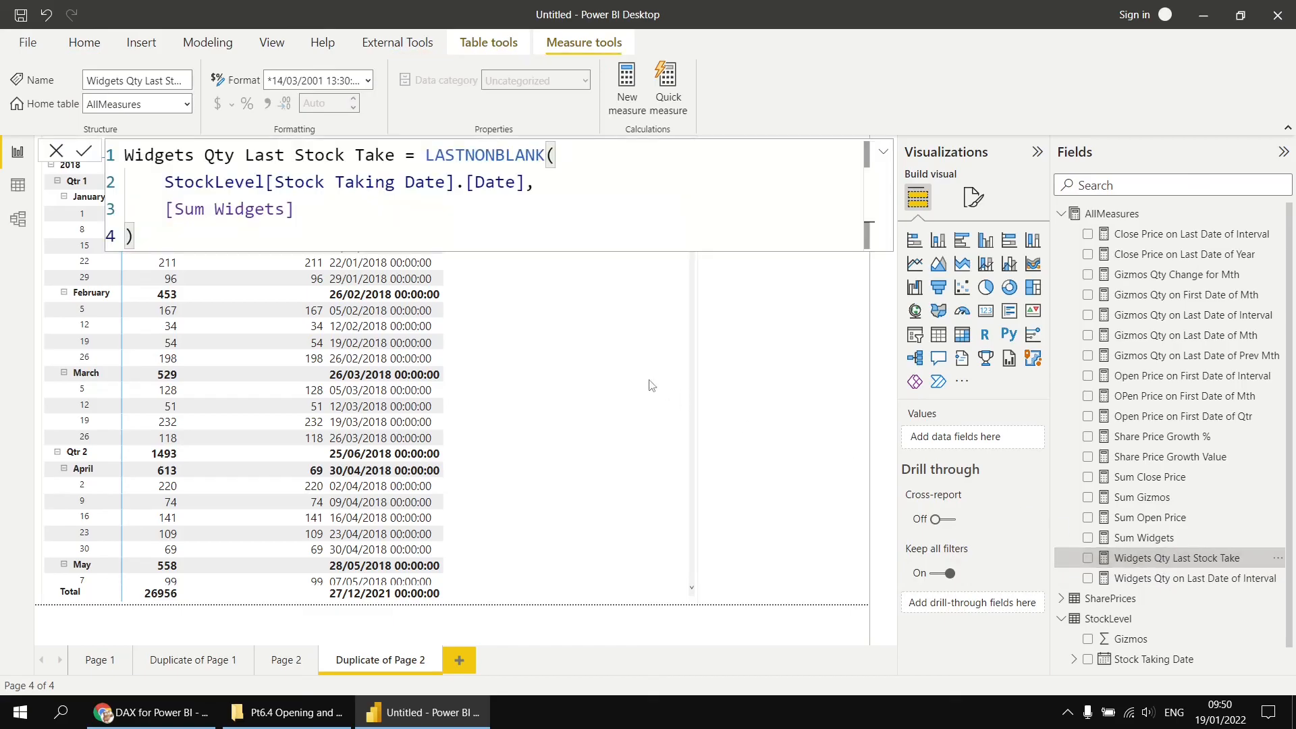
- Wrap the LASTNONBLANK expression in CALCULATE, adding [Sum Widgets] as its first argument
left_click(422, 153)
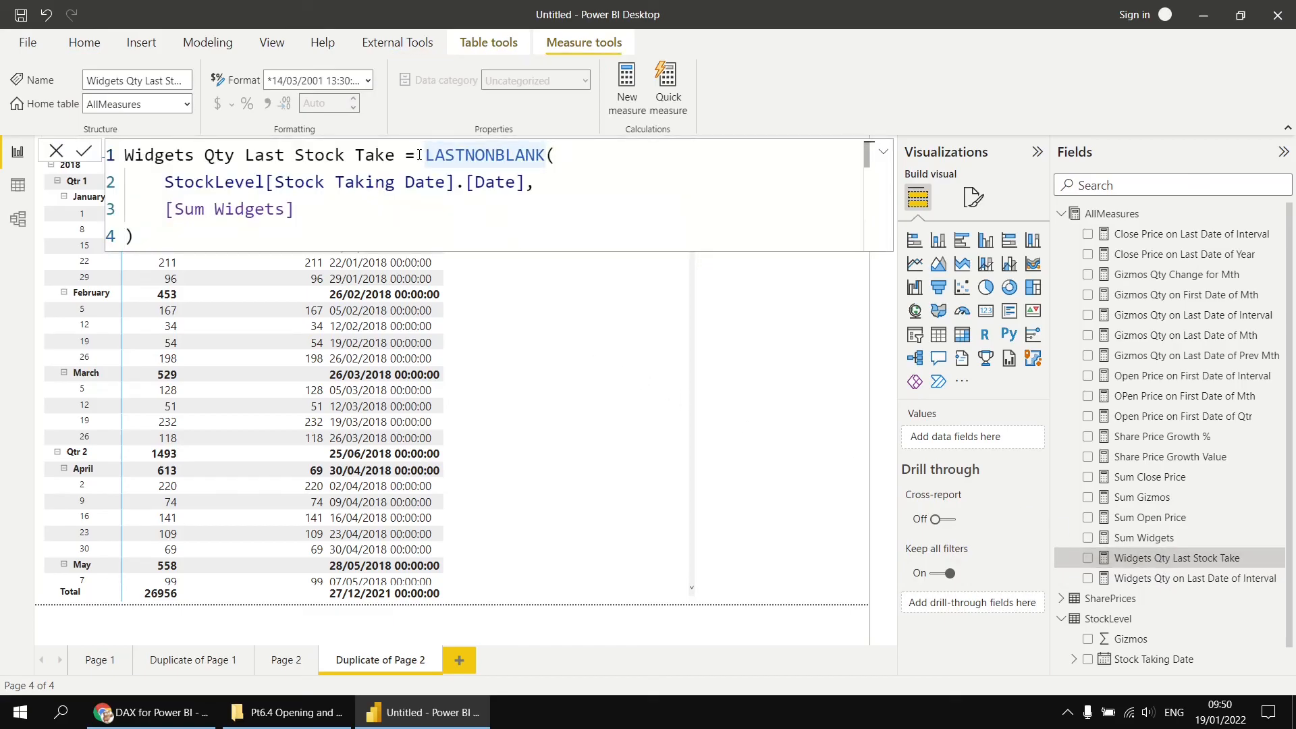
key("Left")
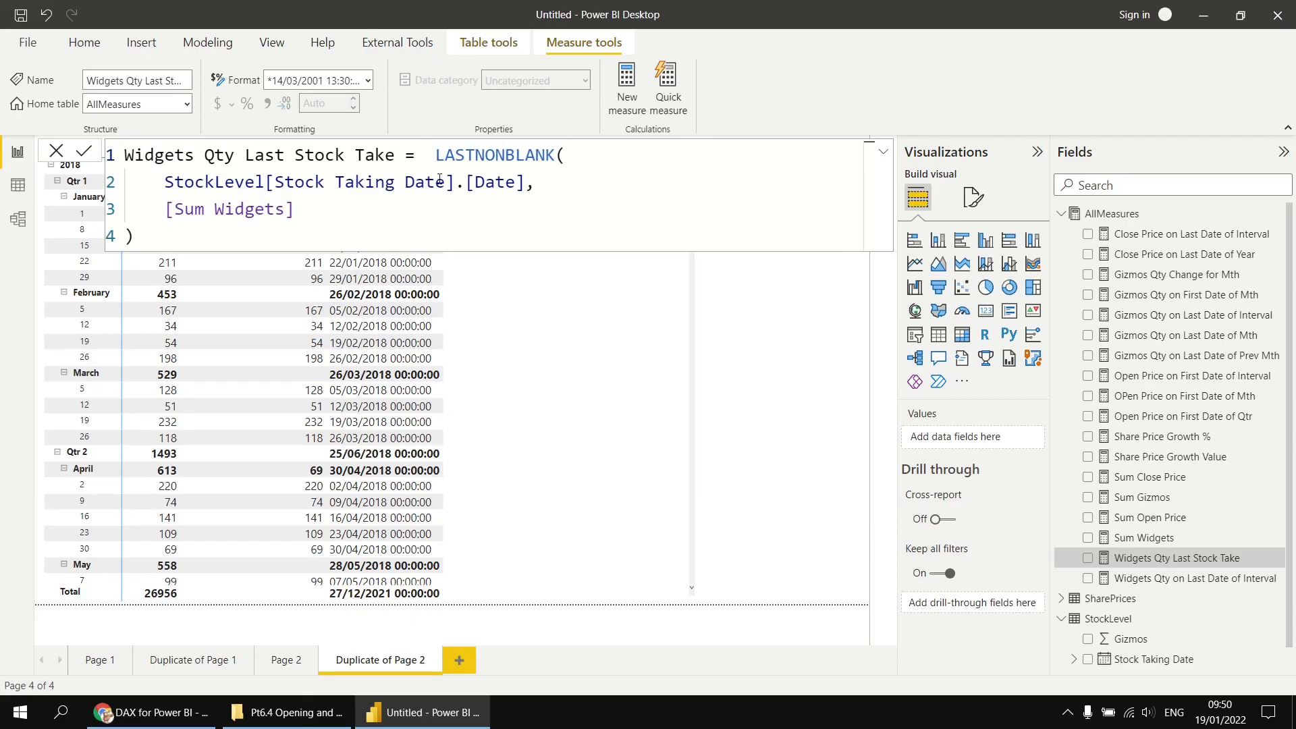
type("CAL")
key("Tab")
key("shift+Return")
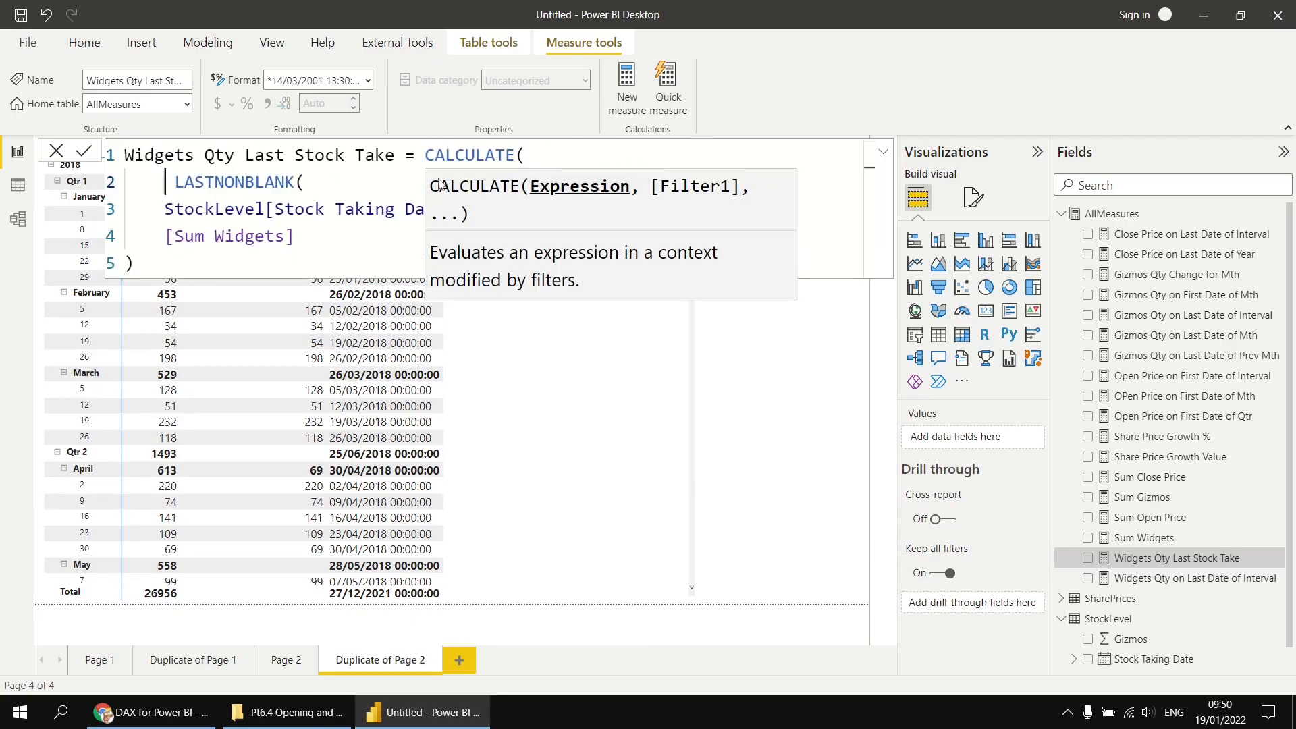
key("shift+Return")
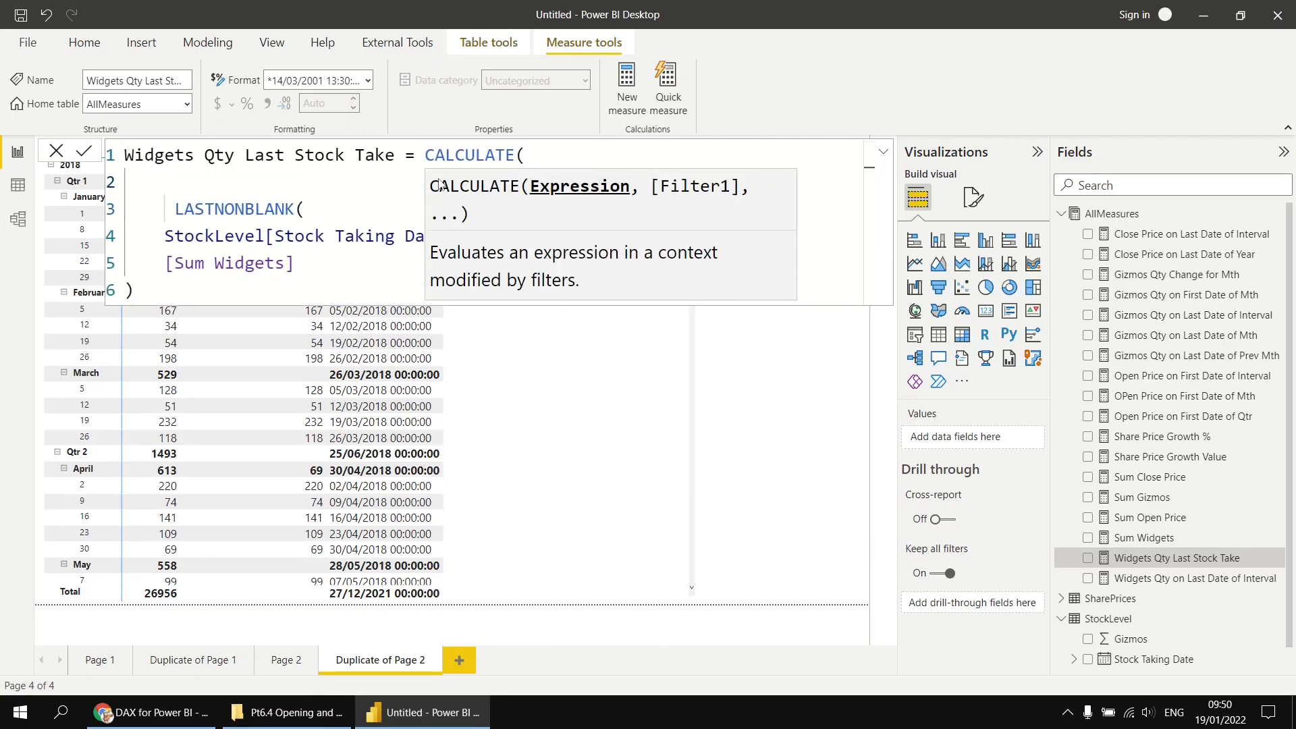
type("[su")
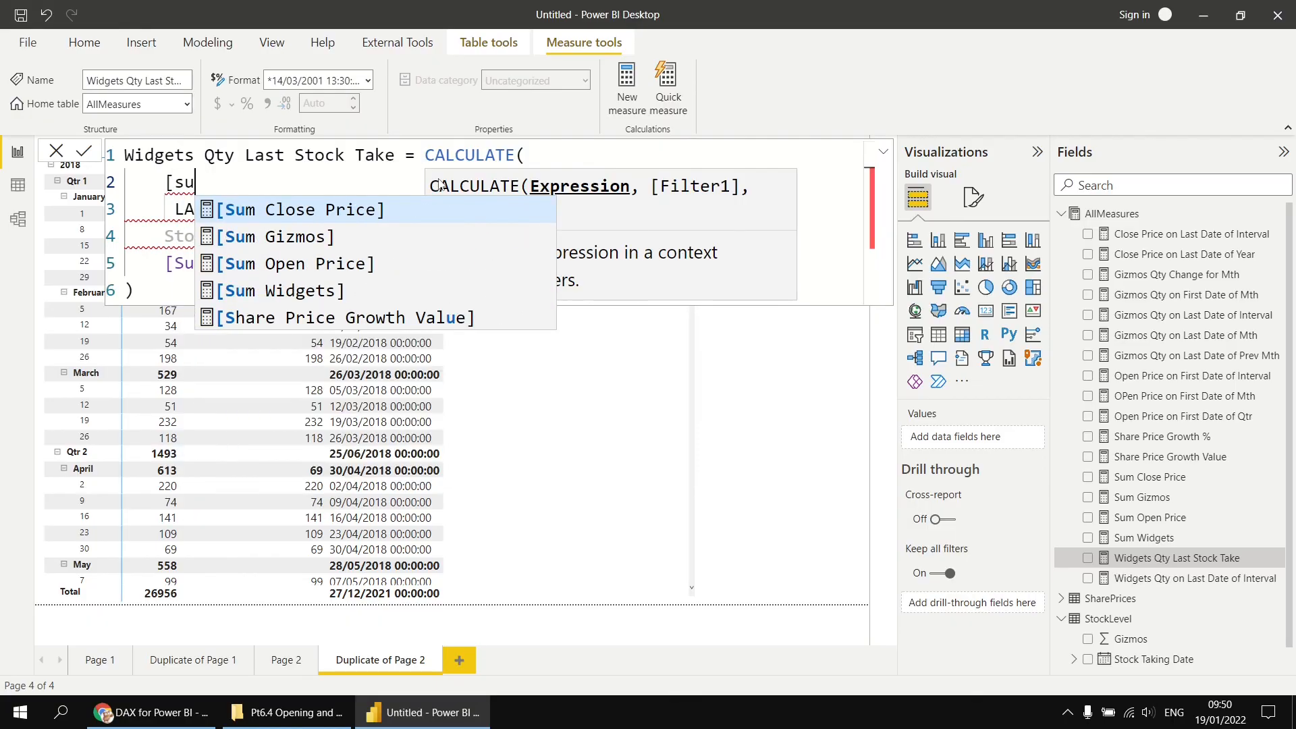
key("Down")
key("Down")
key("Down")
key("Tab")
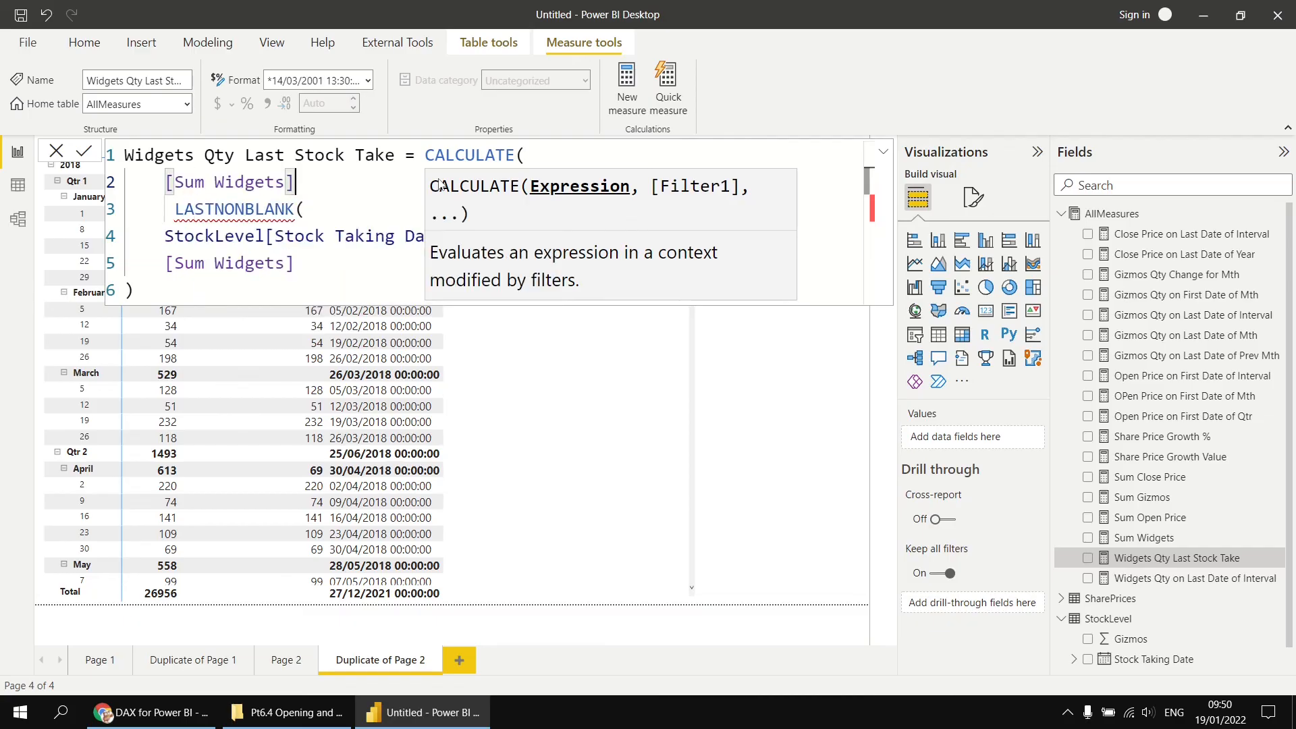
type(",")
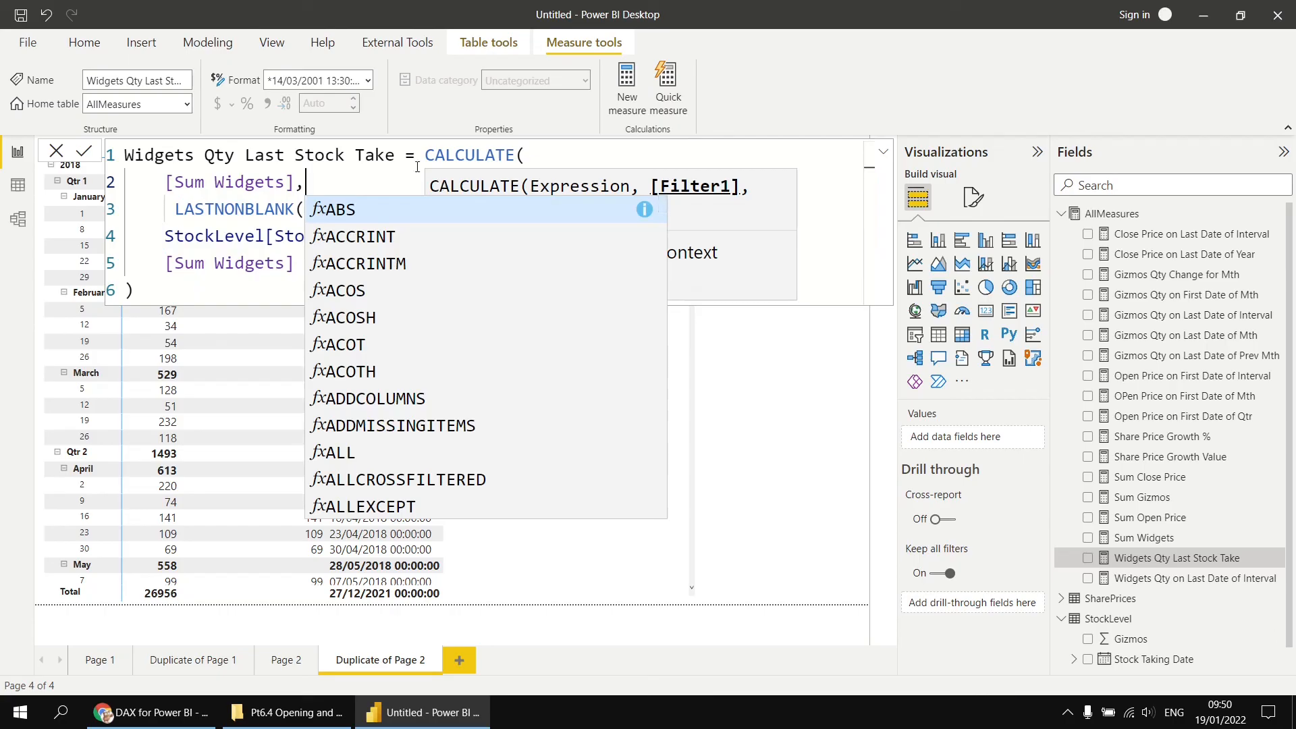
- Indent the LASTNONBLANK arguments as the CALCULATE filter, close CALCULATE's parenthesis, and commit the measure
left_click(177, 209)
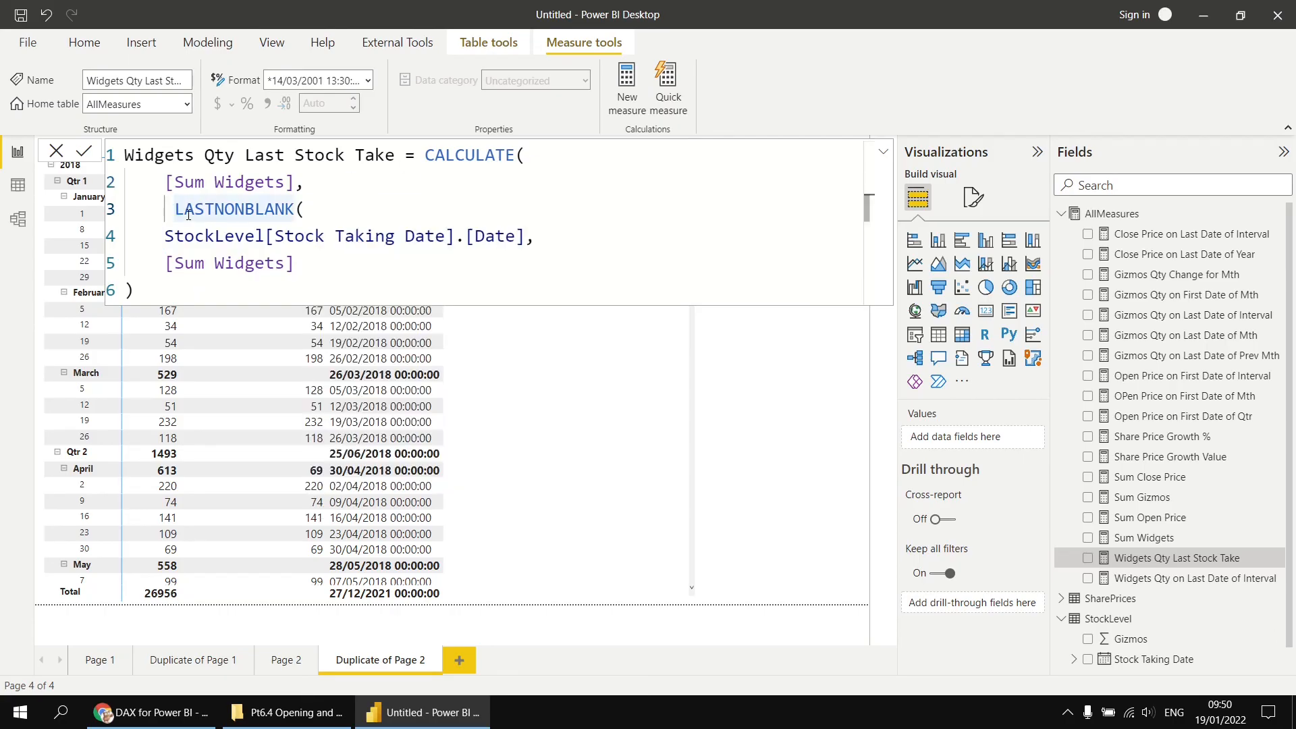
key("BackSpace")
left_click_drag(206, 231, 223, 290)
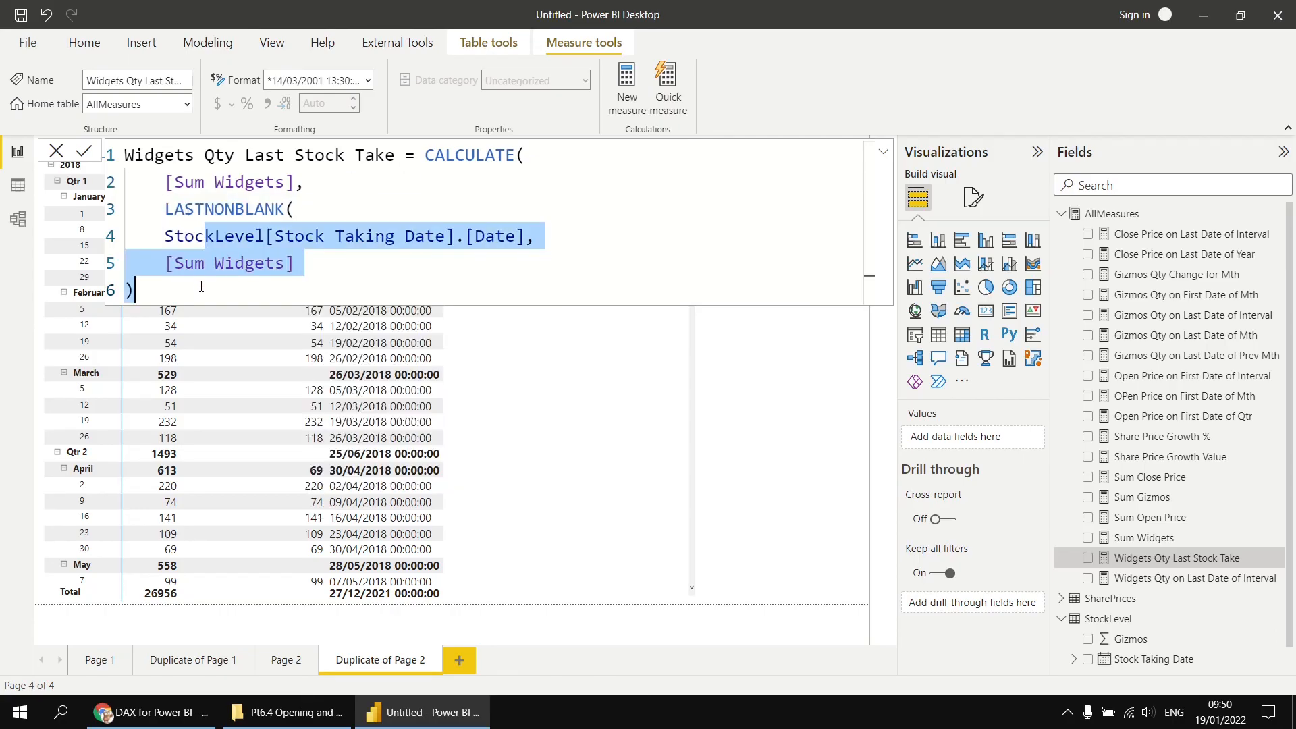
key("Tab")
left_click(233, 291)
key("shift+Return")
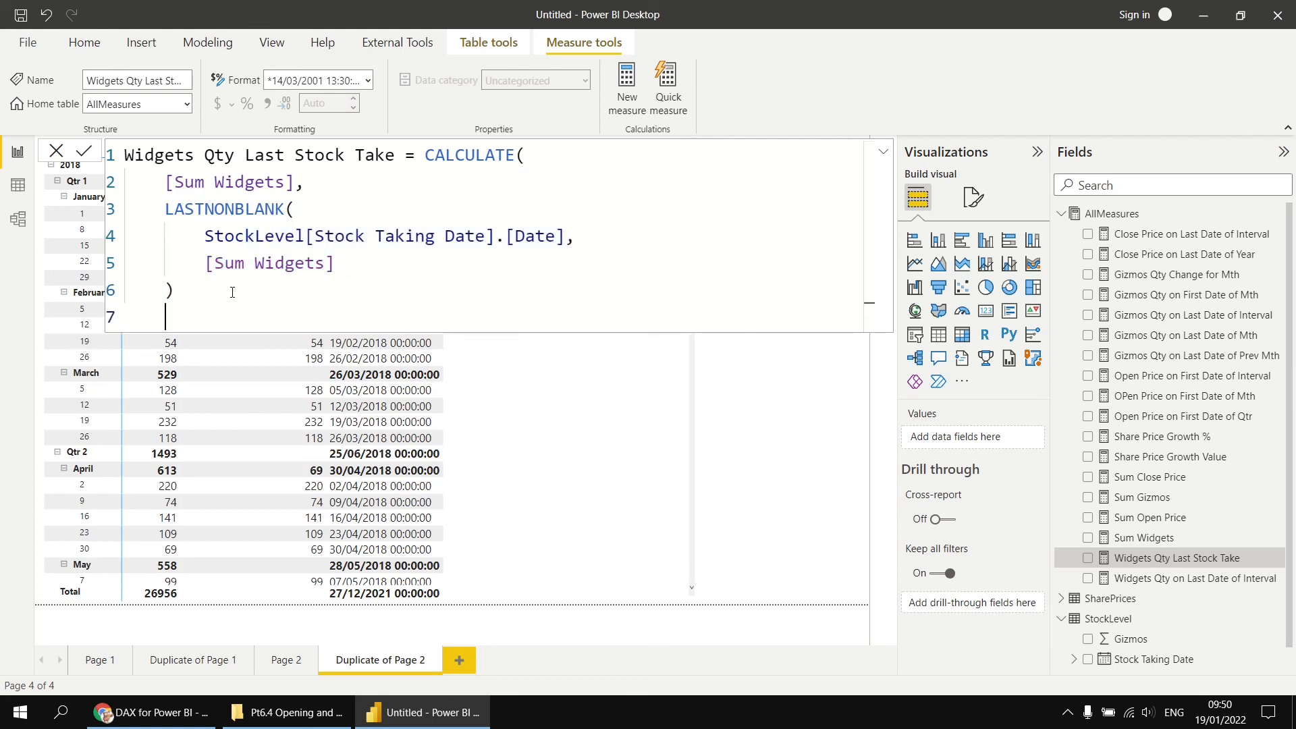
type(")")
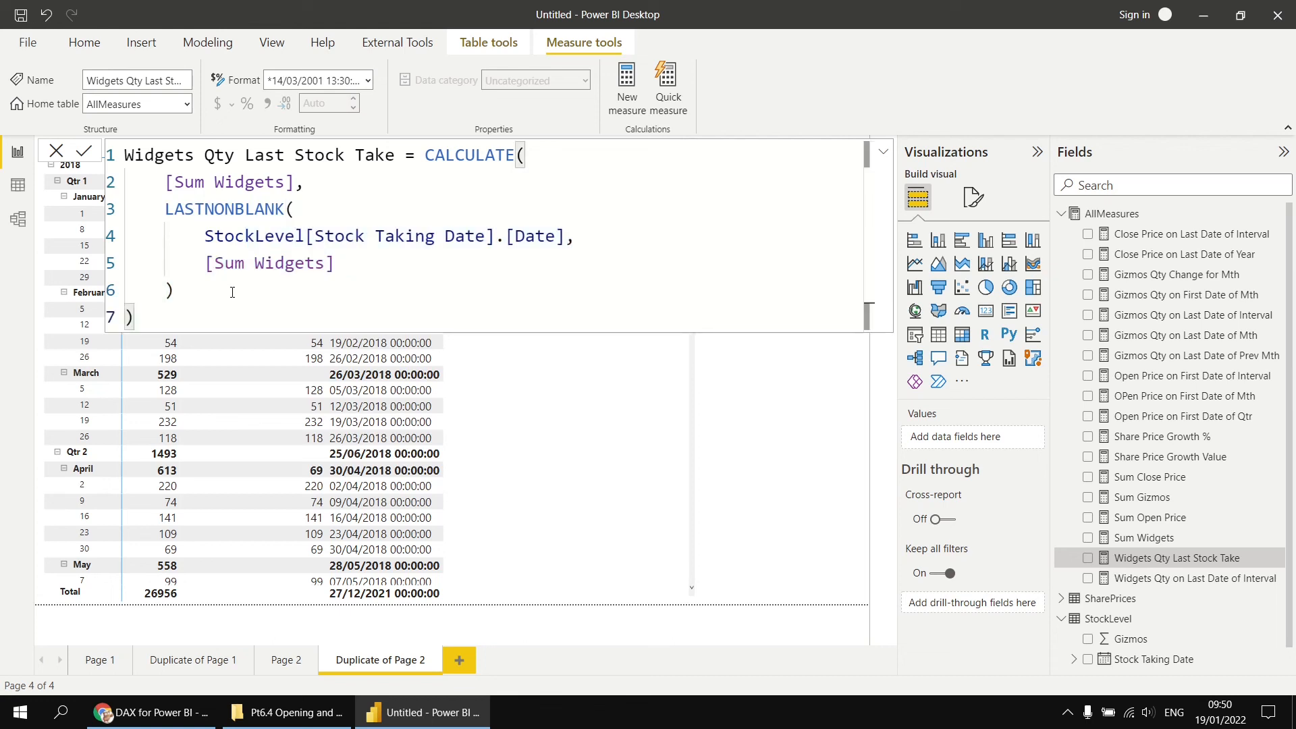
key("Return")
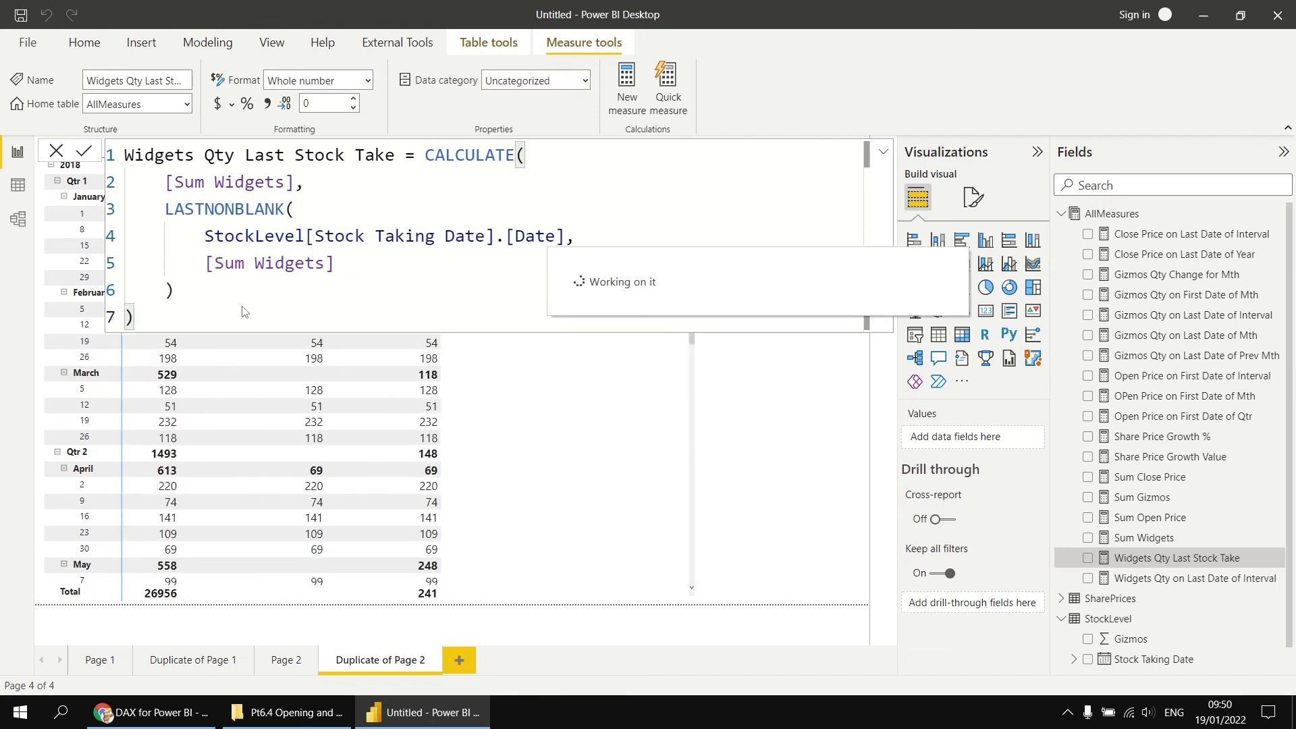
left_click(776, 421)
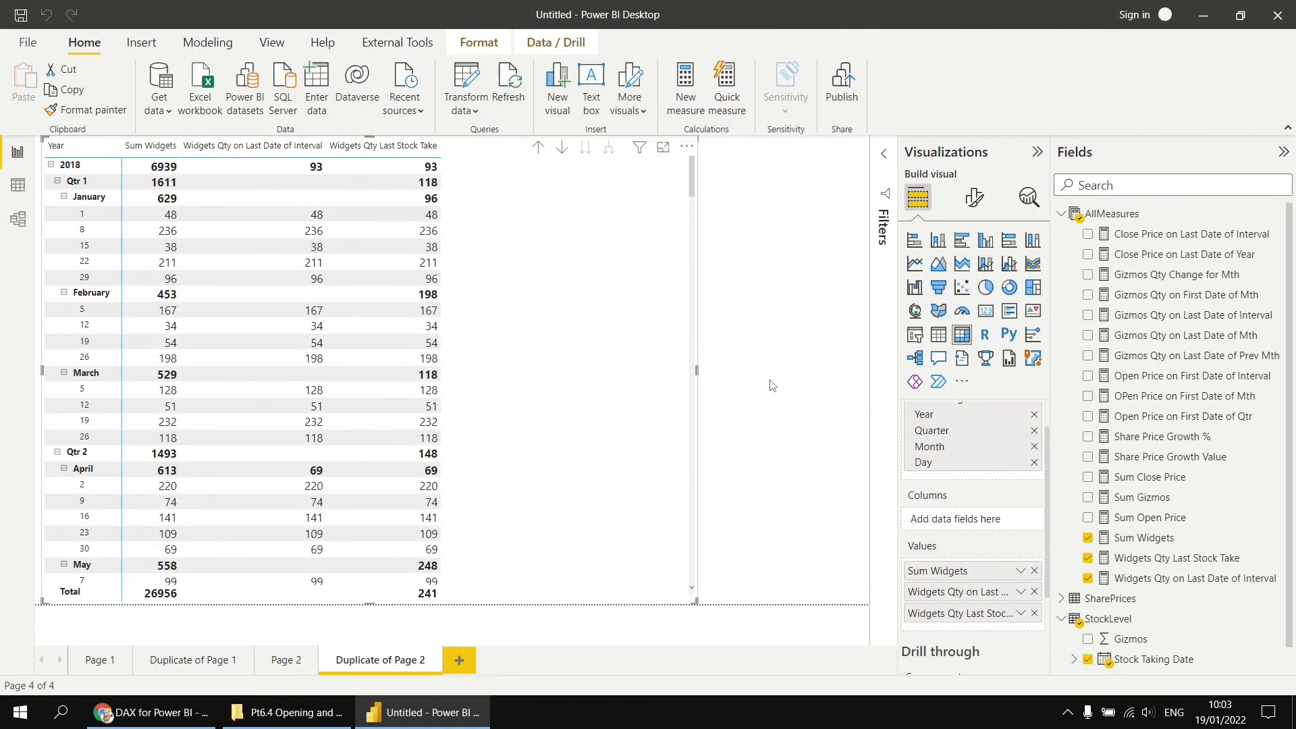
- Copy the Widgets Qty Last Stock Take formula and paste it into a new AllMeasures measure
left_click(1162, 561)
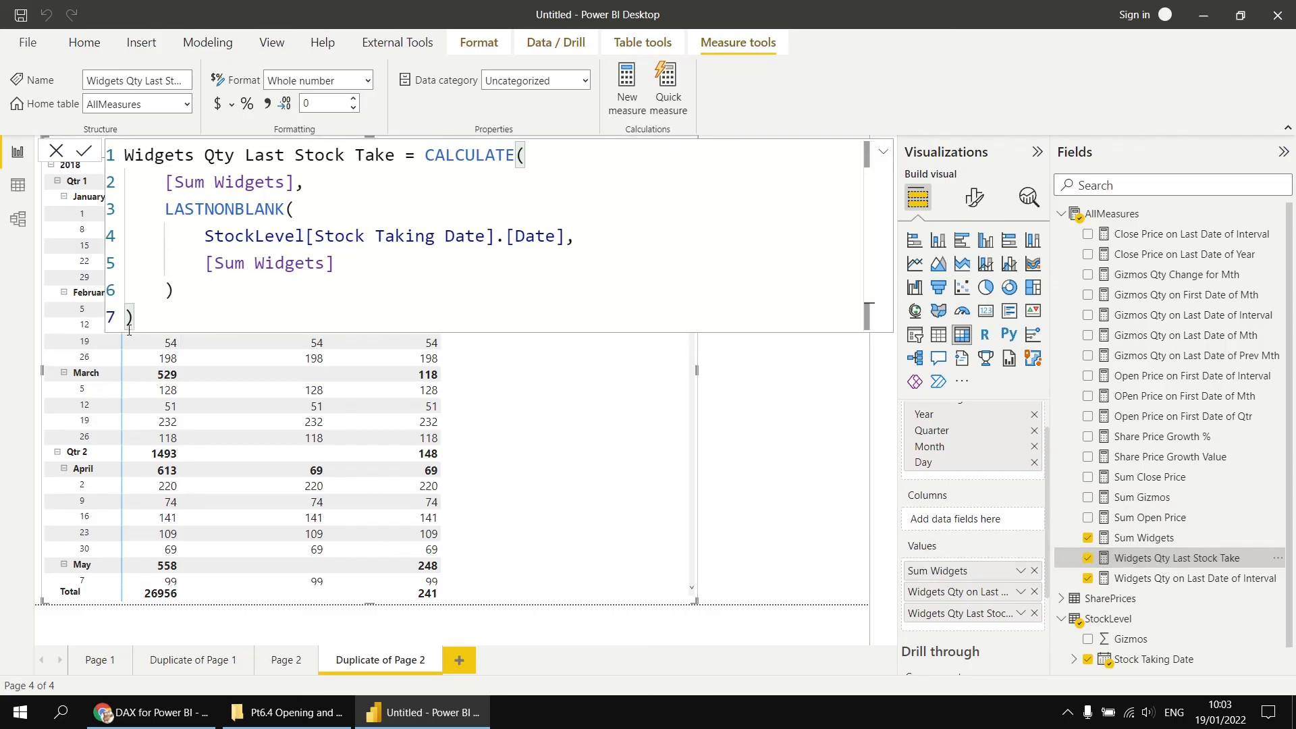
left_click_drag(158, 317, 124, 155)
key("ctrl+c")
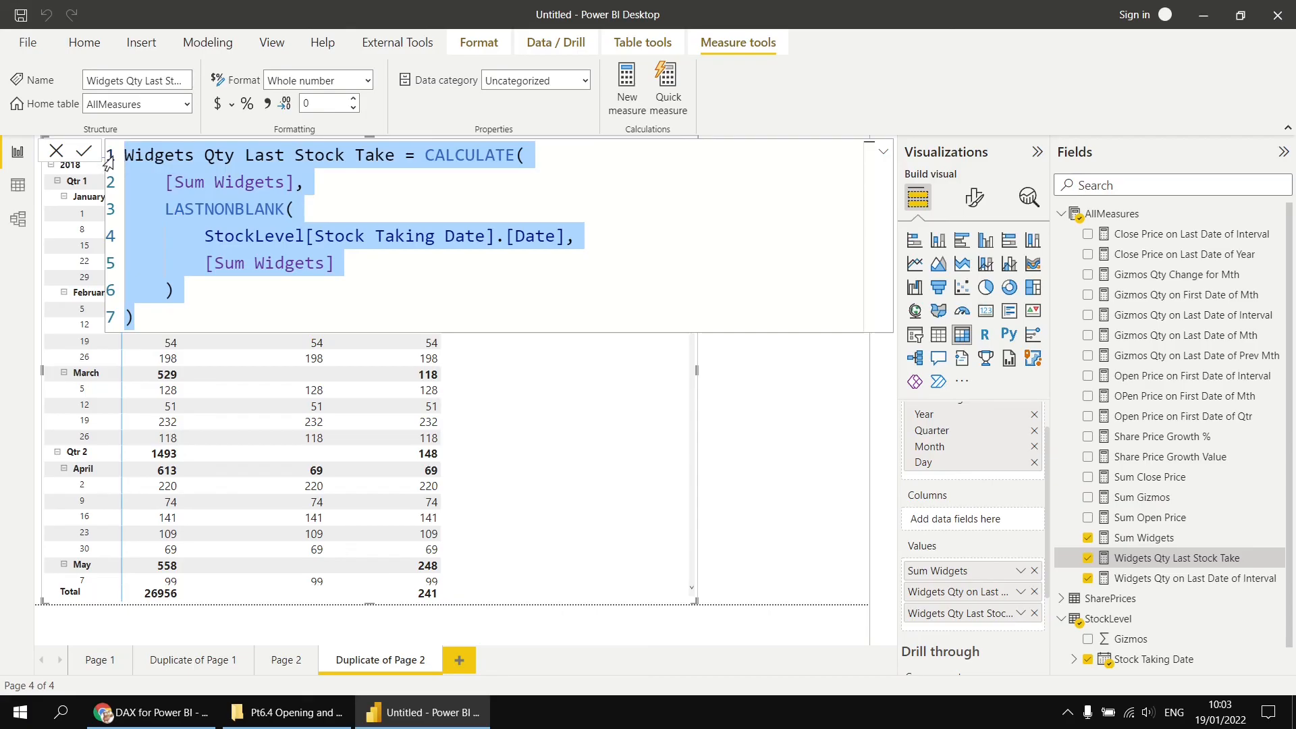
right_click(1105, 214)
left_click(1142, 228)
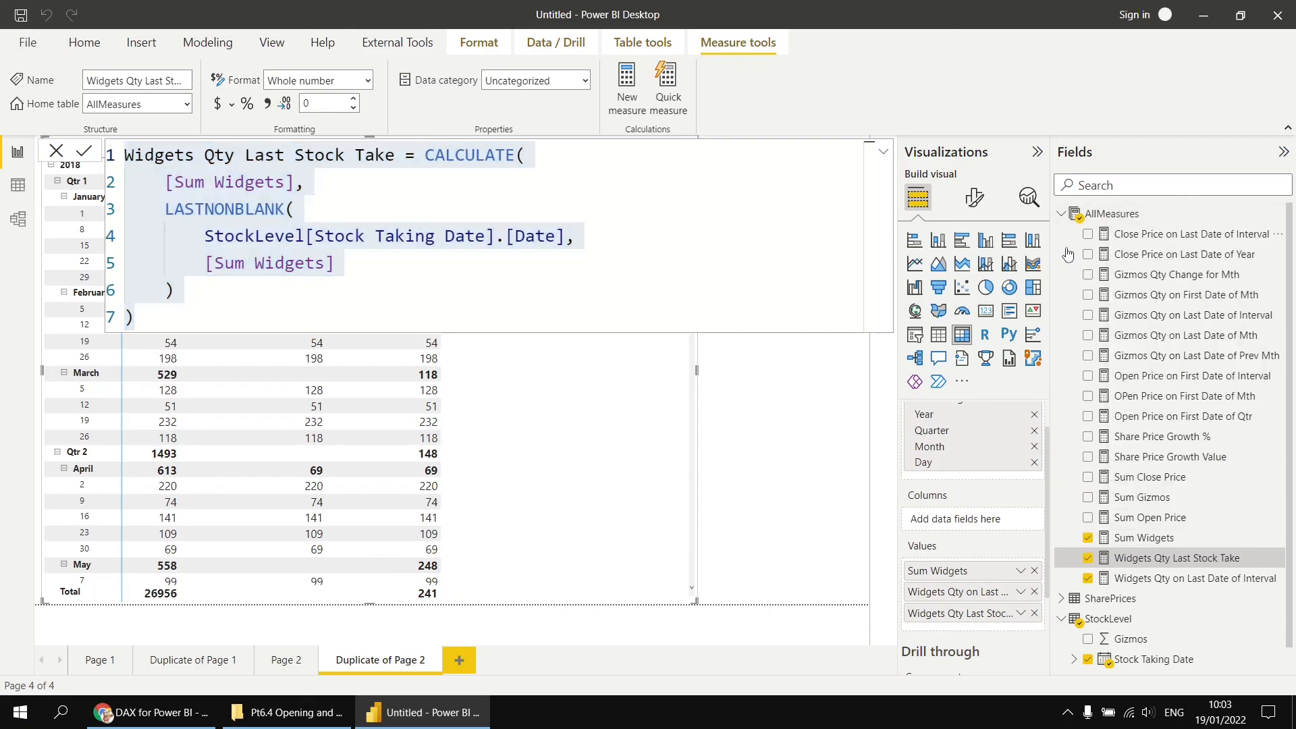
key("ctrl+v")
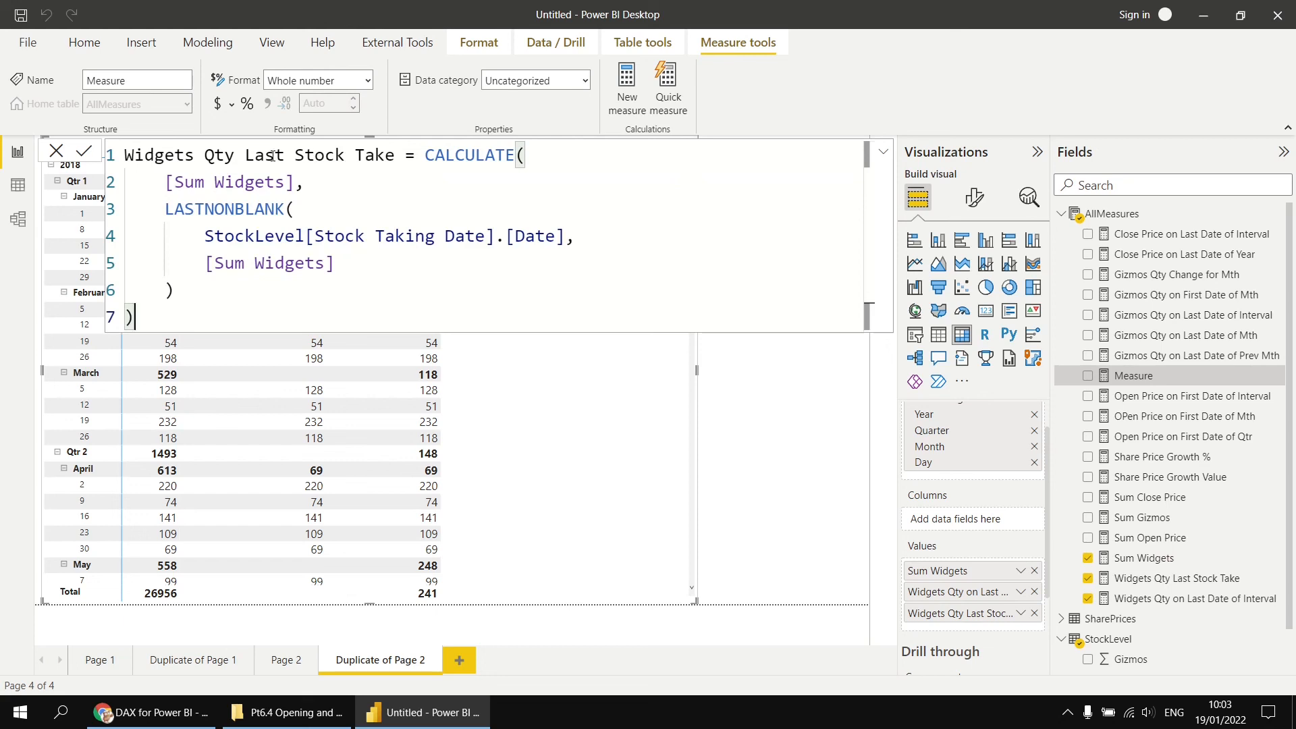
- Rename the copy Widgets Qty First Stock Take, replace LASTNONBLANK with FIRSTNONBLANK, and commit the measure
left_click_drag(266, 156, 245, 156)
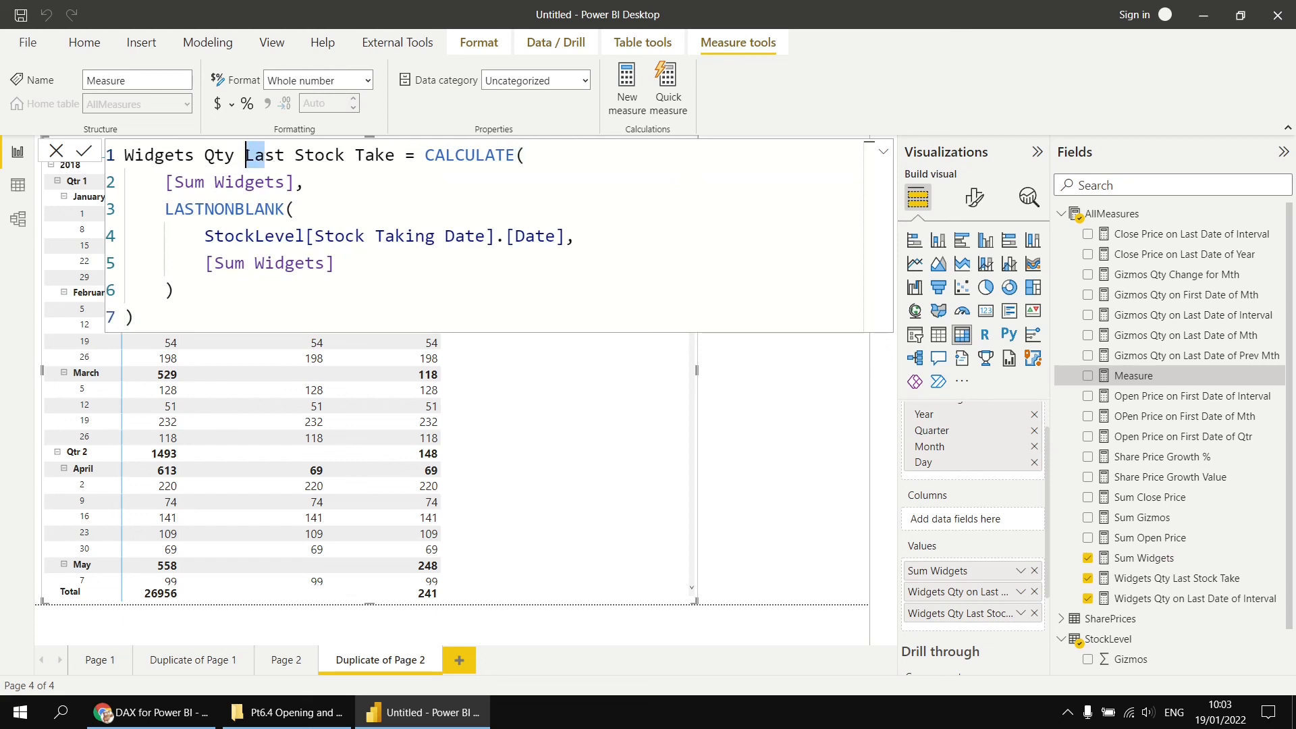
type("Fir")
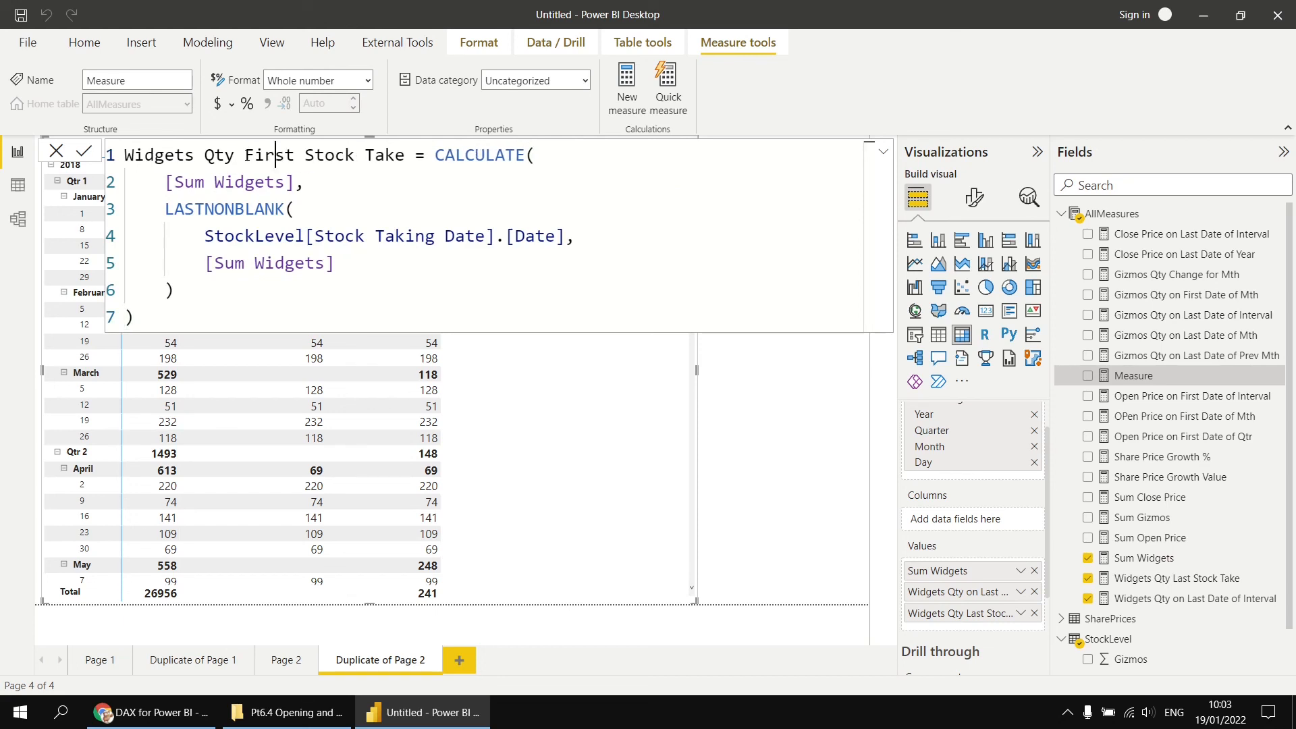
double_click(236, 211)
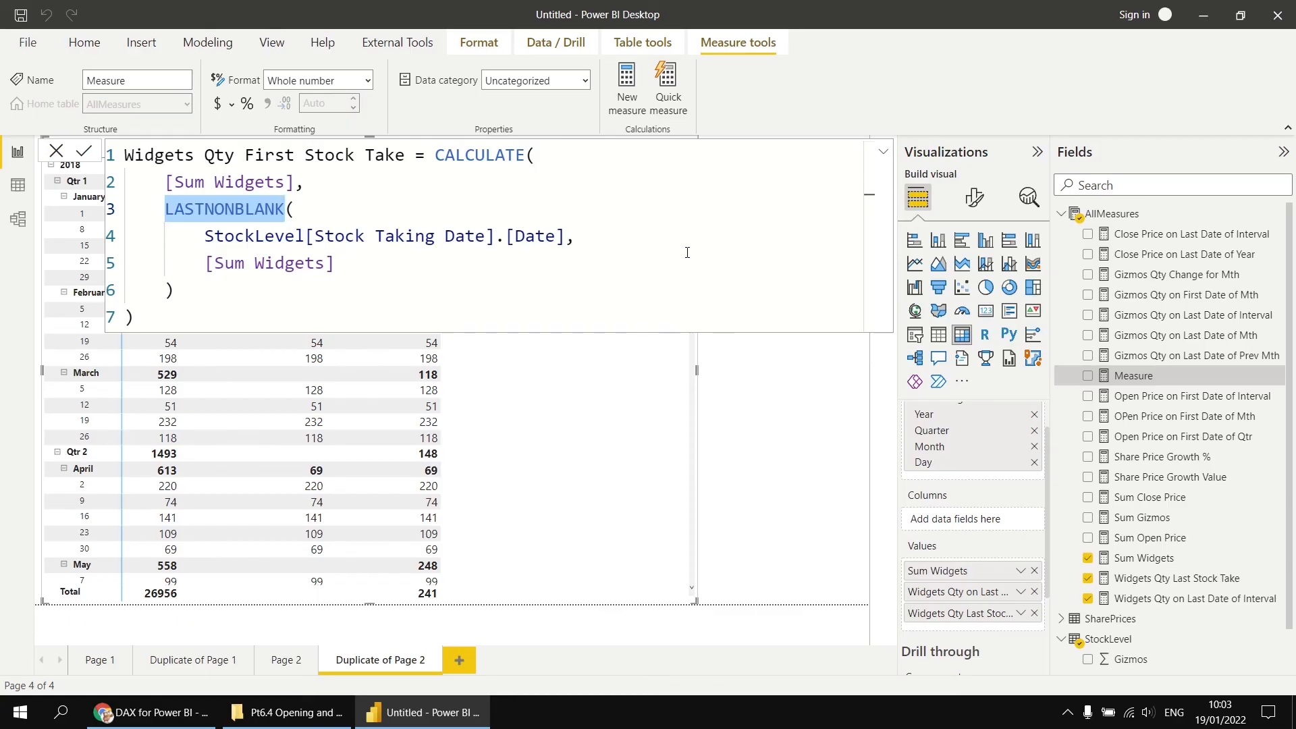
type("fir(")
key("Down")
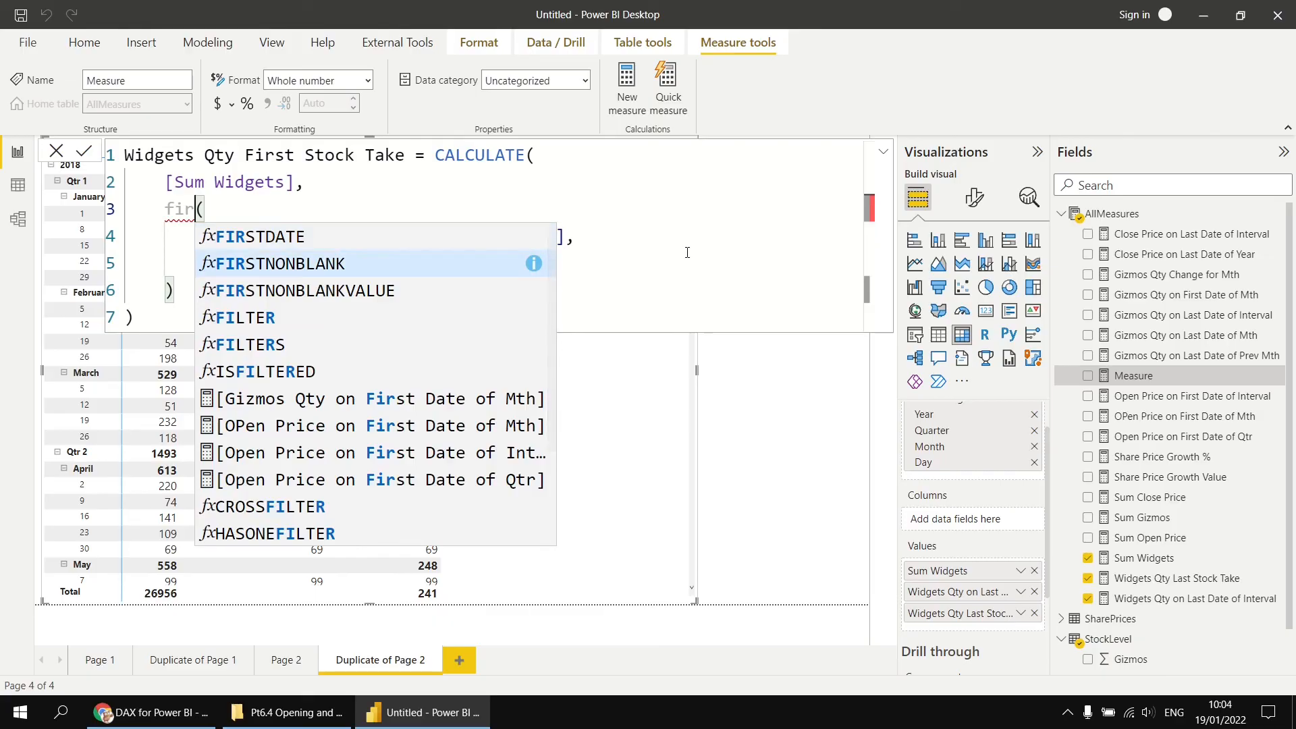
key("Tab")
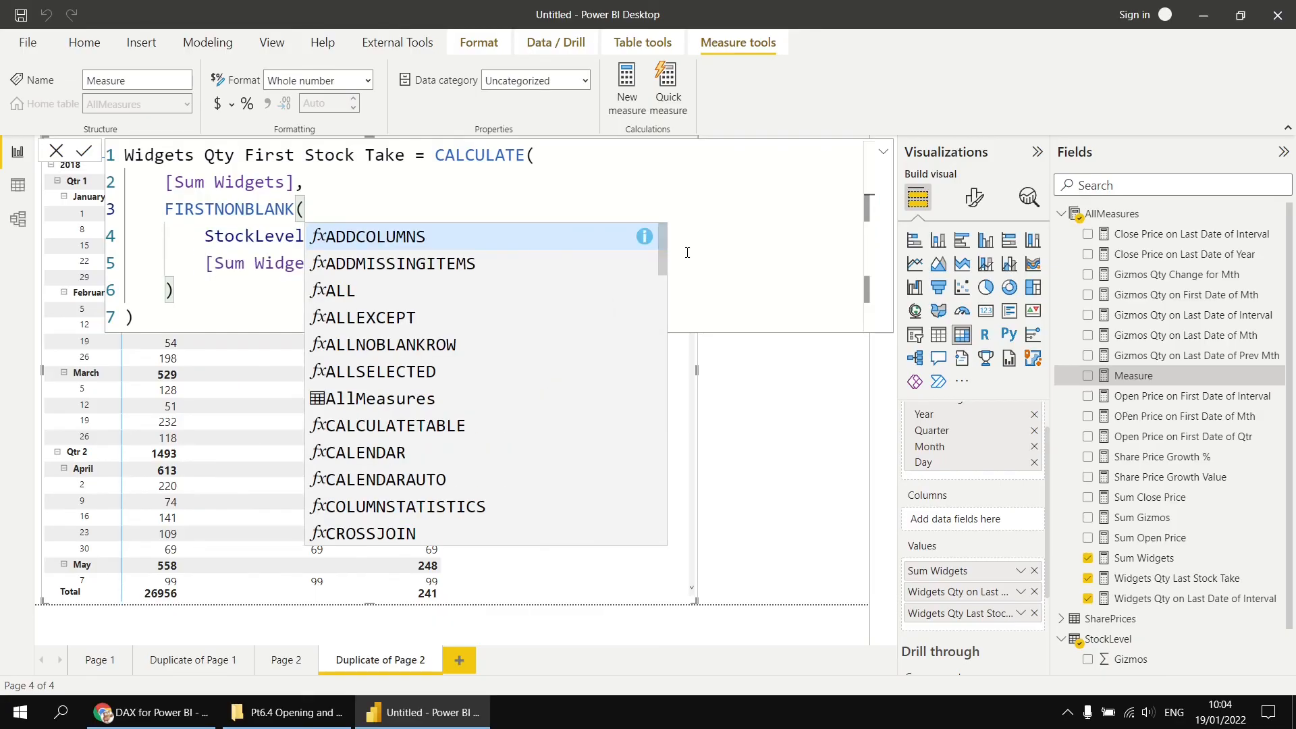
left_click(203, 318)
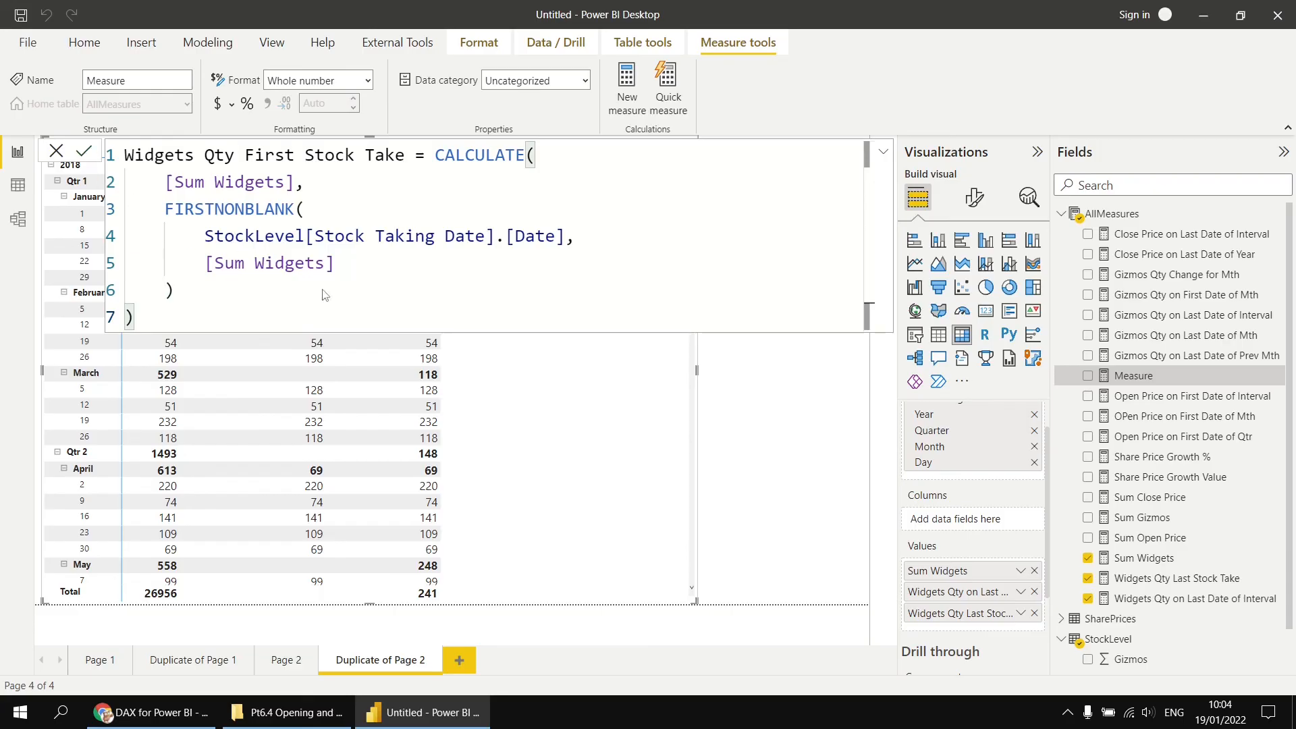
left_click(610, 435)
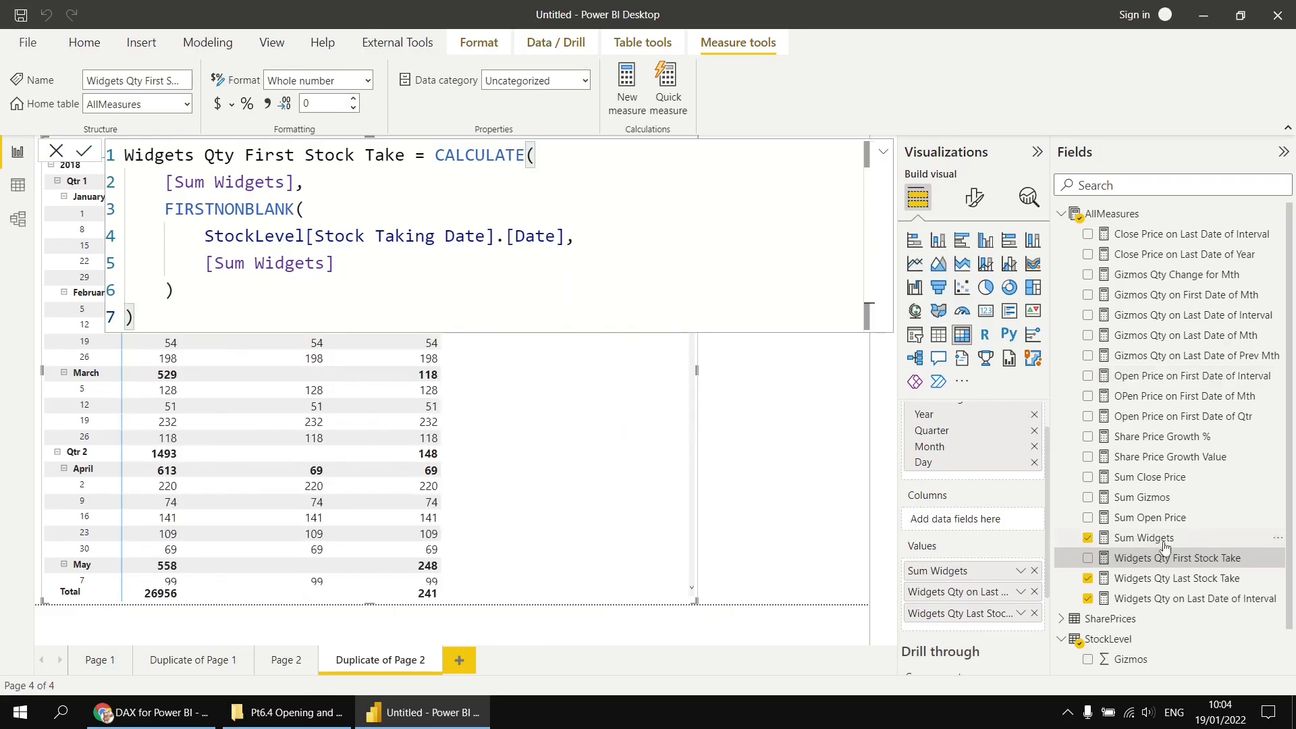
- Add Widgets Qty First Stock Take to the matrix values
left_click_drag(1172, 562, 593, 425)
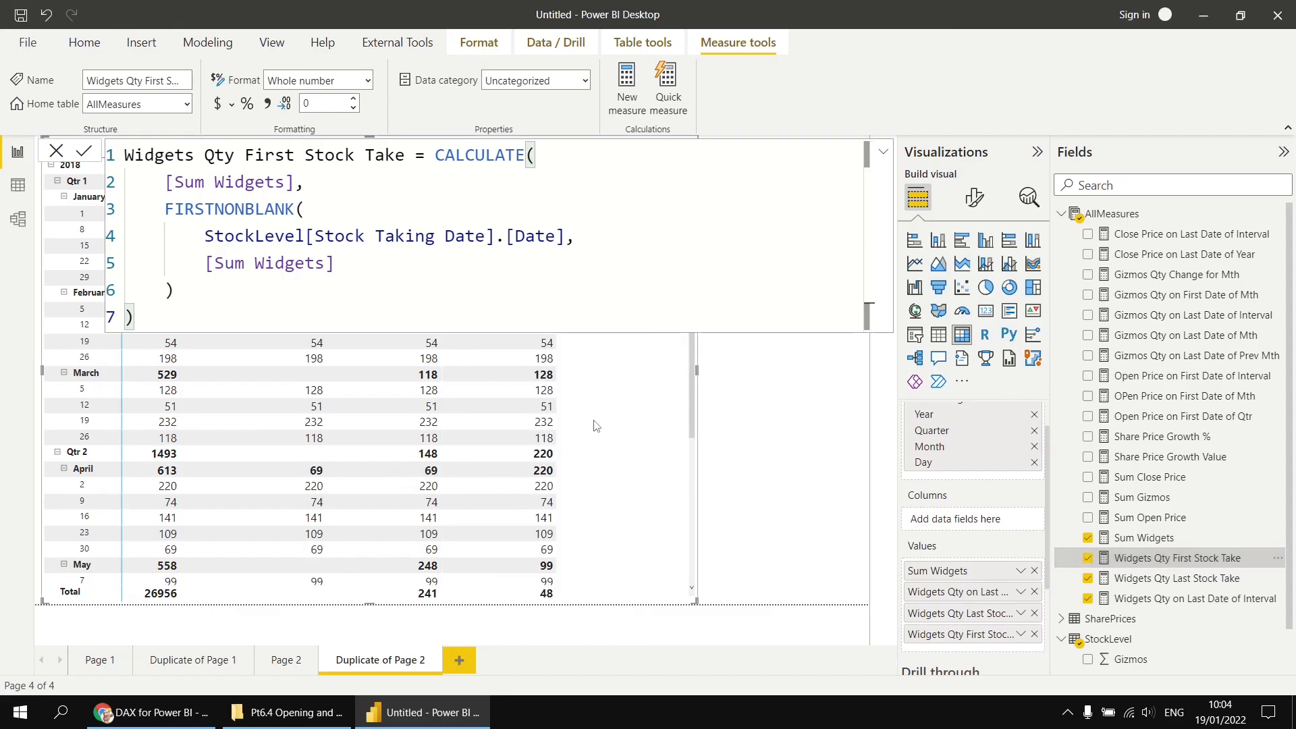
left_click(776, 448)
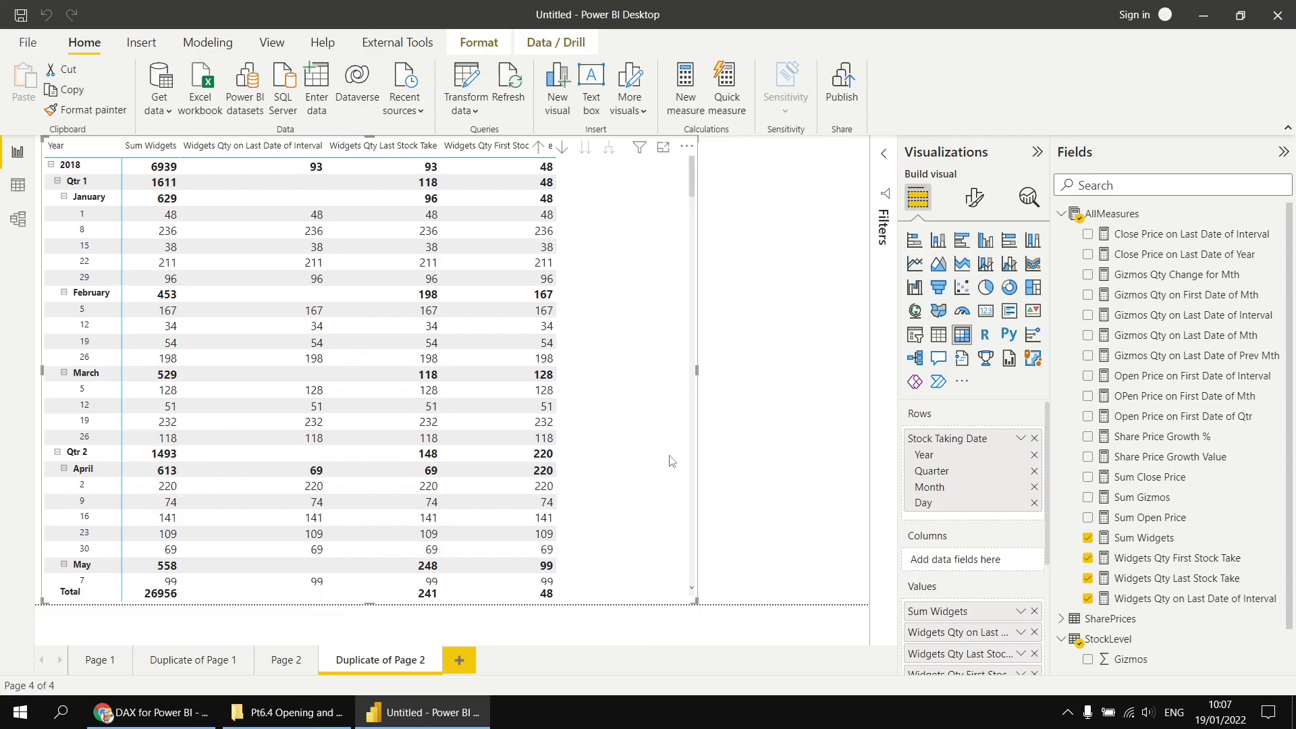
- Copy the Widgets Qty Last Stock Take formula again and paste it into another new AllMeasures measure
left_click(1163, 585)
left_click_drag(162, 317, 124, 159)
key("ctrl+c")
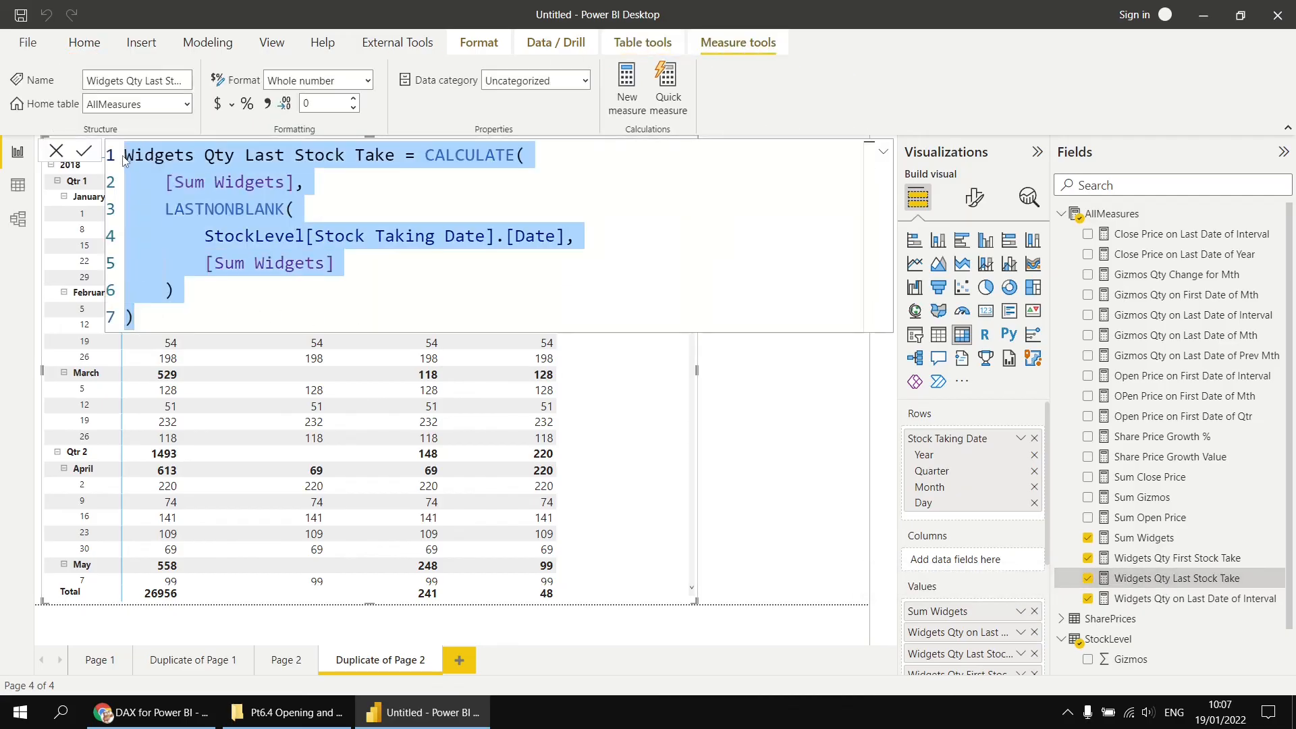
right_click(1110, 215)
left_click(1129, 233)
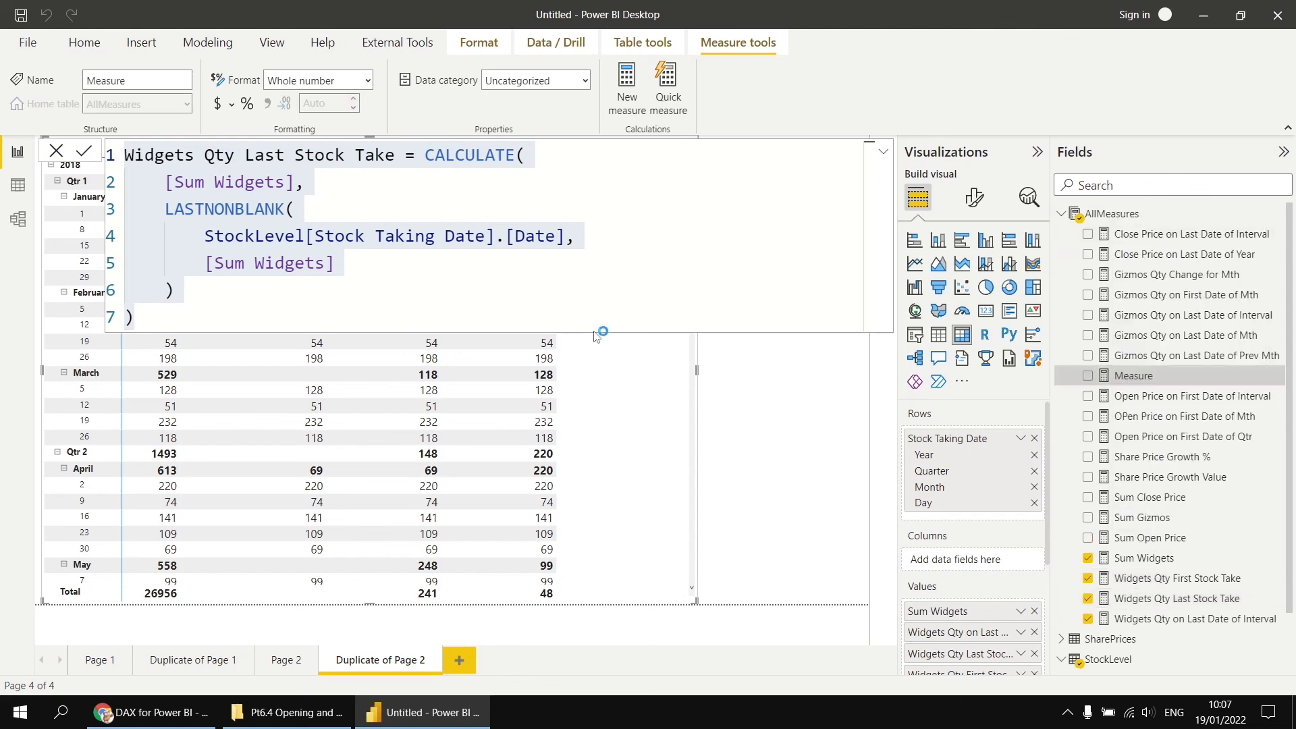
key("ctrl+v")
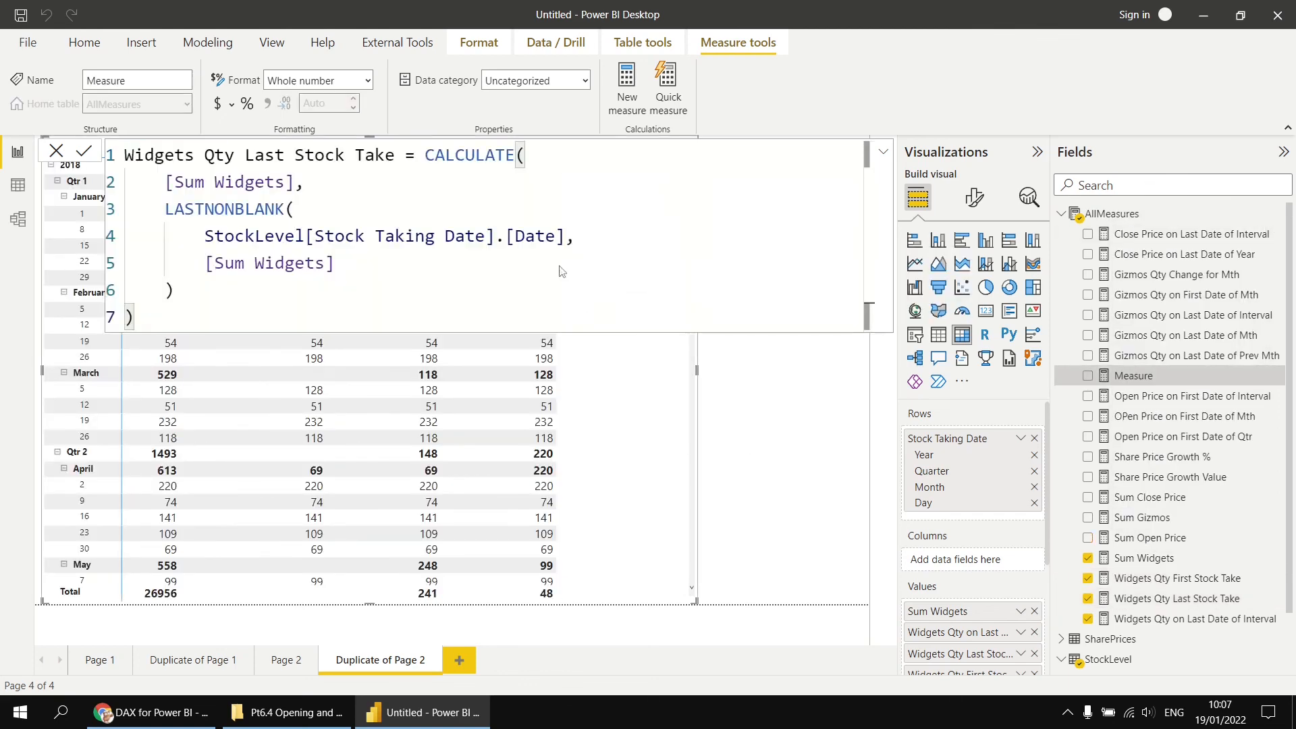
- Rename the measure Widgets Qty Last Stock Take 2 and strip the CALCULATE wrapper, leaving only LASTNONBLANK
left_click(397, 155)
type("2")
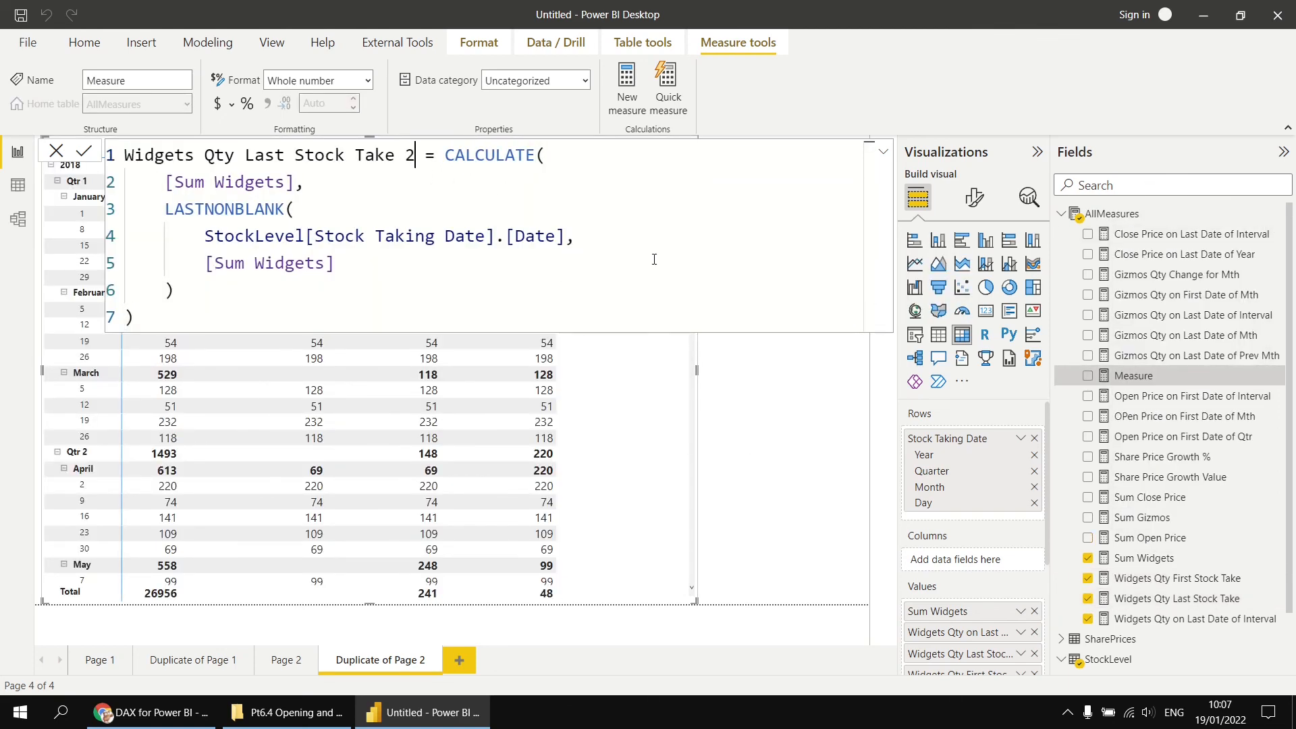
left_click_drag(163, 210, 449, 155)
key("Delete")
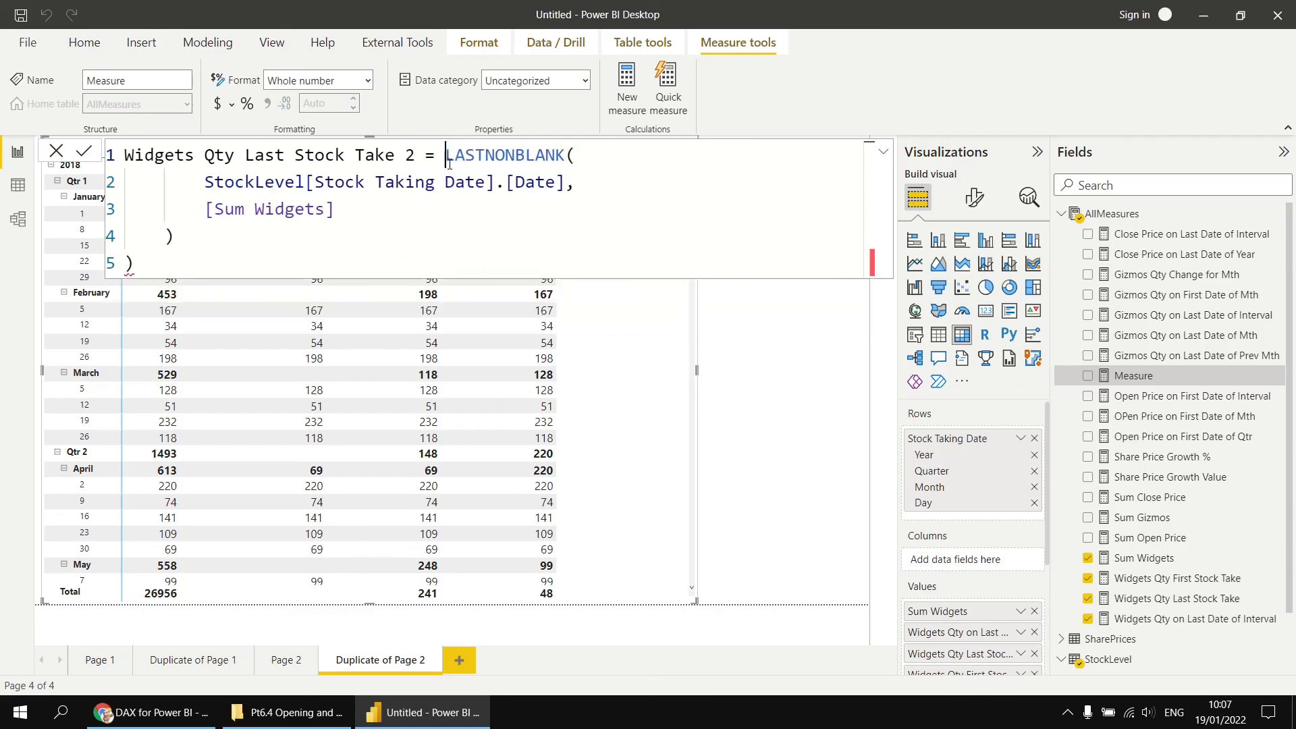
left_click(185, 263)
key("BackSpace")
key("BackSpace")
left_click_drag(225, 183, 222, 232)
key("shift+Tab")
left_click(401, 221)
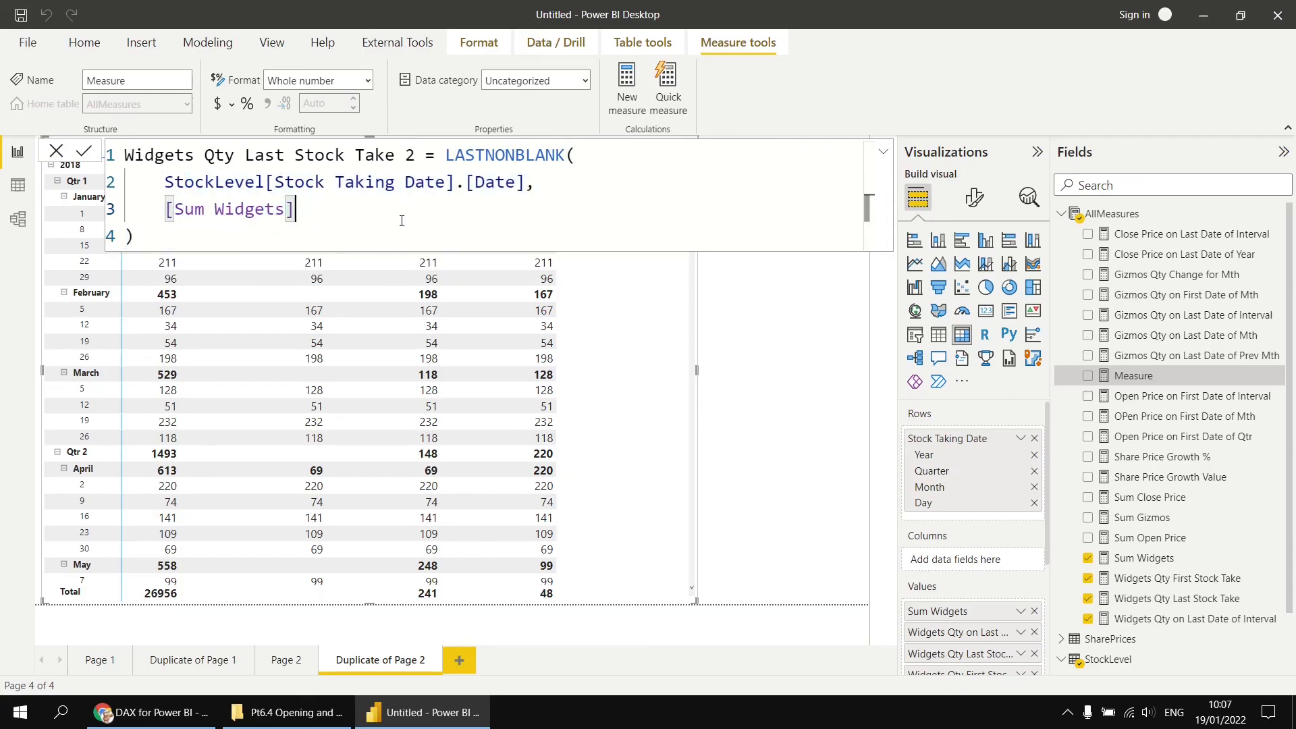
- Replace LASTNONBLANK with LASTNONBLANKVALUE in the new measure's formula
left_click(565, 155)
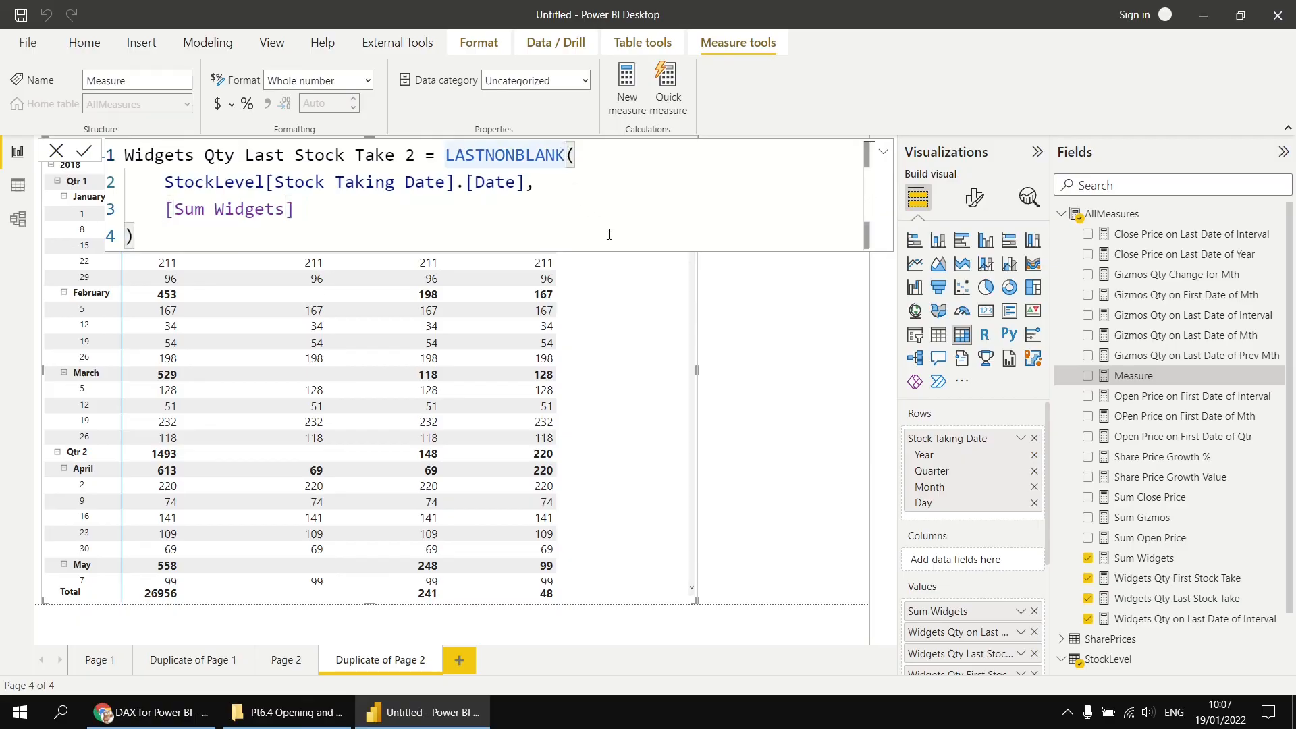
key("ctrl+space")
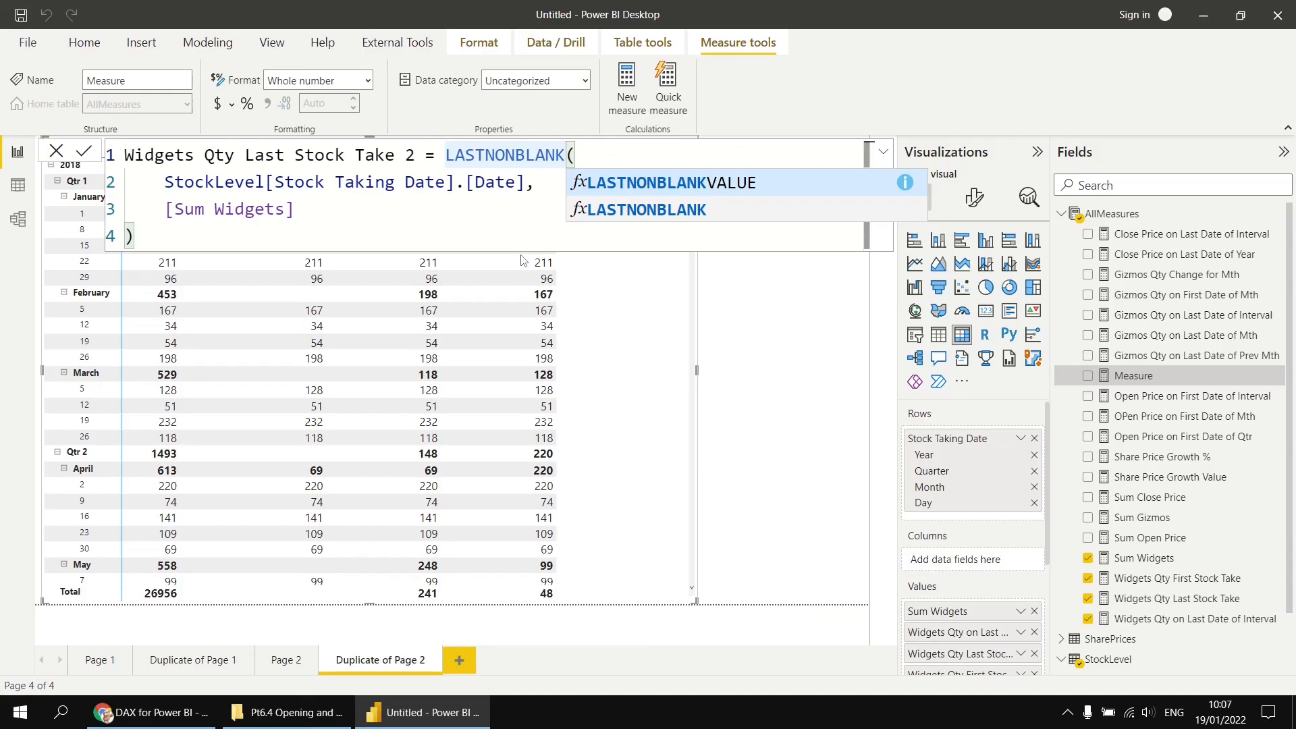
key("Tab")
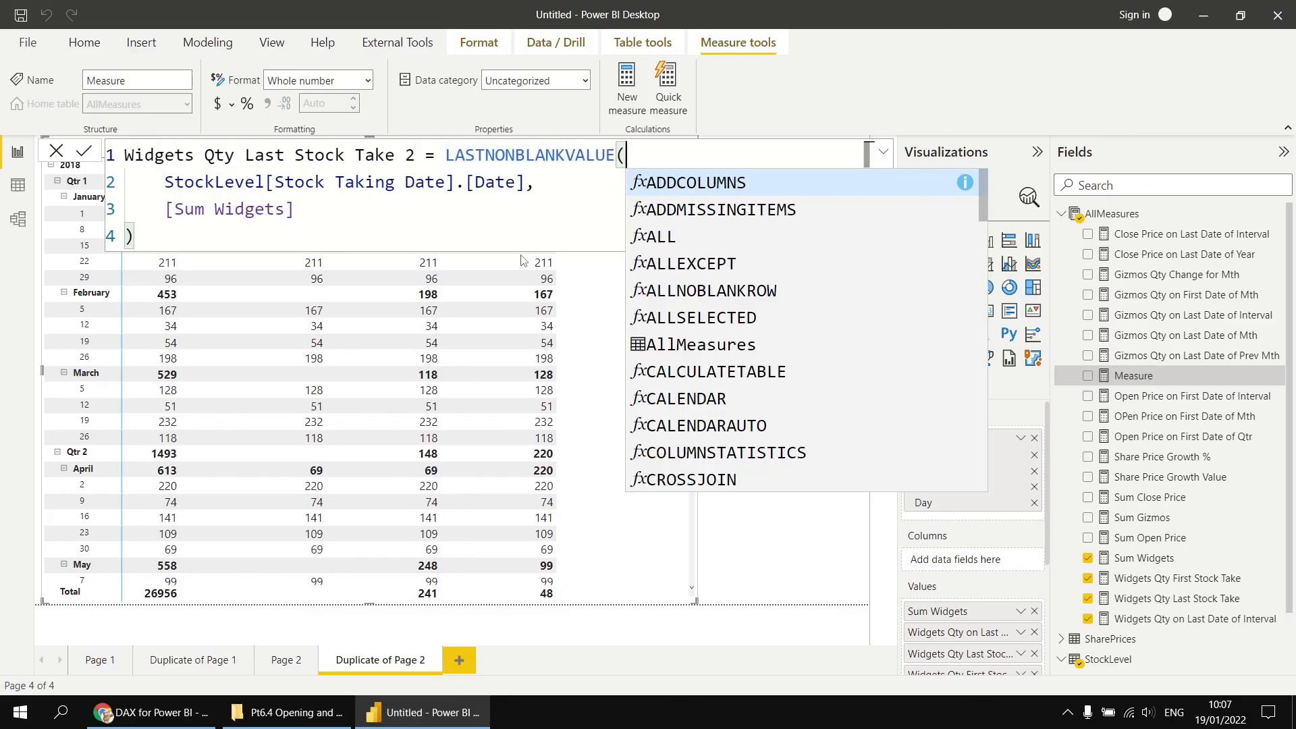
- Commit the Widgets Qty Last Stock Take 2 measure with its LASTNONBLANKVALUE formula
key("Escape")
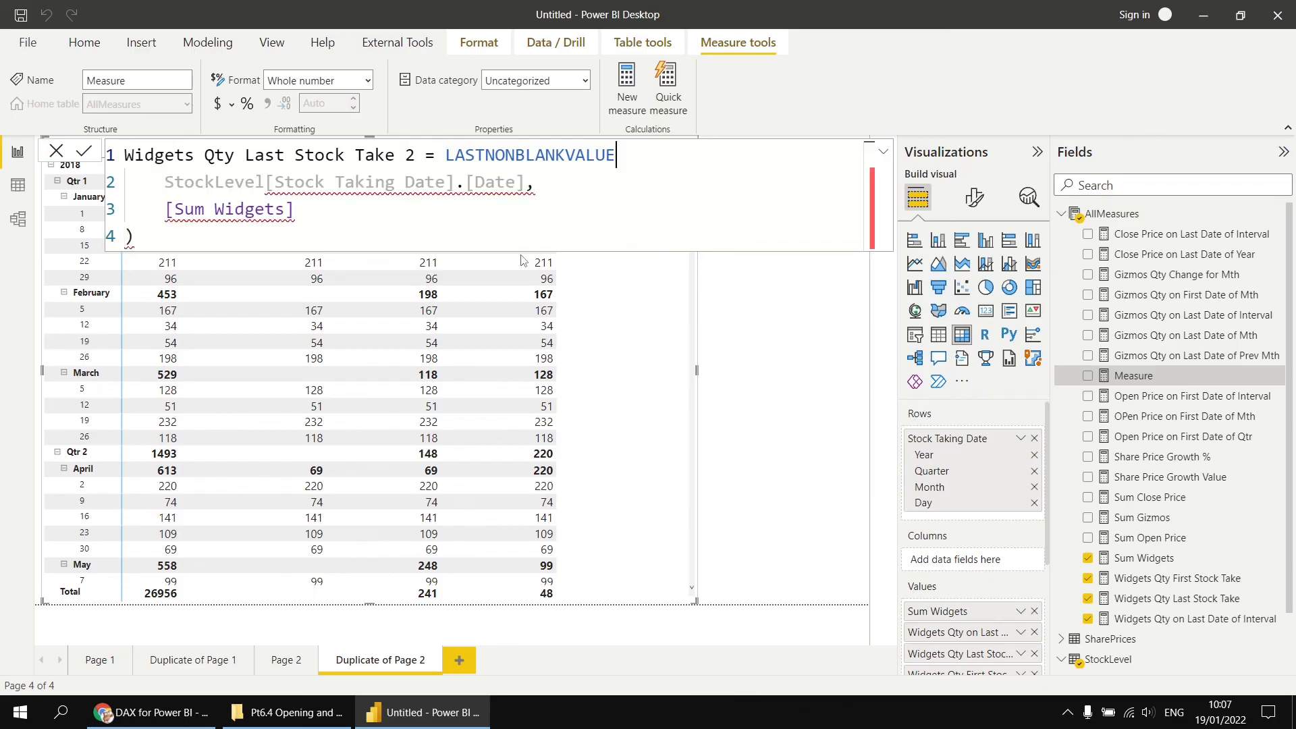
key("ctrl+space")
key("Escape")
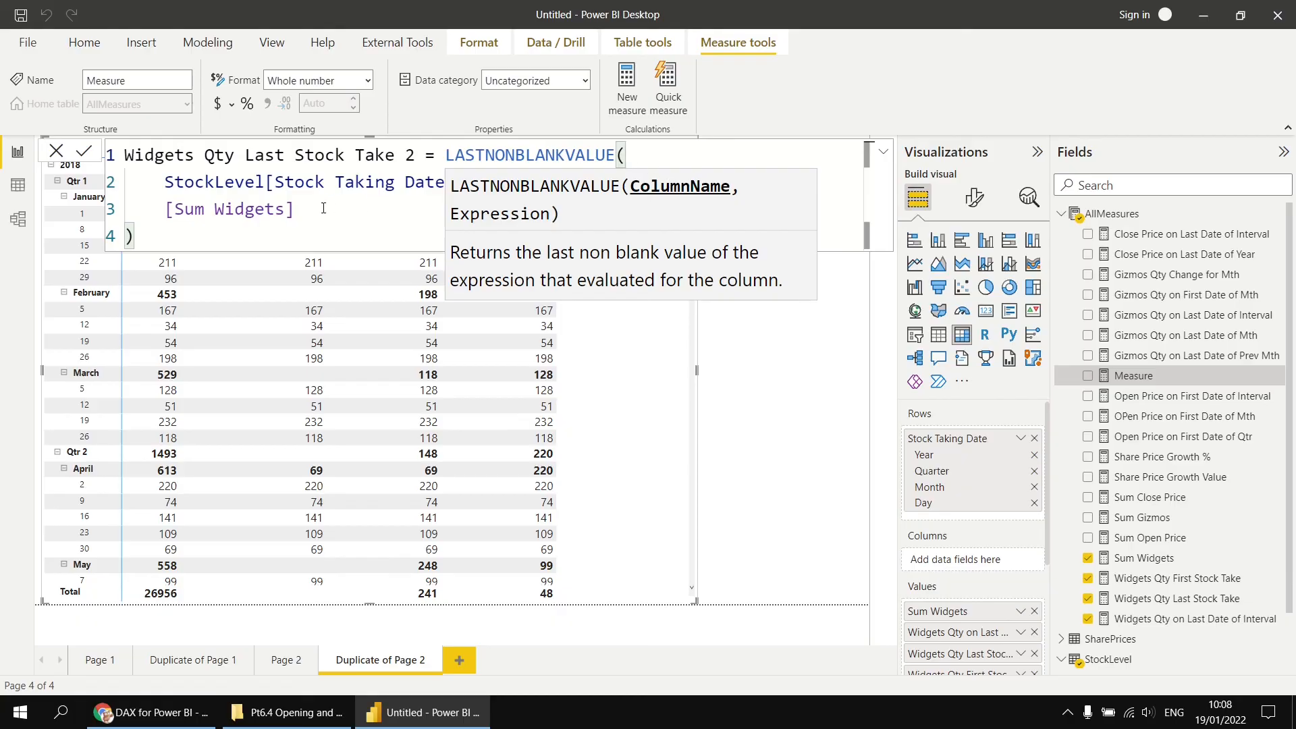
left_click(246, 242)
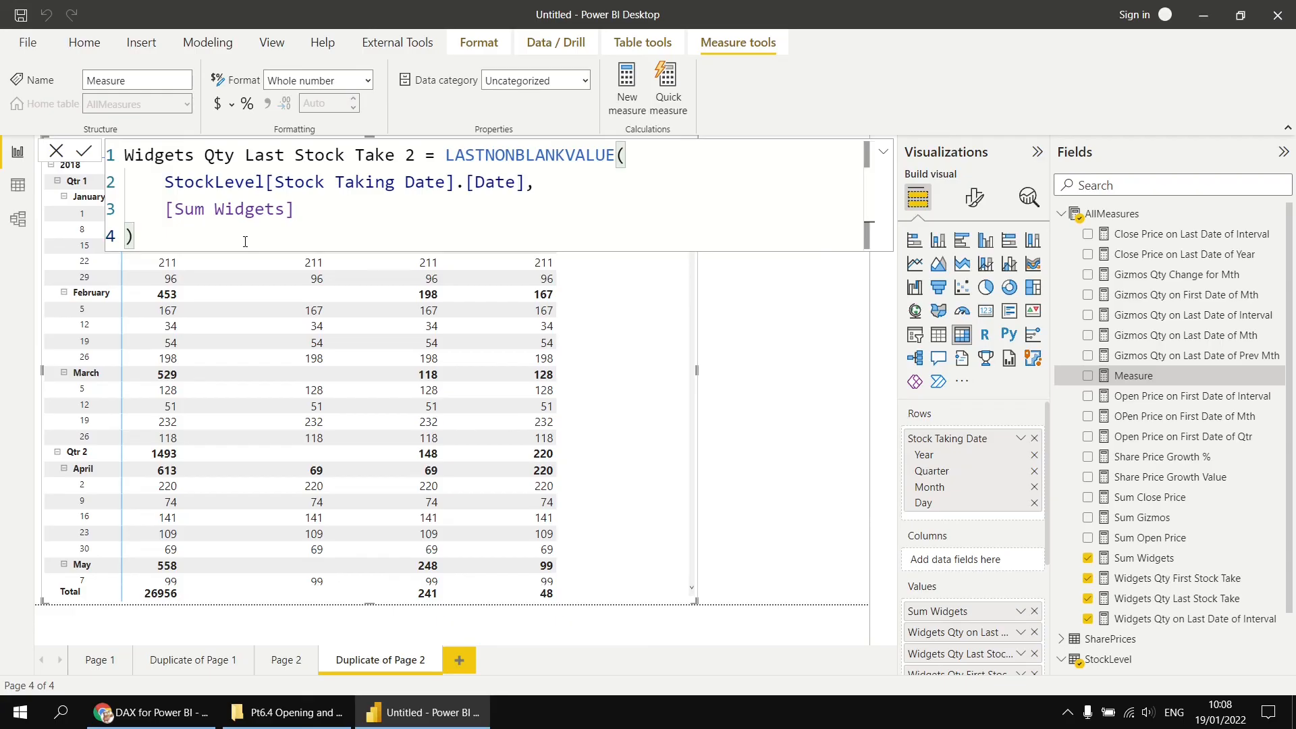
key("Return")
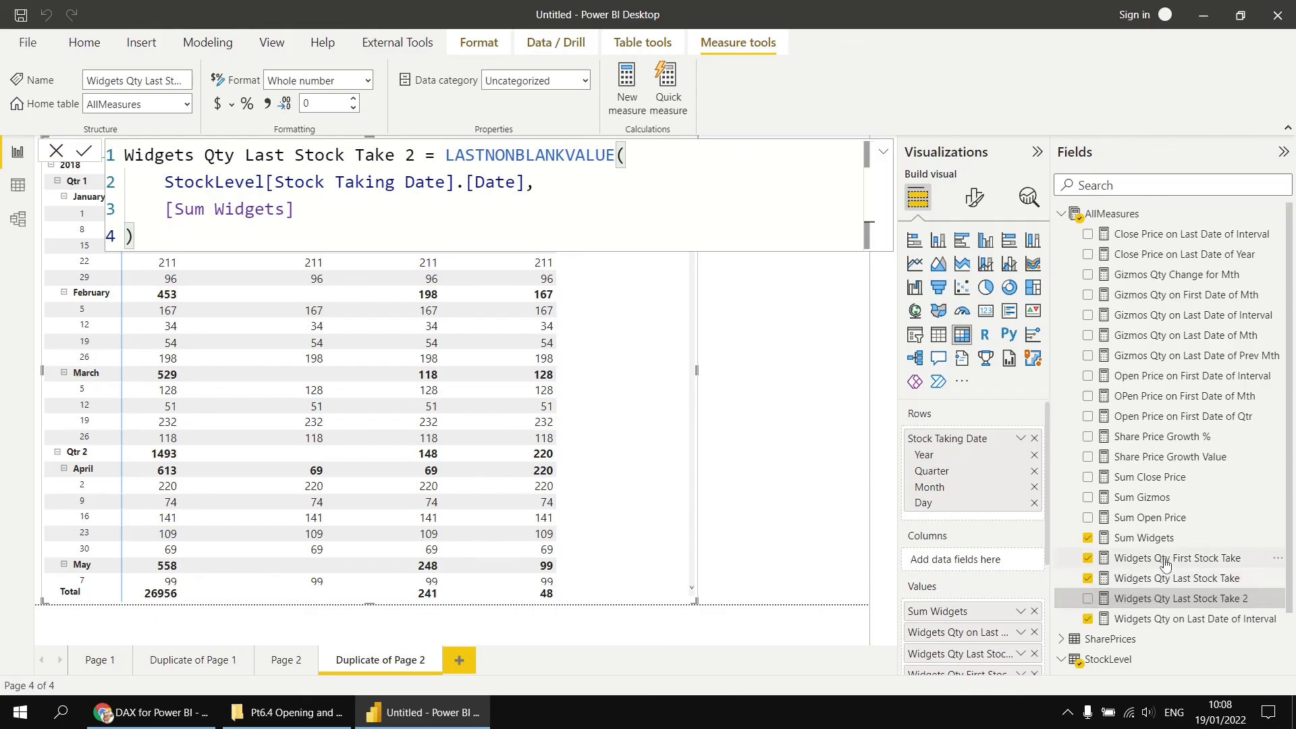
- Copy the Widgets Qty First Stock Take formula and paste it into a new AllMeasures measure
left_click(1166, 565)
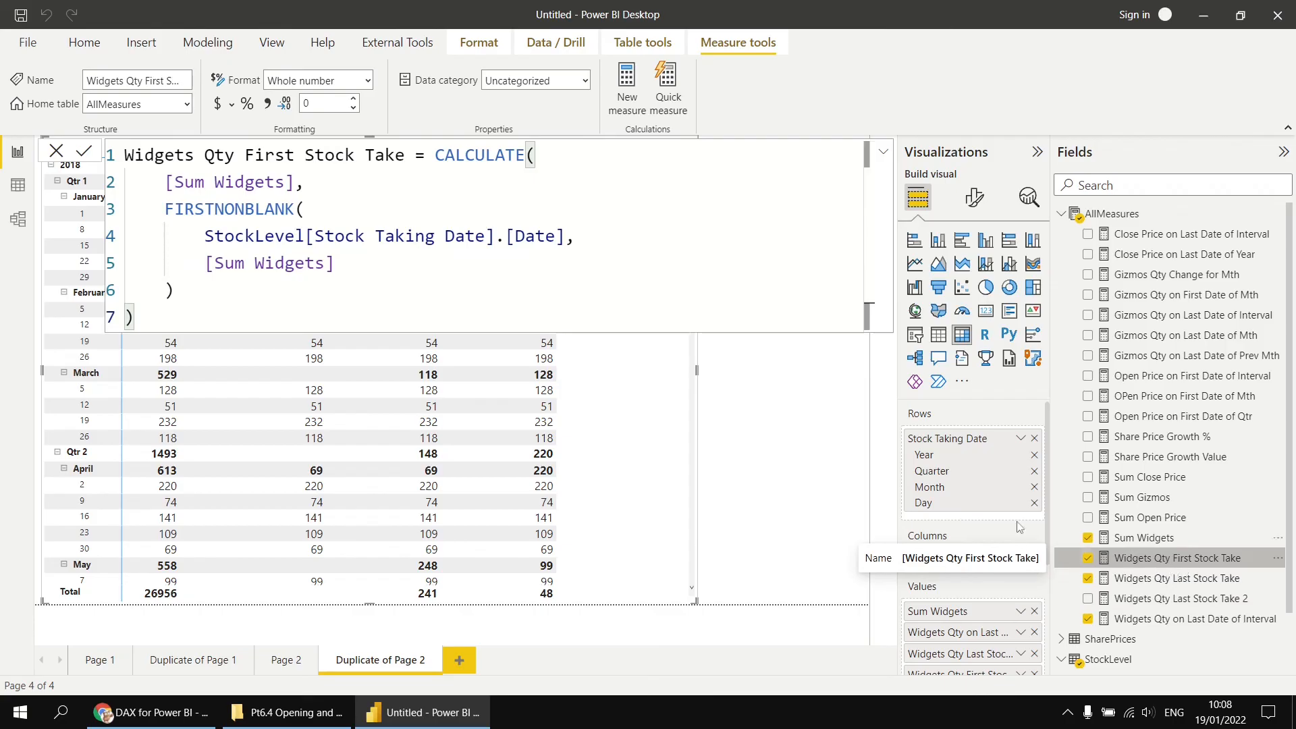
left_click_drag(135, 318, 125, 160)
key("ctrl+c")
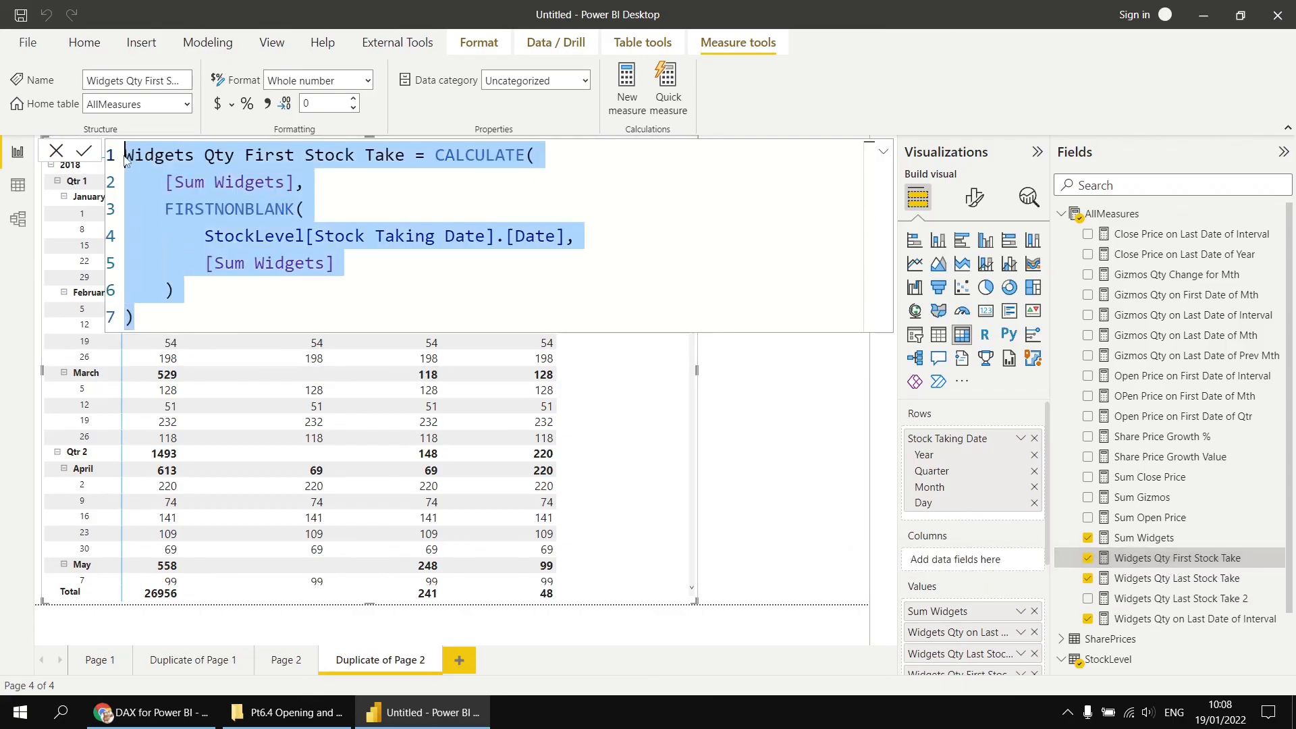
right_click(1112, 212)
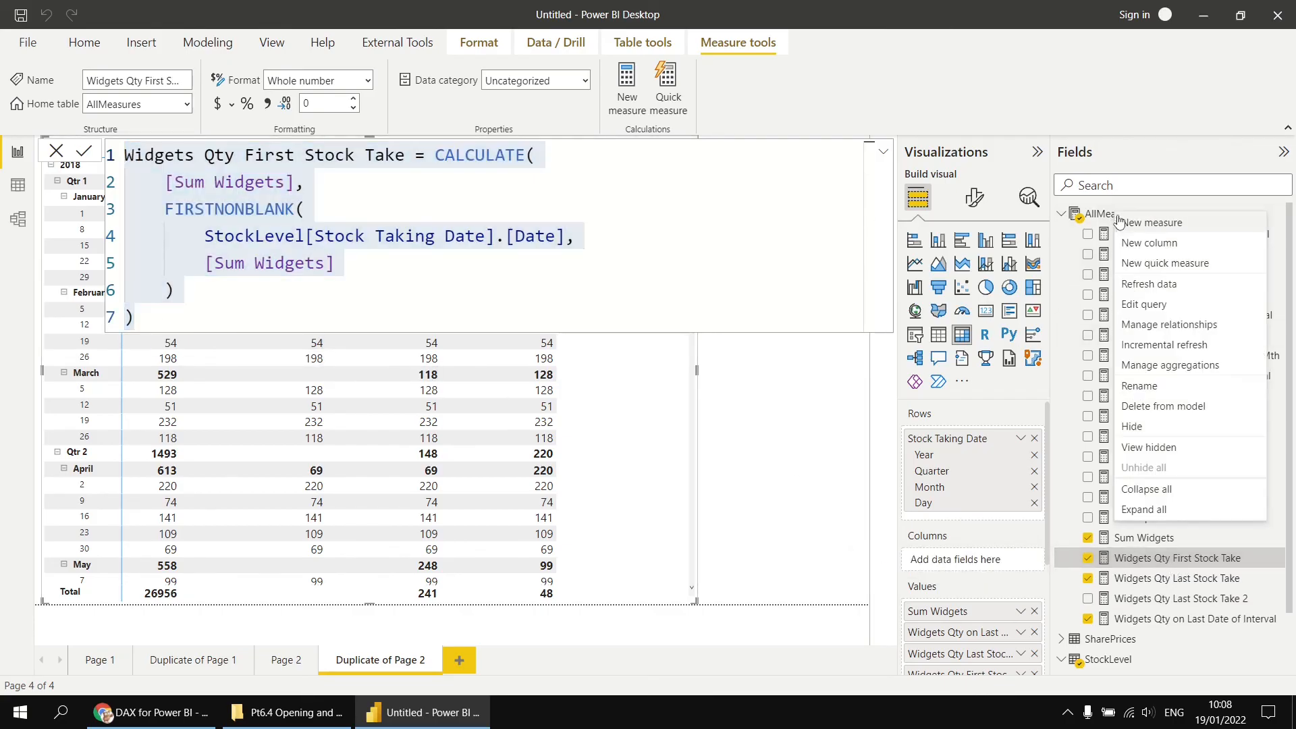
left_click(1130, 223)
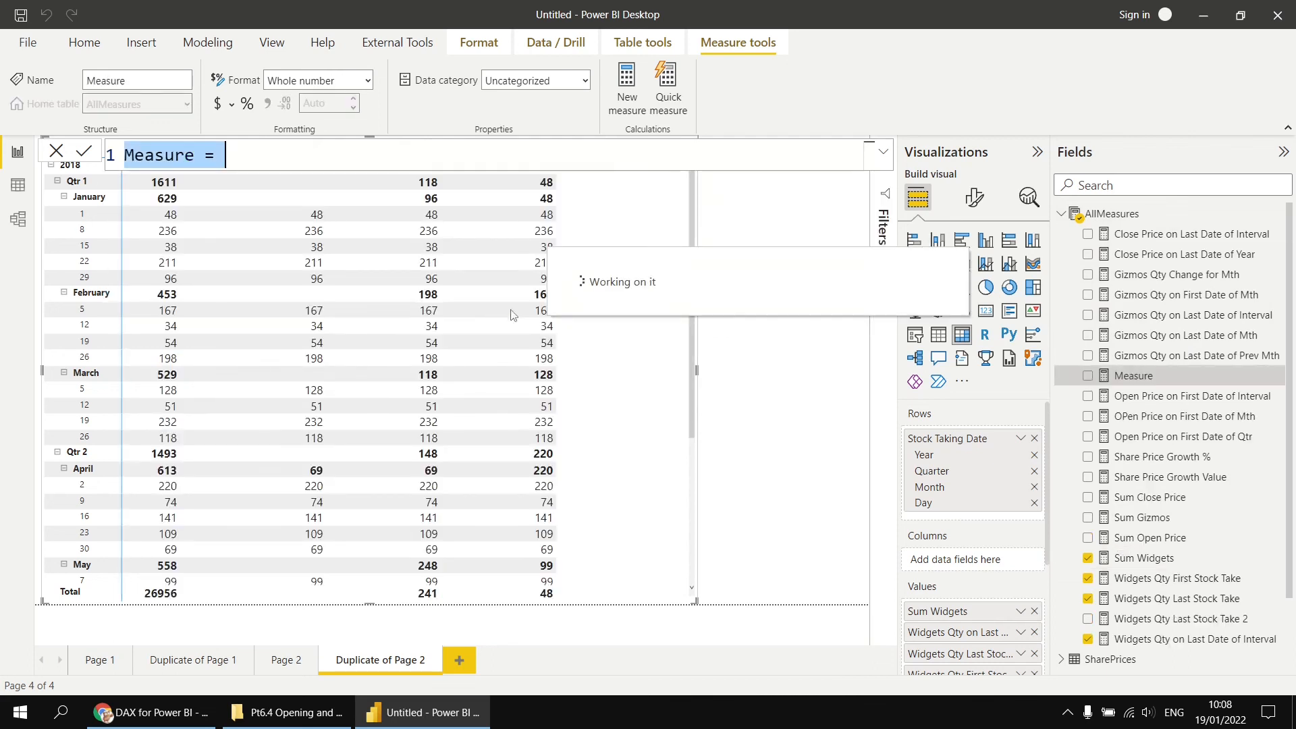
key("ctrl+v")
- Rename the measure Widgets Qty First Stock Take 2 and strip the CALCULATE wrapper, leaving only FIRSTNONBLANK
left_click(410, 161)
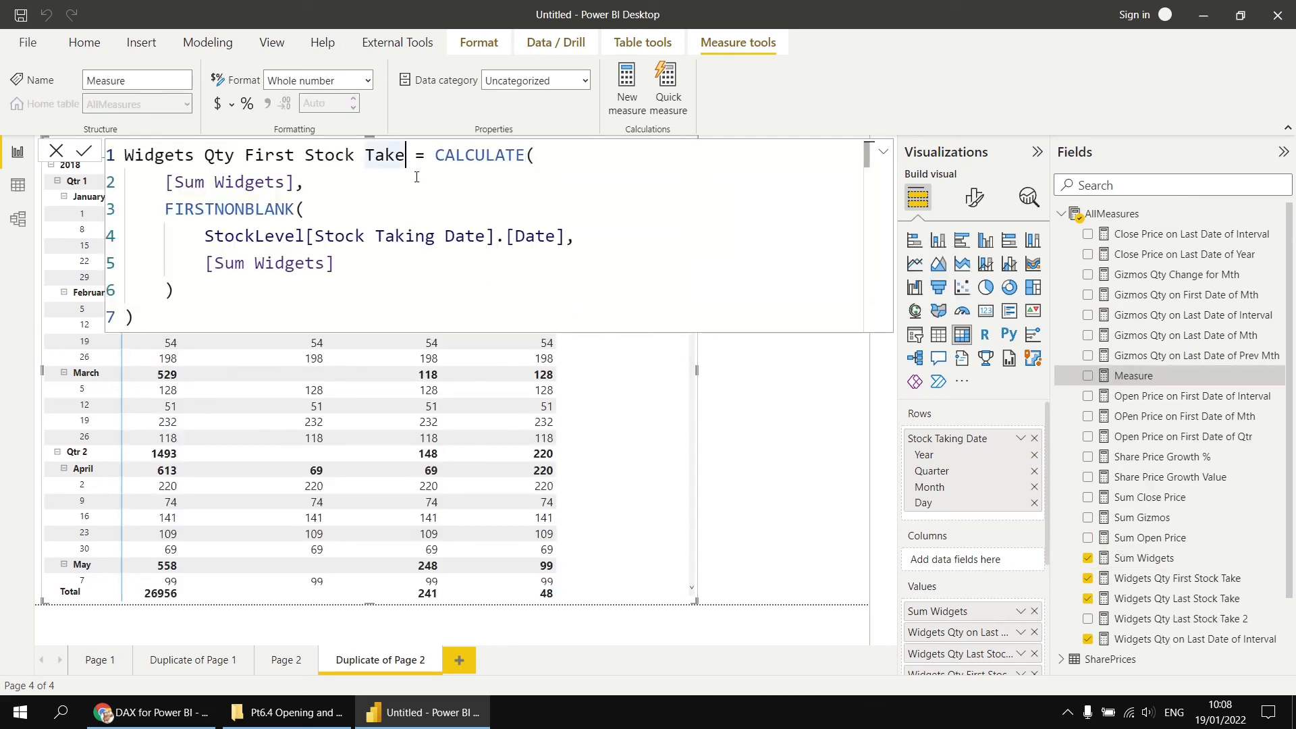
type("2")
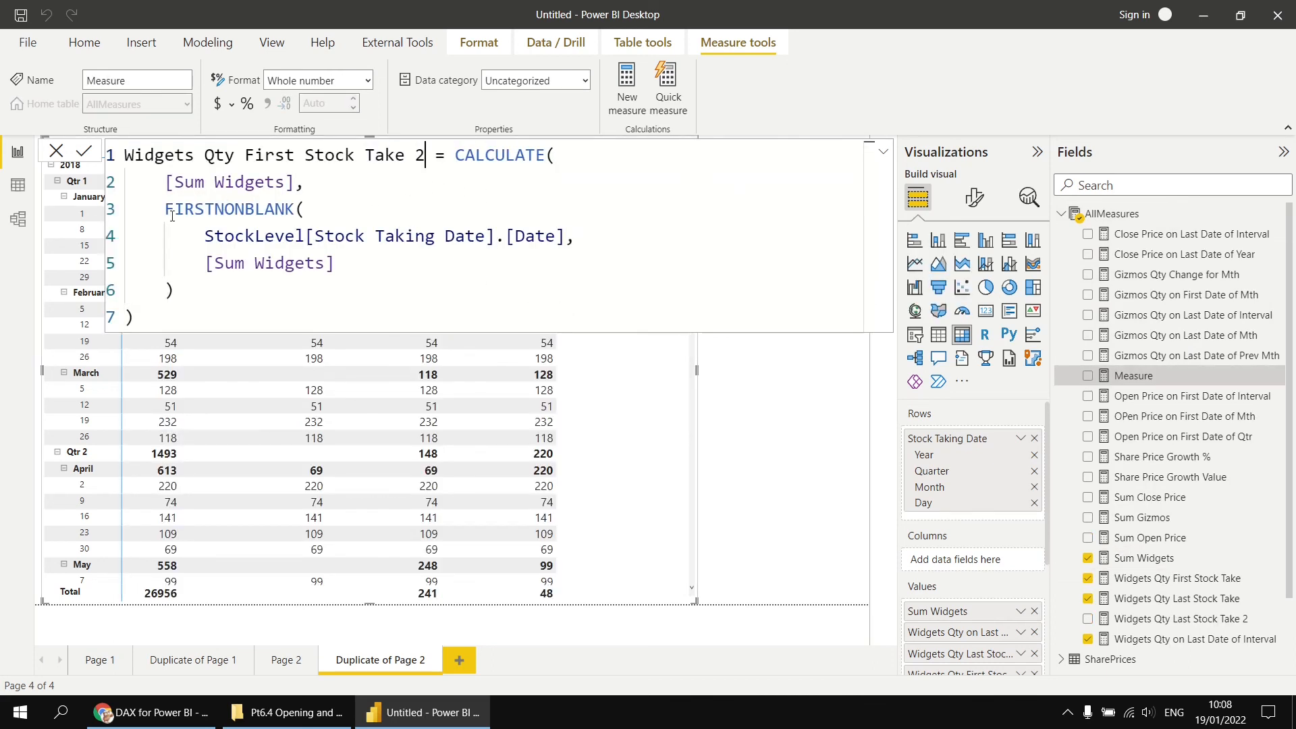
left_click_drag(162, 209, 459, 155)
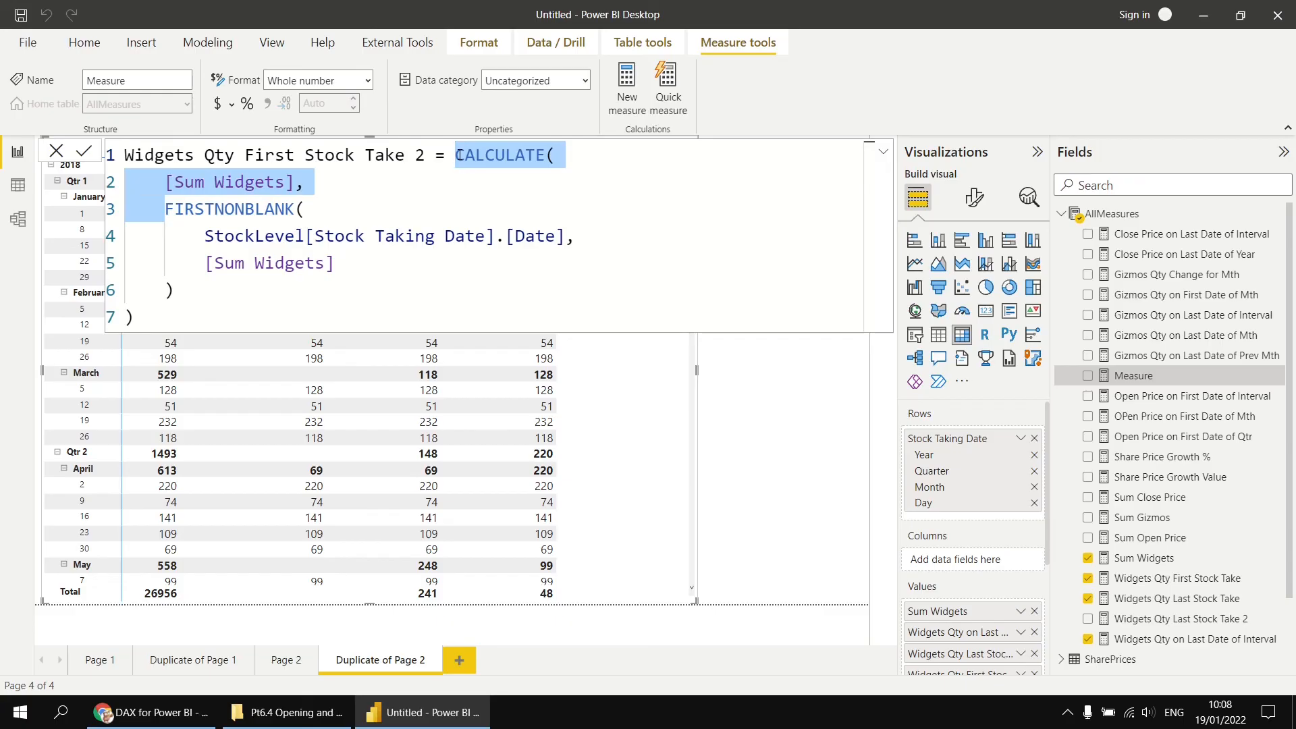
key("BackSpace")
left_click(160, 270)
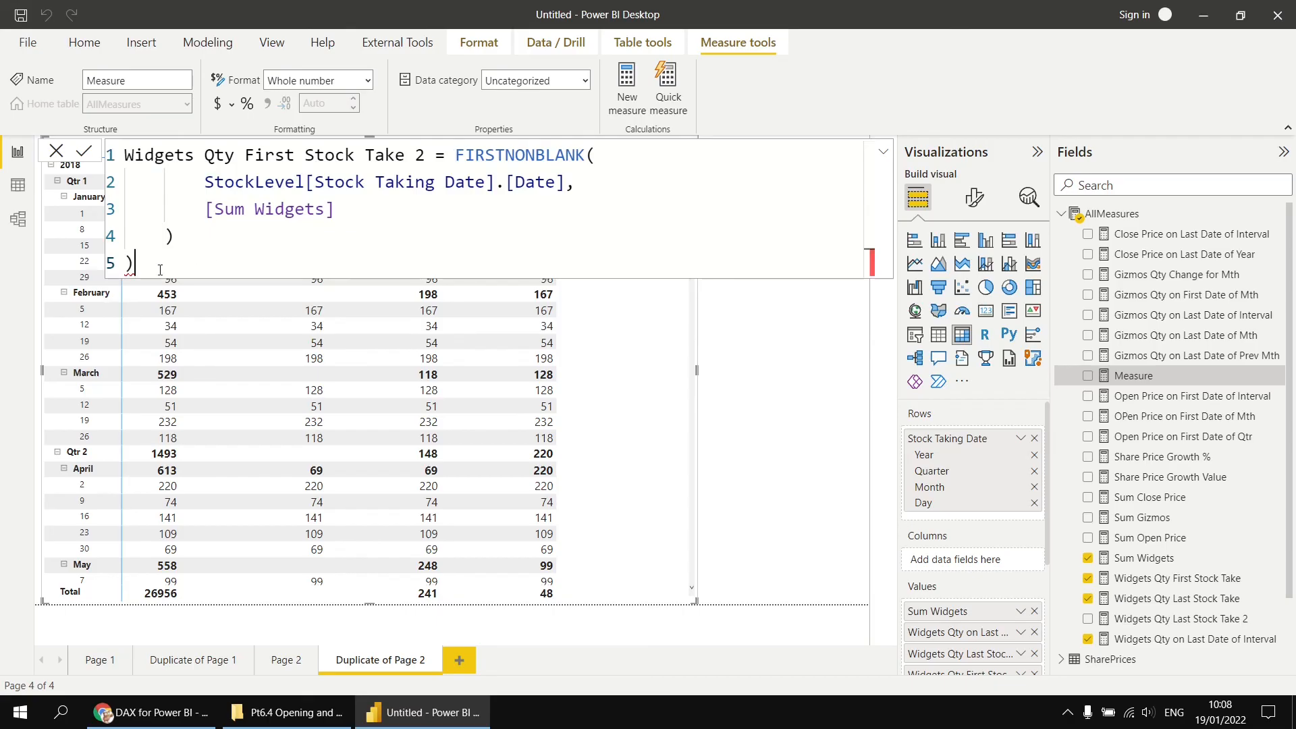
key("BackSpace")
key("BackSpace")
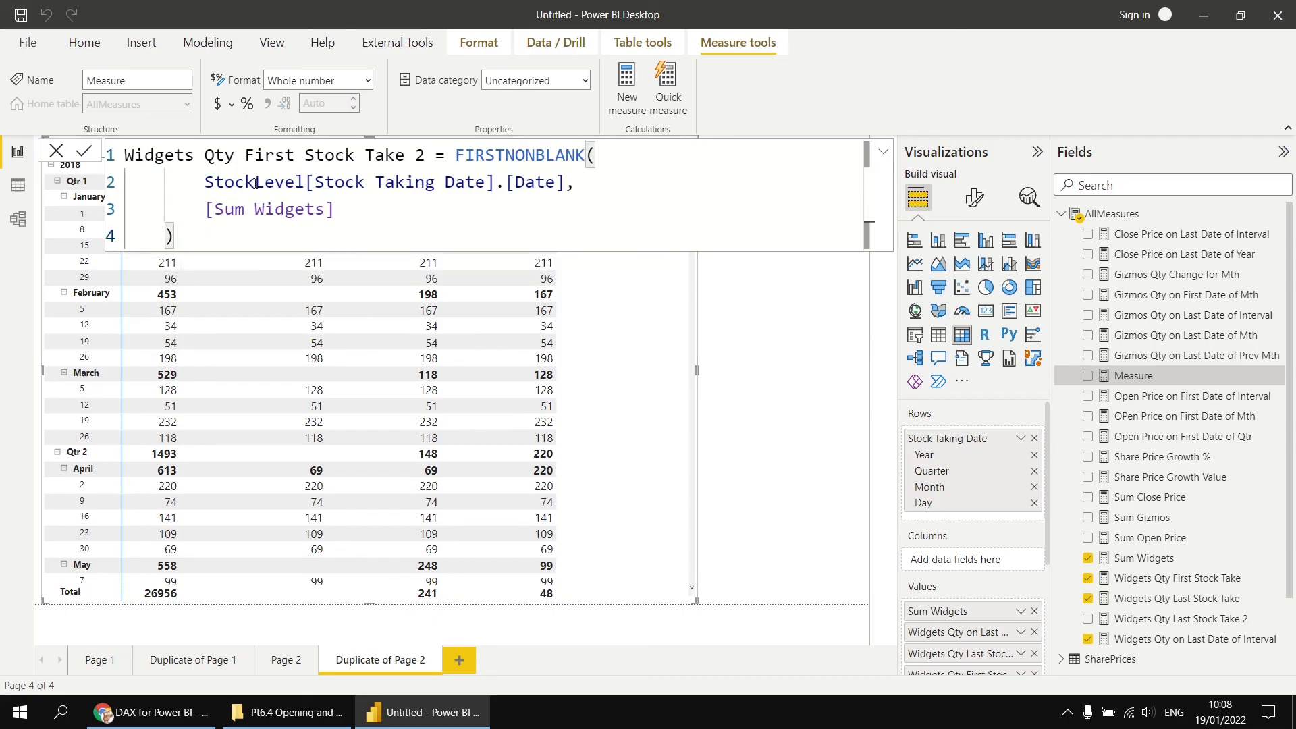
left_click_drag(254, 182, 245, 235)
key("shift+Tab")
- Replace FIRSTNONBLANK with FIRSTNONBLANKVALUE in the new measure's formula and commit it
left_click(591, 156)
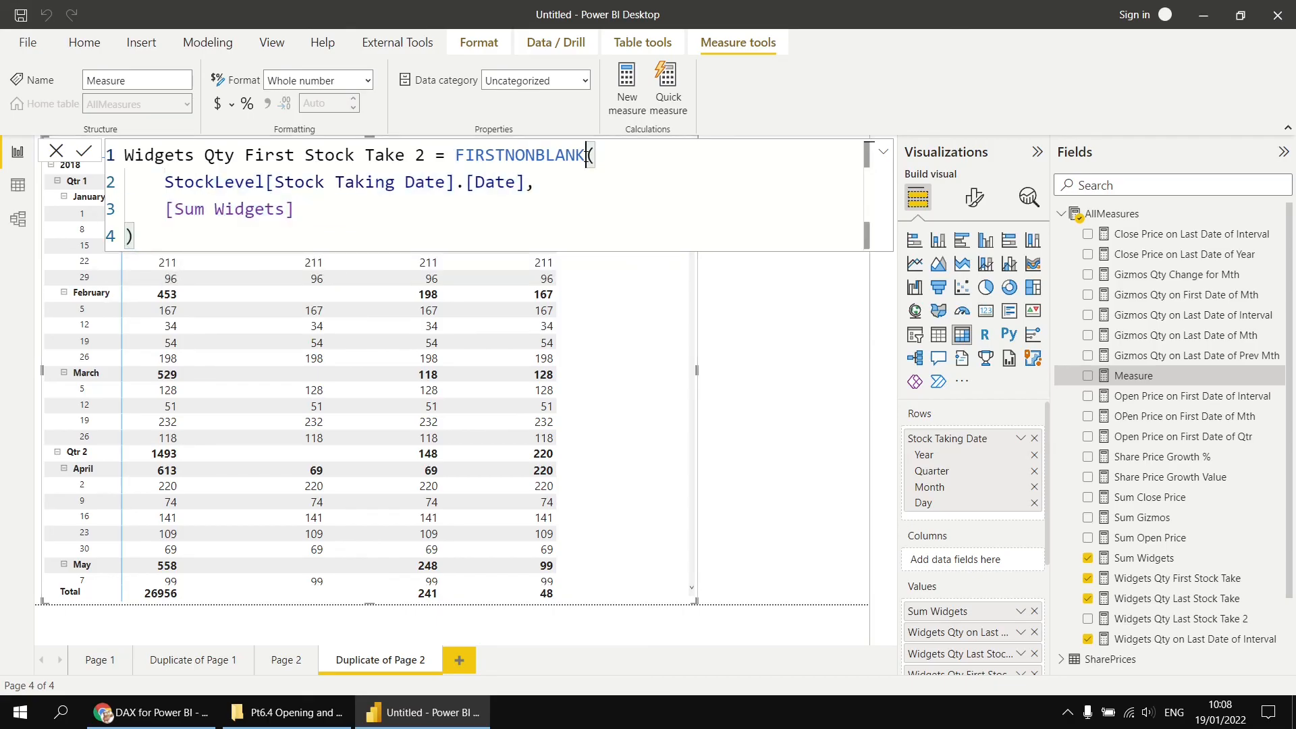
type("V")
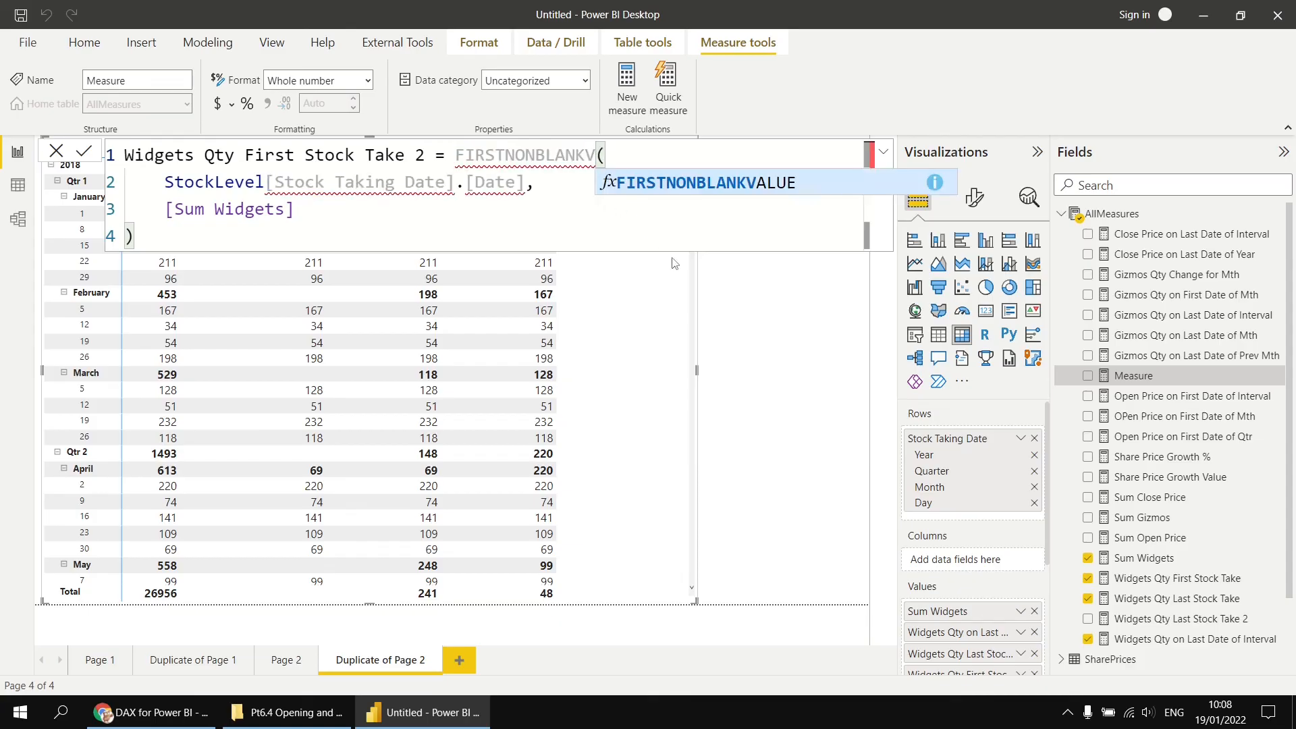
key("Tab")
left_click(424, 235)
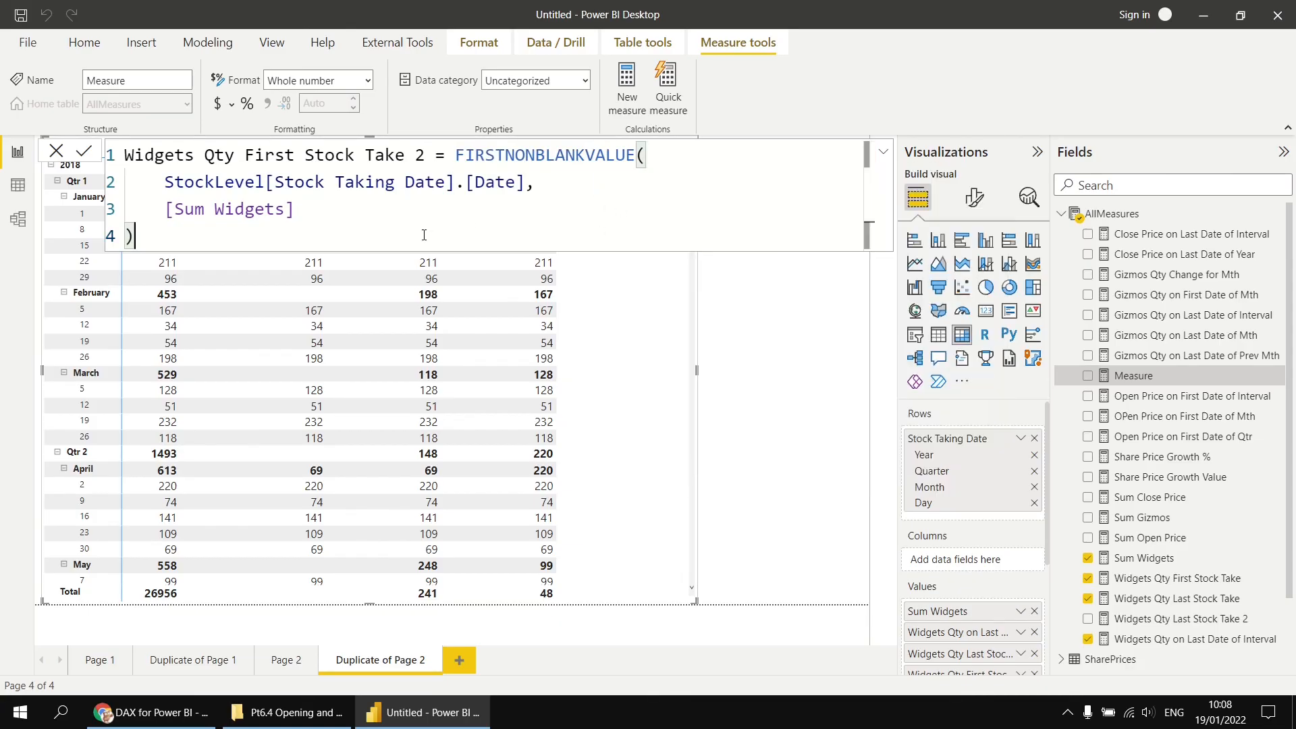
left_click(785, 385)
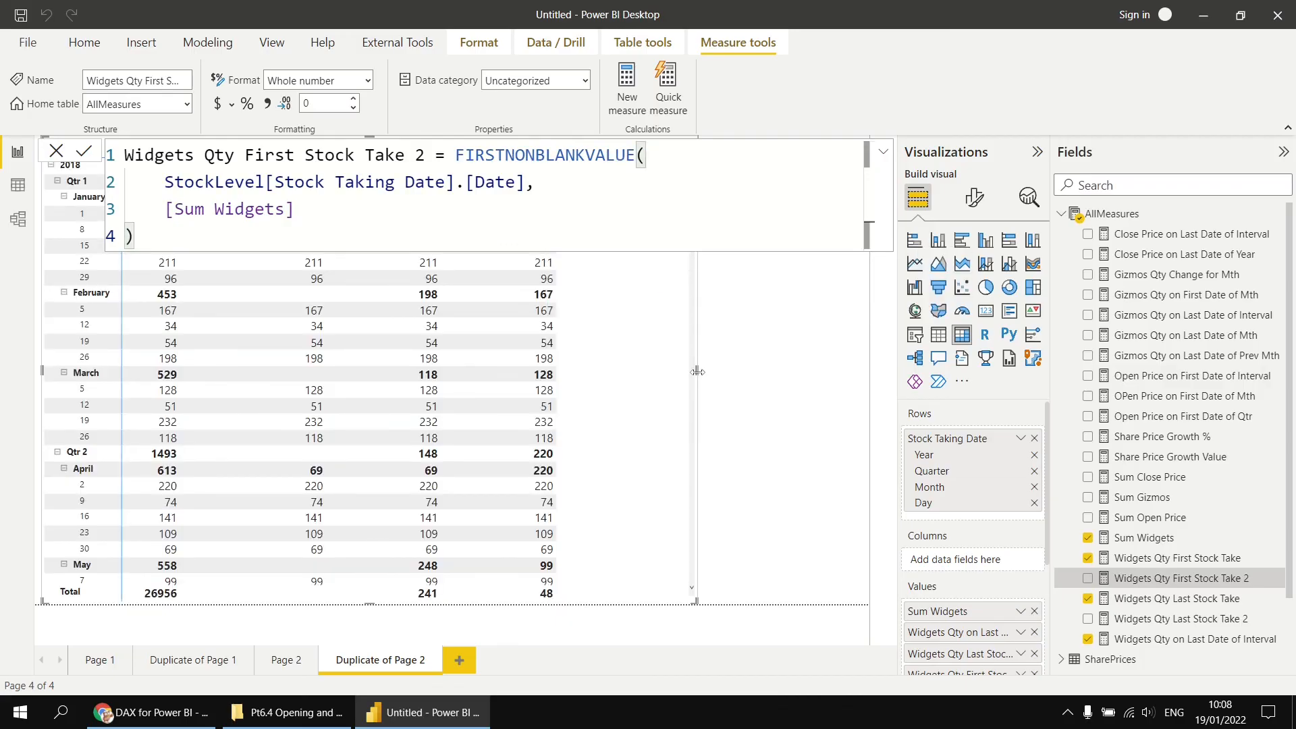
- Widen the matrix and add Widgets Qty Last Stock Take 2 and Widgets Qty First Stock Take 2 to its values
left_click_drag(697, 371, 822, 372)
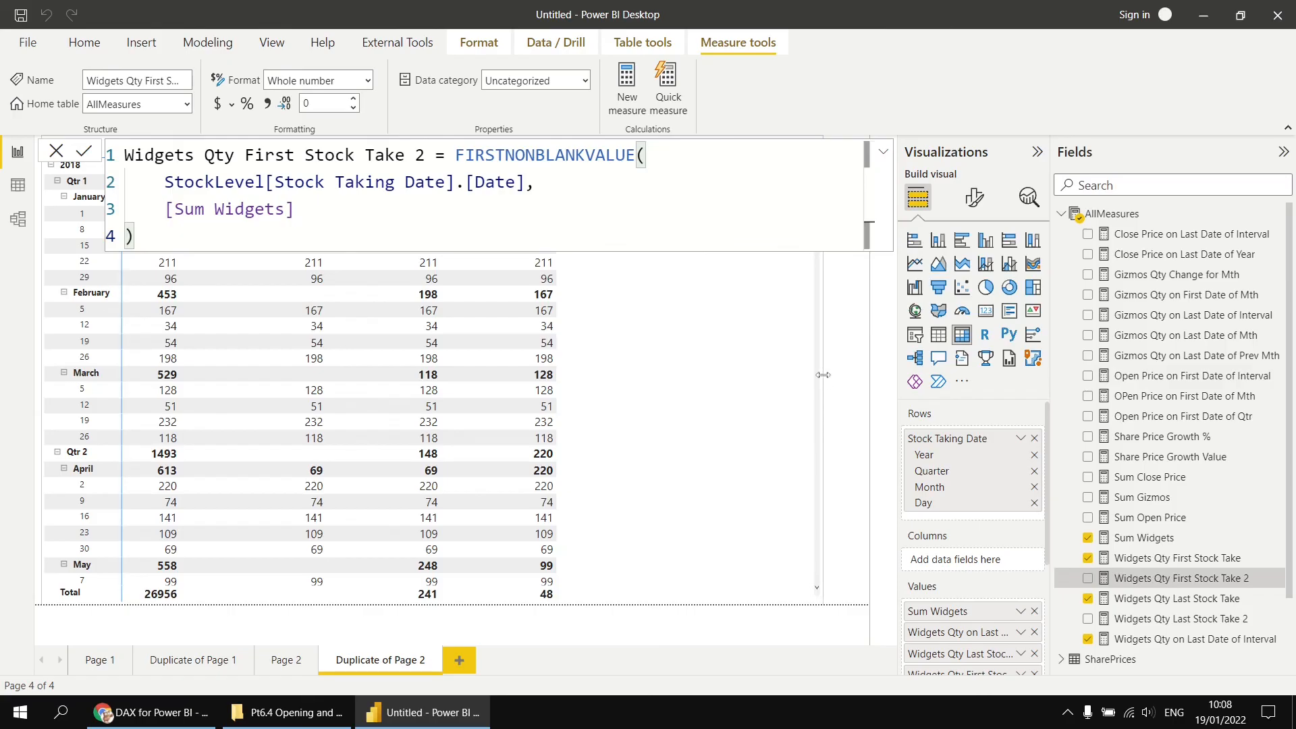
left_click(1178, 620)
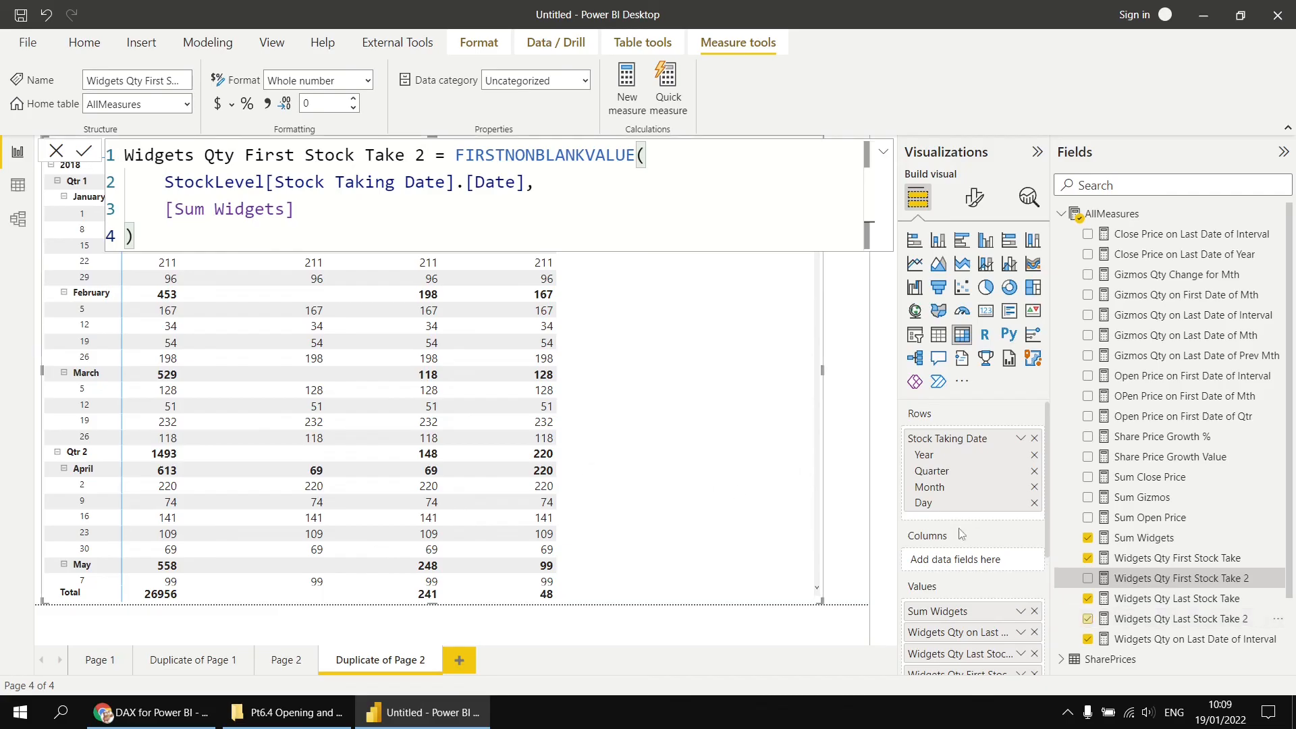
left_click(1204, 582)
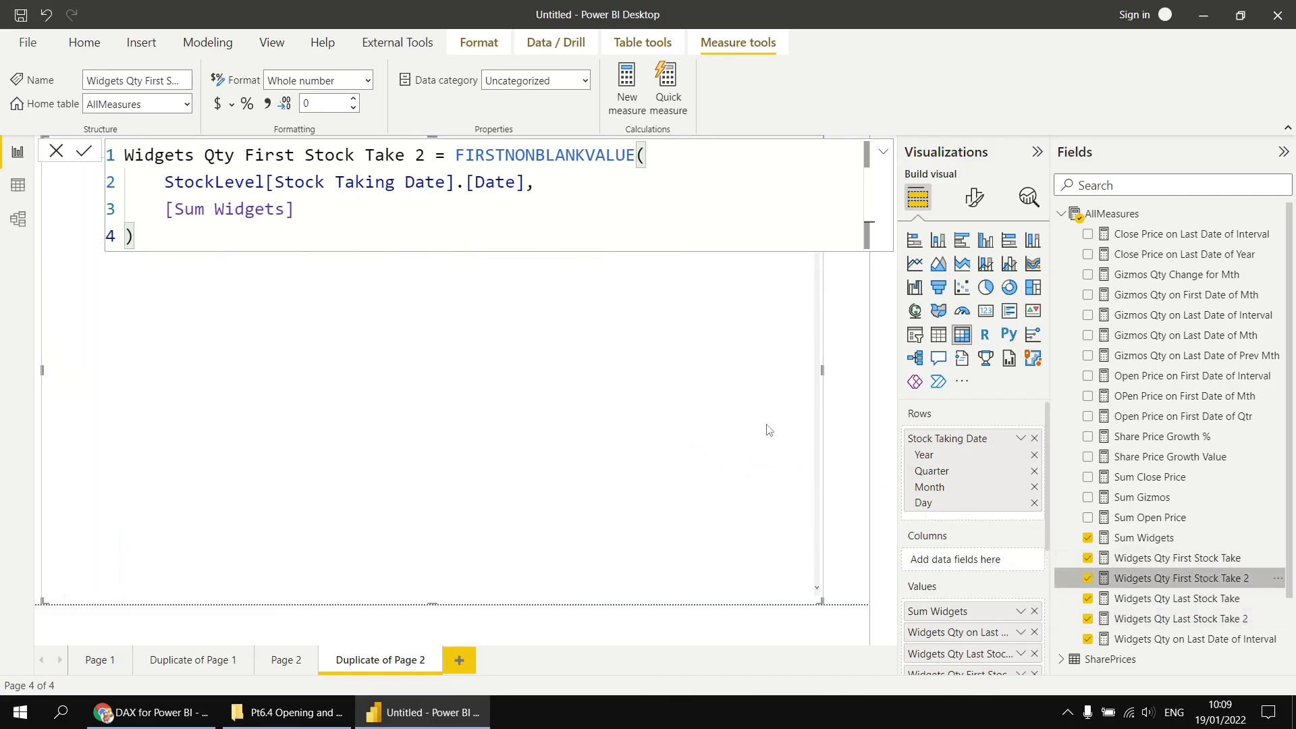
left_click_drag(821, 370, 840, 370)
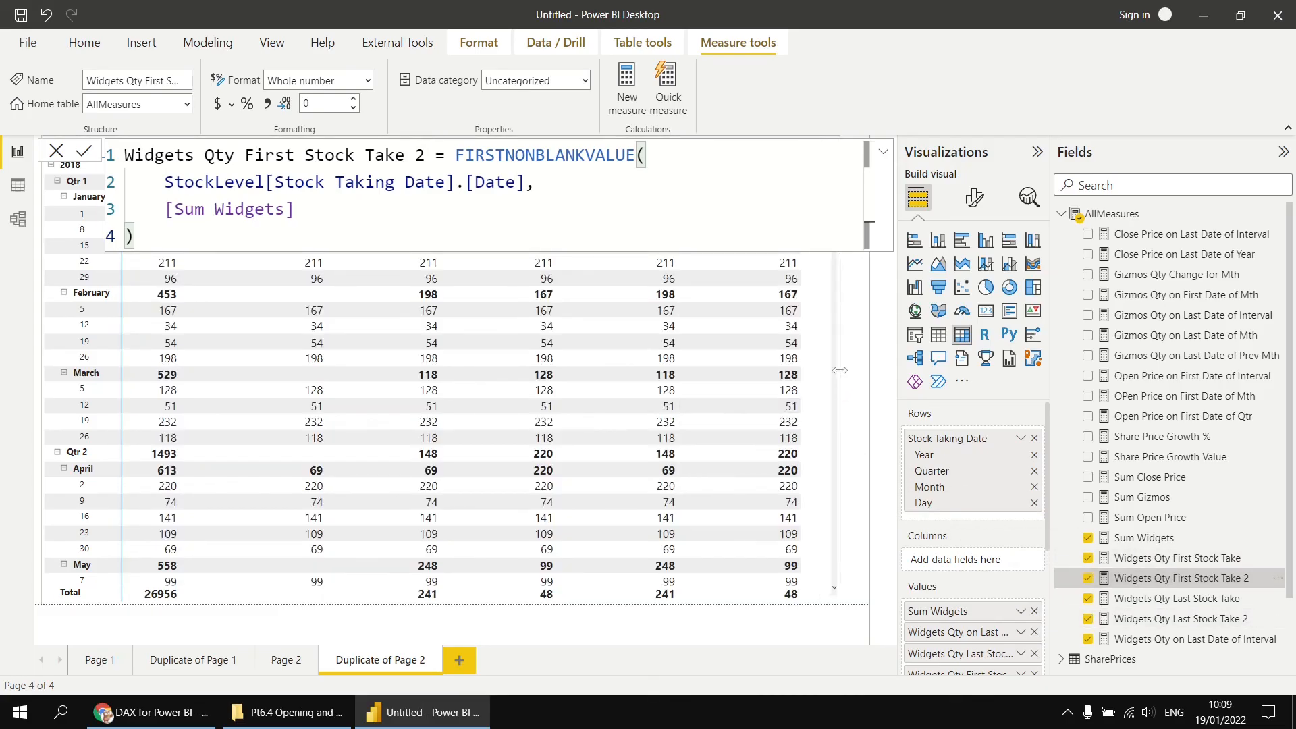
left_click(860, 336)
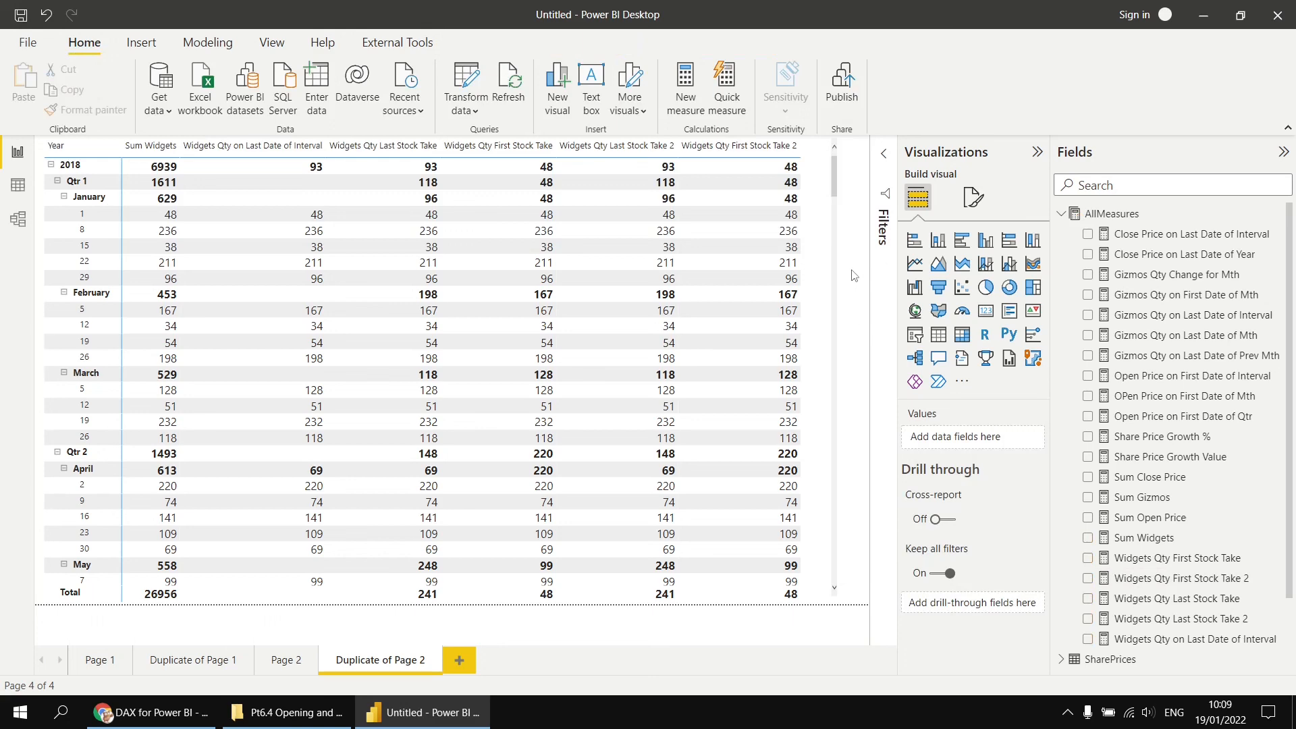
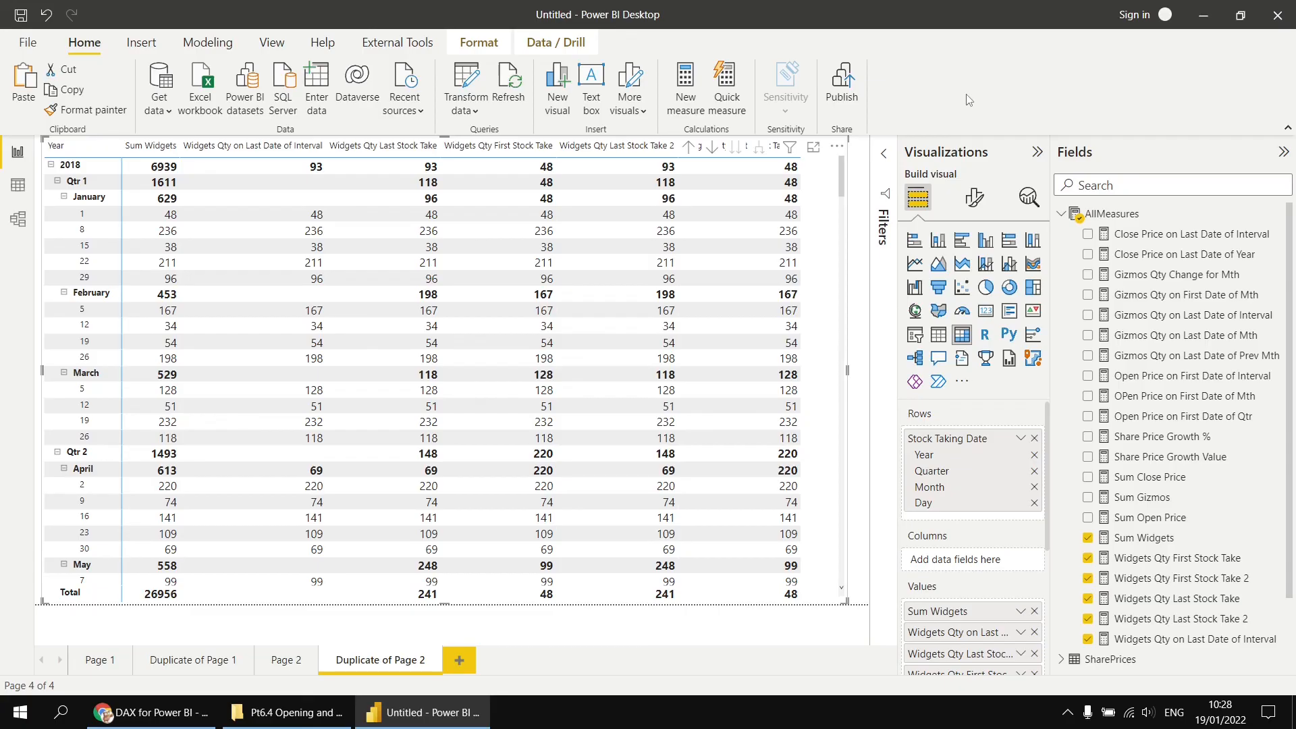
- Remove Sum Widgets, Widgets Qty Last Stock Take 2 and Widgets Qty First Stock Take 2 from the matrix values
scroll(1034, 615, "down", 1)
left_click(1035, 615)
scroll(1047, 545, "down", 3)
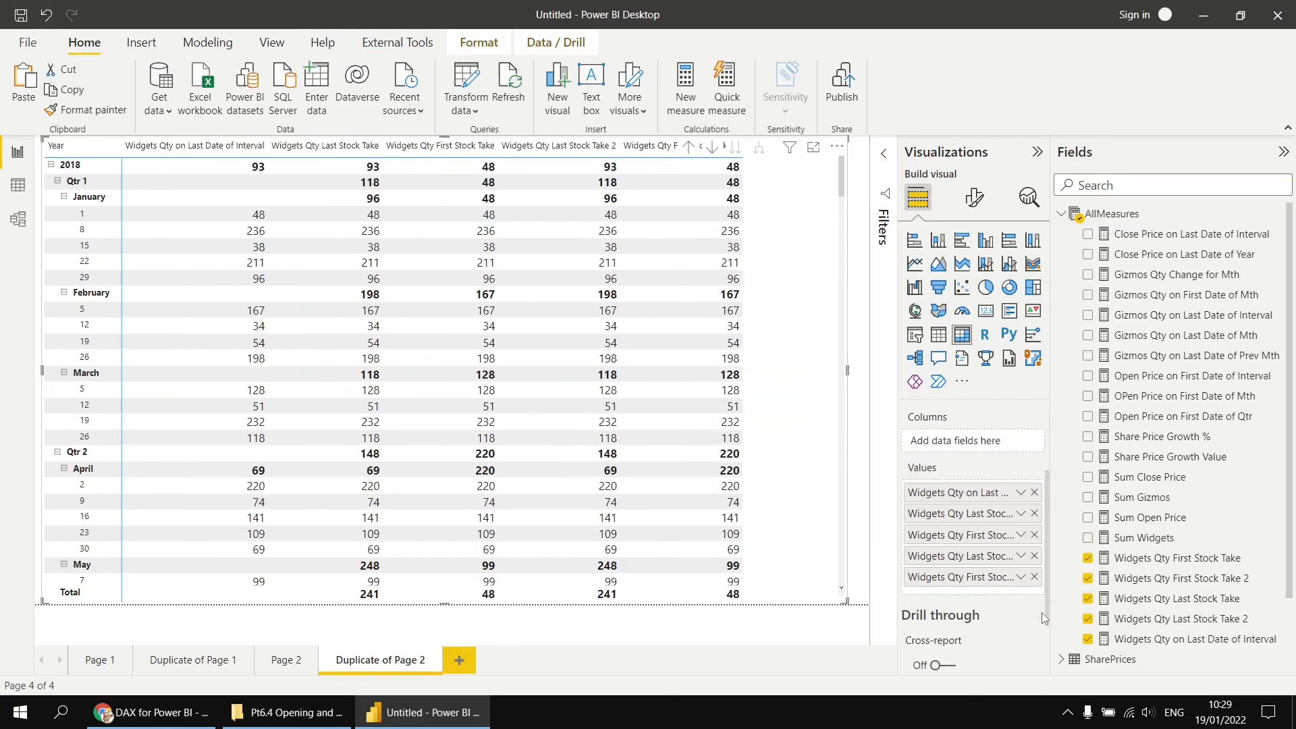
left_click(1034, 576)
left_click(1034, 556)
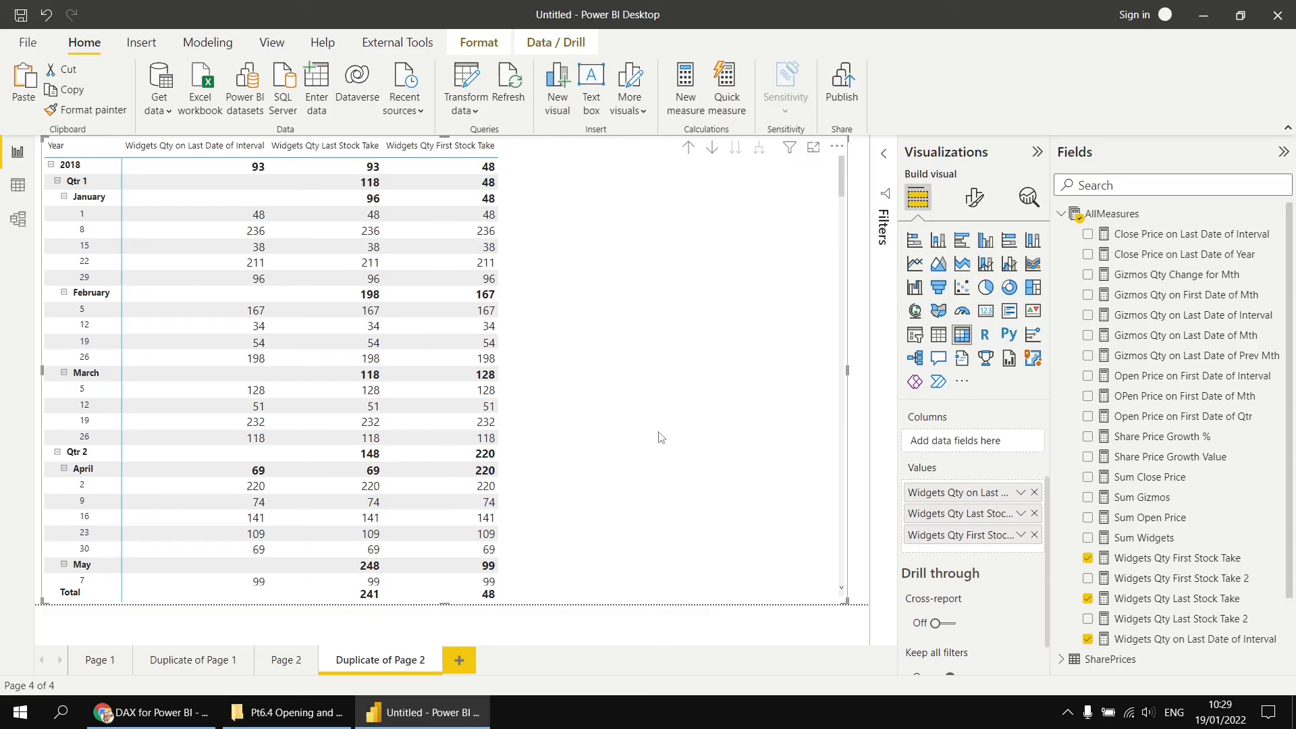
- Copy the Widgets Qty First Stock Take formula and paste it into a new AllMeasures measure
left_click(1170, 561)
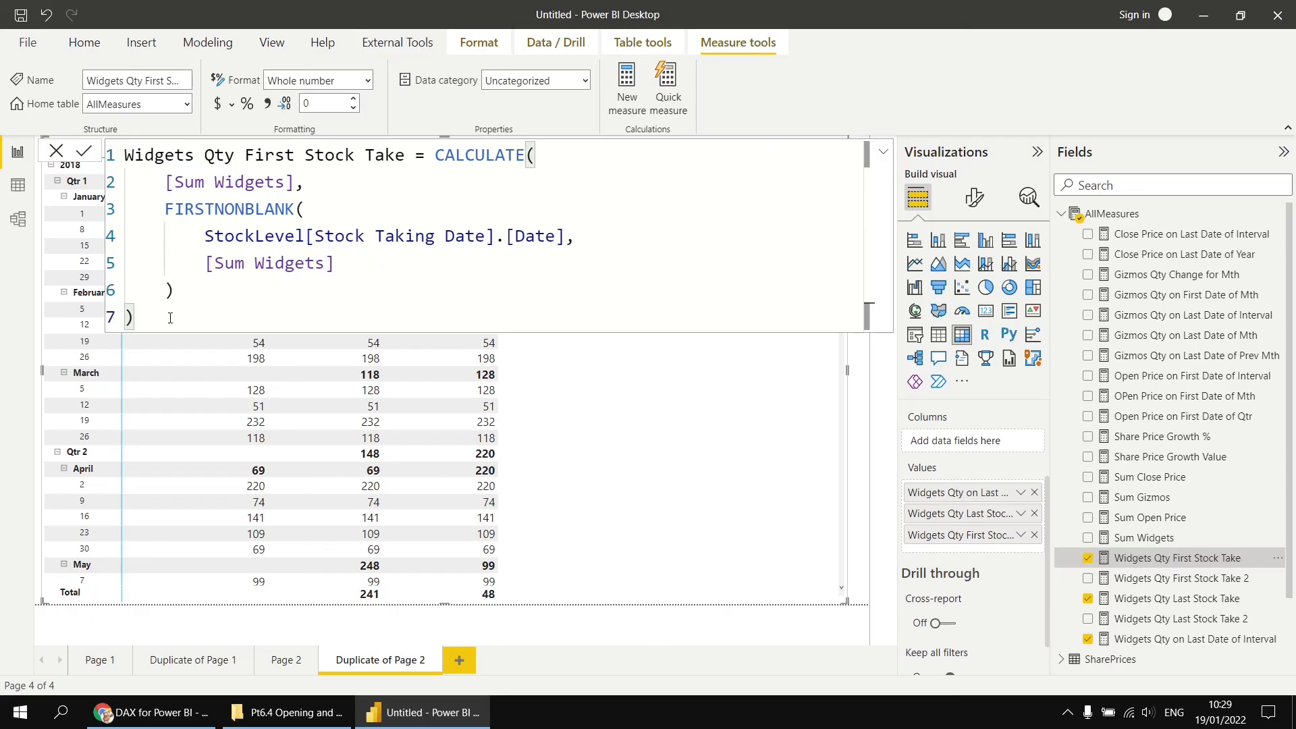
left_click_drag(170, 317, 110, 162)
key("ctrl+c")
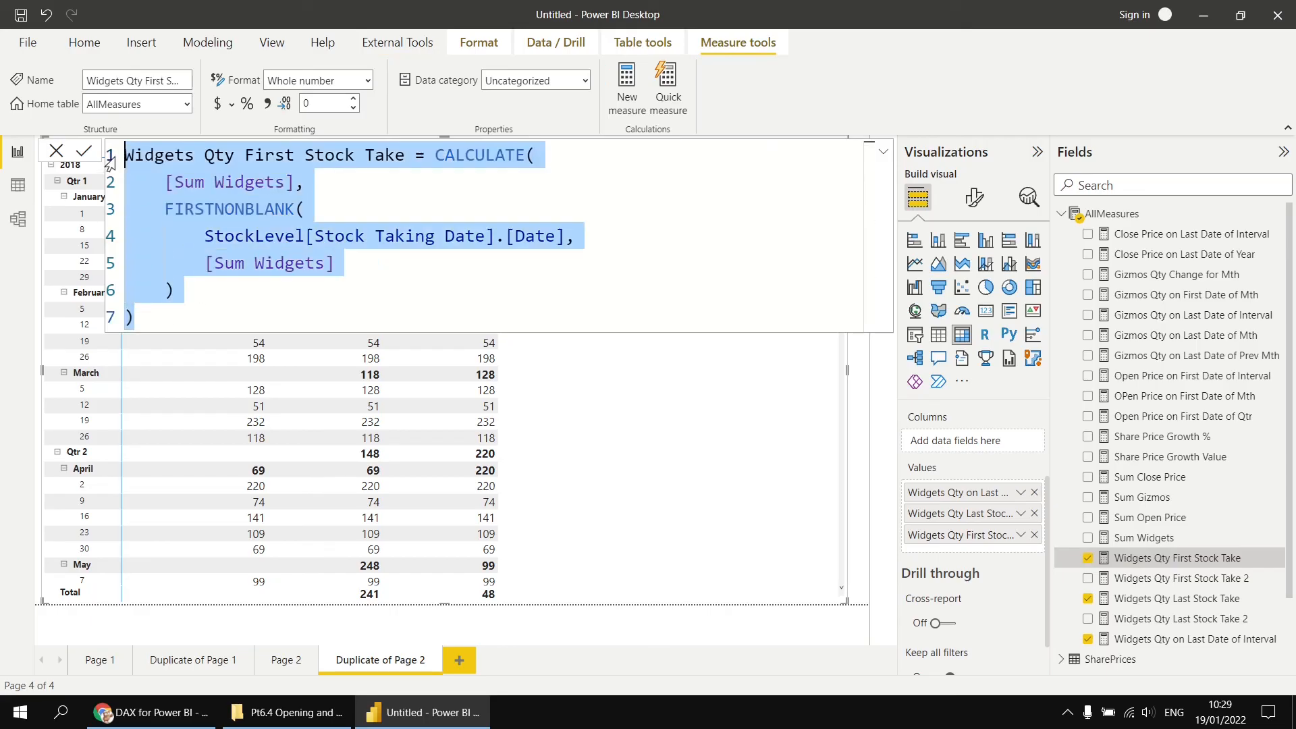
right_click(1121, 215)
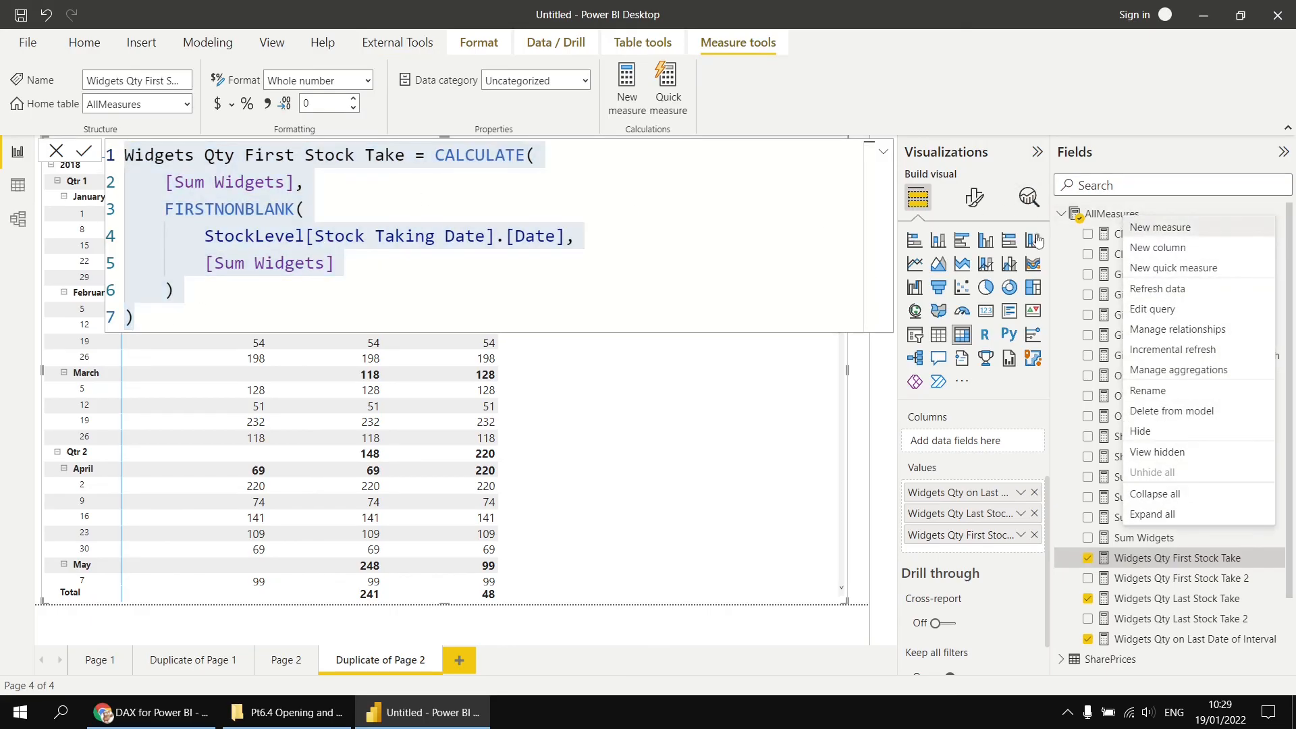
key("Return")
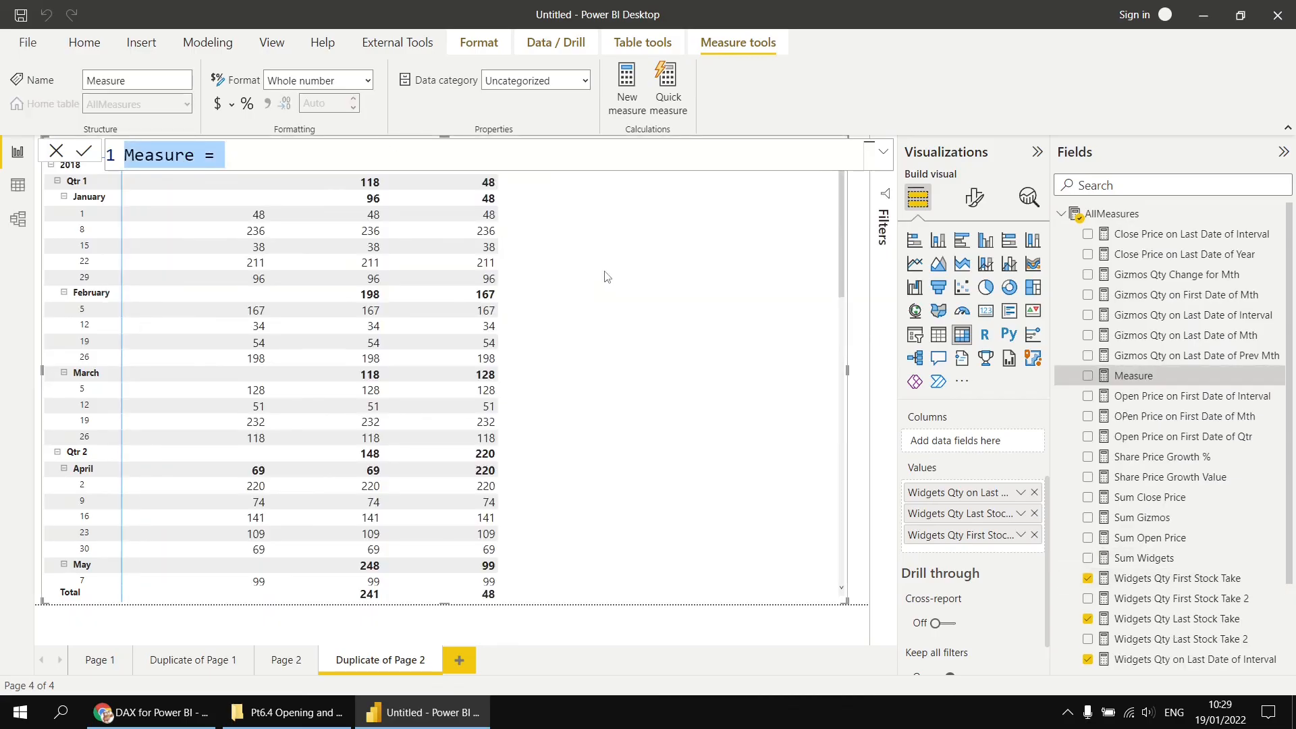
key("ctrl+v")
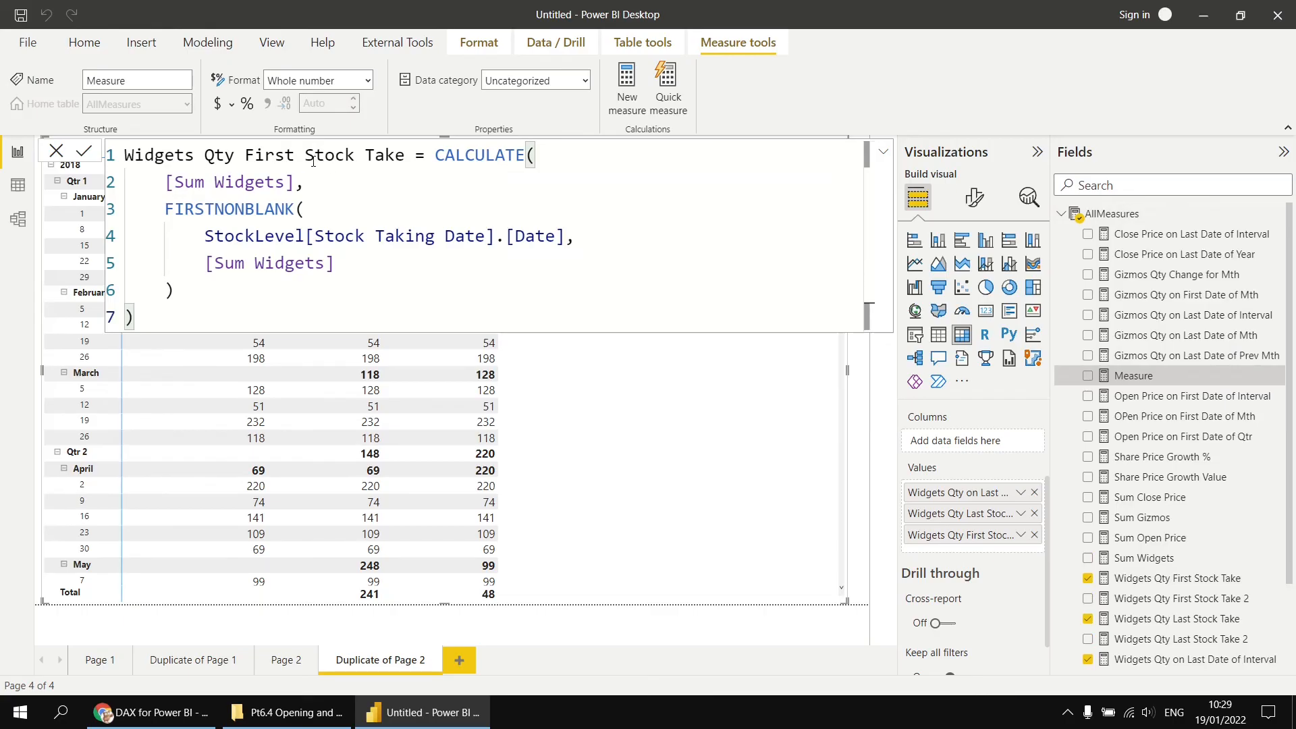
- Rename the new measure Widgets Qty First Stock Take Ever
left_click(404, 158)
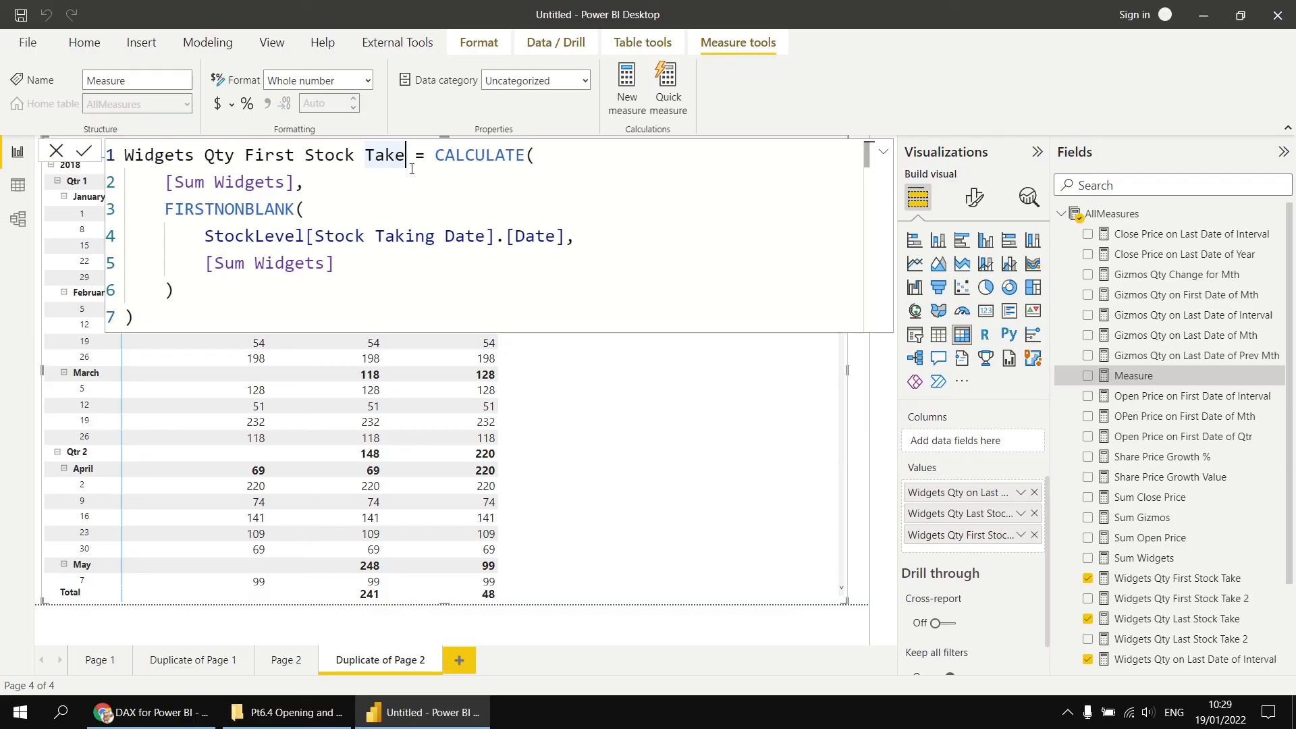
type("Ever")
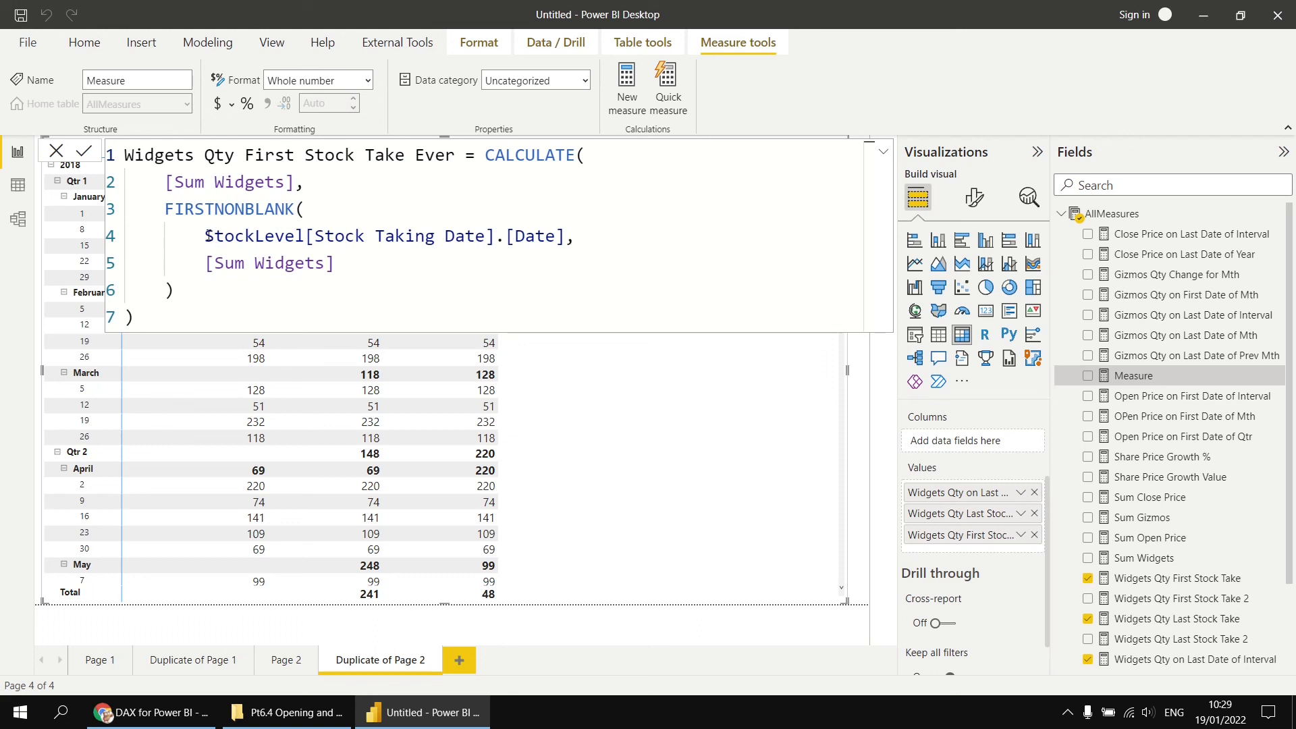
- Wrap the StockLevel[Stock Taking Date].[Date] argument of FIRSTNONBLANK in ALL and commit the measure
left_click_drag(205, 237, 567, 236)
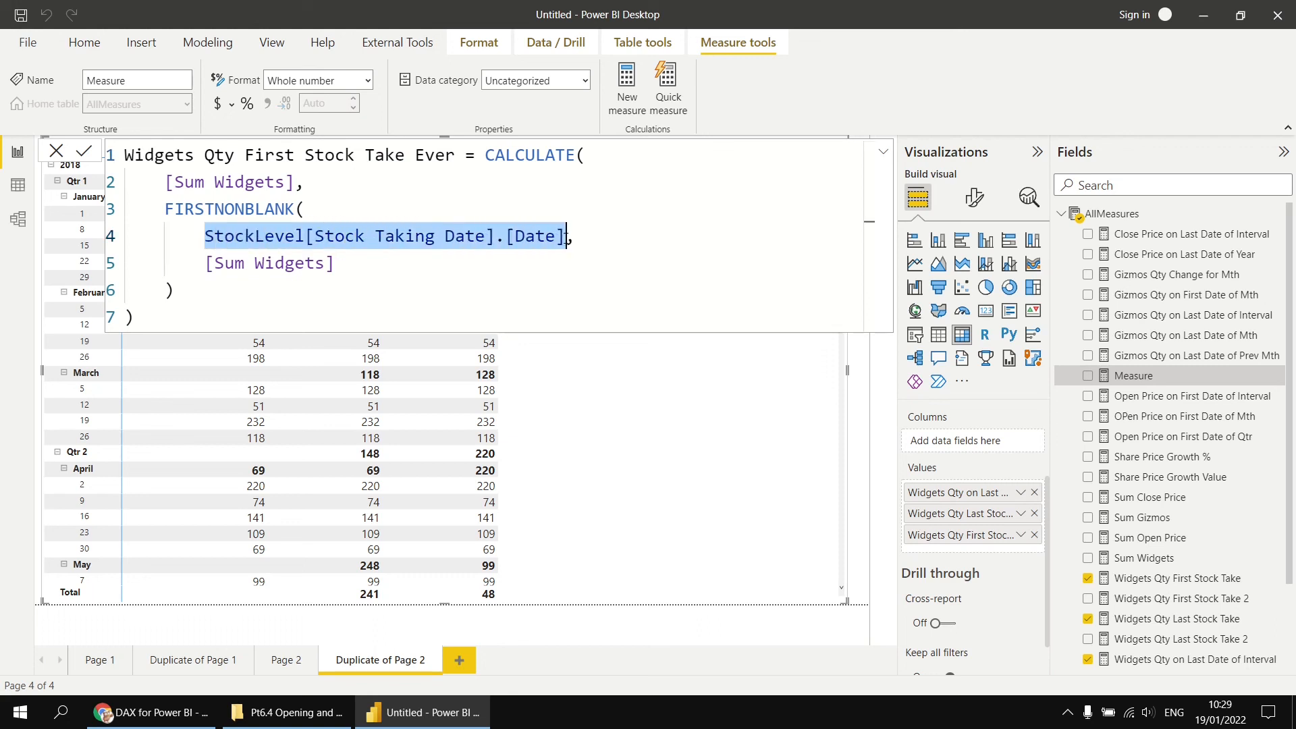
left_click(214, 237)
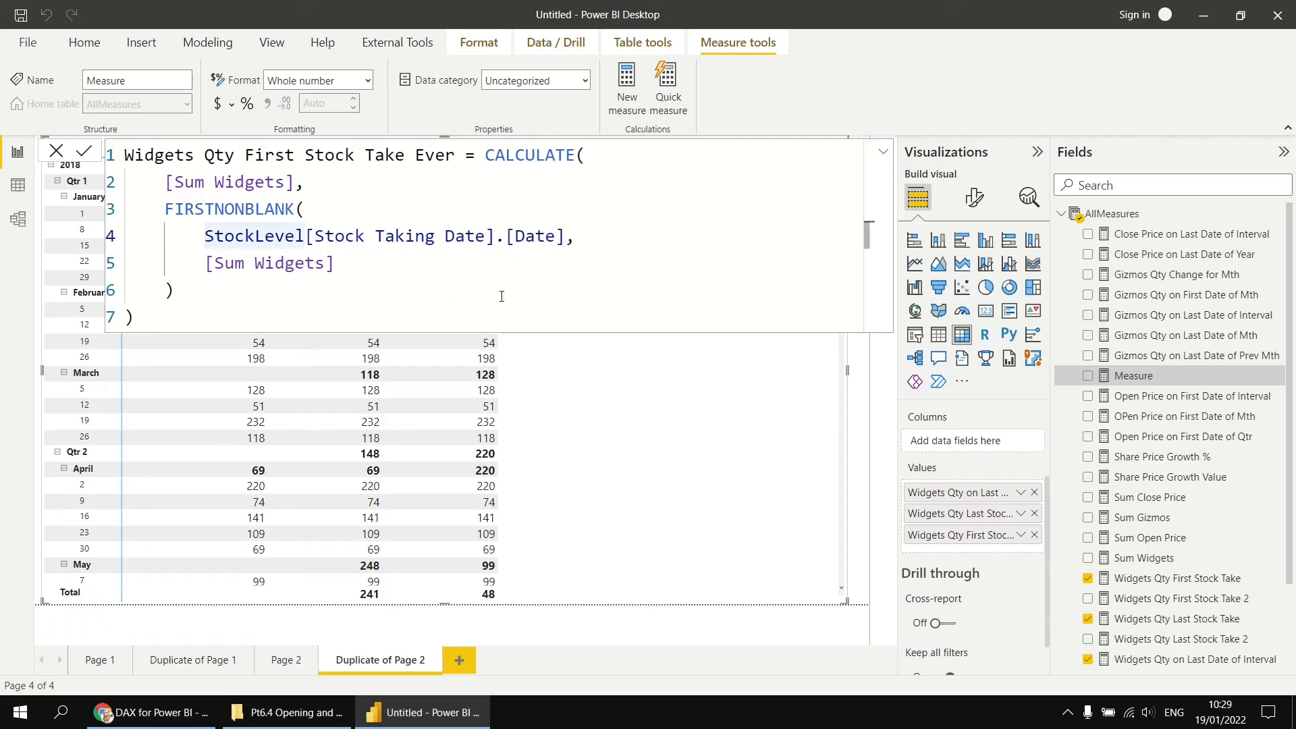
type("ALL(")
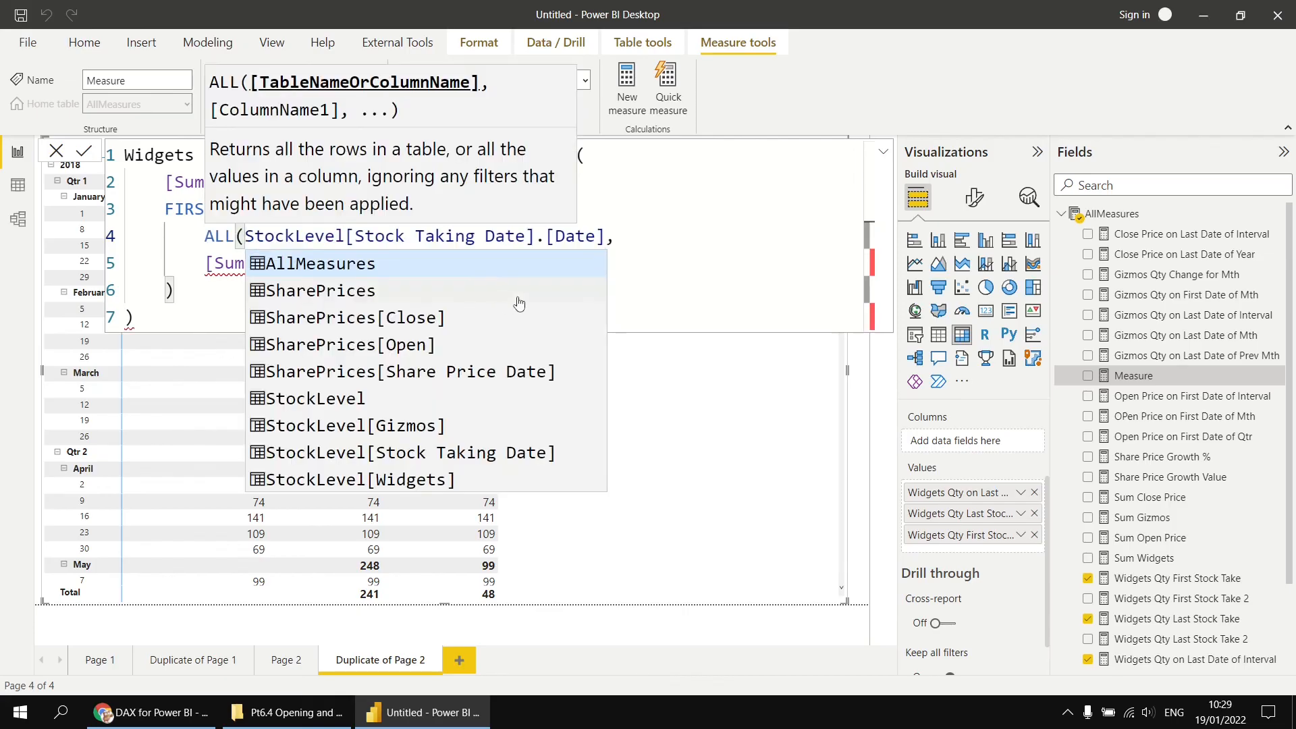
left_click(606, 236)
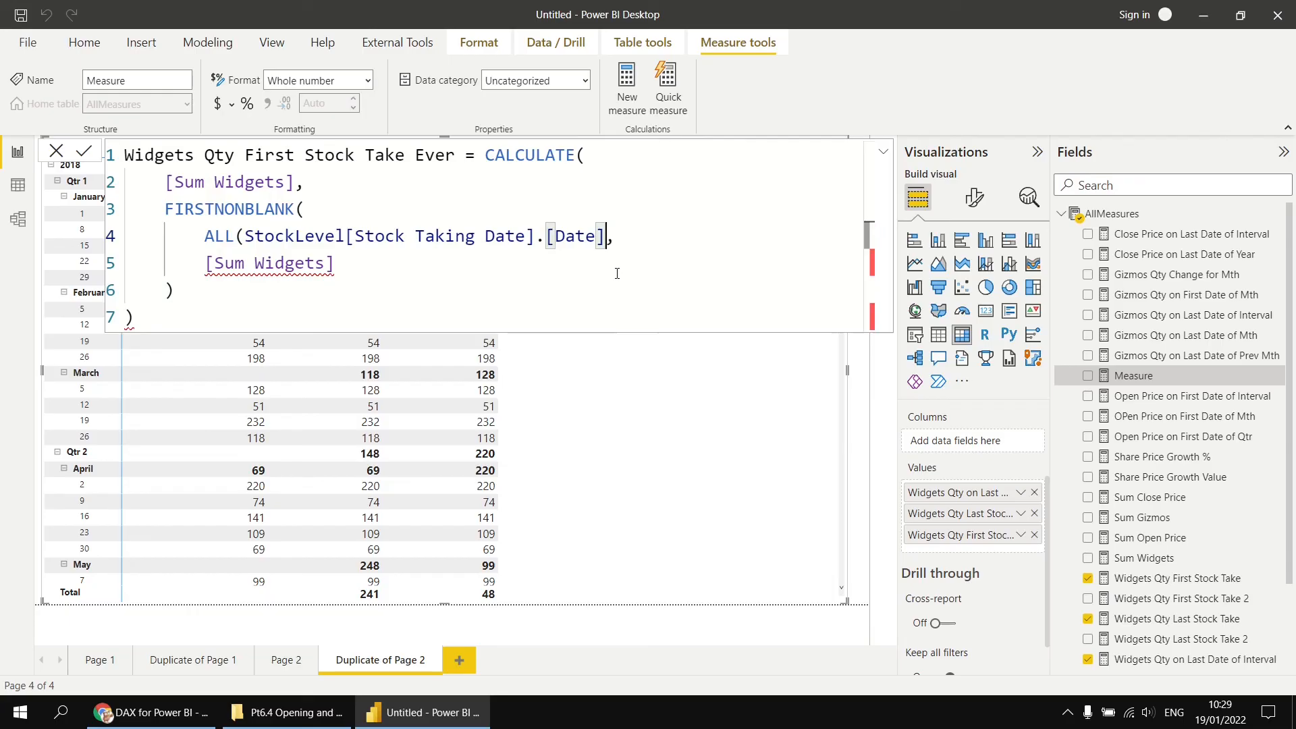
type(")")
left_click(334, 289)
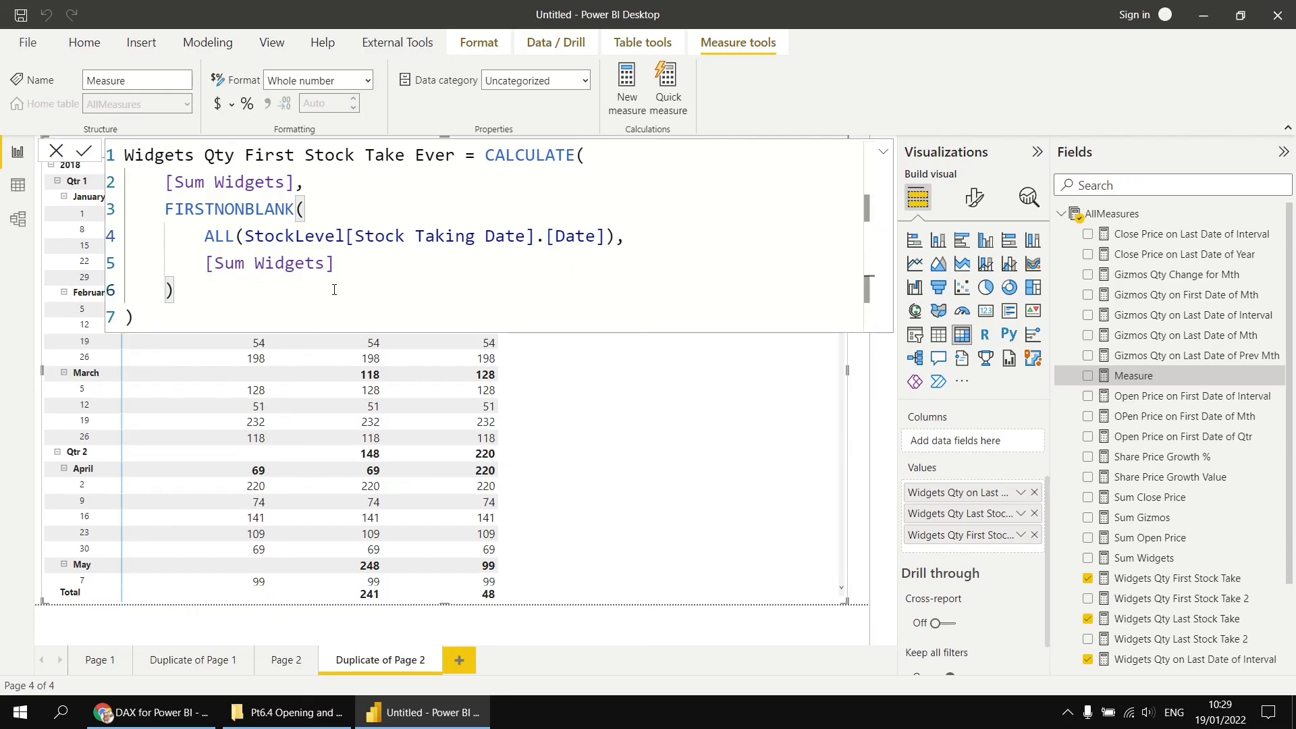
left_click(84, 152)
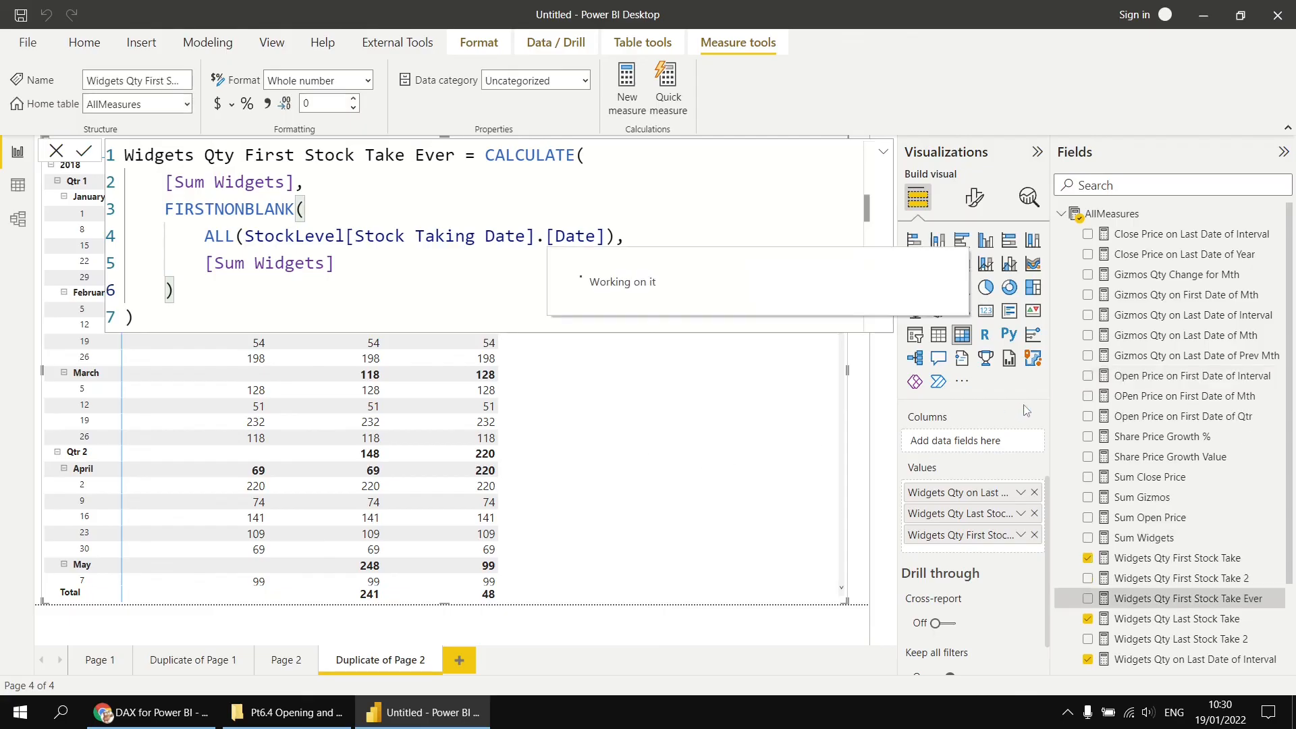
- Add Widgets Qty First Stock Take Ever to the matrix values
left_click_drag(894, 545, 618, 432)
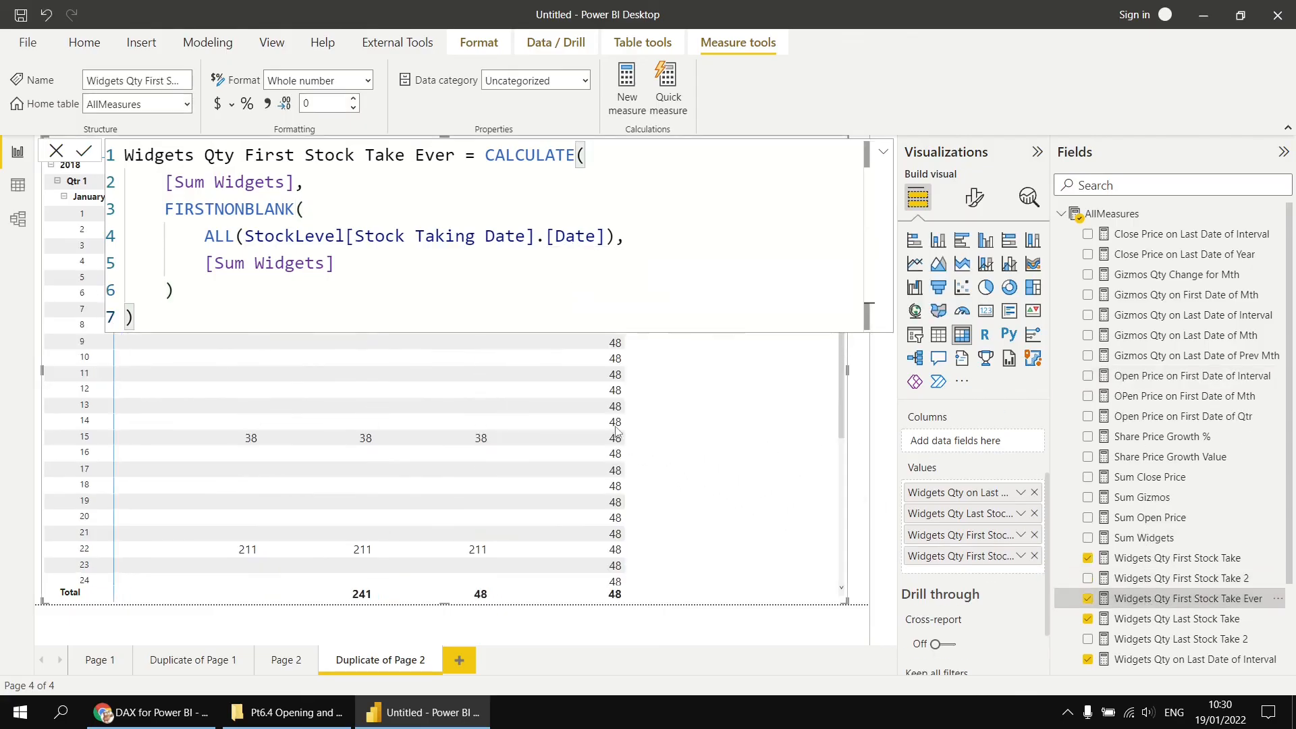
left_click(866, 431)
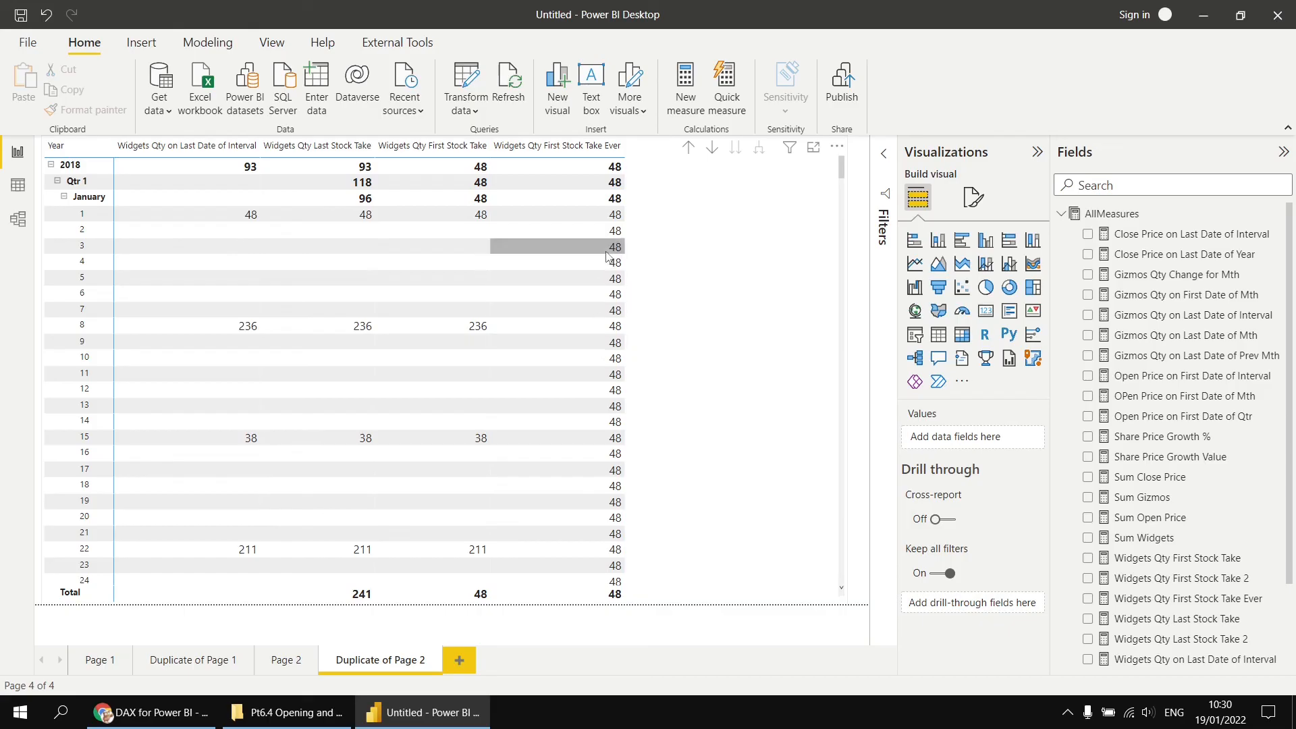
- Scroll through the matrix, then drill up so rows show year, quarter and month
scroll(611, 266, "down", 7)
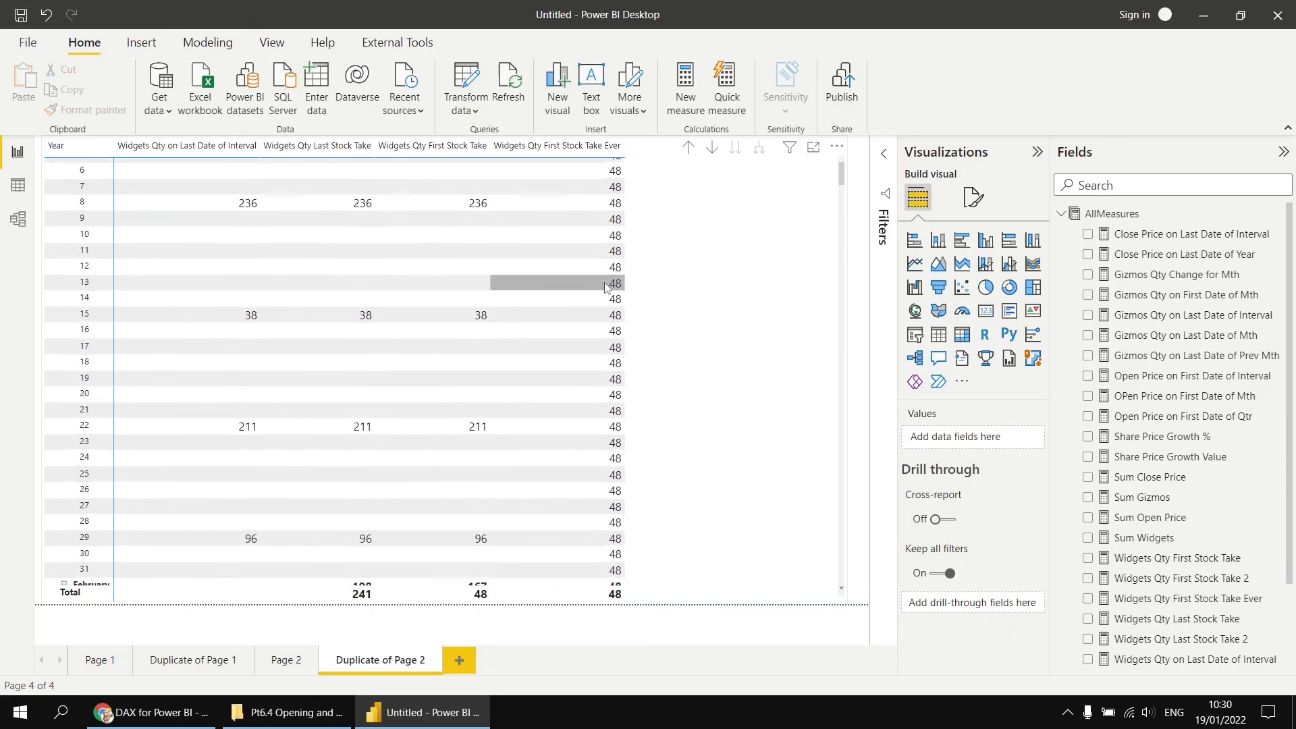
left_click_drag(842, 199, 858, 402)
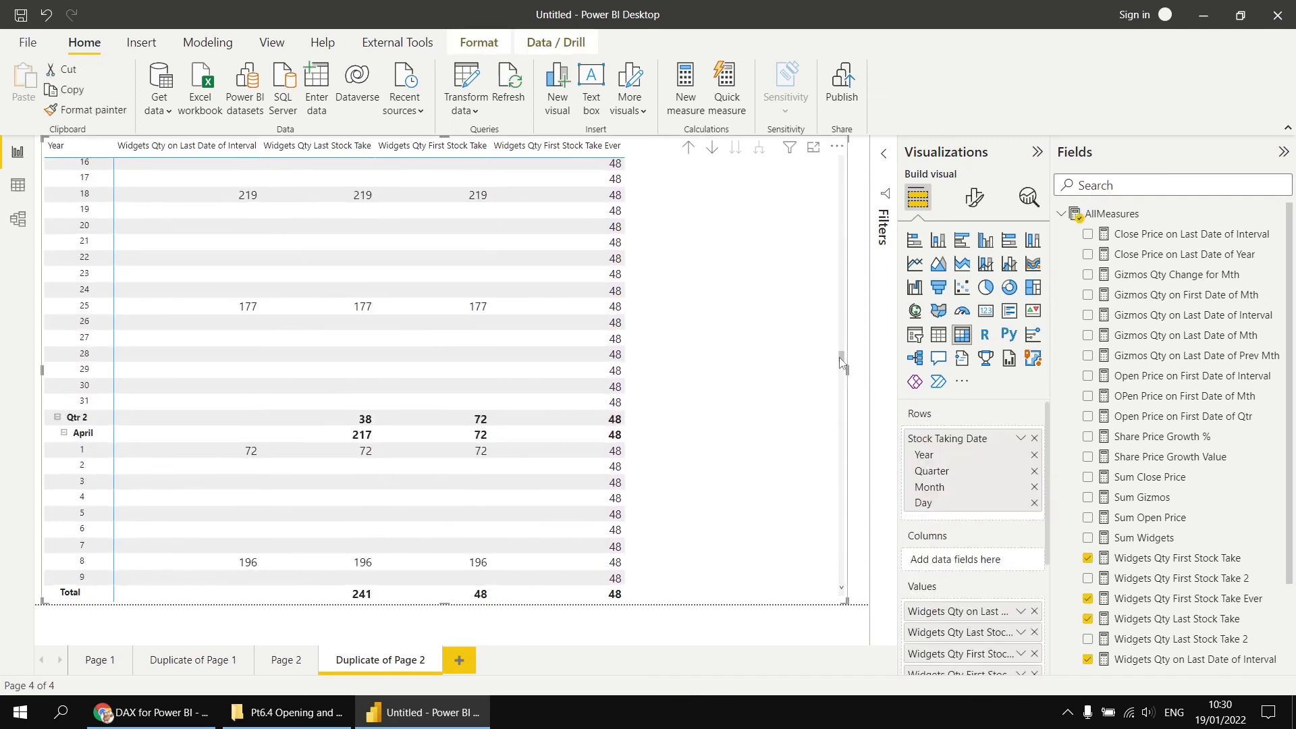
mouse_move(841, 358)
left_mouse_down()
mouse_move(842, 406)
mouse_move(842, 351)
left_mouse_up()
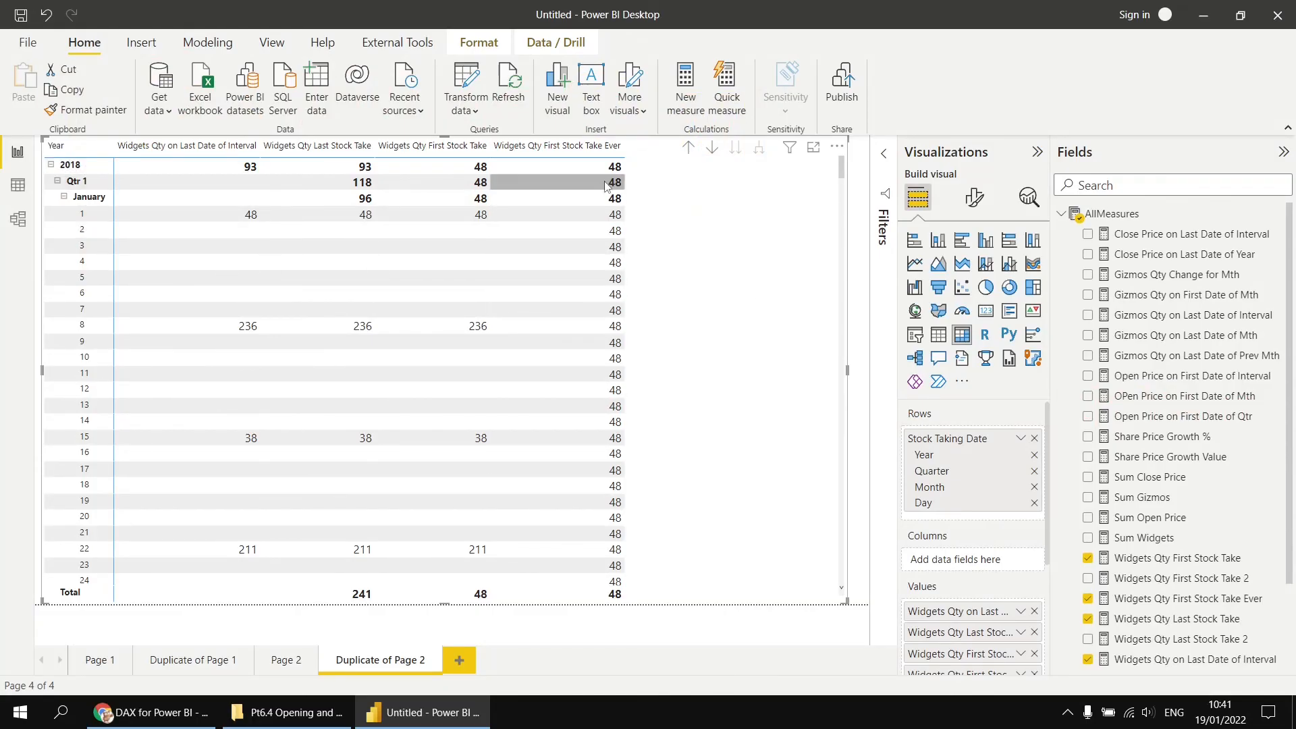
left_click(688, 147)
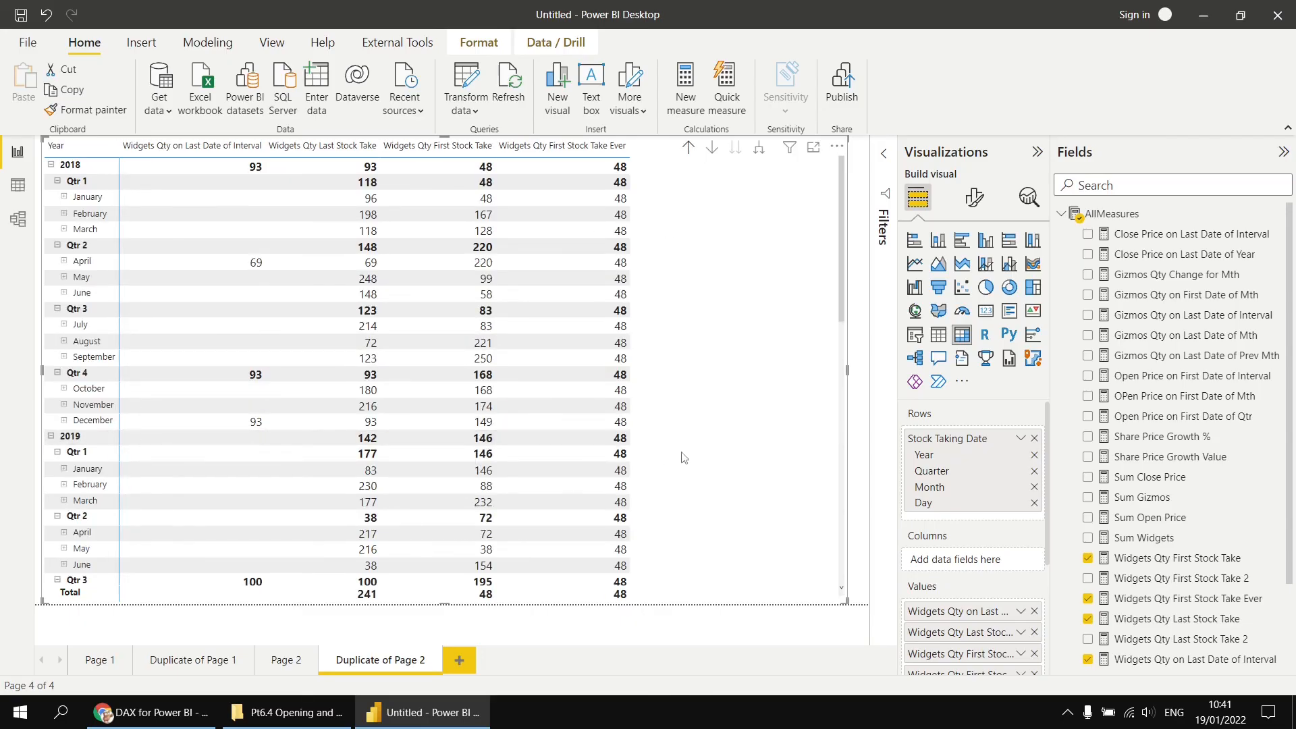
- Copy the Widgets Qty First Stock Take Ever formula and paste it into a new AllMeasures measure
left_click(1171, 603)
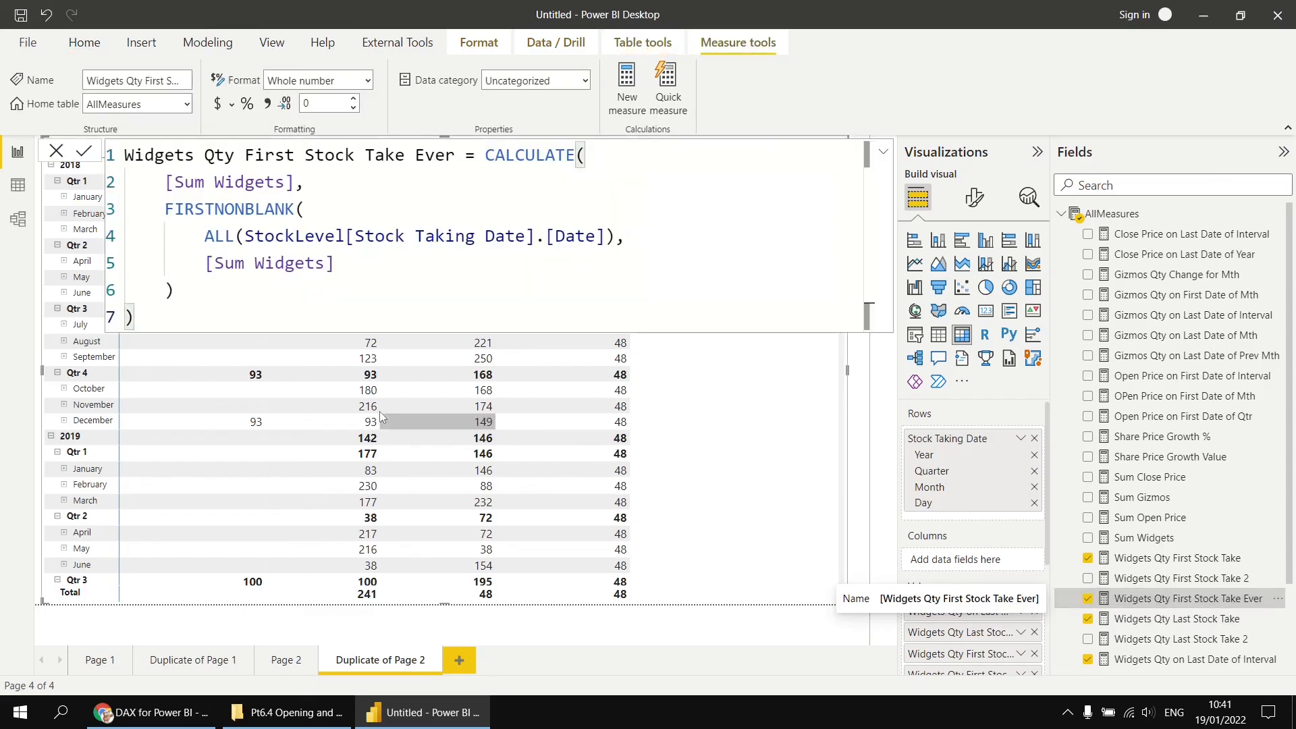
left_click_drag(135, 317, 120, 162)
key("ctrl+c")
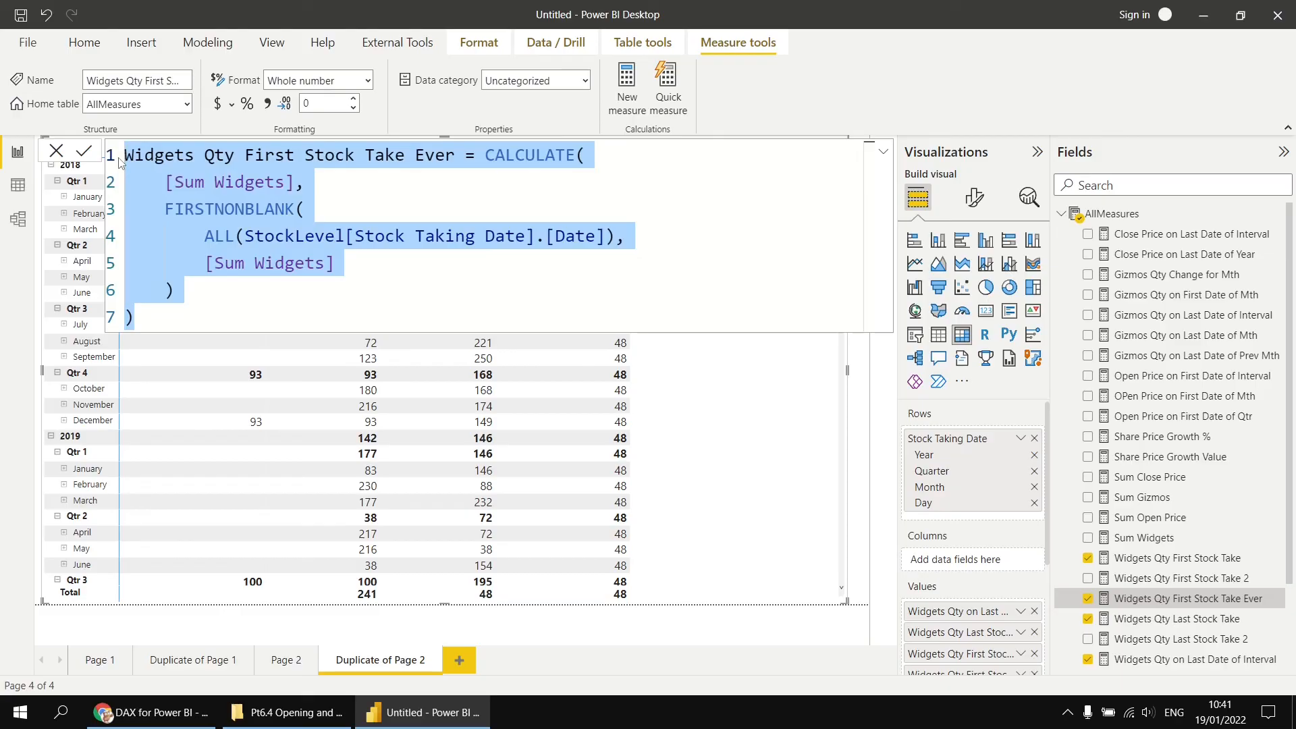
right_click(1128, 214)
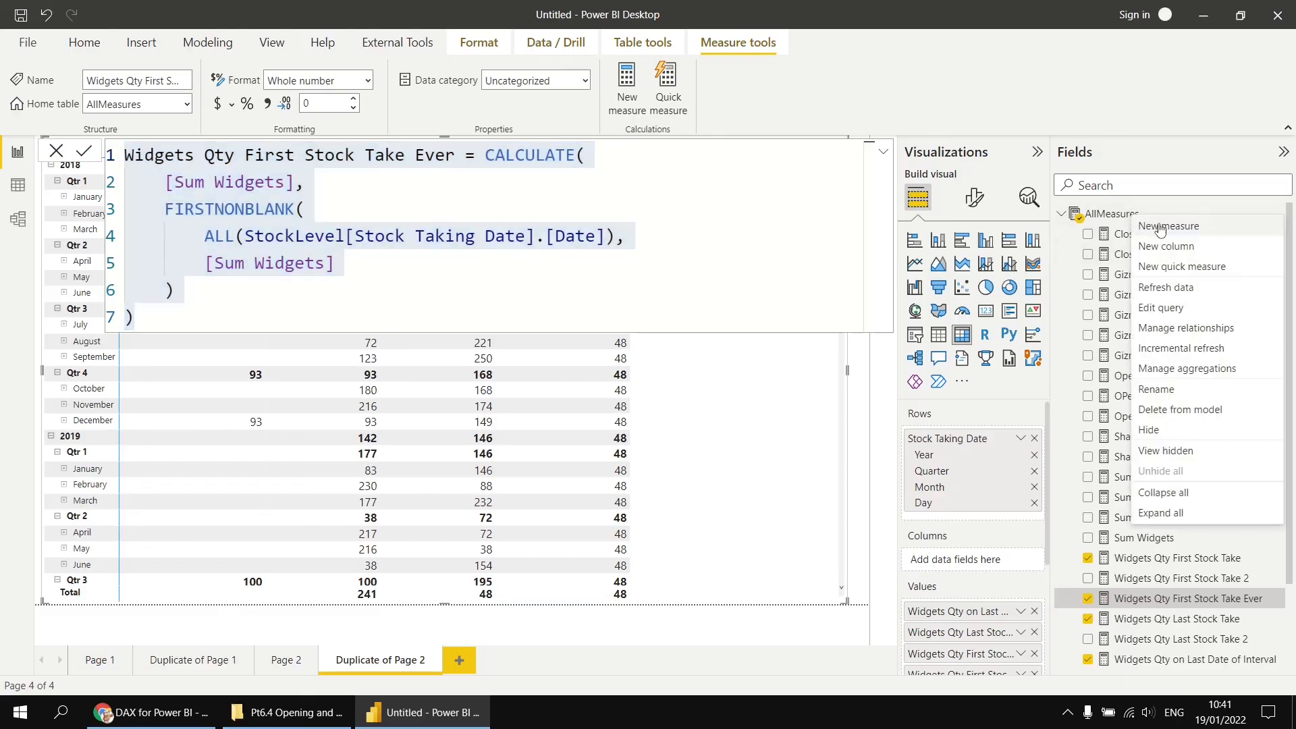
left_click(1160, 228)
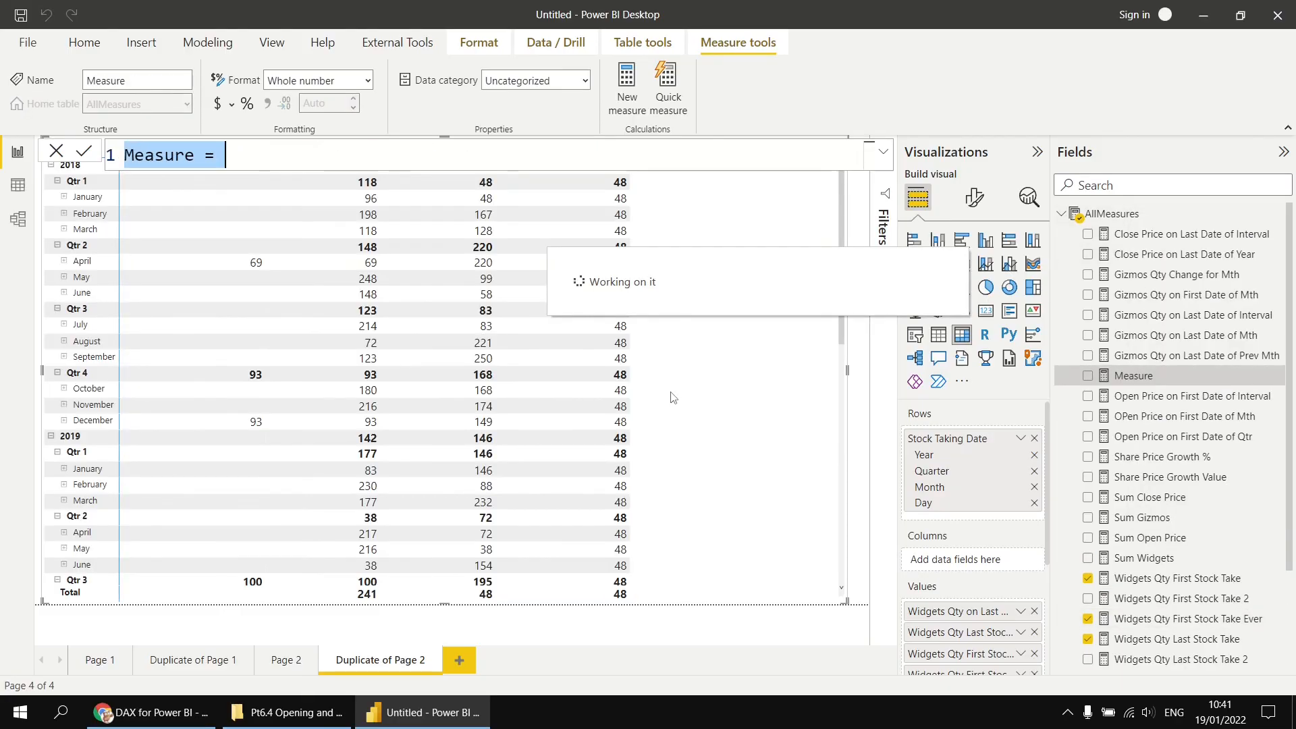
key("ctrl+v")
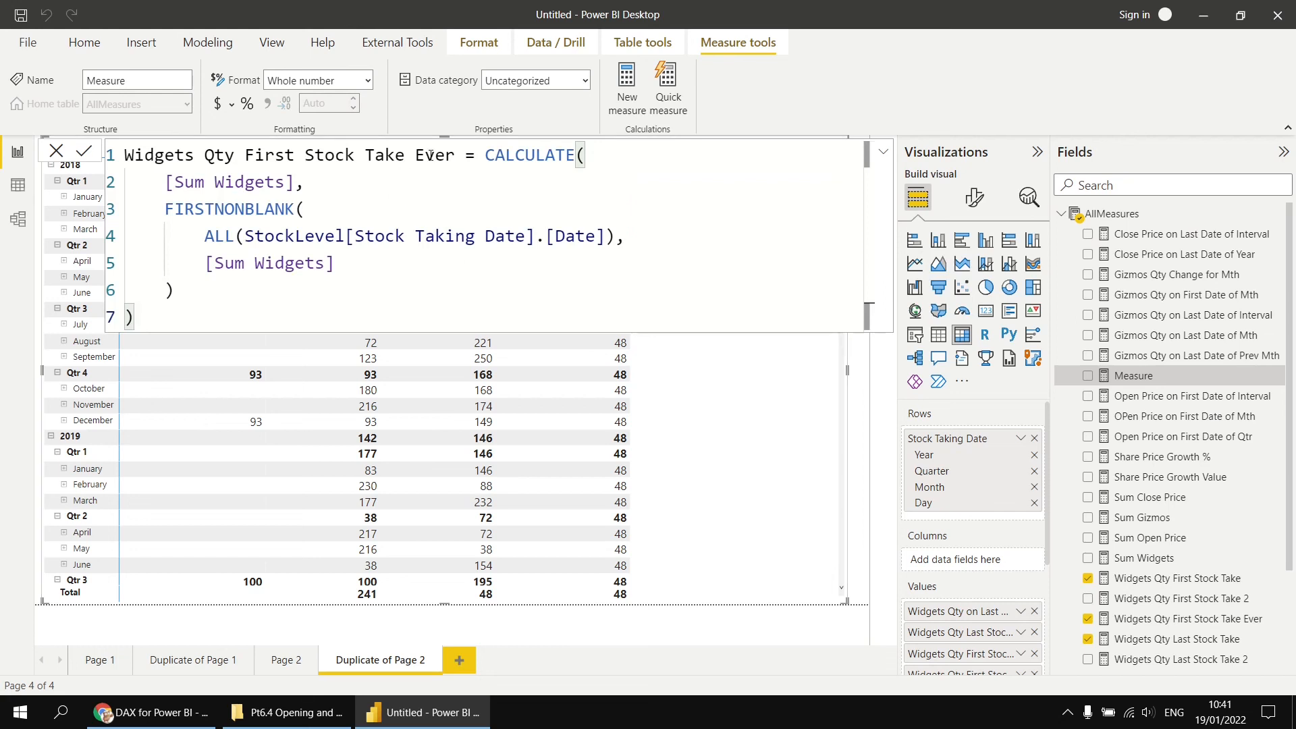
- Rename the new measure Widgets Qty First Stock Take Year and replace ALL with DATESINPERIOD
double_click(432, 161)
type("Year")
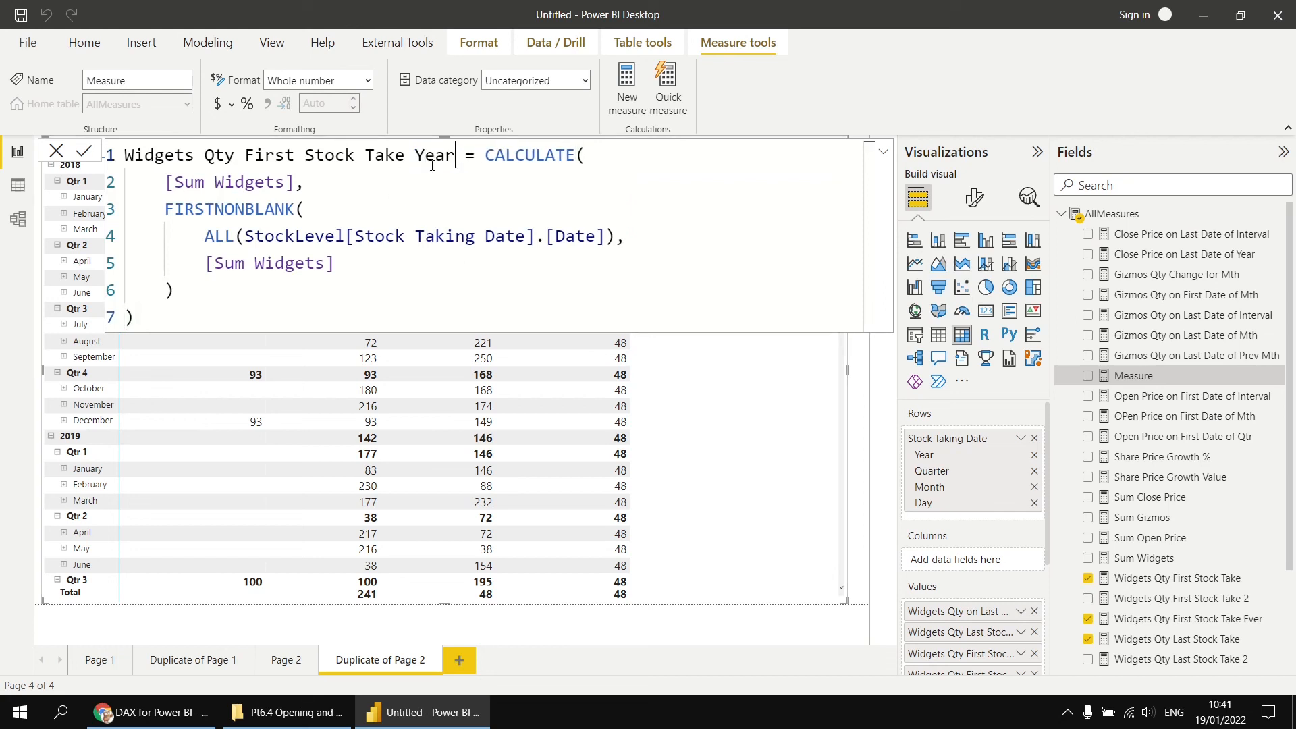
double_click(219, 237)
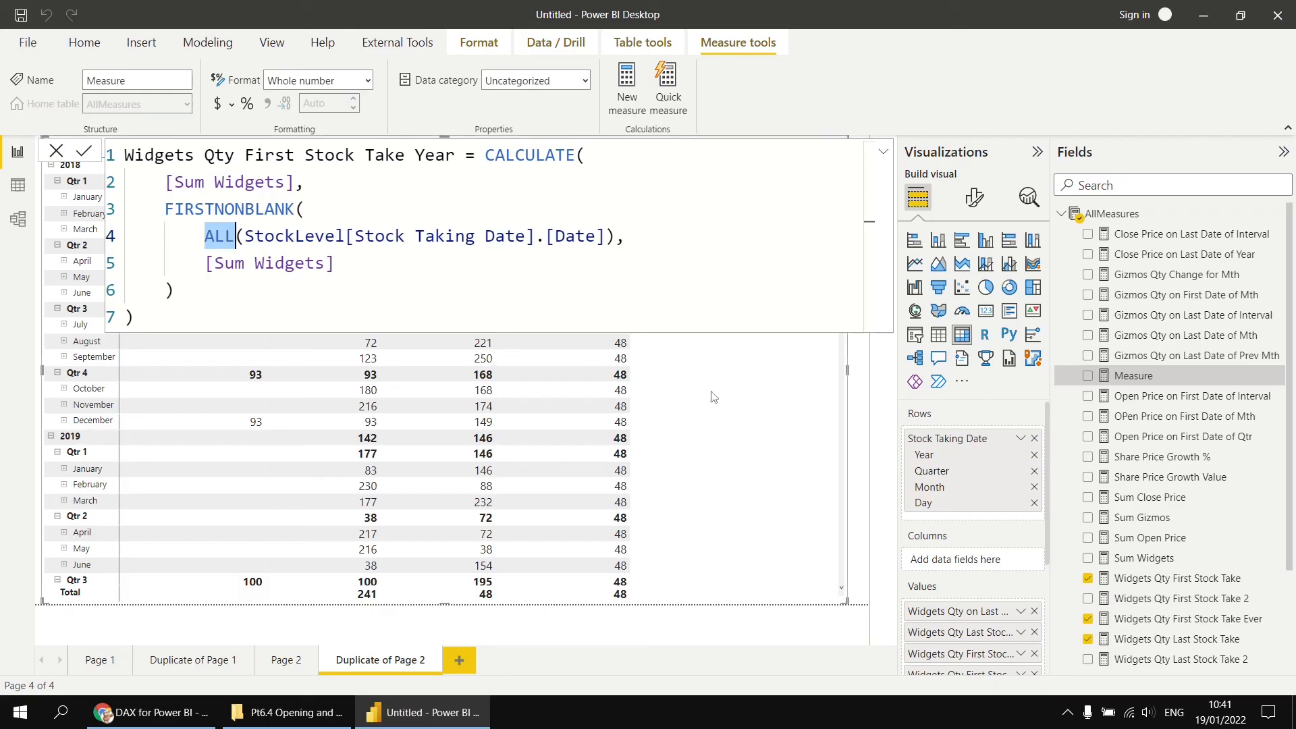
type("DATES")
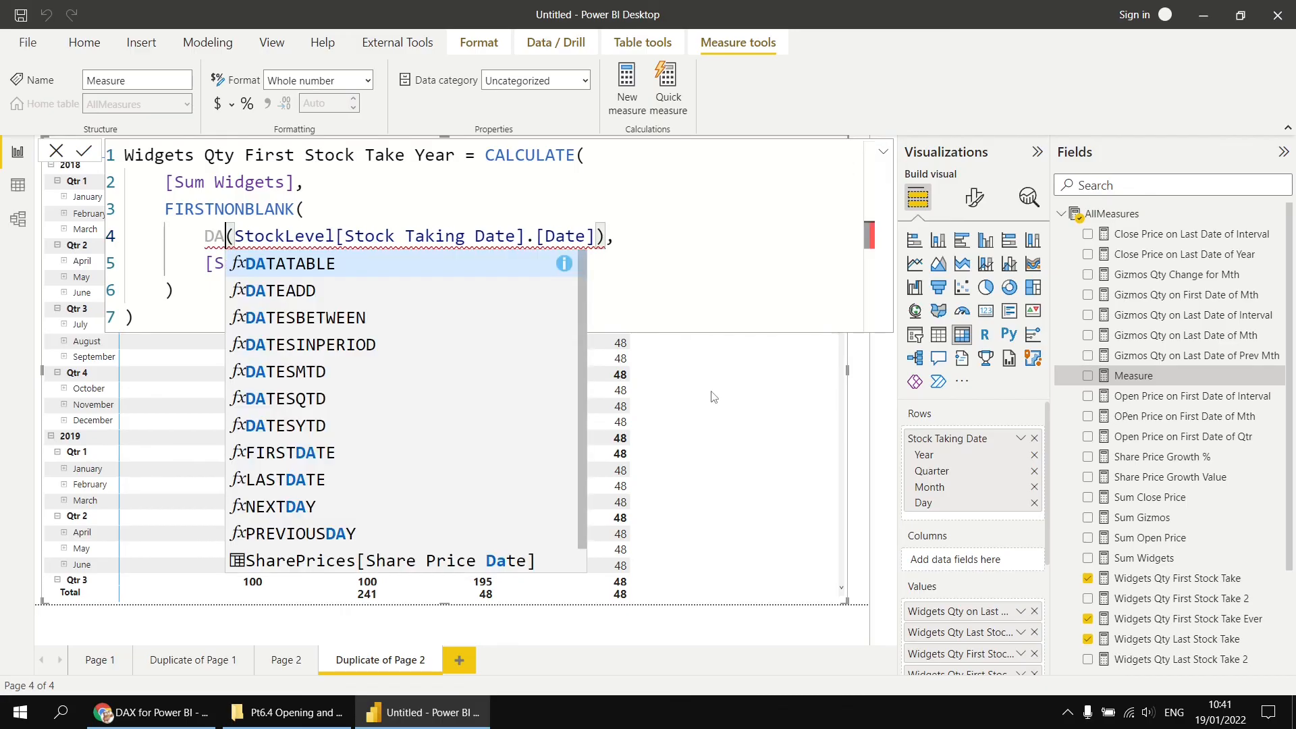
key("Down")
key("Tab")
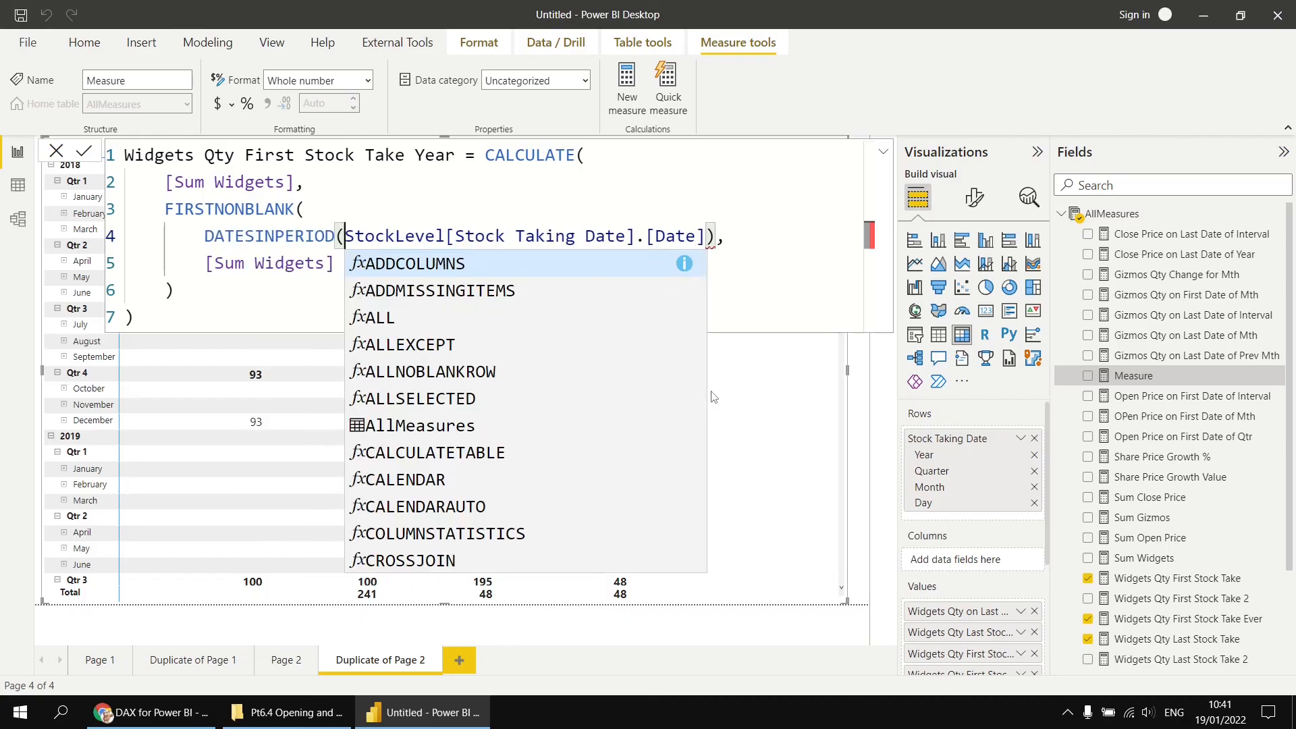
- Split the DATESINPERIOD arguments onto separate lines, putting the date column and the closing parenthesis on their own lines
key("shift+Return")
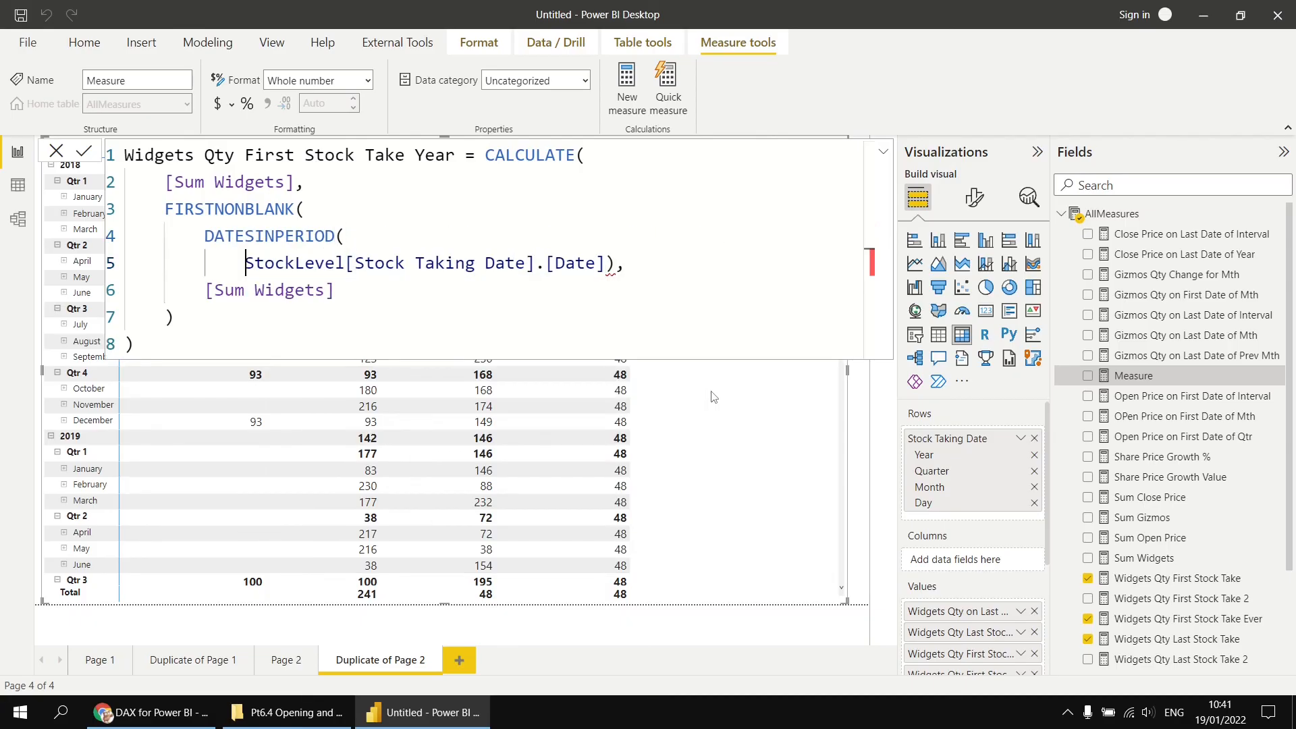
left_click(607, 264)
key("shift+Return")
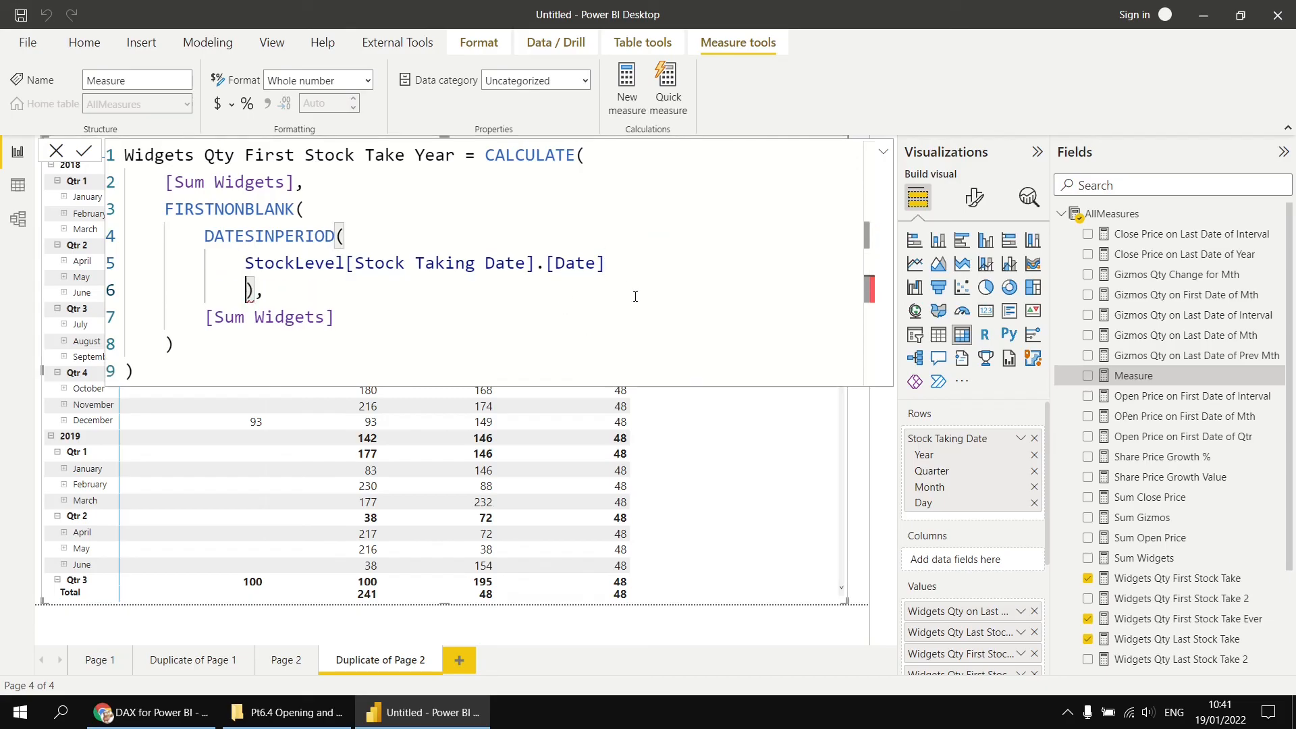
key("BackSpace")
left_click(617, 264)
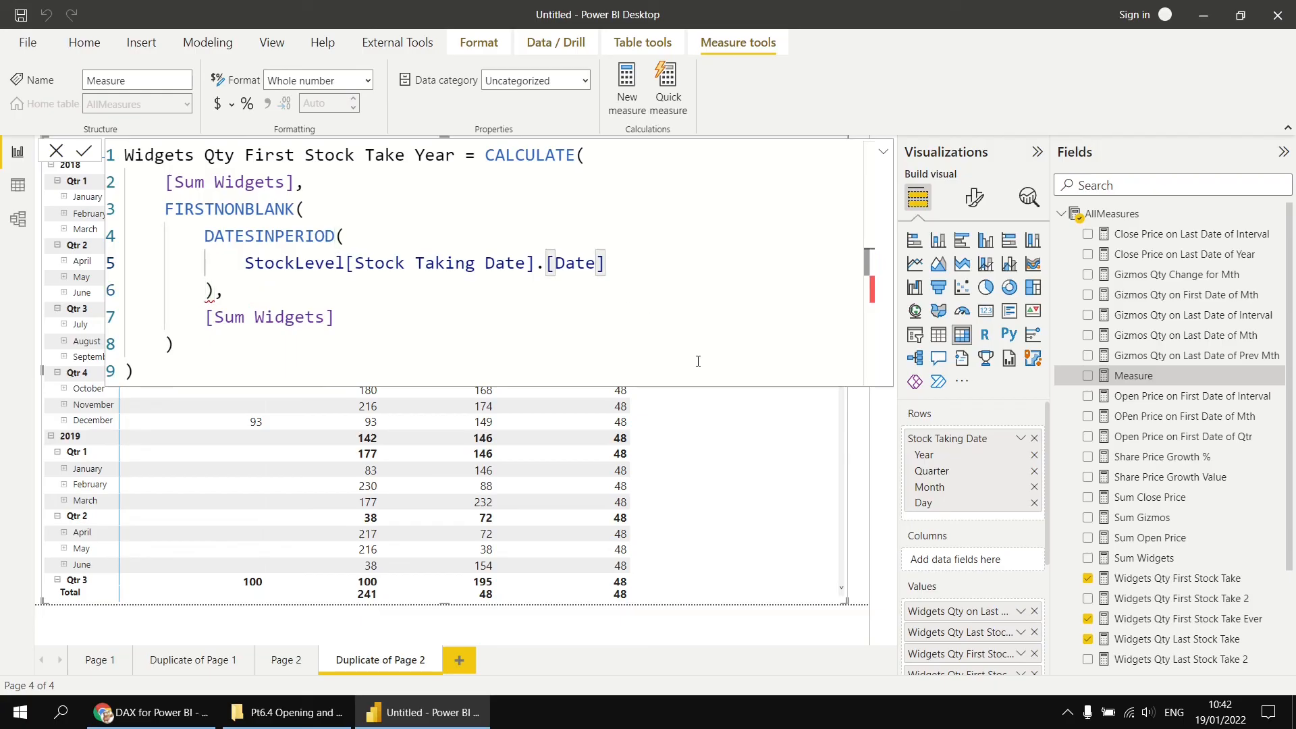
- Add STARTOFYEAR(StockLevel[Stock Taking Date].[Date]) as the DATESINPERIOD start date argument
type(",")
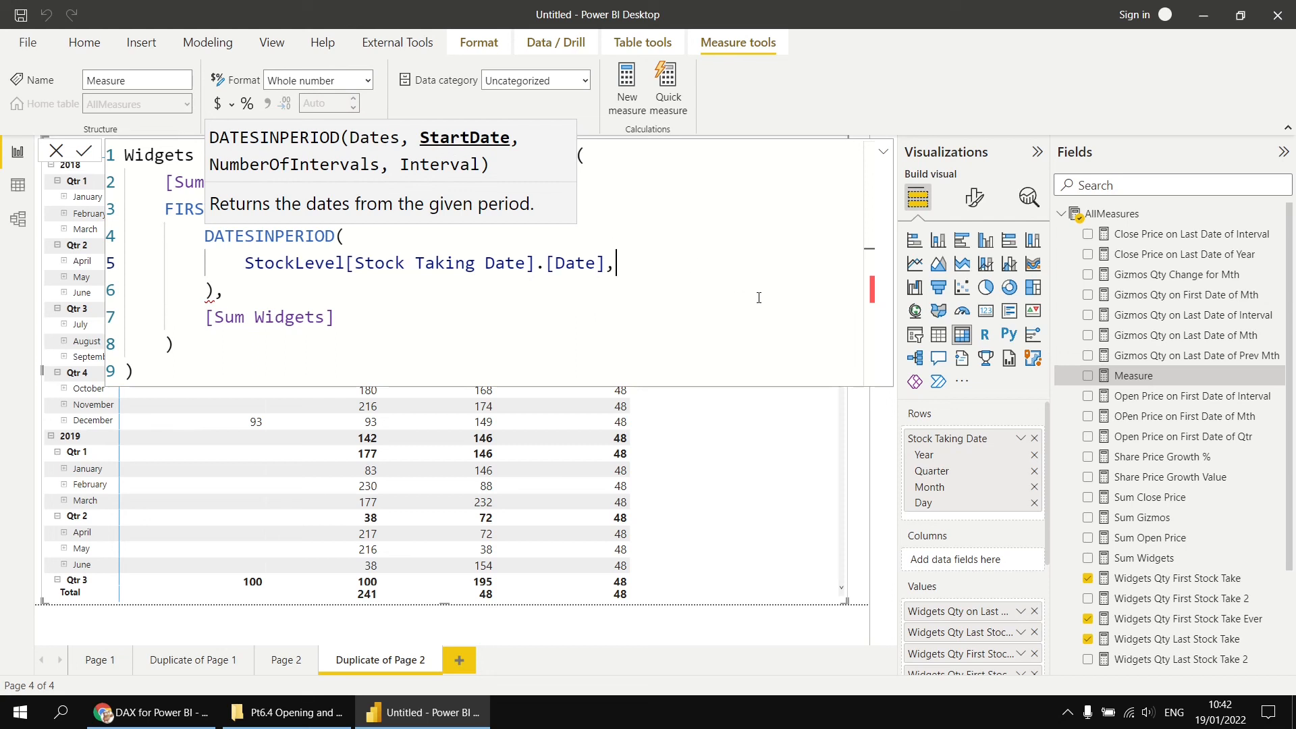
key("Return")
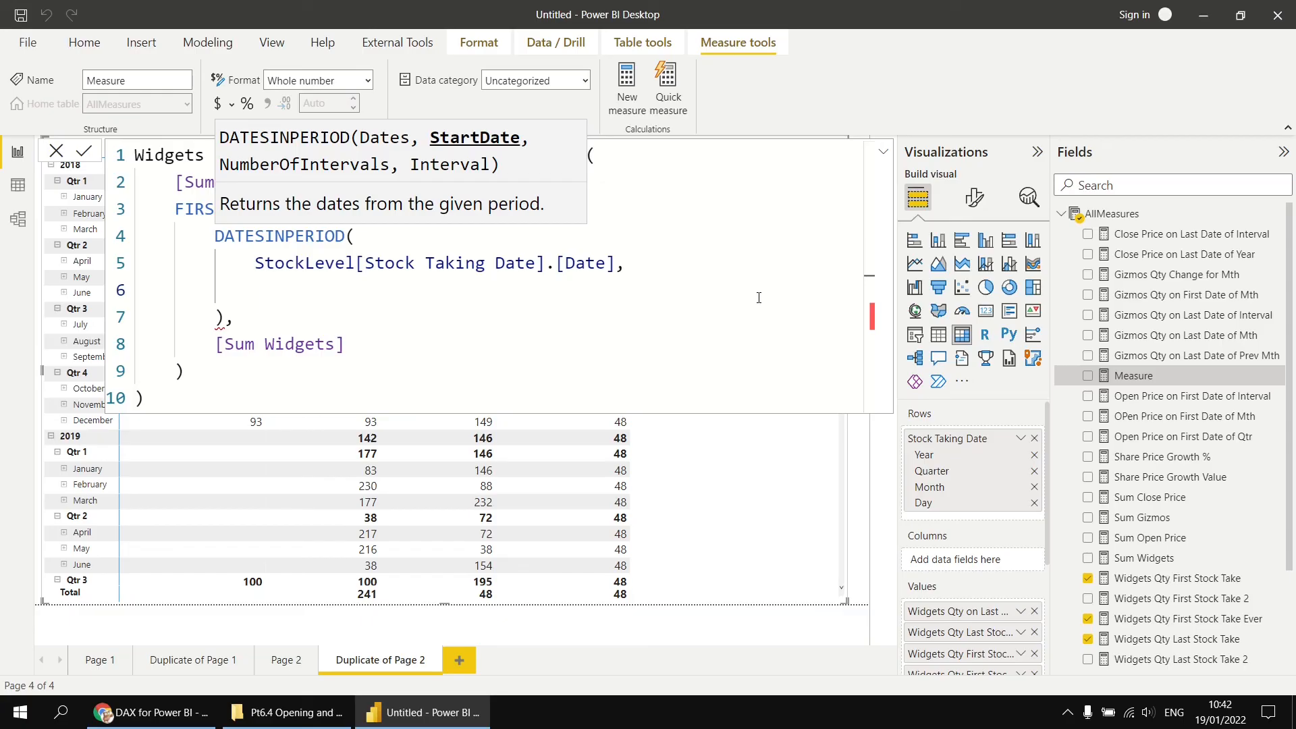
type("st")
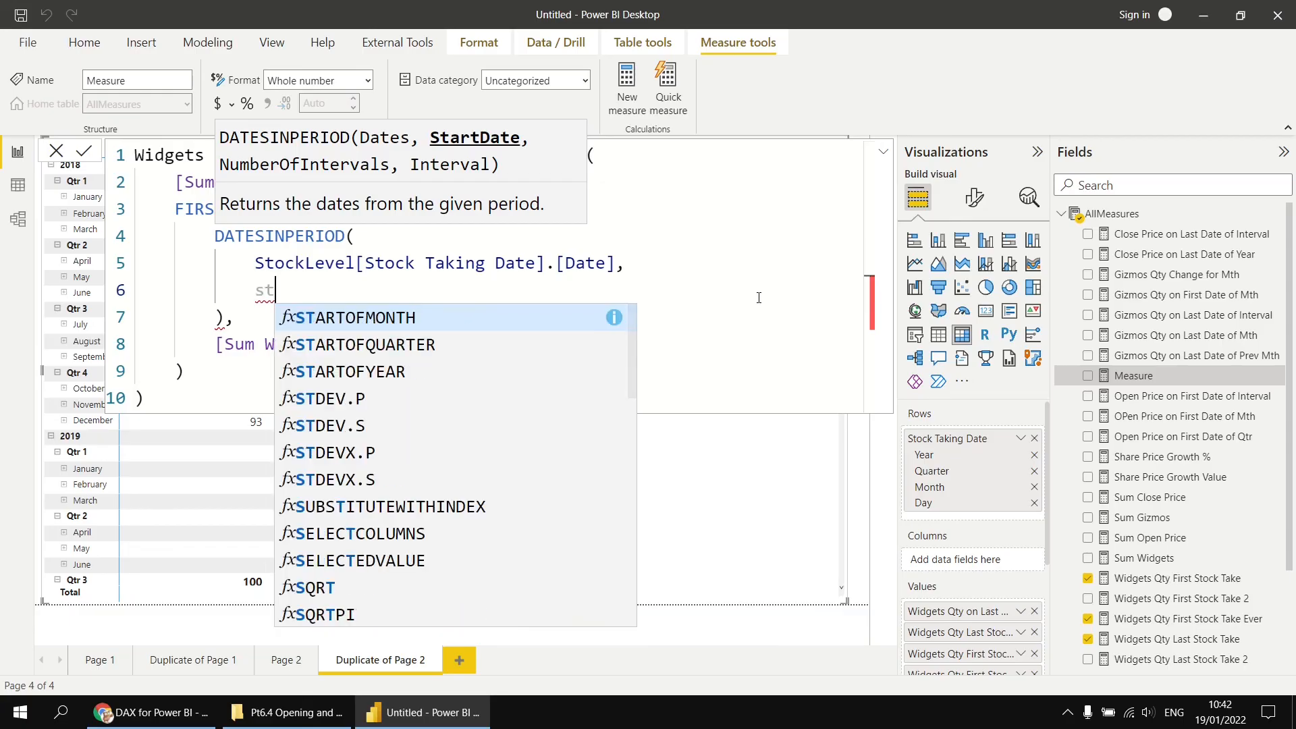
key("Down")
key("Down")
key("Tab")
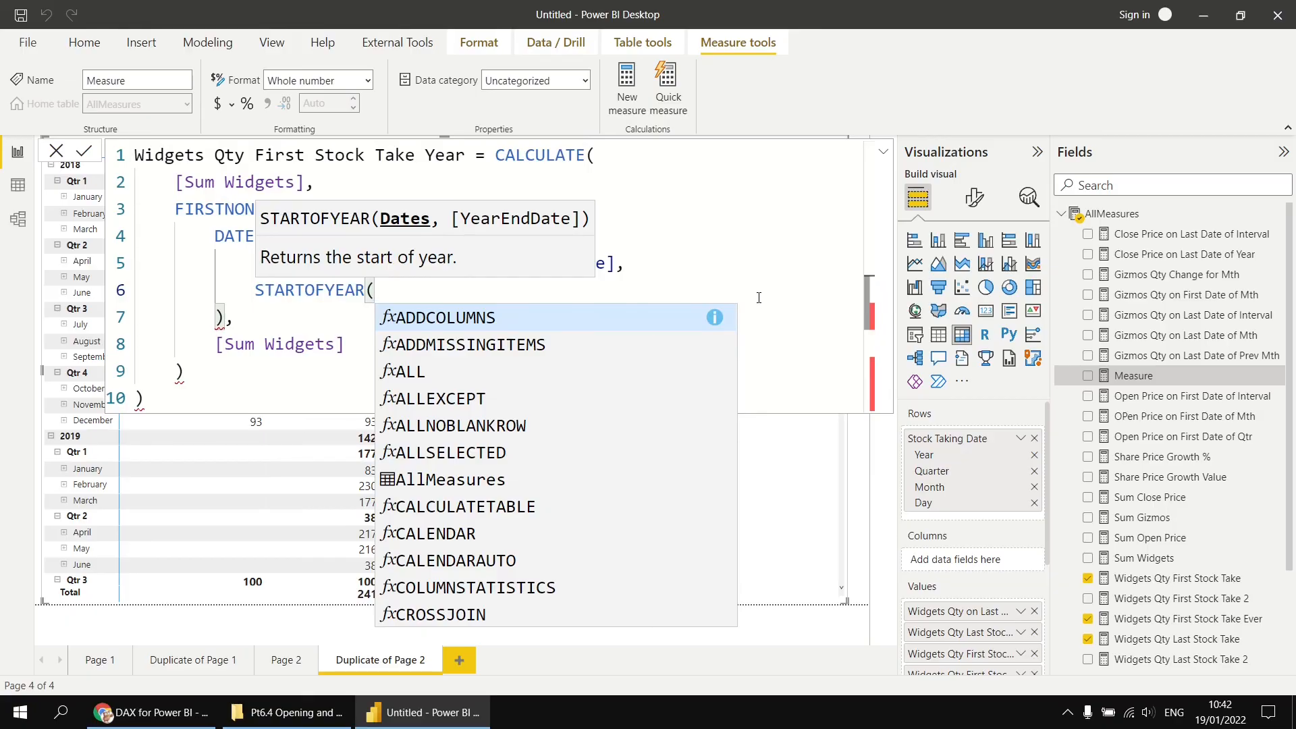
type("sto")
key("Down")
key("Down")
key("Down")
key("Down")
key("Down")
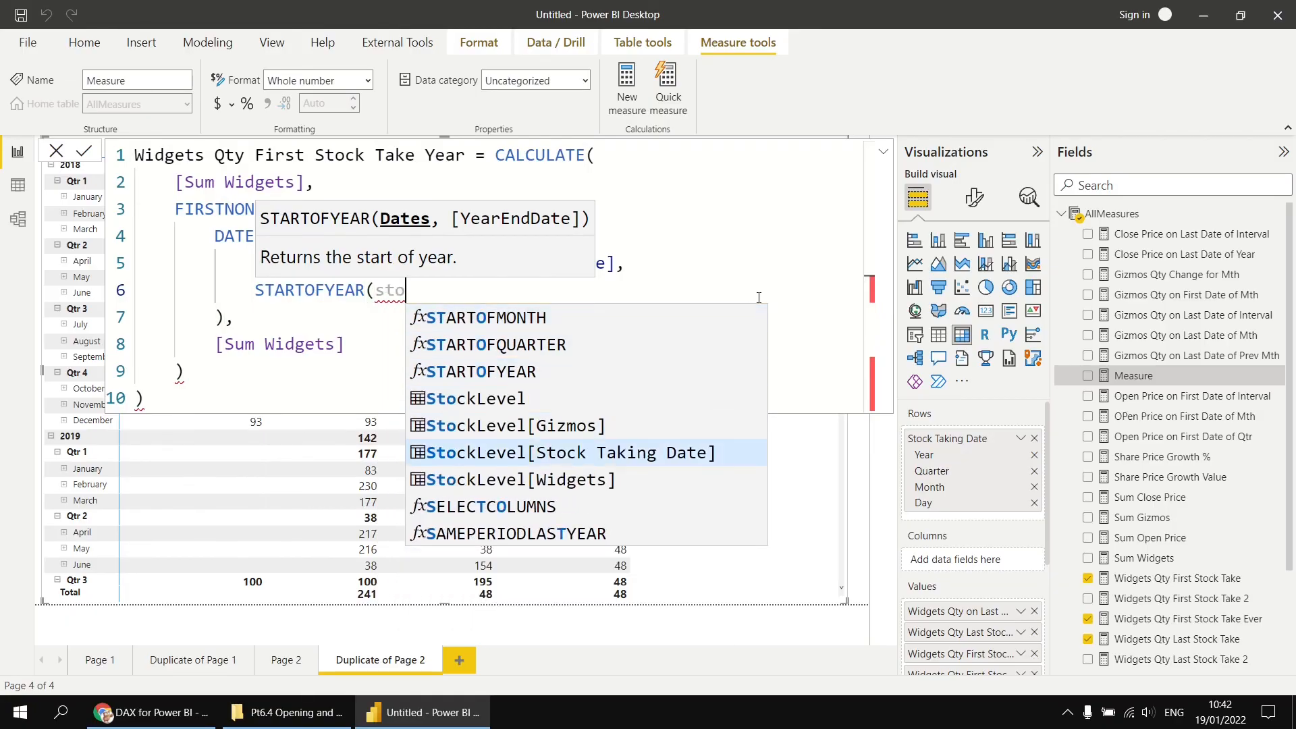
key("Tab")
key("Tab")
type(",")
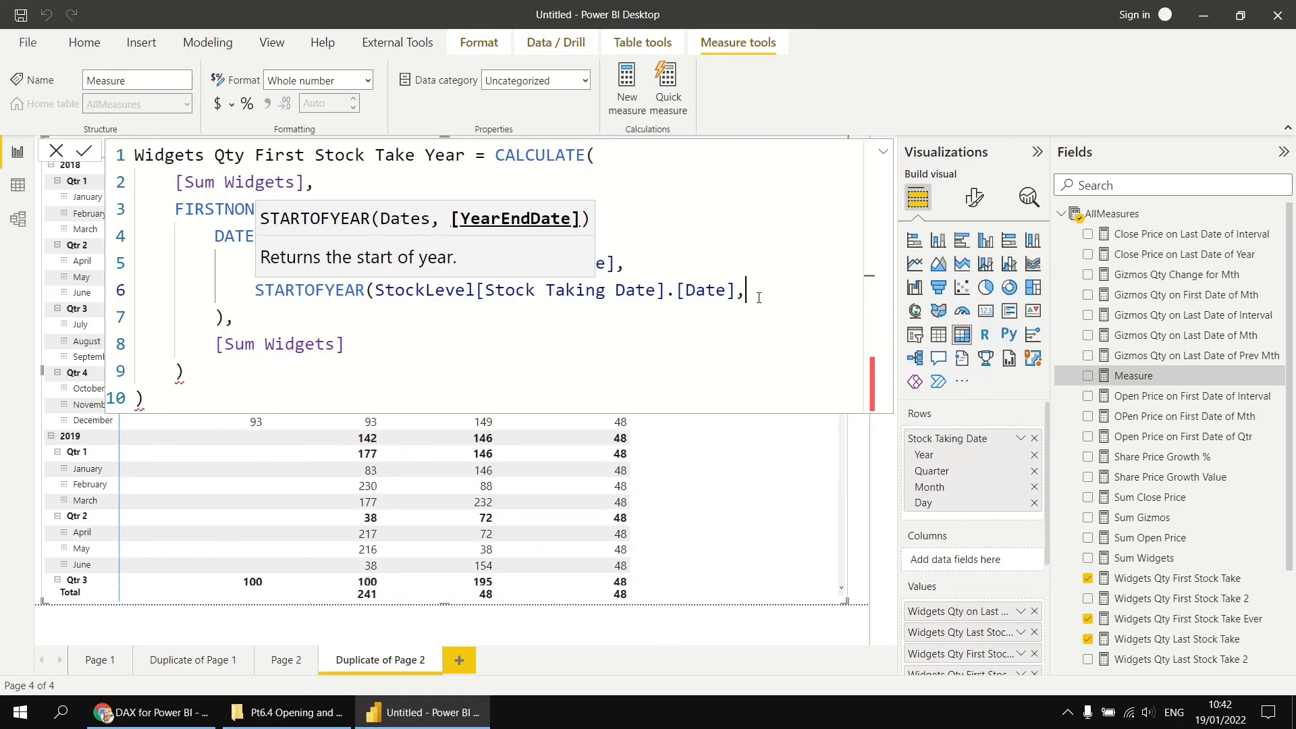
key("shift+Return")
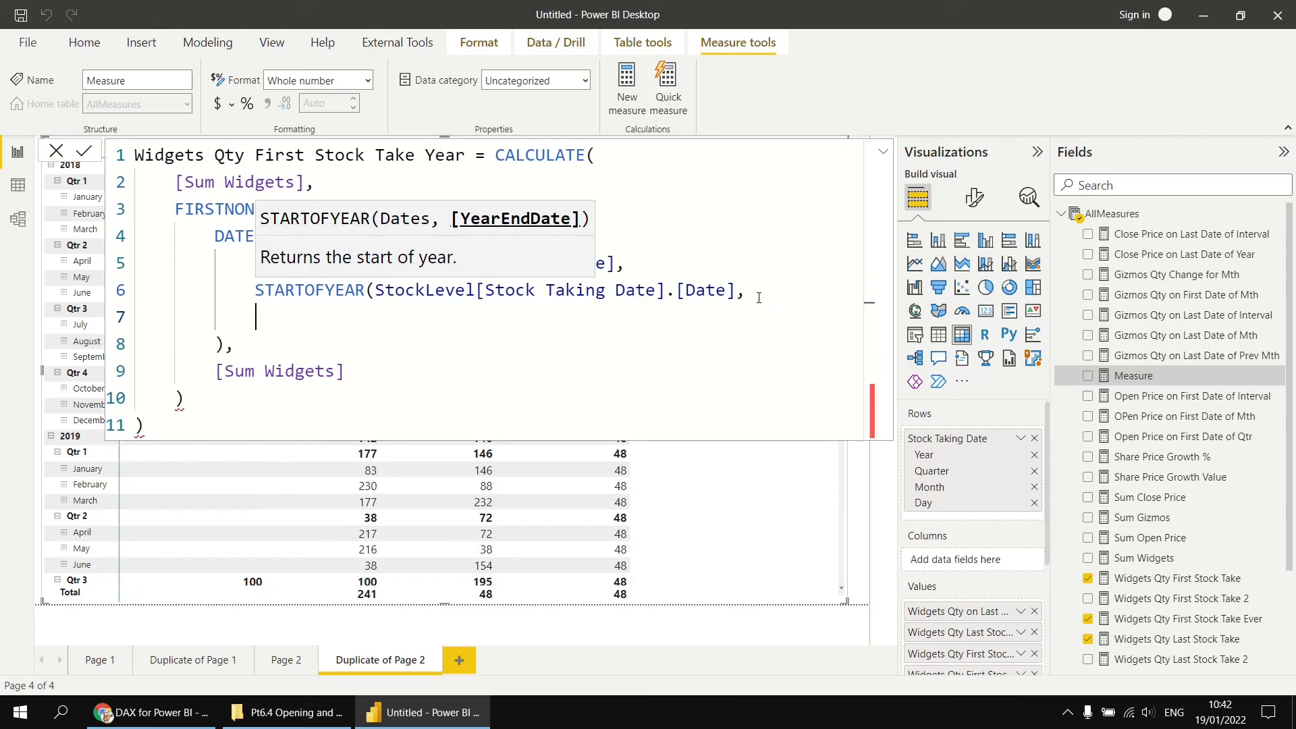
key("BackSpace")
key("BackSpace")
type(")")
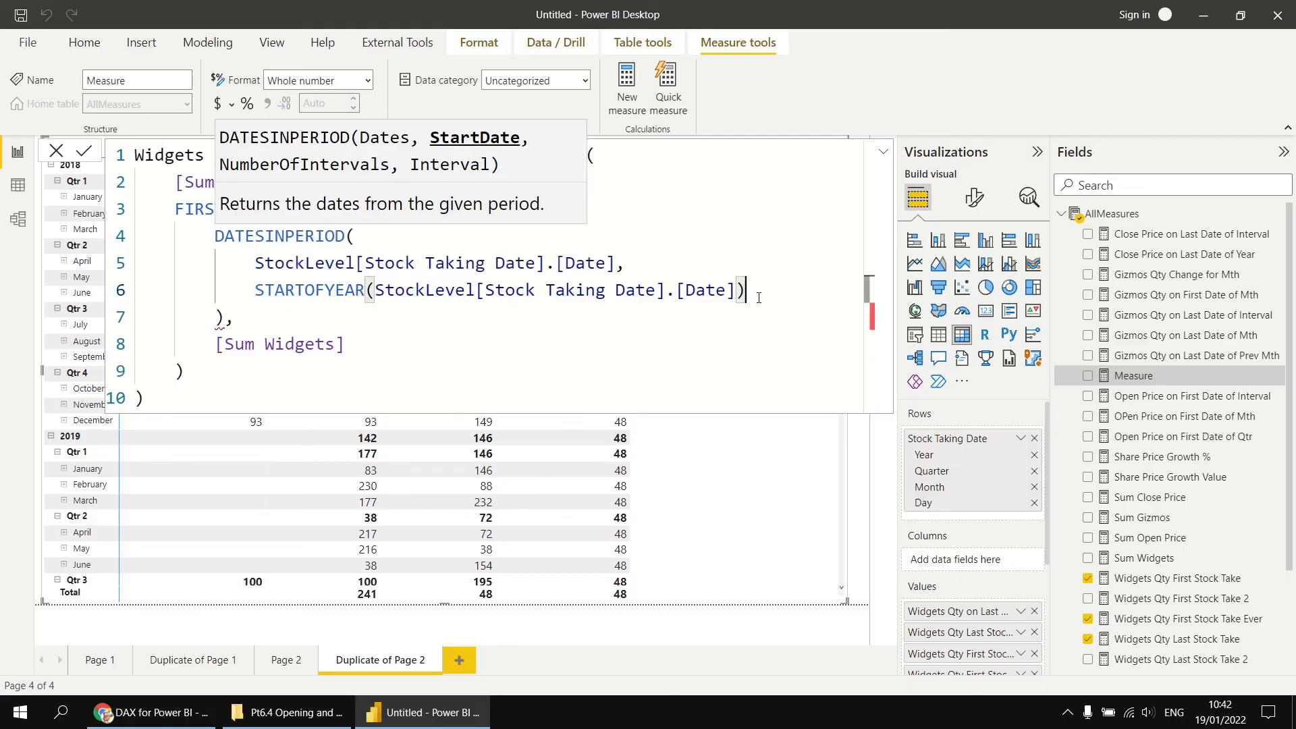
type(",")
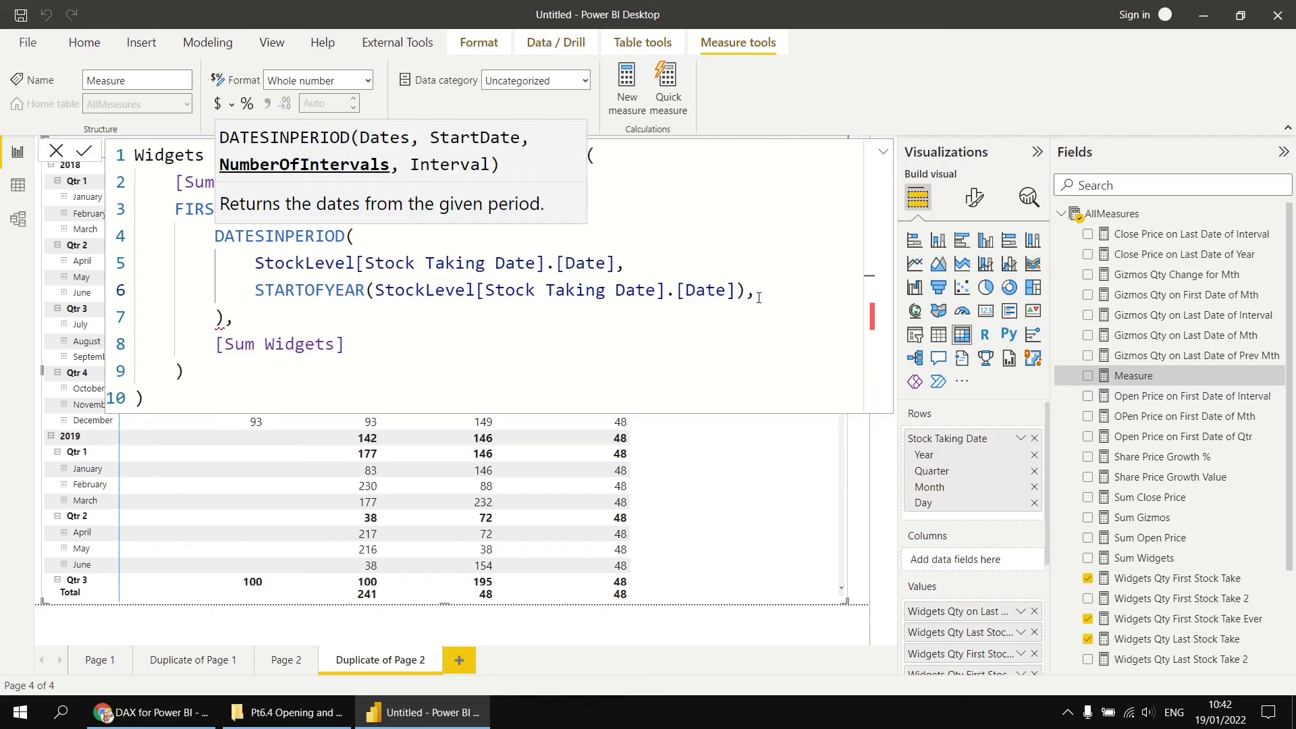
- Complete DATESINPERIOD with 1 as the number of intervals and YEAR as the interval
key("shift+Return")
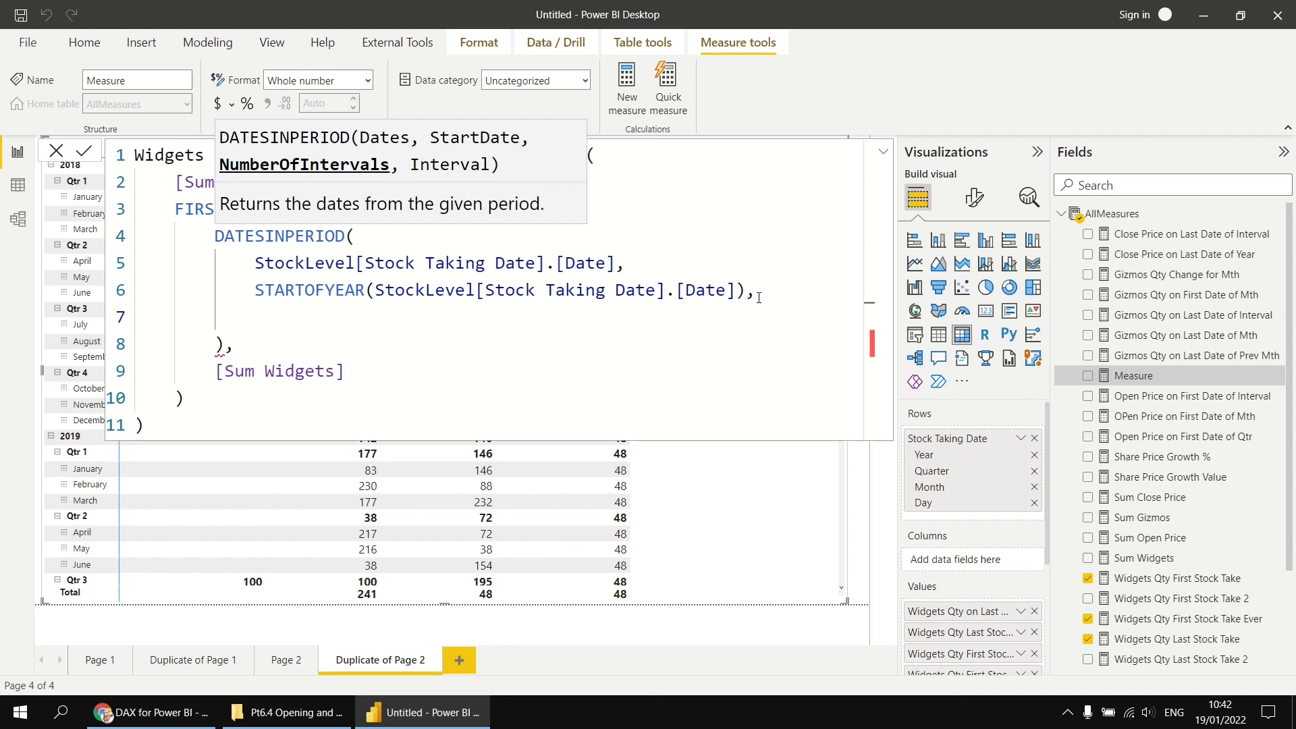
type("1,")
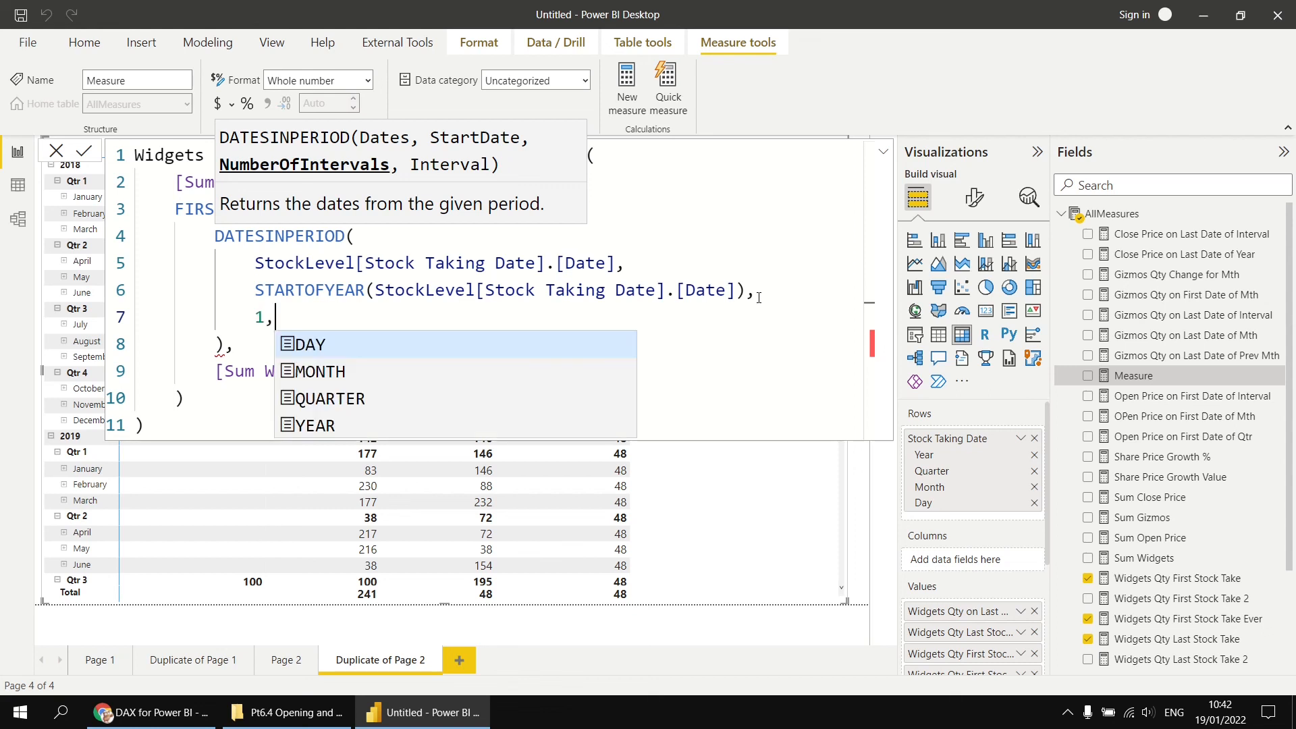
key("shift+Return")
type("ye")
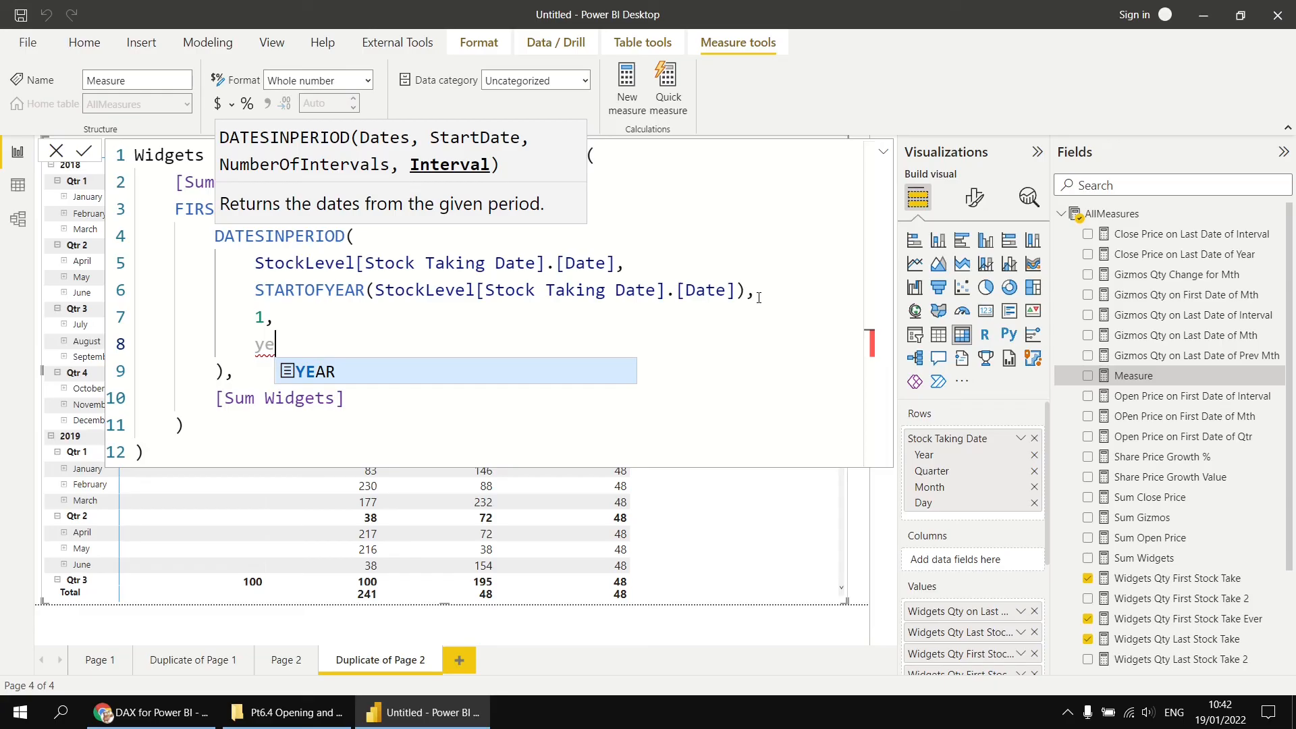
key("Tab")
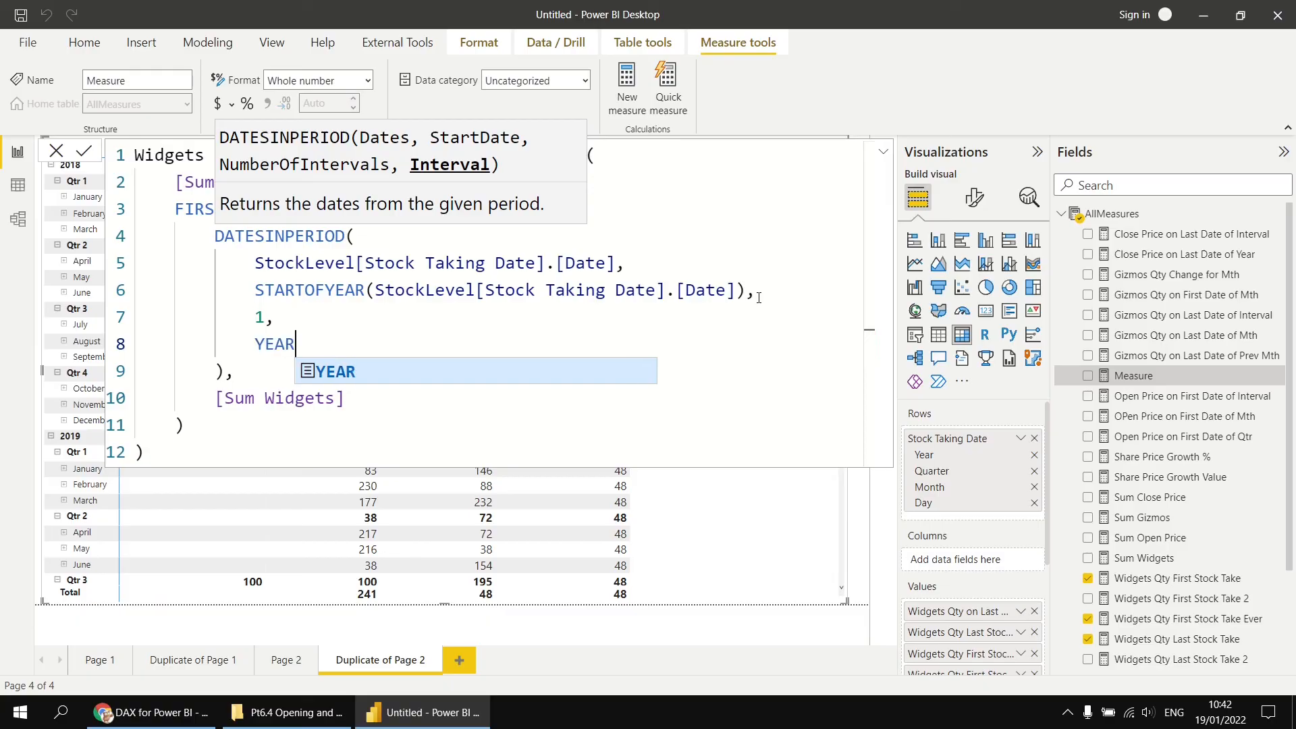
key("Escape")
- Highlight the FIRSTNONBLANK and [Sum Widgets] parts of the formula, then commit the Widgets Qty First Stock Take Year measure
key("Down")
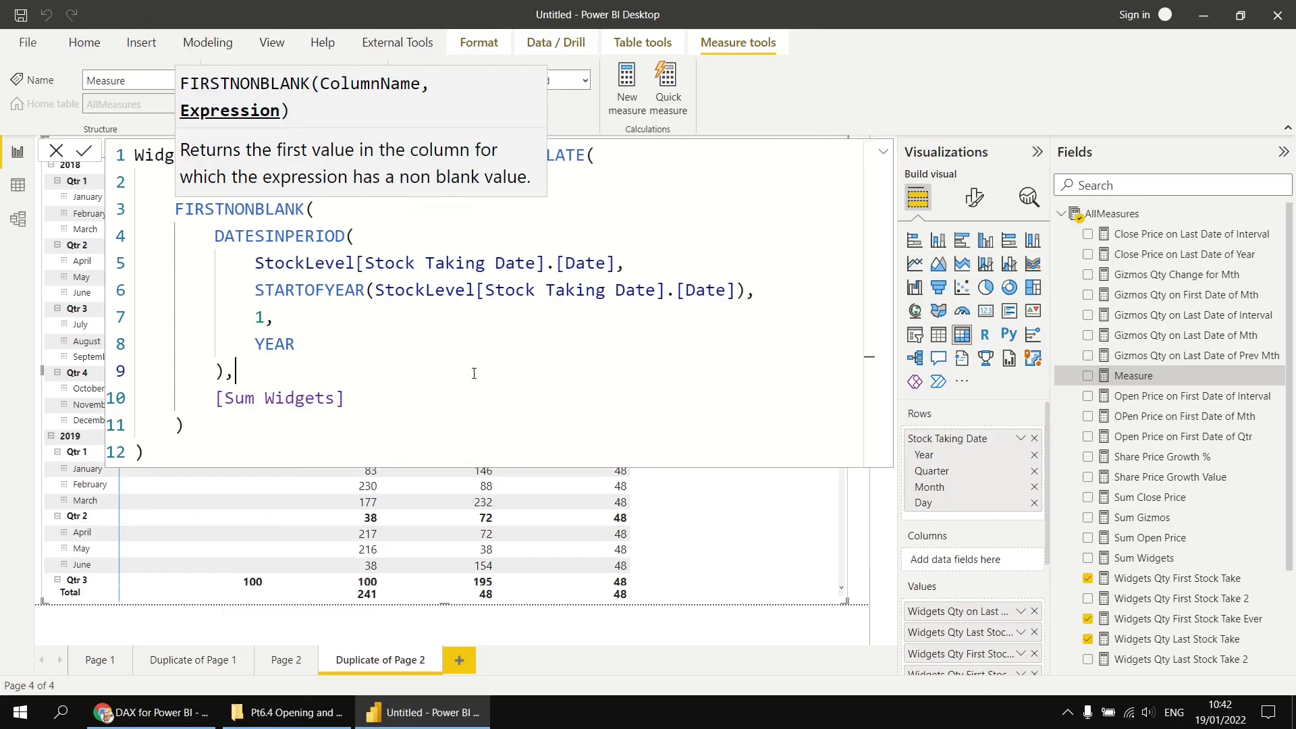
left_click(218, 445)
left_click_drag(217, 236, 226, 375)
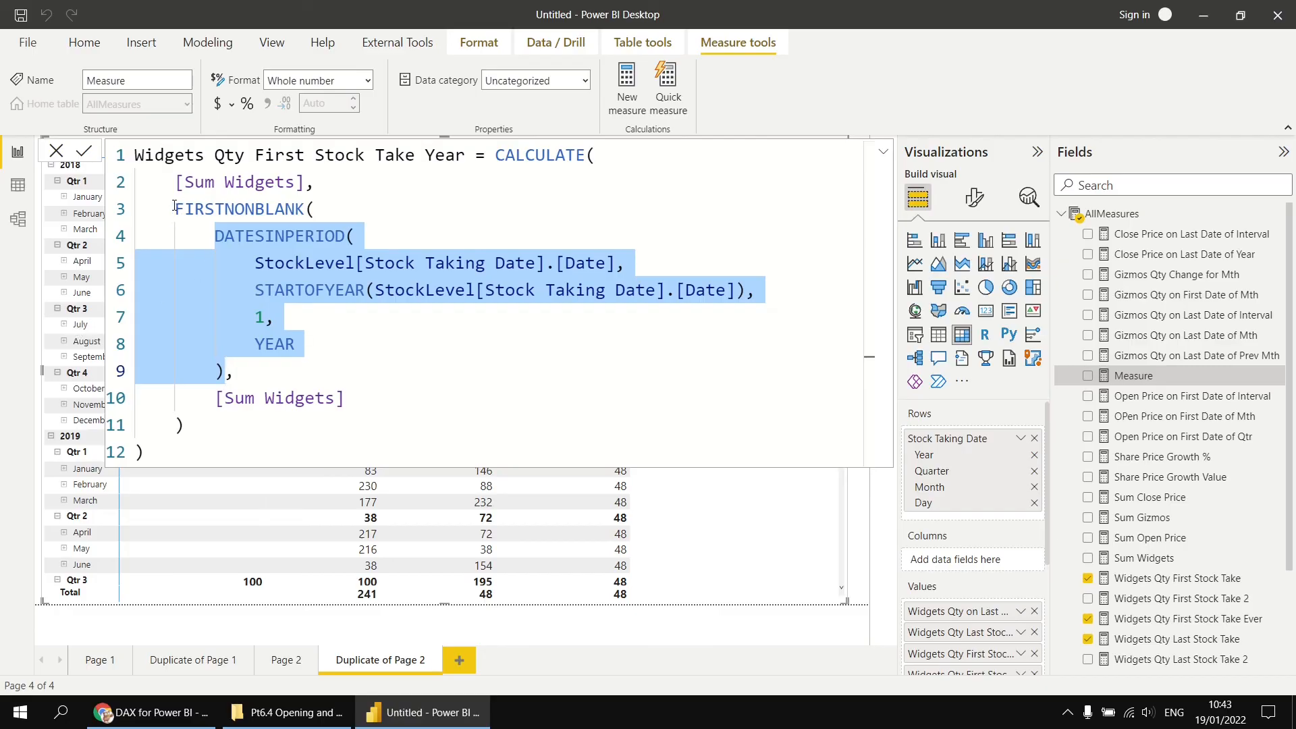
left_click_drag(177, 208, 197, 422)
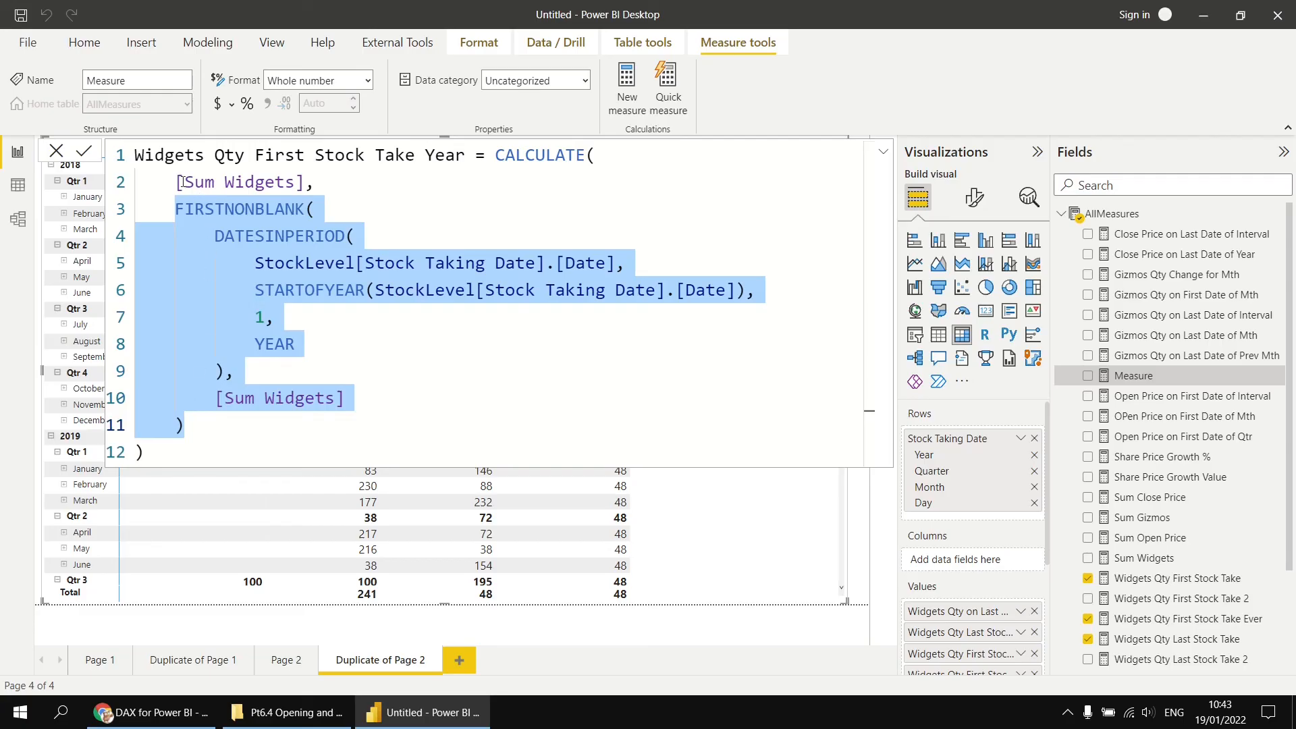
left_click_drag(177, 181, 305, 183)
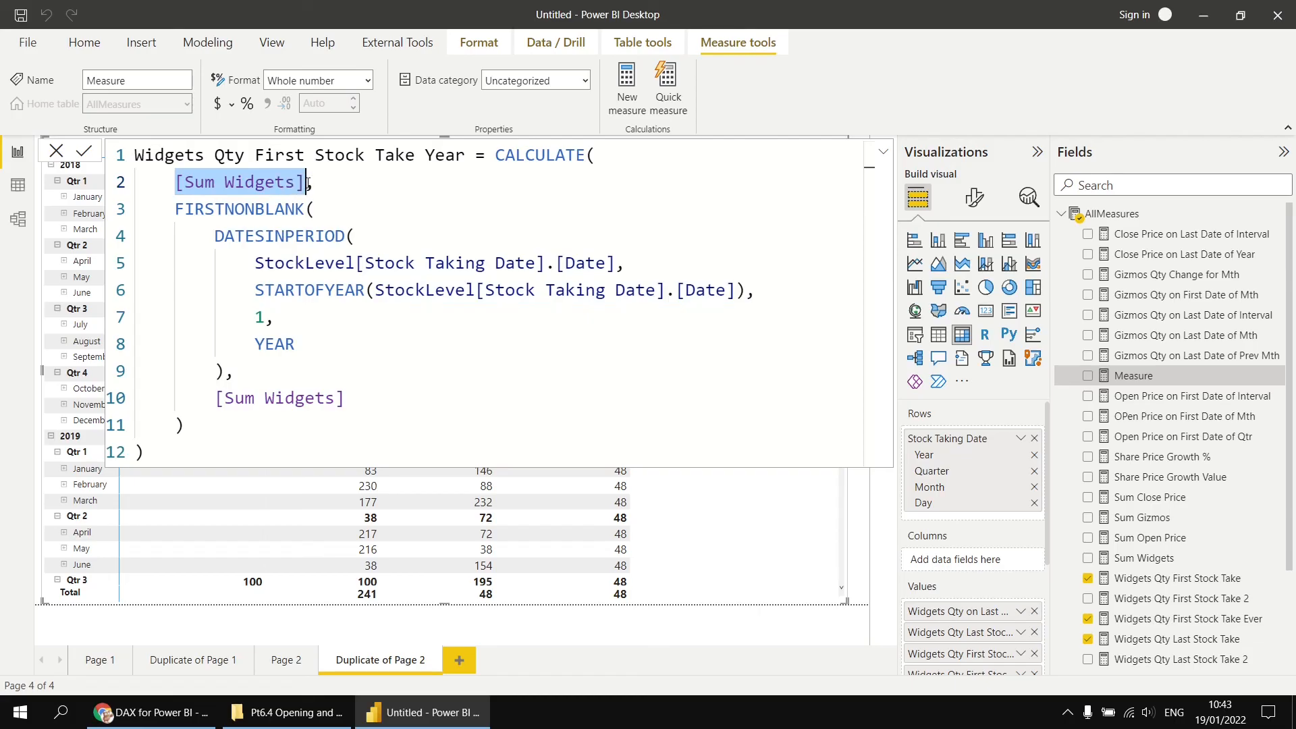
left_click(358, 181)
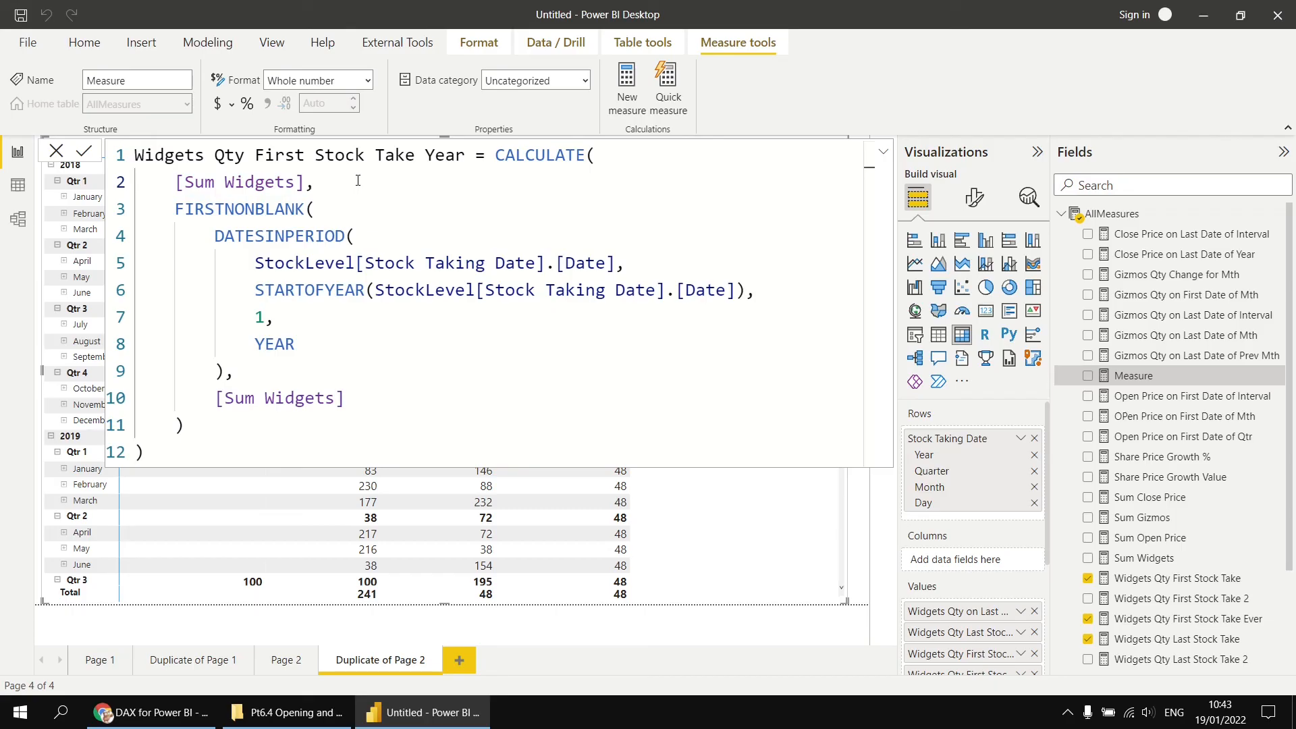
left_click(84, 153)
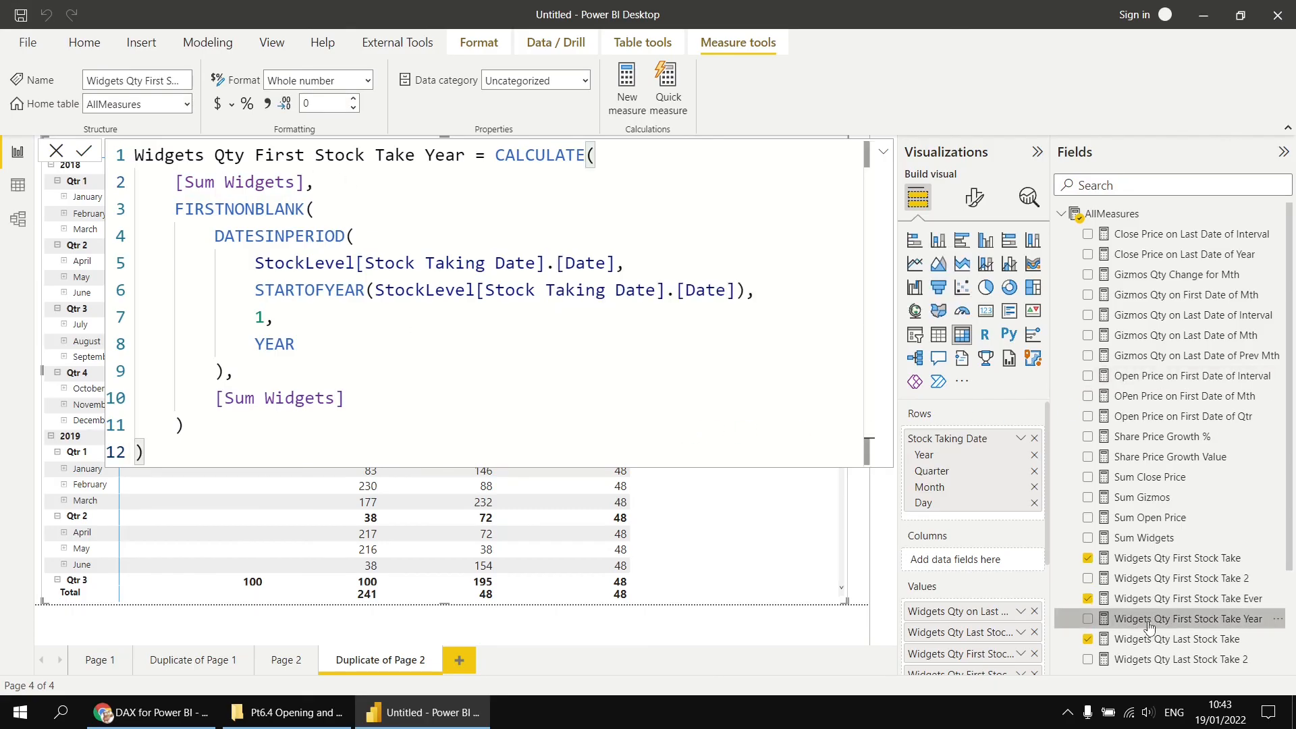
- Add Widgets Qty First Stock Take Year to the matrix values and scroll through the results
left_click_drag(1149, 620, 739, 525)
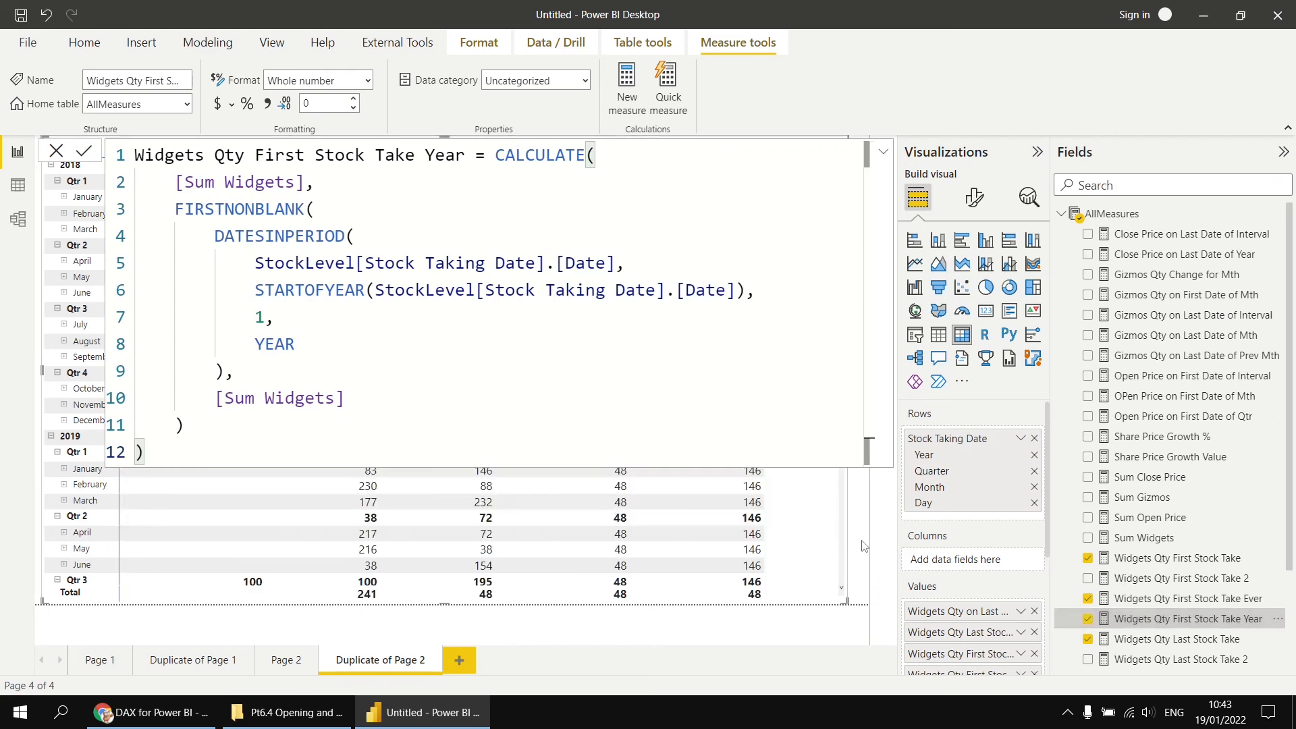
left_click(860, 543)
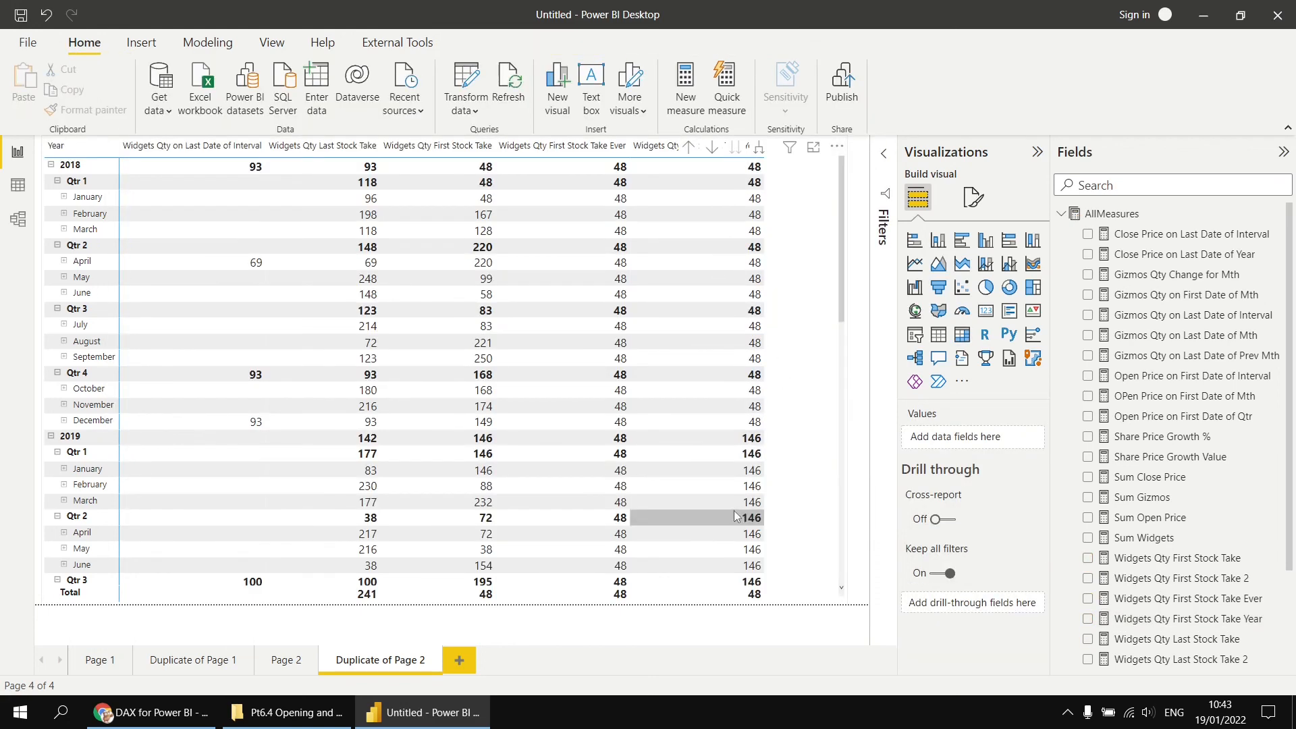
scroll(736, 518, "down", 4)
scroll(736, 517, "down", 3)
scroll(807, 472, "up", 7)
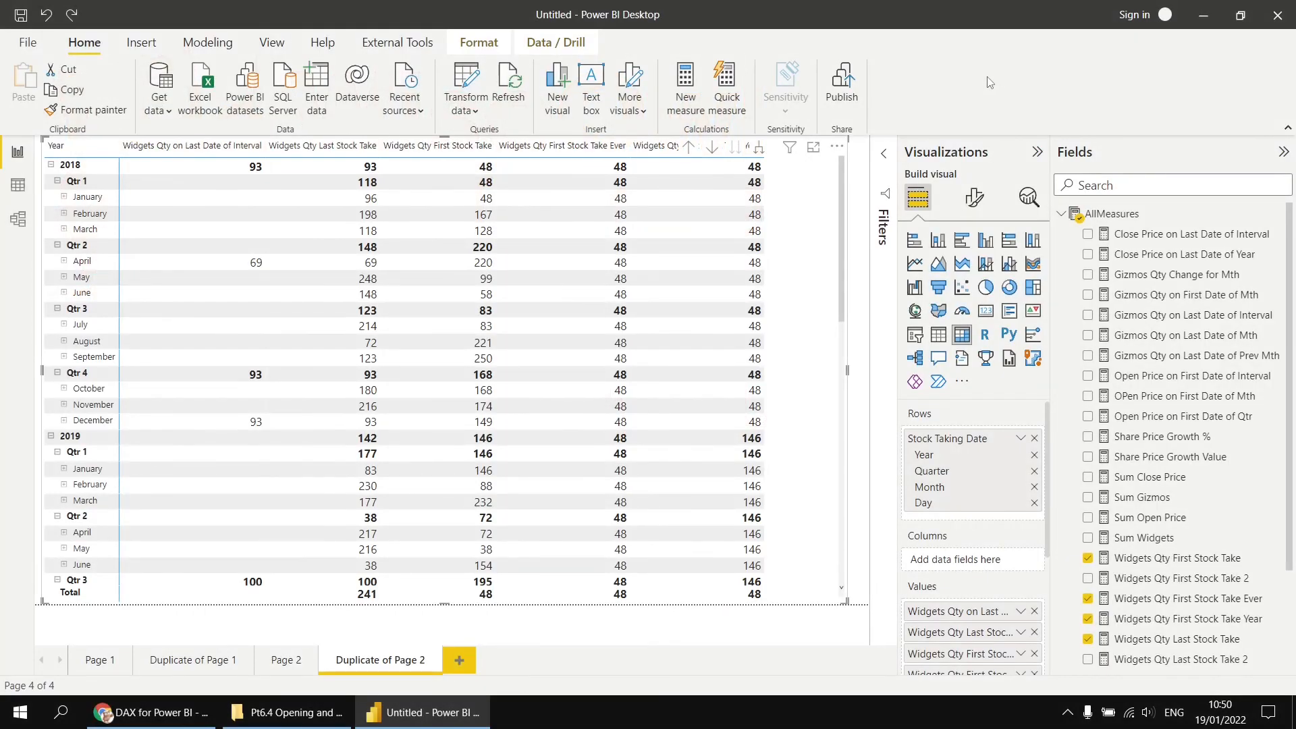
left_click(1152, 621)
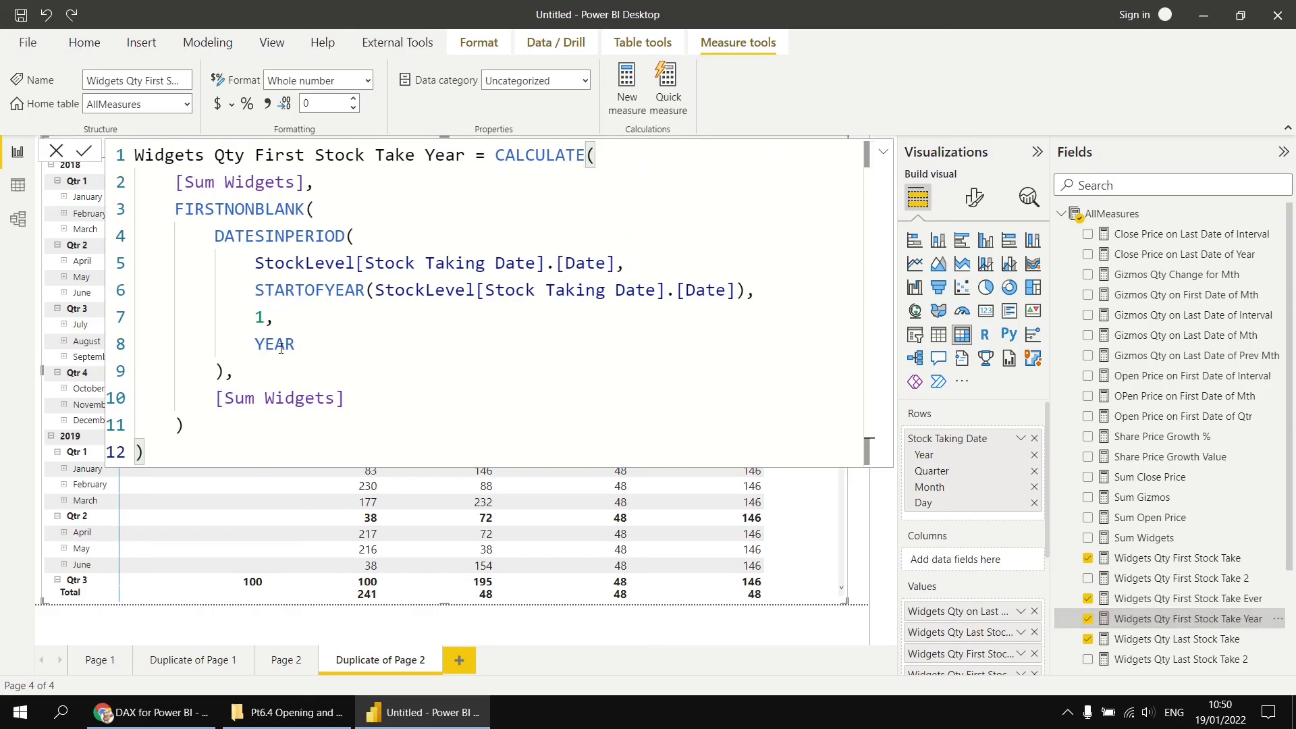
left_click(152, 715)
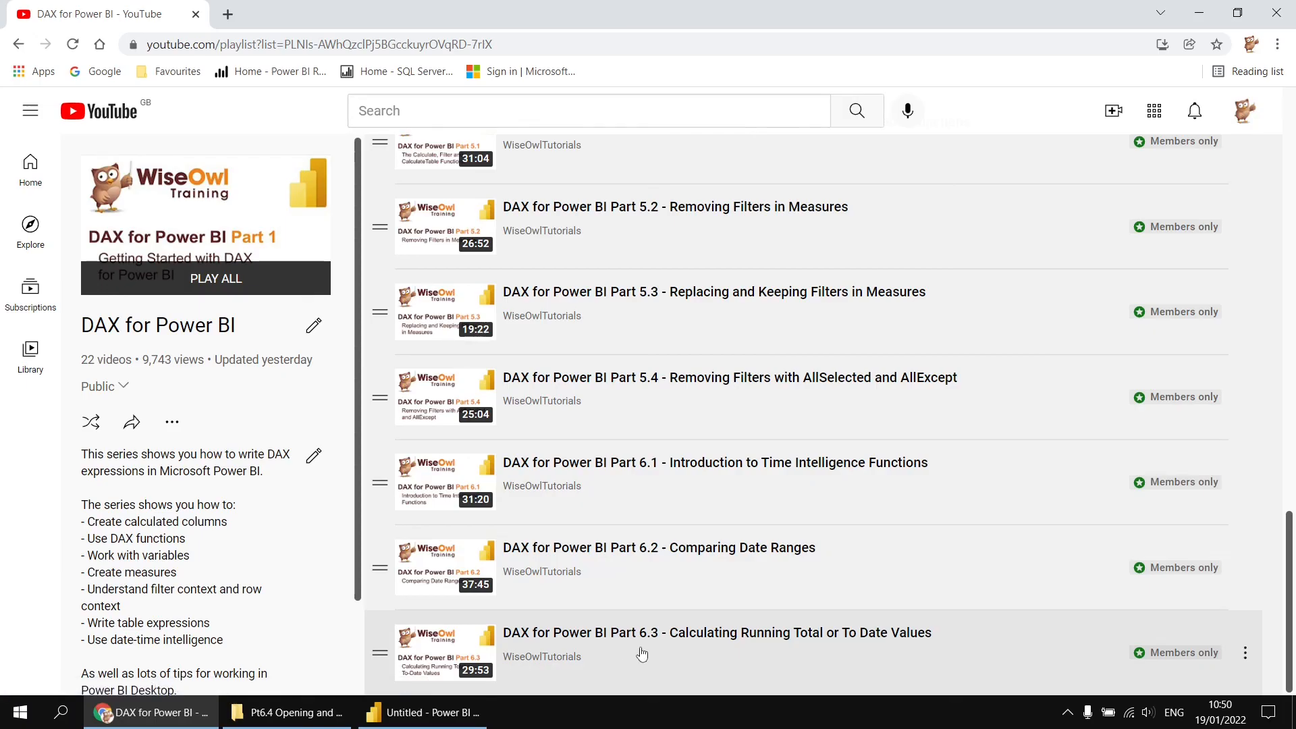
left_click(432, 712)
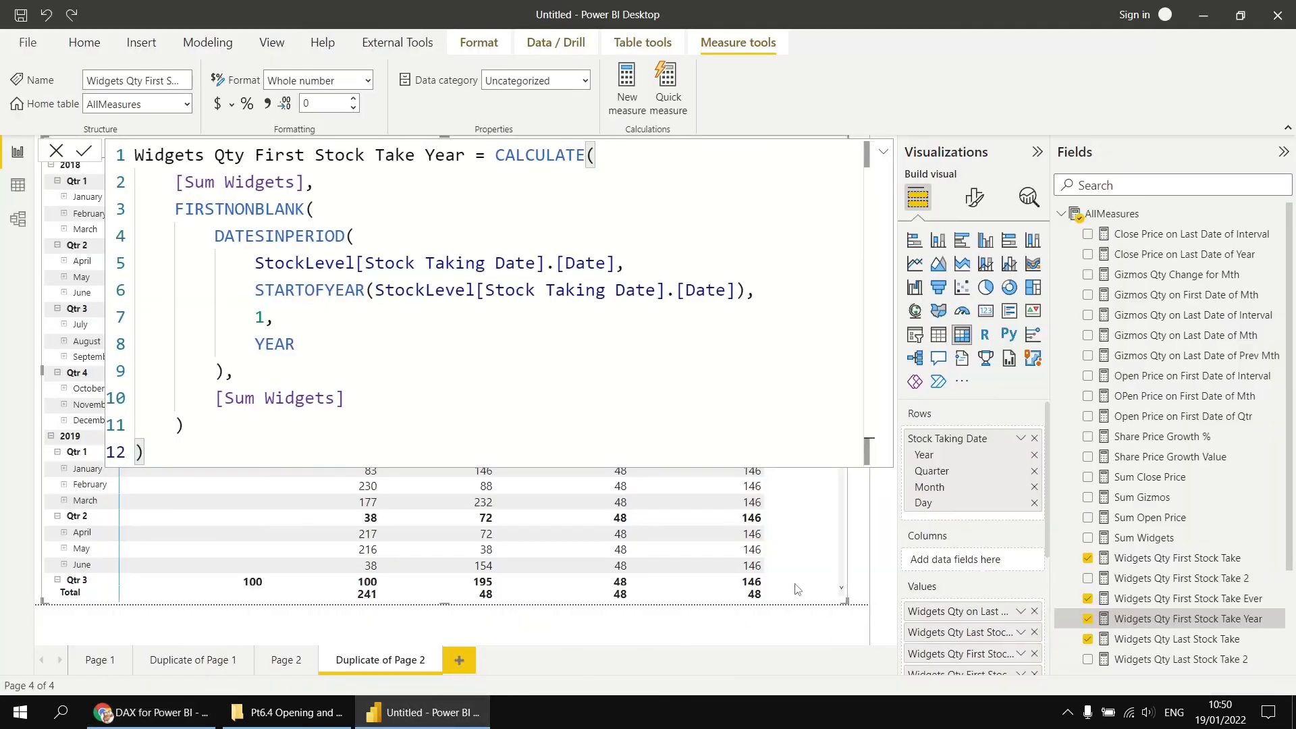
left_click(696, 517)
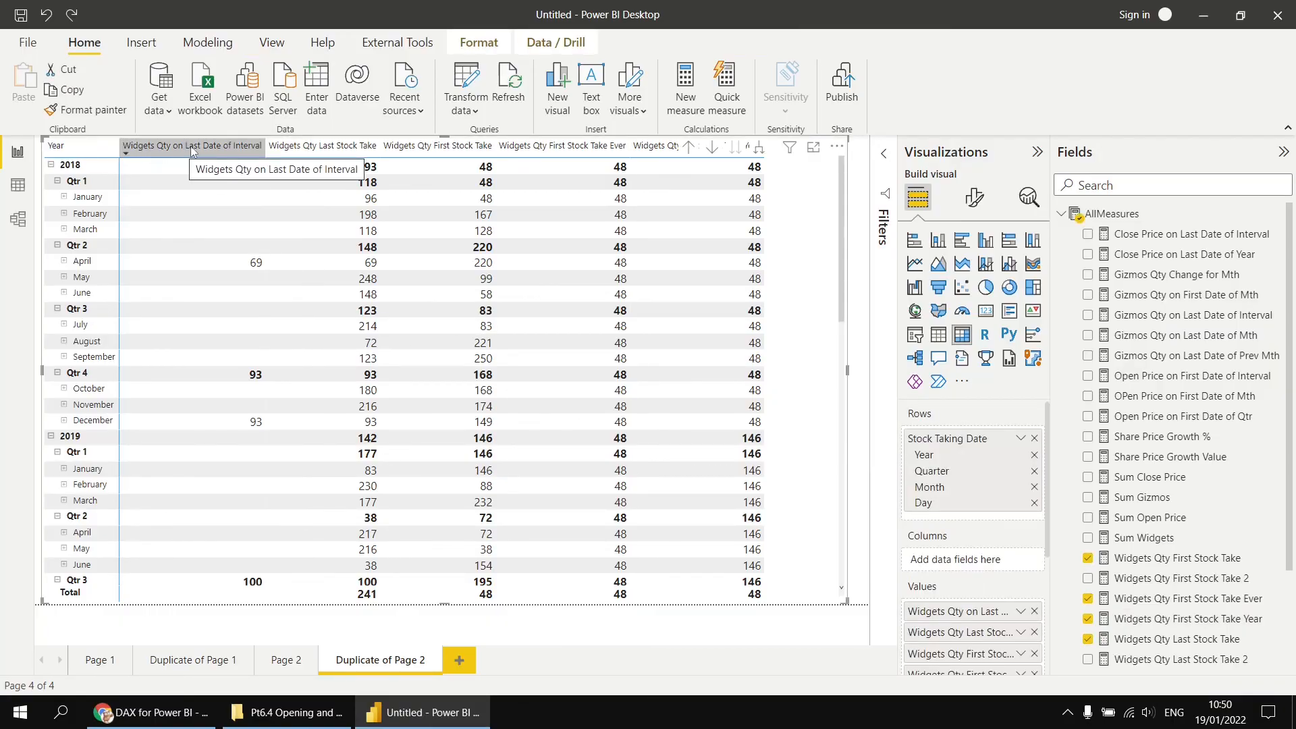
- Remove Widgets Qty on Last Date of Interval from the matrix values and expand all rows down one level to days
left_click(1034, 610)
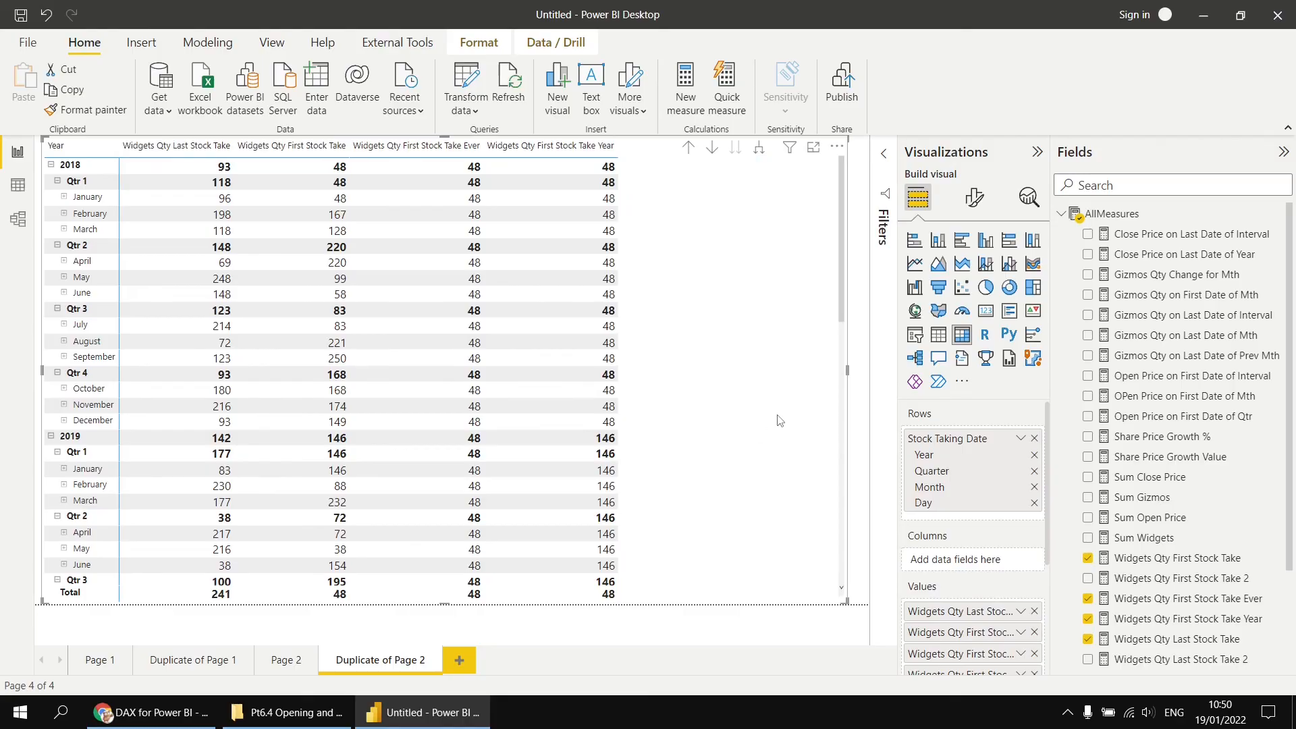
left_click(754, 152)
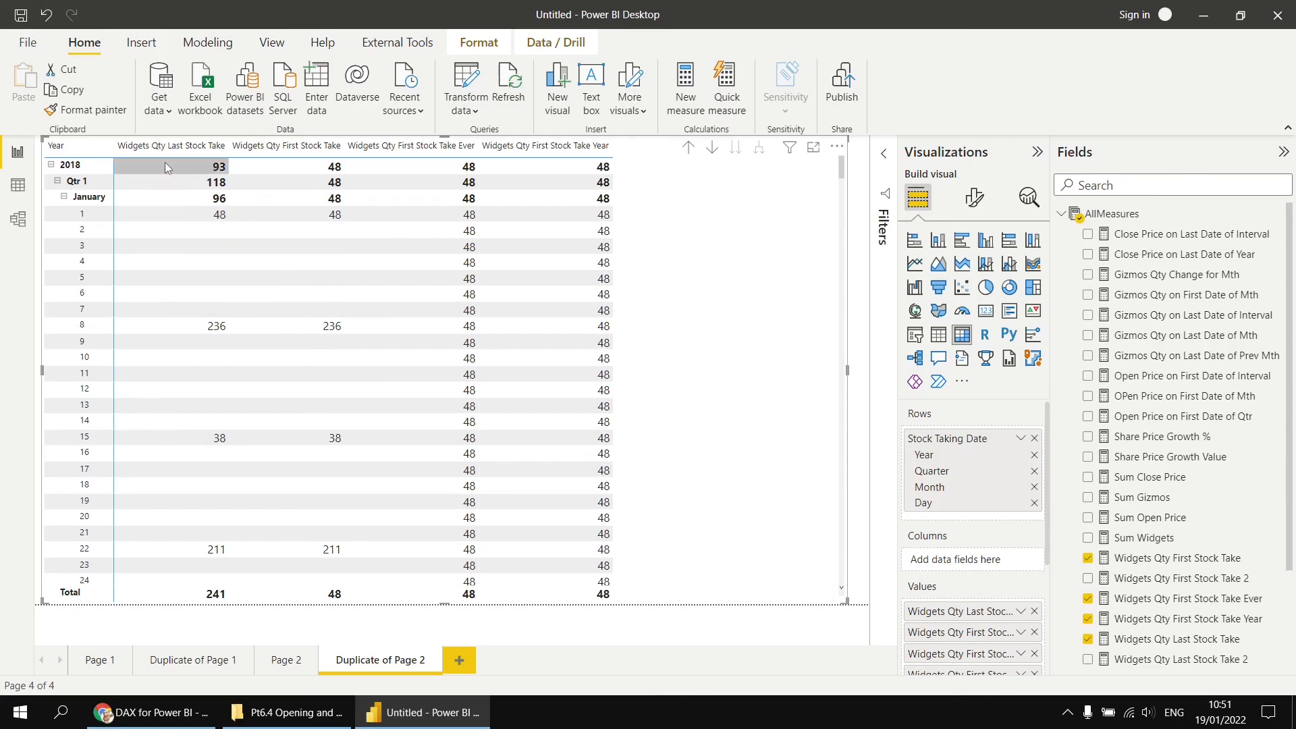
- Filter the matrix to show only items where Widgets Qty Last Stock Take is not blank
left_click(884, 154)
left_click_drag(727, 453, 696, 453)
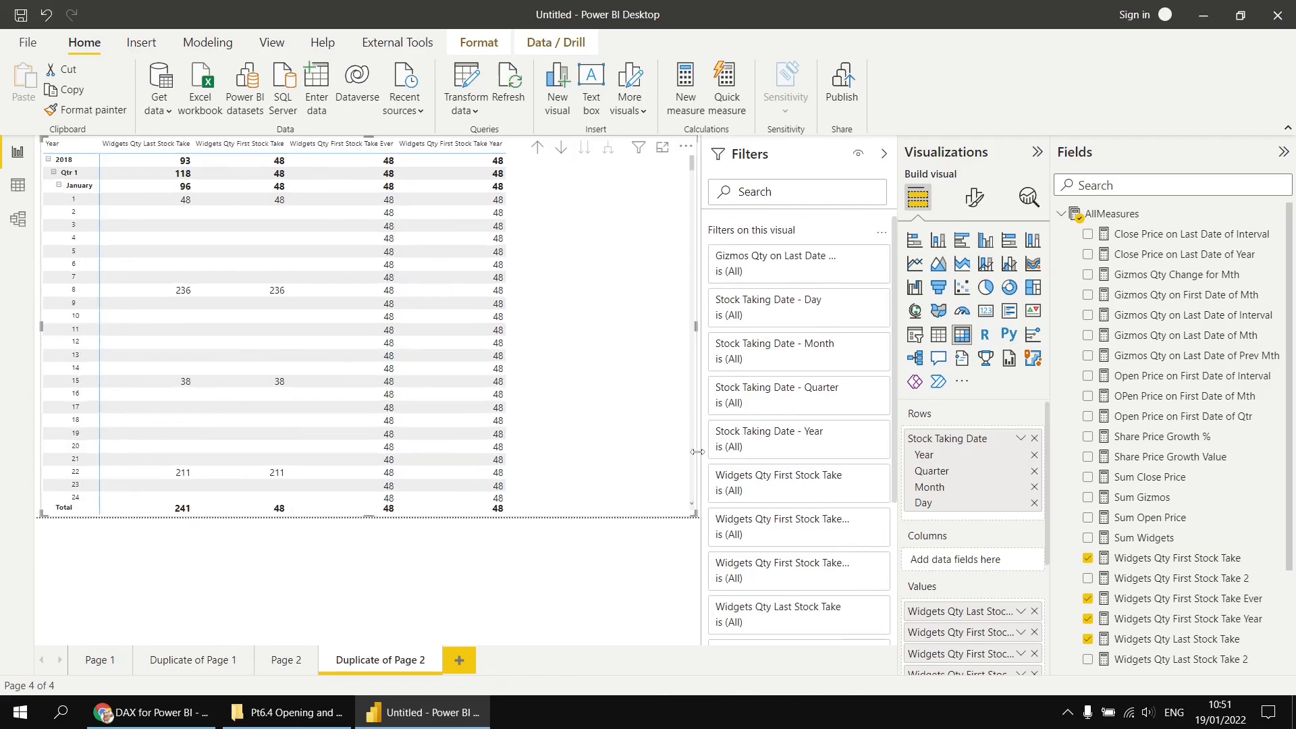
left_click(773, 622)
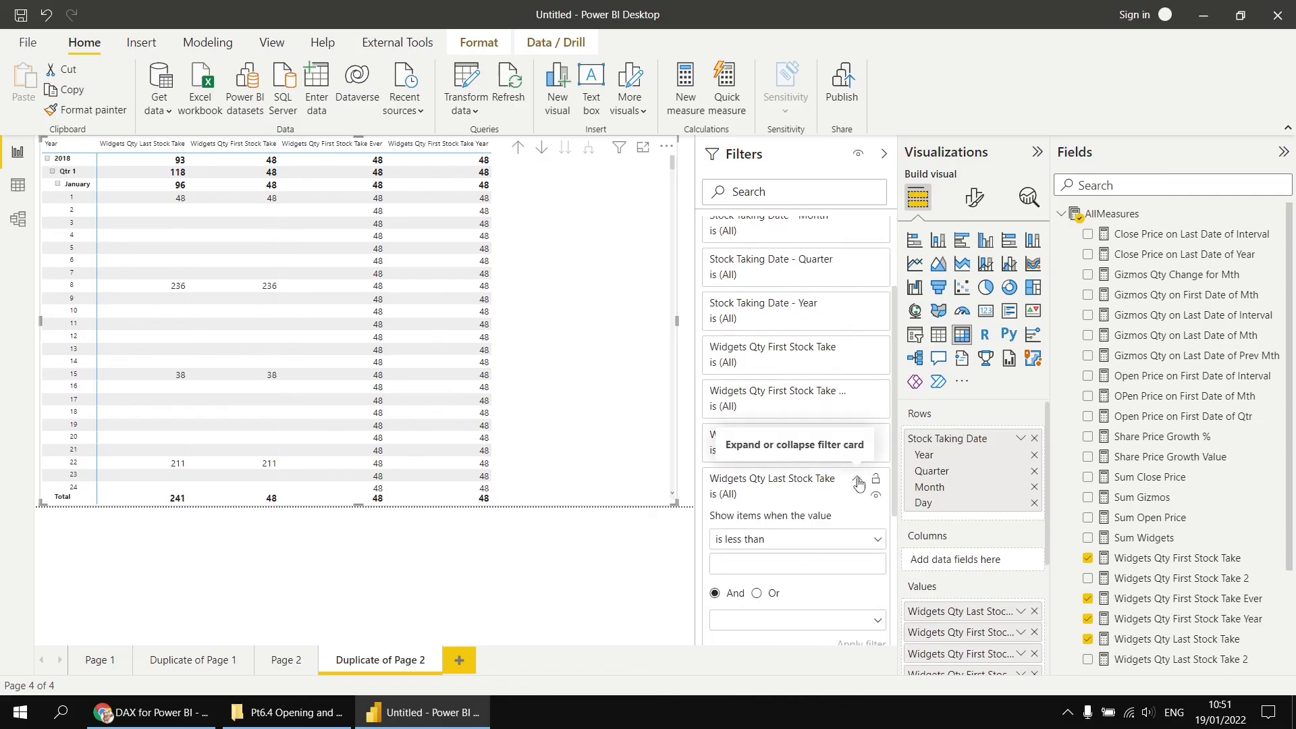
scroll(859, 482, "down", 1)
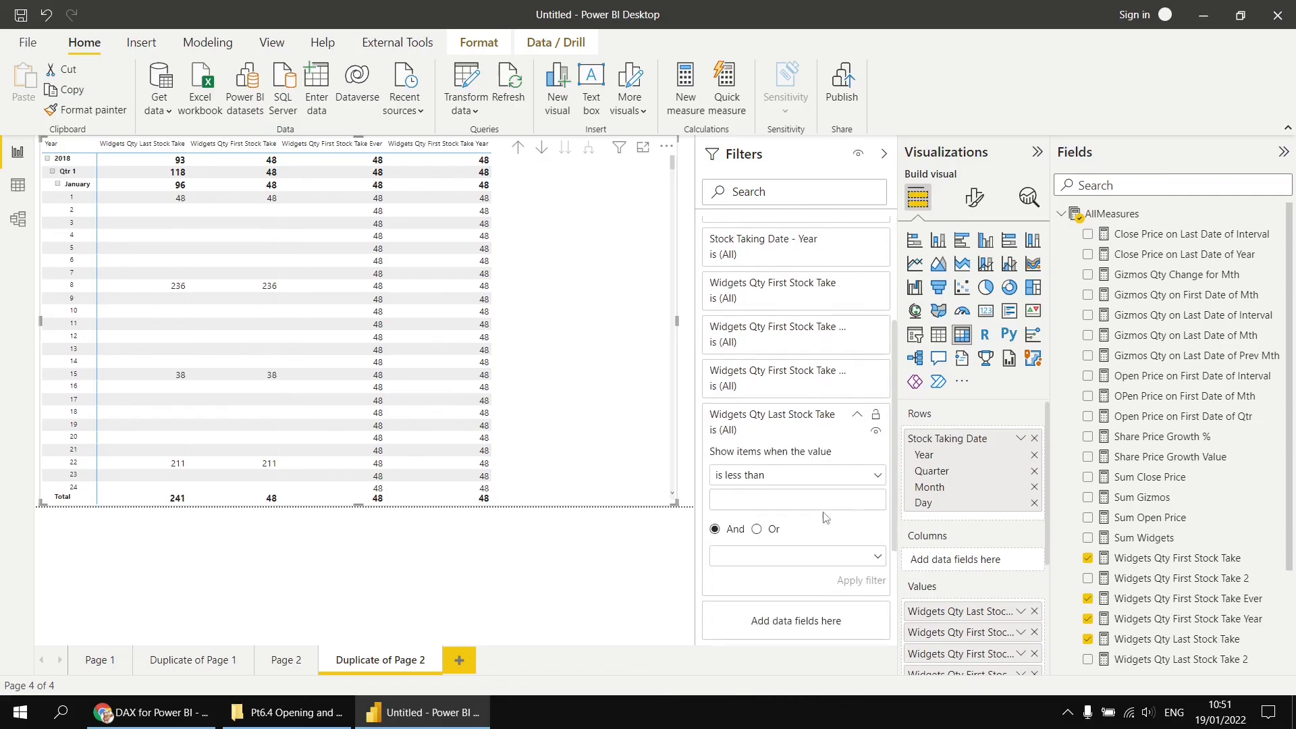
left_click(873, 477)
left_click(741, 640)
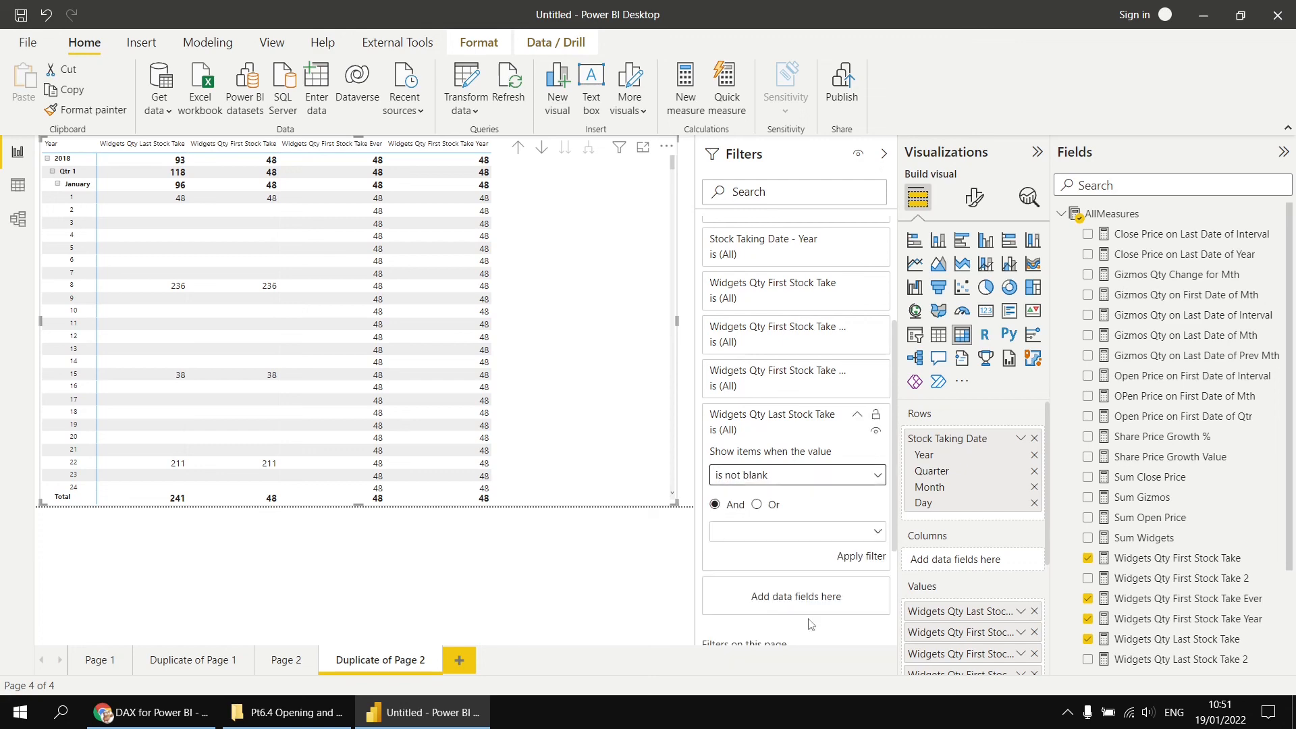
left_click(854, 559)
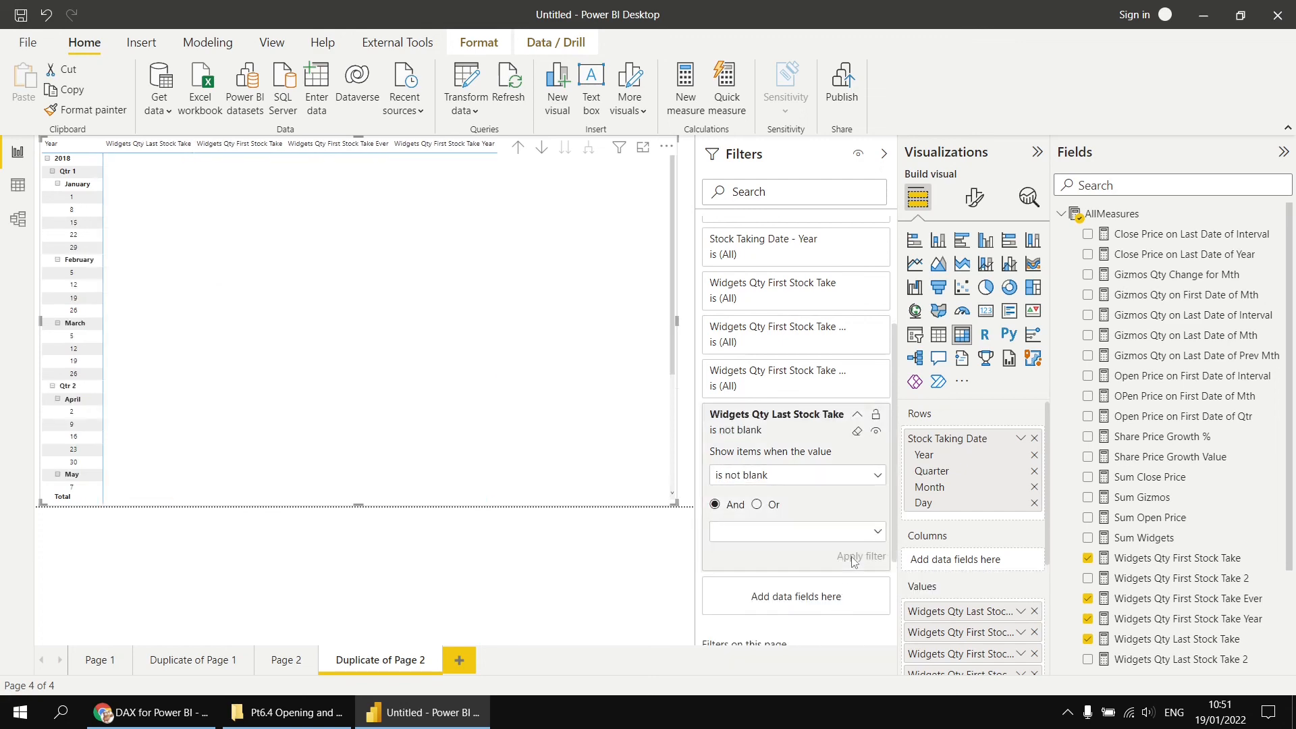
left_click(884, 154)
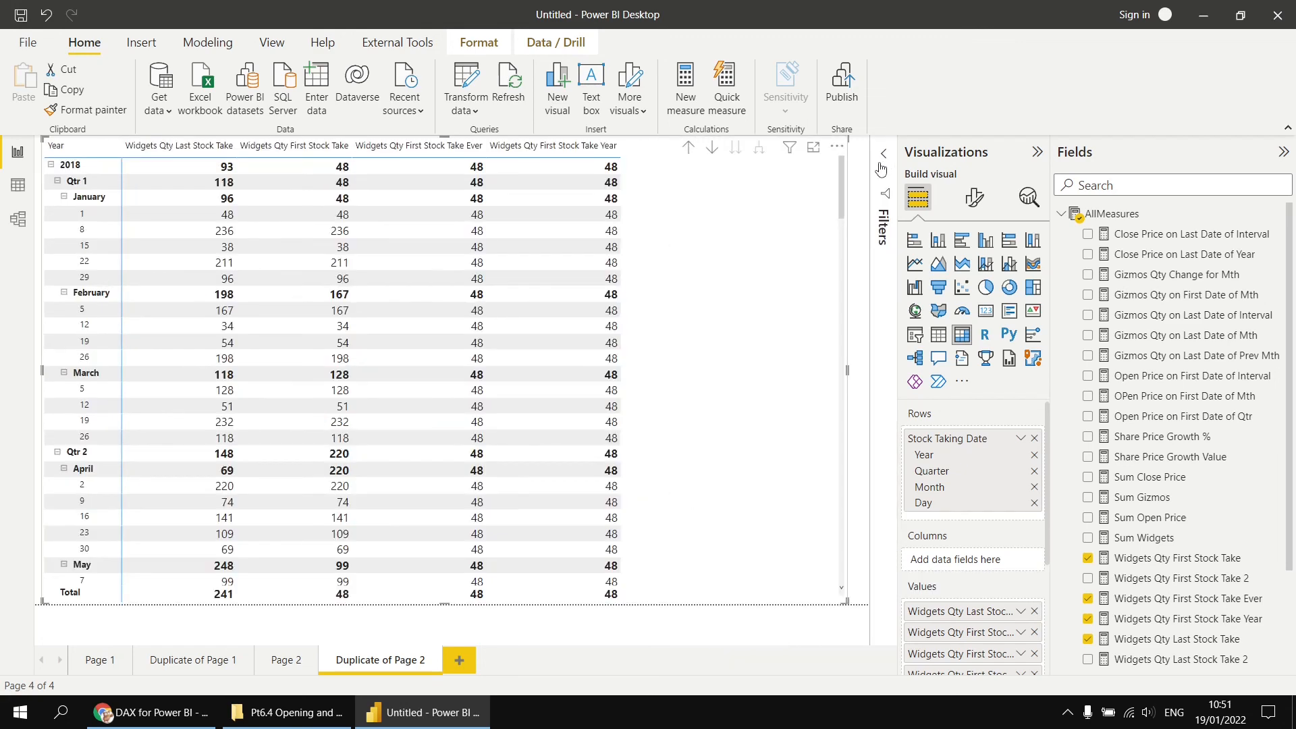